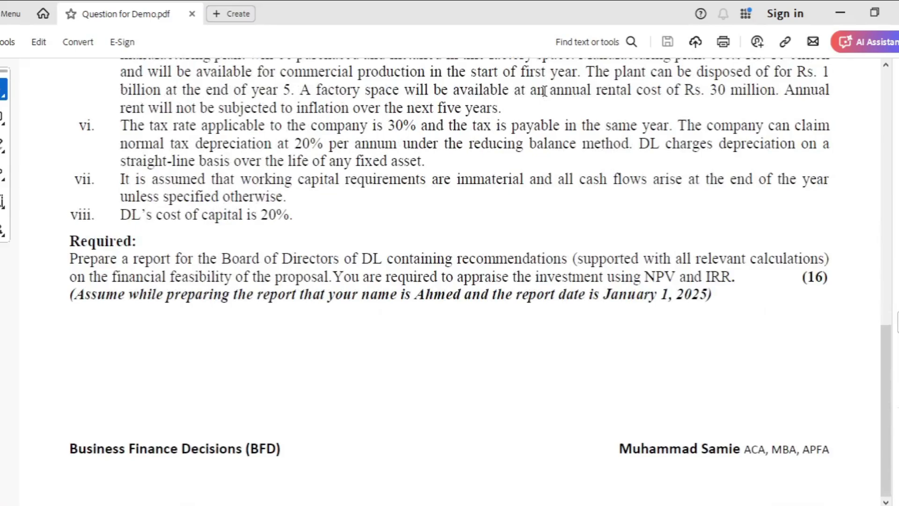
# Review the Required section, marking the report requirement using NPV and IRR and the assumption note beneath it.
pyautogui.scroll(2, 545, 90)
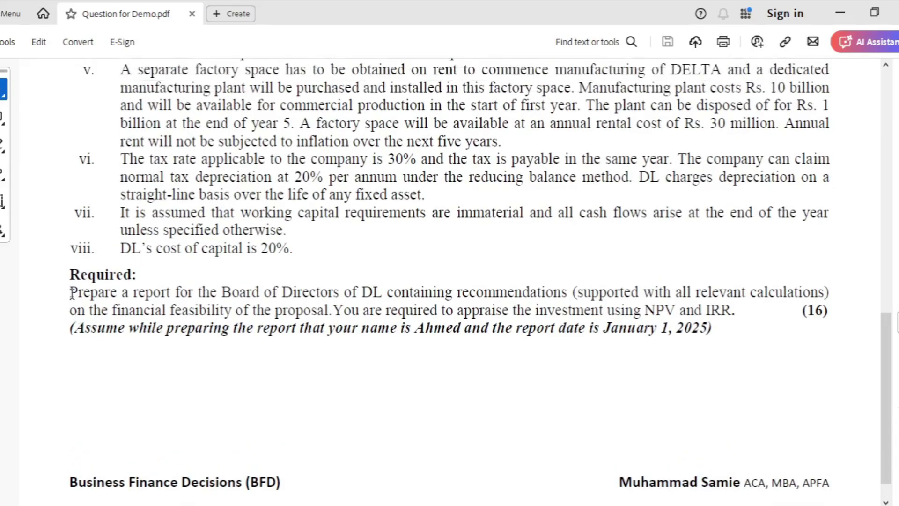
pyautogui.moveTo(72, 293); pyautogui.dragTo(732, 309)
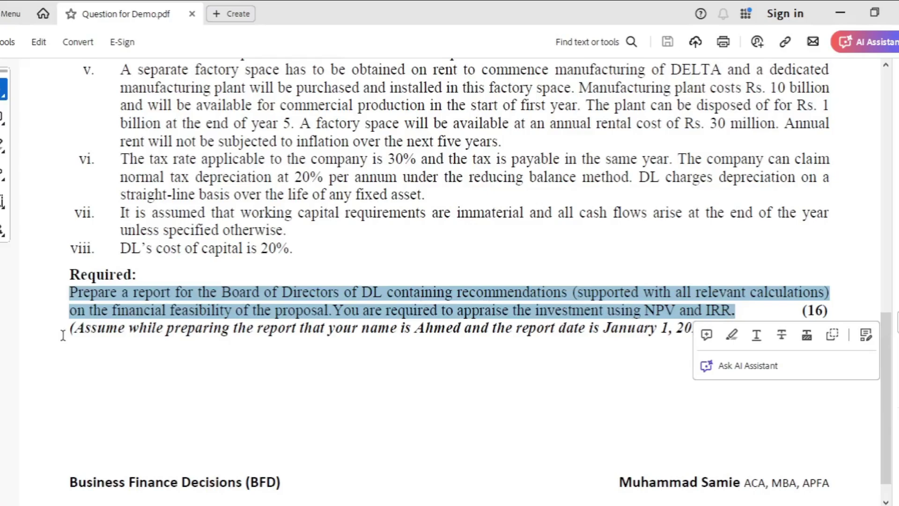
pyautogui.moveTo(67, 329); pyautogui.dragTo(715, 324)
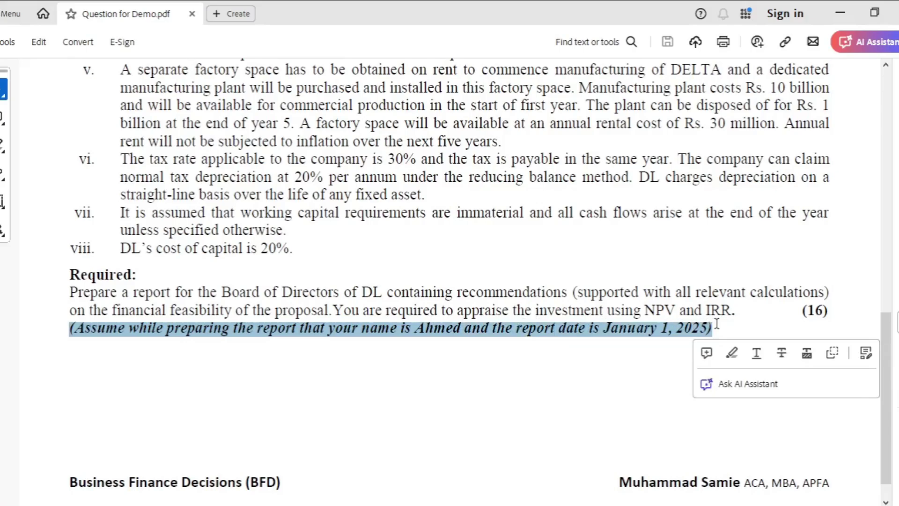
pyautogui.click(574, 433)
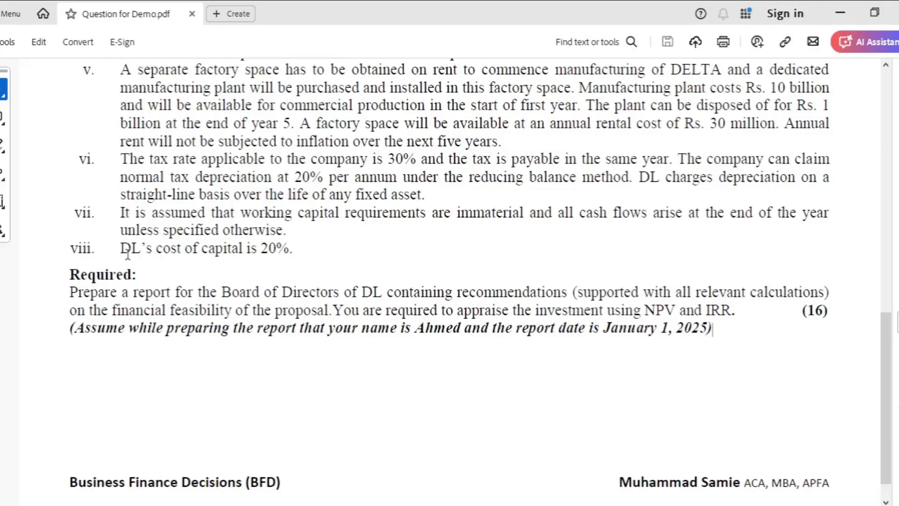
# Read the Q1 introduction on DL's proposal to launch DELTA, marking the phrase about only a basic variant.
pyautogui.scroll(1, 52, 237)
pyautogui.scroll(10, 53, 242)
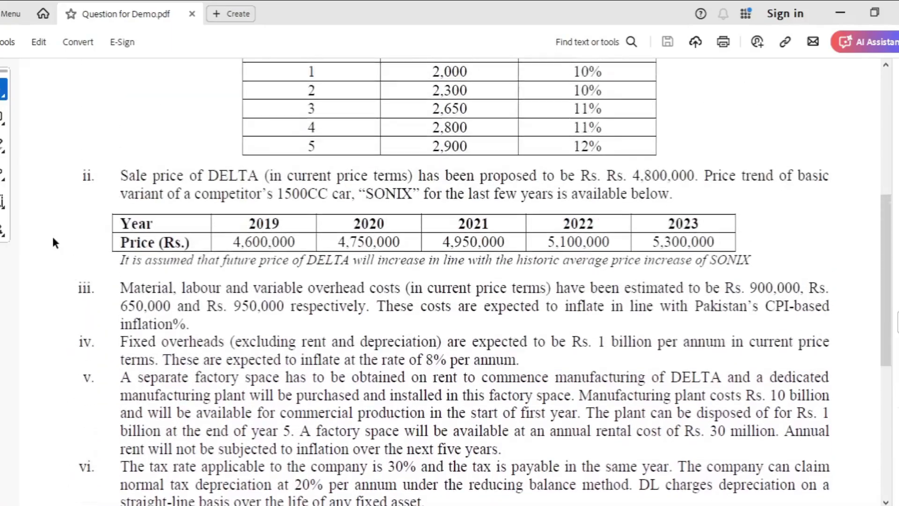
pyautogui.scroll(-3, 53, 241)
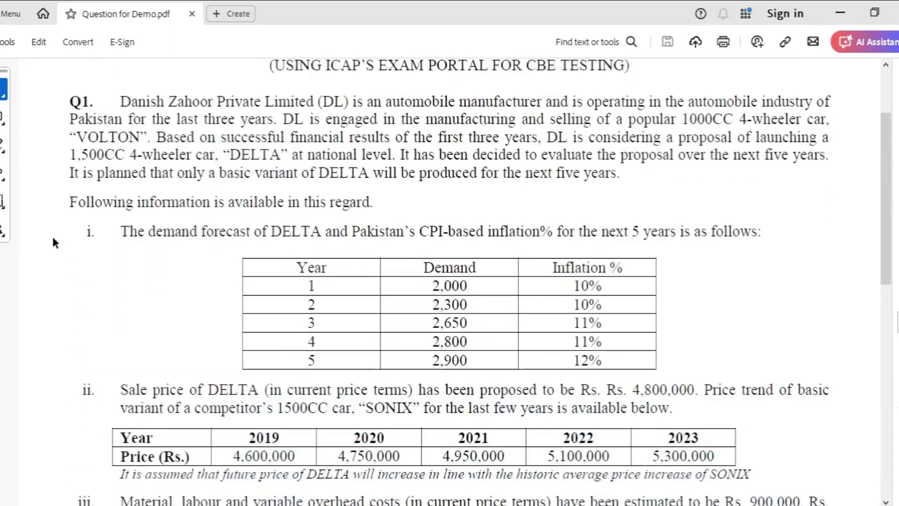
pyautogui.moveTo(113, 102); pyautogui.dragTo(138, 102)
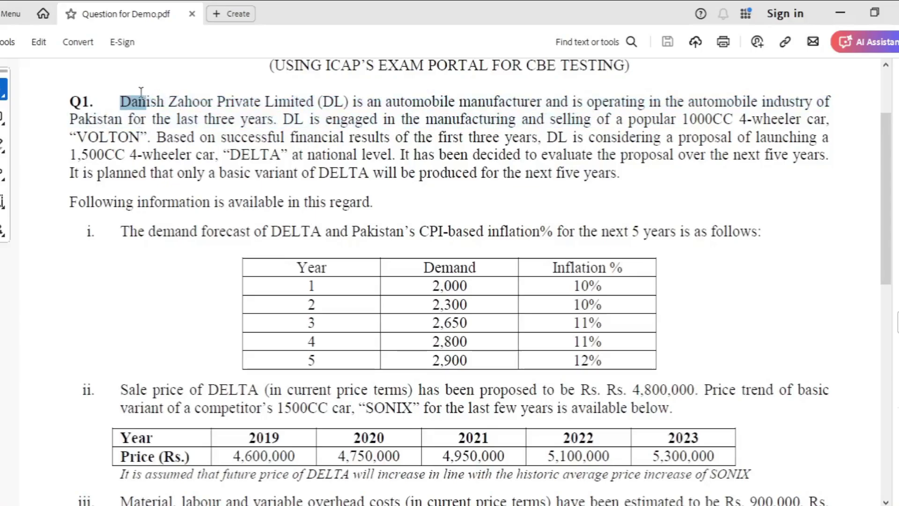
pyautogui.click(96, 77)
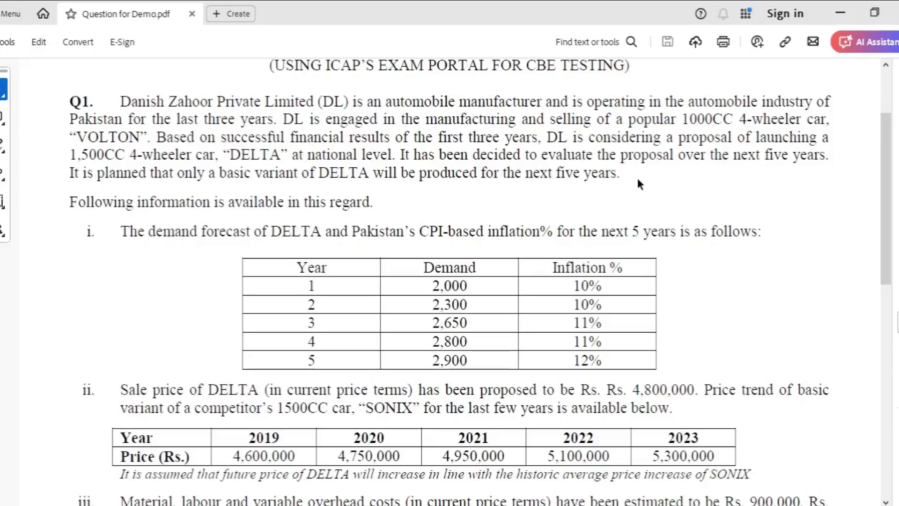
pyautogui.moveTo(173, 173); pyautogui.dragTo(381, 175)
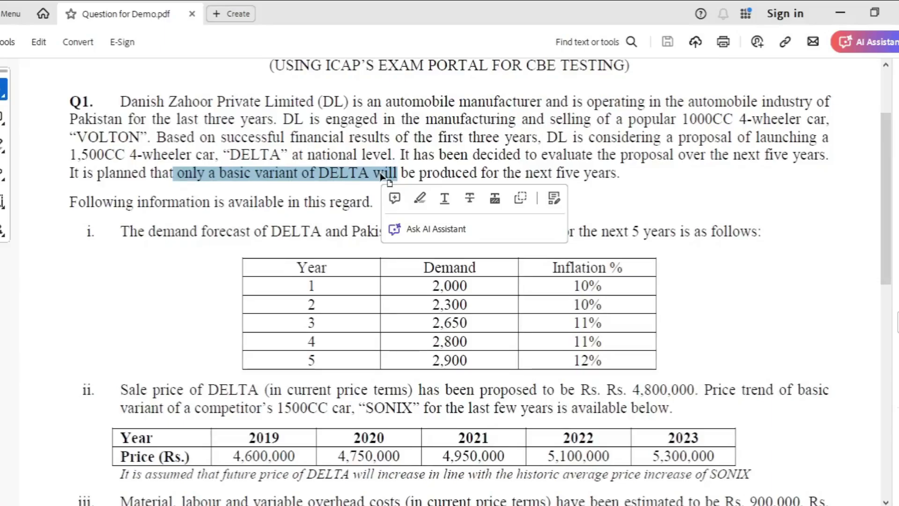
pyautogui.click(646, 179)
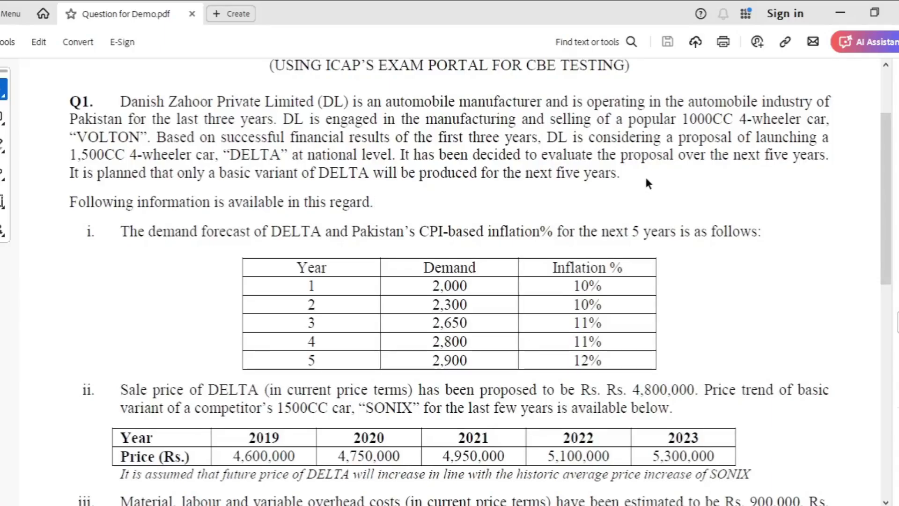
# Examine the demand and inflation table and the SONIX price trend, marking the note on DELTA's future price increase.
pyautogui.press('Down')
pyautogui.scroll(-3, 639, 181)
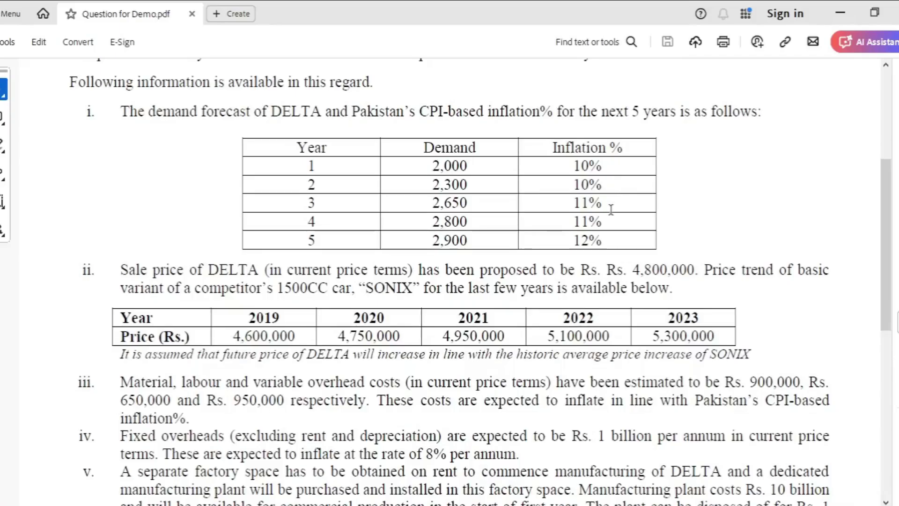
pyautogui.scroll(-3, 80, 237)
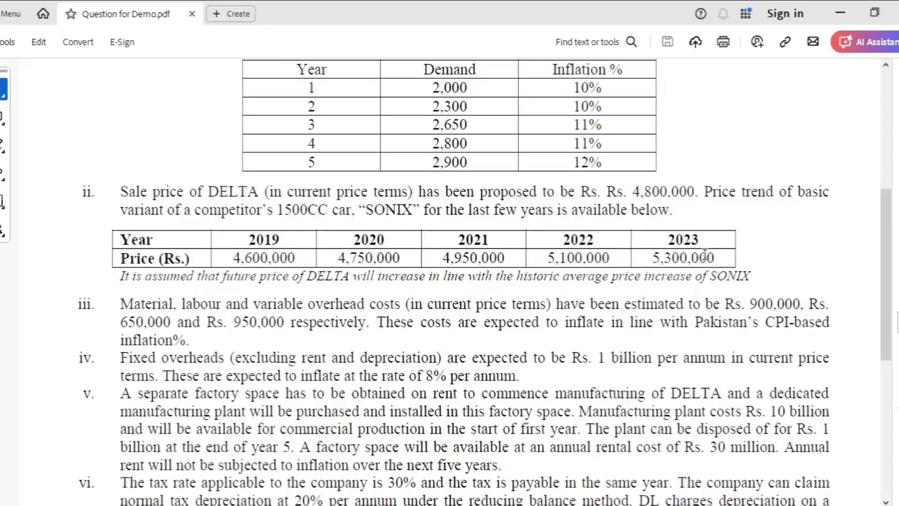
pyautogui.moveTo(114, 277); pyautogui.dragTo(744, 274)
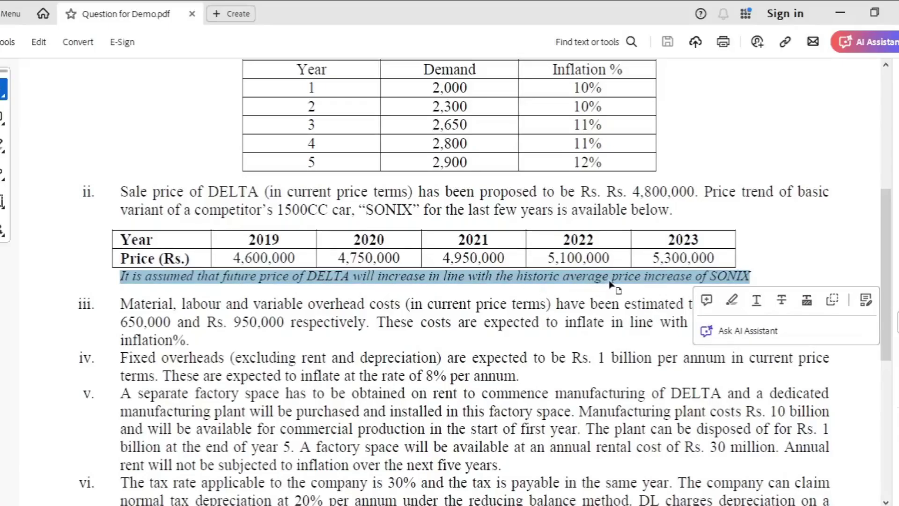
pyautogui.click(795, 243)
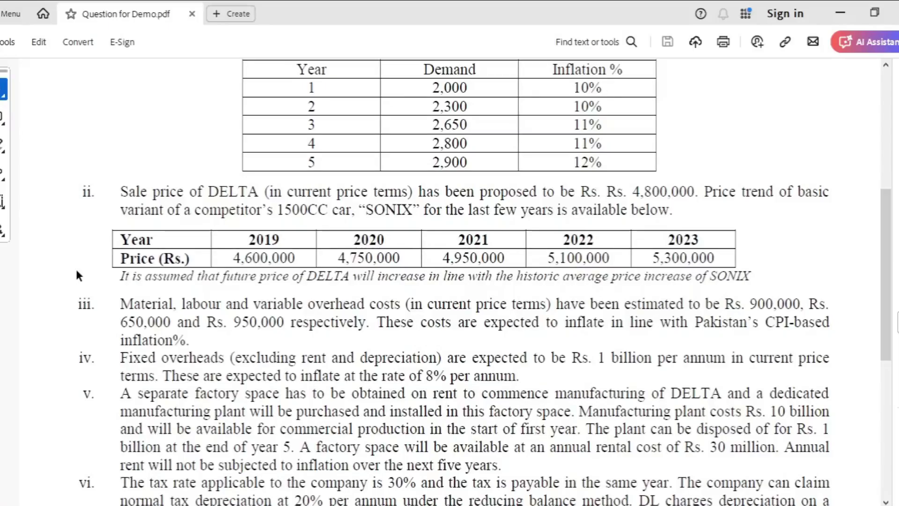
# Compare the current-price basis of the material, labour and variable overhead costs in item iii with DELTA's sale price in item ii.
pyautogui.scroll(-4, 76, 271)
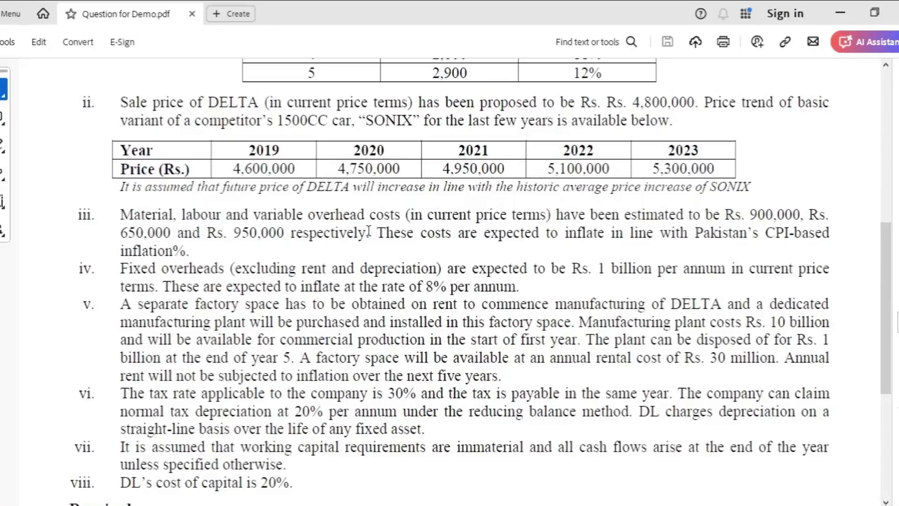
pyautogui.moveTo(121, 215); pyautogui.dragTo(392, 213)
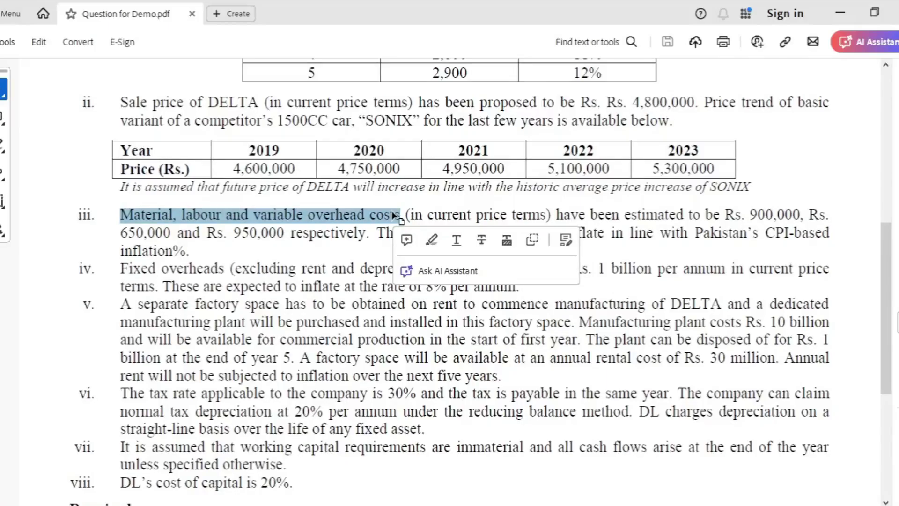
pyautogui.click(348, 234)
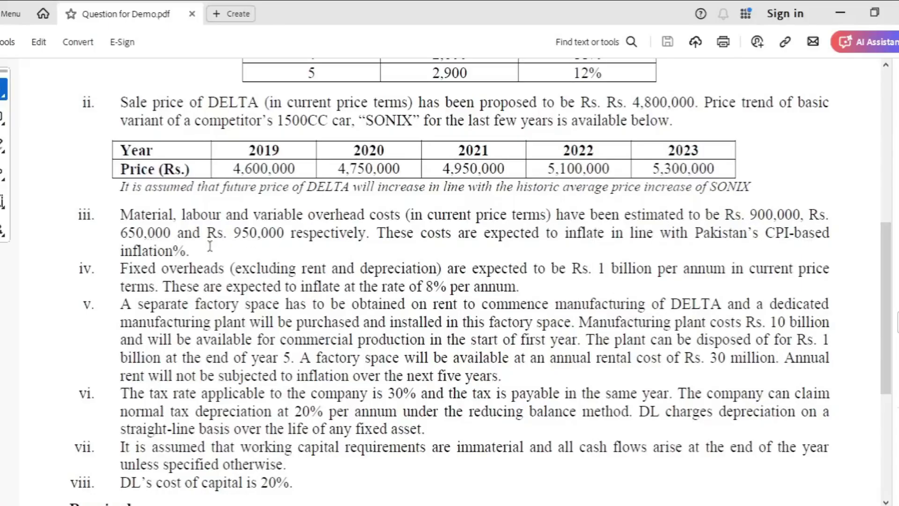
pyautogui.moveTo(888, 291); pyautogui.dragTo(882, 239)
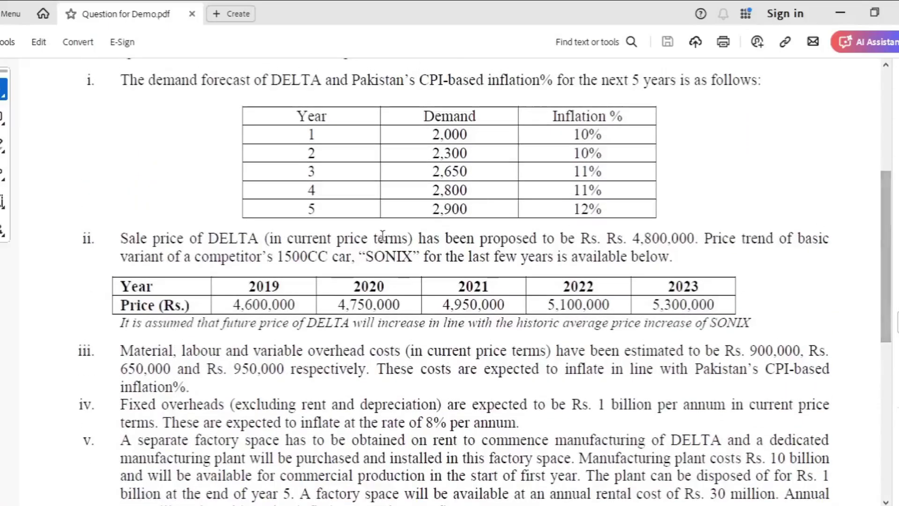
pyautogui.moveTo(121, 238); pyautogui.dragTo(440, 239)
pyautogui.click(769, 303)
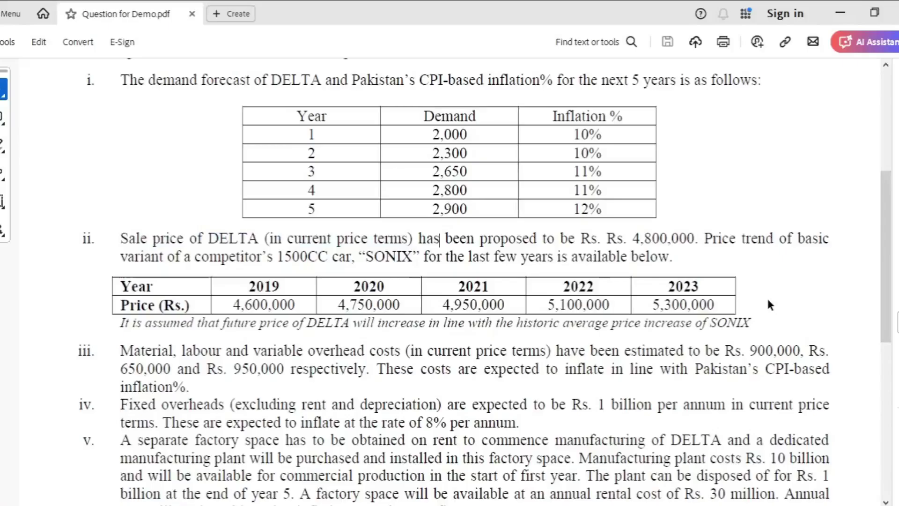
# Relate the item iii costs to the yearly Inflation % column in the demand forecast table.
pyautogui.moveTo(248, 350)
pyautogui.mouseDown()
pyautogui.moveTo(120, 351)
pyautogui.moveTo(383, 349)
pyautogui.mouseUp()
pyautogui.click(104, 331)
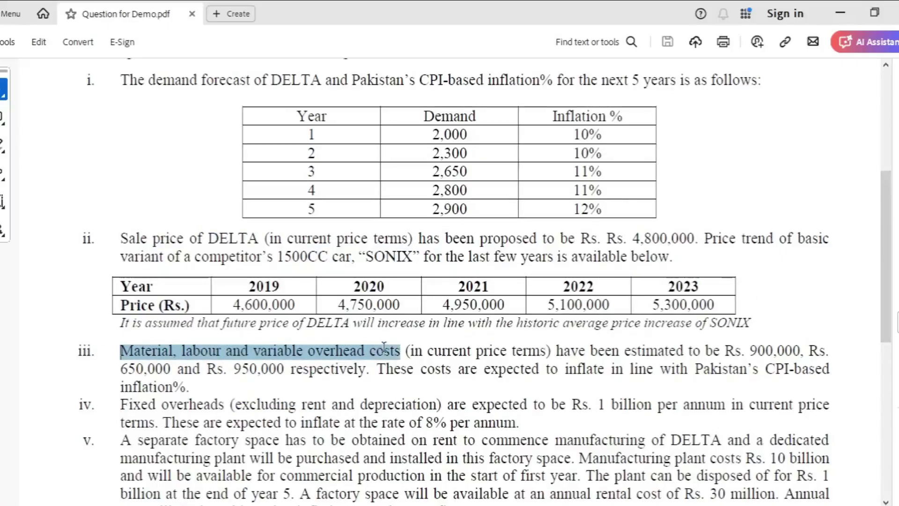
pyautogui.click(557, 114)
pyautogui.moveTo(575, 127); pyautogui.dragTo(612, 206)
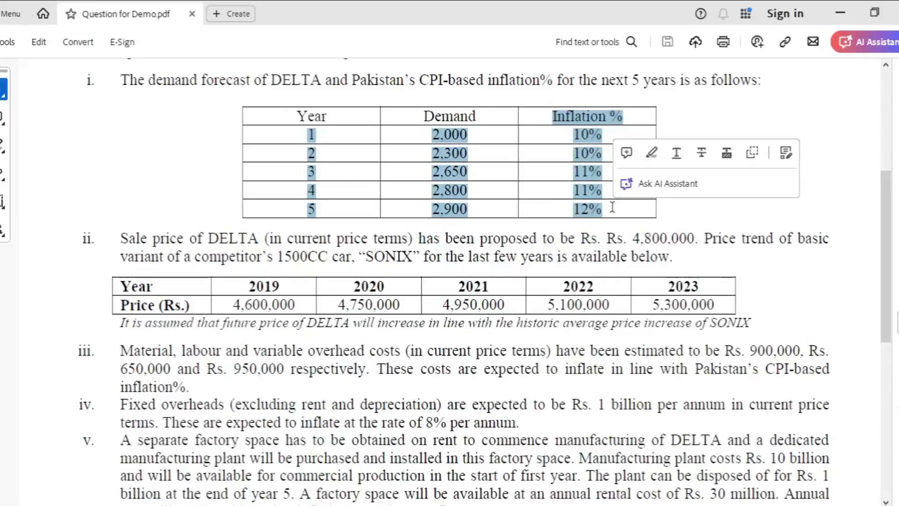
pyautogui.click(612, 207)
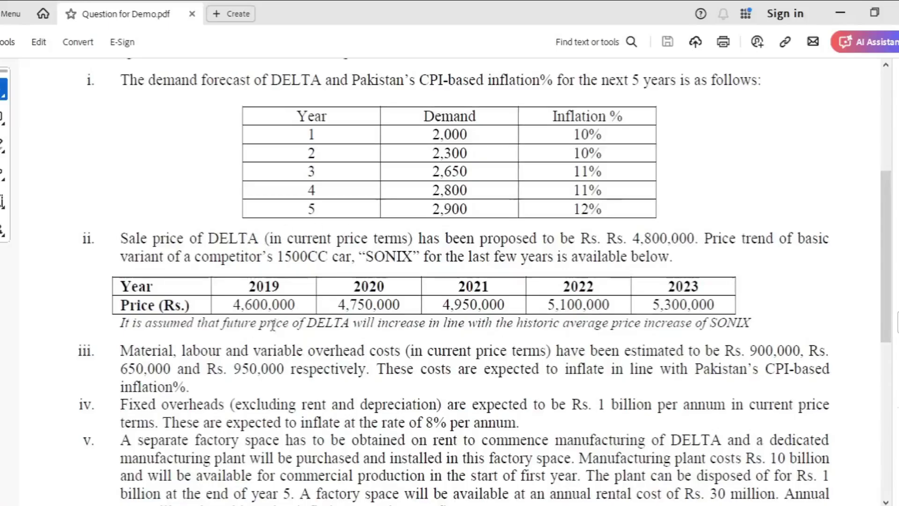
pyautogui.moveTo(123, 351); pyautogui.dragTo(470, 352)
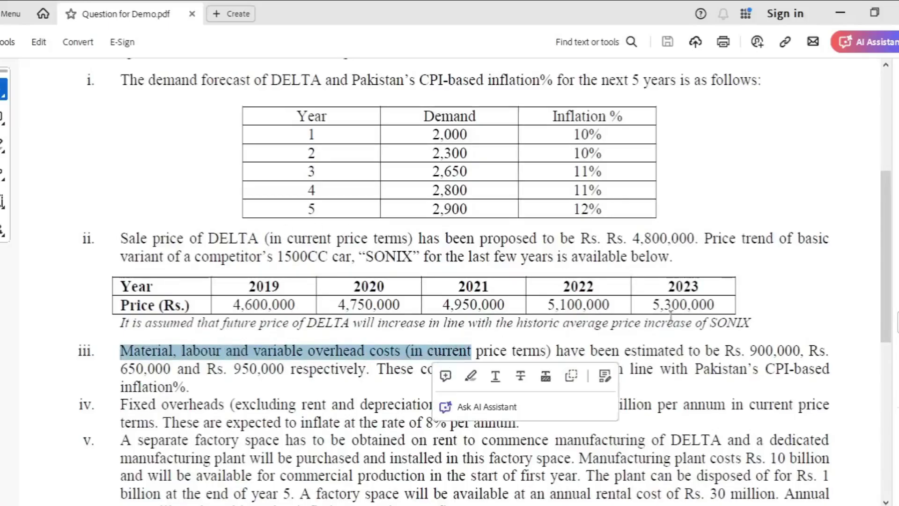
pyautogui.click(800, 280)
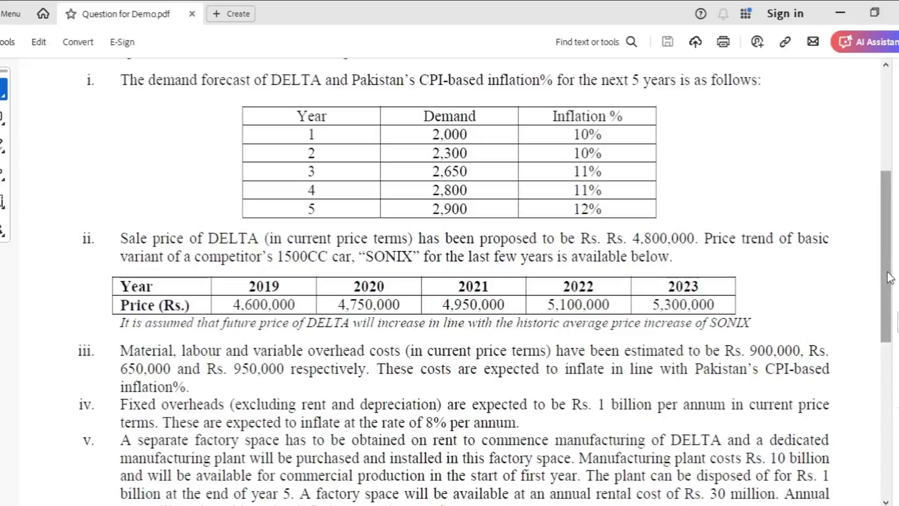
# Read the fixed overheads in item iv, marking the words "in current price".
pyautogui.scroll(-3, 889, 278)
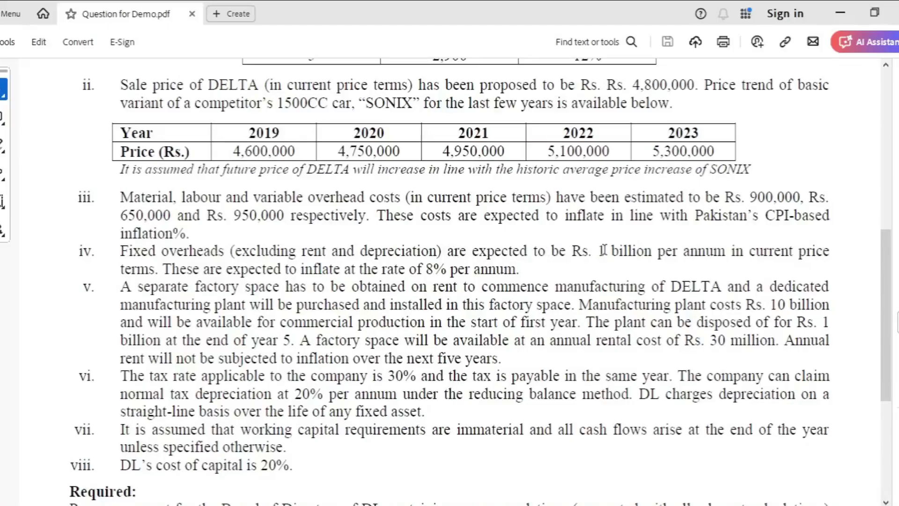
pyautogui.moveTo(730, 251); pyautogui.dragTo(842, 249)
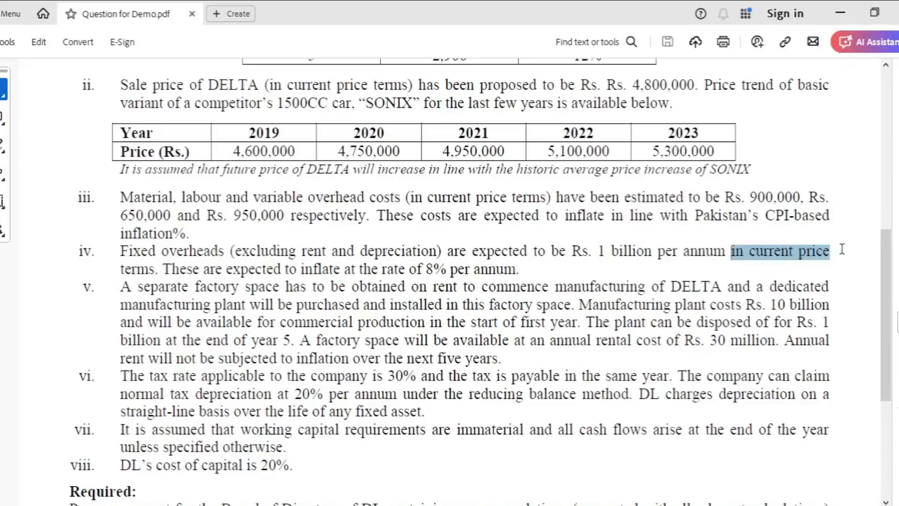
pyautogui.click(67, 285)
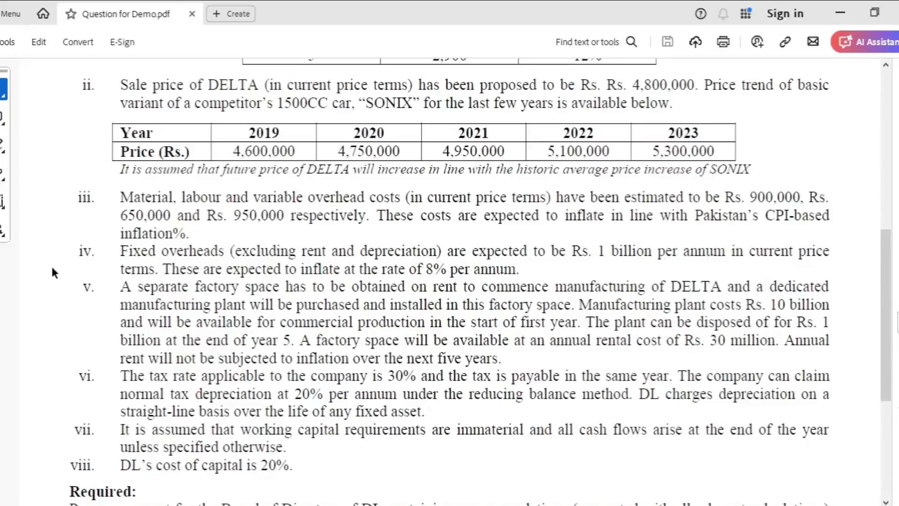
# Review the factory space and plant details in item v, marking the annual rental cost of the factory space.
pyautogui.moveTo(890, 306); pyautogui.dragTo(890, 320)
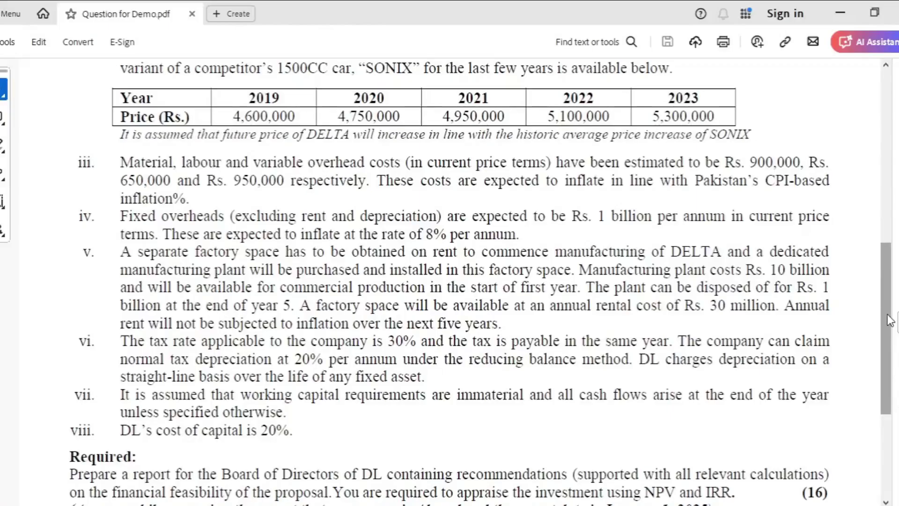
pyautogui.moveTo(889, 320); pyautogui.dragTo(890, 343)
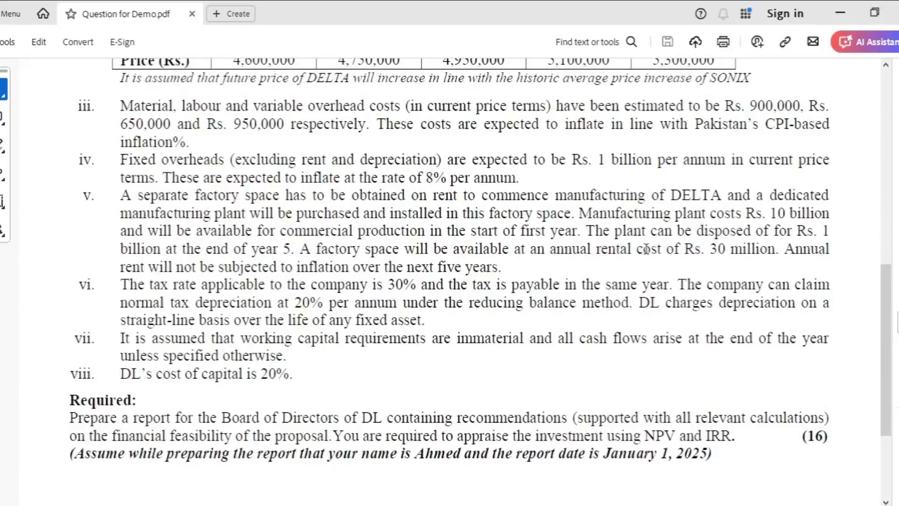
pyautogui.moveTo(646, 249); pyautogui.dragTo(775, 248)
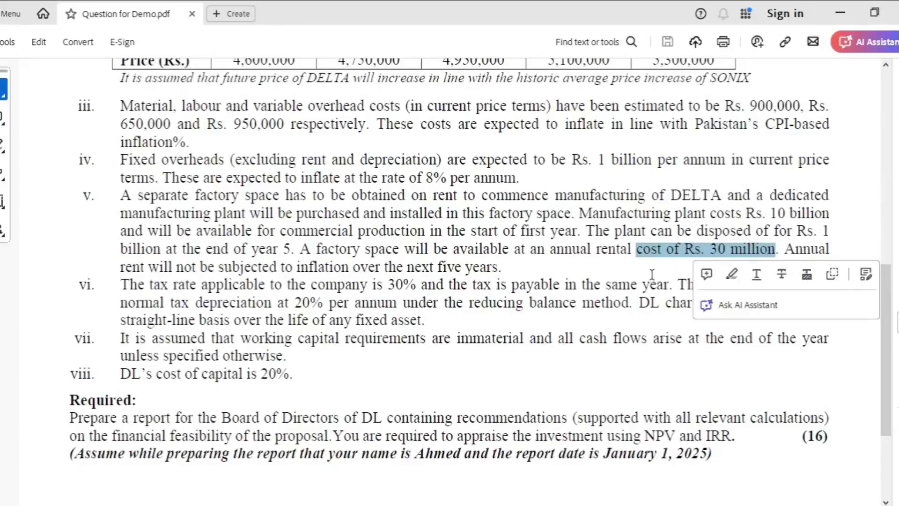
pyautogui.click(867, 218)
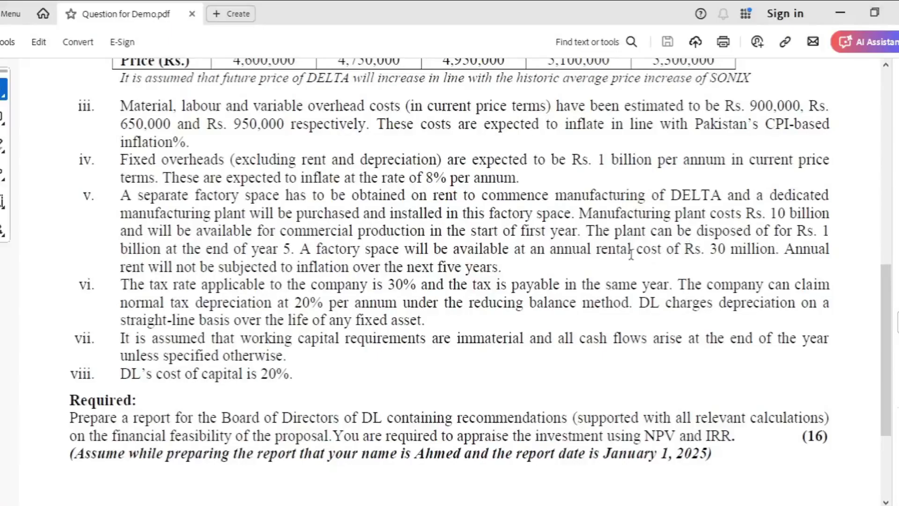
pyautogui.moveTo(516, 248); pyautogui.dragTo(763, 244)
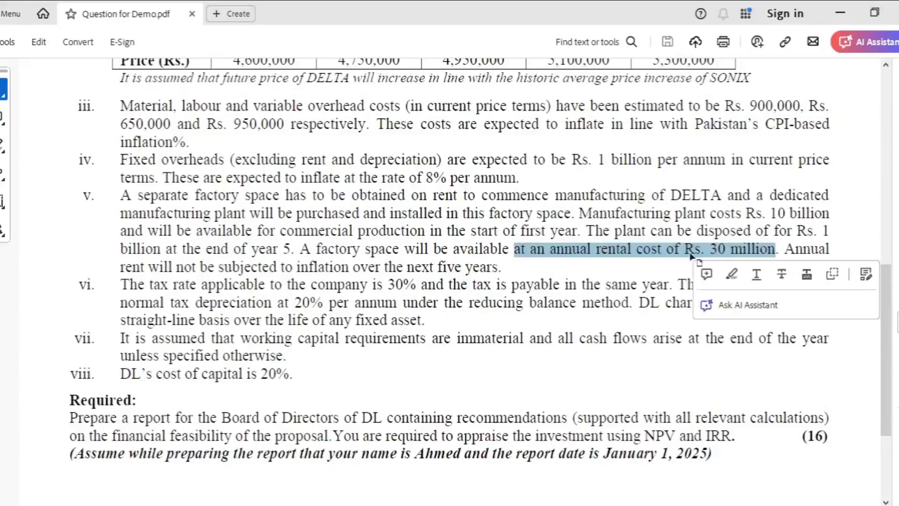
pyautogui.click(862, 230)
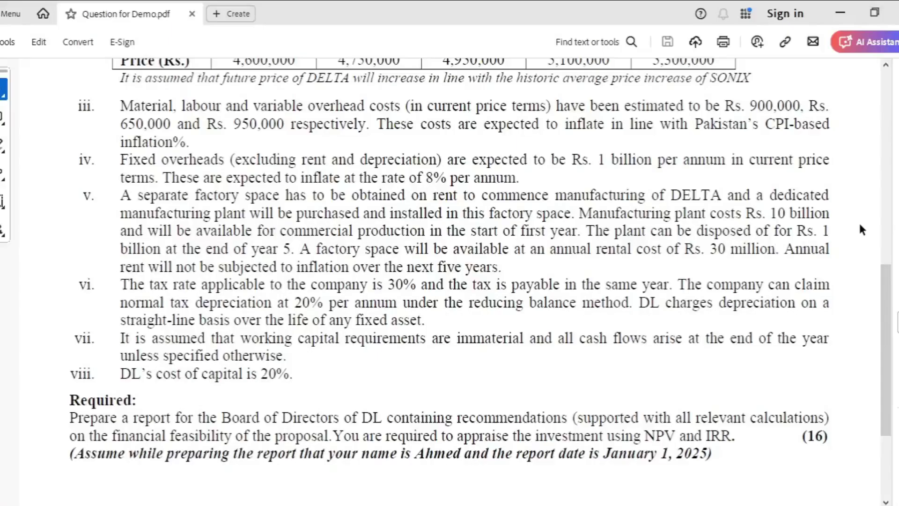
# Check the rent inflation condition, manufacturing plant cost and year 5 disposal terms in item v.
pyautogui.moveTo(406, 253); pyautogui.dragTo(506, 268)
pyautogui.click(505, 269)
pyautogui.moveTo(762, 216); pyautogui.dragTo(828, 215)
pyautogui.moveTo(651, 231); pyautogui.dragTo(214, 251)
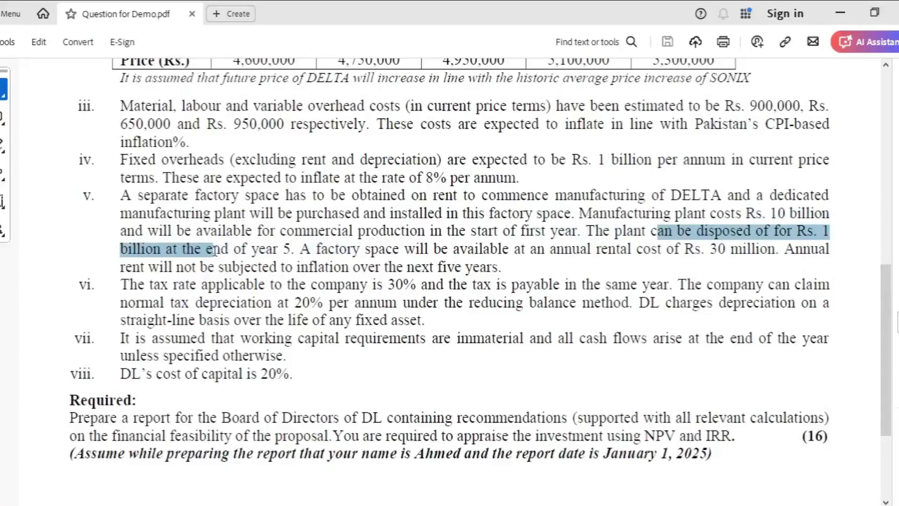
pyautogui.click(214, 252)
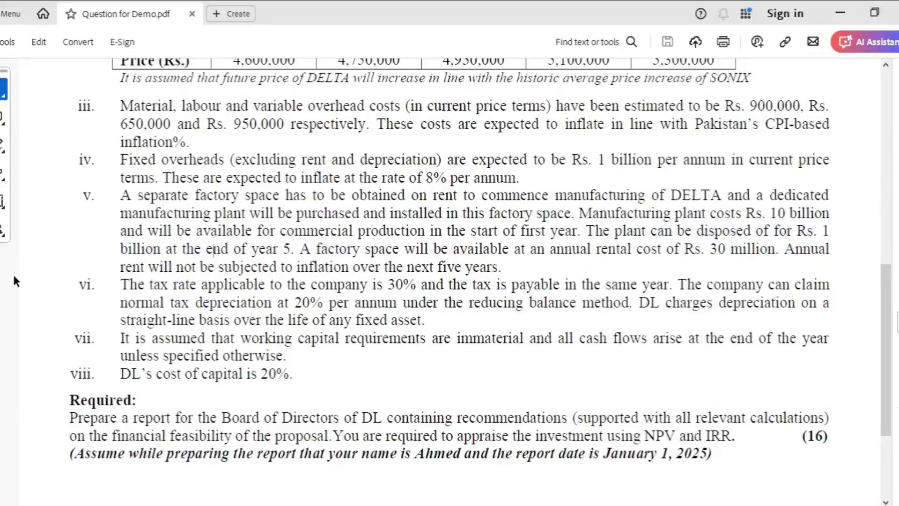
# Review item vi for the tax rate, tax payment timing, reducing balance tax depreciation and DL's straight-line depreciation.
pyautogui.moveTo(368, 285); pyautogui.dragTo(443, 284)
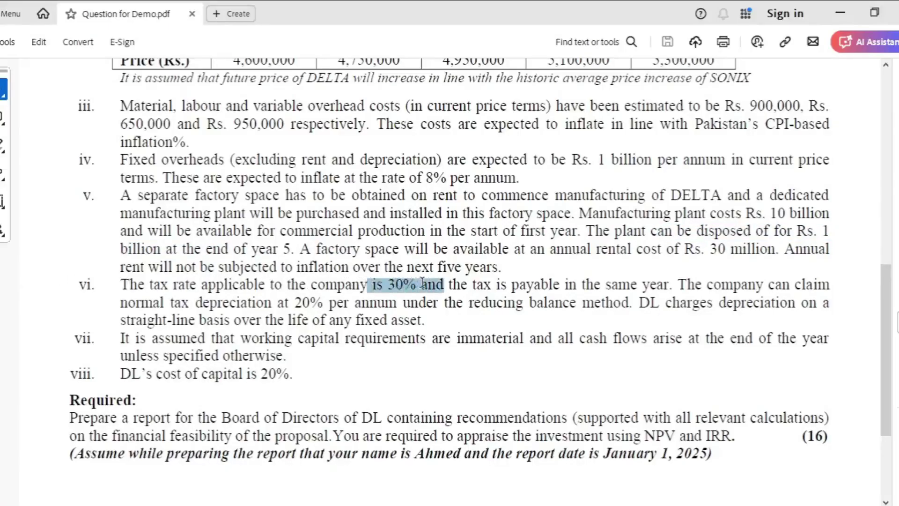
pyautogui.moveTo(511, 284); pyautogui.dragTo(674, 277)
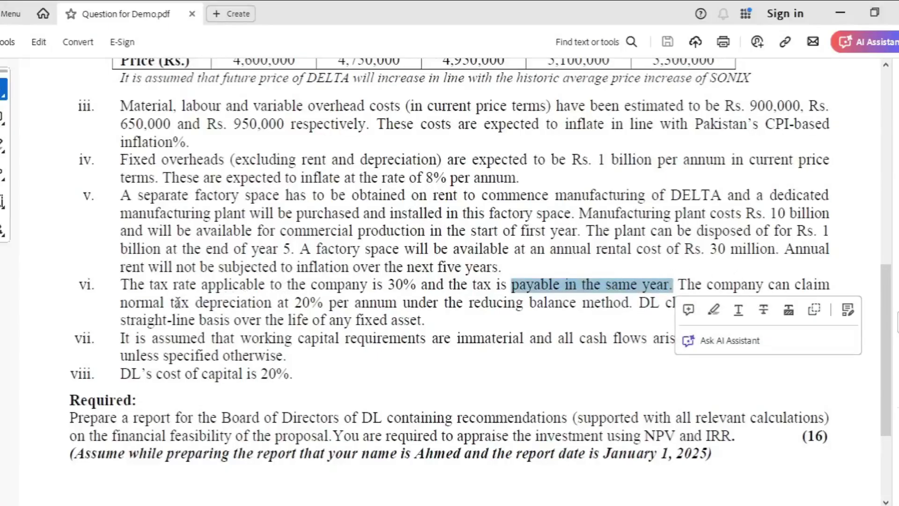
pyautogui.moveTo(121, 302); pyautogui.dragTo(428, 318)
pyautogui.click(628, 302)
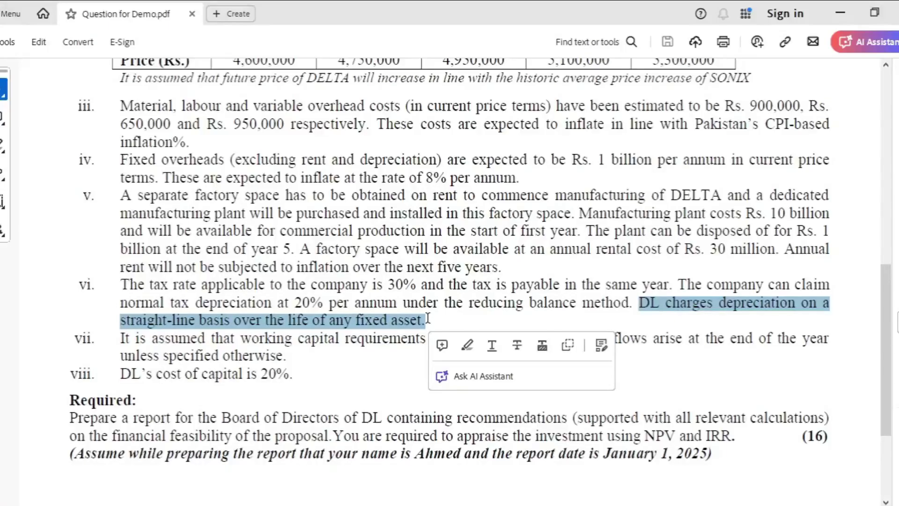
pyautogui.moveTo(196, 304); pyautogui.dragTo(435, 302)
# Read the assumptions on working capital requirements and end-of-year cash flows in item vii.
pyautogui.click(140, 337)
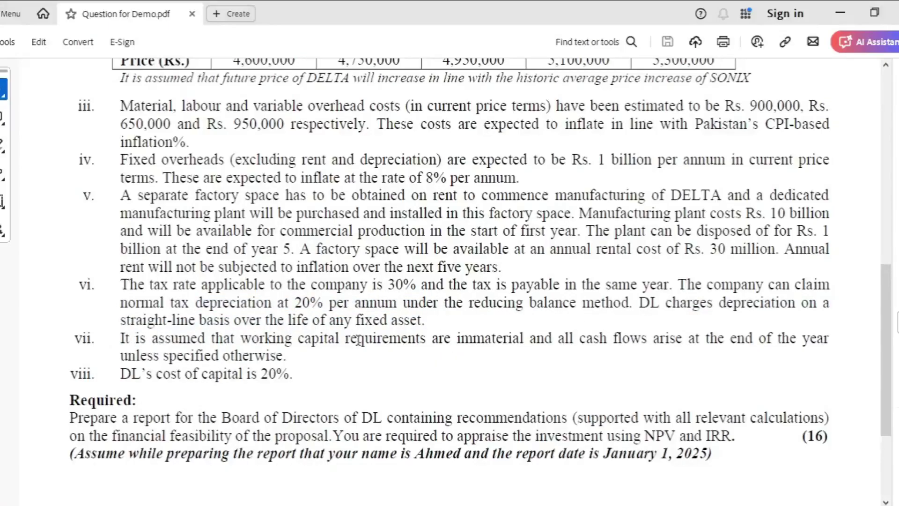
pyautogui.moveTo(530, 338); pyautogui.dragTo(152, 339)
pyautogui.moveTo(573, 338)
pyautogui.mouseDown()
pyautogui.moveTo(735, 309)
pyautogui.moveTo(831, 339)
pyautogui.moveTo(138, 414)
pyautogui.moveTo(299, 374)
pyautogui.moveTo(293, 362)
pyautogui.mouseUp()
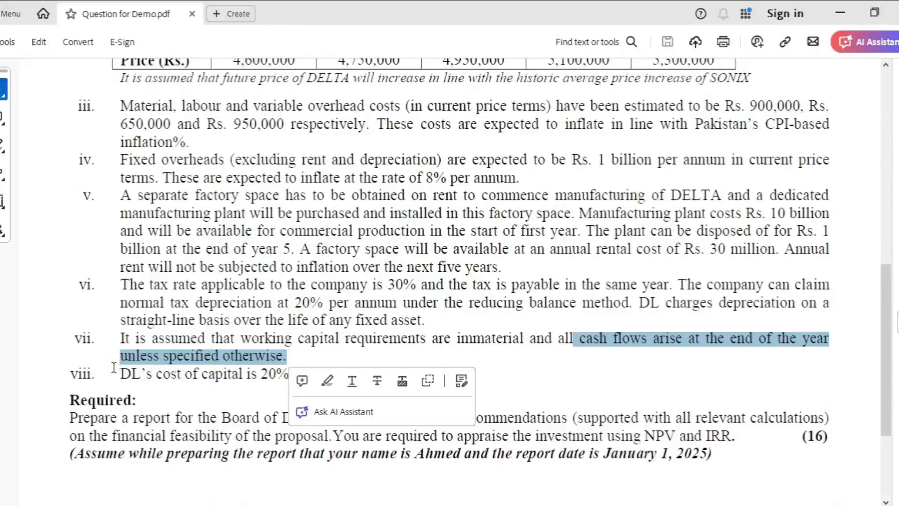
# Check DL's cost of capital in item viii and mark the requirement to appraise the investment using NPV and IRR.
pyautogui.moveTo(120, 373); pyautogui.dragTo(294, 373)
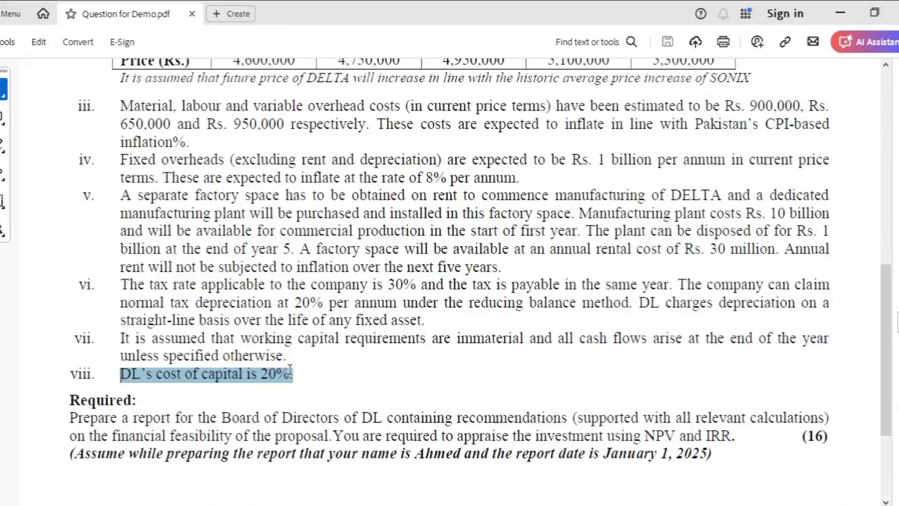
pyautogui.click(381, 364)
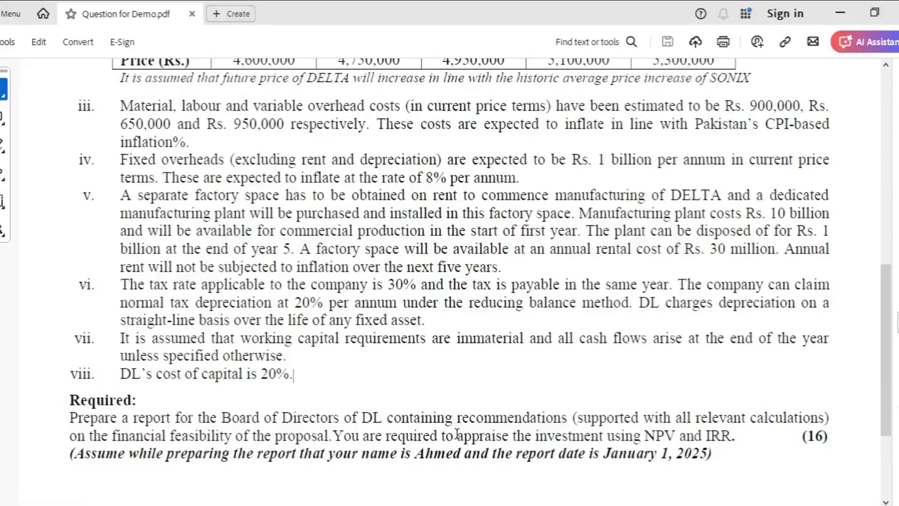
pyautogui.moveTo(456, 436); pyautogui.dragTo(735, 436)
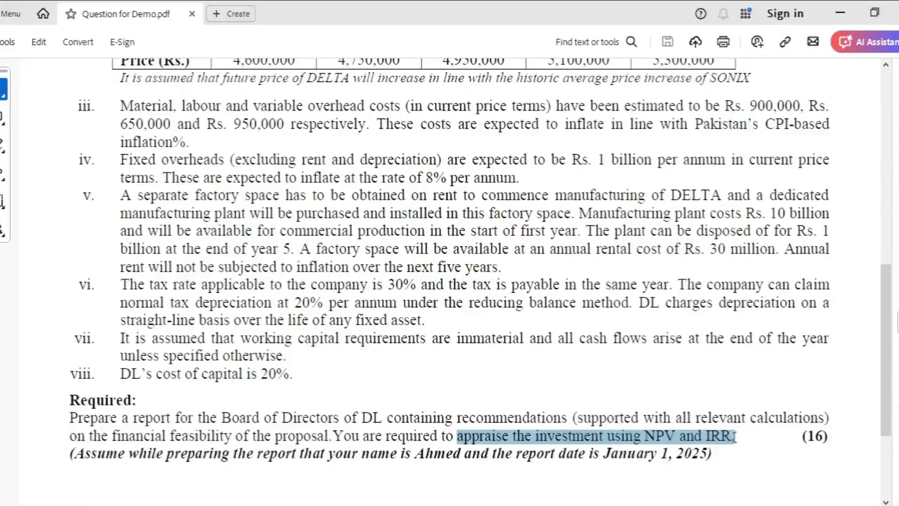
pyautogui.click(659, 390)
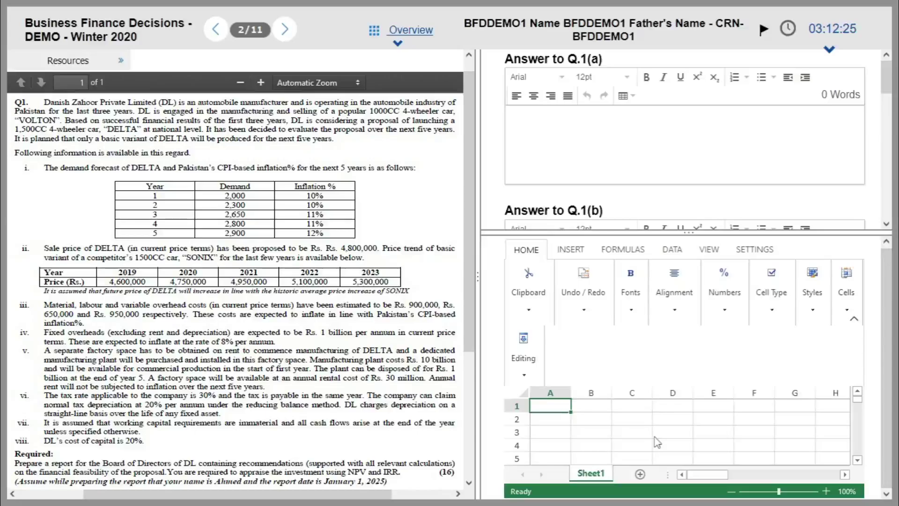
pyautogui.press('Right')
pyautogui.press('Down')
pyautogui.press('Down')
pyautogui.press('Down')
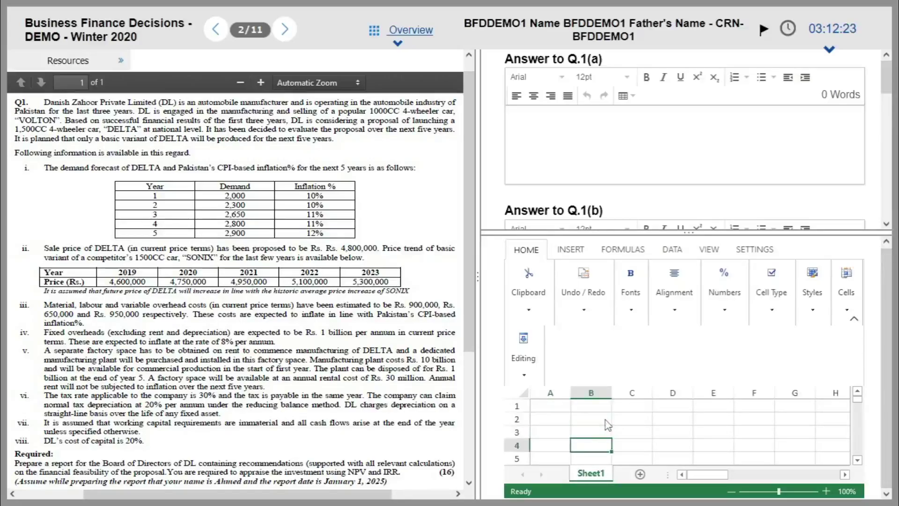
pyautogui.scroll(-3, 608, 425)
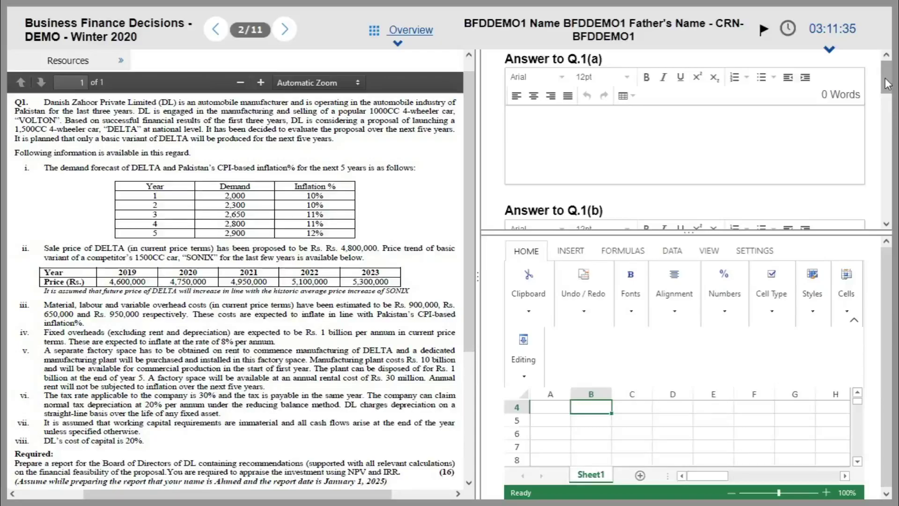
# Look through the answer boxes for Q.1(a) to Q.1(e) and return to the first one.
pyautogui.moveTo(887, 84); pyautogui.dragTo(889, 112)
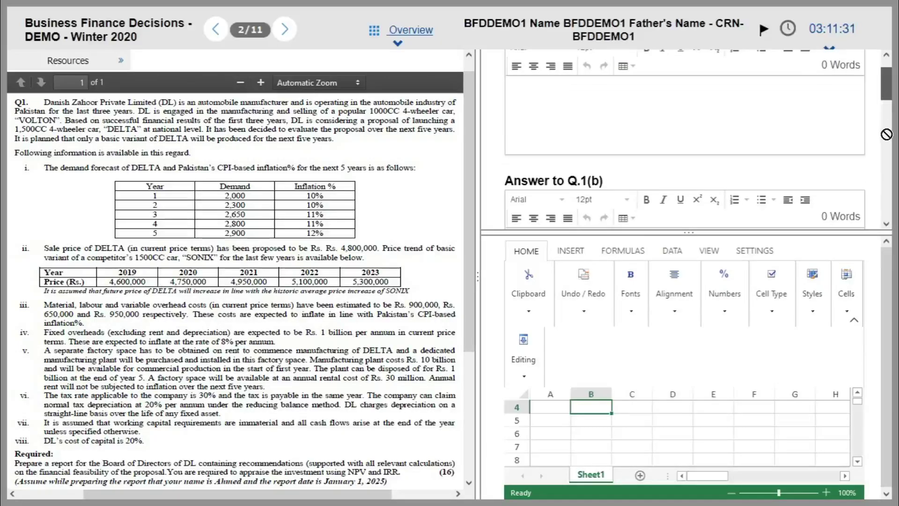
pyautogui.click(887, 223)
pyautogui.click(887, 224)
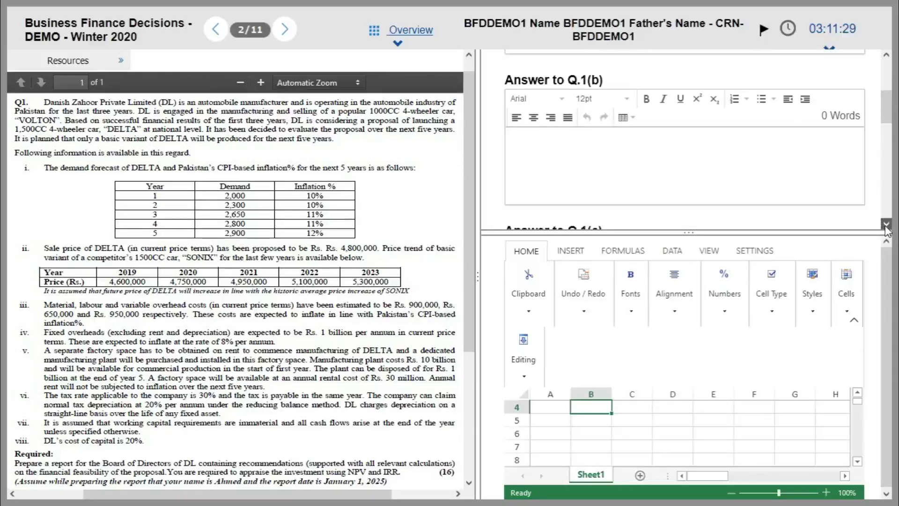
pyautogui.click(887, 224)
pyautogui.click(886, 224)
pyautogui.click(886, 224)
pyautogui.click(886, 224)
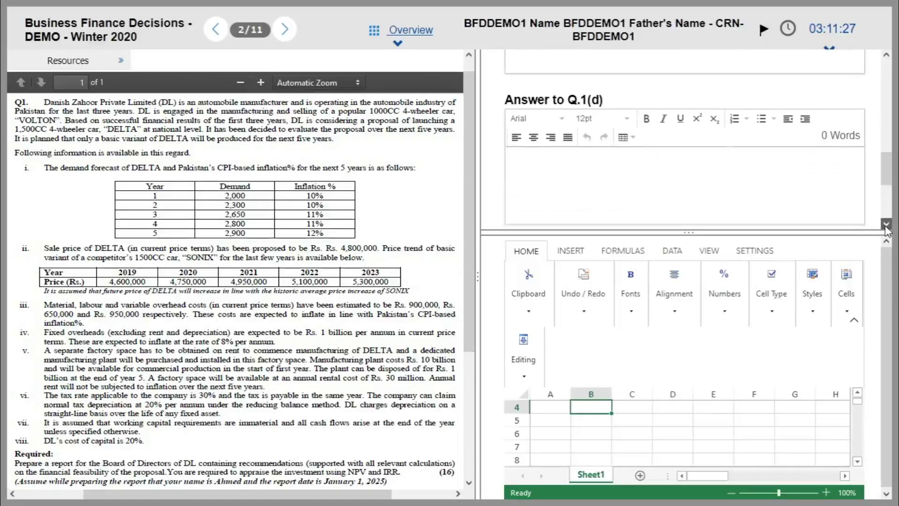
pyautogui.click(886, 224)
pyautogui.click(886, 224)
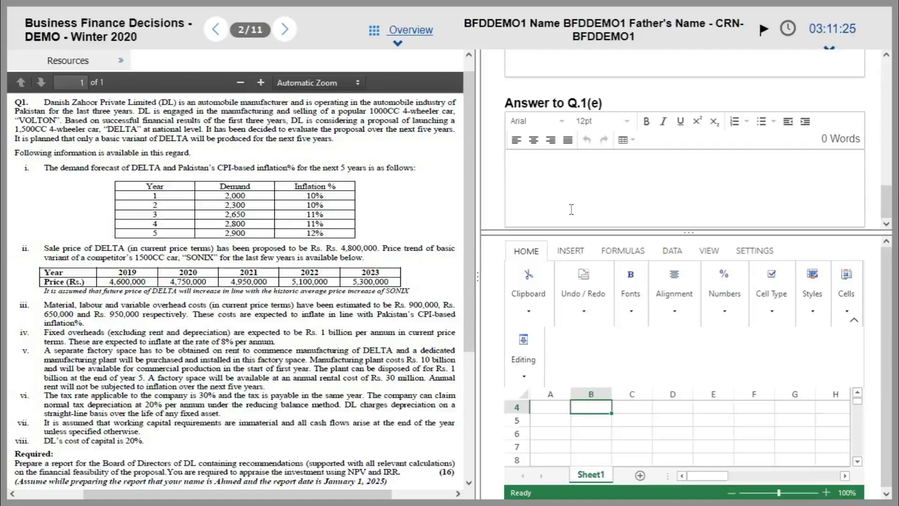
pyautogui.moveTo(885, 208); pyautogui.dragTo(888, 59)
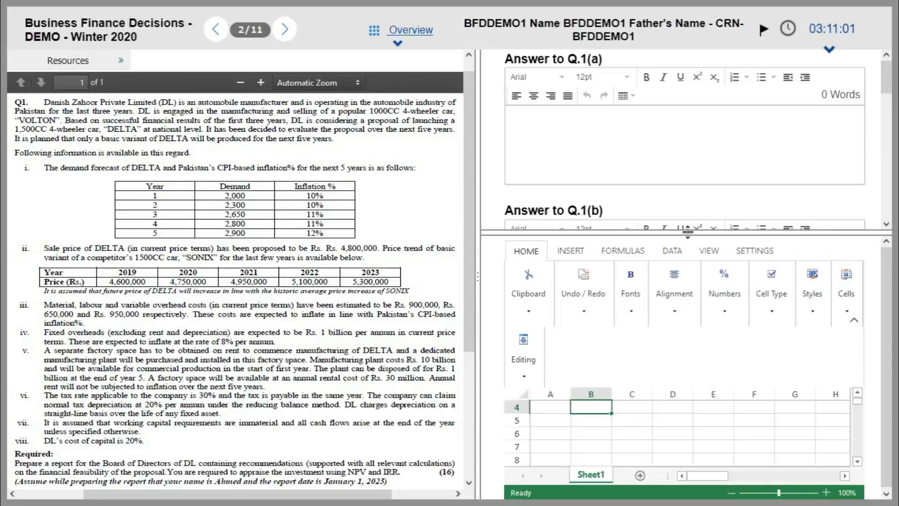
# Enlarge the worksheet area by shrinking the answer boxes' pane, and select cell B2.
pyautogui.moveTo(687, 231); pyautogui.dragTo(687, 74)
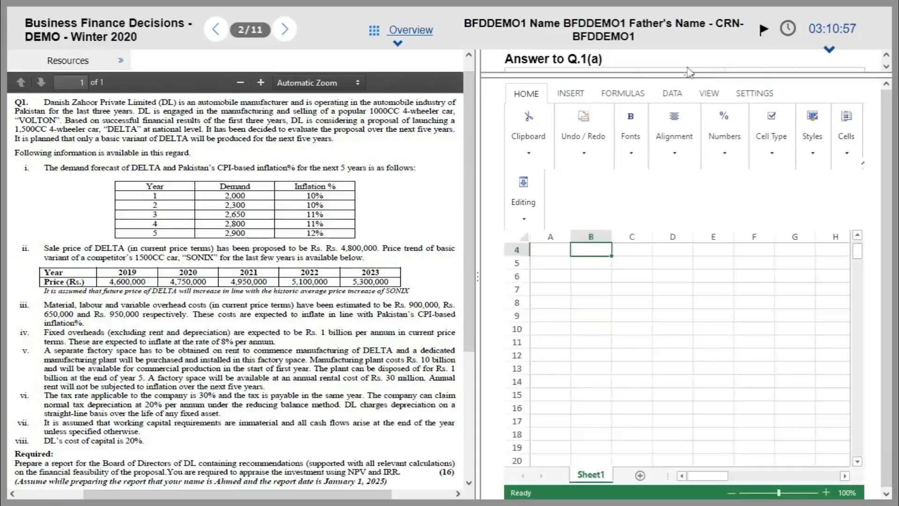
pyautogui.press('Up')
pyautogui.press('Up')
pyautogui.press('Up')
pyautogui.press('Right')
pyautogui.press('Right')
pyautogui.press('Right')
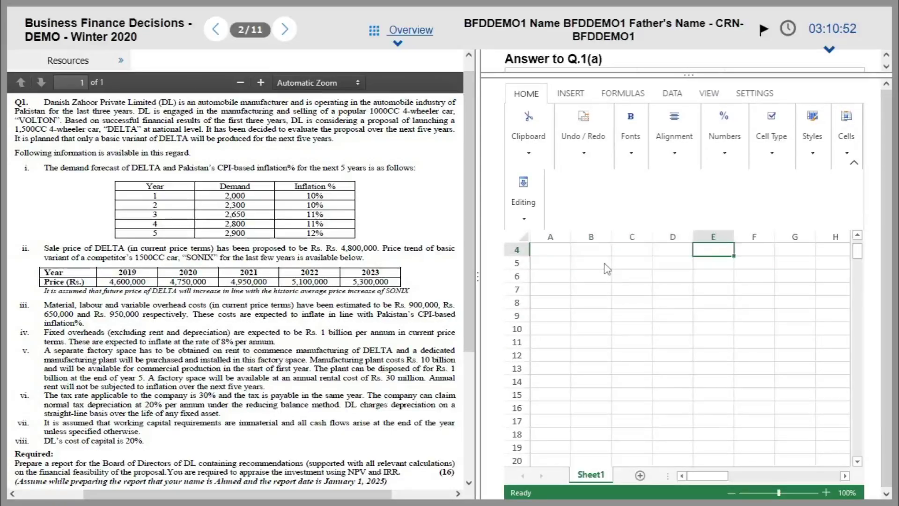
pyautogui.press('Left')
pyautogui.press('Left')
pyautogui.press('Left')
pyautogui.press('Left')
pyautogui.press('Down')
pyautogui.press('Right')
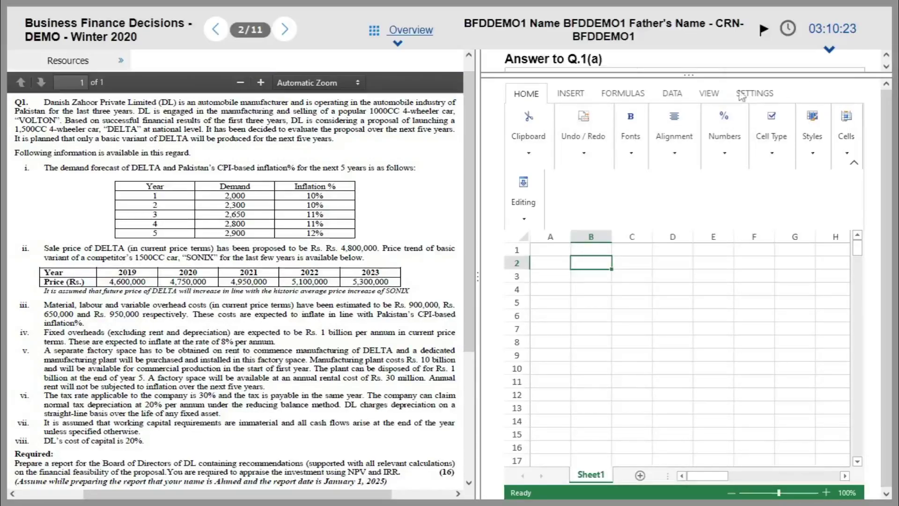
# Examine the worksheet's Undo / Redo, Fonts, Alignment and Numbers options.
pyautogui.click(586, 156)
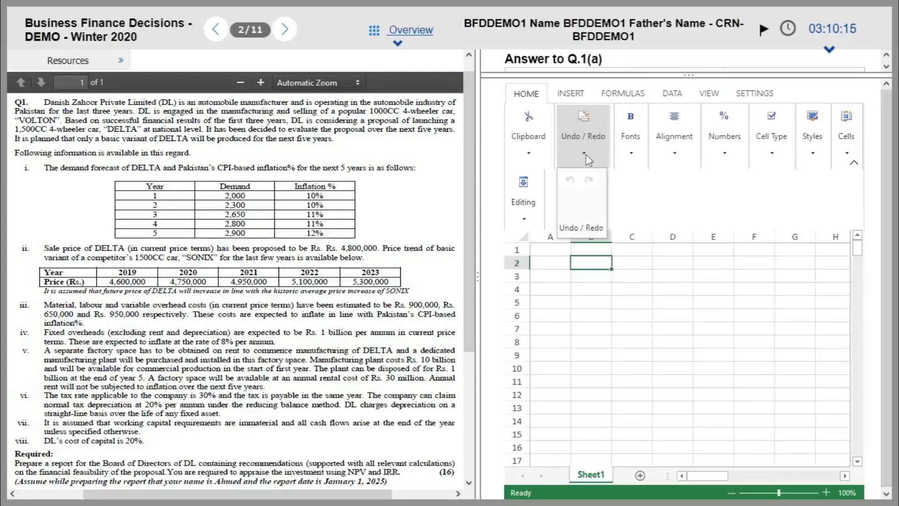
pyautogui.click(631, 156)
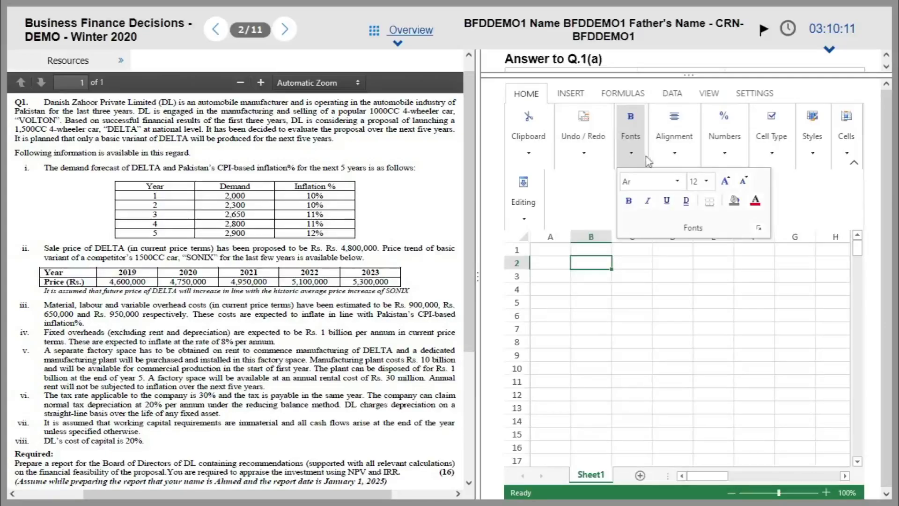
pyautogui.click(675, 156)
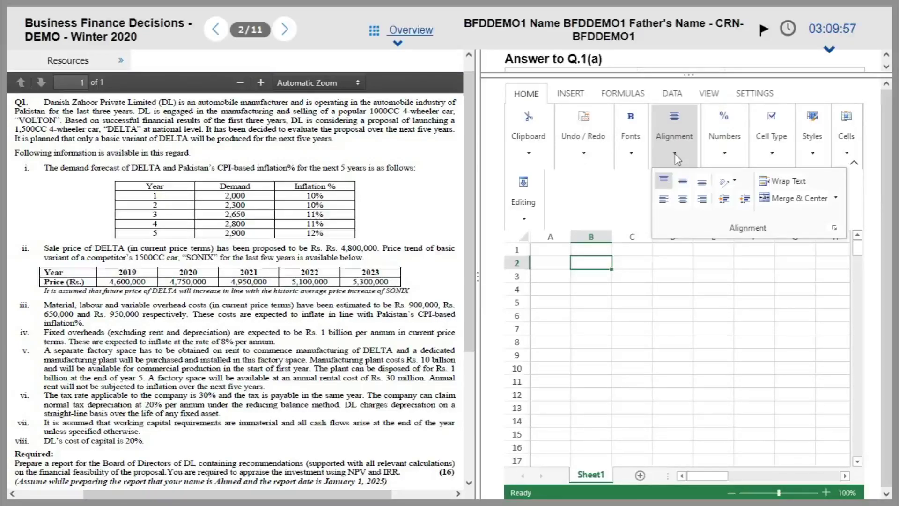
pyautogui.click(724, 156)
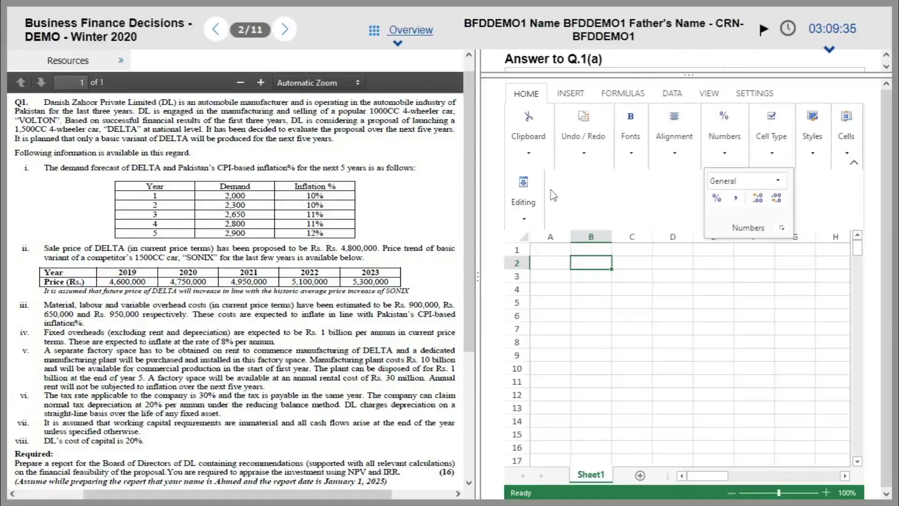
pyautogui.click(601, 204)
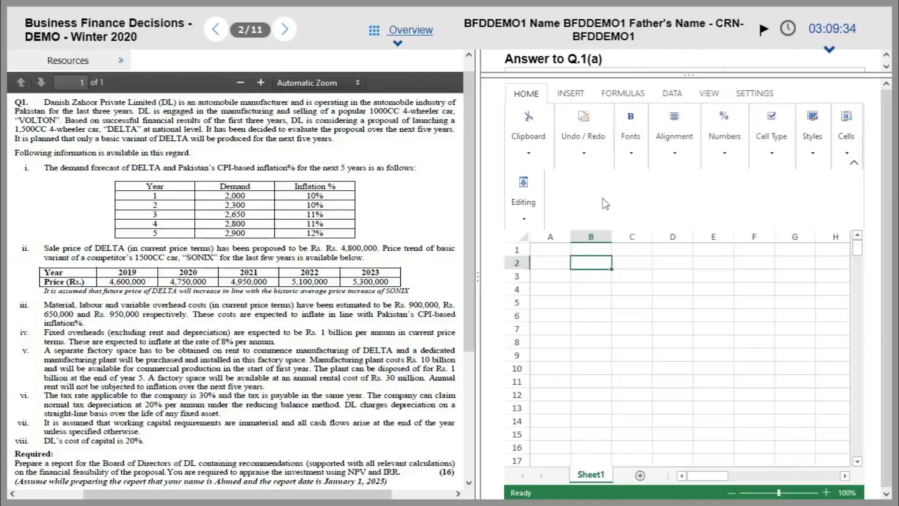
# Try resizing the split between the answer boxes and the worksheet, returning to the enlarged worksheet.
pyautogui.click(603, 279)
pyautogui.click(603, 266)
pyautogui.moveTo(621, 73); pyautogui.dragTo(625, 228)
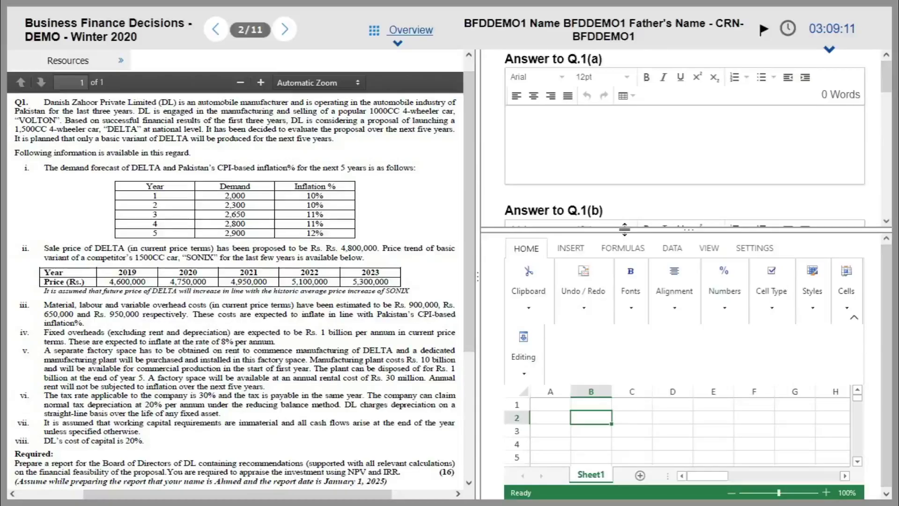
pyautogui.moveTo(624, 229); pyautogui.dragTo(619, 74)
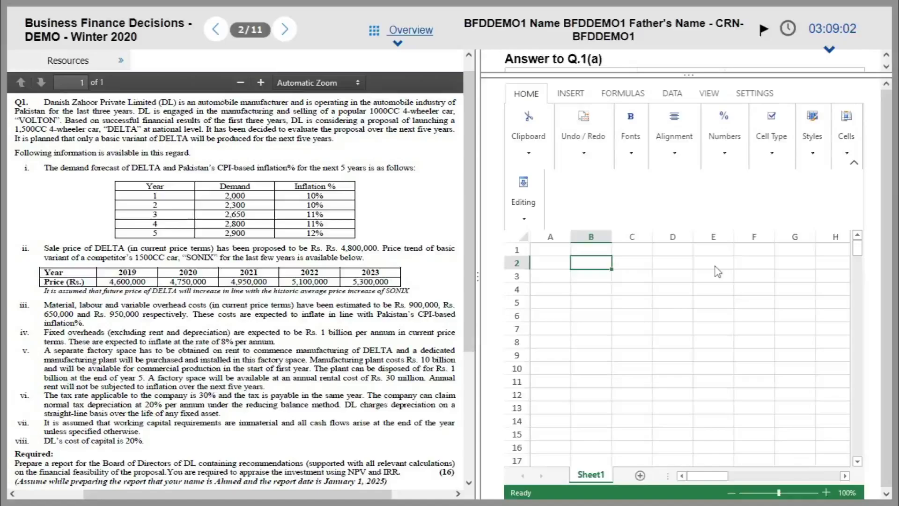
# Enter the year headings 0, 1, 2, 3 and 4 across cells D2 to H2.
pyautogui.press('Return')
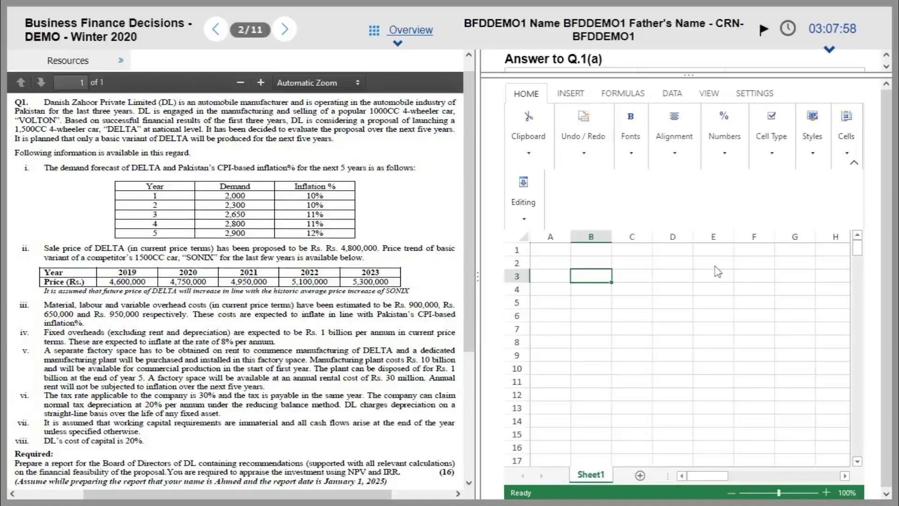
pyautogui.press('Up')
pyautogui.press('Right')
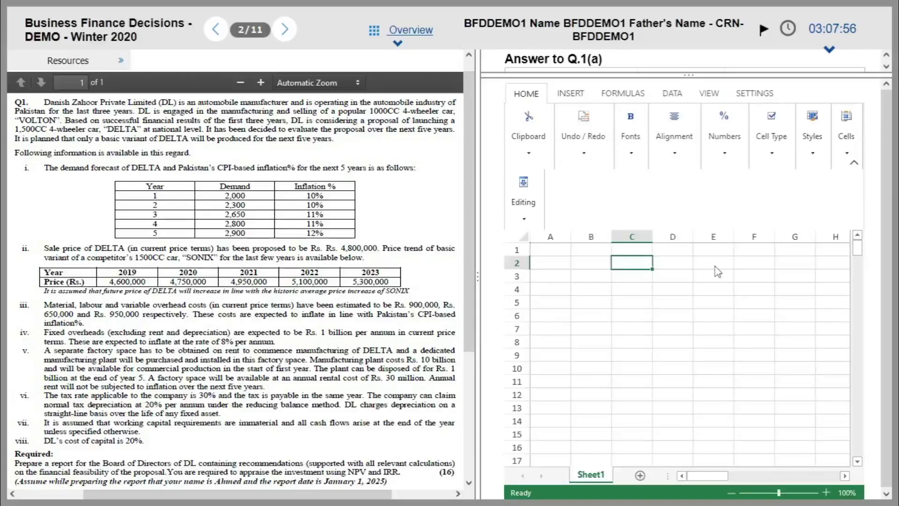
pyautogui.press('Right')
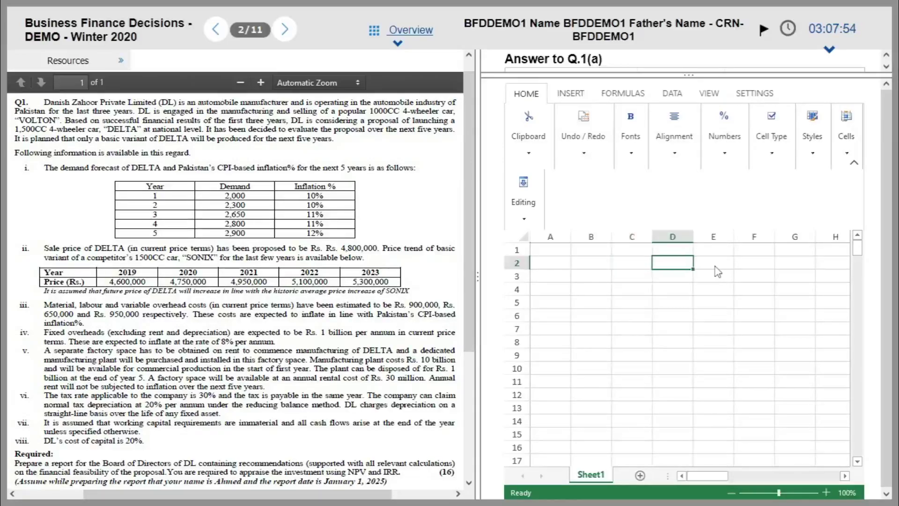
pyautogui.write('0')
pyautogui.press('Right')
pyautogui.write('1')
pyautogui.press('Right')
pyautogui.write('2')
pyautogui.press('Right')
pyautogui.write('3')
pyautogui.press('Right')
pyautogui.write('4')
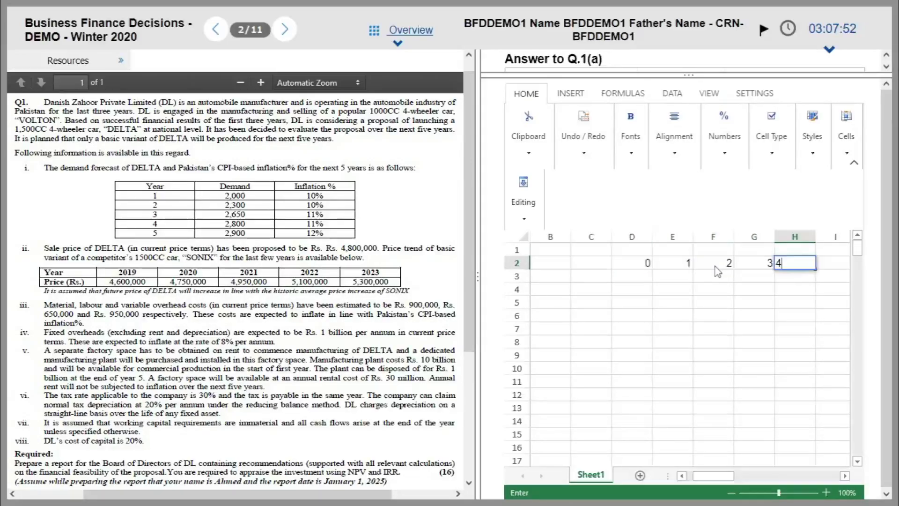
pyautogui.press('Return')
pyautogui.press('Left')
pyautogui.press('Left')
pyautogui.press('Left')
pyautogui.press('Left')
pyautogui.press('Left')
pyautogui.press('Left')
pyautogui.press('Left')
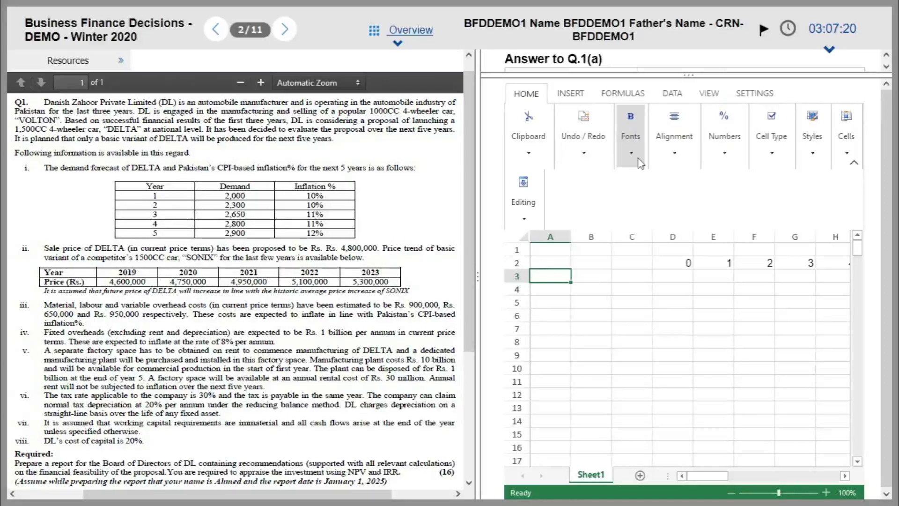
pyautogui.click(637, 279)
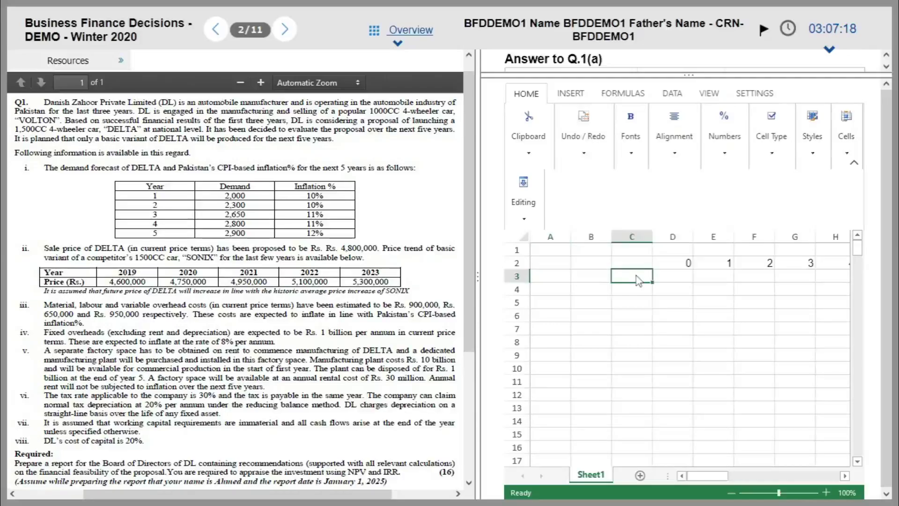
pyautogui.press('Left')
pyautogui.press('Left')
pyautogui.press('Right')
pyautogui.press('Right')
pyautogui.press('Right')
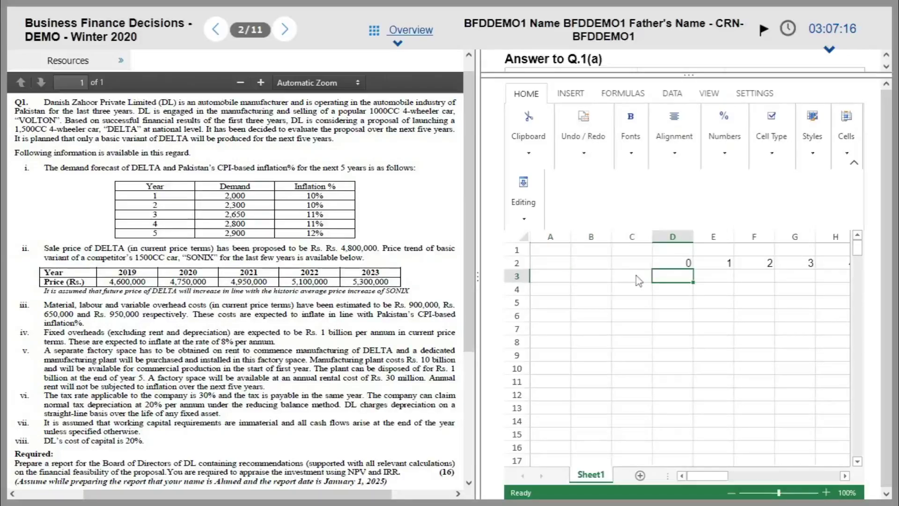
# Examine the worksheet's Editing, Cells and Styles options.
pyautogui.click(523, 206)
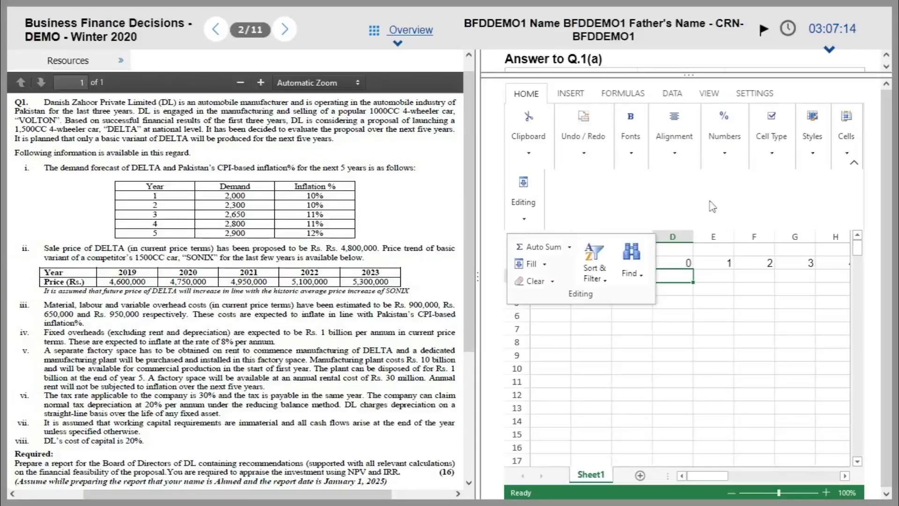
pyautogui.click(846, 154)
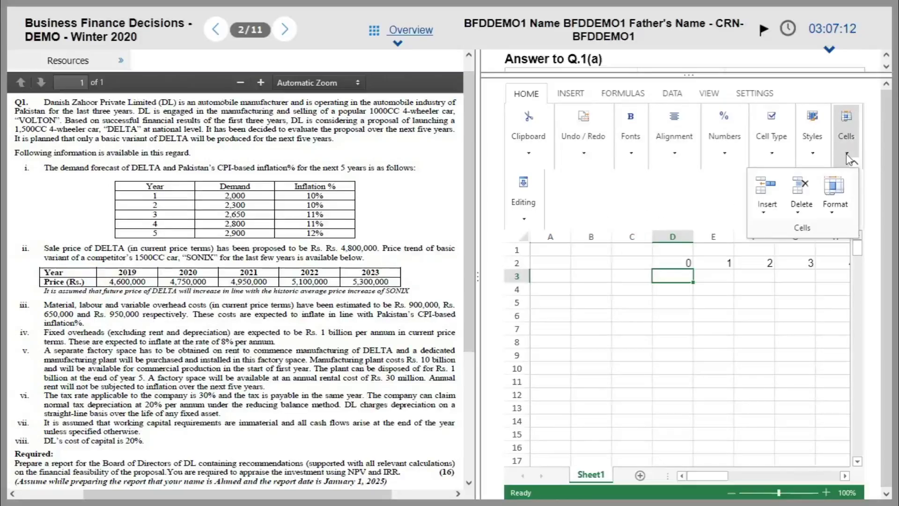
pyautogui.click(815, 153)
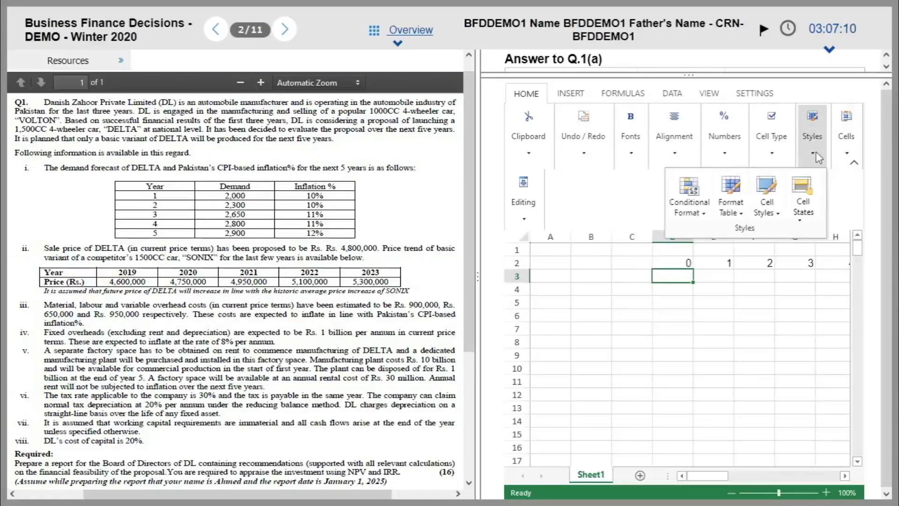
pyautogui.click(637, 193)
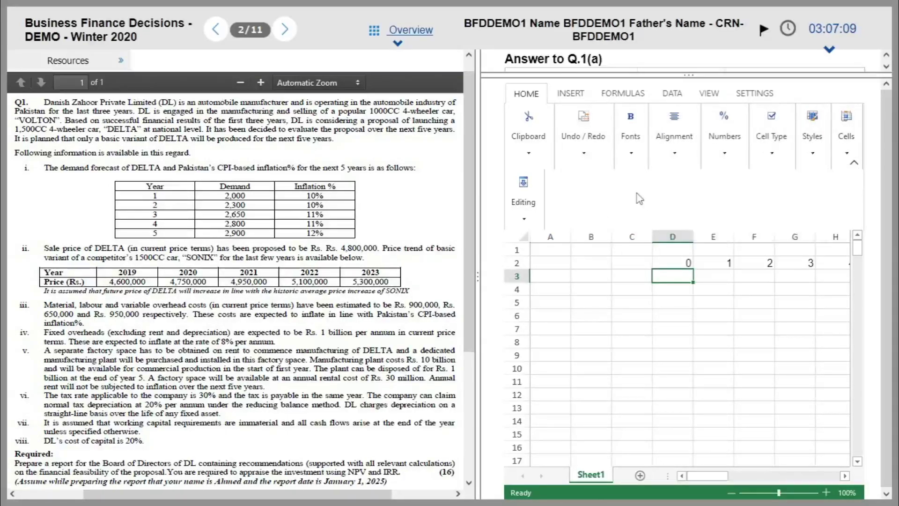
# Review the year headings in row 2, from cell D2 across to I2.
pyautogui.click(621, 284)
pyautogui.press('Right')
pyautogui.press('Up')
pyautogui.press('Right')
pyautogui.press('Right')
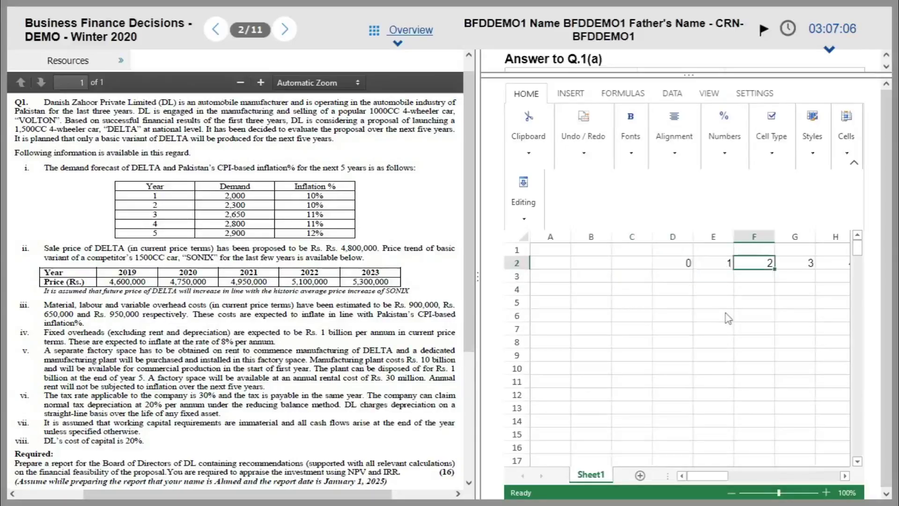
pyautogui.press('Right')
pyautogui.press('Right')
pyautogui.press('Right')
pyautogui.press('Left')
pyautogui.press('Left')
pyautogui.press('Left')
pyautogui.press('Left')
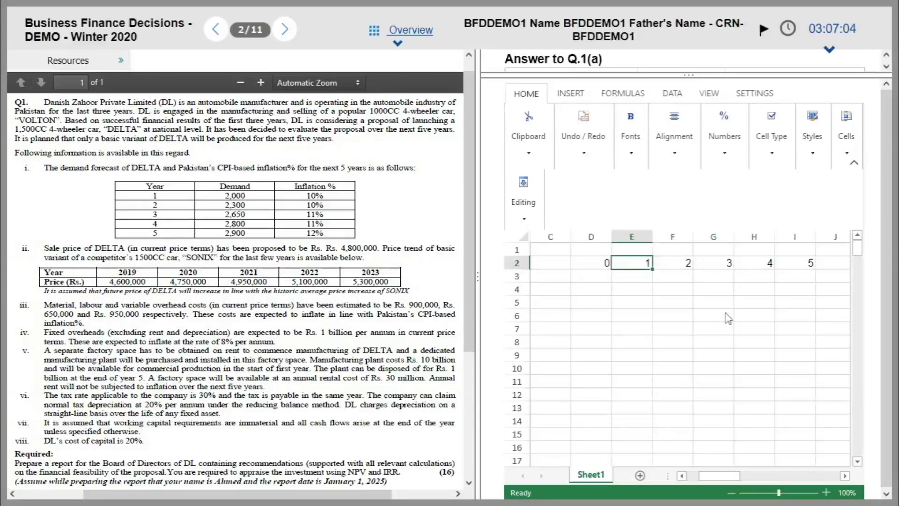
pyautogui.press('Left')
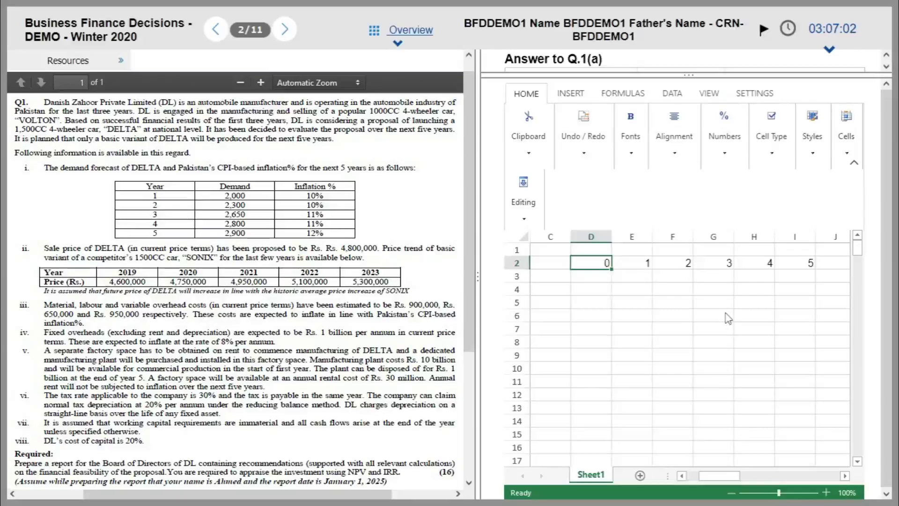
pyautogui.hotkey('shift', 'Right')
pyautogui.hotkey('shift', 'Right')
pyautogui.hotkey('shift', 'Right')
pyautogui.hotkey('shift', 'Right')
pyautogui.hotkey('shift', 'Right')
pyautogui.press('Left')
pyautogui.press('Left')
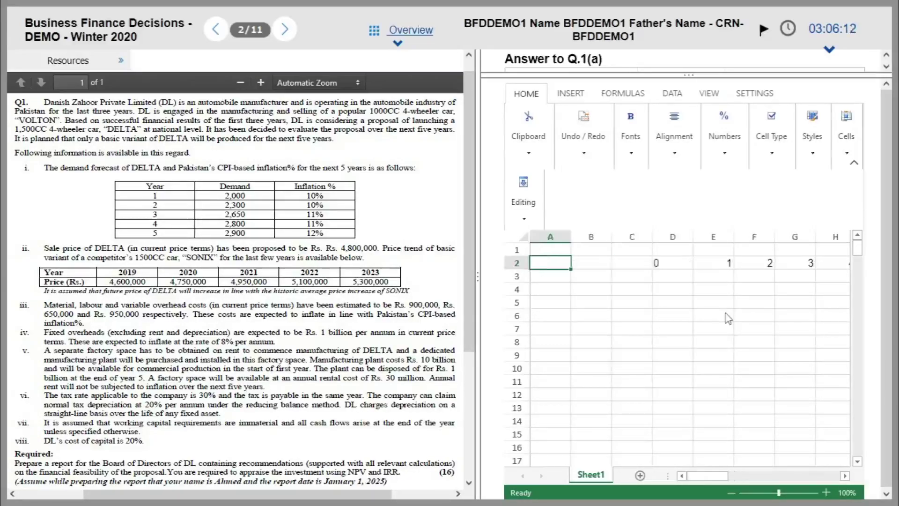
# Label cell B3 as Units, directly below the row of year headings.
pyautogui.press('Down')
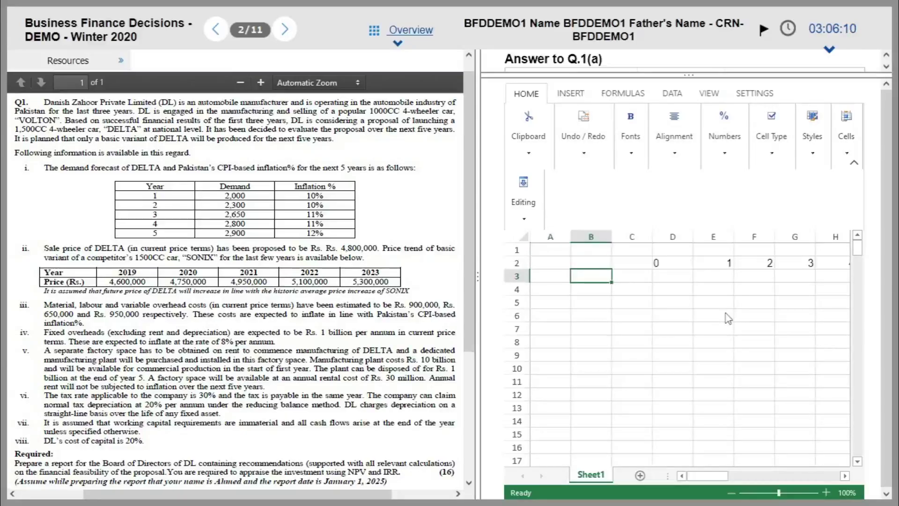
pyautogui.write('Units')
pyautogui.press('Tab')
pyautogui.press('Right')
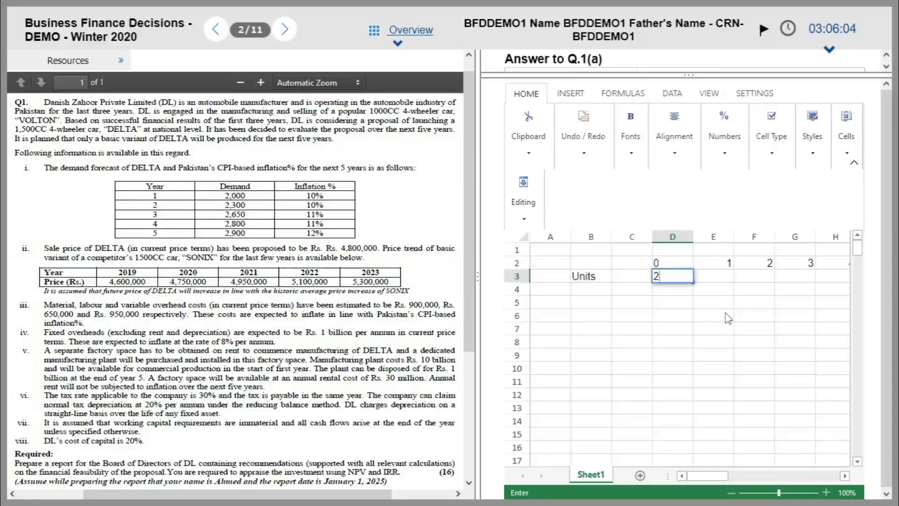
# Enter the DELTA demand forecast of 2000, 2300, 2650, 2800 and 2900 units in cells E3 to I3.
pyautogui.press('Right')
pyautogui.write('2000')
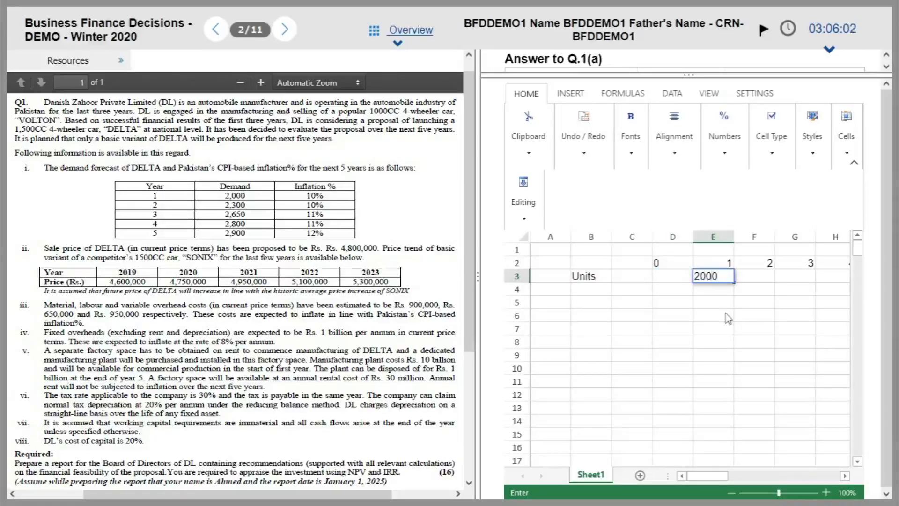
pyautogui.press('Right')
pyautogui.write('2300')
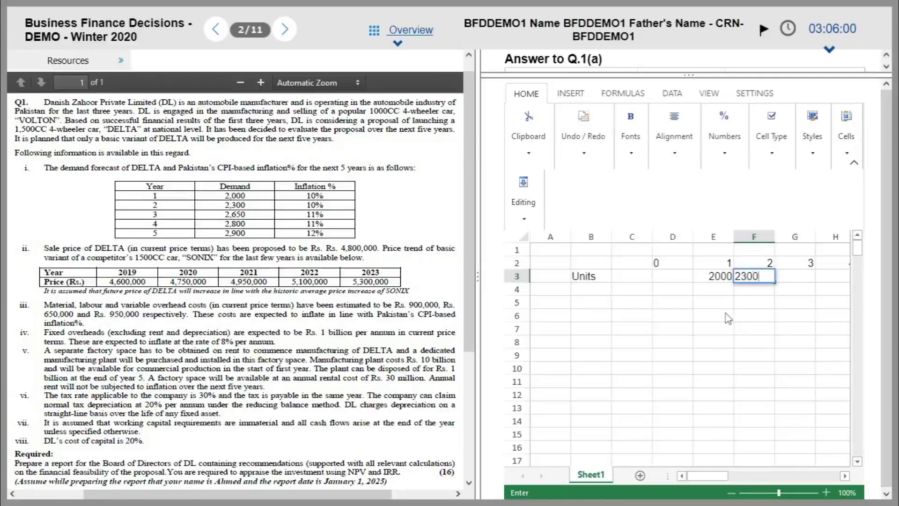
pyautogui.press('Right')
pyautogui.write('2650')
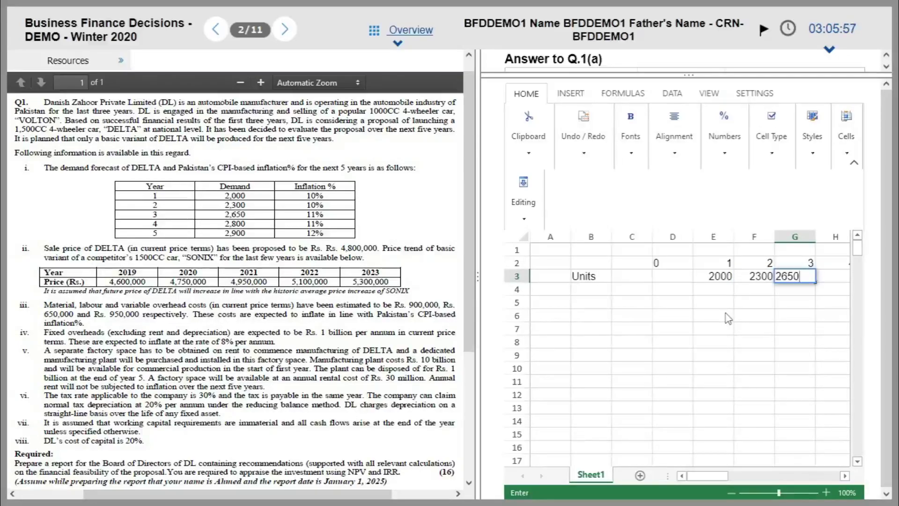
pyautogui.press('Right')
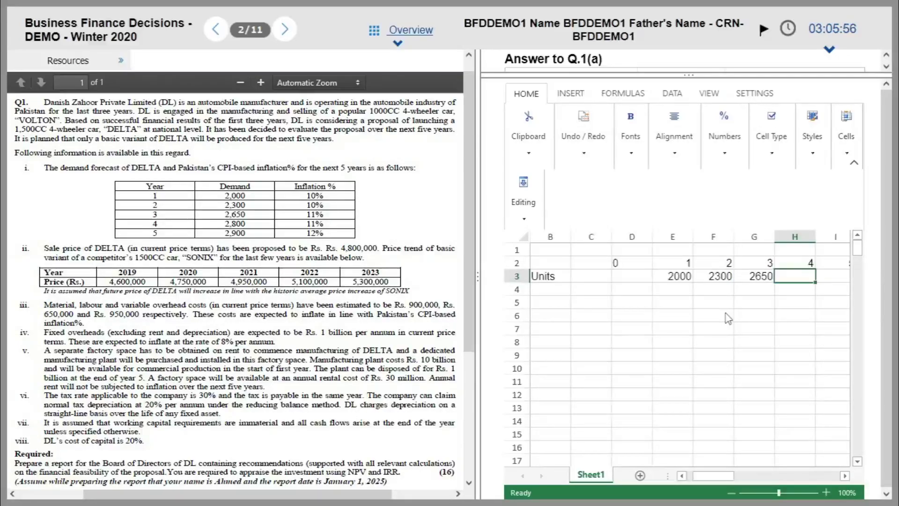
pyautogui.write('2800')
pyautogui.press('Right')
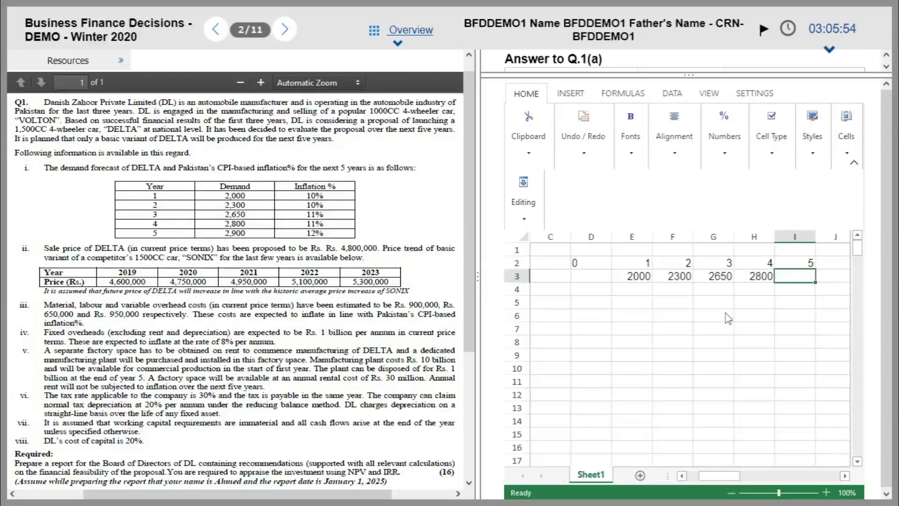
pyautogui.write('2900')
pyautogui.press('Home')
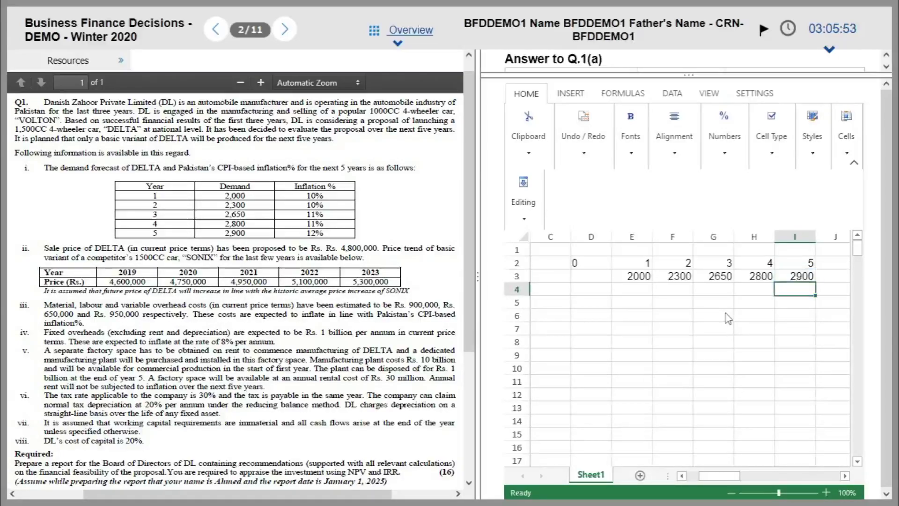
# Mark the Units row with the reference (A) in cell C3.
pyautogui.press('Right')
pyautogui.press('Right')
pyautogui.press('Right')
pyautogui.press('Right')
pyautogui.press('Left')
pyautogui.press('Left')
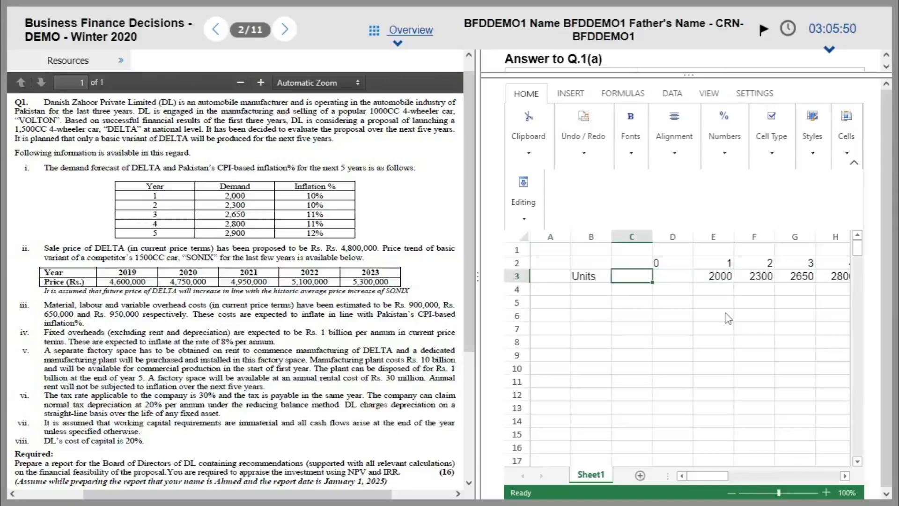
pyautogui.write('(A)')
pyautogui.press('Return')
# Add the row label Sale Price in cell B4, under Units.
pyautogui.press('Up')
pyautogui.press('Down')
pyautogui.press('Up')
pyautogui.press('Right')
pyautogui.press('Right')
pyautogui.press('Left')
pyautogui.press('Left')
pyautogui.press('Return')
pyautogui.write('Sale Price')
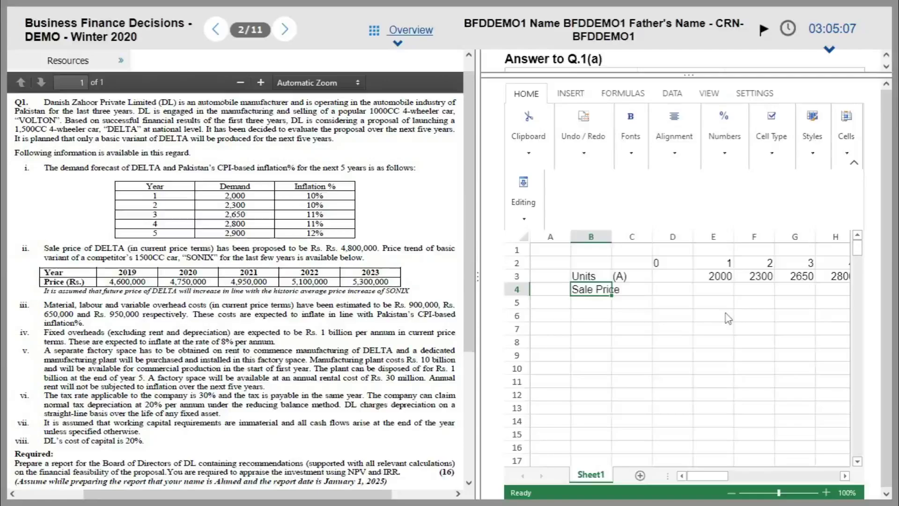
pyautogui.press('Return')
# Start a workings area well below the main table with the reference (w-1) in cell B28.
pyautogui.press('Down')
pyautogui.press('Down')
pyautogui.press('Down')
pyautogui.press('Down')
pyautogui.press('Down')
pyautogui.press('Down')
pyautogui.press('Down')
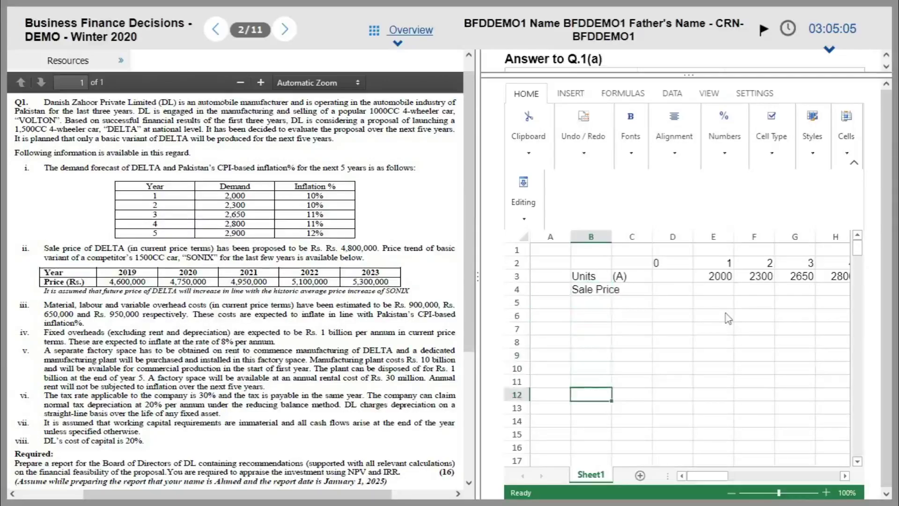
pyautogui.press('Down')
pyautogui.press('Down')
pyautogui.press('Down')
pyautogui.press('Down')
pyautogui.press('Down')
pyautogui.press('Down')
pyautogui.press('Down')
pyautogui.press('Down')
pyautogui.press('Down')
pyautogui.press('Down')
pyautogui.press('Down')
pyautogui.press('Down')
pyautogui.press('Down')
pyautogui.press('Down')
pyautogui.press('Down')
pyautogui.press('Down')
pyautogui.write('(')
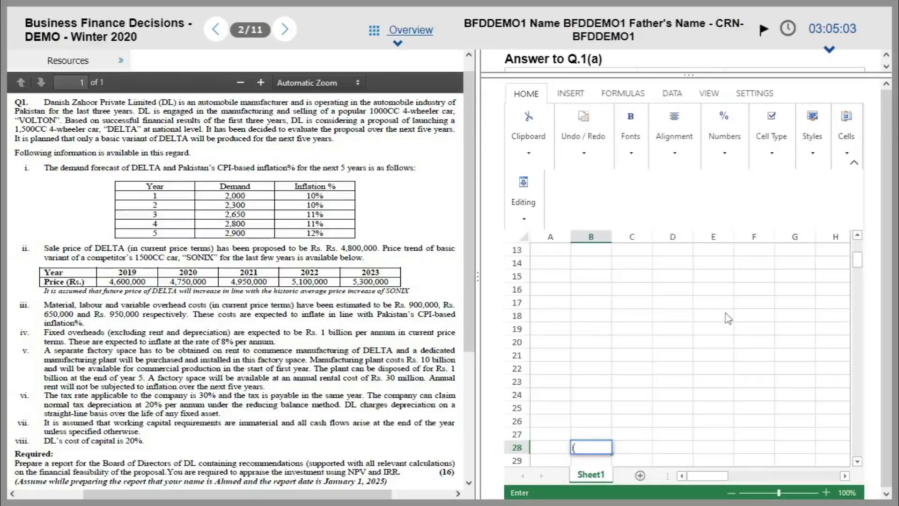
pyautogui.write('w-1)')
pyautogui.press('Return')
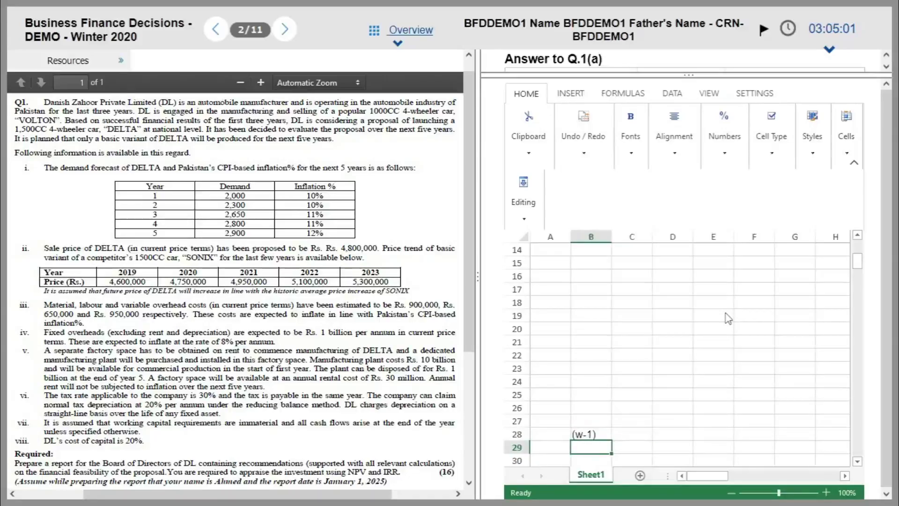
# Enter the working's title CAGR (SONIX Price Increase) in cell B29.
pyautogui.write('CAGR ')
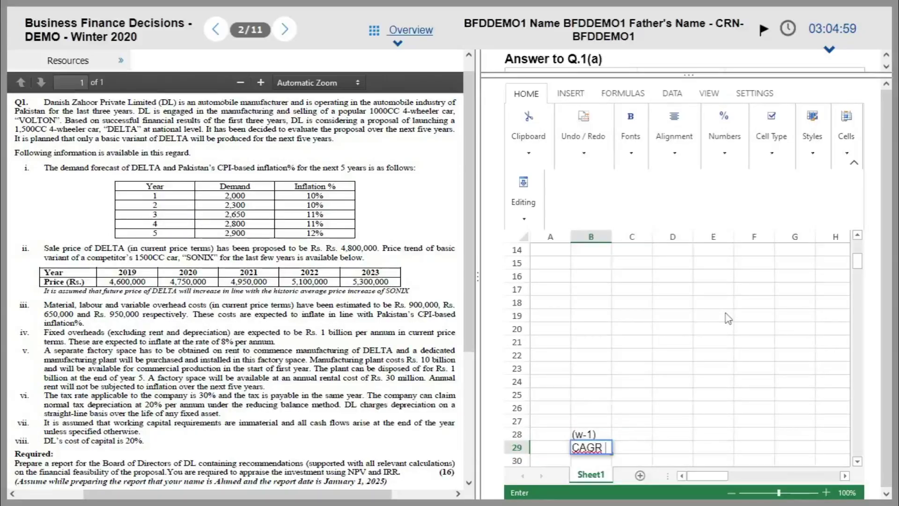
pyautogui.write('(SONIX')
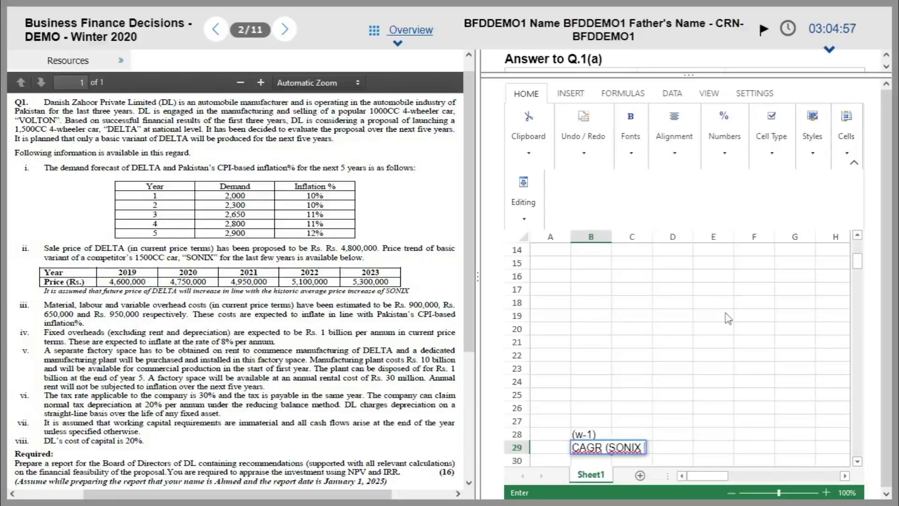
pyautogui.write(' Price')
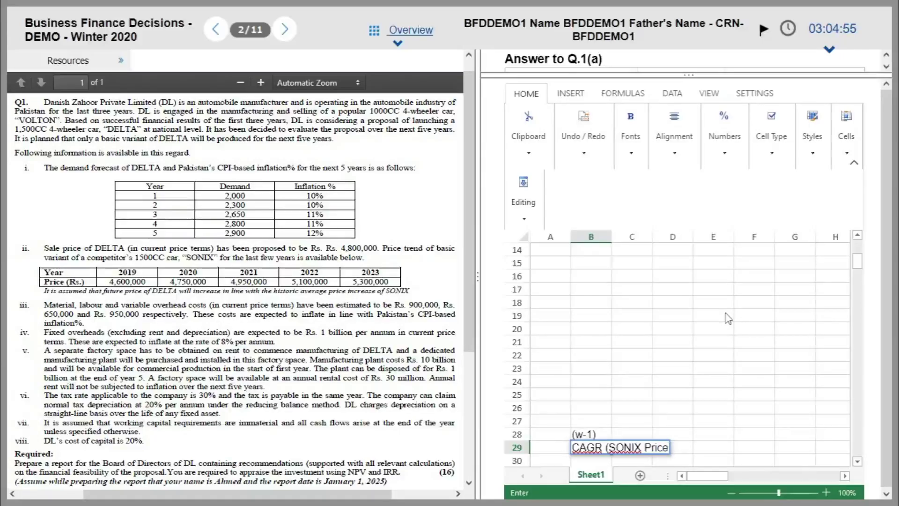
pyautogui.write(' Increase)')
pyautogui.press('Return')
pyautogui.press('Up')
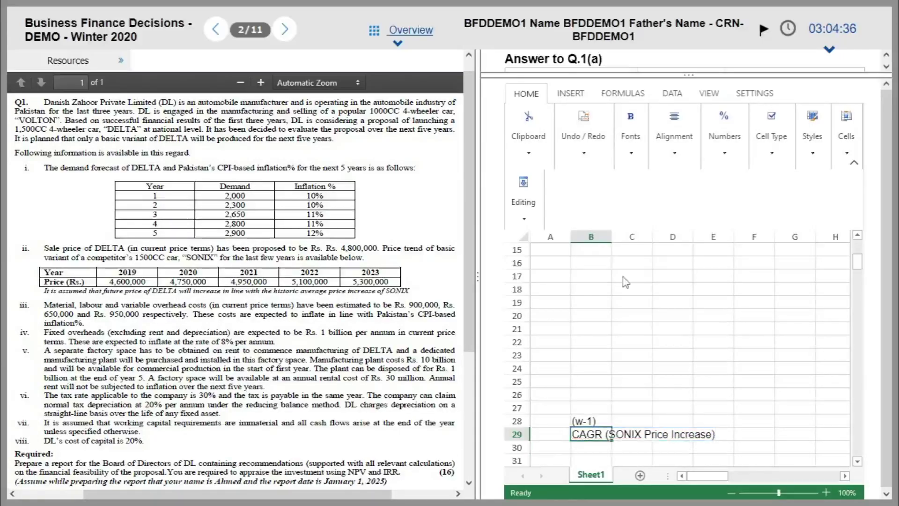
# Extend the CAGR text in B29 with the calculation = (5,300,000 / 4,600,000) ^ (1/4) - 1.
pyautogui.doubleClick(597, 440)
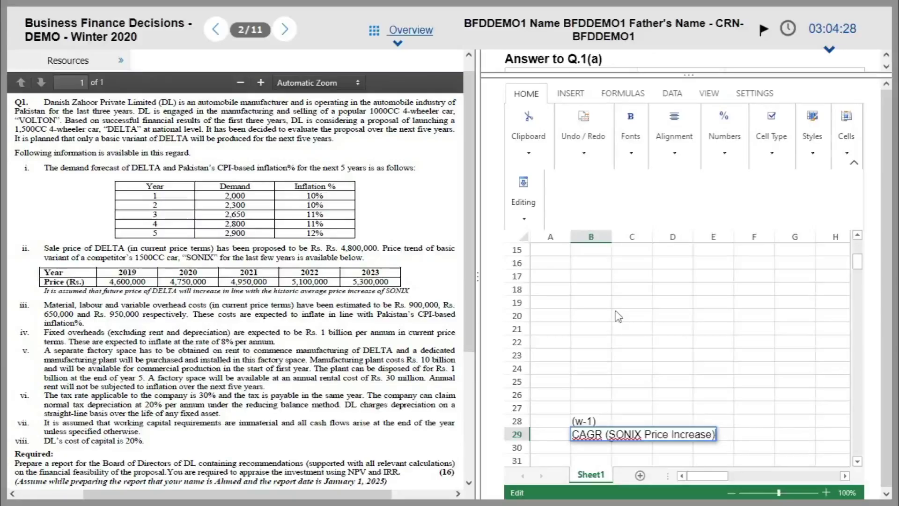
pyautogui.write('=')
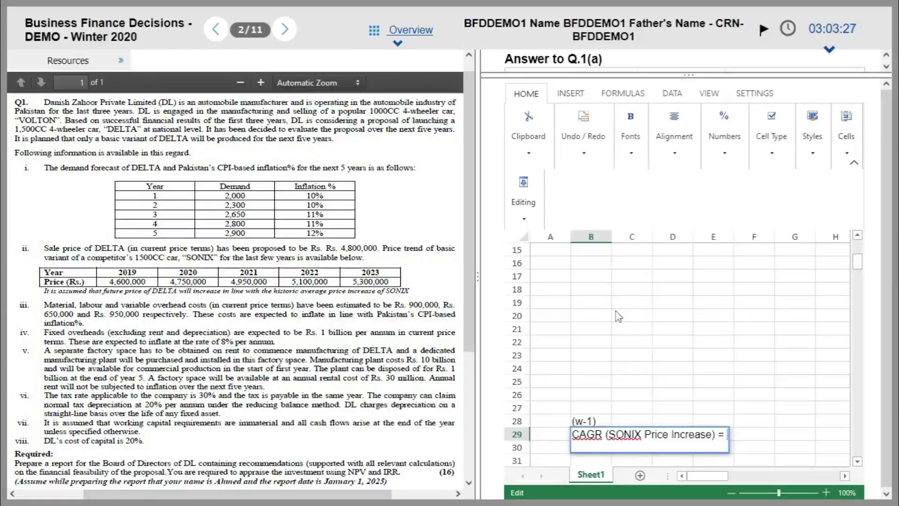
pyautogui.write('(5,300,0')
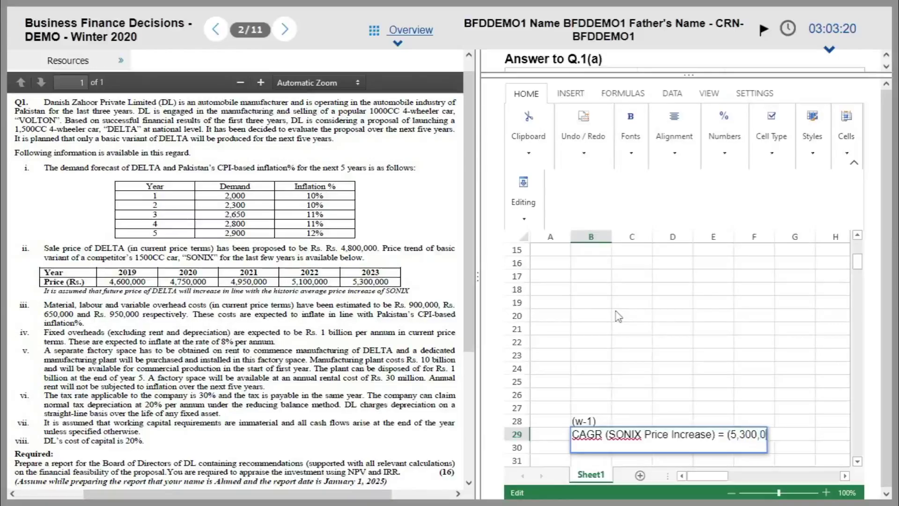
pyautogui.write('00 /')
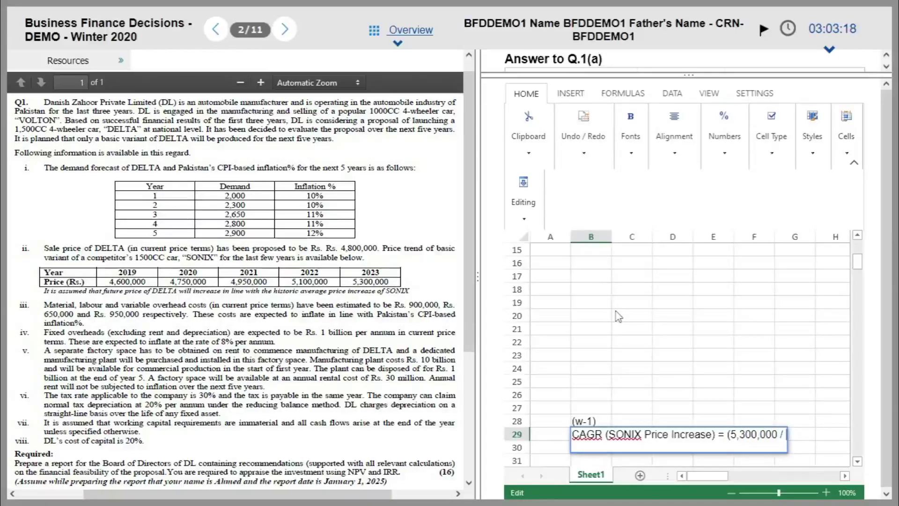
pyautogui.write(' 4,600,000)')
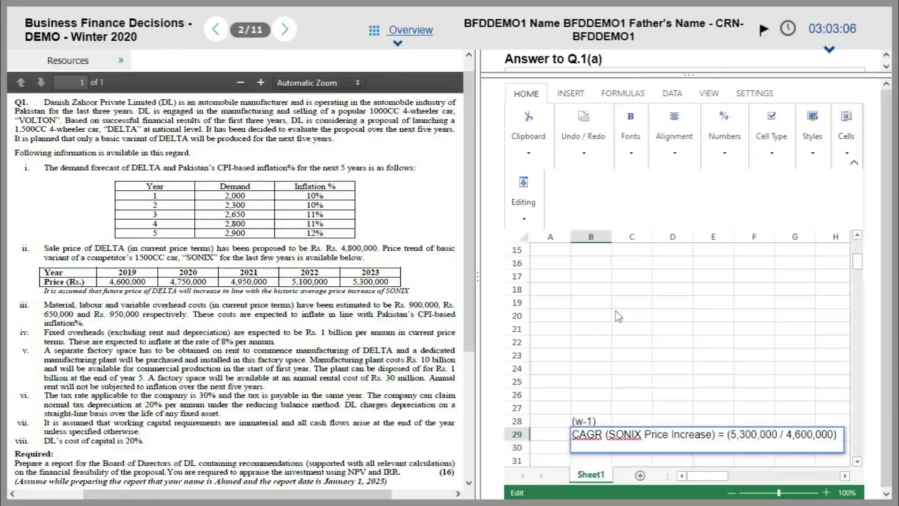
pyautogui.write('^')
pyautogui.write('(')
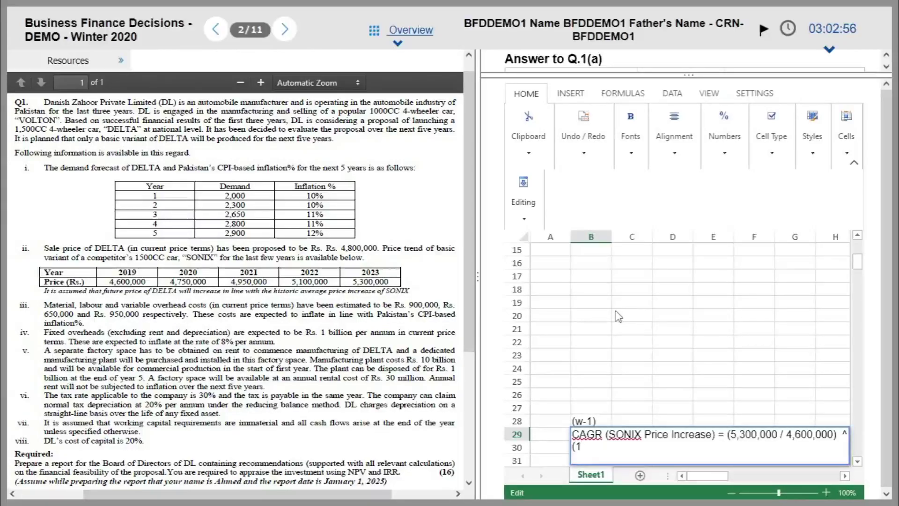
pyautogui.write('1/4)')
pyautogui.scroll(-1, 726, 384)
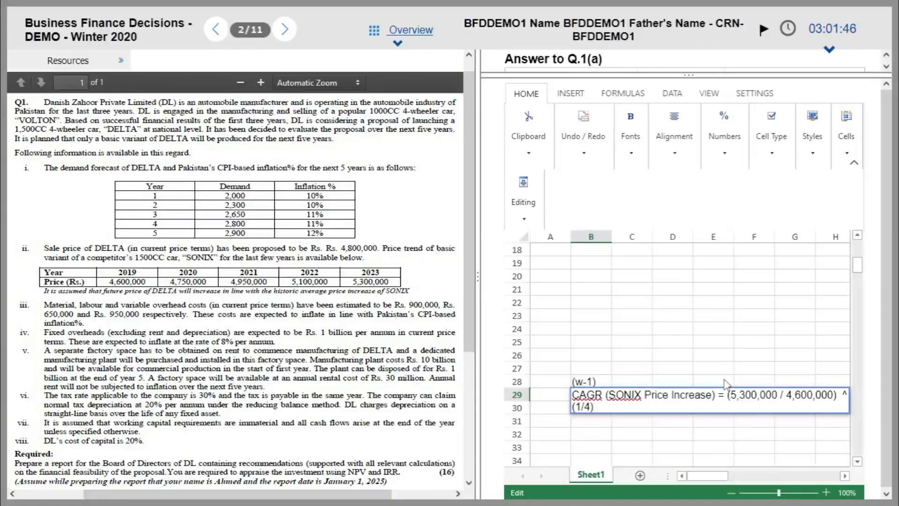
pyautogui.write('- 1')
pyautogui.press('Return')
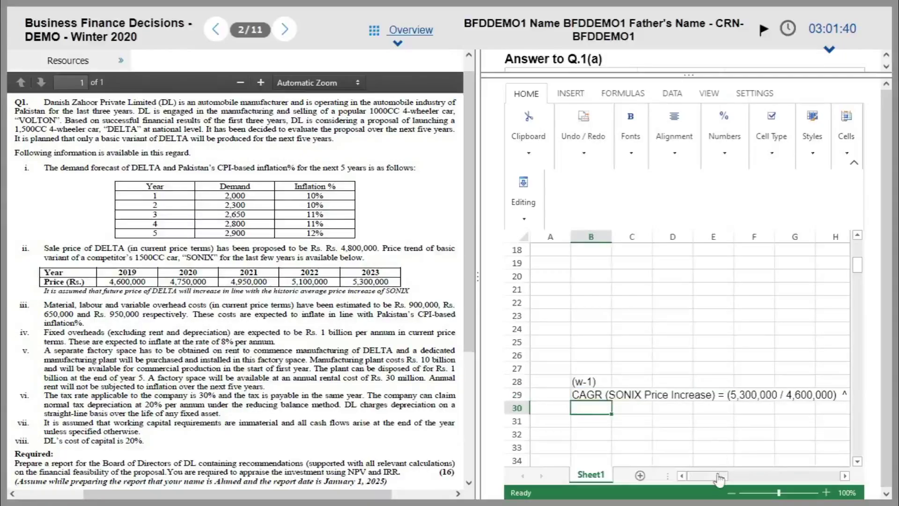
# Duplicate the CAGR working line from B29 into B30 directly below.
pyautogui.moveTo(720, 477)
pyautogui.mouseDown()
pyautogui.moveTo(736, 482)
pyautogui.moveTo(721, 486)
pyautogui.mouseUp()
pyautogui.press('Up')
pyautogui.hotkey('ctrl', 'c')
pyautogui.press('Down')
pyautogui.hotkey('ctrl', 'v')
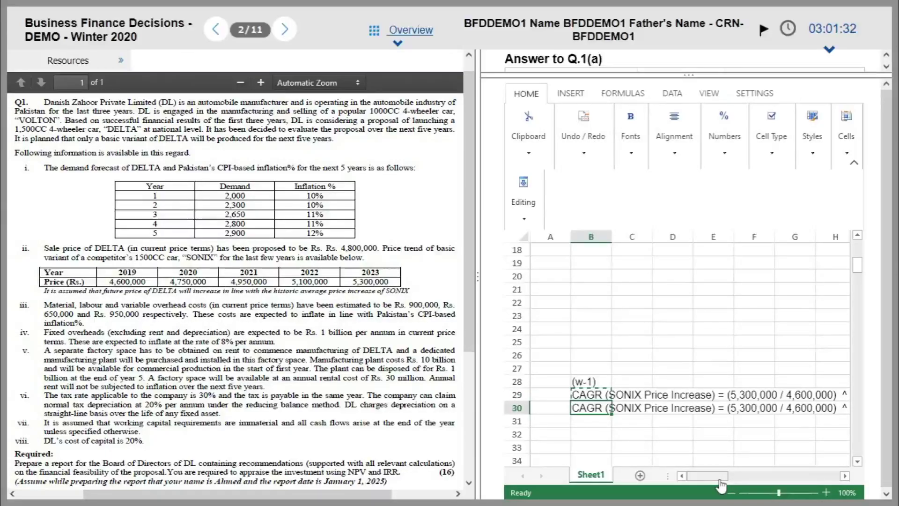
# Trim the copied text in B30 so that it reads CAGR (SONIX Price Increase) =.
pyautogui.doubleClick(606, 411)
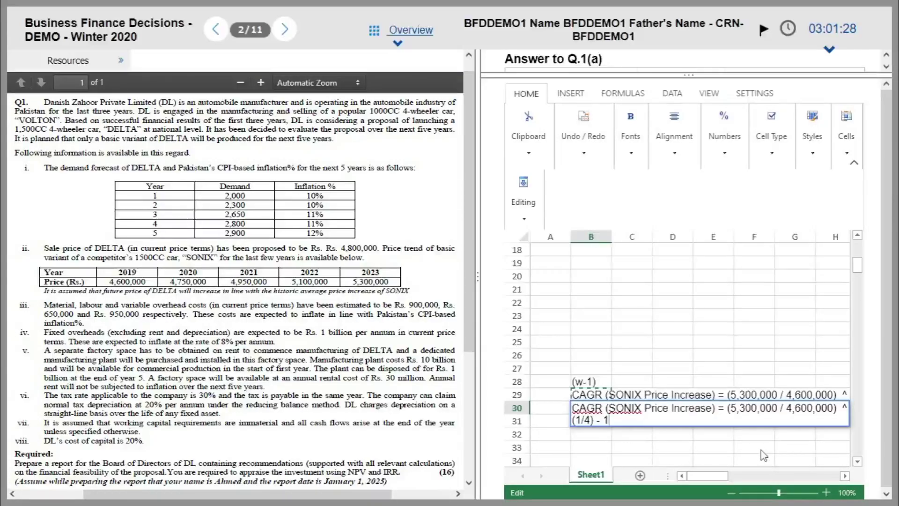
pyautogui.hotkey('shift', 'Left')
pyautogui.hotkey('shift', 'Left')
pyautogui.hotkey('shift', 'Left')
pyautogui.hotkey('shift', 'Left')
pyautogui.hotkey('shift', 'Left')
pyautogui.hotkey('shift', 'Left')
pyautogui.hotkey('shift', 'Left')
pyautogui.hotkey('shift', 'Left')
pyautogui.hotkey('shift', 'Left')
pyautogui.hotkey('shift', 'Left')
pyautogui.hotkey('shift', 'Left')
pyautogui.hotkey('shift', 'Left')
pyautogui.hotkey('shift', 'Left')
pyautogui.hotkey('shift', 'Left')
pyautogui.hotkey('shift', 'Left')
pyautogui.hotkey('shift', 'Left')
pyautogui.hotkey('shift', 'Left')
pyautogui.hotkey('shift', 'Left')
pyautogui.hotkey('shift', 'Left')
pyautogui.hotkey('shift', 'Left')
pyautogui.hotkey('shift', 'Left')
pyautogui.hotkey('shift', 'Left')
pyautogui.hotkey('shift', 'Left')
pyautogui.hotkey('shift', 'Left')
pyautogui.hotkey('shift', 'Left')
pyautogui.hotkey('shift', 'Left')
pyautogui.hotkey('shift', 'Left')
pyautogui.hotkey('shift', 'Left')
pyautogui.hotkey('shift', 'Left')
pyautogui.hotkey('shift', 'Left')
pyautogui.hotkey('shift', 'Left')
pyautogui.hotkey('shift', 'Left')
pyautogui.hotkey('shift', 'Left')
pyautogui.hotkey('shift', 'Left')
pyautogui.hotkey('shift', 'Left')
pyautogui.hotkey('shift', 'Left')
pyautogui.hotkey('shift', 'Left')
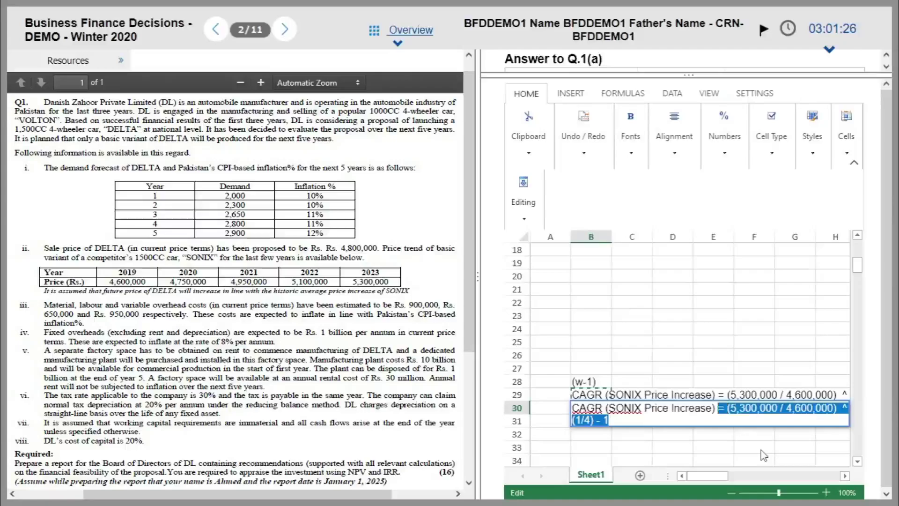
pyautogui.hotkey('shift', 'Right')
pyautogui.hotkey('shift', 'Right')
pyautogui.press('BackSpace')
pyautogui.press('Return')
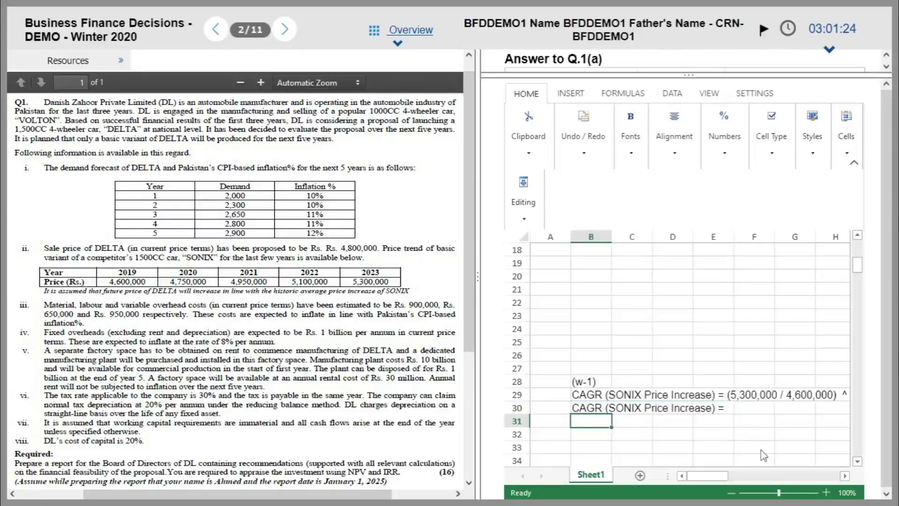
# Calculate the SONIX growth rate in spare cell B32 with =(5300000/4600000)^(1/4)-1.
pyautogui.press('Down')
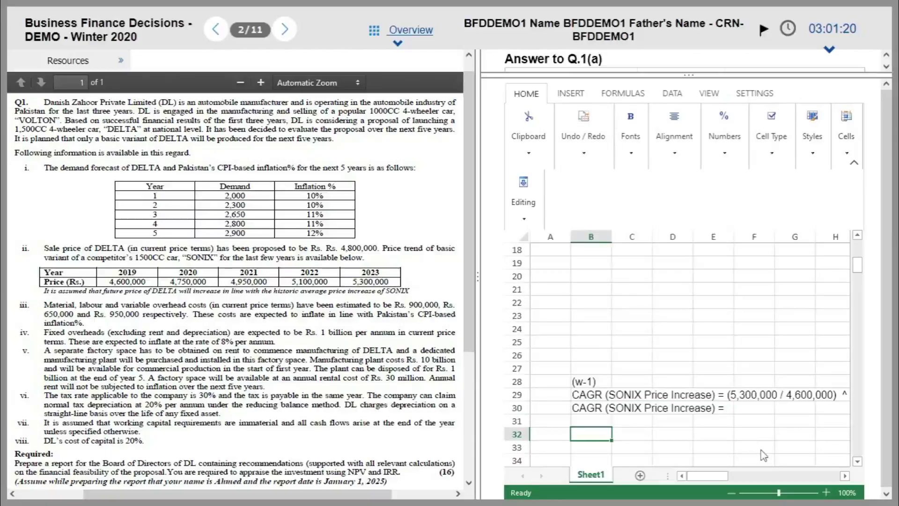
pyautogui.write('=')
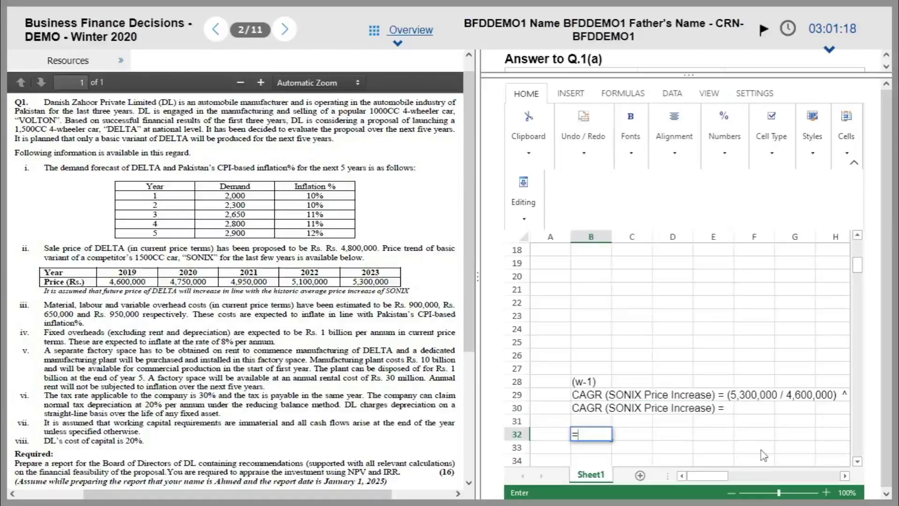
pyautogui.write('(5300000/')
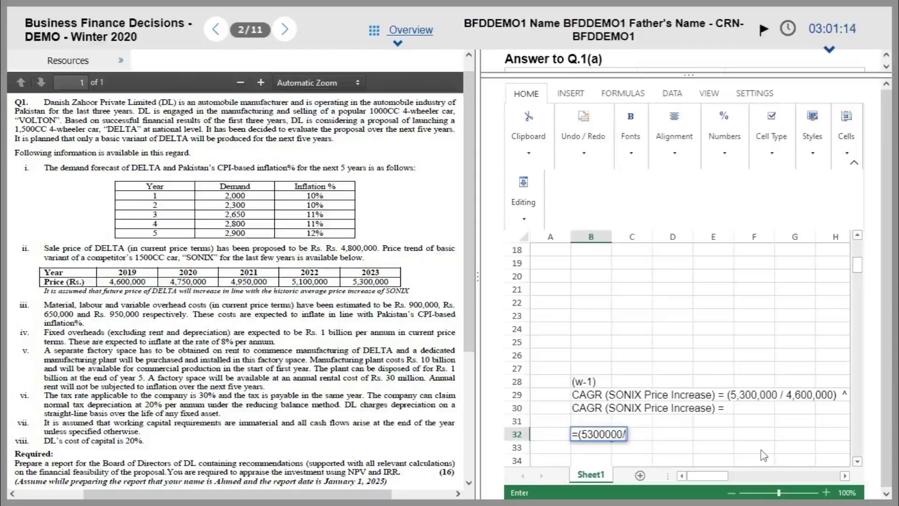
pyautogui.write('4600000)')
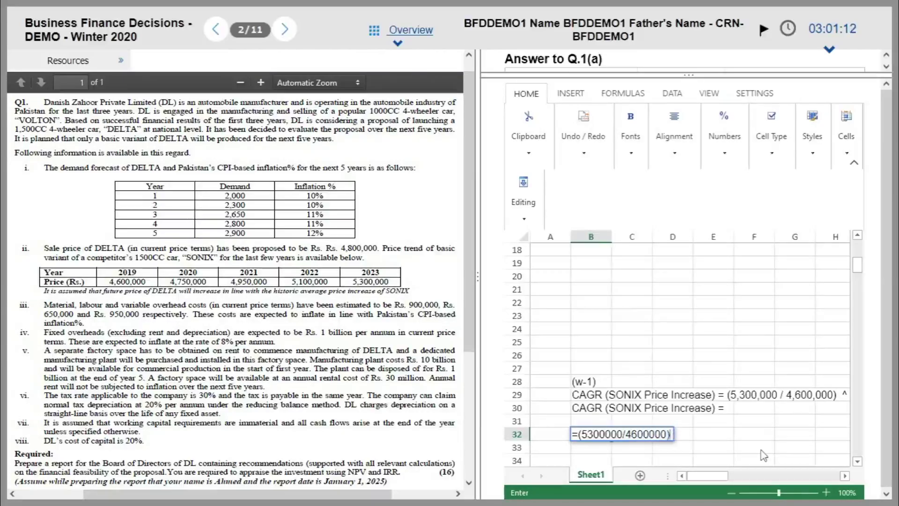
pyautogui.write('^(1/4)-1')
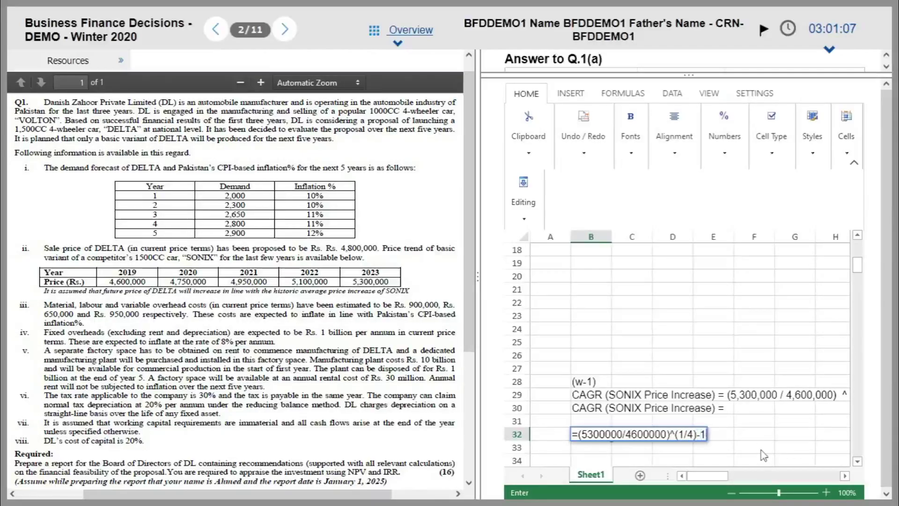
pyautogui.press('Return')
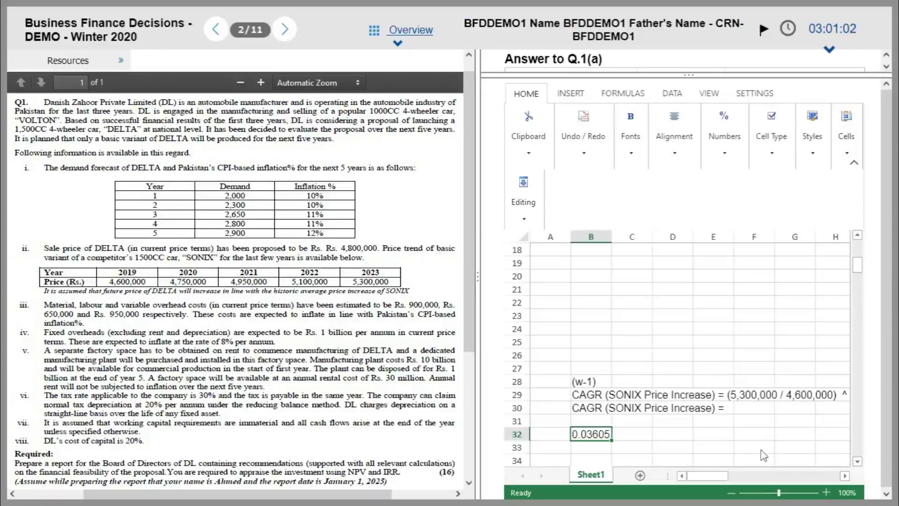
# Clear the scratch calculation from B32 and complete the CAGR line in B30 with 3.6%.
pyautogui.press('Up')
pyautogui.press('Up')
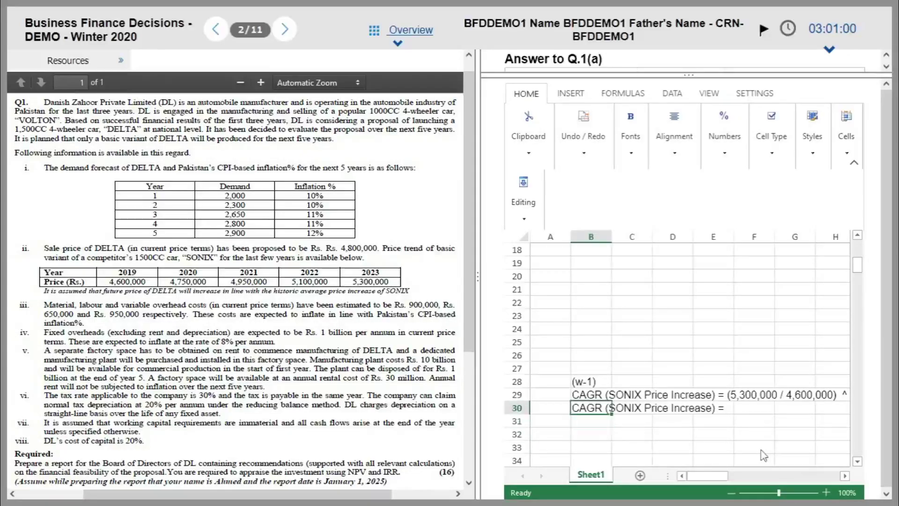
pyautogui.doubleClick(593, 408)
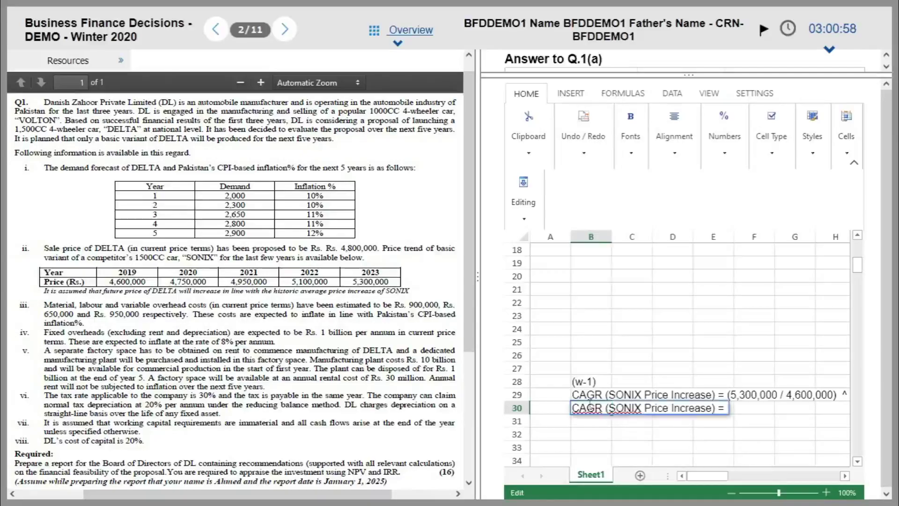
pyautogui.write('3.6%')
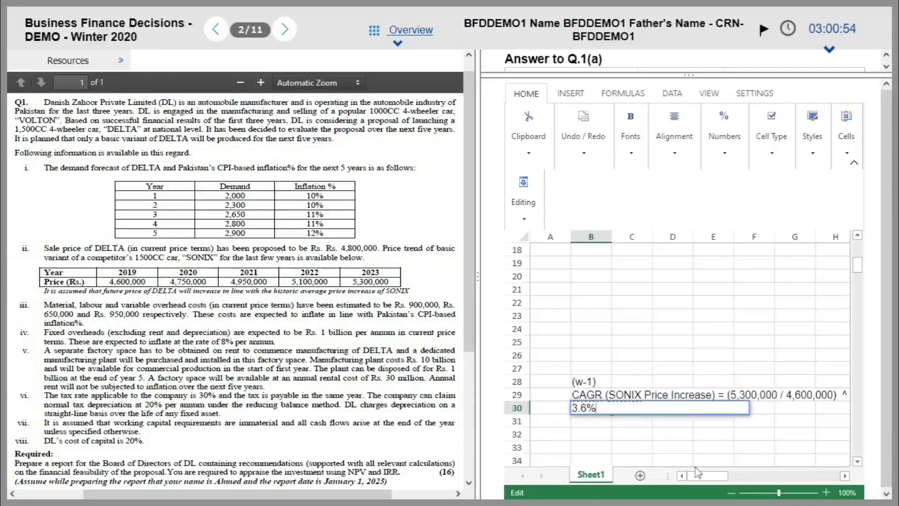
pyautogui.press('Return')
pyautogui.press('Return')
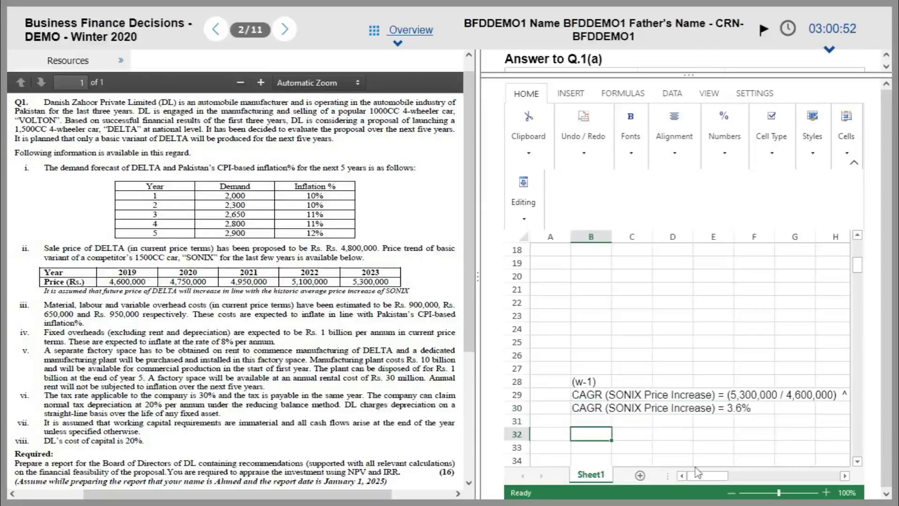
# Enter the note Yr 1: Rs. 4.8m x 1.036 in B5, under the Sale Price label.
pyautogui.press('Up')
pyautogui.press('Up')
pyautogui.press('Up')
pyautogui.press('Up')
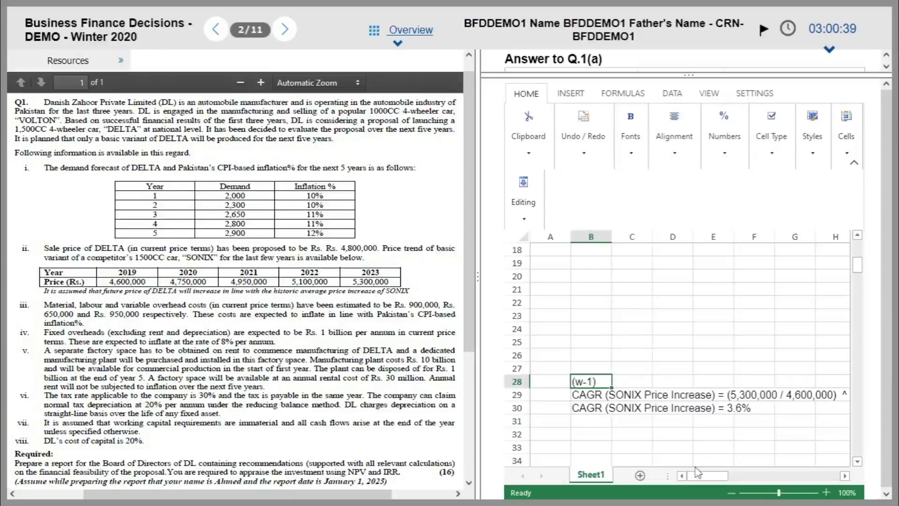
pyautogui.press('Up')
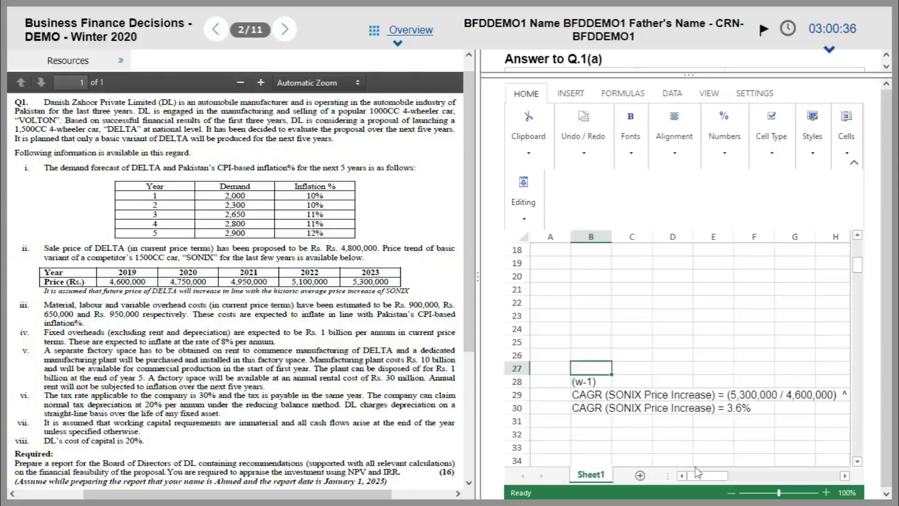
pyautogui.press('Up')
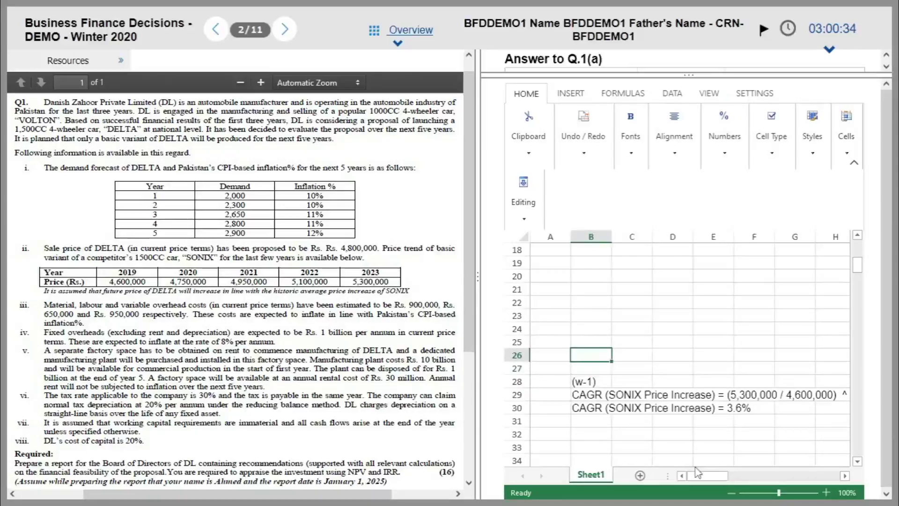
pyautogui.press('Up')
pyautogui.press('Up')
pyautogui.press('Up')
pyautogui.press('Up')
pyautogui.press('Up')
pyautogui.press('Up')
pyautogui.press('Up')
pyautogui.press('Up')
pyautogui.press('Up')
pyautogui.press('Up')
pyautogui.press('Up')
pyautogui.press('Up')
pyautogui.press('Up')
pyautogui.press('Up')
pyautogui.press('Up')
pyautogui.press('Up')
pyautogui.press('Up')
pyautogui.press('Up')
pyautogui.press('Up')
pyautogui.press('Up')
pyautogui.press('Down')
pyautogui.press('Down')
pyautogui.press('Down')
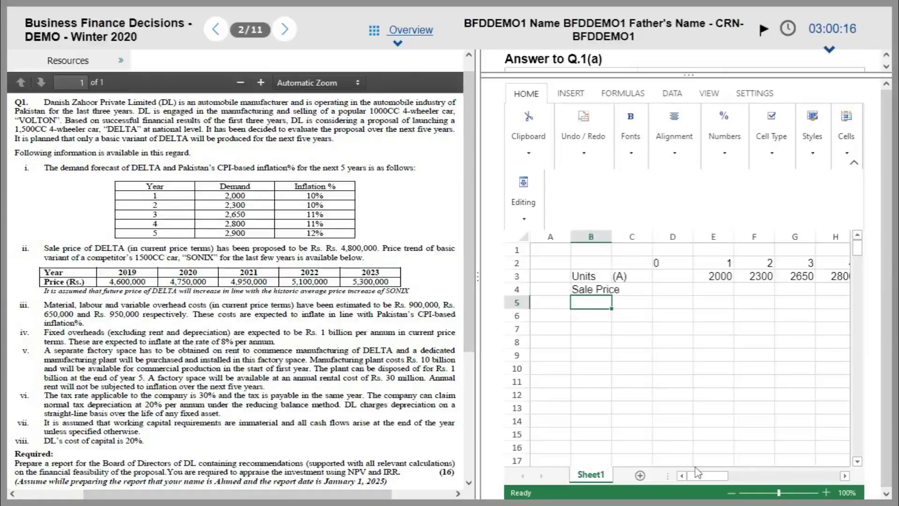
pyautogui.write('Yr 1')
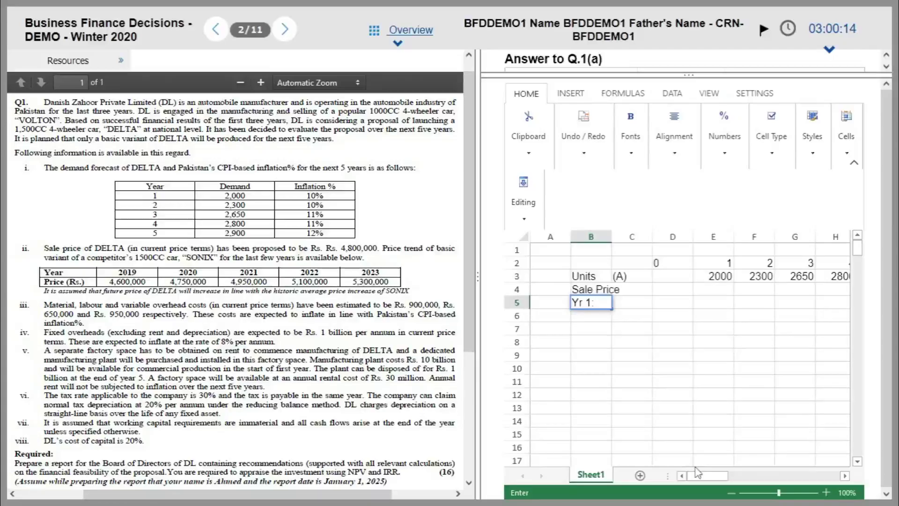
pyautogui.write(': Rs. 4.8')
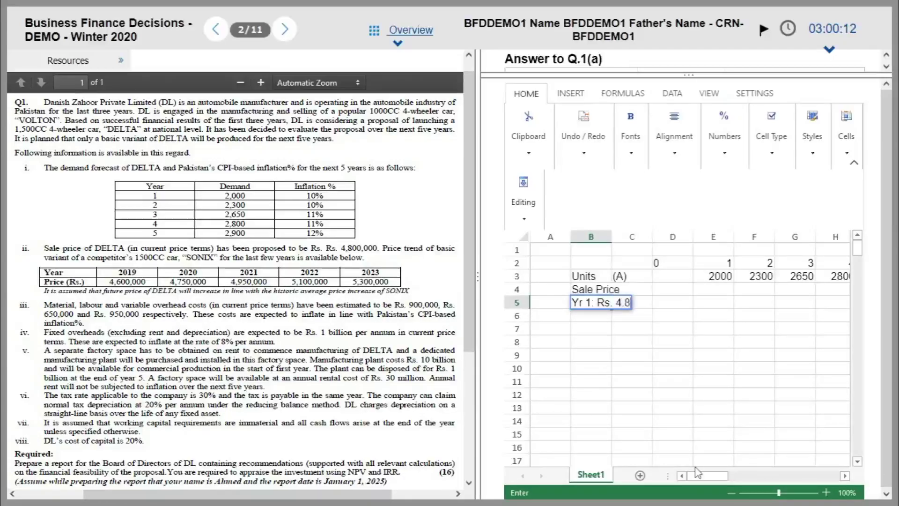
pyautogui.write('m x 1.036')
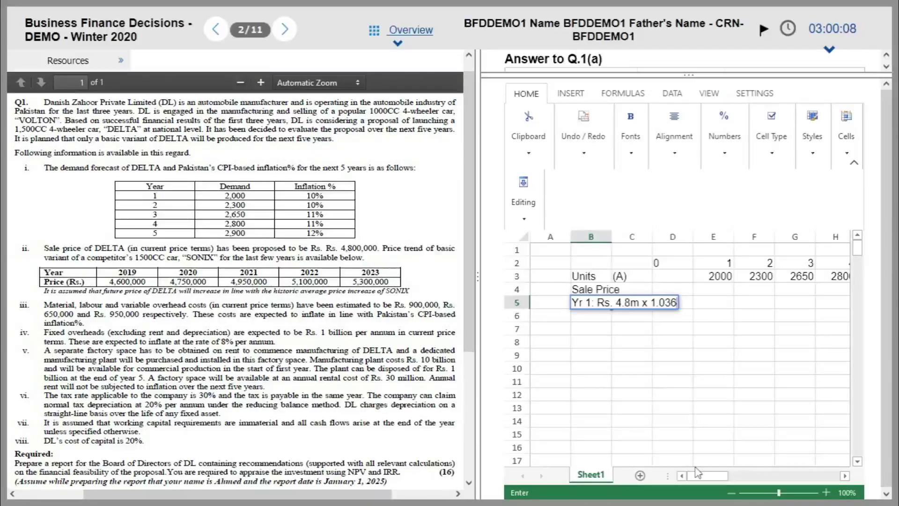
pyautogui.press('Return')
# Copy the Yr 1 note into B6 and reword it as Yr 2 onwards: LY x 1.036.
pyautogui.press('Up')
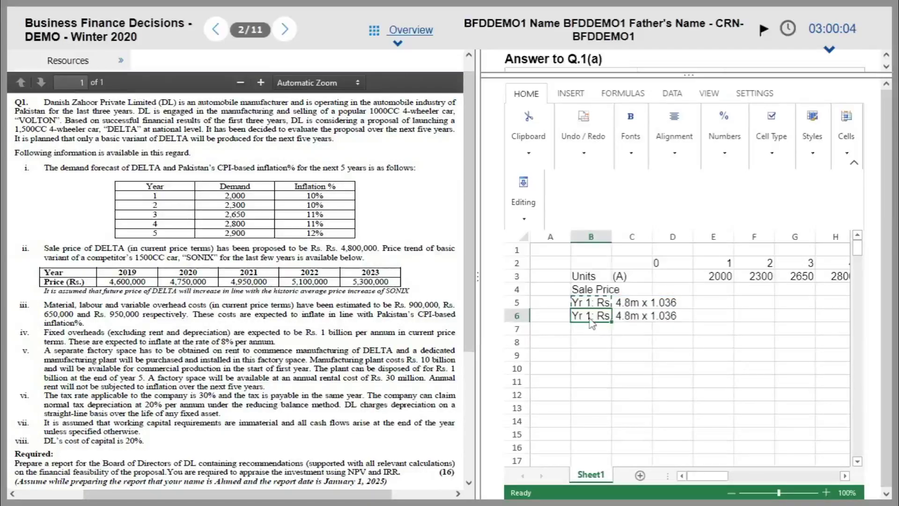
pyautogui.doubleClick(589, 314)
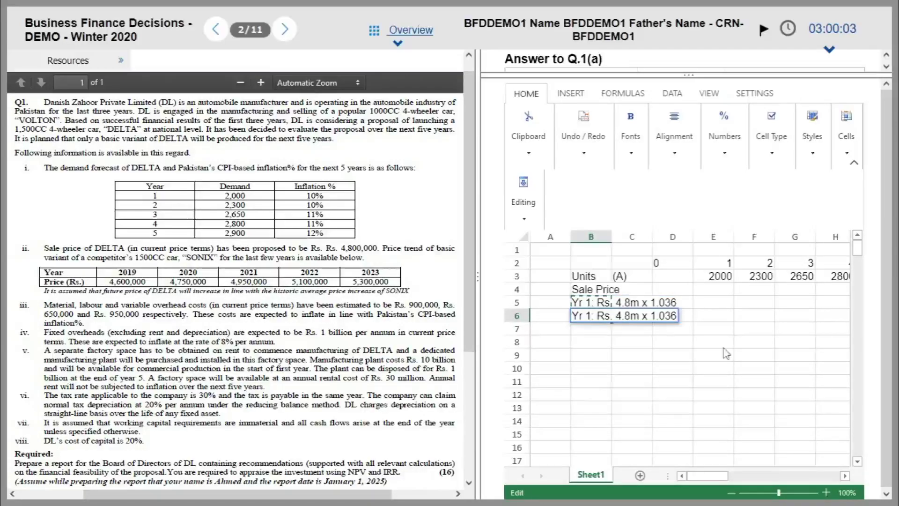
pyautogui.press('BackSpace')
pyautogui.write('2 onwards')
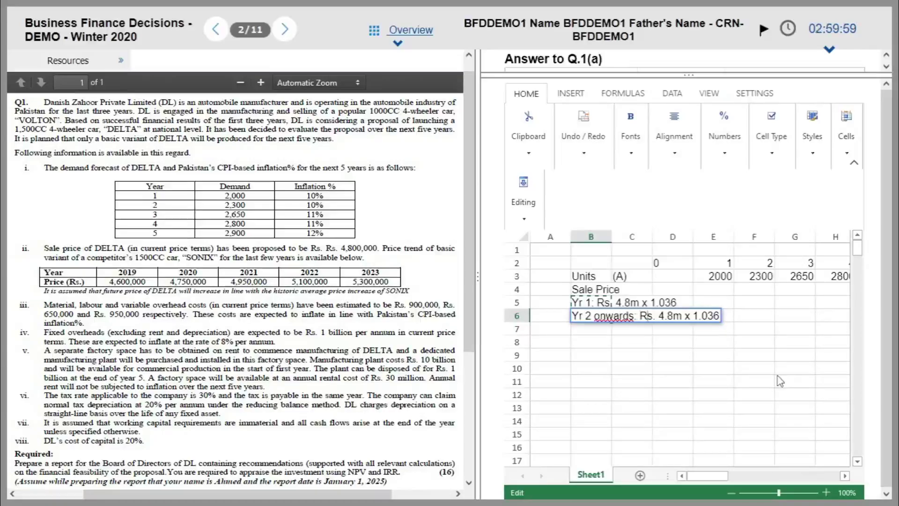
pyautogui.hotkey('shift', 'Right')
pyautogui.hotkey('shift', 'Right')
pyautogui.hotkey('shift', 'Right')
pyautogui.hotkey('shift', 'Right')
pyautogui.hotkey('shift', 'Right')
pyautogui.hotkey('shift', 'Right')
pyautogui.hotkey('shift', 'Right')
pyautogui.hotkey('shift', 'Right')
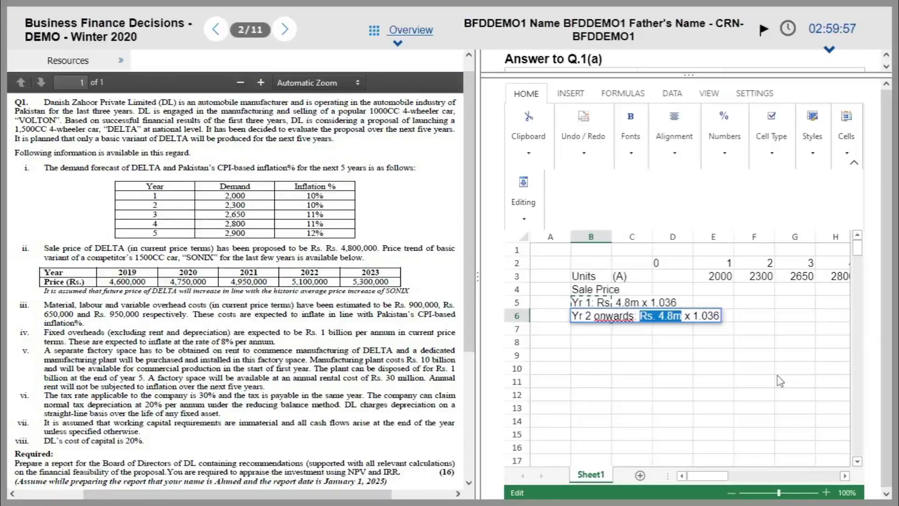
pyautogui.write('LY')
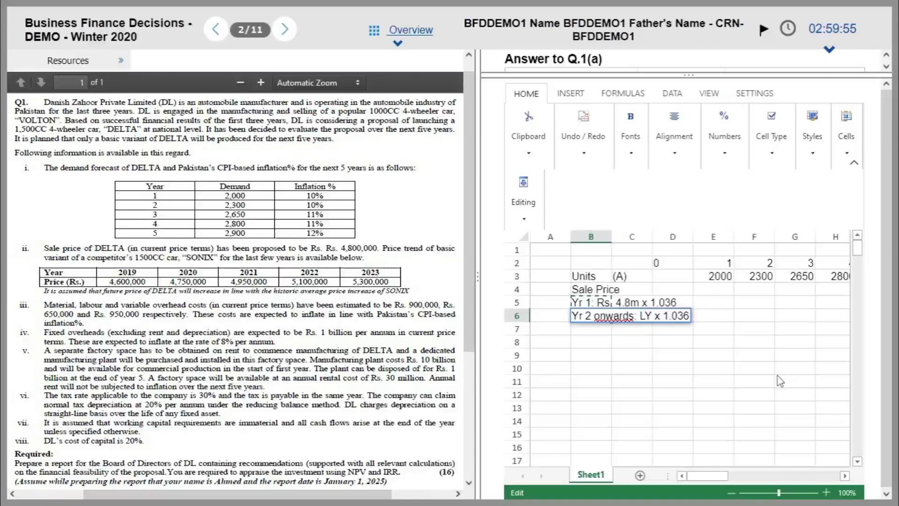
pyautogui.hotkey('shift', 'Return')
# Reduce the font size of the two sale price notes in B5:B6.
pyautogui.hotkey('shift', 'Down')
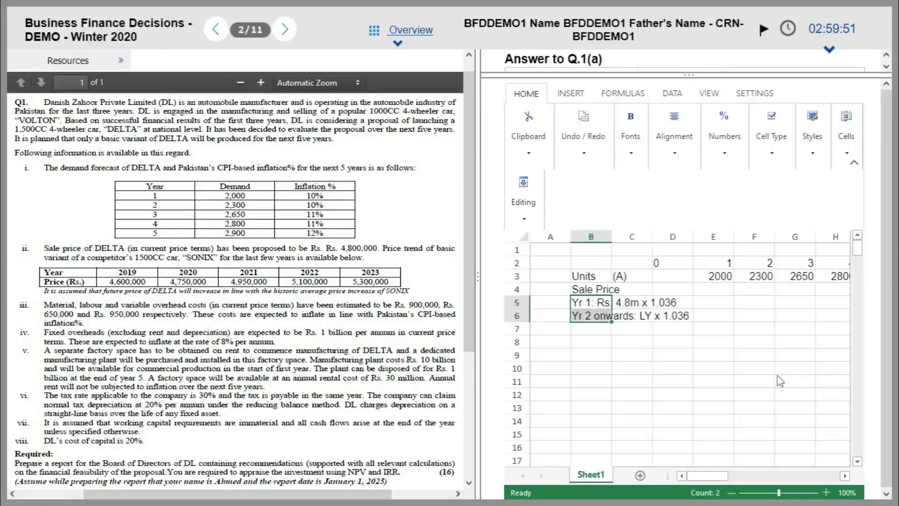
pyautogui.click(630, 133)
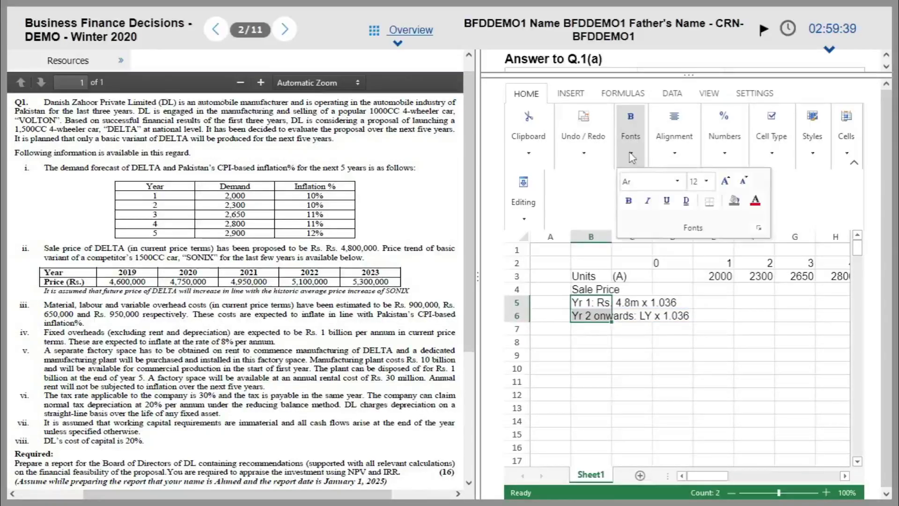
pyautogui.click(701, 183)
pyautogui.click(701, 206)
pyautogui.click(681, 330)
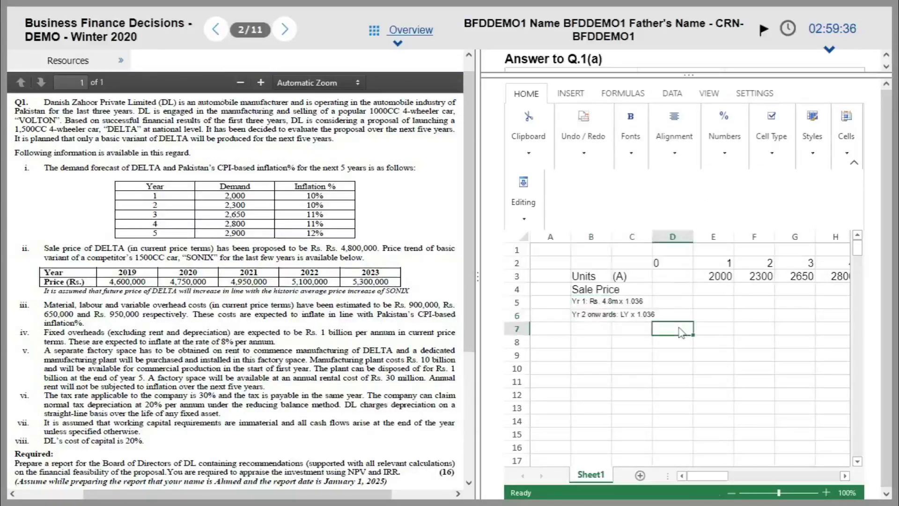
# Calculate the year 1 sale price in E4 with the formula =4800000*1.036.
pyautogui.press('Left')
pyautogui.press('Left')
pyautogui.press('Up')
pyautogui.press('Up')
pyautogui.press('Up')
pyautogui.press('Right')
pyautogui.press('Right')
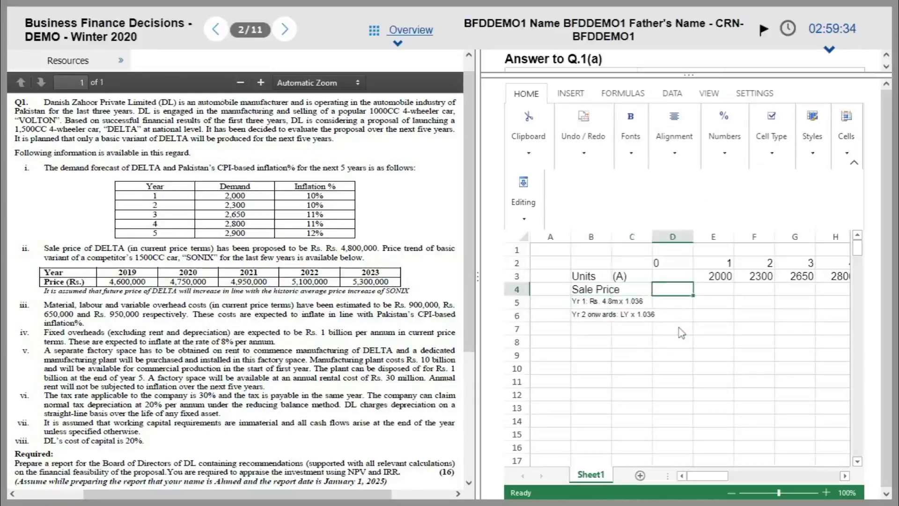
pyautogui.press('Left')
pyautogui.press('Left')
pyautogui.press('Right')
pyautogui.press('Right')
pyautogui.press('Right')
pyautogui.press('Left')
pyautogui.press('Left')
pyautogui.press('Left')
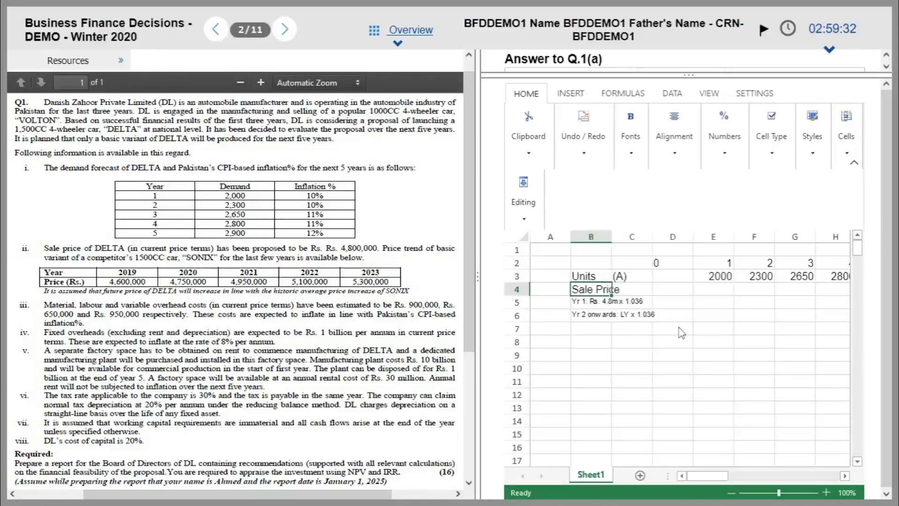
pyautogui.press('Right')
pyautogui.press('Right')
pyautogui.press('Right')
pyautogui.press('Right')
pyautogui.press('Right')
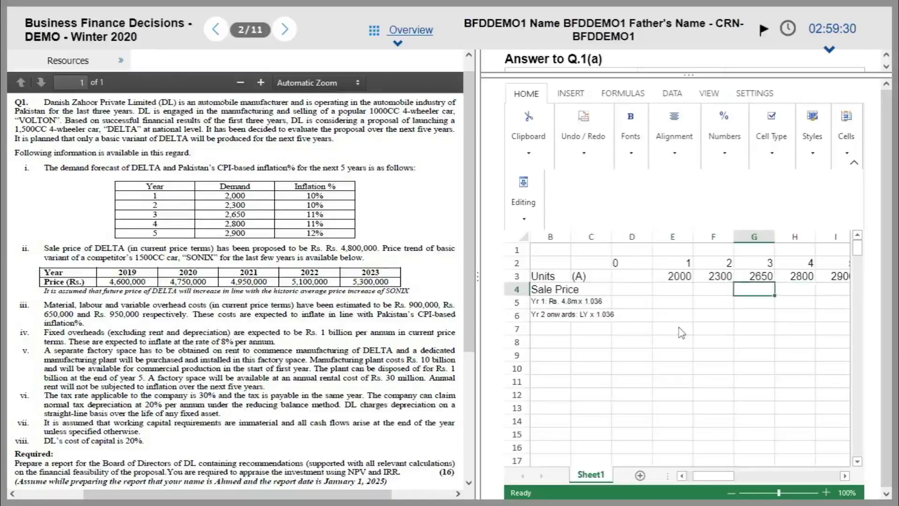
pyautogui.press('Left')
pyautogui.press('Left')
pyautogui.write('=')
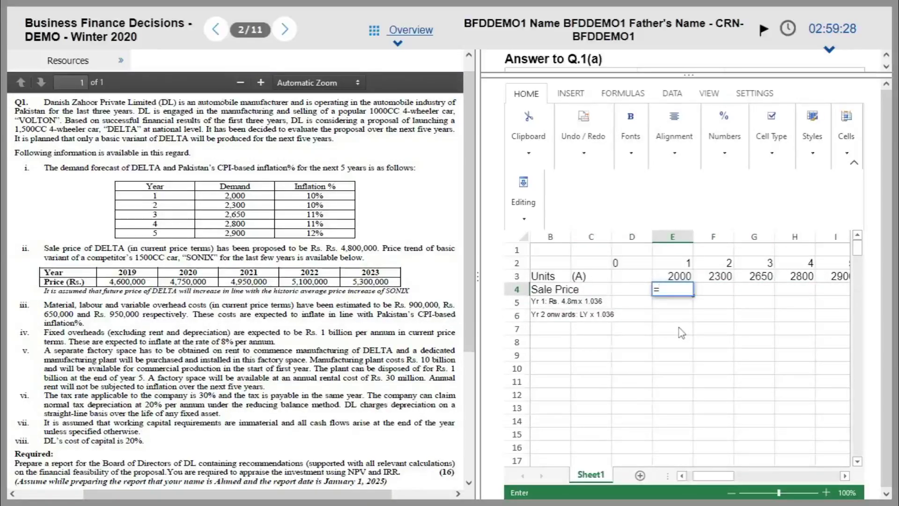
pyautogui.write('4800000*1.0')
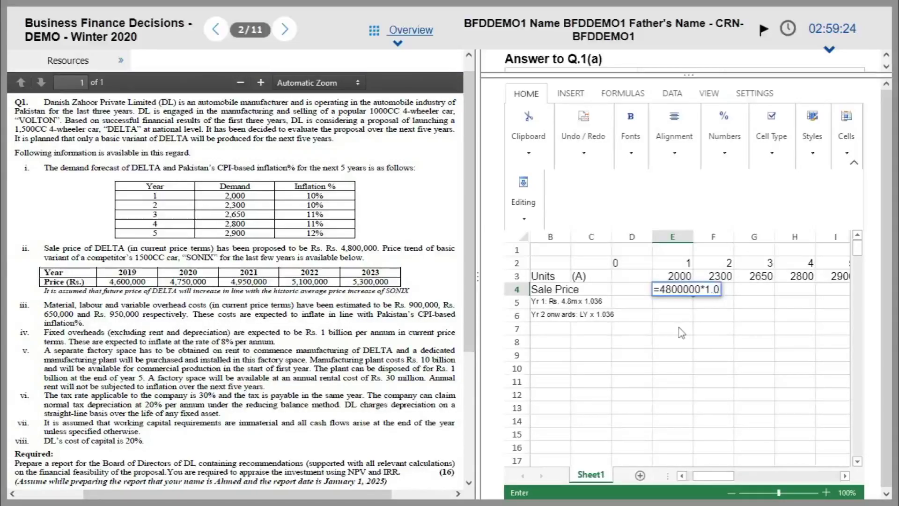
pyautogui.write('36')
pyautogui.press('Return')
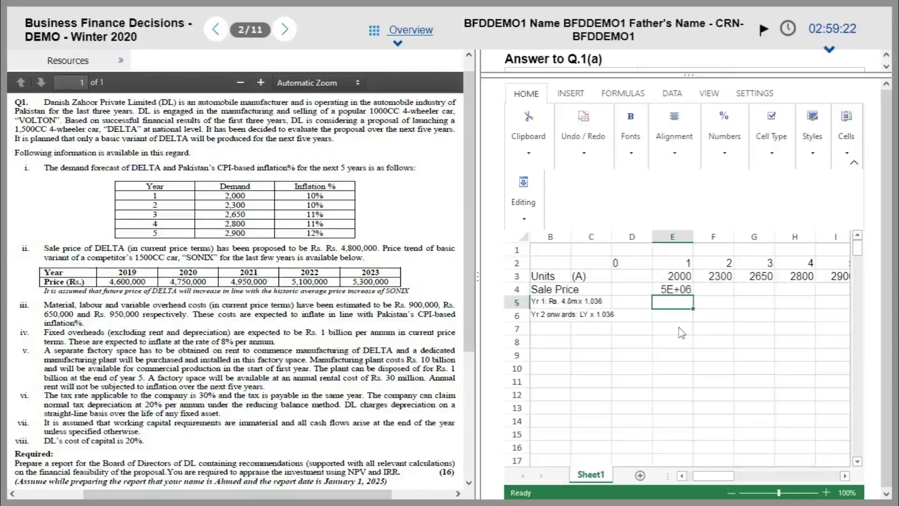
# Calculate the year 2 sale price in F4 with the formula =E4*1.036.
pyautogui.press('Up')
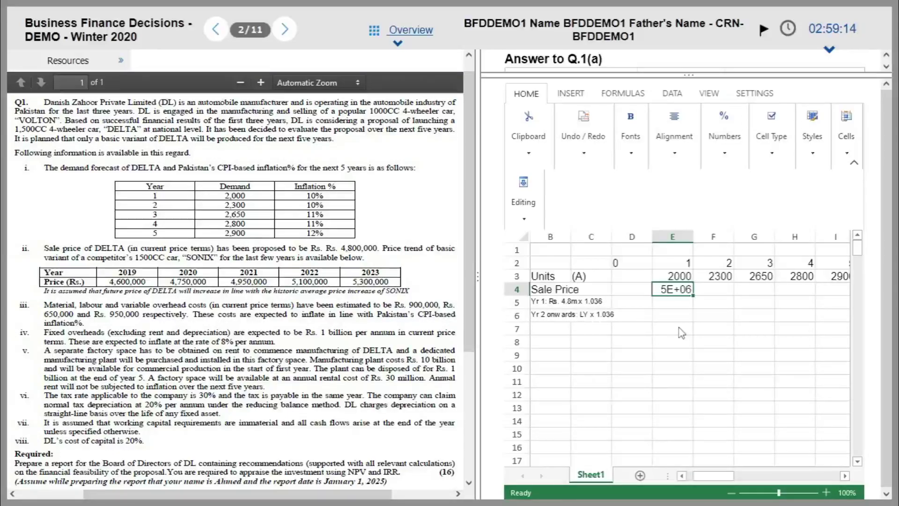
pyautogui.press('Right')
pyautogui.write('=')
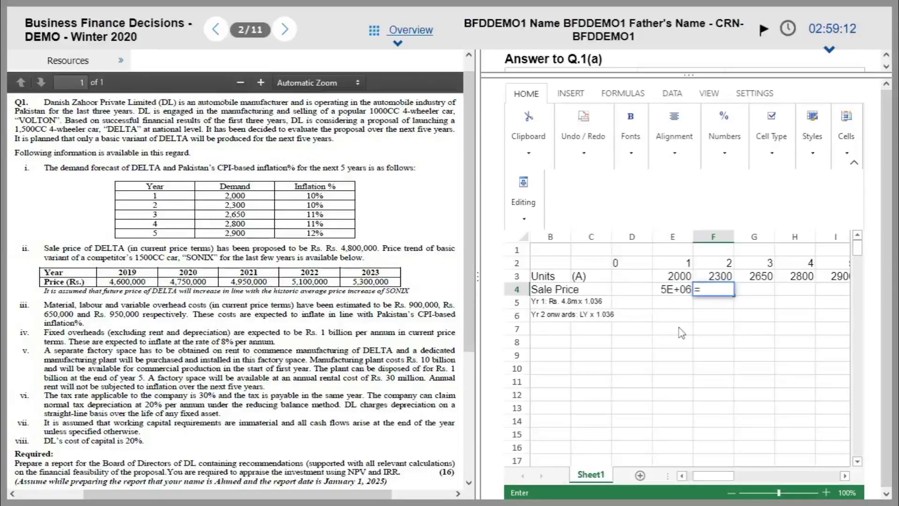
pyautogui.press('Left')
pyautogui.write('*1.036')
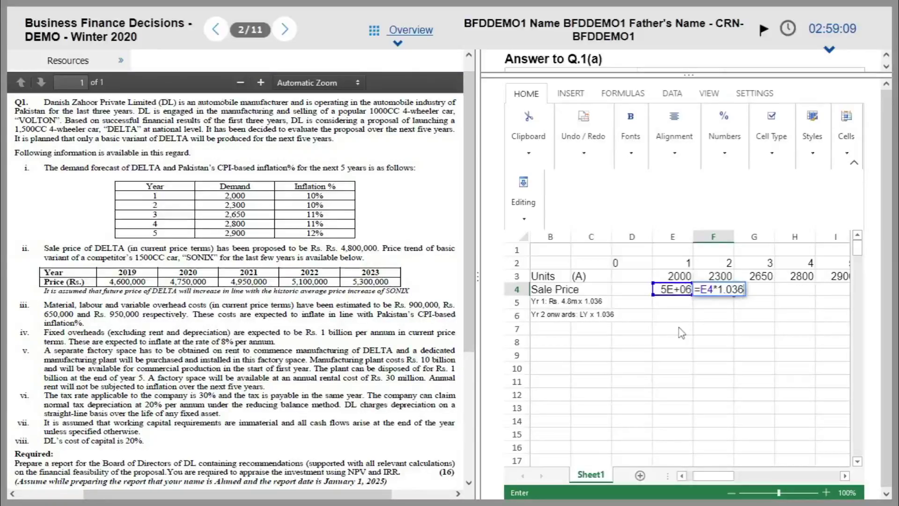
pyautogui.press('Return')
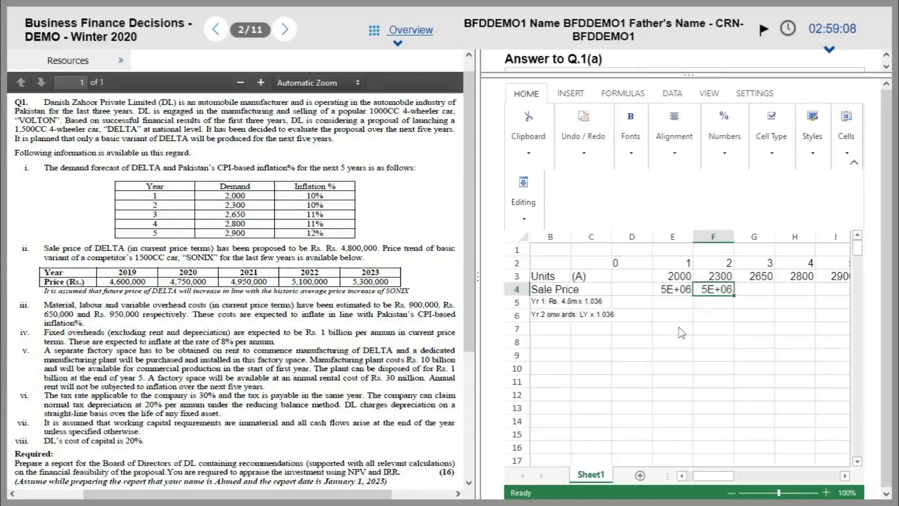
# Copy the year 2 sale price formula from F4 across to G4:I4 for years 3 to 5.
pyautogui.hotkey('ctrl', 'c')
pyautogui.click(745, 291)
pyautogui.hotkey('shift', 'Right')
pyautogui.hotkey('shift', 'Right')
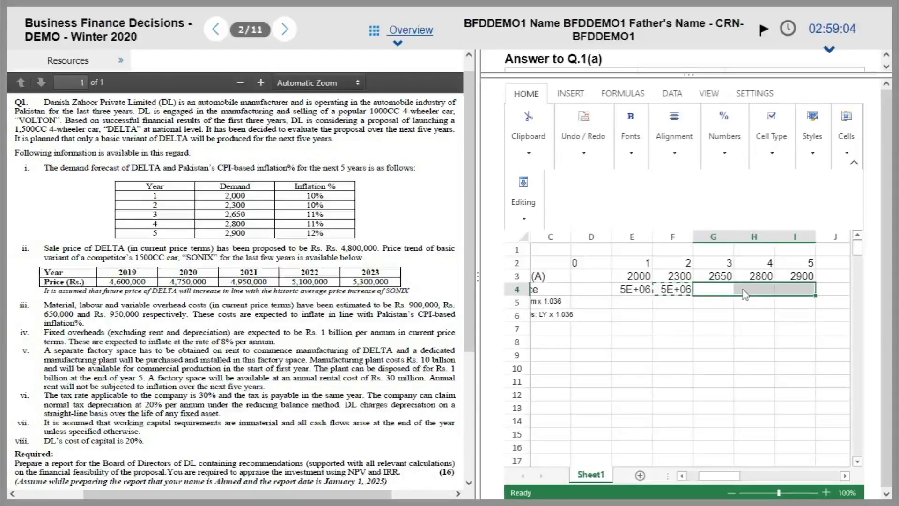
pyautogui.hotkey('ctrl', 'v')
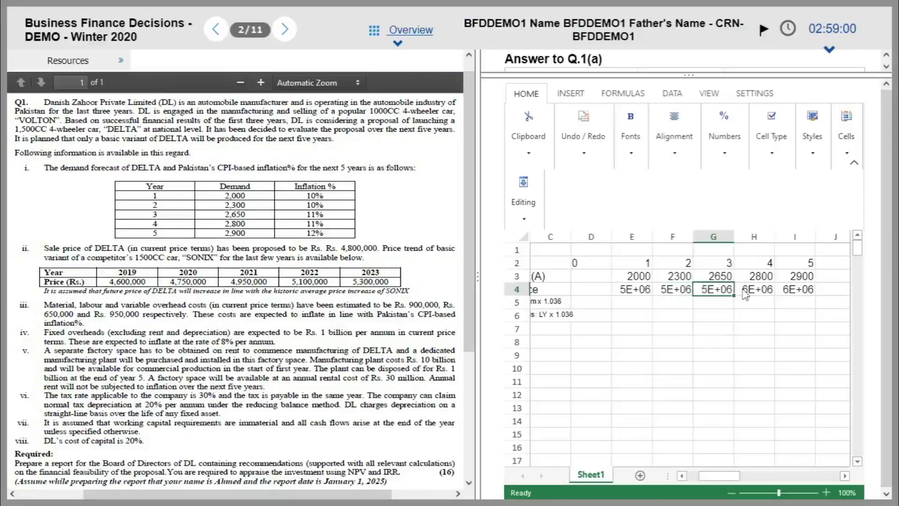
# Review the Sale Price row from its label across the values for years 1 to 5.
pyautogui.press('Left')
pyautogui.press('Left')
pyautogui.press('Left')
pyautogui.press('Left')
pyautogui.press('Left')
pyautogui.press('Left')
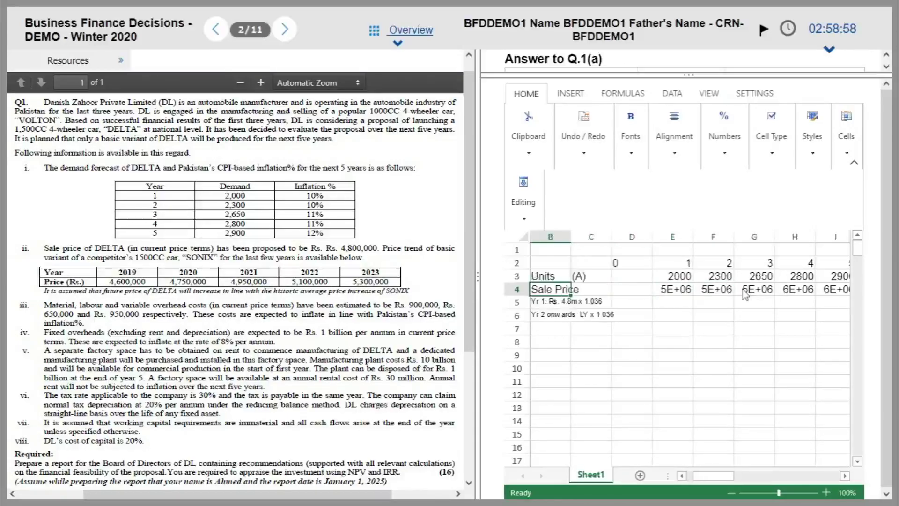
pyautogui.press('Right')
pyautogui.press('Right')
pyautogui.press('Right')
pyautogui.press('Right')
pyautogui.press('Right')
pyautogui.press('Right')
pyautogui.press('Right')
pyautogui.press('Right')
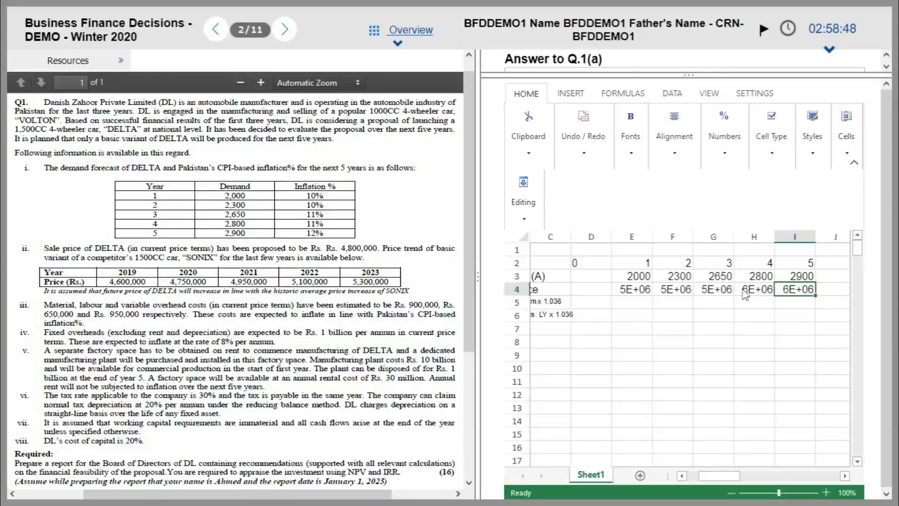
pyautogui.press('Down')
pyautogui.press('Down')
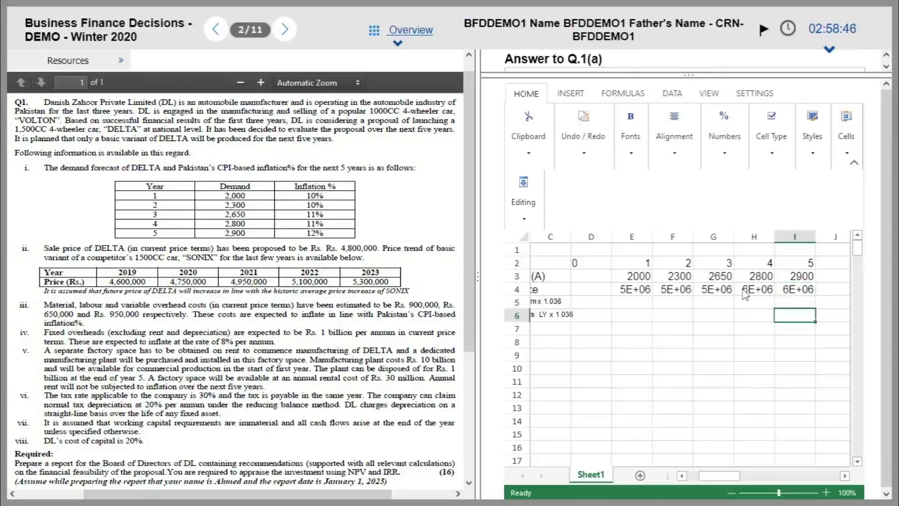
# Make the Units label in B3 and the demand figures in E3:I3 bold.
pyautogui.press('Left')
pyautogui.press('Left')
pyautogui.press('Left')
pyautogui.press('Left')
pyautogui.press('Left')
pyautogui.press('Left')
pyautogui.press('Left')
pyautogui.press('Left')
pyautogui.press('Right')
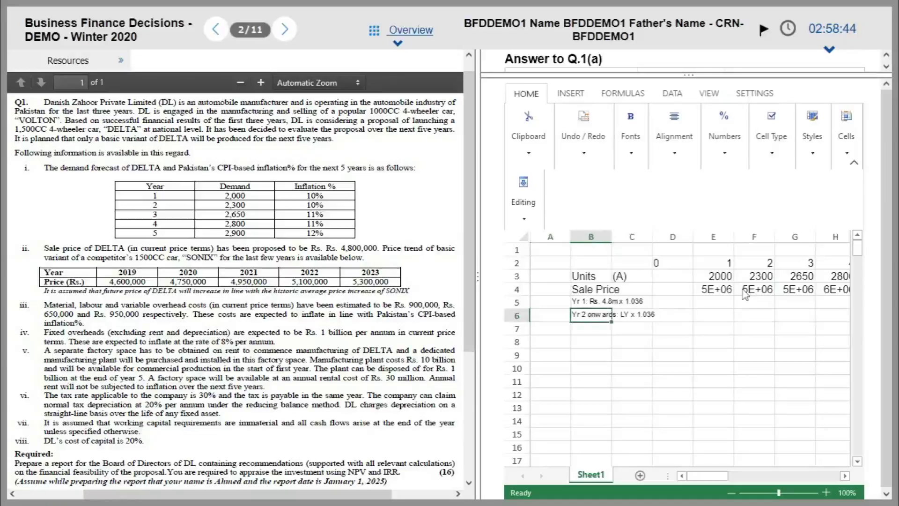
pyautogui.press('Up')
pyautogui.press('Up')
pyautogui.press('Up')
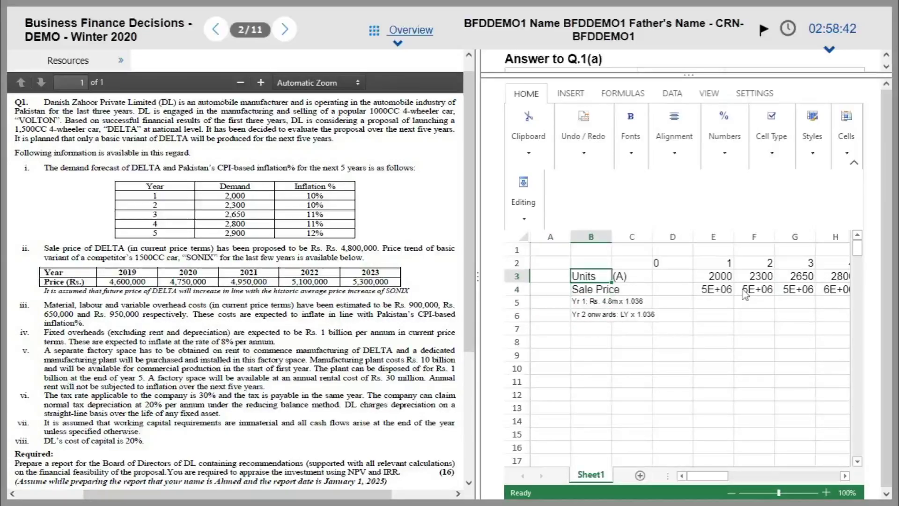
pyautogui.press('Right')
pyautogui.press('Right')
pyautogui.press('Right')
pyautogui.hotkey('shift', 'Right')
pyautogui.hotkey('shift', 'Right')
pyautogui.hotkey('shift', 'Right')
pyautogui.hotkey('shift', 'Right')
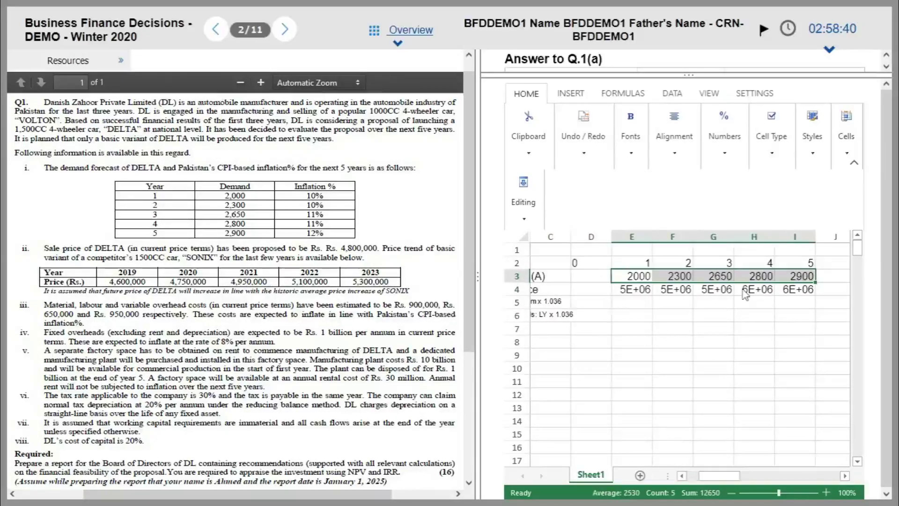
pyautogui.hotkey('ctrl', 'b')
pyautogui.press('Left')
pyautogui.press('Left')
pyautogui.press('Left')
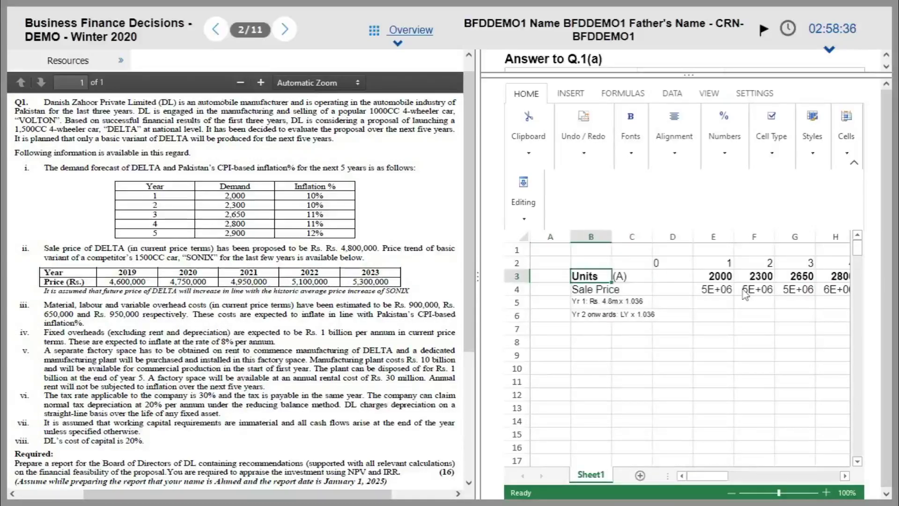
# Enter the label Less: Variable Costs in B7, below the sale price notes.
pyautogui.press('Down')
pyautogui.press('Down')
pyautogui.press('Down')
pyautogui.press('Down')
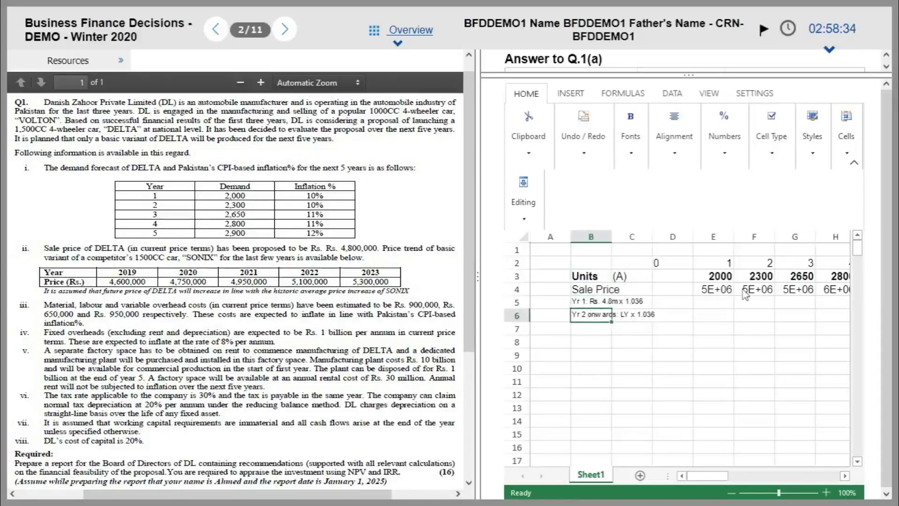
pyautogui.write('Less: ')
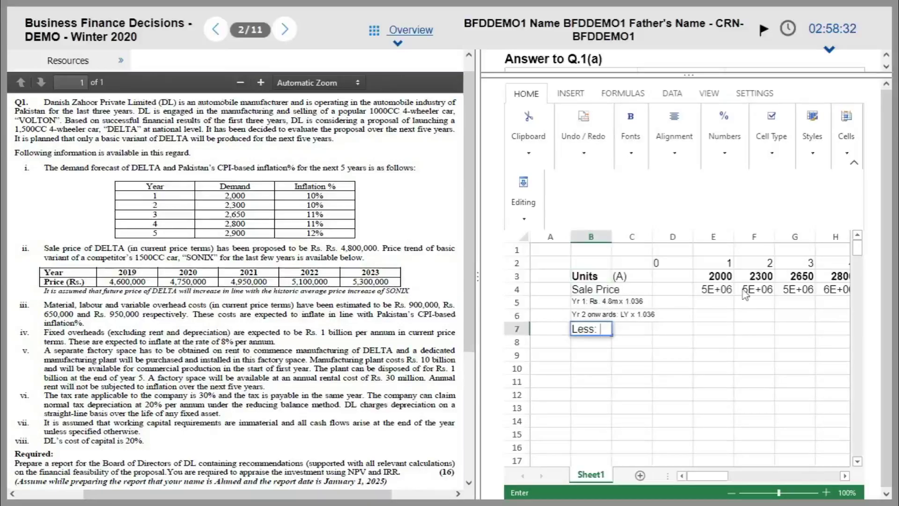
pyautogui.write('Variable Costs')
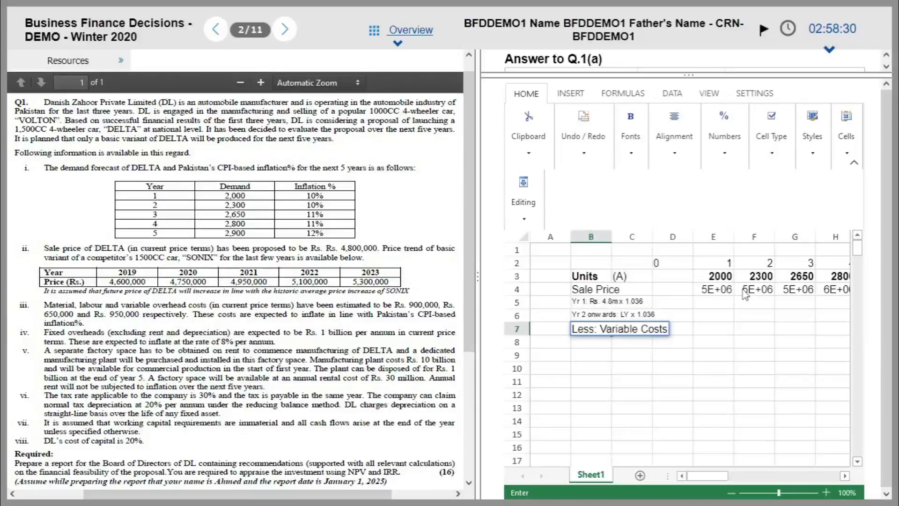
pyautogui.press('Return')
# Enter the year 0 variable cost note (Yr 0: 0.9m + 0.65m + 0.95m) in B8.
pyautogui.press('Up')
pyautogui.press('Up')
pyautogui.press('Down')
pyautogui.press('Down')
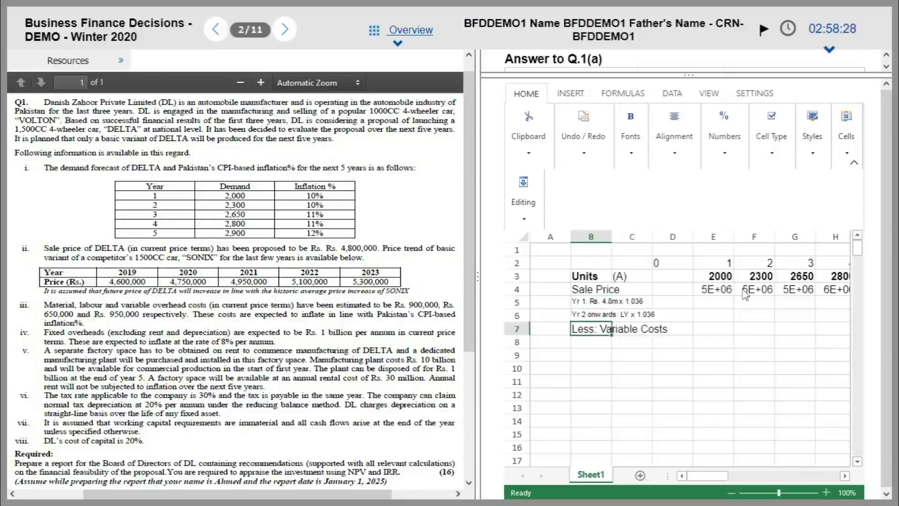
pyautogui.write('(Yr 0:')
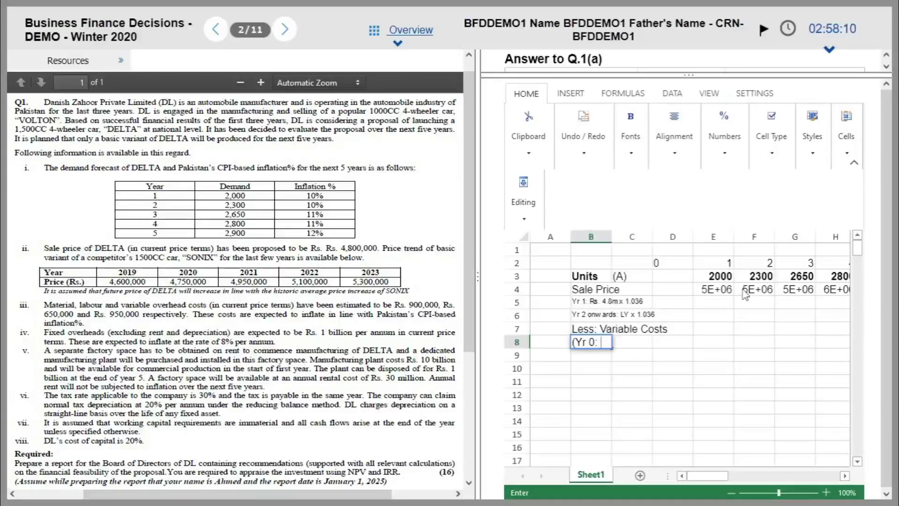
pyautogui.write('0.9m +')
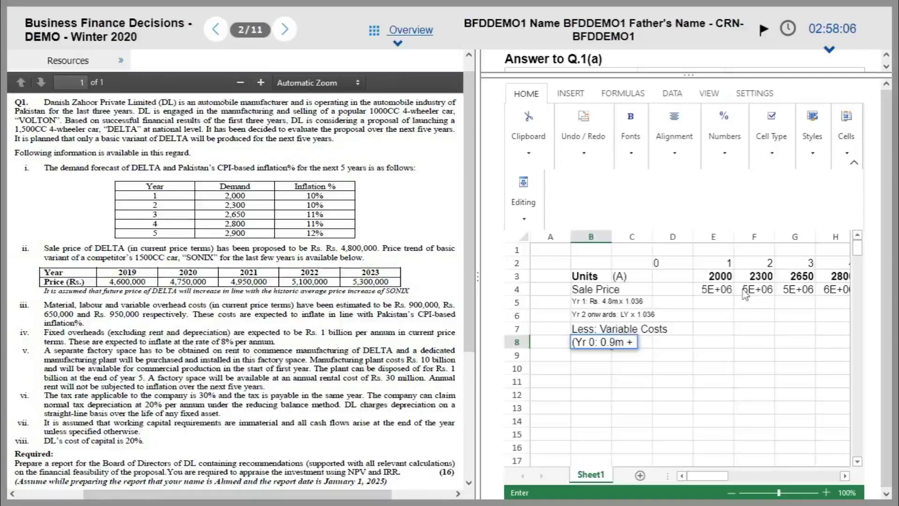
pyautogui.write(' 0.65m + ')
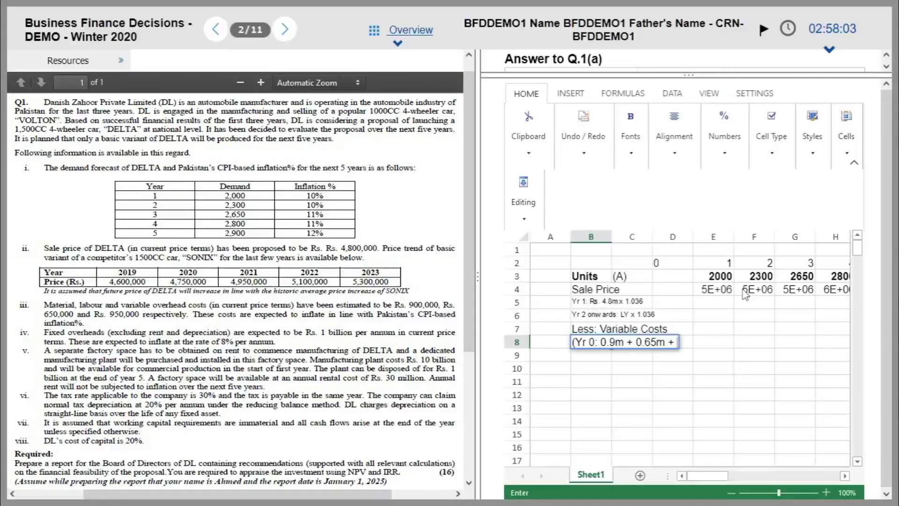
pyautogui.write('0.9')
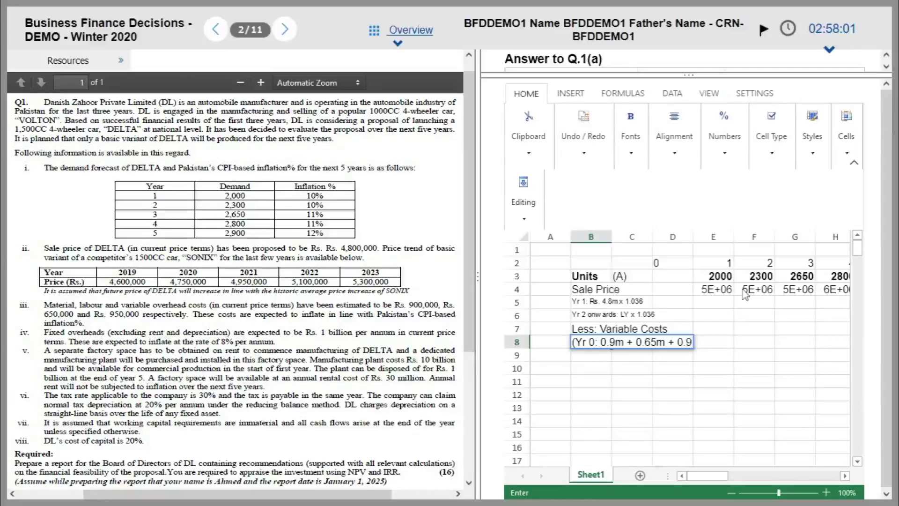
pyautogui.write('5m)')
pyautogui.press('Return')
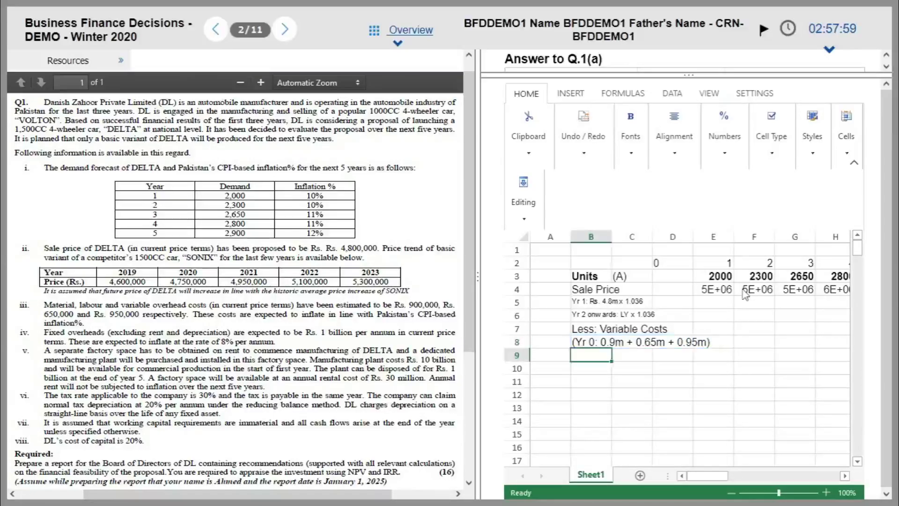
# Replace the closing bracket of the Yr 0 note in B8 with an equals sign.
pyautogui.doubleClick(592, 341)
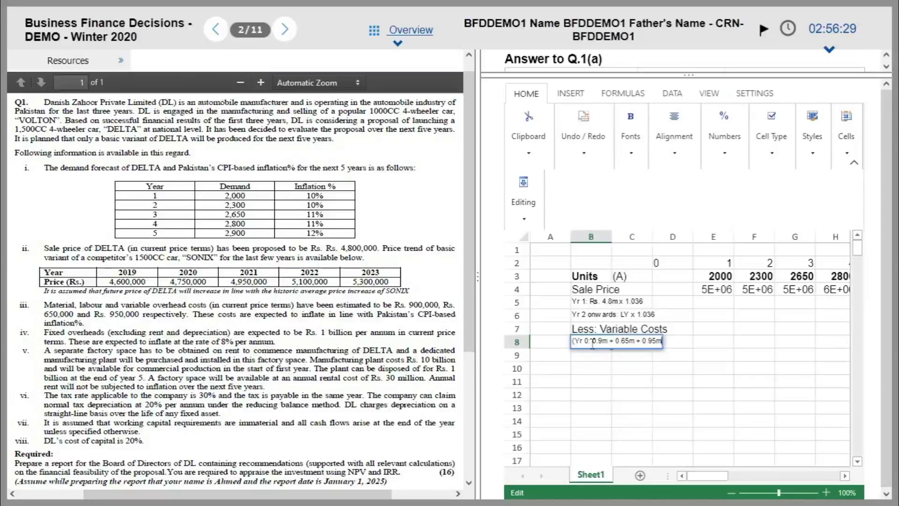
pyautogui.write('=')
pyautogui.press('Return')
pyautogui.press('Return')
pyautogui.press('Return')
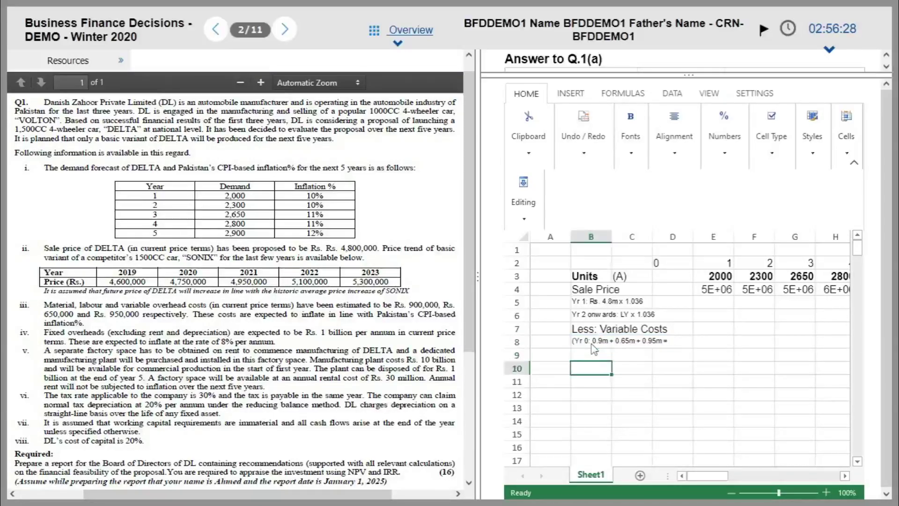
# Work out the total unit variable cost in B11 with =0.9+0.65+0.95 and clear that scratch cell.
pyautogui.write('=0.9')
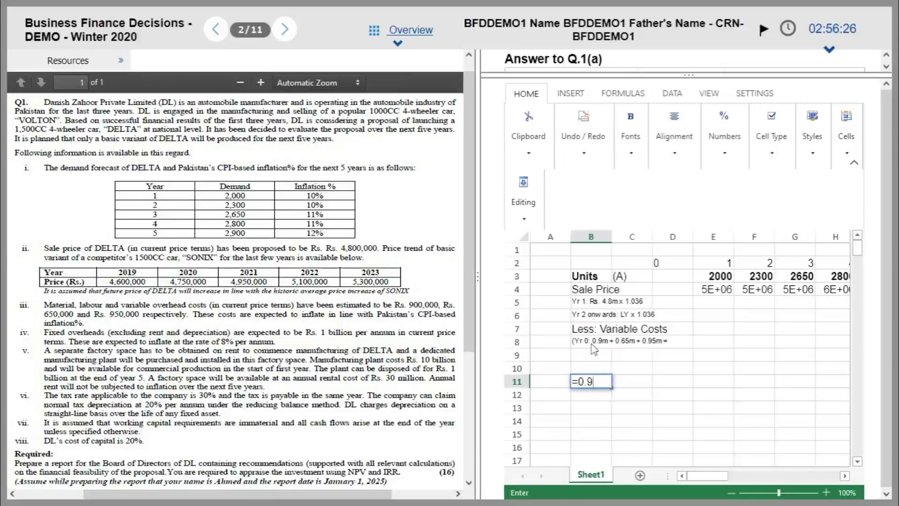
pyautogui.write('+0.65+')
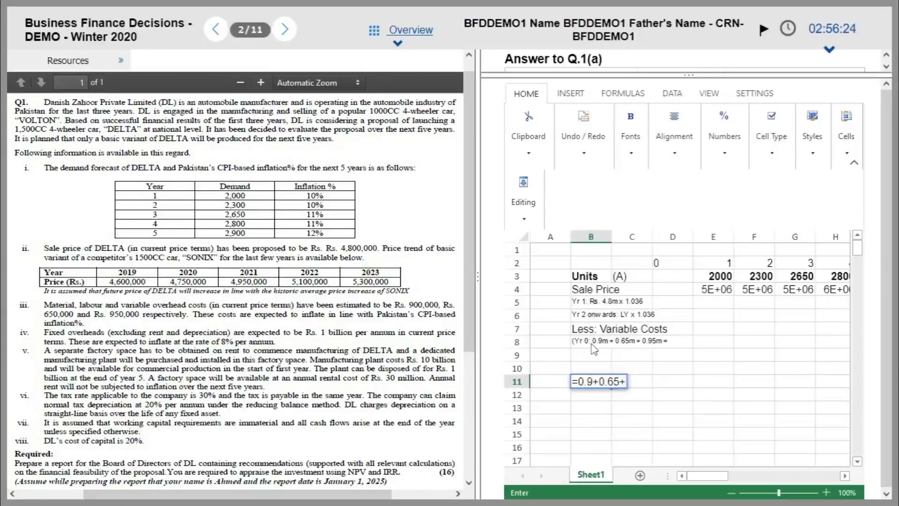
pyautogui.write('0.95')
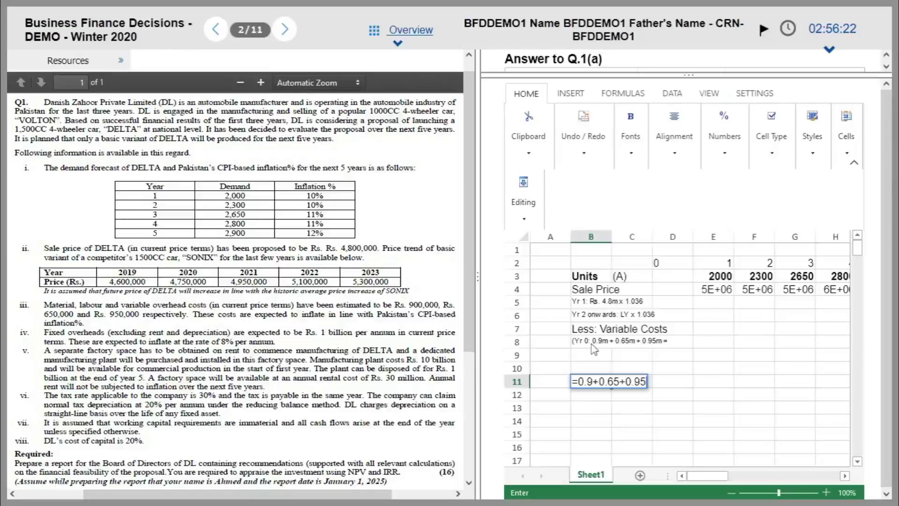
pyautogui.hotkey('ctrl', 'Return')
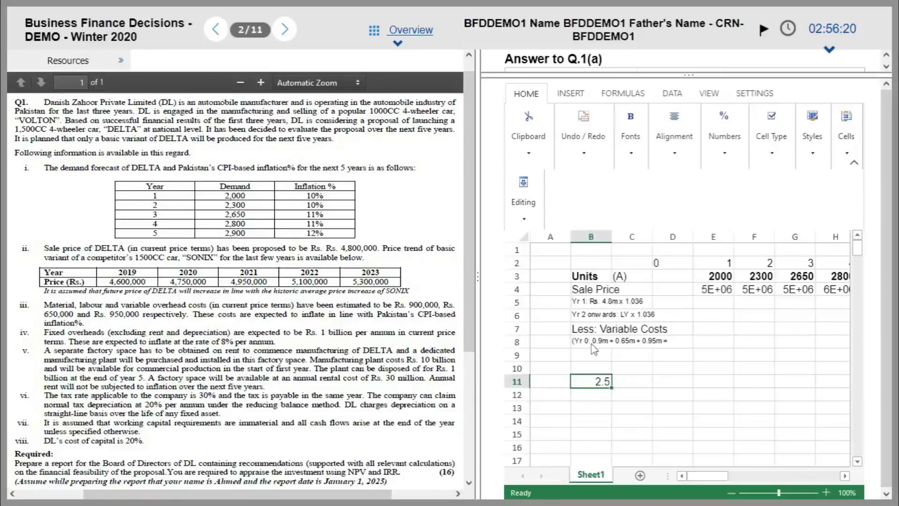
pyautogui.press('Delete')
# Complete the Yr 0 note in B8 by appending the total Rs. 2.5m and a closing bracket.
pyautogui.click(592, 344)
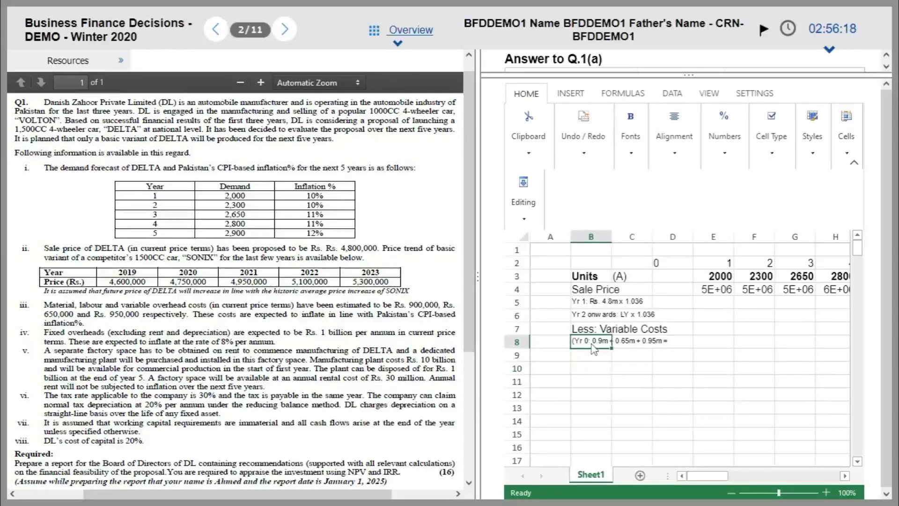
pyautogui.doubleClick(592, 346)
pyautogui.write('Rs. 2.5 m')
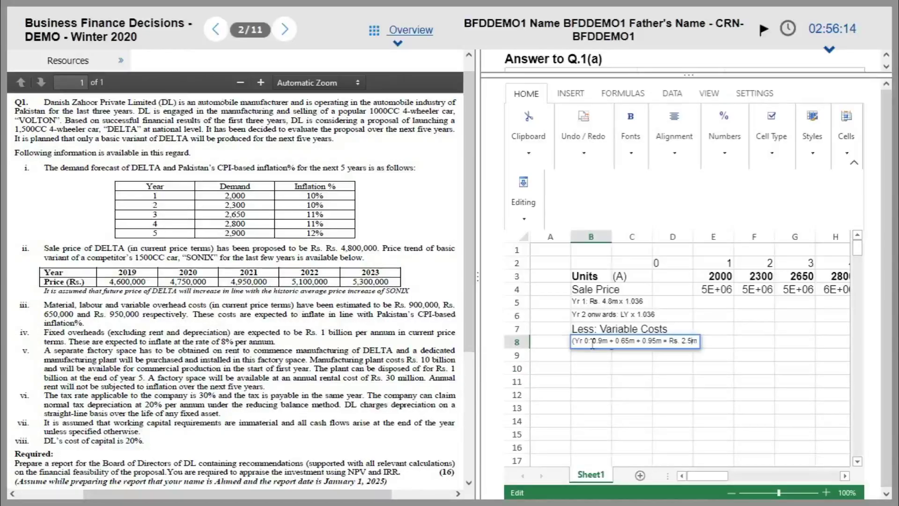
pyautogui.write(')')
pyautogui.click(593, 347)
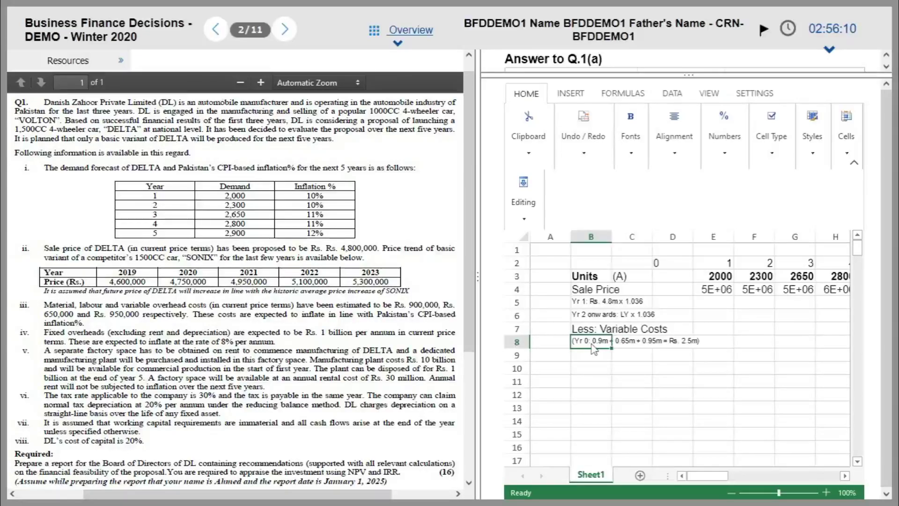
# Copy the Yr 1 sale price note from B5 into B9, under the Yr 0 variable cost note.
pyautogui.press('Up')
pyautogui.press('Up')
pyautogui.press('Up')
pyautogui.hotkey('ctrl', 'c')
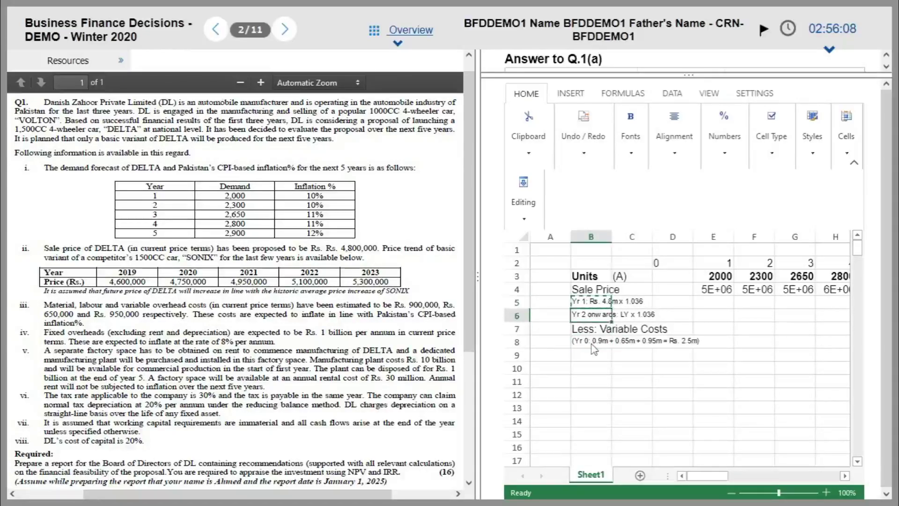
pyautogui.press('Down')
pyautogui.press('Down')
pyautogui.press('Down')
pyautogui.press('Down')
pyautogui.hotkey('ctrl', 'v')
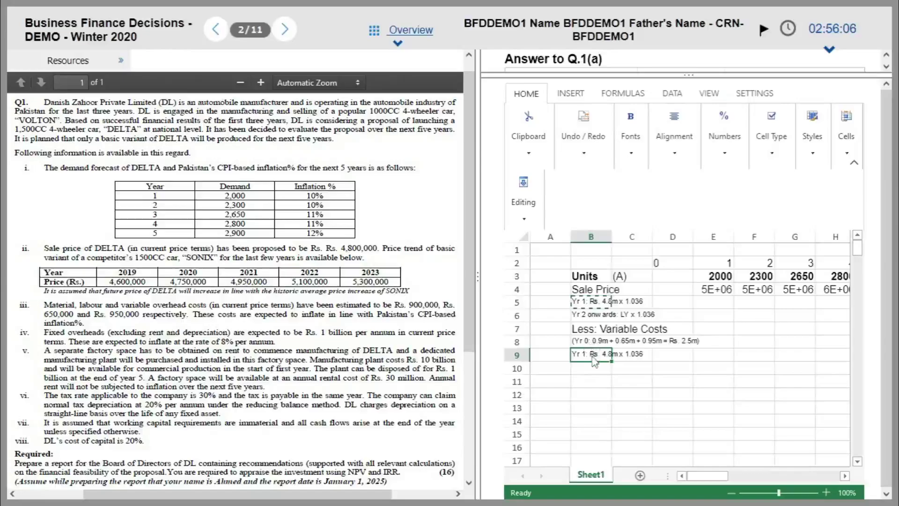
# Edit the copied note in B9 to read Yr 1: Rs. 2.5m x 1.1.
pyautogui.press('F2')
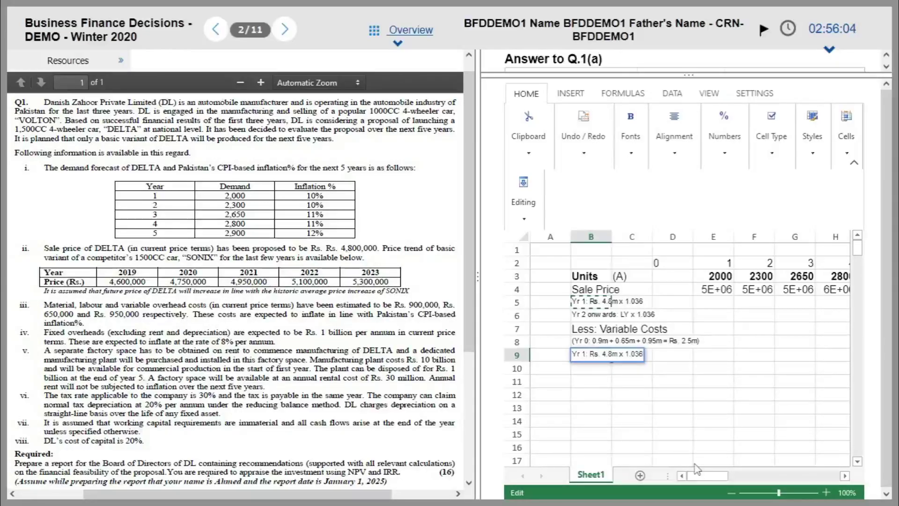
pyautogui.press('Delete')
pyautogui.write('5')
pyautogui.press('Right')
pyautogui.press('Right')
pyautogui.press('Right')
pyautogui.press('BackSpace')
pyautogui.press('BackSpace')
pyautogui.press('BackSpace')
pyautogui.press('BackSpace')
pyautogui.press('BackSpace')
pyautogui.write('CPI in')
pyautogui.press('BackSpace')
pyautogui.press('BackSpace')
pyautogui.press('BackSpace')
pyautogui.press('BackSpace')
pyautogui.press('BackSpace')
pyautogui.press('BackSpace')
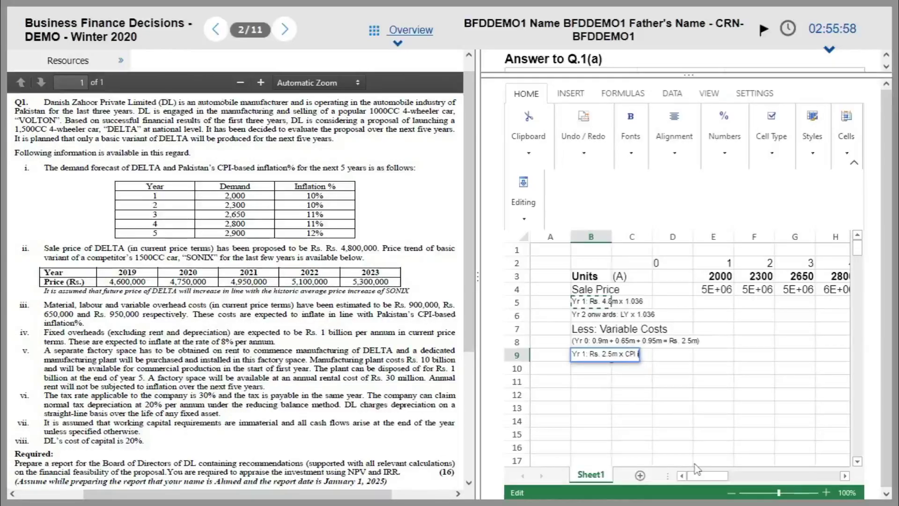
pyautogui.write('1.1')
pyautogui.press('Return')
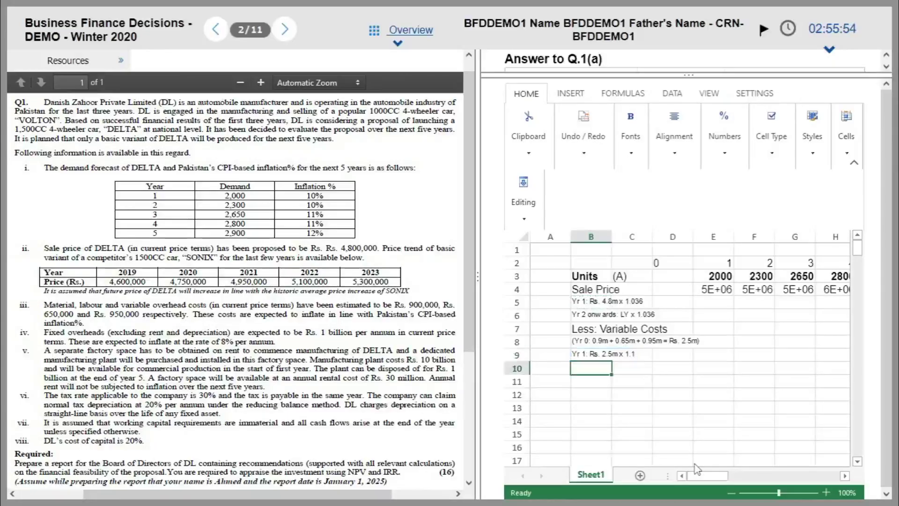
# Copy the Yr 1 variable cost note from B9 into B10.
pyautogui.press('Up')
pyautogui.press('Up')
pyautogui.press('Up')
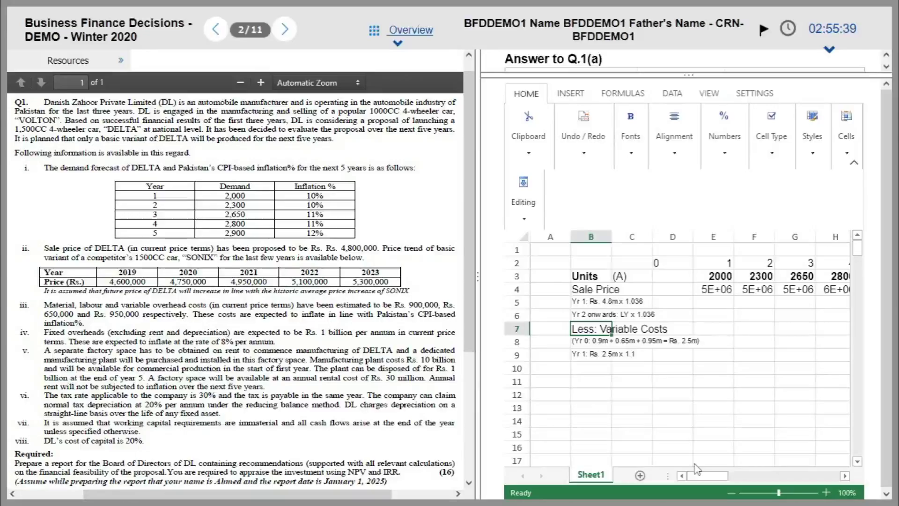
pyautogui.press('Down')
pyautogui.press('Down')
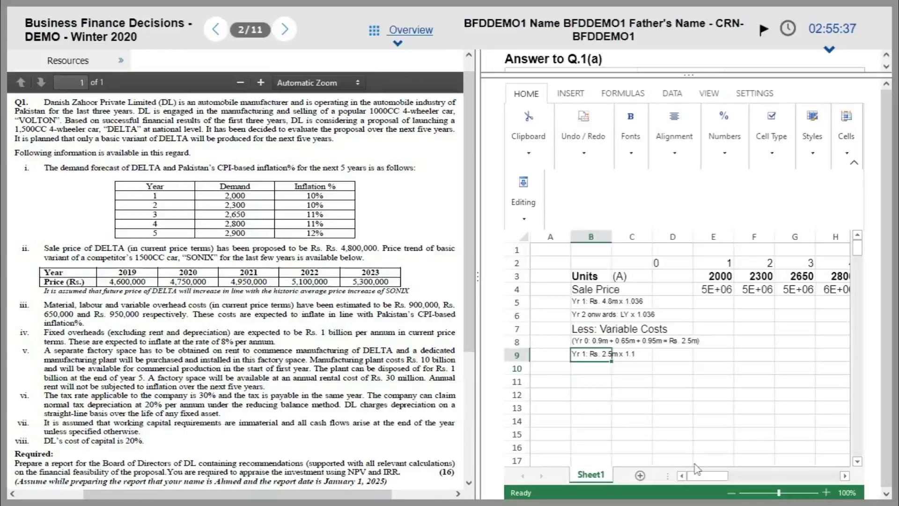
pyautogui.hotkey('ctrl', 'c')
pyautogui.press('Down')
pyautogui.hotkey('ctrl', 'v')
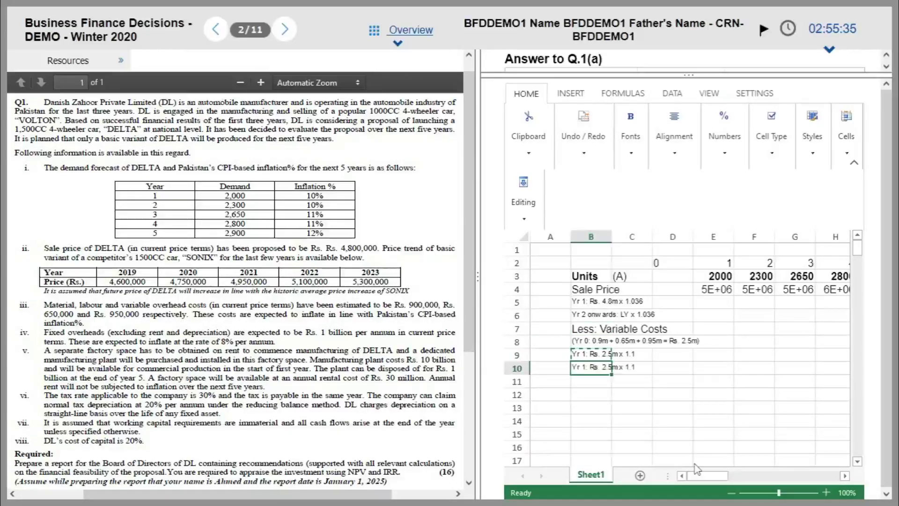
# Reword the copied note in B10 as Yr 2 and onwards: Rs. LY x CP%.
pyautogui.doubleClick(595, 368)
pyautogui.press('Delete')
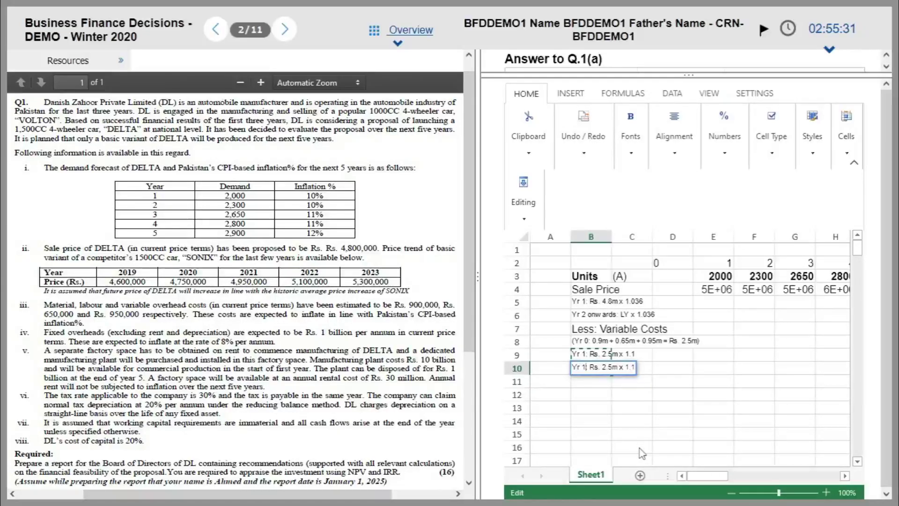
pyautogui.write('2 and onwards')
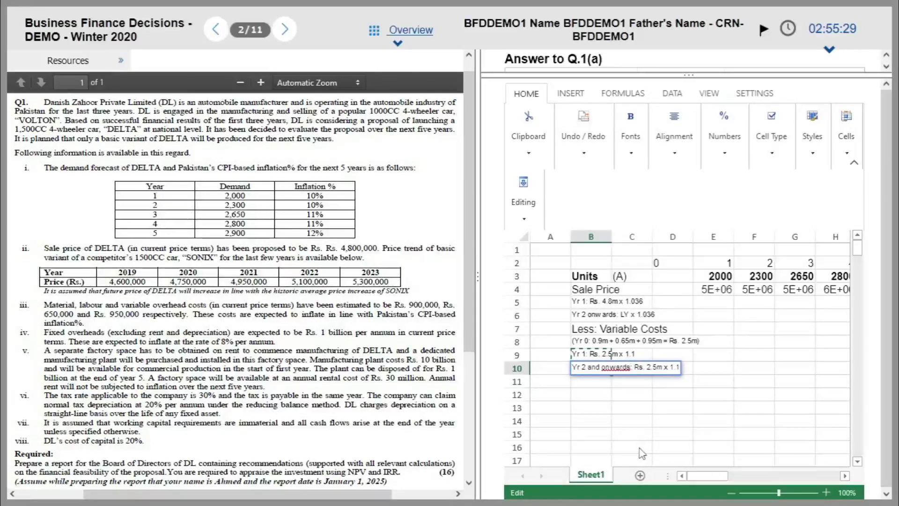
pyautogui.hotkey('shift', 'Right')
pyautogui.hotkey('shift', 'Right')
pyautogui.hotkey('shift', 'Right')
pyautogui.write('LY')
pyautogui.hotkey('shift', 'Right')
pyautogui.hotkey('shift', 'Right')
pyautogui.hotkey('shift', 'Right')
pyautogui.write('CP%')
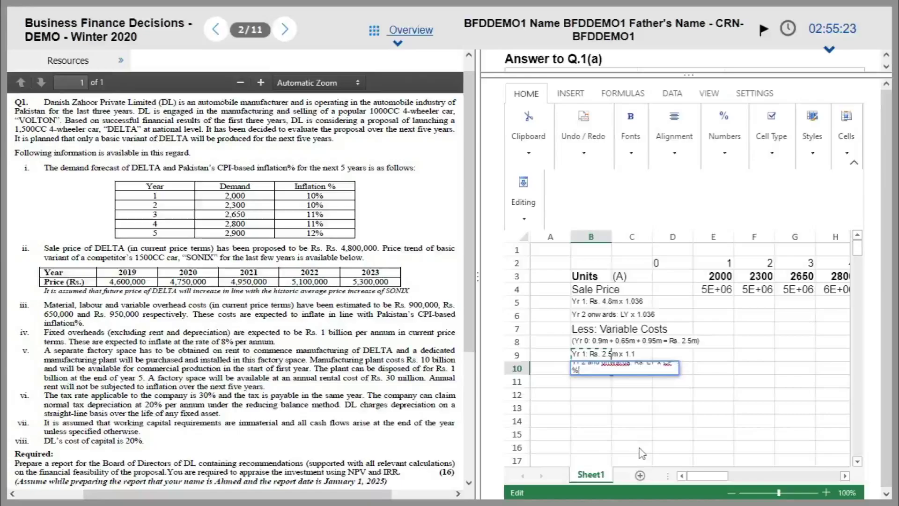
pyautogui.press('Return')
# Correct CP% to CPI% in the Yr 2 and onwards note in B10.
pyautogui.press('Up')
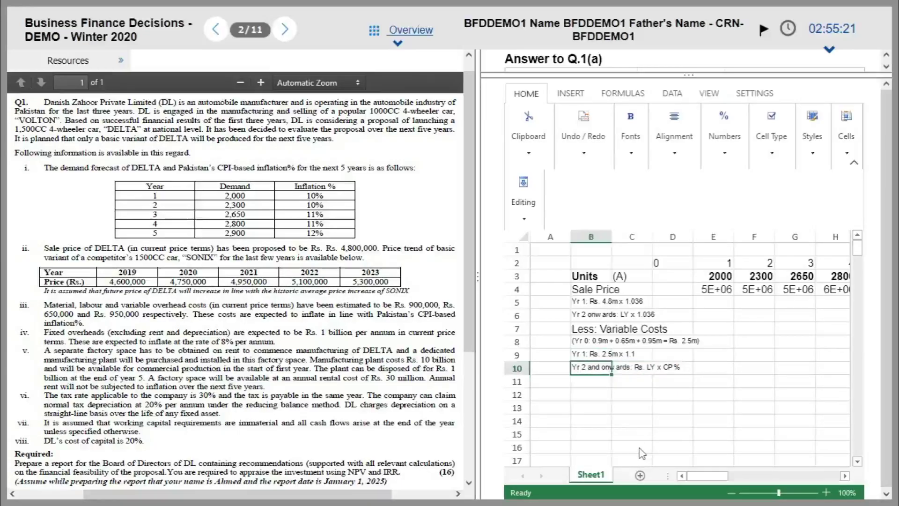
pyautogui.doubleClick(601, 368)
pyautogui.write('I')
pyautogui.press('Tab')
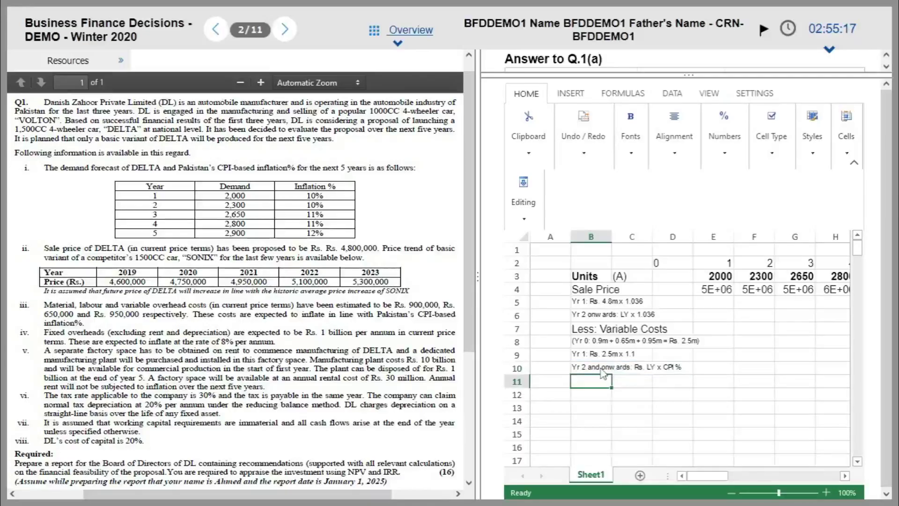
# Enclose the Yr 1 variable cost note in B9 in round brackets.
pyautogui.press('Up')
pyautogui.press('Left')
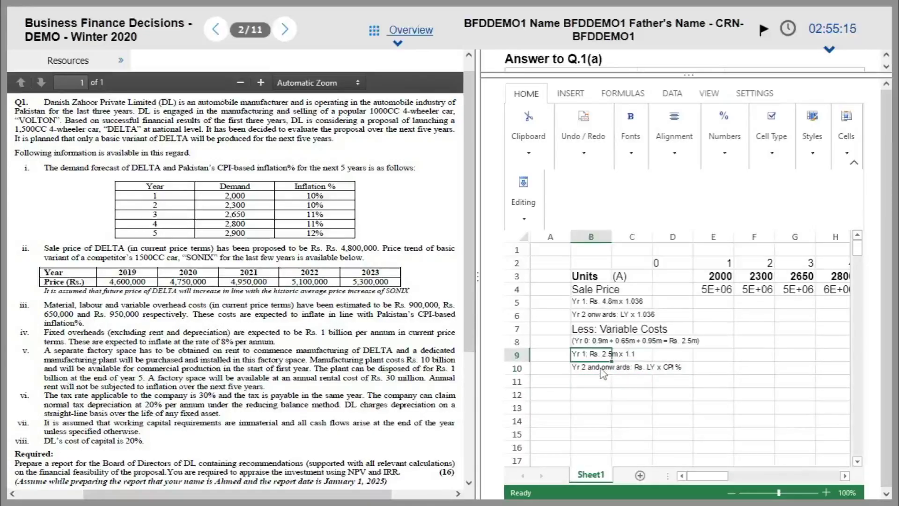
pyautogui.doubleClick(601, 357)
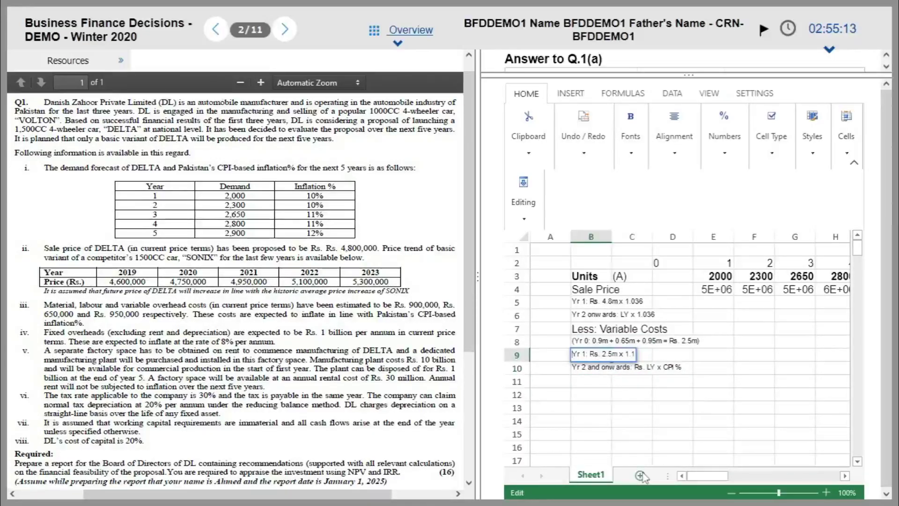
pyautogui.press('Home')
pyautogui.write('(')
pyautogui.press('End')
pyautogui.write(')')
pyautogui.press('Return')
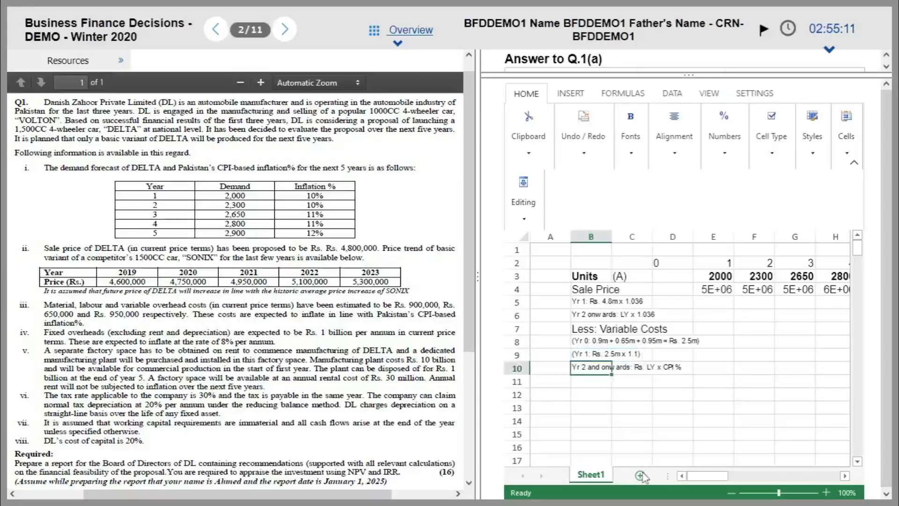
# Enclose the Yr 2 and onwards variable cost note in B10 in round brackets.
pyautogui.doubleClick(588, 370)
pyautogui.press('Home')
pyautogui.write('(')
pyautogui.press('End')
pyautogui.write(')')
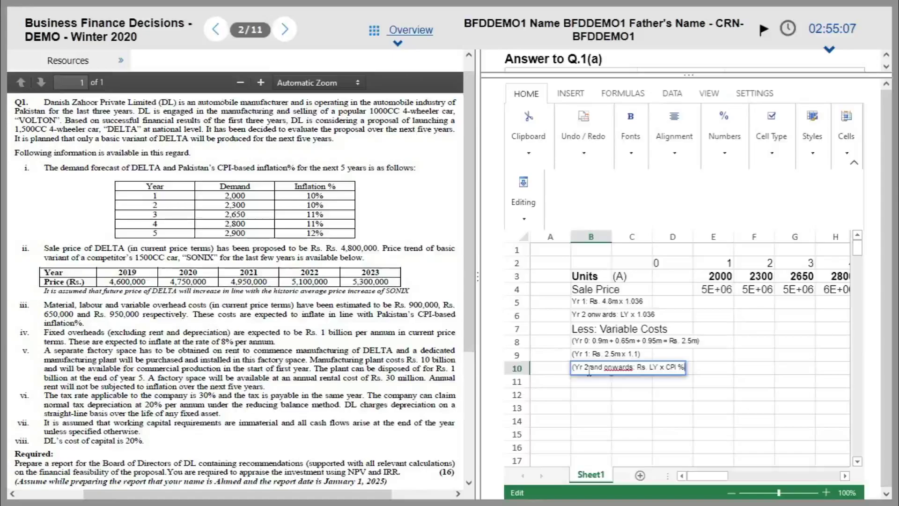
pyautogui.press('Return')
# Enter the Yr 1 unit variable cost in E7 as a negative amount with =-2500000*1.1.
pyautogui.press('Up')
pyautogui.press('Up')
pyautogui.press('Up')
pyautogui.press('Up')
pyautogui.press('Right')
pyautogui.press('Right')
pyautogui.press('Right')
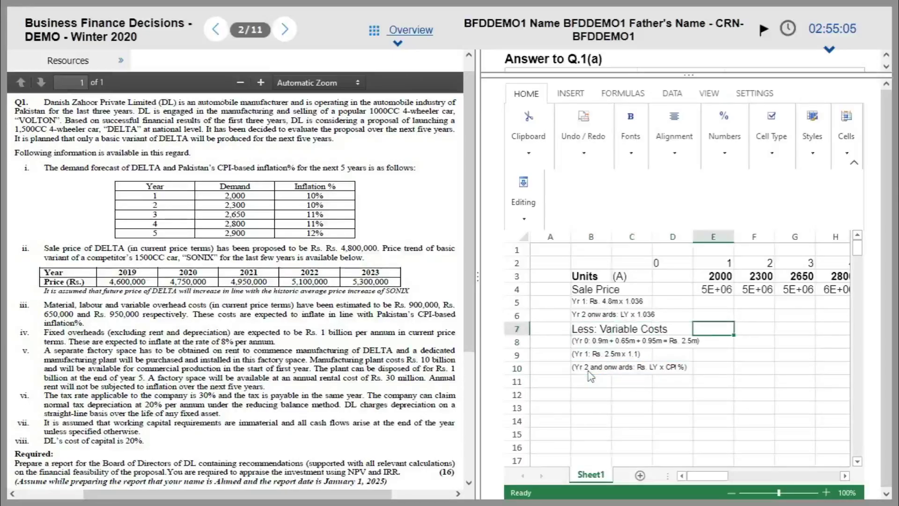
pyautogui.press('Up')
pyautogui.press('Up')
pyautogui.press('Up')
pyautogui.press('Up')
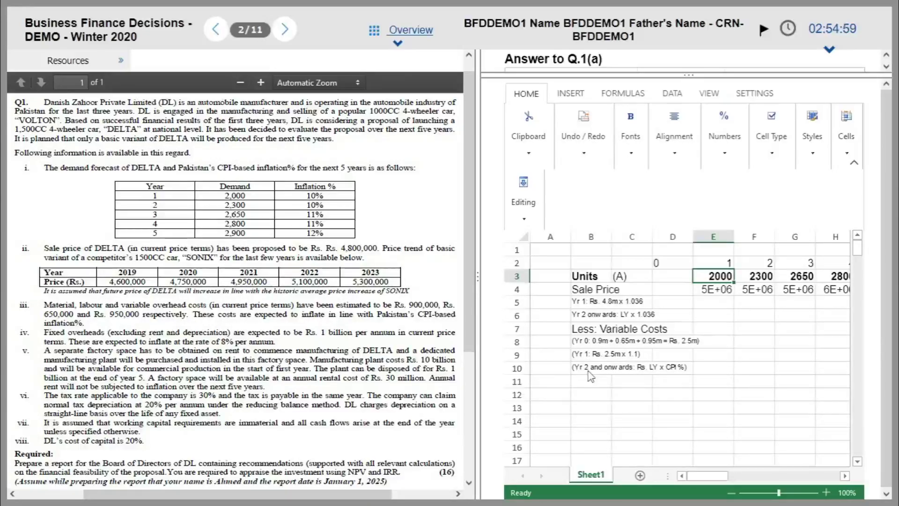
pyautogui.press('Down')
pyautogui.press('Down')
pyautogui.press('Down')
pyautogui.press('Down')
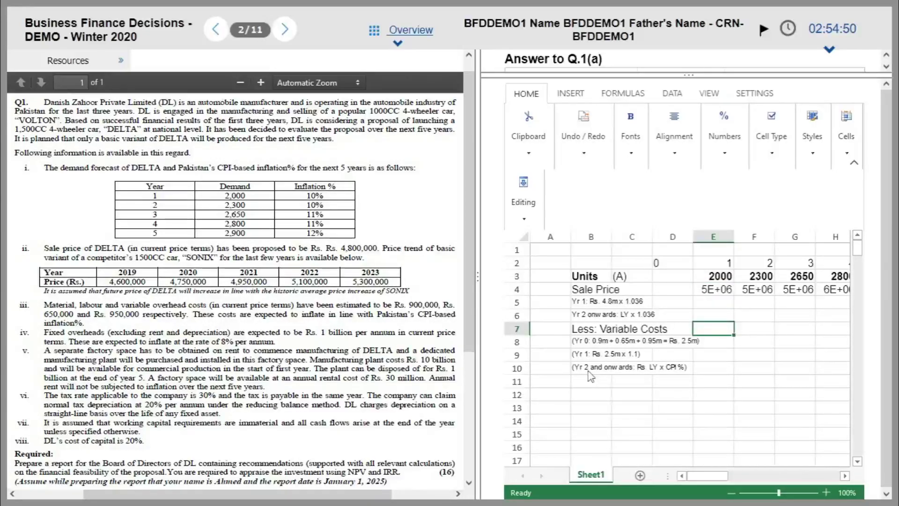
pyautogui.write('=-2')
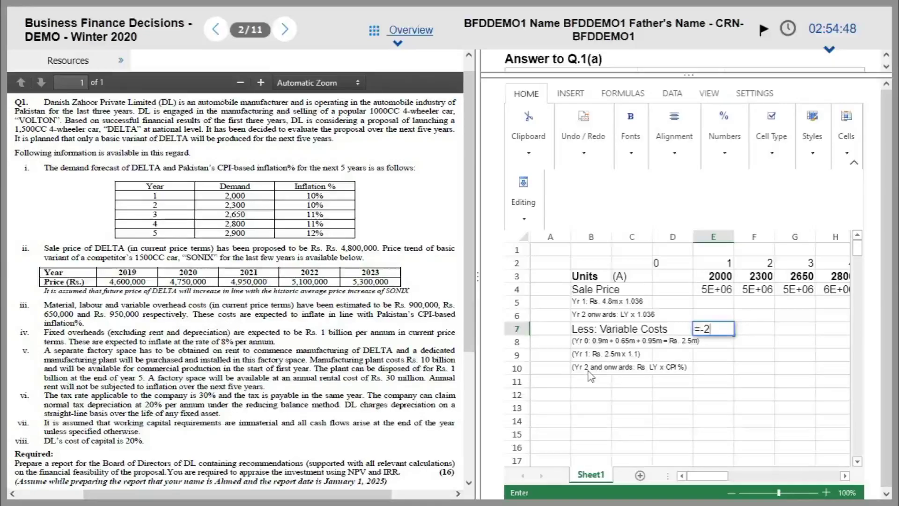
pyautogui.write('500000*1.1')
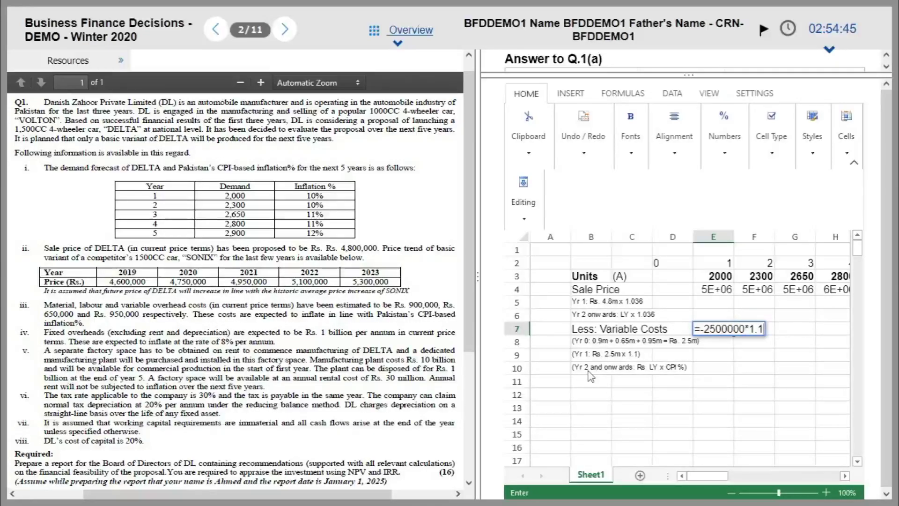
pyautogui.press('Return')
# Enter the Yr 2 unit variable cost in F7 with =E7*1.1.
pyautogui.press('Up')
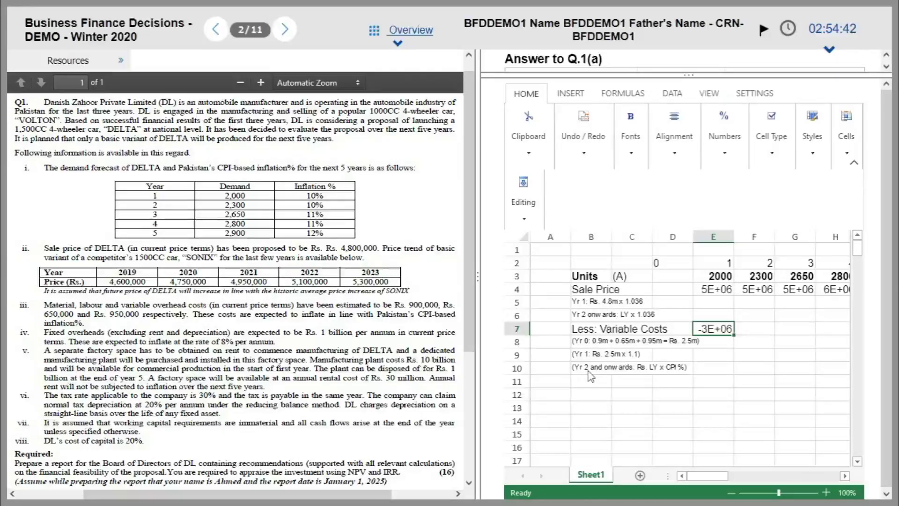
pyautogui.press('Right')
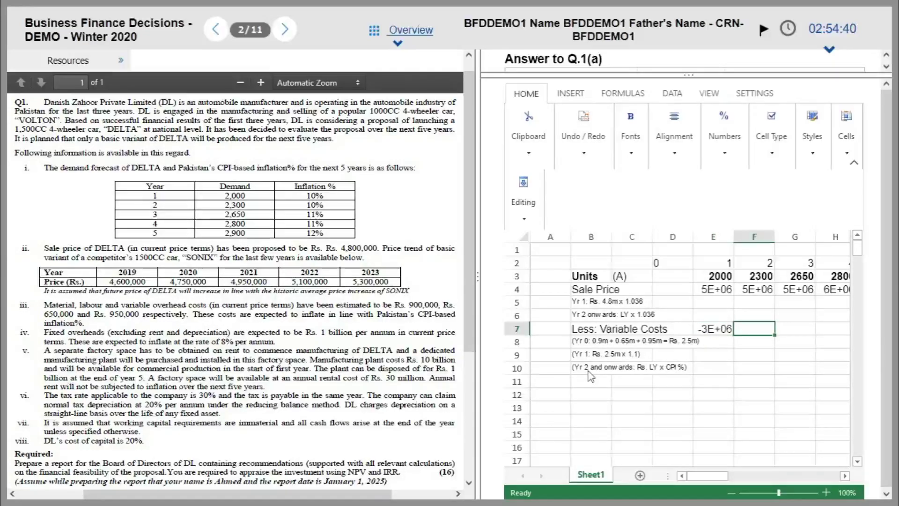
pyautogui.write('=')
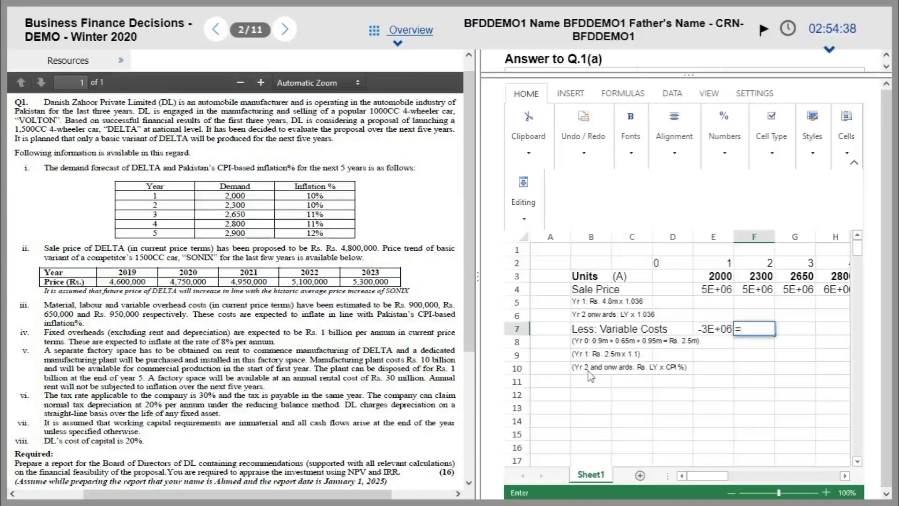
pyautogui.press('Left')
pyautogui.write('*1.1')
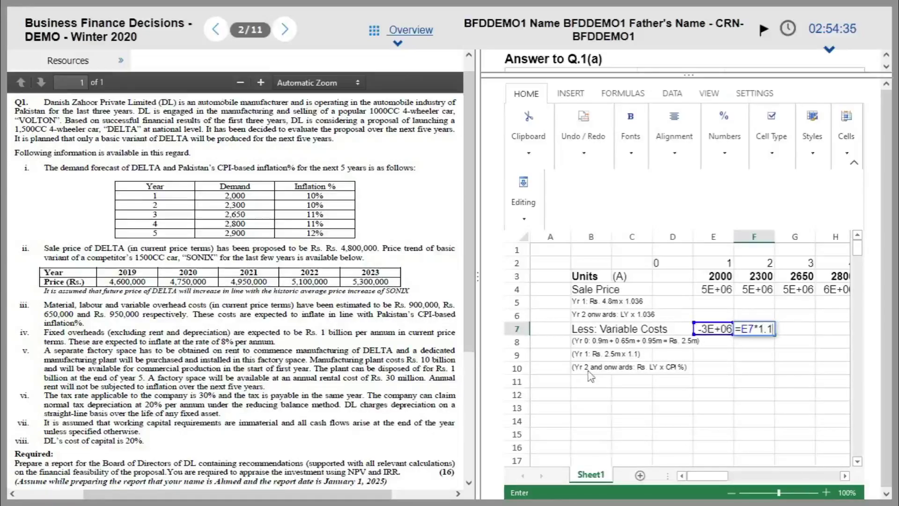
pyautogui.press('Return')
# Enter the Yr 3 unit variable cost in G7 with =F7*1.11.
pyautogui.press('Up')
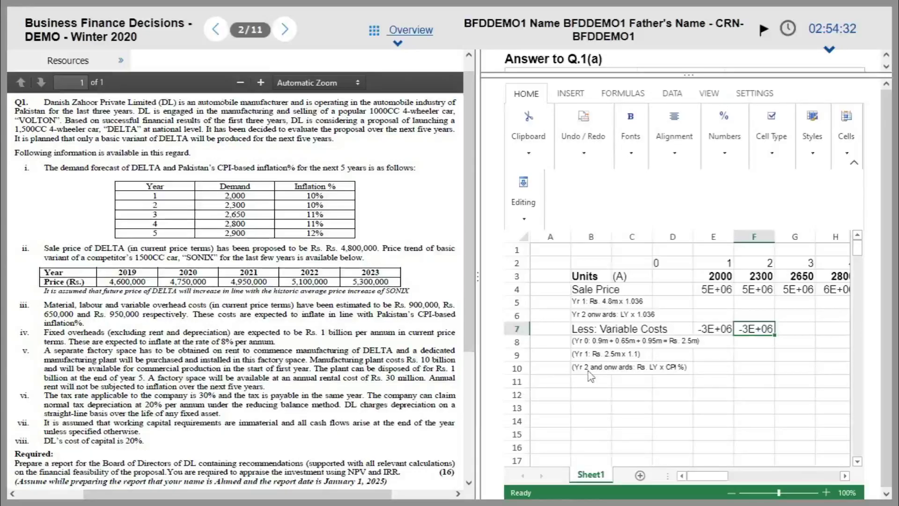
pyautogui.press('Right')
pyautogui.write('=')
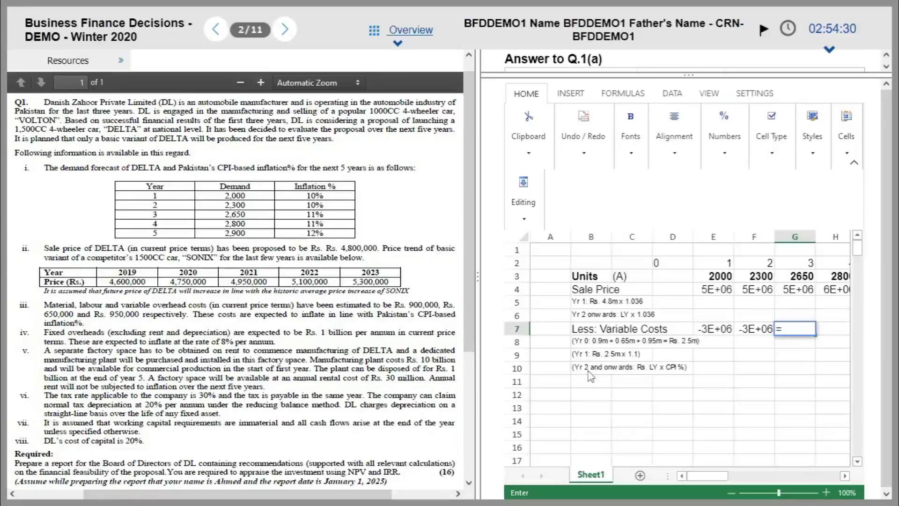
pyautogui.press('Left')
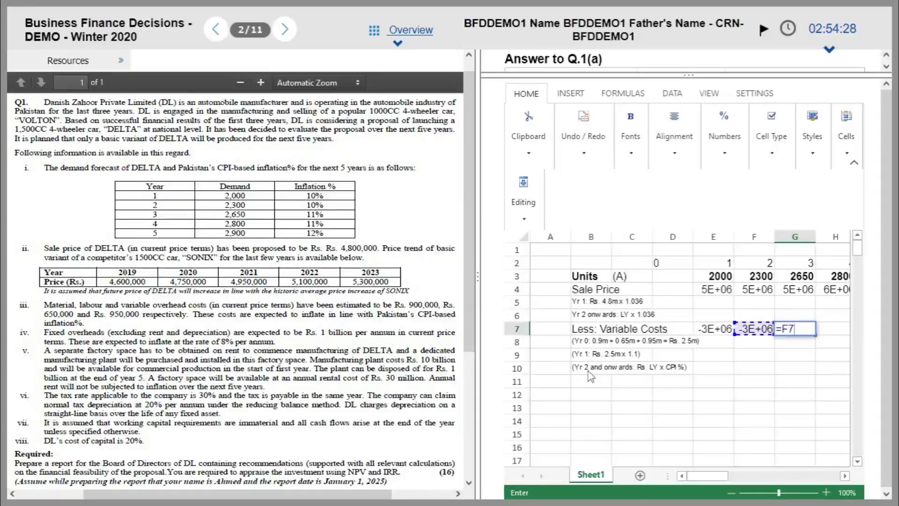
pyautogui.write('*1.11')
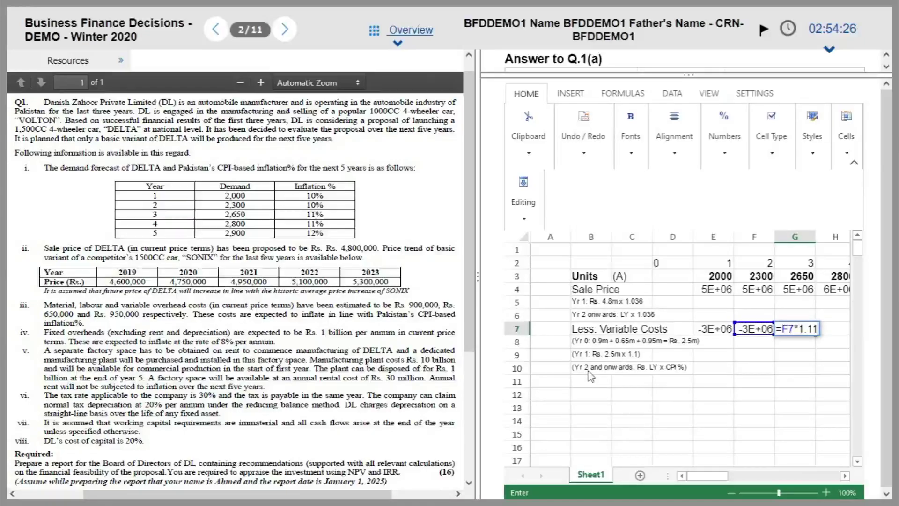
pyautogui.press('Return')
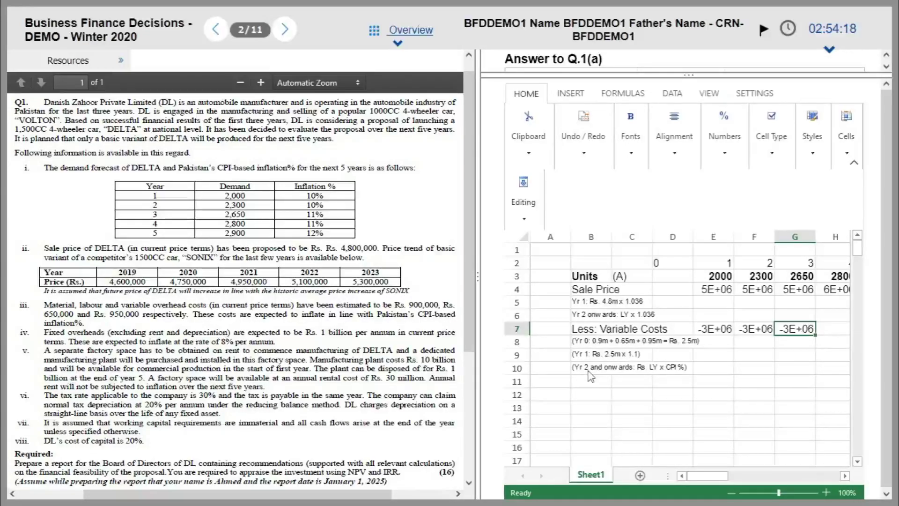
# Enter the Yr 4 unit variable cost in H7 with =G7*1.11.
pyautogui.press('Right')
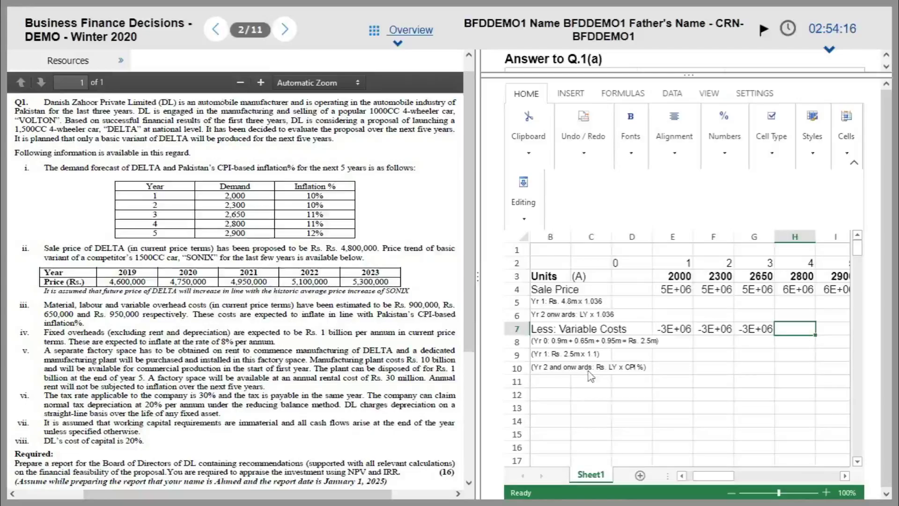
pyautogui.write('=')
pyautogui.press('Left')
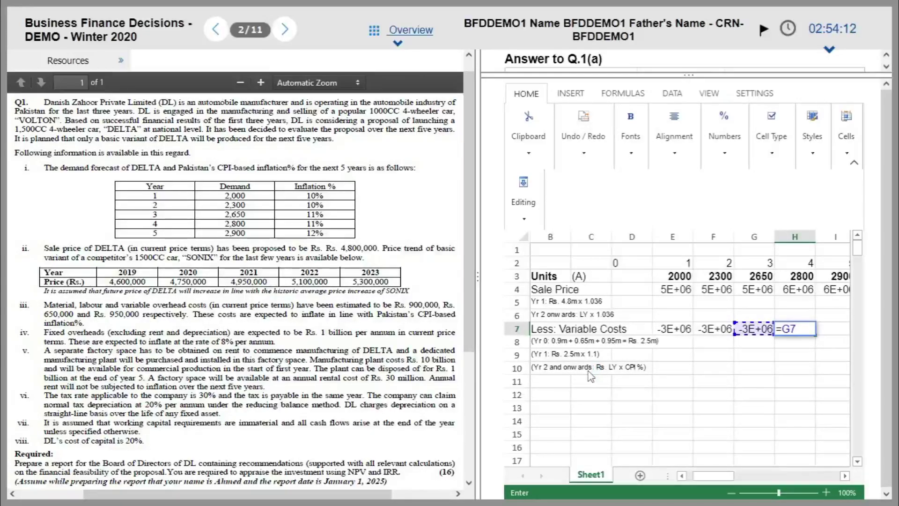
pyautogui.write('*1.11')
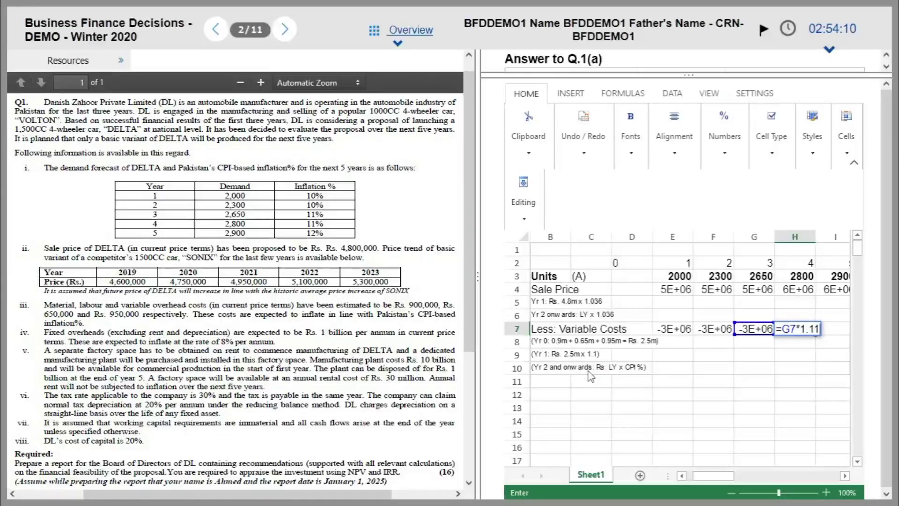
pyautogui.press('Tab')
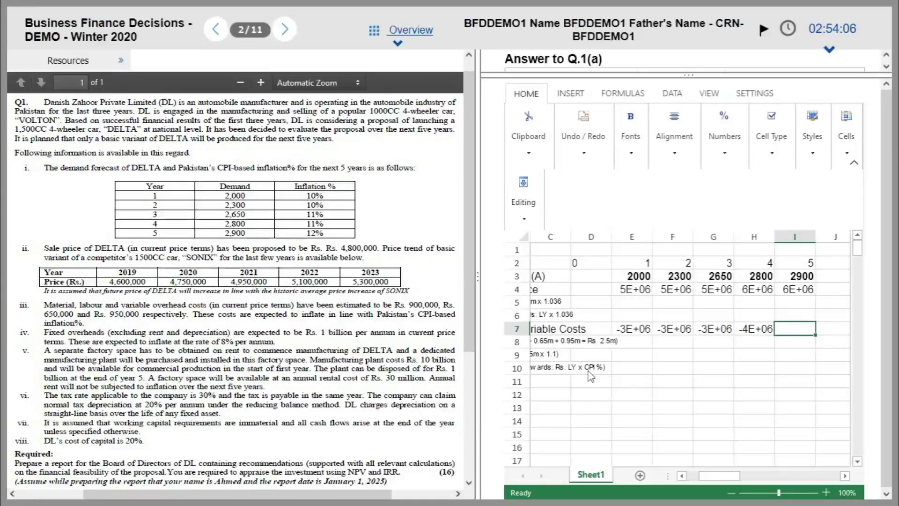
# Enter the Yr 5 unit variable cost in I7 with =H7*1.12.
pyautogui.write('=')
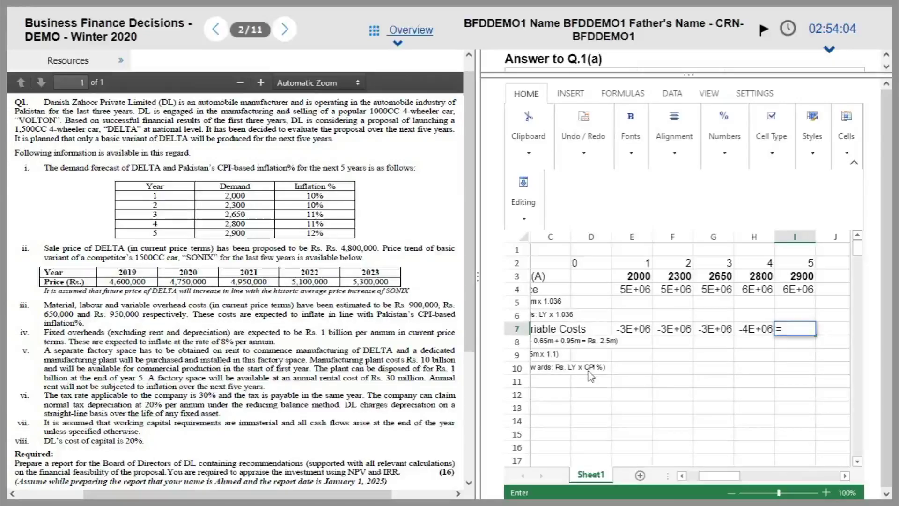
pyautogui.press('Left')
pyautogui.write('*')
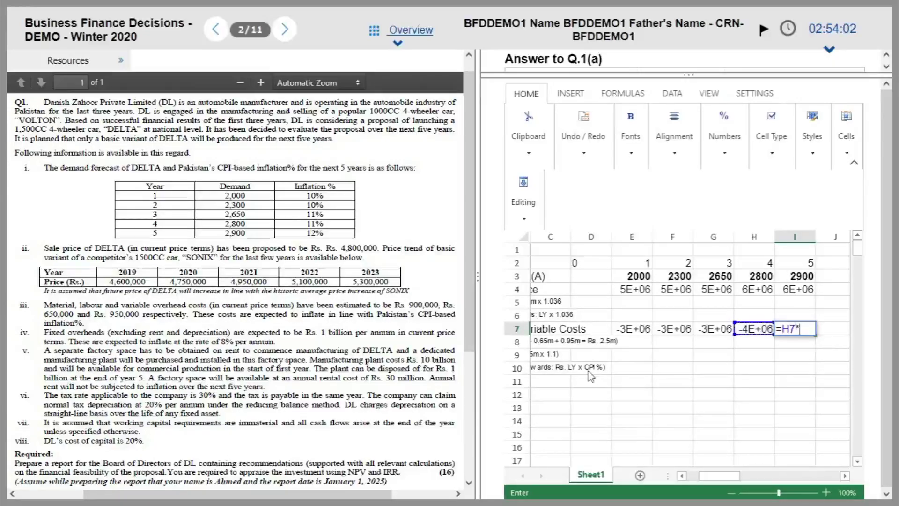
pyautogui.write('1.1')
pyautogui.press('Left')
# Add the row label "Cont per unit" in B11, below the variable cost notes.
pyautogui.press('Left')
pyautogui.press('Left')
pyautogui.press('Left')
pyautogui.press('Left')
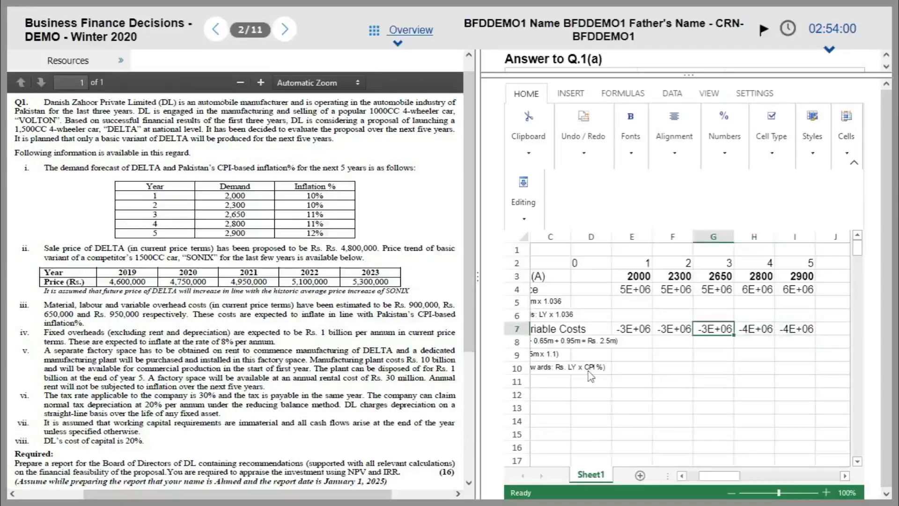
pyautogui.press('Left')
pyautogui.press('Left')
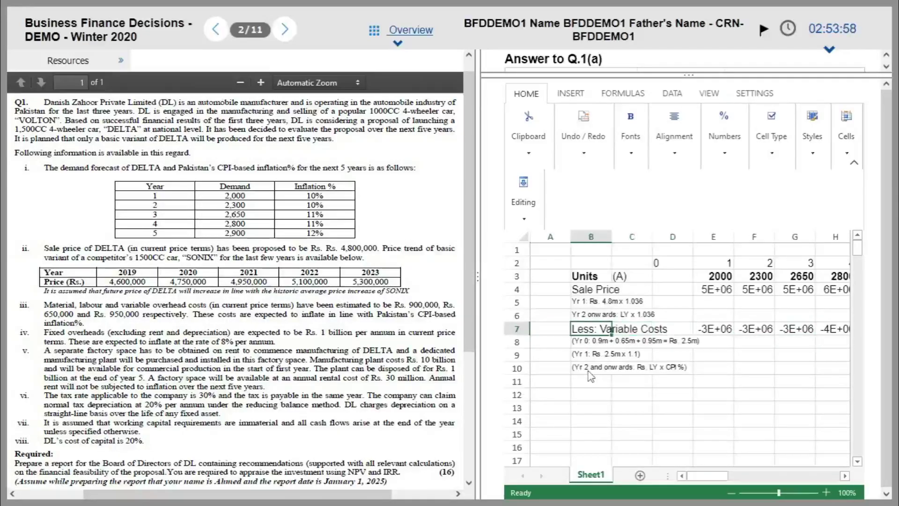
pyautogui.press('Down')
pyautogui.press('Down')
pyautogui.press('Down')
pyautogui.press('Down')
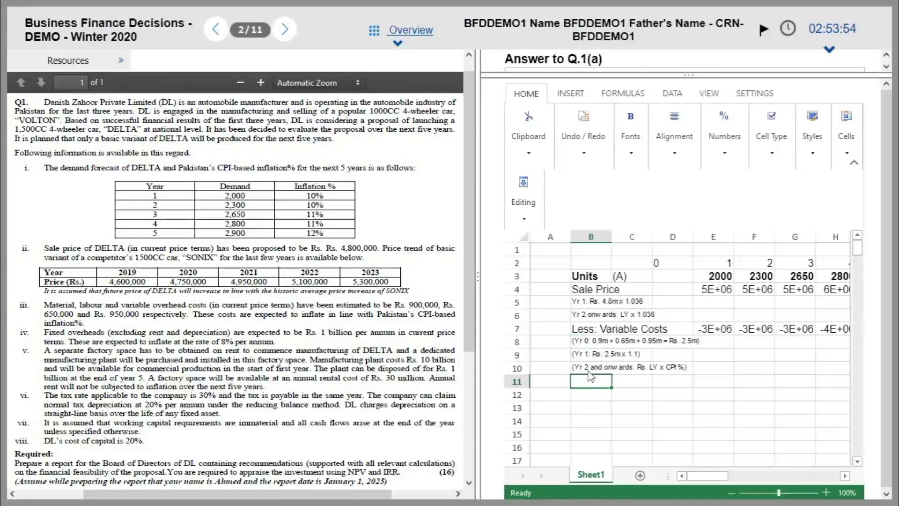
pyautogui.write('Cont per u')
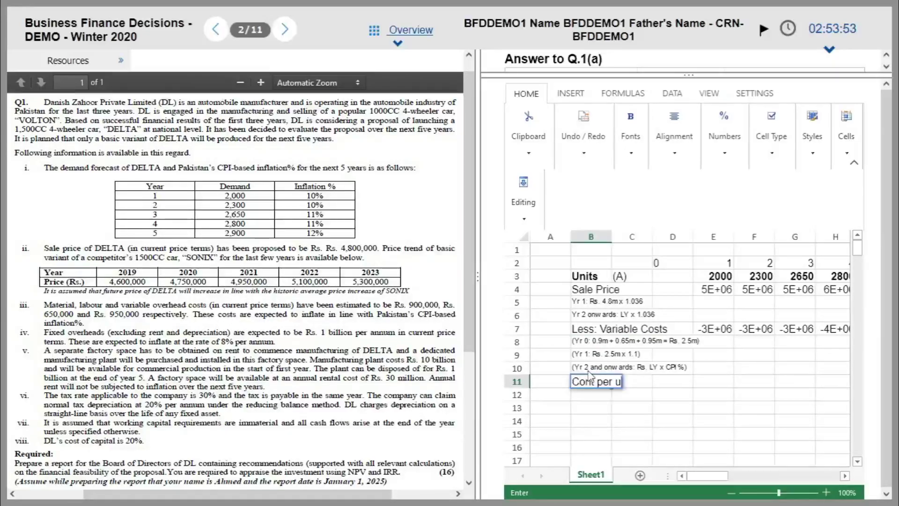
pyautogui.write('nit')
pyautogui.press('Return')
# Extend the B11 label with its currency unit so it reads "Cont per unit (Rs.)".
pyautogui.press('Up')
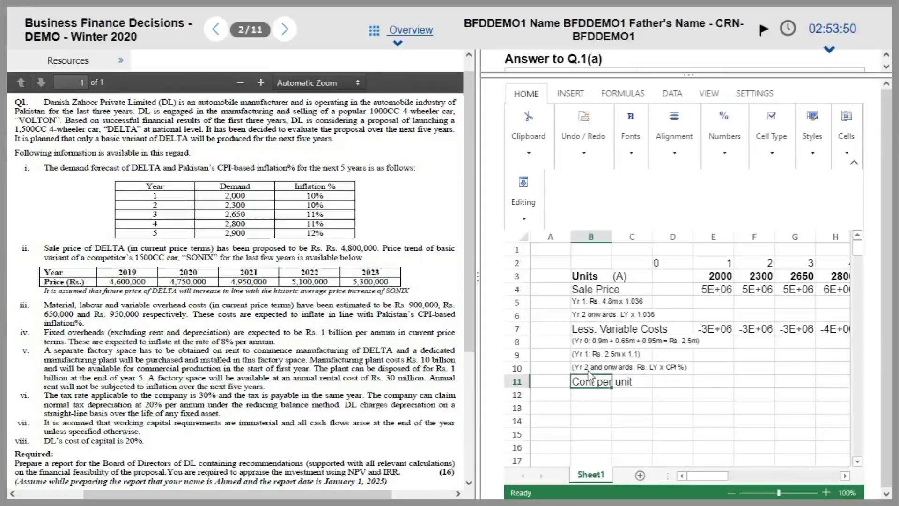
pyautogui.press('F2')
pyautogui.write('Rs.')
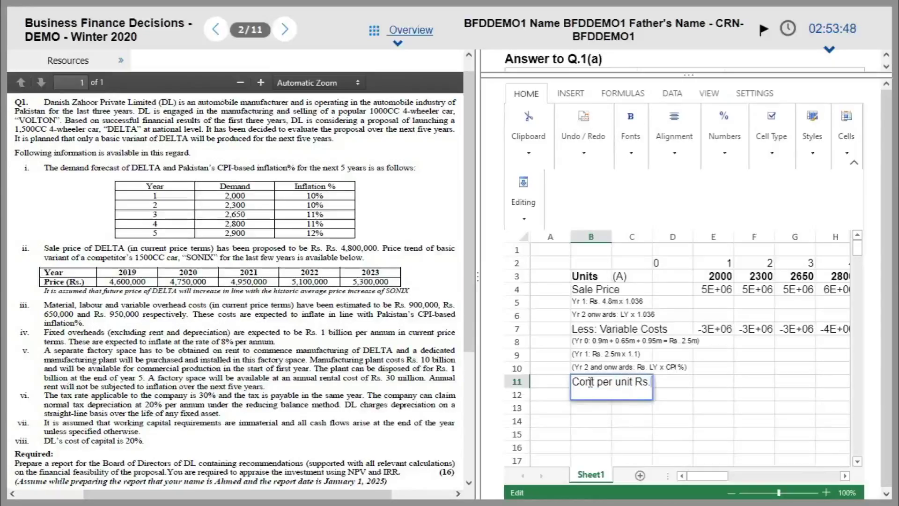
pyautogui.write(')')
pyautogui.press('Left')
pyautogui.press('Left')
pyautogui.press('Left')
pyautogui.press('Left')
pyautogui.write('(')
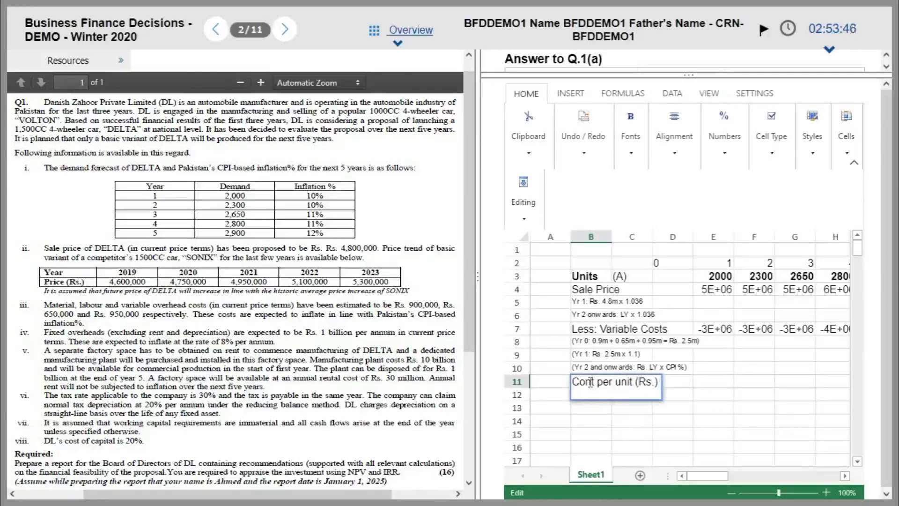
pyautogui.press('Return')
# Make the contribution per unit label in B11 bold and enter the reference "(B)" in C11.
pyautogui.press('Up')
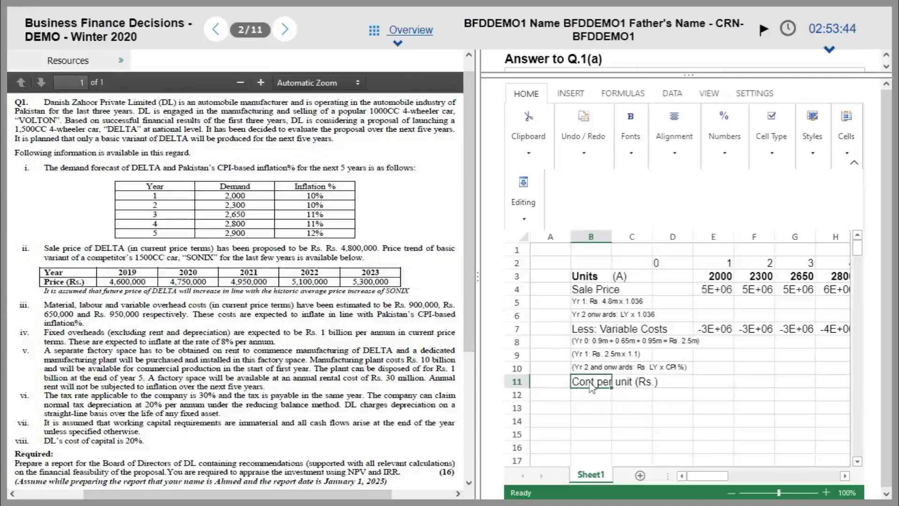
pyautogui.hotkey('ctrl', 'b')
pyautogui.press('Right')
pyautogui.press('Right')
pyautogui.press('Left')
pyautogui.write('(B)')
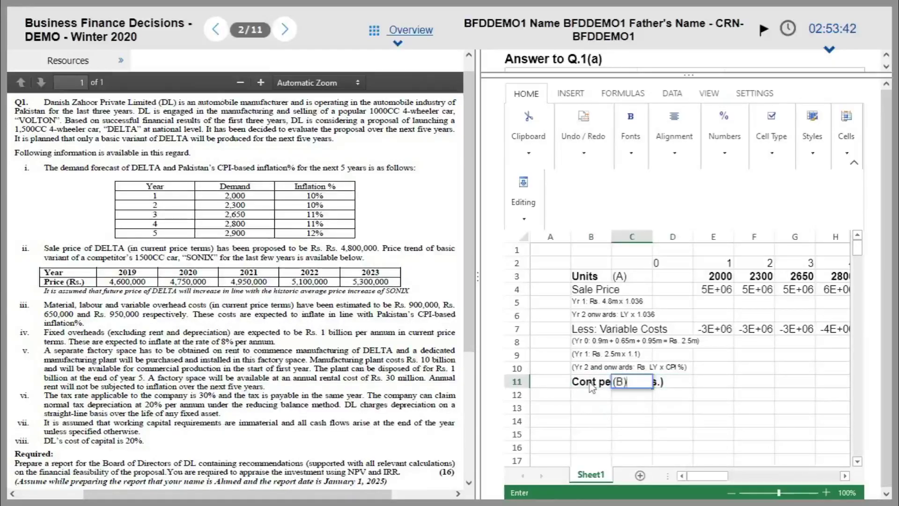
pyautogui.press('Return')
pyautogui.press('Up')
pyautogui.press('Right')
pyautogui.press('Left')
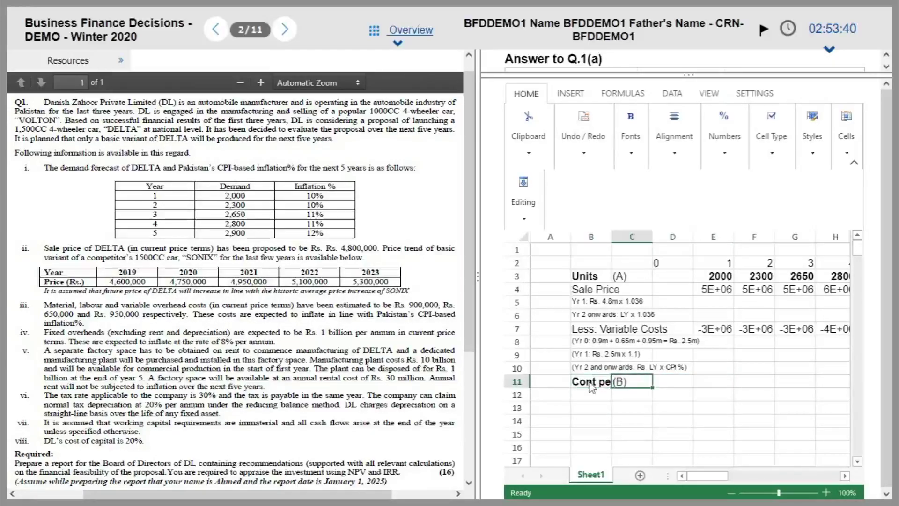
# Calculate the Yr 1 contribution per unit in E11 with =E4+E7.
pyautogui.press('Right')
pyautogui.press('Right')
pyautogui.write('=')
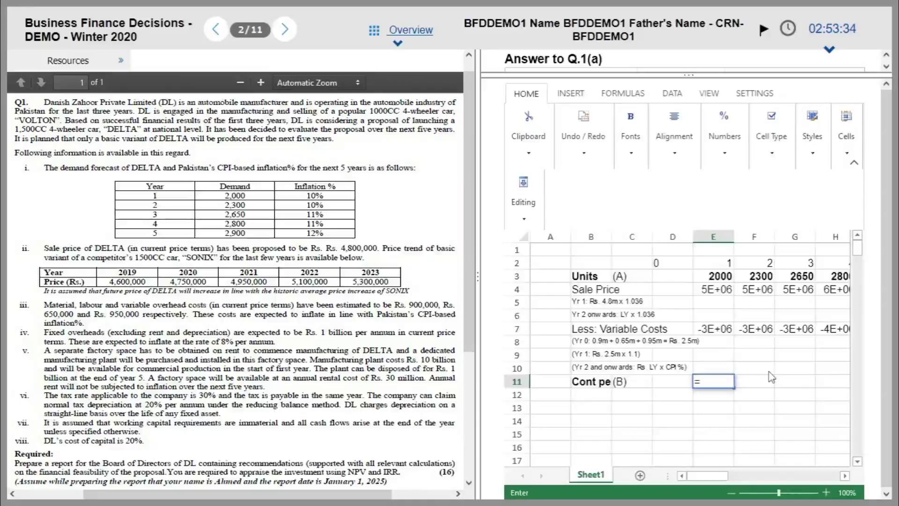
pyautogui.press('Up')
pyautogui.press('Up')
pyautogui.press('Up')
pyautogui.press('Up')
pyautogui.press('Up')
pyautogui.press('Up')
pyautogui.press('Up')
pyautogui.write('+')
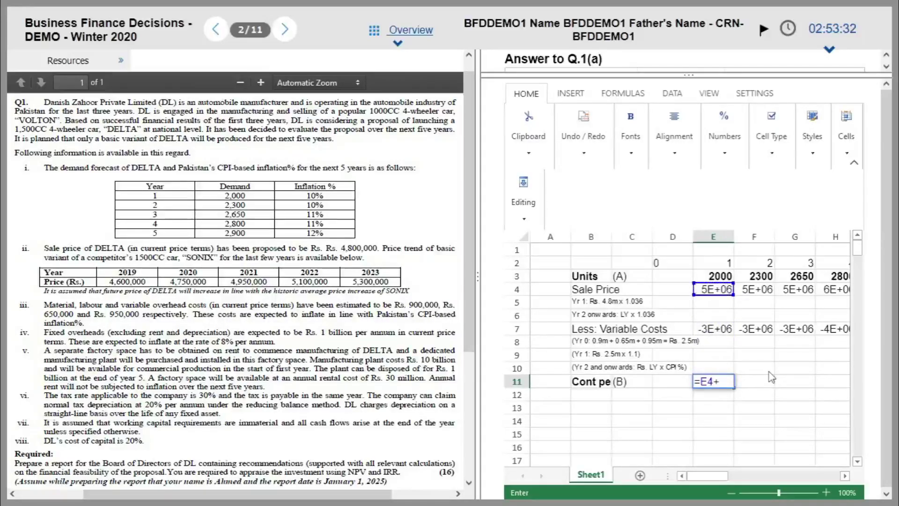
pyautogui.press('Up')
pyautogui.press('Up')
pyautogui.press('Up')
pyautogui.press('Up')
pyautogui.press('Return')
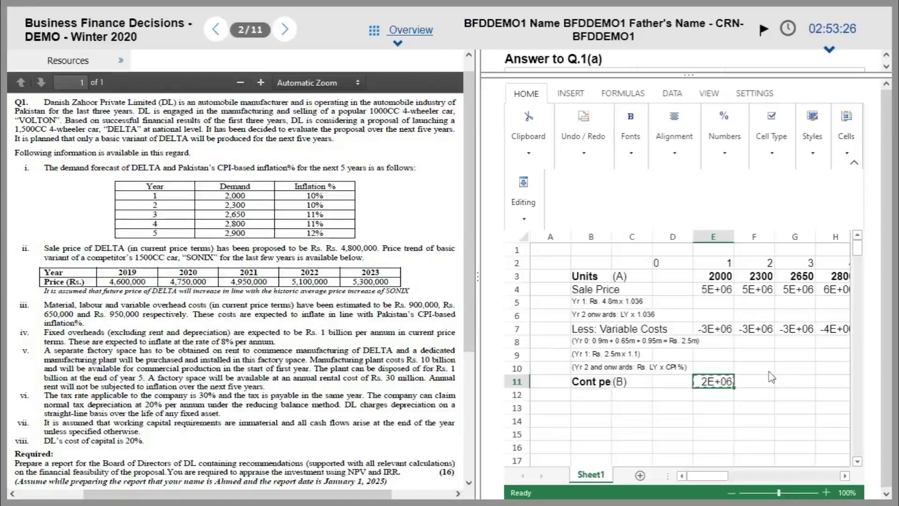
# Copy the contribution per unit formula from E11 across F11:I11 for years 2 to 5.
pyautogui.press('Right')
pyautogui.hotkey('shift', 'Right')
pyautogui.hotkey('shift', 'Right')
pyautogui.hotkey('shift', 'Right')
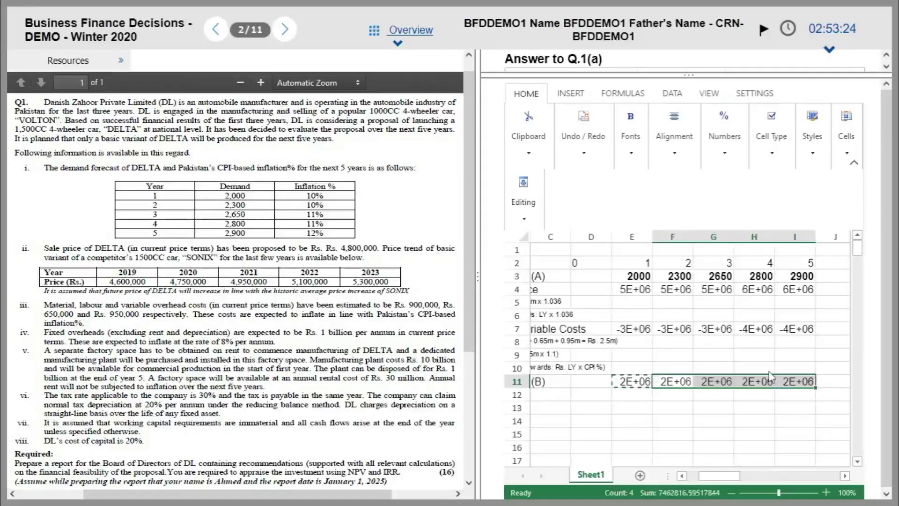
pyautogui.write('2E+06\t2E+06\t2E+06\t2E+06')
# Make the contribution per unit values in E11:I11 bold.
pyautogui.press('Left')
pyautogui.press('Left')
pyautogui.press('Left')
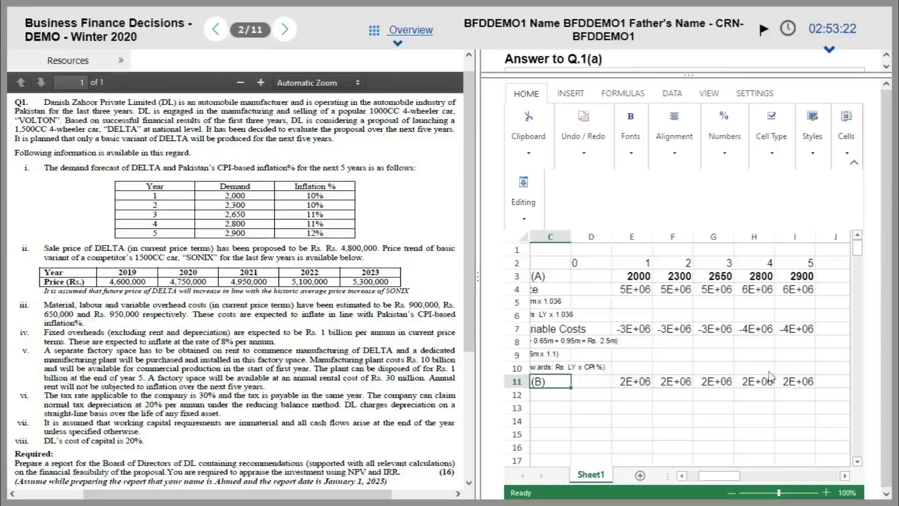
pyautogui.press('Left')
pyautogui.press('Right')
pyautogui.press('Right')
pyautogui.press('Right')
pyautogui.hotkey('shift', 'Right')
pyautogui.hotkey('shift', 'Right')
pyautogui.hotkey('shift', 'Right')
pyautogui.hotkey('shift', 'Right')
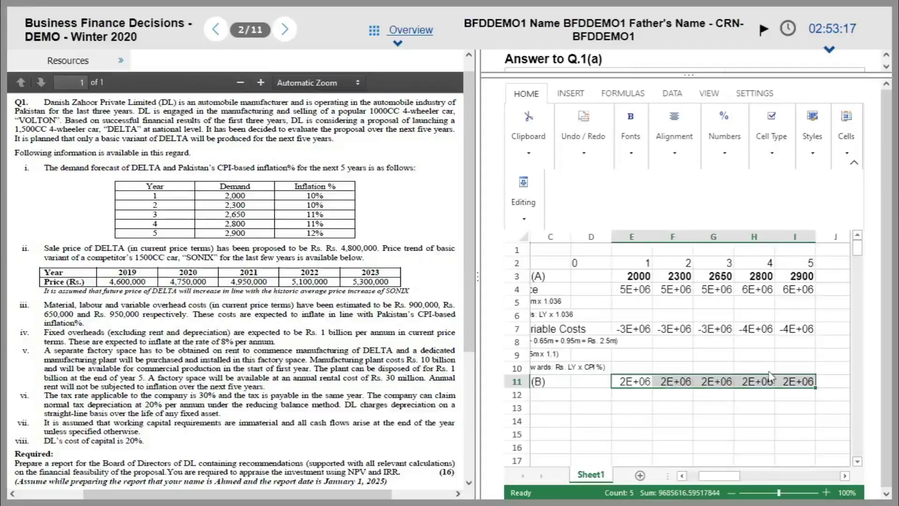
pyautogui.press('Left')
pyautogui.press('Left')
pyautogui.press('Left')
pyautogui.write('Cont pe')
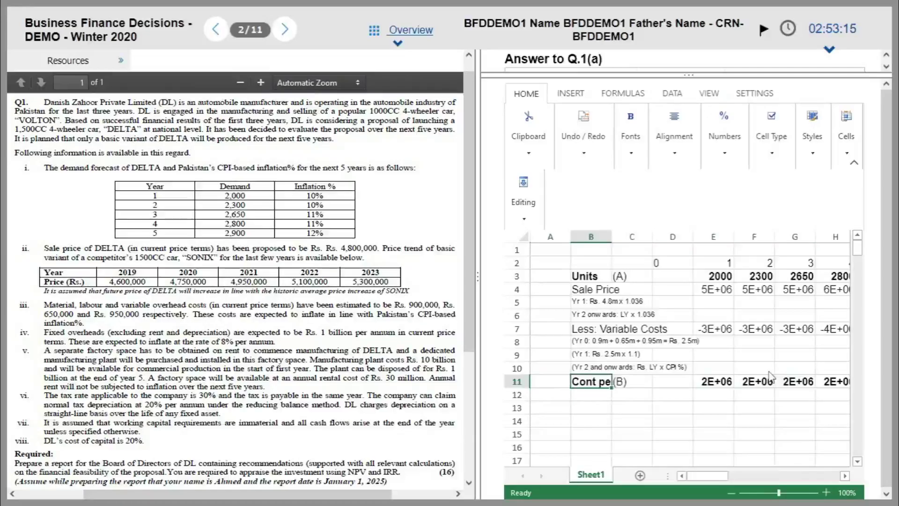
# Add the row label "Total Contribution (Rs.)" in B12.
pyautogui.press('Right')
pyautogui.press('Right')
pyautogui.press('Right')
pyautogui.press('Down')
pyautogui.press('Left')
pyautogui.press('Left')
pyautogui.press('Left')
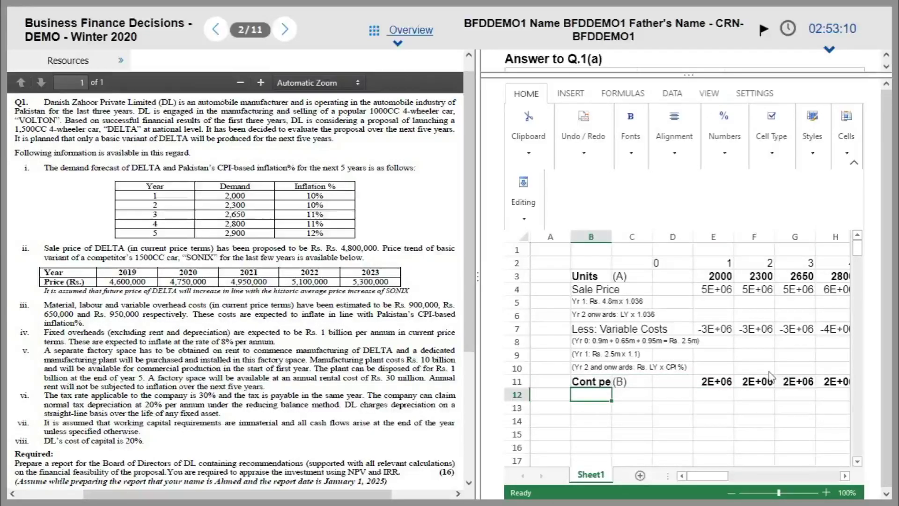
pyautogui.write('Tot')
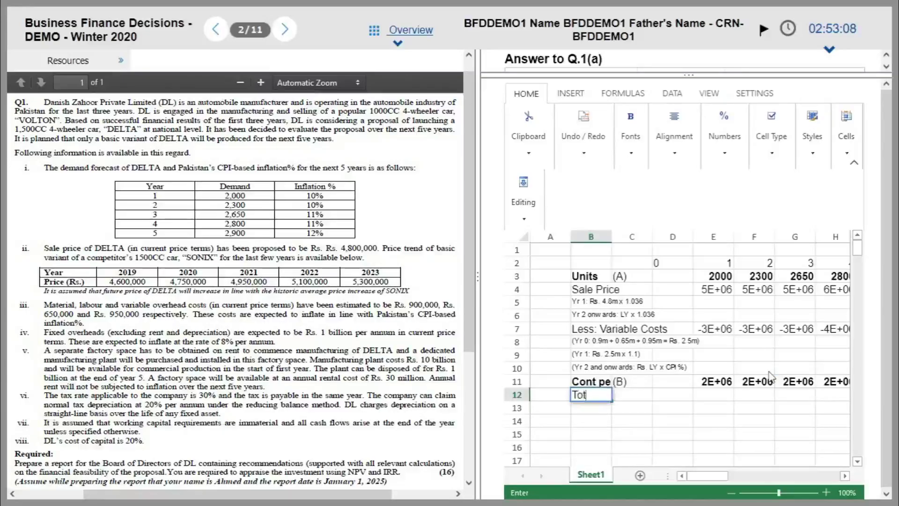
pyautogui.write('al Contribution')
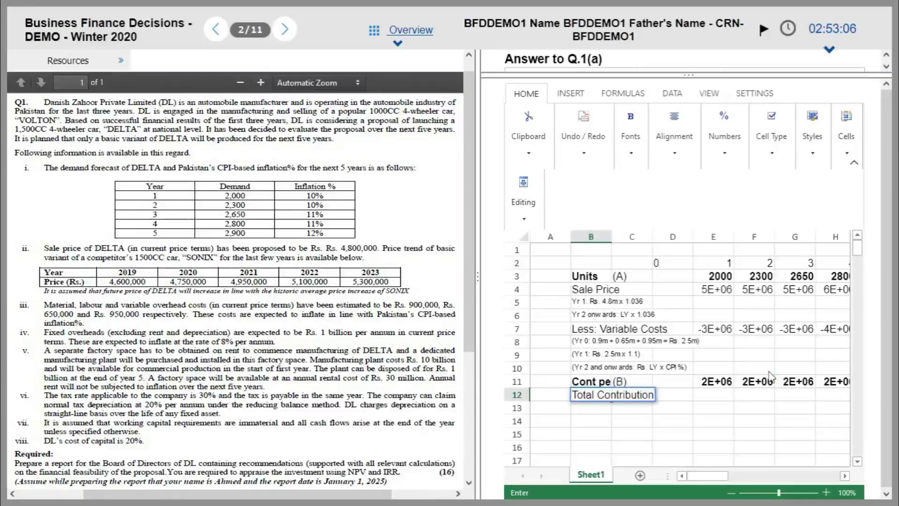
pyautogui.write(' (Rs.)')
pyautogui.press('Tab')
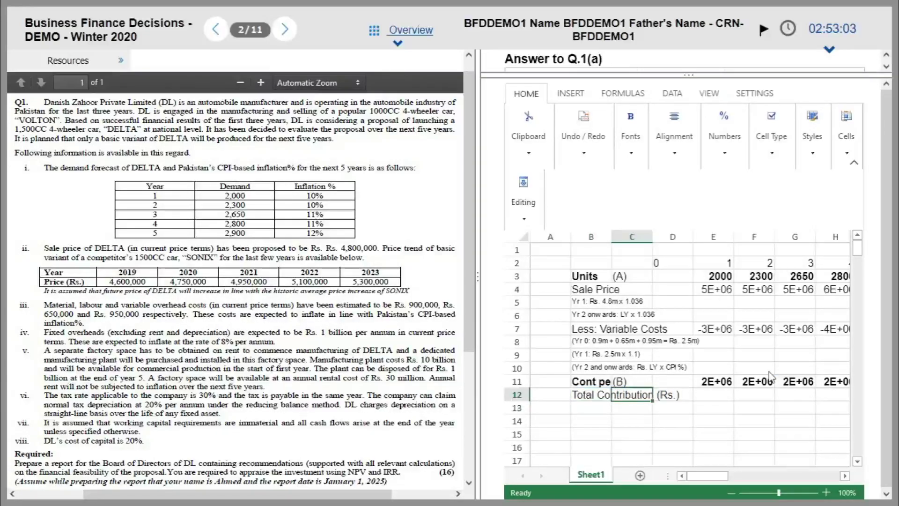
# Enter the working reference "(A x B)" in C12 and make the B12 label bold.
pyautogui.write('(A x B)')
pyautogui.press('Tab')
pyautogui.press('Left')
pyautogui.press('Left')
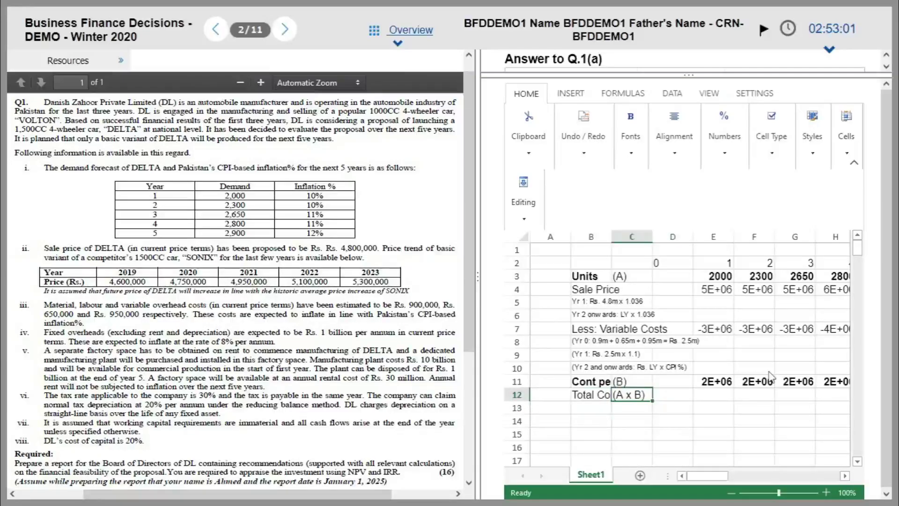
# Calculate the Yr 1 total contribution in millions in E12 with =E3*E11/1000000.
pyautogui.press('Right')
pyautogui.press('Right')
pyautogui.press('Right')
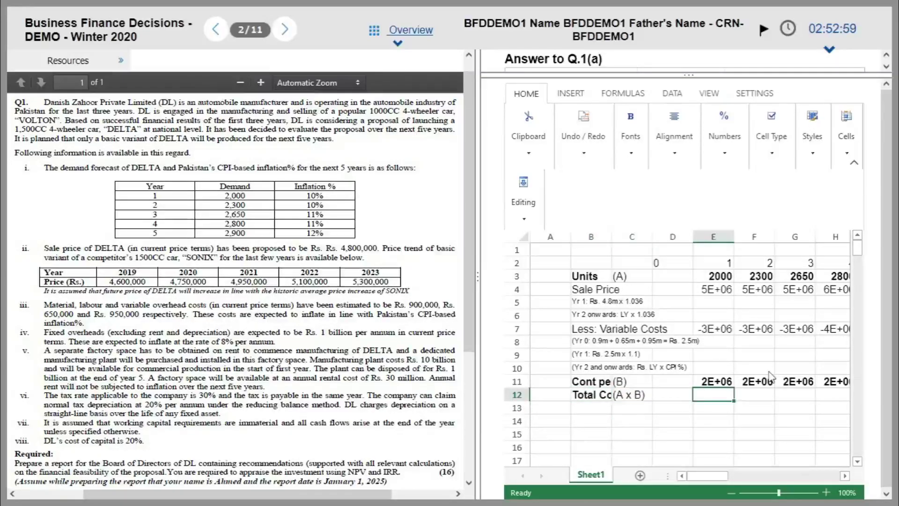
pyautogui.write('=')
pyautogui.press('Up')
pyautogui.press('Up')
pyautogui.press('Up')
pyautogui.press('Up')
pyautogui.press('Up')
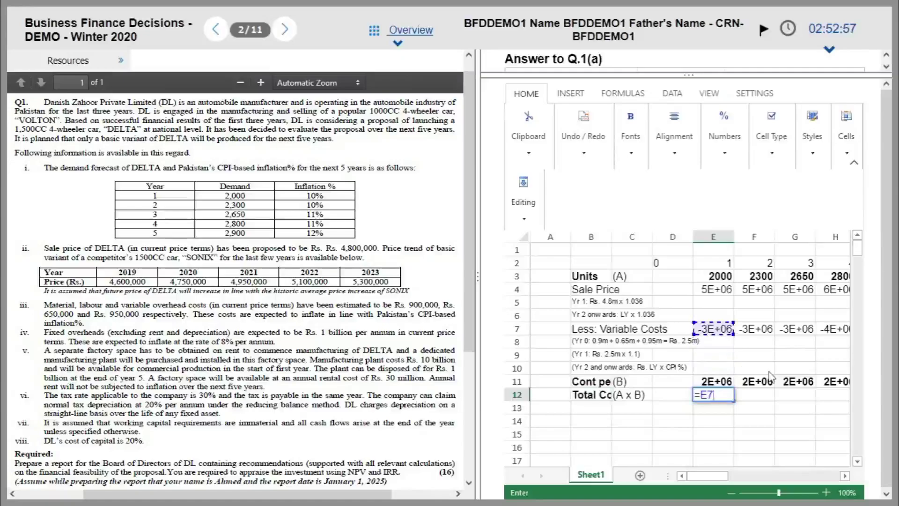
pyautogui.press('Up')
pyautogui.press('Up')
pyautogui.press('Up')
pyautogui.press('Up')
pyautogui.write('*')
pyautogui.press('Up')
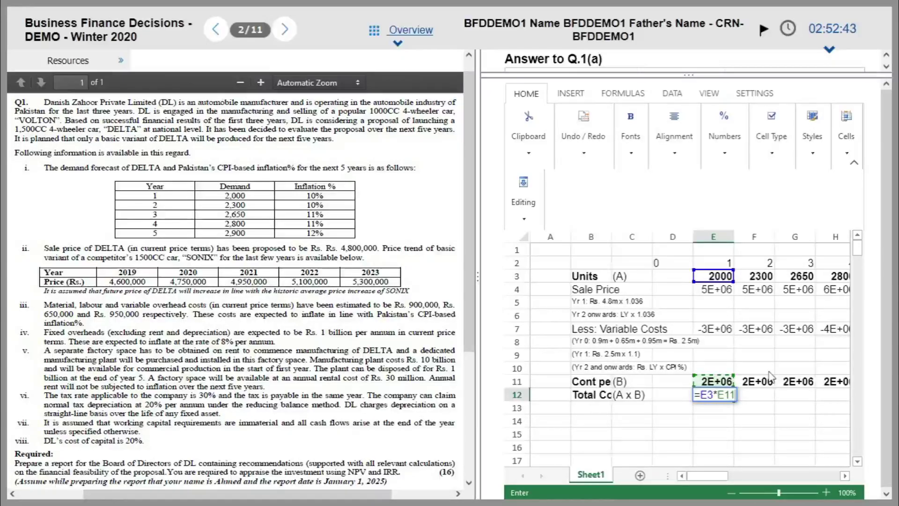
pyautogui.write('/1000000')
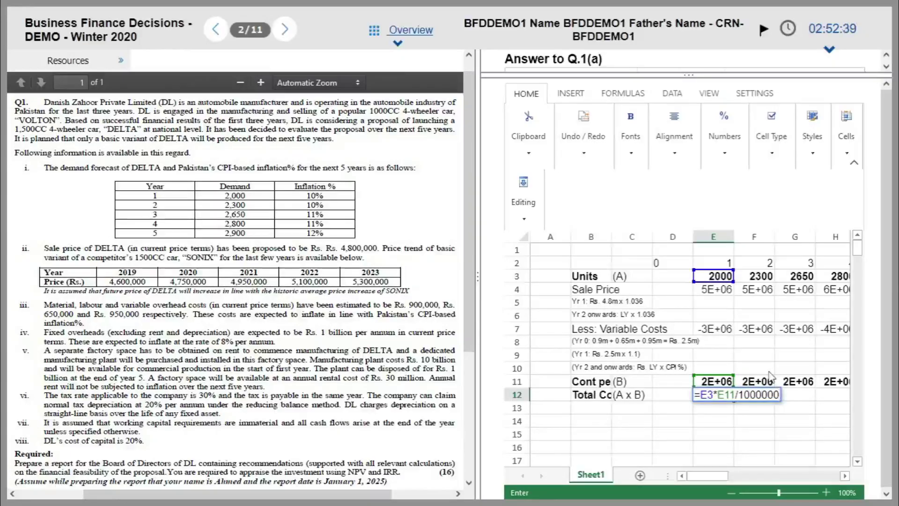
pyautogui.press('Return')
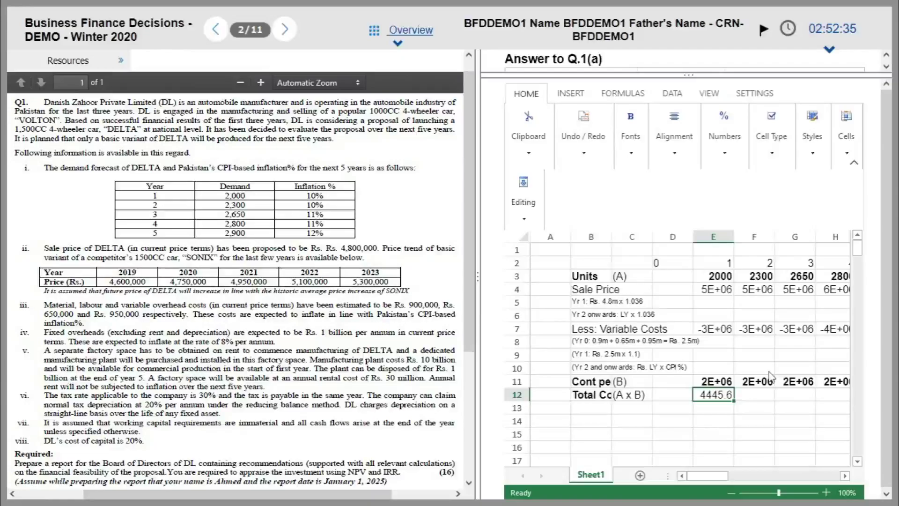
# Copy the total contribution formula from E12 across F12:I12 for years 2 to 5.
pyautogui.hotkey('ctrl', 'c')
pyautogui.press('Right')
pyautogui.hotkey('shift', 'Right')
pyautogui.hotkey('shift', 'Right')
pyautogui.hotkey('shift', 'Right')
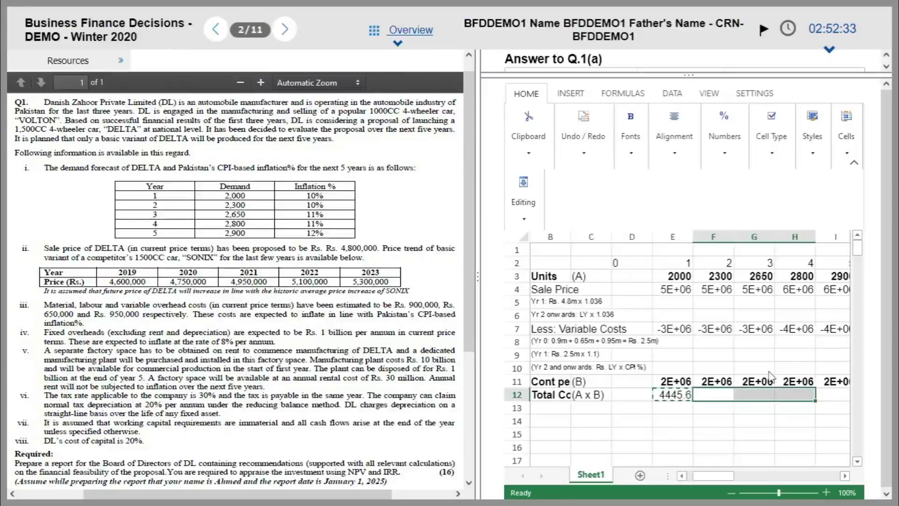
pyautogui.hotkey('ctrl', 'v')
# Review the total contribution figures across the years in row 12.
pyautogui.press('Home')
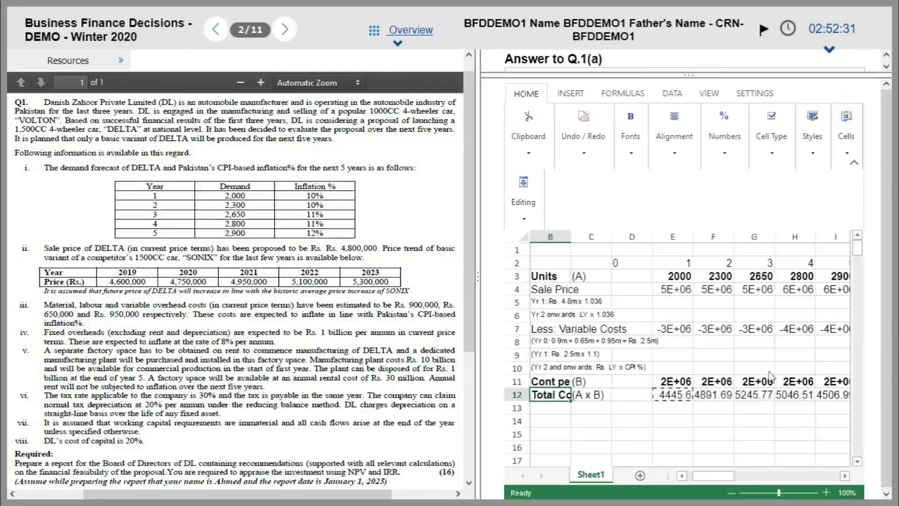
pyautogui.press('Right')
pyautogui.press('Right')
pyautogui.press('Right')
pyautogui.press('Right')
pyautogui.press('Right')
pyautogui.press('Right')
pyautogui.press('Right')
pyautogui.press('Right')
pyautogui.press('Right')
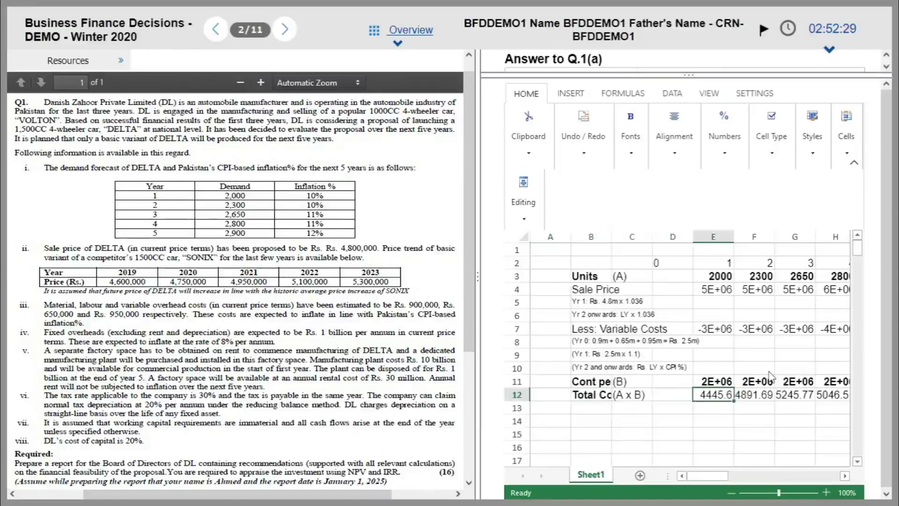
# Amend the B12 label to read "Total Contribution (Rs. in m)".
pyautogui.press('Left')
pyautogui.press('Left')
pyautogui.press('Left')
pyautogui.press('Left')
pyautogui.press('Left')
pyautogui.press('Left')
pyautogui.press('Left')
pyautogui.press('Left')
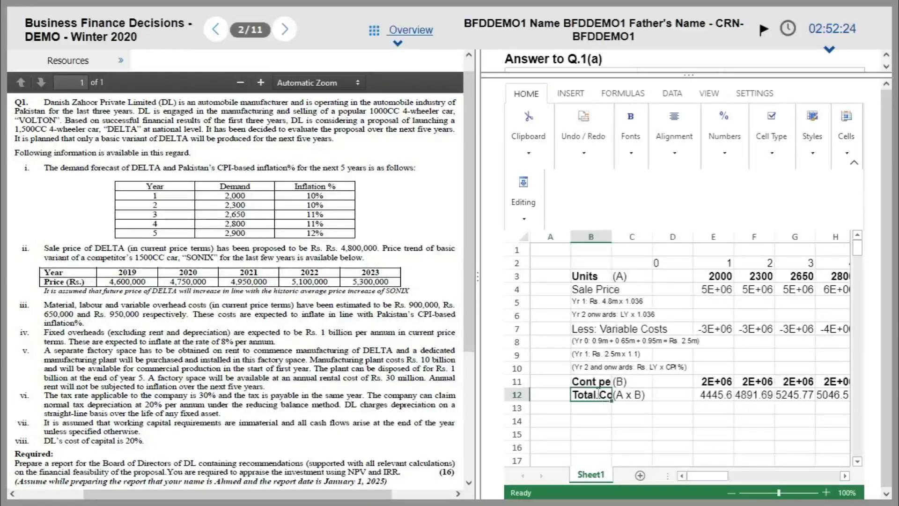
pyautogui.press('F2')
pyautogui.write('in mill')
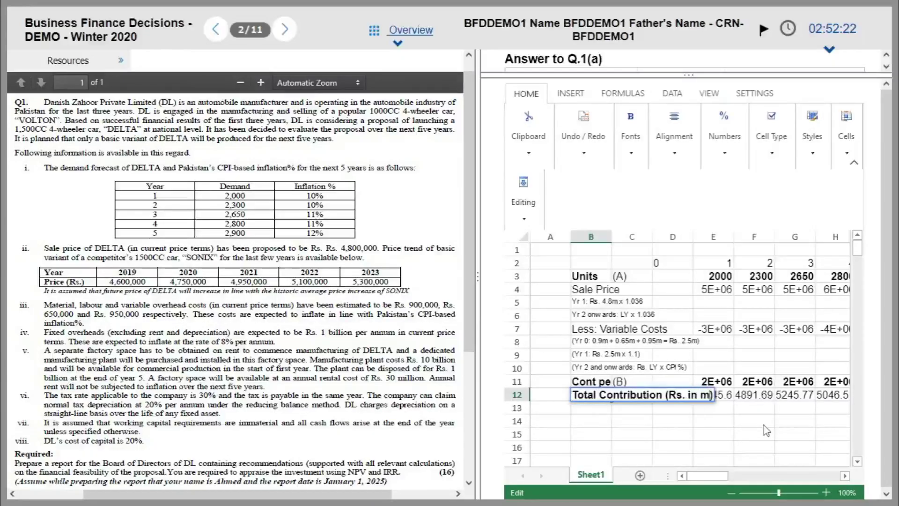
pyautogui.press('Tab')
pyautogui.press('Tab')
pyautogui.press('Tab')
pyautogui.press('Tab')
pyautogui.press('Tab')
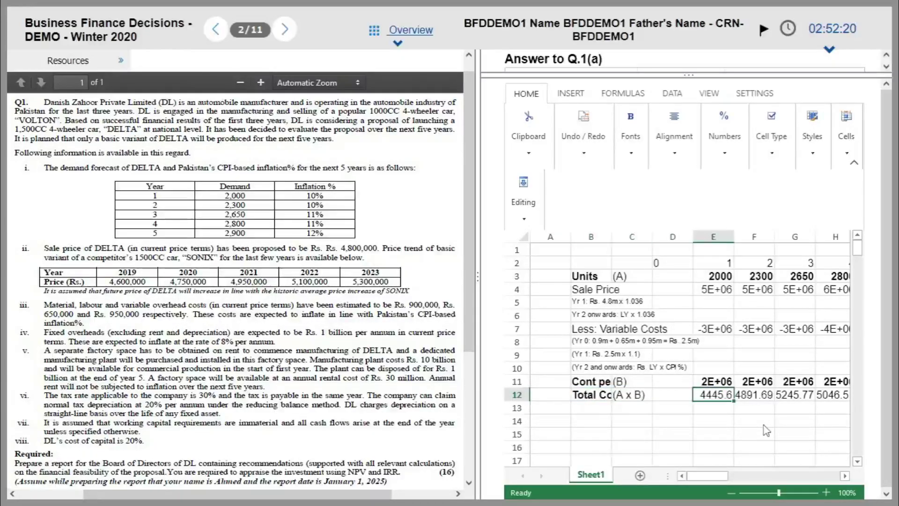
# Check the total contribution amounts for years 1 to 5 in row 12.
pyautogui.press('Left')
pyautogui.press('Left')
pyautogui.press('Down')
pyautogui.press('Up')
pyautogui.press('Right')
pyautogui.press('Right')
pyautogui.press('Right')
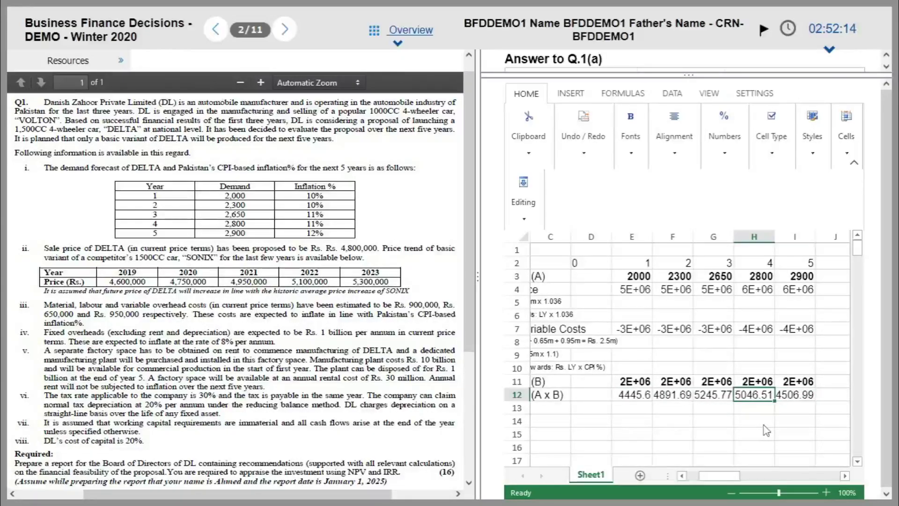
pyautogui.press('Left')
pyautogui.press('Left')
pyautogui.press('Left')
pyautogui.press('Left')
pyautogui.press('Left')
pyautogui.press('Left')
pyautogui.press('Left')
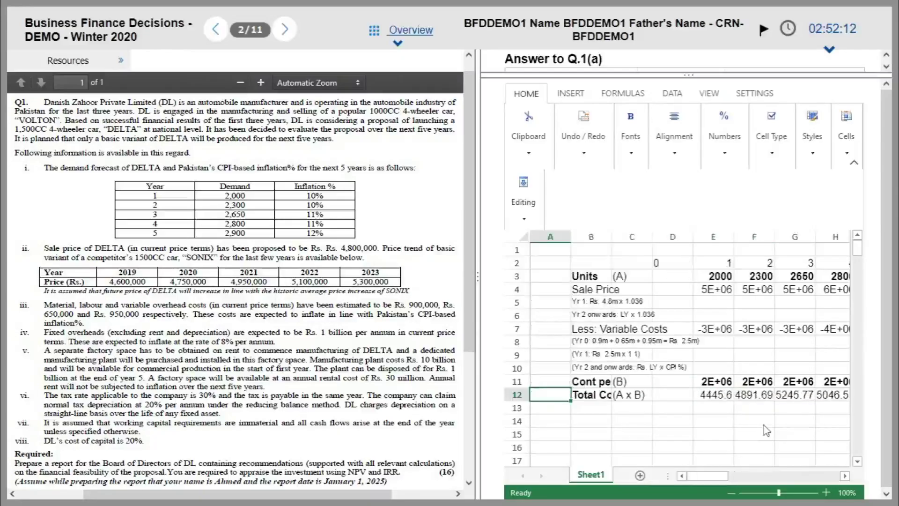
# Label B13 "Less: Fixed Overheads".
pyautogui.press('Right')
pyautogui.press('Down')
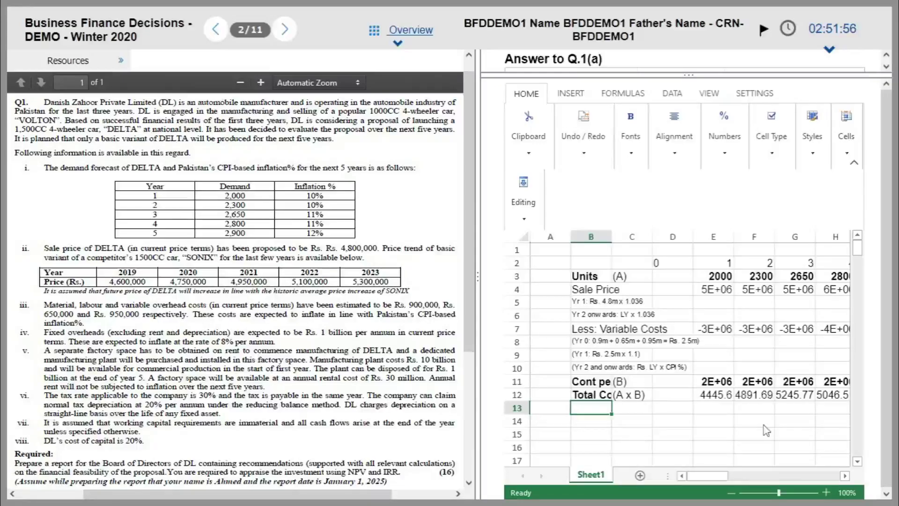
pyautogui.write('Les')
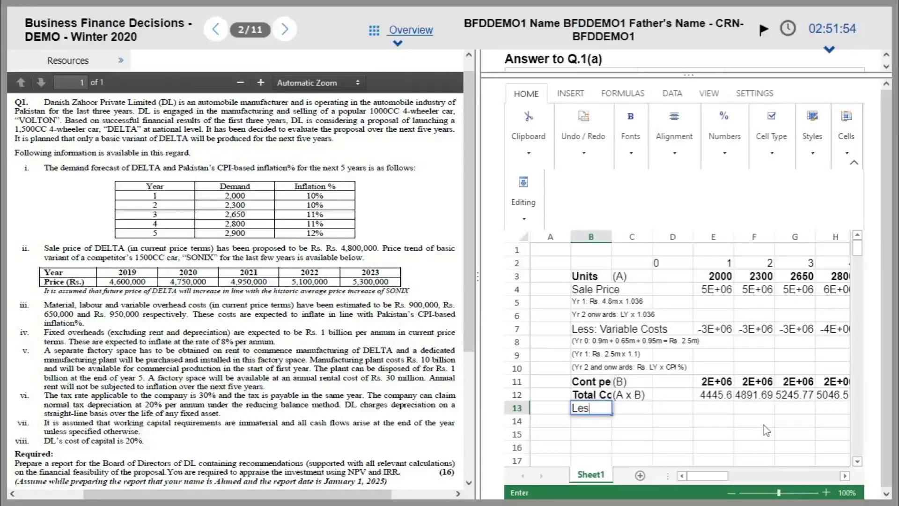
pyautogui.write('s: Fixed Ov')
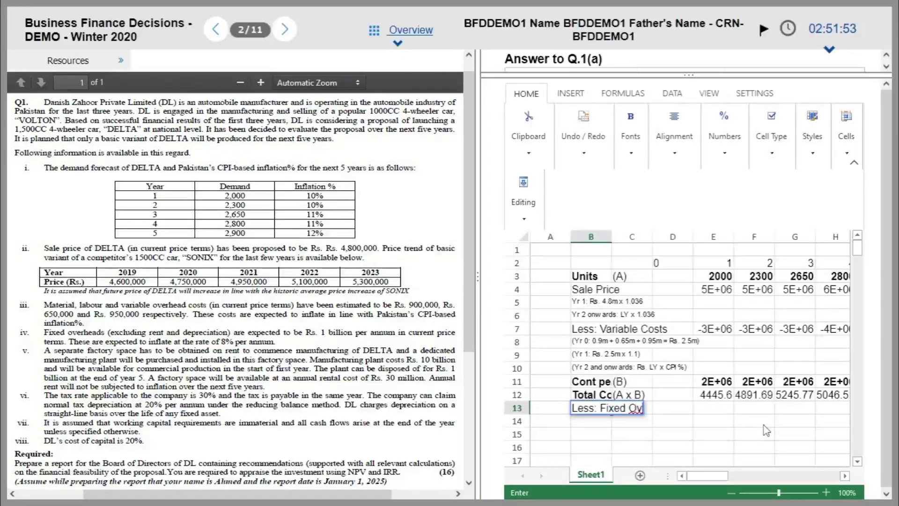
pyautogui.write('erheads')
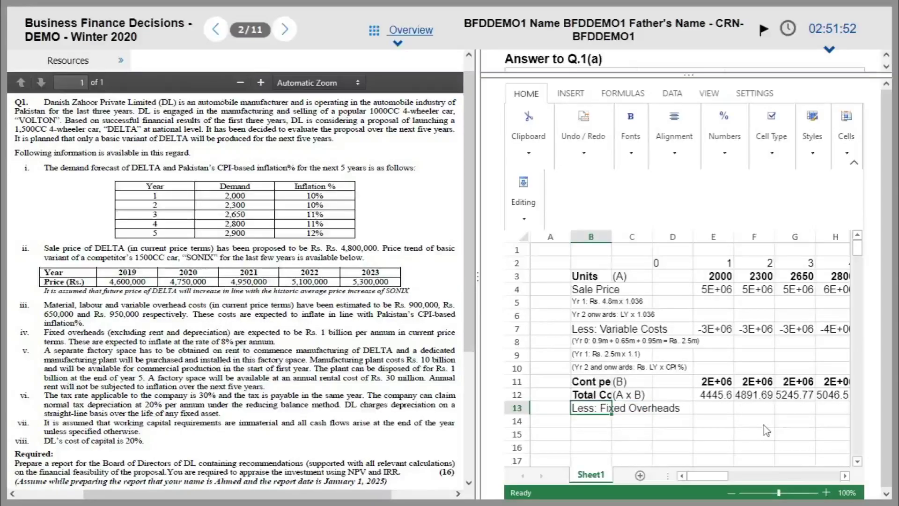
pyautogui.press('Return')
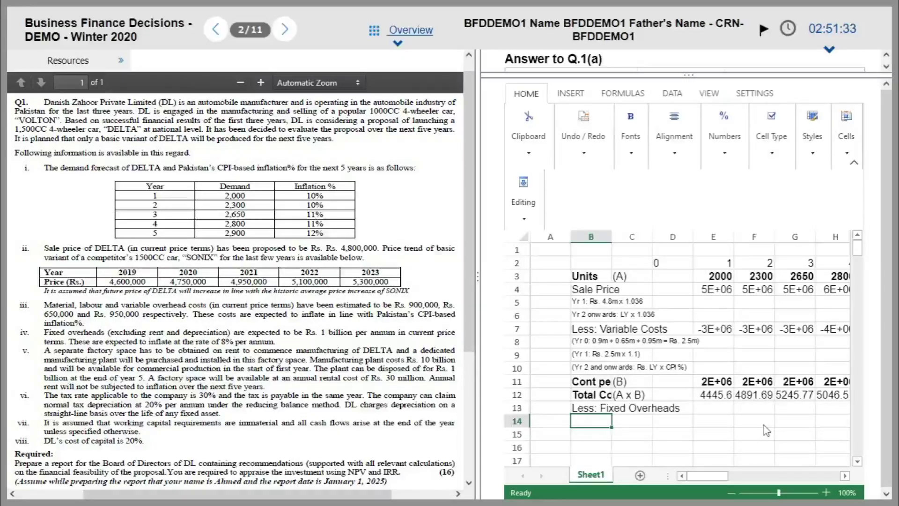
# Copy the two sale price working notes from B5:B6 into B14:B15 beneath the fixed overheads label.
pyautogui.press('Up')
pyautogui.press('Up')
pyautogui.press('Up')
pyautogui.press('Up')
pyautogui.press('Up')
pyautogui.press('Up')
pyautogui.press('Up')
pyautogui.press('Up')
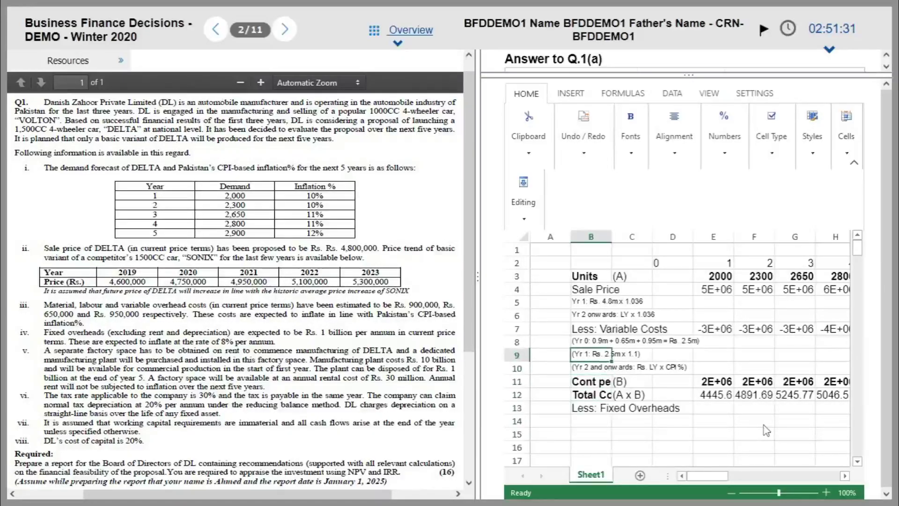
pyautogui.hotkey('shift', 'Up')
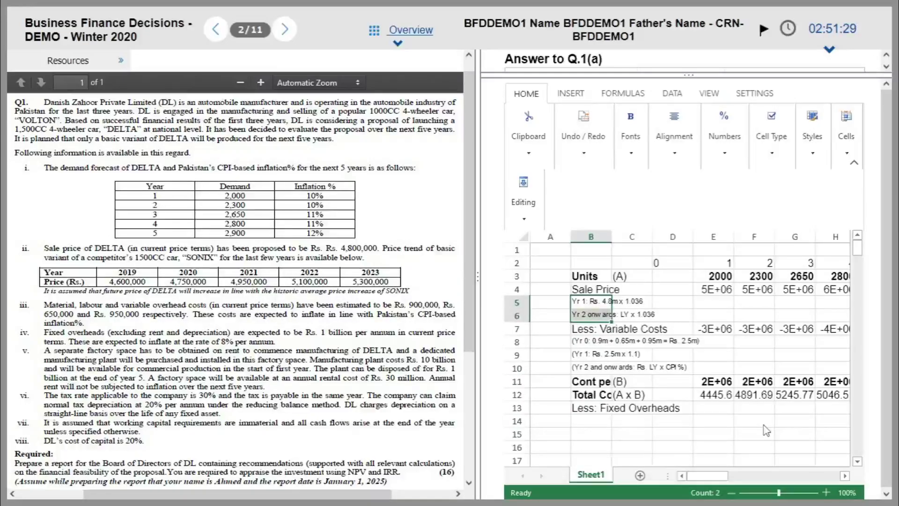
pyautogui.hotkey('ctrl', 'c')
pyautogui.press('Down')
pyautogui.press('Down')
pyautogui.press('Down')
pyautogui.press('Down')
pyautogui.press('Down')
pyautogui.press('Down')
pyautogui.press('Down')
pyautogui.press('Down')
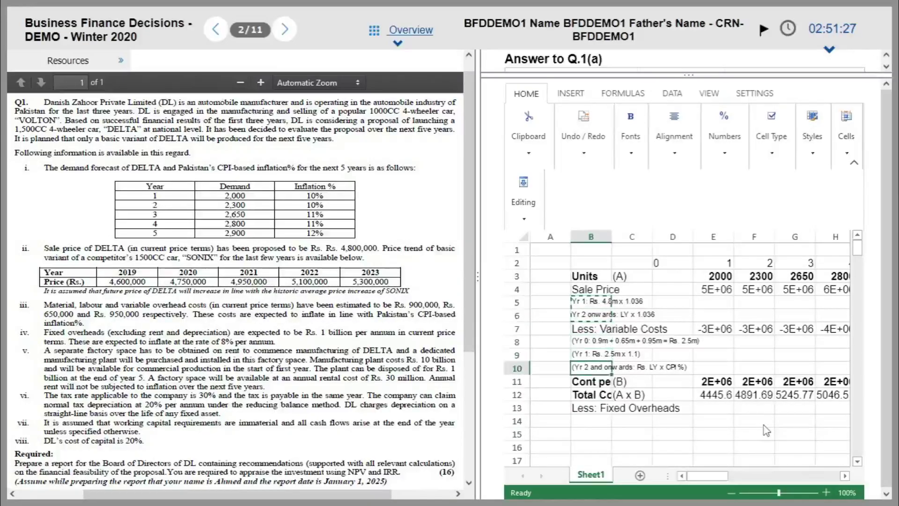
pyautogui.hotkey('ctrl', 'v')
pyautogui.hotkey('shift', 'Up')
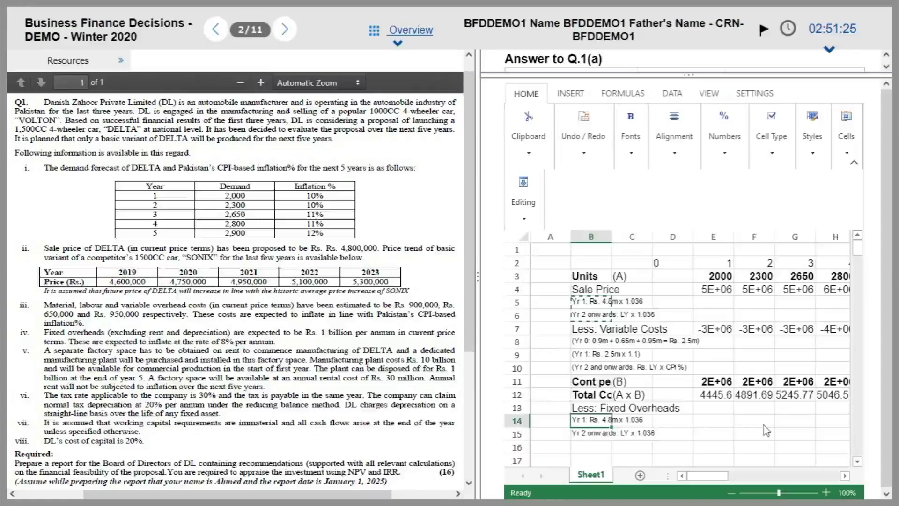
# Change the copied note in B14 to read "Yr 1: Rs. 1,000m x 1.08".
pyautogui.press('F2')
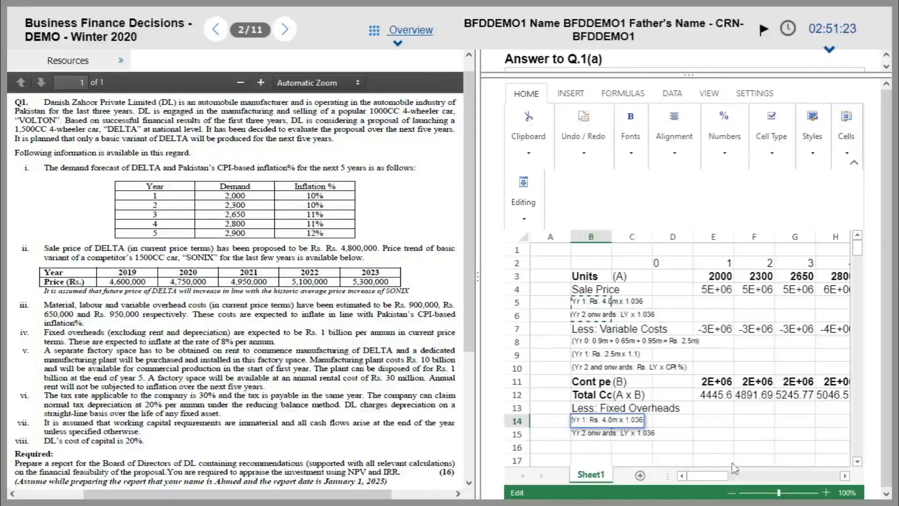
pyautogui.press('Delete')
pyautogui.press('Delete')
pyautogui.press('Delete')
pyautogui.write('1,000')
pyautogui.press('Right')
pyautogui.press('Right')
pyautogui.press('Right')
pyautogui.press('Right')
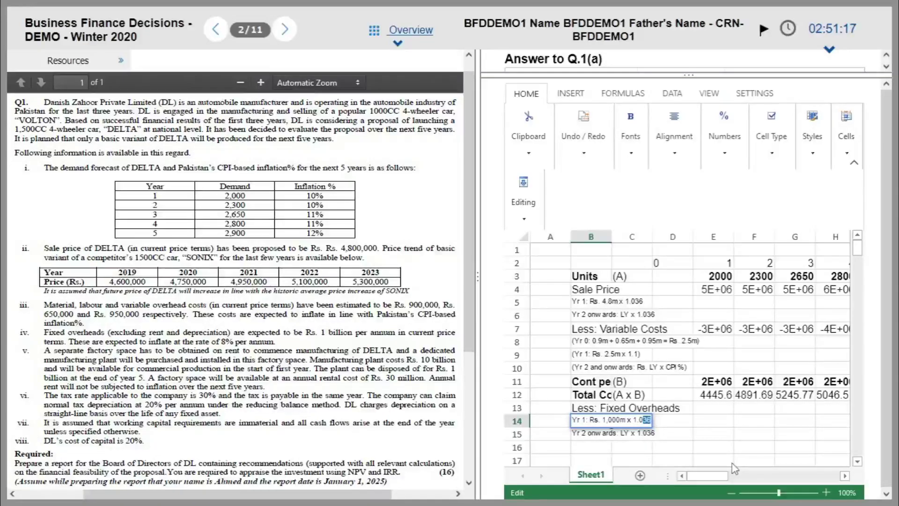
pyautogui.press('Delete')
pyautogui.press('Delete')
pyautogui.write('8')
pyautogui.press('Return')
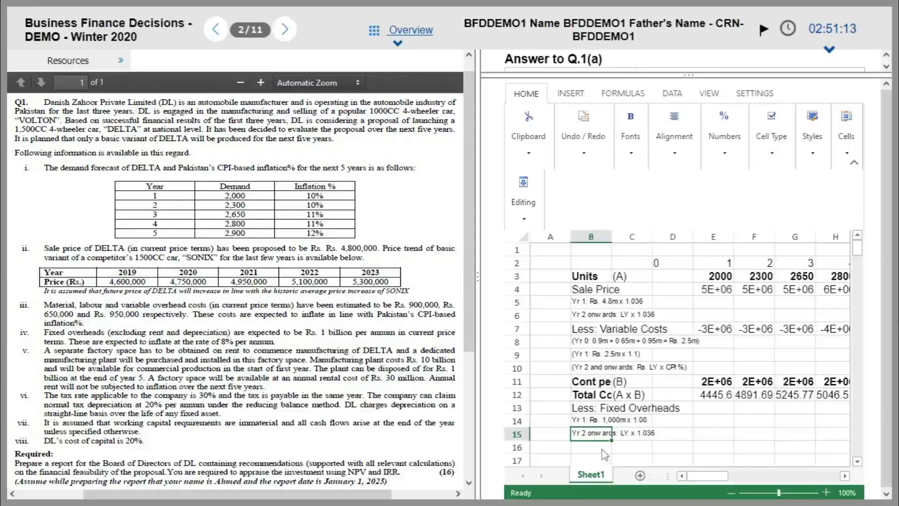
# Change the note in B15 to read "Yr 2 onwards: LY x 1.08".
pyautogui.doubleClick(595, 435)
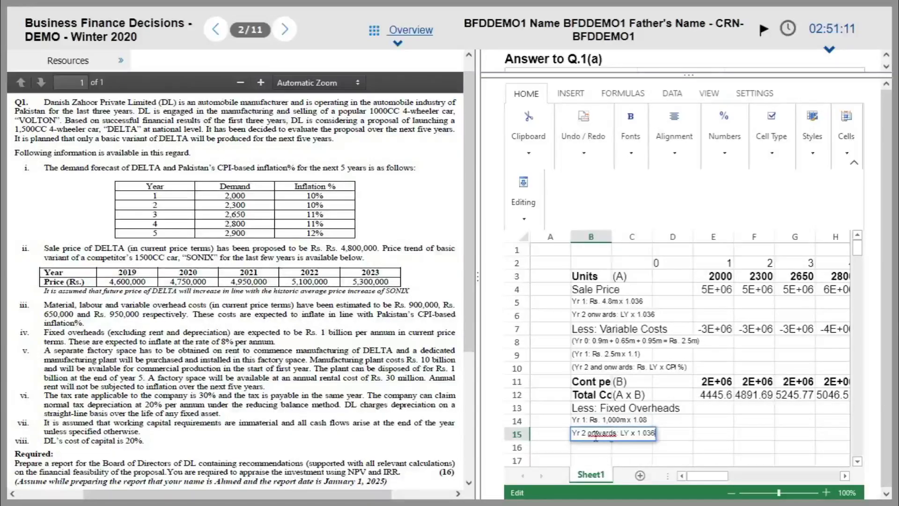
pyautogui.press('BackSpace')
pyautogui.press('BackSpace')
pyautogui.write('8')
# Calculate the Yr 1 fixed overheads in E13 with =-1000*1.08.
pyautogui.press('Up')
pyautogui.press('Up')
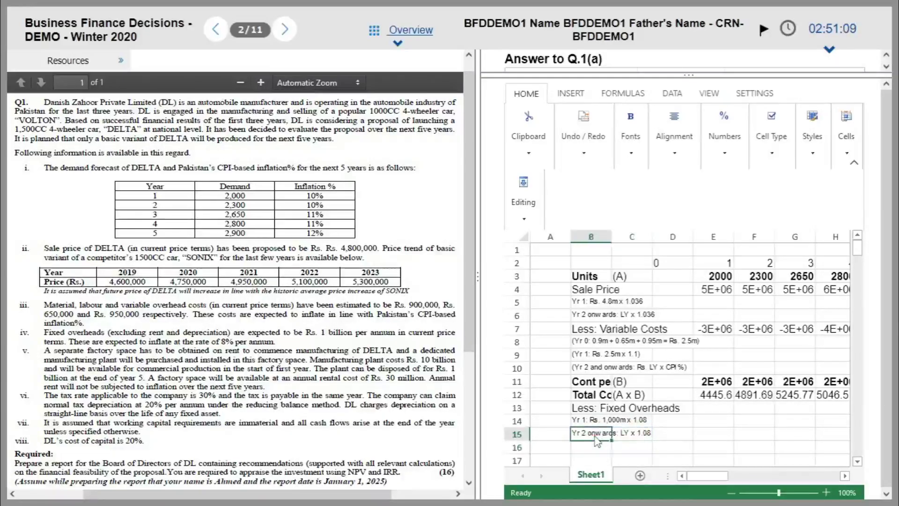
pyautogui.press('Right')
pyautogui.press('Right')
pyautogui.press('Right')
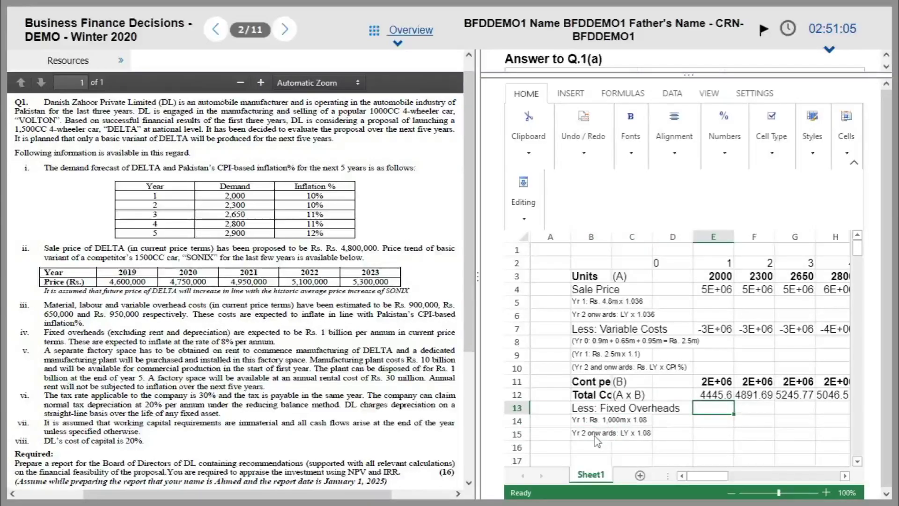
pyautogui.write('=-')
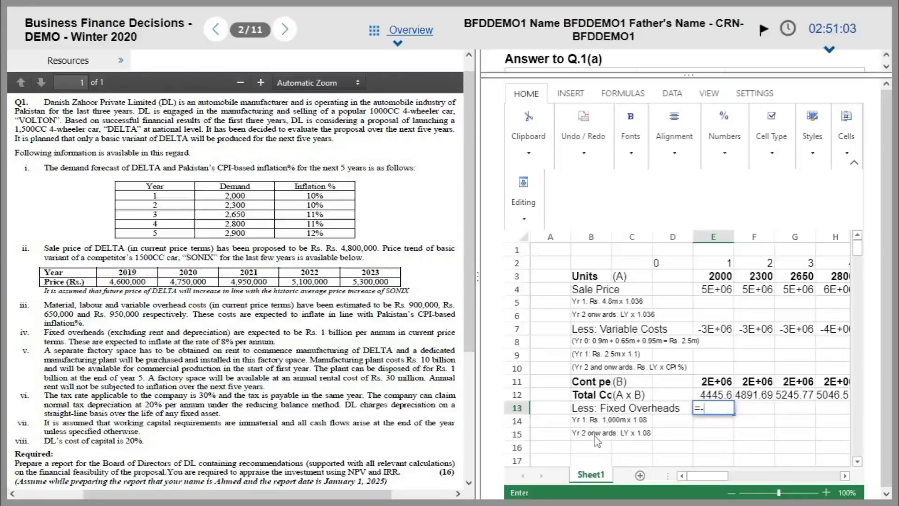
pyautogui.write('1000*1.08')
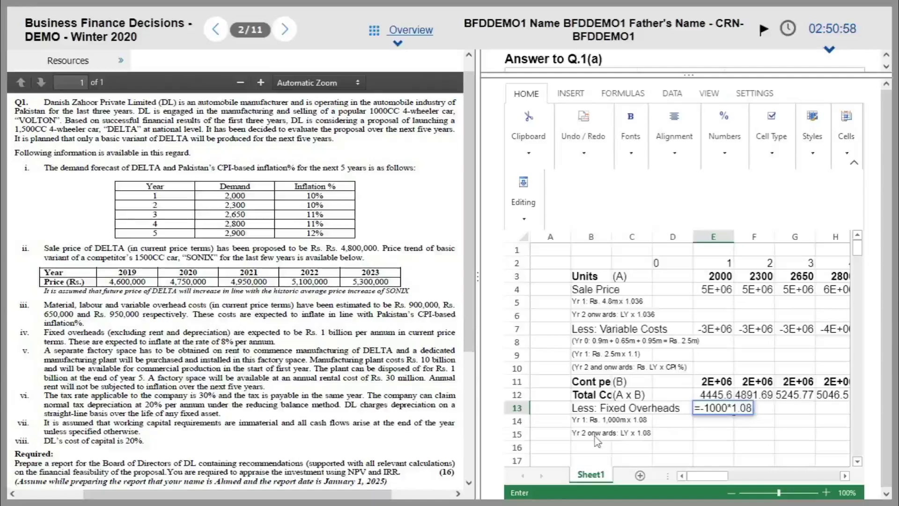
pyautogui.press('Return')
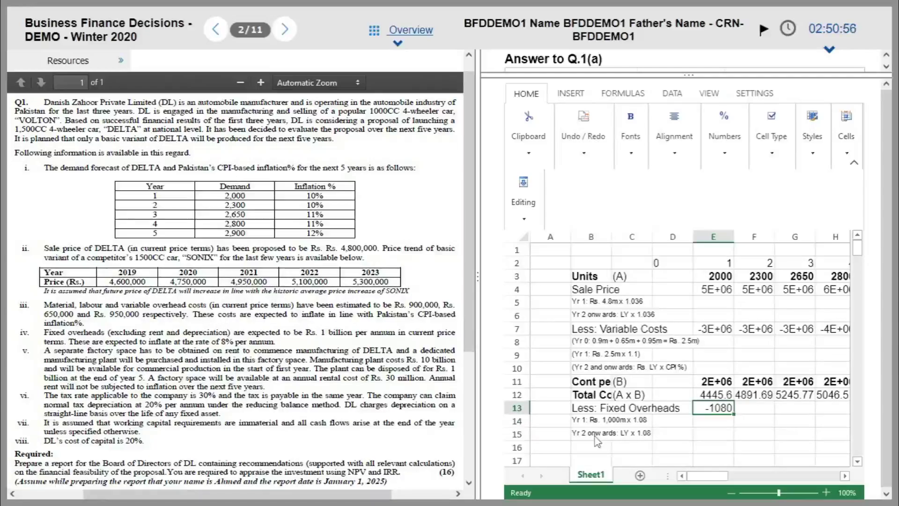
# Calculate the Yr 2 fixed overheads in F13 with =E13*1.08.
pyautogui.press('Right')
pyautogui.write('=')
pyautogui.press('Left')
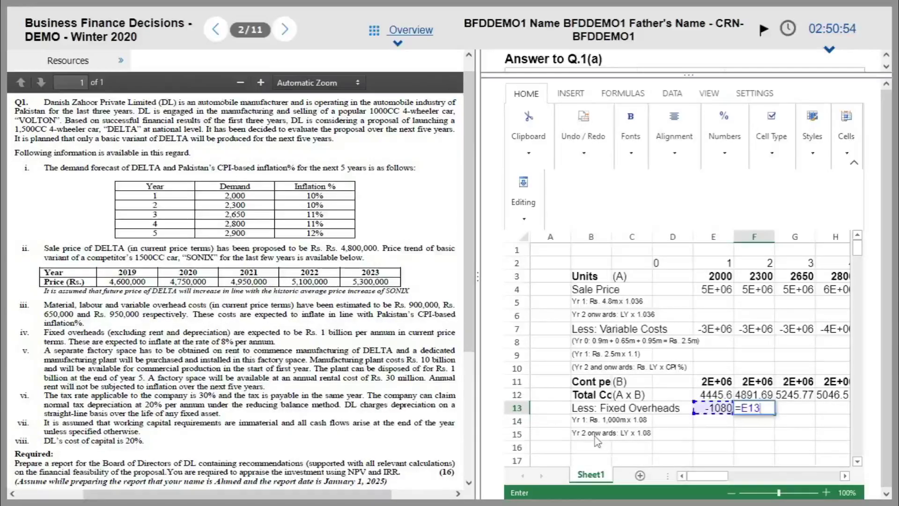
pyautogui.write('*1.08')
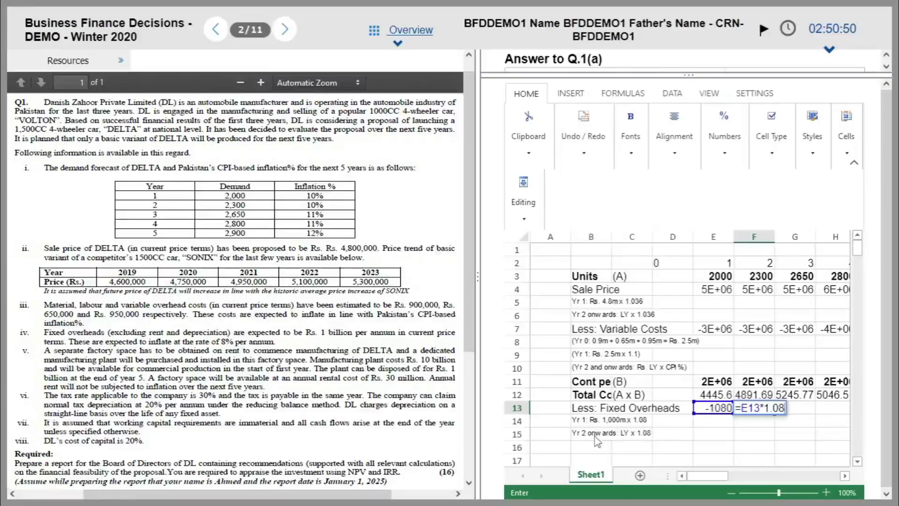
pyautogui.press('Return')
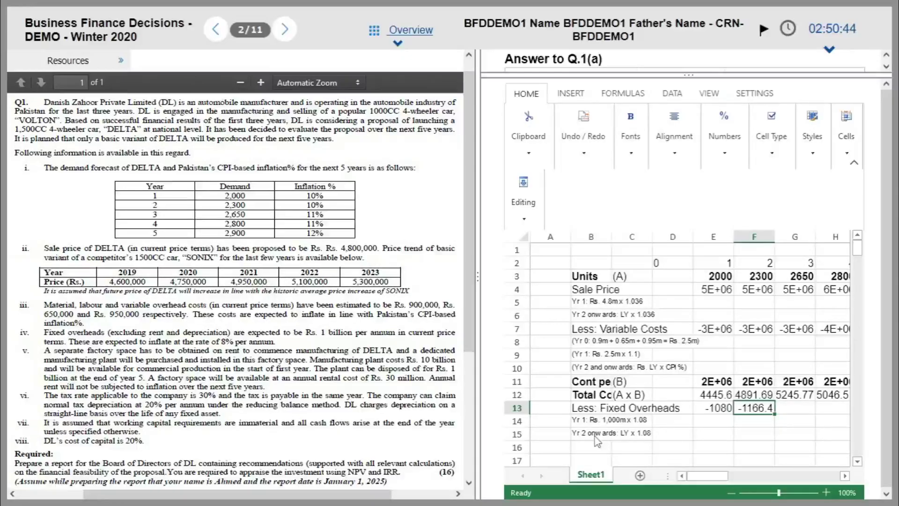
# Copy the fixed overheads formula from F13 across G13:I13 for years 3 to 5.
pyautogui.hotkey('ctrl', 'c')
pyautogui.press('Right')
pyautogui.hotkey('shift', 'Right')
pyautogui.hotkey('shift', 'Right')
pyautogui.hotkey('ctrl', 'v')
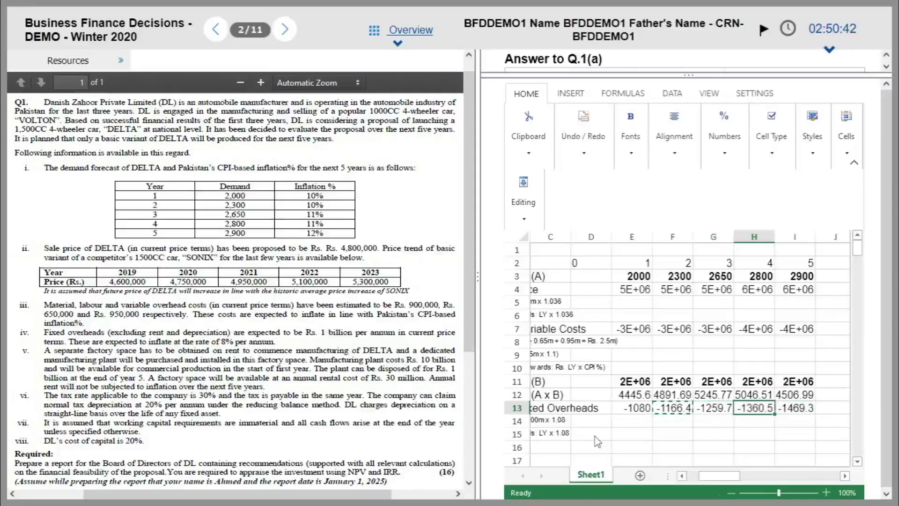
# Review the fixed overhead figures across the years in row 13.
pyautogui.press('Left')
pyautogui.press('Left')
pyautogui.press('Left')
pyautogui.press('Left')
pyautogui.press('Left')
pyautogui.press('Left')
pyautogui.press('Right')
pyautogui.press('Right')
pyautogui.press('Right')
pyautogui.press('Right')
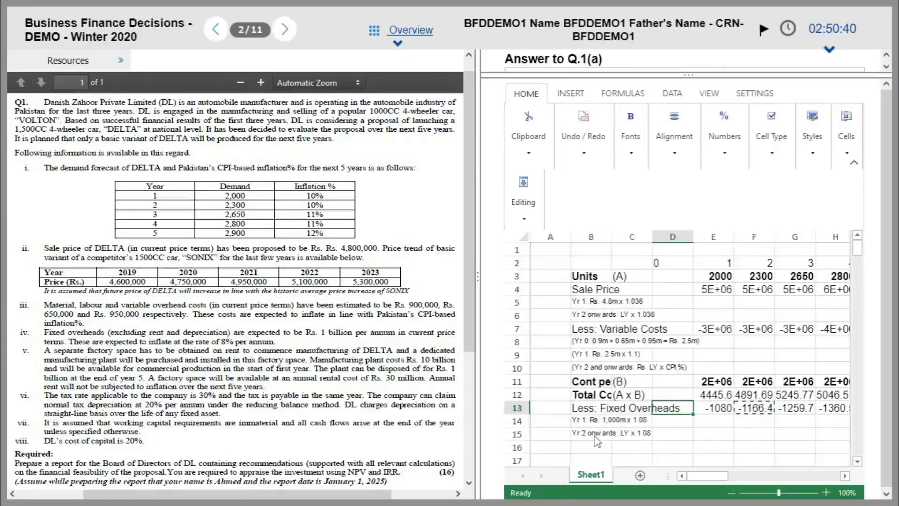
pyautogui.click(684, 391)
pyautogui.click(723, 358)
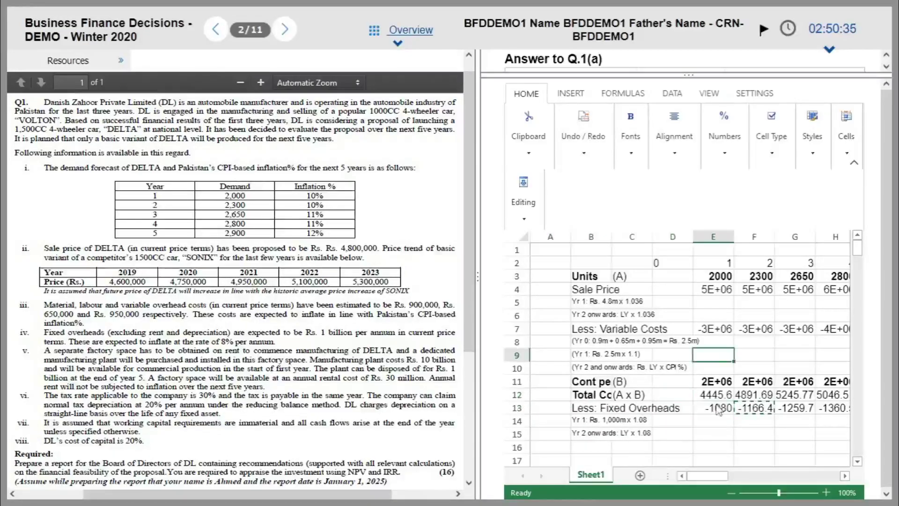
pyautogui.click(716, 405)
# Copy the "Less: Fixed Overheads" label from B13 into B16.
pyautogui.press('Down')
pyautogui.press('Down')
pyautogui.press('Down')
pyautogui.press('Left')
pyautogui.press('Left')
pyautogui.press('Left')
pyautogui.press('Down')
pyautogui.press('Down')
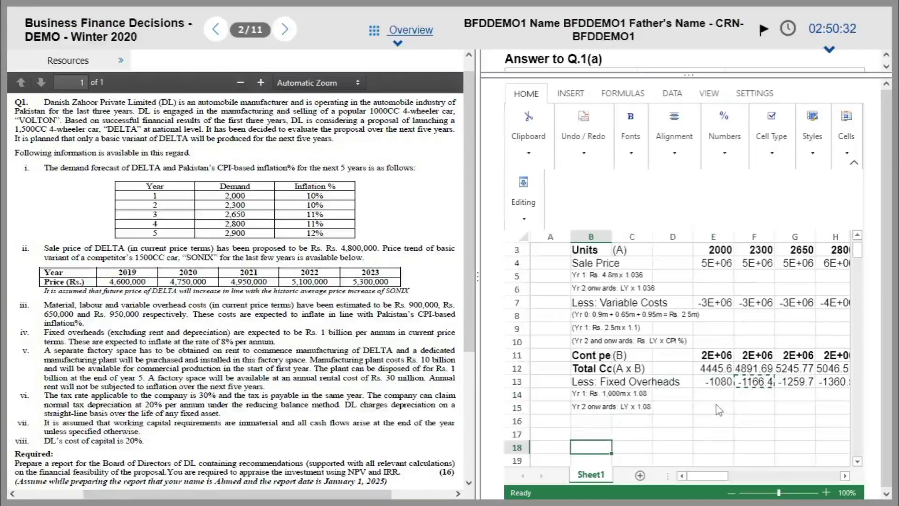
pyautogui.press('Up')
pyautogui.press('Up')
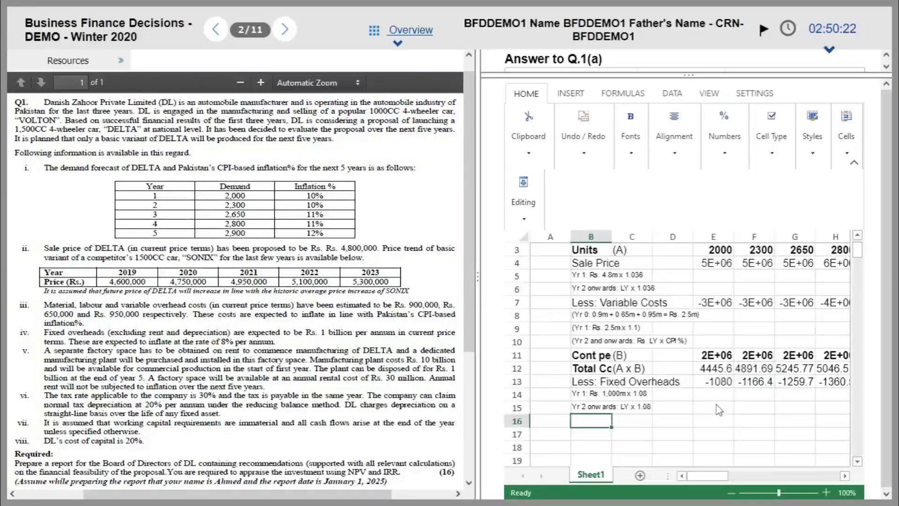
pyautogui.press('Up')
pyautogui.press('Up')
pyautogui.press('Up')
pyautogui.hotkey('ctrl', 'c')
pyautogui.press('Down')
pyautogui.press('Down')
pyautogui.press('Down')
pyautogui.hotkey('ctrl', 'v')
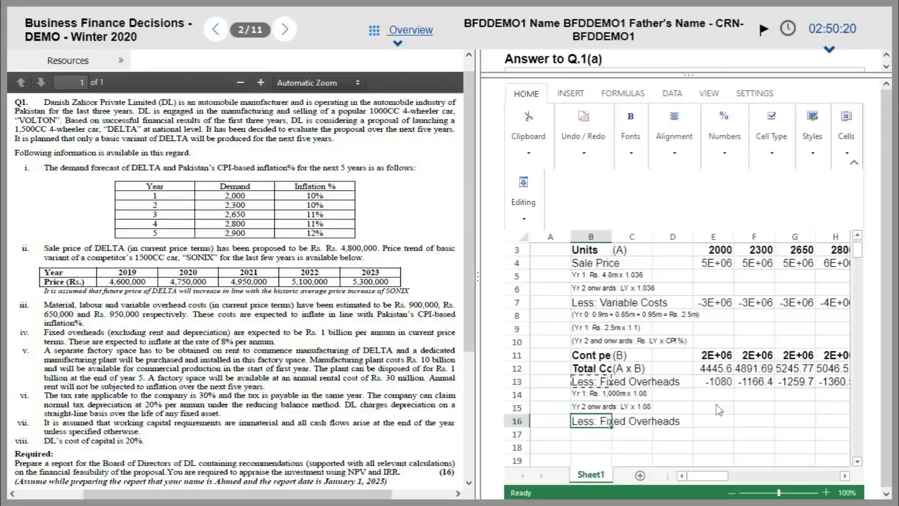
# Change the copied label in B16 to "Less: Annual Rental".
pyautogui.doubleClick(593, 423)
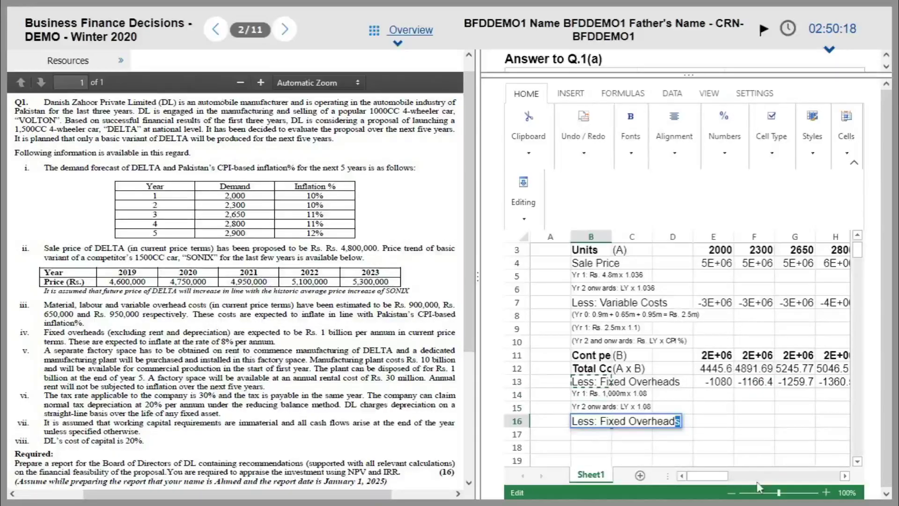
pyautogui.hotkey('shift', 'Left')
pyautogui.hotkey('shift', 'Left')
pyautogui.hotkey('shift', 'Left')
pyautogui.hotkey('shift', 'Left')
pyautogui.hotkey('shift', 'Left')
pyautogui.hotkey('shift', 'Left')
pyautogui.hotkey('shift', 'Left')
pyautogui.hotkey('shift', 'Left')
pyautogui.hotkey('shift', 'Left')
pyautogui.hotkey('shift', 'Left')
pyautogui.hotkey('shift', 'Left')
pyautogui.hotkey('shift', 'Left')
pyautogui.hotkey('shift', 'Left')
pyautogui.hotkey('shift', 'Left')
pyautogui.hotkey('shift', 'Left')
pyautogui.write('Annu')
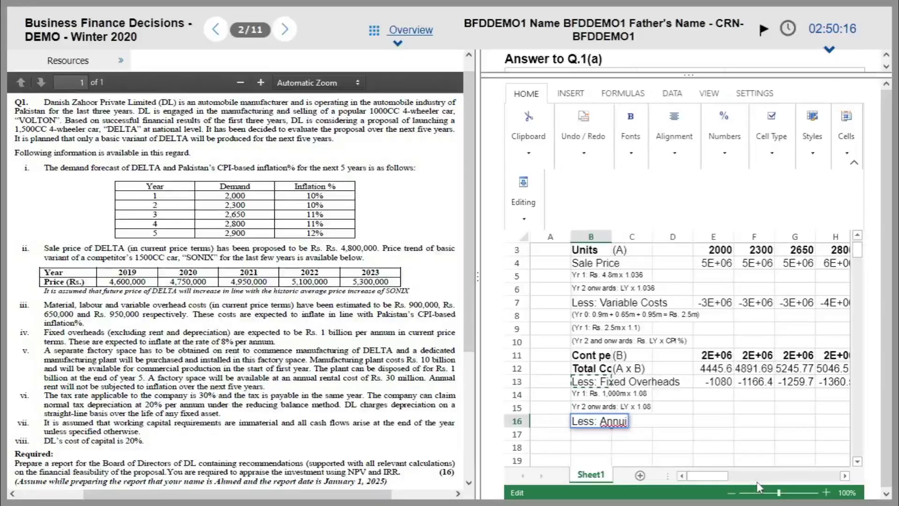
pyautogui.write('al Rental')
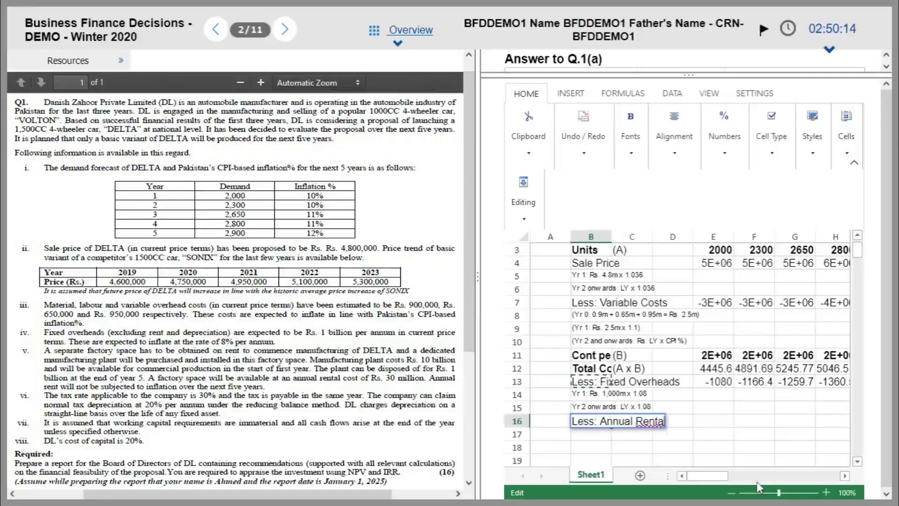
pyautogui.press('Return')
# Enter -30 in E16 as the Yr 1 annual rental.
pyautogui.press('Up')
pyautogui.press('Right')
pyautogui.press('Right')
pyautogui.press('Right')
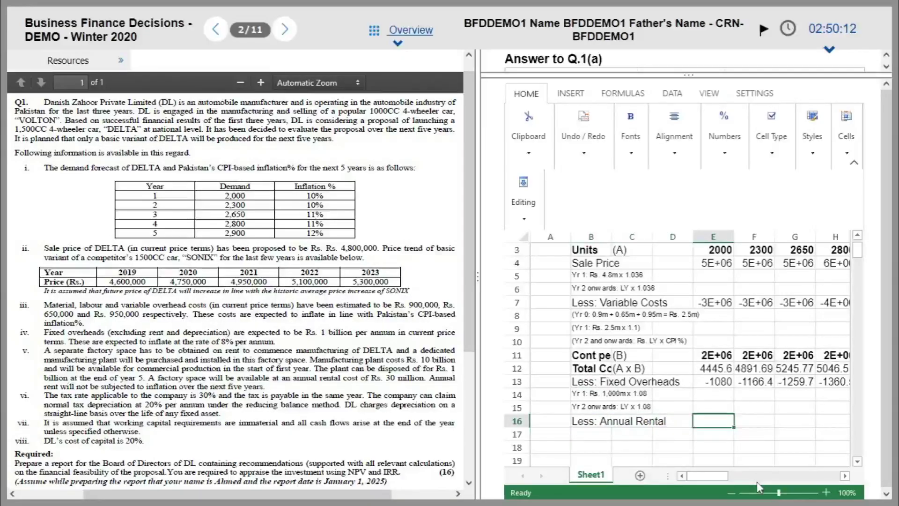
pyautogui.write('-30')
pyautogui.press('Return')
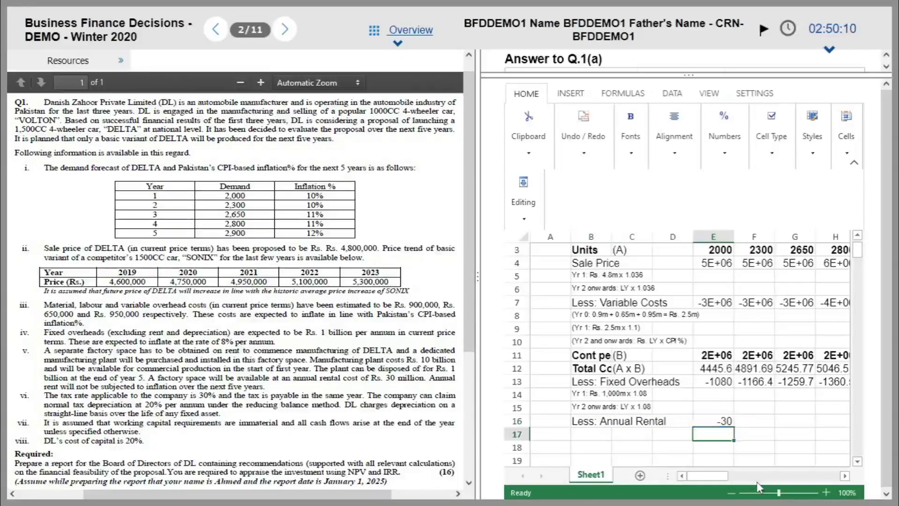
pyautogui.press('Up')
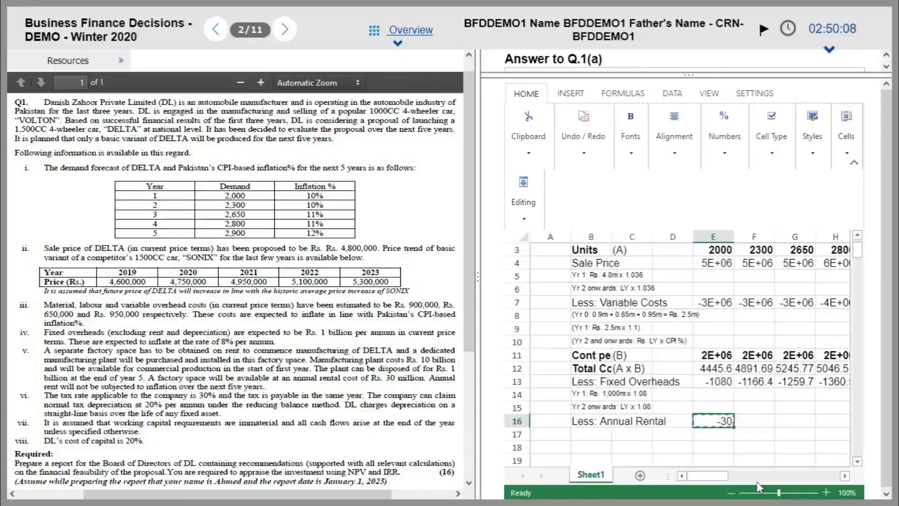
# Copy the -30 annual rental from E16 across F16:I16 for the remaining years.
pyautogui.press('Right')
pyautogui.hotkey('shift', 'Right')
pyautogui.hotkey('shift', 'Right')
pyautogui.hotkey('shift', 'Right')
pyautogui.hotkey('ctrl', 'v')
pyautogui.press('Left')
pyautogui.press('Left')
pyautogui.press('Left')
pyautogui.press('Left')
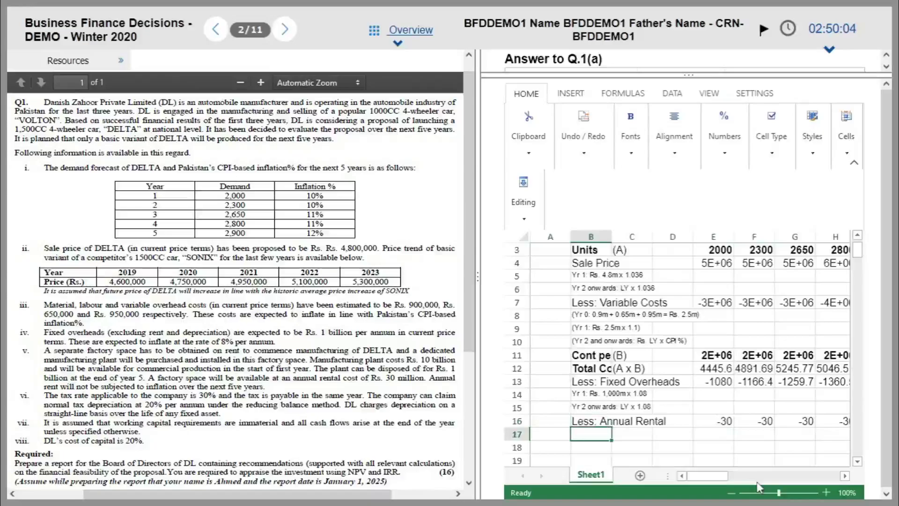
# Copy the "Total Contribution (Rs. in mill)" label from B12 into B17.
pyautogui.press('Right')
pyautogui.press('Right')
pyautogui.press('Right')
pyautogui.press('Down')
pyautogui.press('Left')
pyautogui.press('Left')
pyautogui.press('Left')
pyautogui.press('Up')
pyautogui.press('Up')
pyautogui.press('Up')
pyautogui.press('Up')
pyautogui.press('Up')
pyautogui.hotkey('ctrl', 'c')
pyautogui.press('Down')
pyautogui.press('Down')
pyautogui.press('Down')
pyautogui.press('Down')
pyautogui.press('Down')
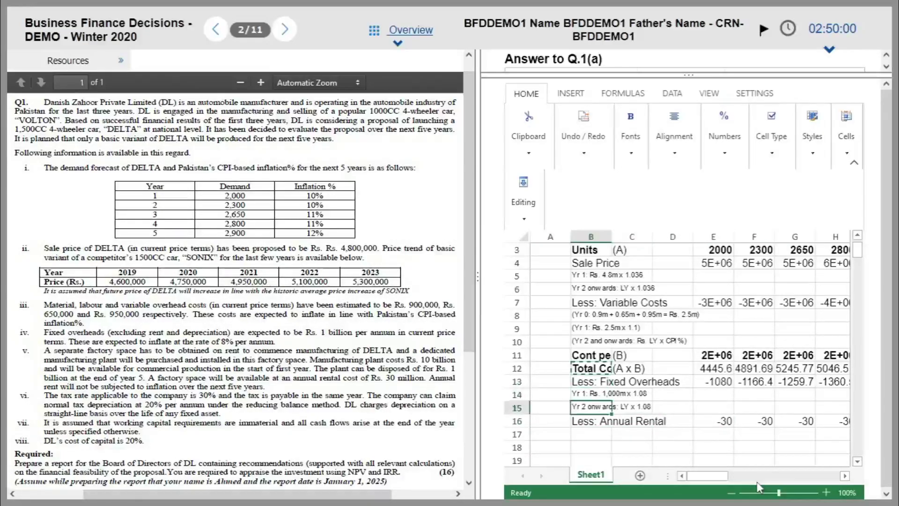
pyautogui.hotkey('ctrl', 'v')
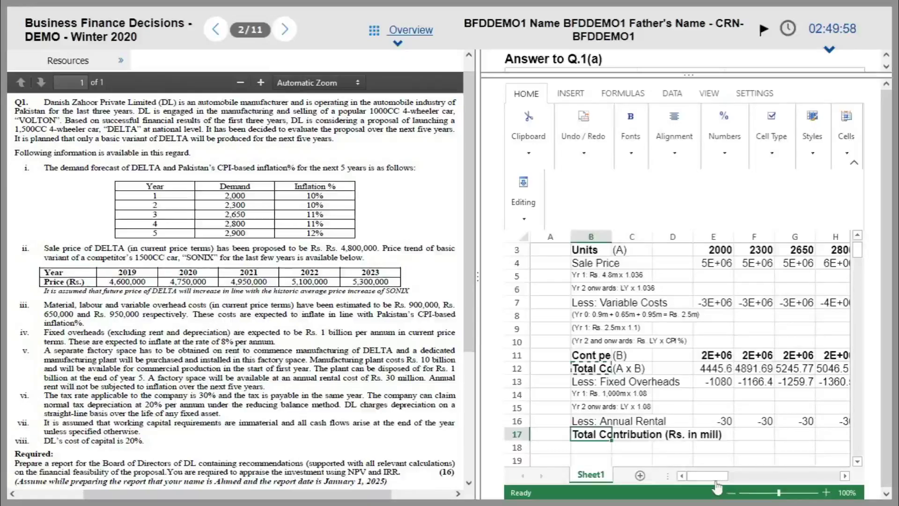
# Change the copied label in B17 to "Net Operating CF before tax (Rs. in mill)".
pyautogui.doubleClick(598, 435)
pyautogui.press('Home')
pyautogui.write('Net Operati')
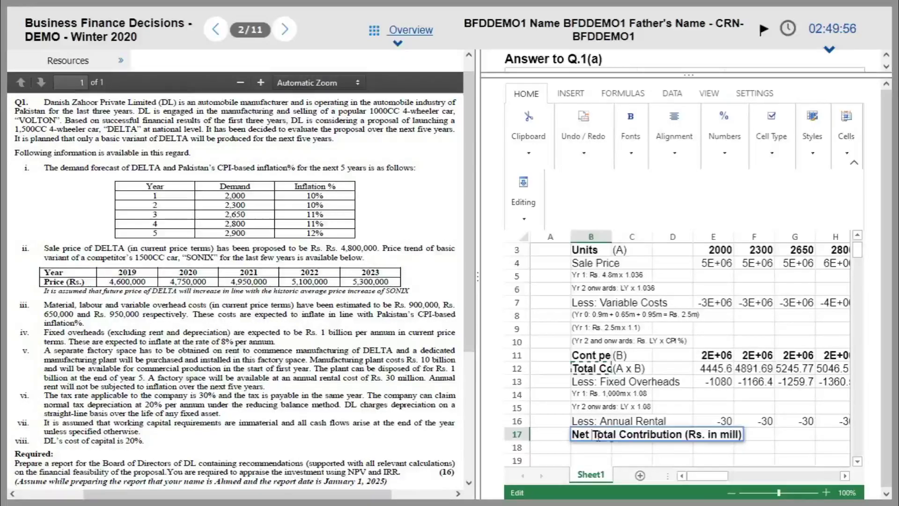
pyautogui.write('ng CF b')
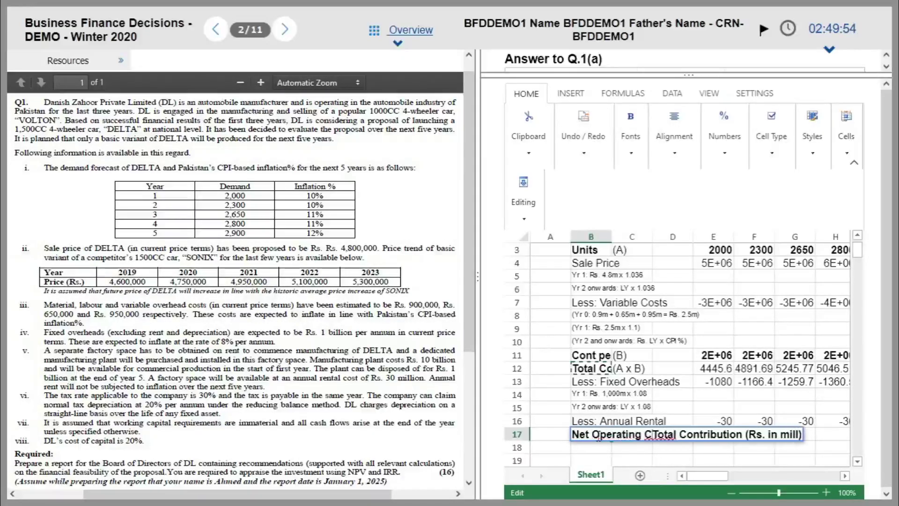
pyautogui.write('efore tax')
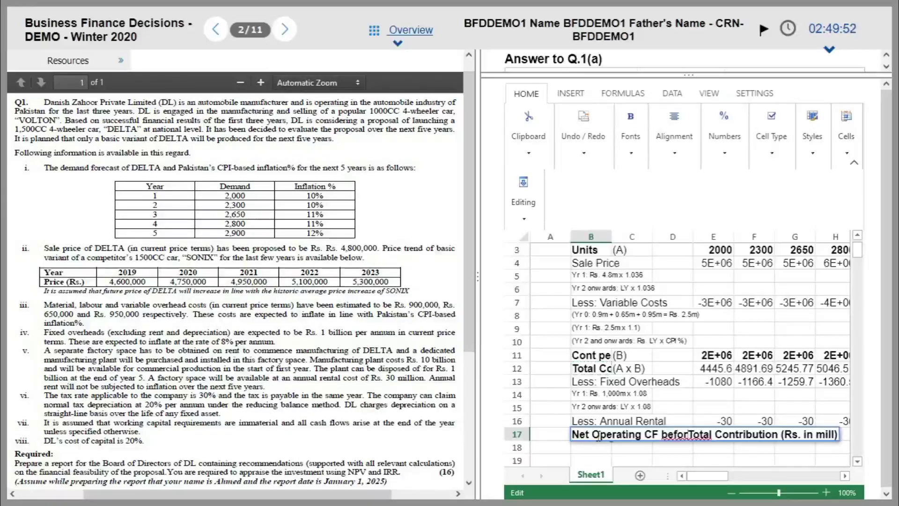
pyautogui.hotkey('shift', 'End')
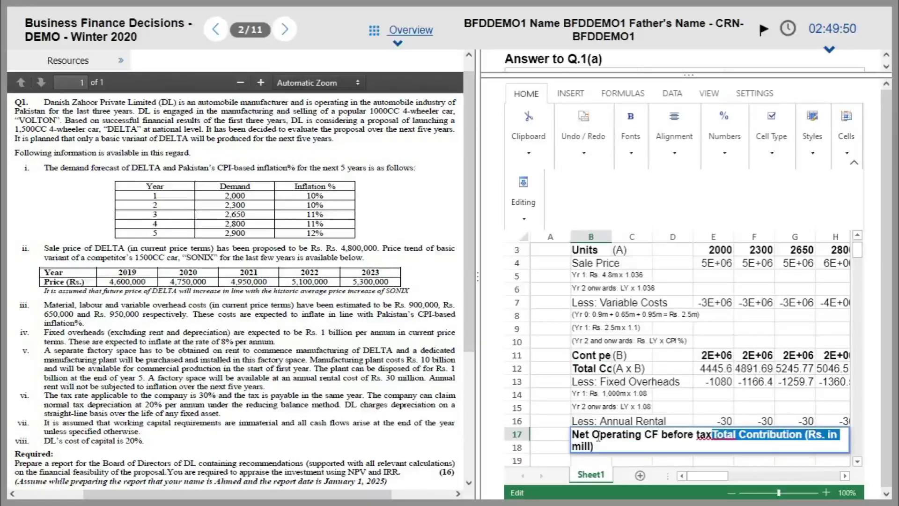
pyautogui.hotkey('shift', 'Left')
pyautogui.hotkey('shift', 'Left')
pyautogui.hotkey('shift', 'Left')
pyautogui.hotkey('shift', 'Left')
pyautogui.hotkey('shift', 'Left')
pyautogui.hotkey('shift', 'Left')
pyautogui.hotkey('shift', 'Left')
pyautogui.hotkey('shift', 'Left')
pyautogui.press('Delete')
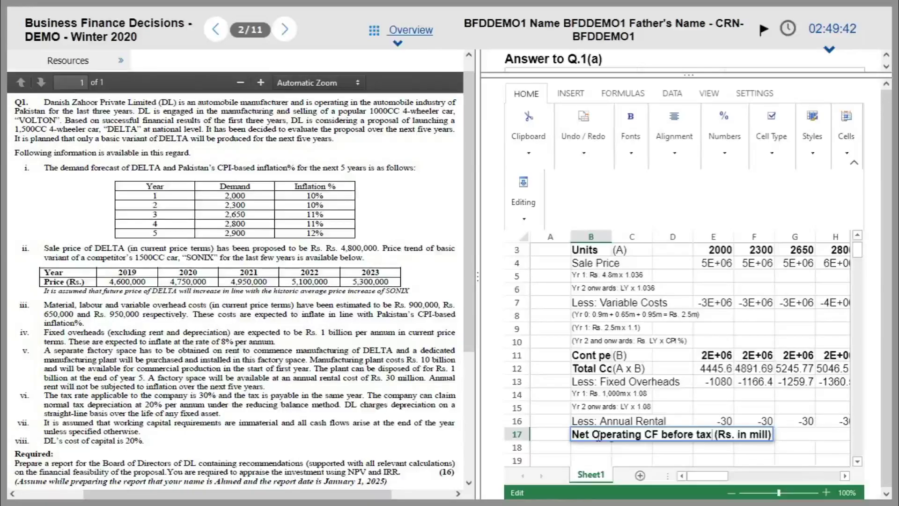
pyautogui.click(599, 439)
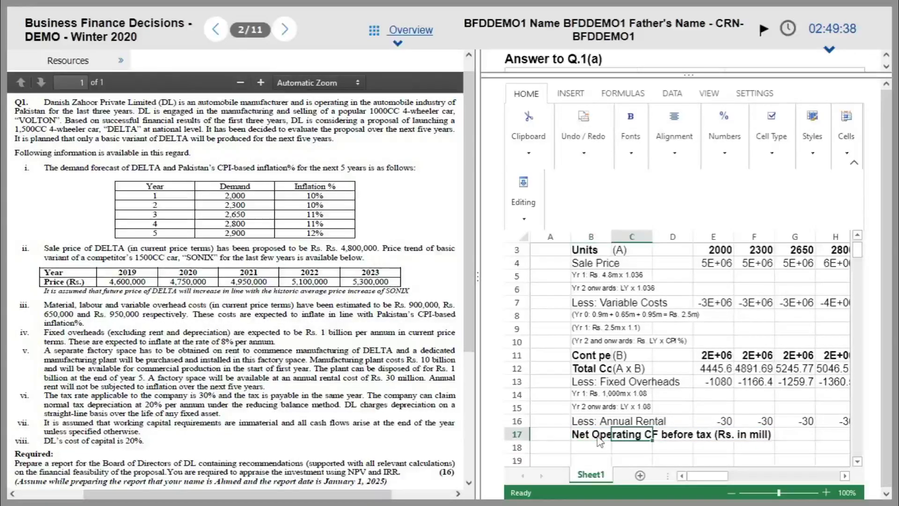
# Move the "(Rs. in mill)" part of the B17 label into B18 below it.
pyautogui.doubleClick(599, 441)
pyautogui.hotkey('shift', 'Left')
pyautogui.hotkey('shift', 'Left')
pyautogui.hotkey('shift', 'Left')
pyautogui.hotkey('shift', 'Left')
pyautogui.hotkey('shift', 'Left')
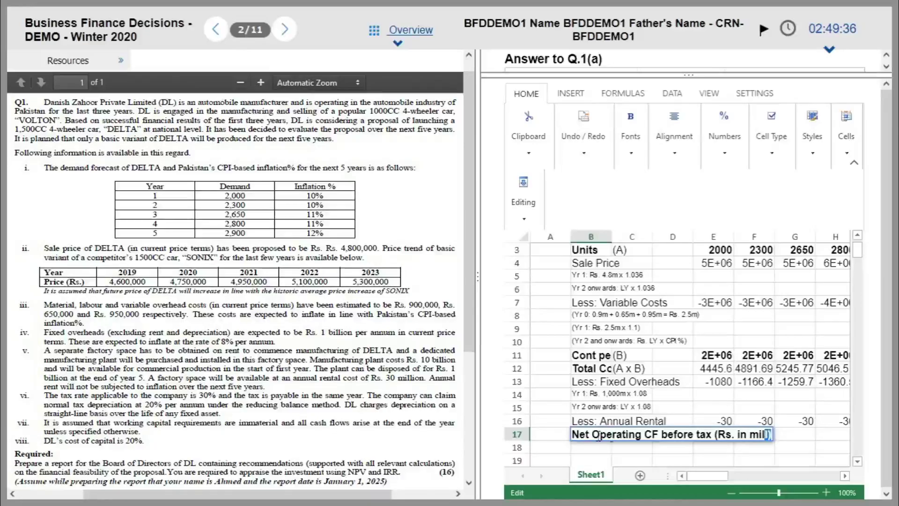
pyautogui.hotkey('shift', 'Left')
pyautogui.hotkey('shift', 'Left')
pyautogui.hotkey('shift', 'Left')
pyautogui.hotkey('shift', 'Left')
pyautogui.hotkey('shift', 'Left')
pyautogui.hotkey('shift', 'Left')
pyautogui.hotkey('shift', 'Left')
pyautogui.hotkey('shift', 'Left')
pyautogui.hotkey('shift', 'Left')
pyautogui.press('BackSpace')
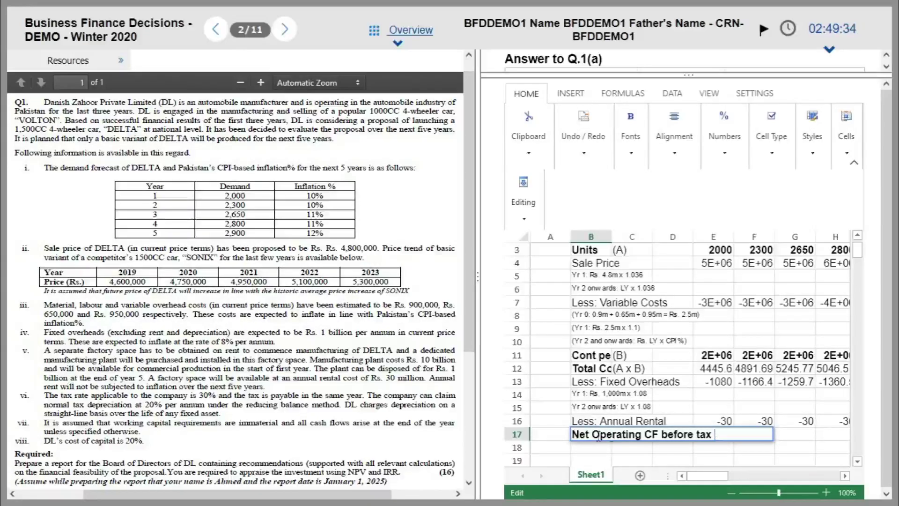
pyautogui.press('Return')
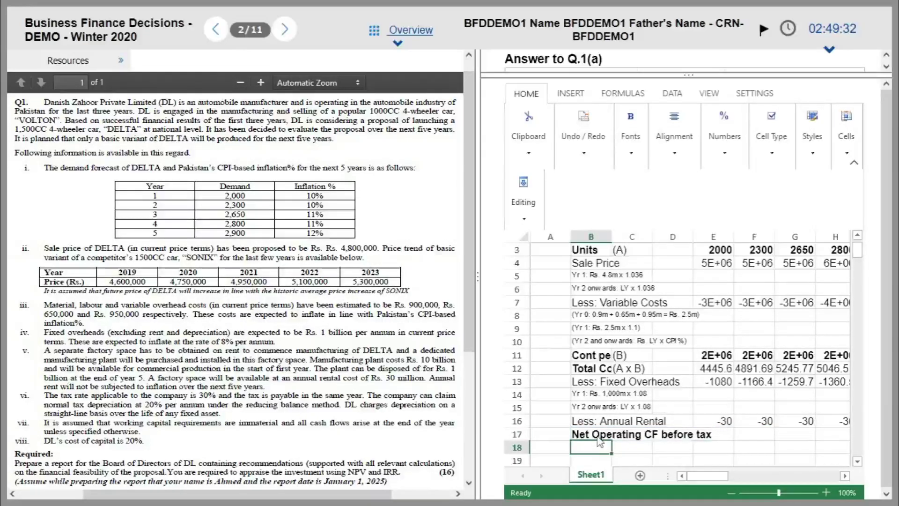
pyautogui.hotkey('ctrl', 'v')
pyautogui.press('Up')
pyautogui.press('Down')
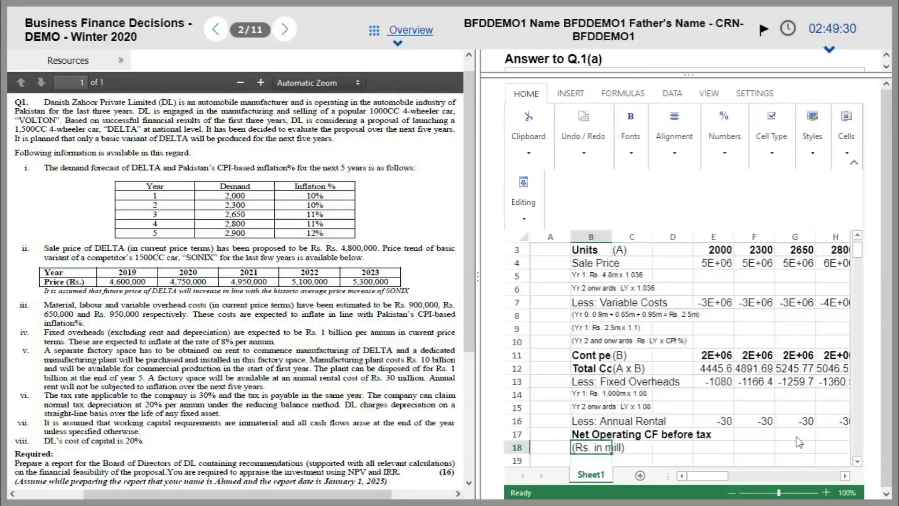
# Check the sum of the Yr 1 figures from total contribution to annual rental in E12:E16.
pyautogui.press('Up')
pyautogui.press('Right')
pyautogui.press('Right')
pyautogui.press('Left')
pyautogui.press('Left')
pyautogui.press('Right')
pyautogui.press('Right')
pyautogui.press('Right')
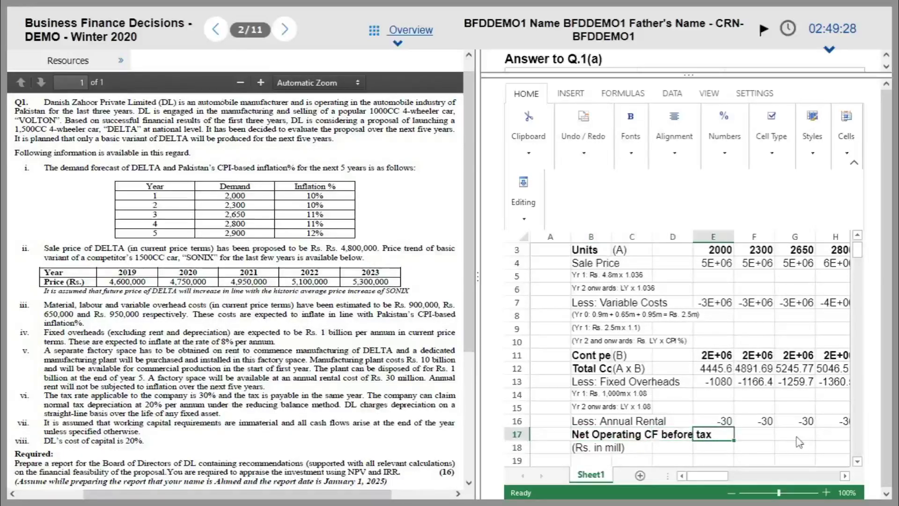
pyautogui.press('Up')
pyautogui.press('Up')
pyautogui.press('Up')
pyautogui.press('Up')
pyautogui.press('Up')
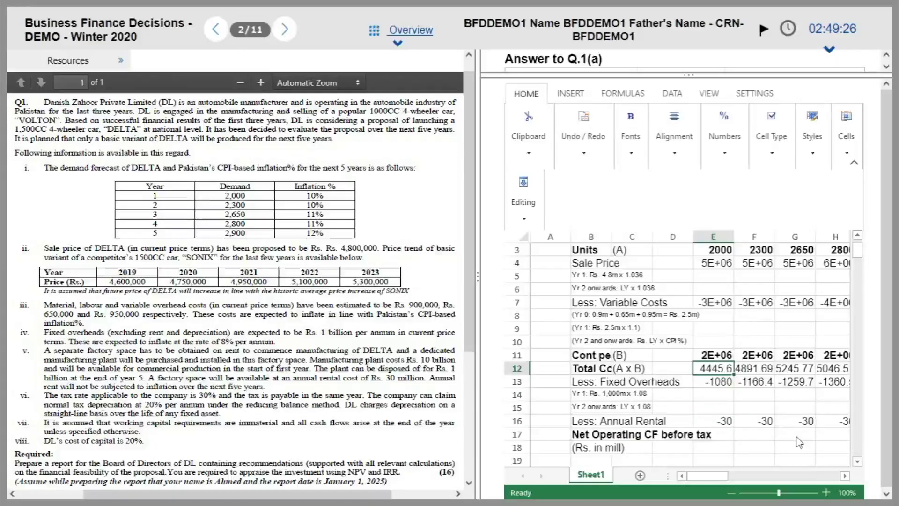
pyautogui.hotkey('shift', 'Down')
pyautogui.hotkey('shift', 'Down')
pyautogui.hotkey('shift', 'Down')
pyautogui.hotkey('shift', 'Down')
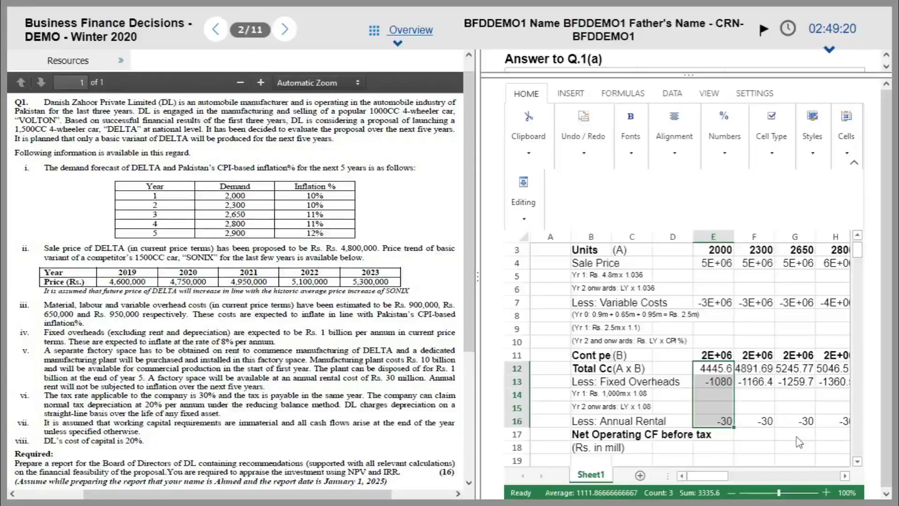
pyautogui.press('Down')
pyautogui.press('Down')
pyautogui.press('Down')
pyautogui.press('Down')
pyautogui.press('Down')
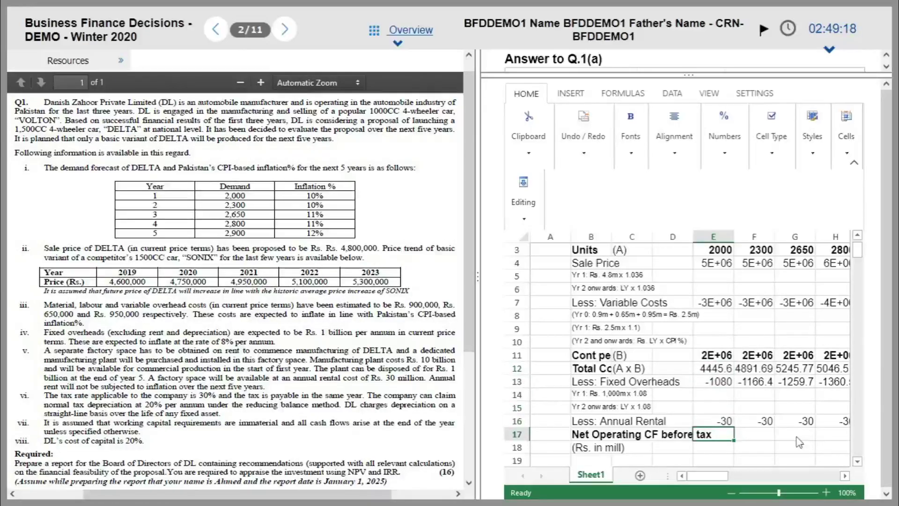
pyautogui.write('=sum')
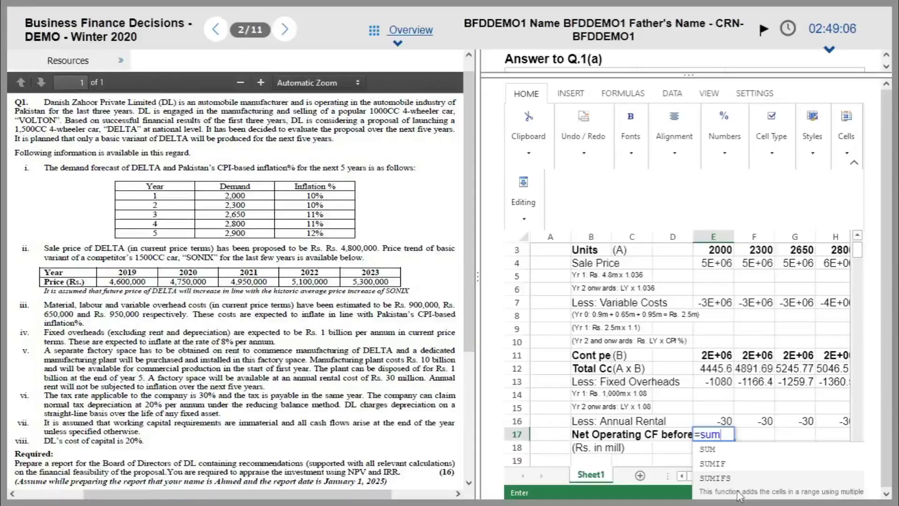
pyautogui.press('BackSpace')
pyautogui.press('BackSpace')
pyautogui.press('BackSpace')
pyautogui.write('aver')
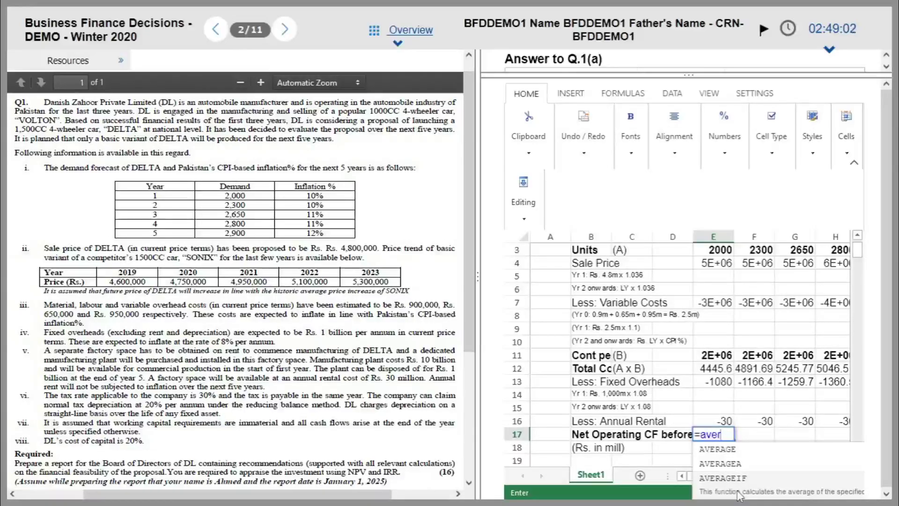
pyautogui.press('BackSpace')
pyautogui.press('BackSpace')
pyautogui.press('BackSpace')
pyautogui.press('BackSpace')
pyautogui.write('coun')
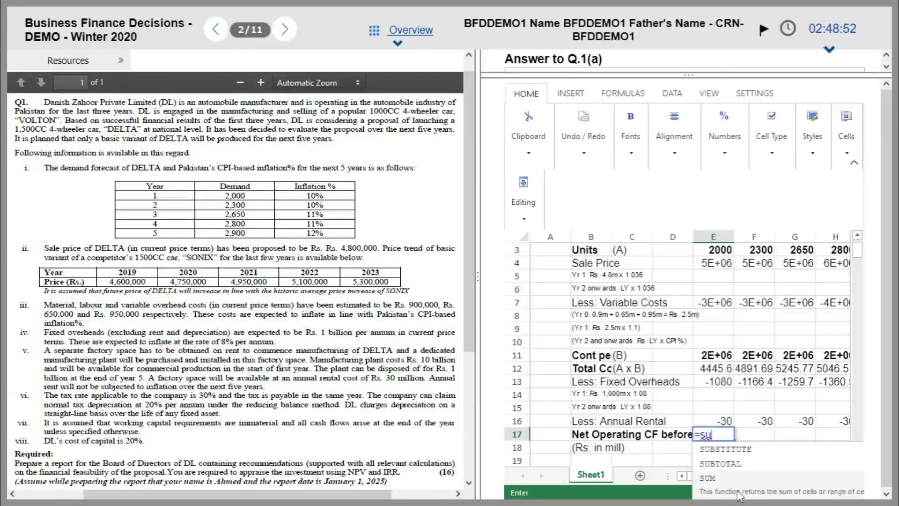
# Enter =SUM(E12:E16) in E17 as the Yr 1 net operating cash flow before tax.
pyautogui.write('(E14')
pyautogui.press('Up')
pyautogui.press('Up')
pyautogui.hotkey('shift', 'Down')
pyautogui.hotkey('shift', 'Down')
pyautogui.hotkey('shift', 'Down')
pyautogui.hotkey('shift', 'Down')
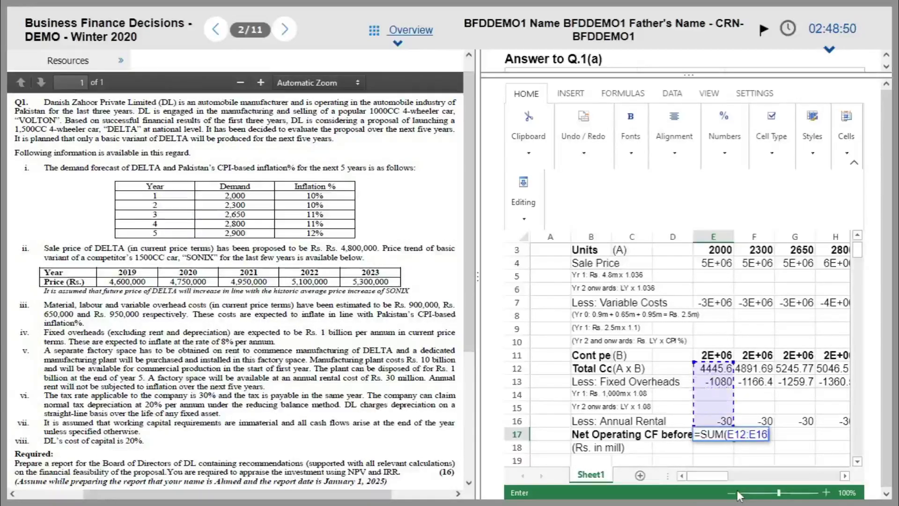
pyautogui.write(')')
pyautogui.press('Return')
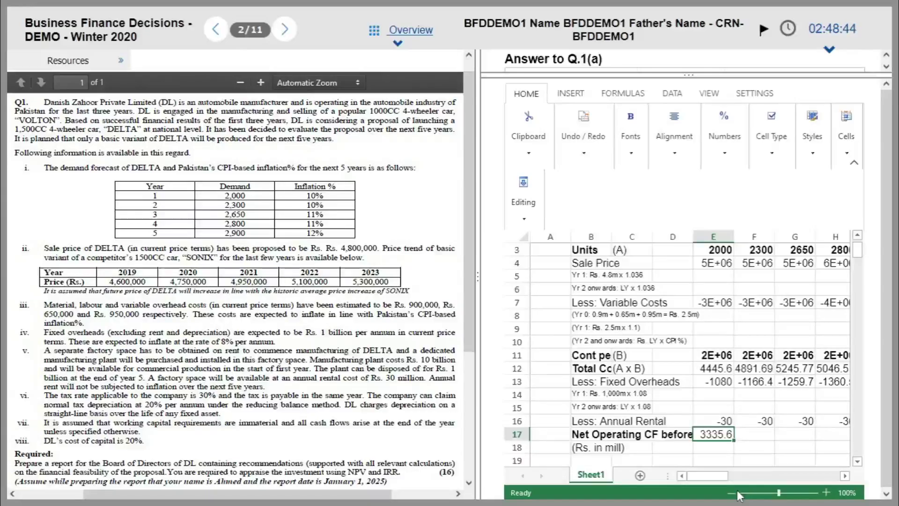
# Copy the net operating cash flow formula from E17 across F17:I17.
pyautogui.hotkey('ctrl', 'c')
pyautogui.press('Right')
pyautogui.hotkey('shift', 'Right')
pyautogui.hotkey('shift', 'Right')
pyautogui.hotkey('shift', 'Right')
pyautogui.hotkey('ctrl', 'v')
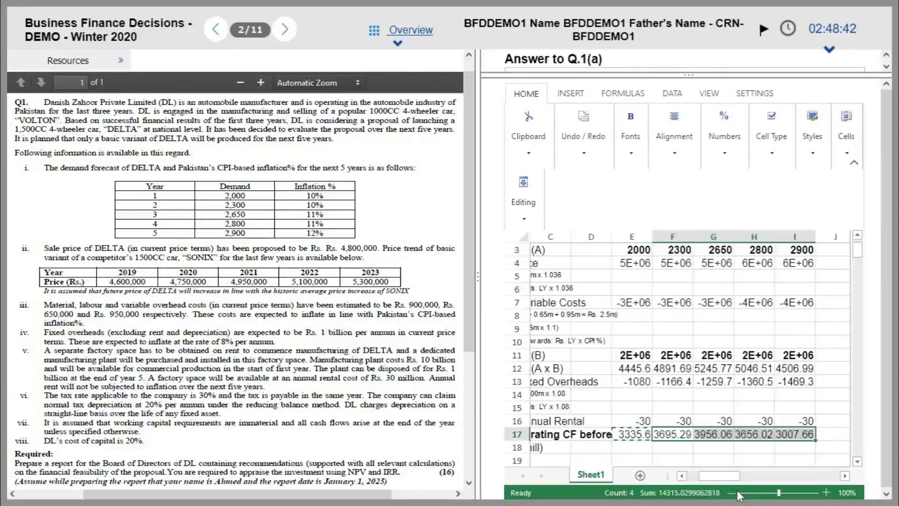
pyautogui.press('Home')
pyautogui.press('Right')
pyautogui.press('Right')
pyautogui.press('Right')
pyautogui.press('Right')
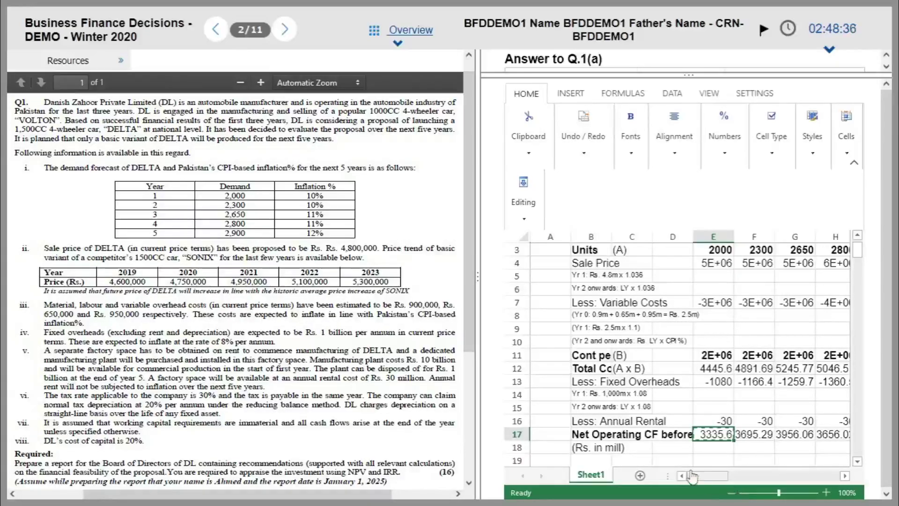
# Select the row labels in column B from Units down to "(Rs. in mill)", B3:B18.
pyautogui.click(596, 385)
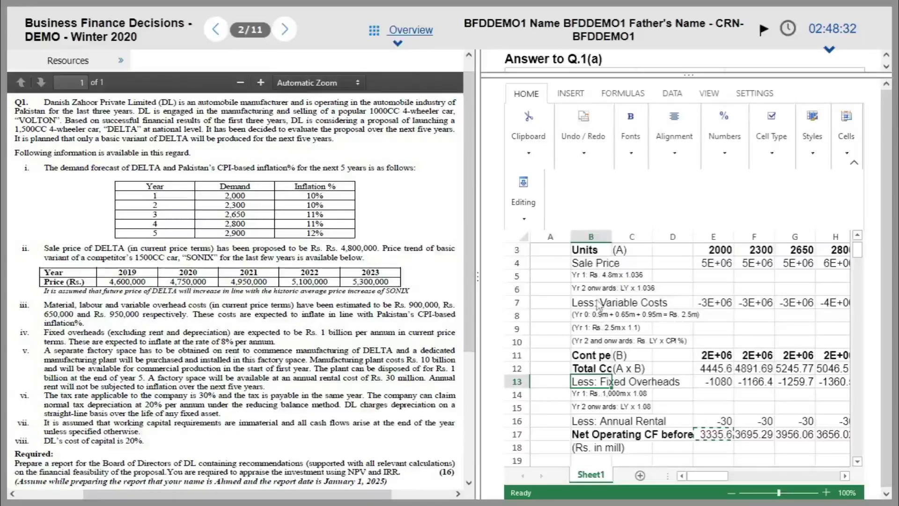
pyautogui.click(603, 253)
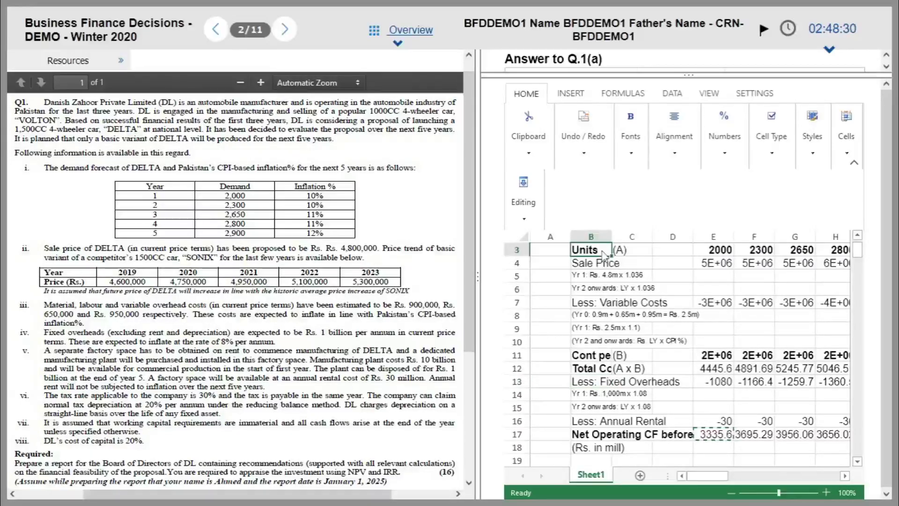
pyautogui.scroll(2, 603, 254)
pyautogui.hotkey('shift', 'Down')
pyautogui.hotkey('shift', 'Down')
pyautogui.hotkey('shift', 'Down')
pyautogui.hotkey('shift', 'Down')
pyautogui.hotkey('shift', 'Down')
pyautogui.hotkey('shift', 'Down')
pyautogui.hotkey('shift', 'Down')
pyautogui.hotkey('shift', 'Down')
pyautogui.hotkey('shift', 'Down')
pyautogui.hotkey('shift', 'Down')
pyautogui.hotkey('shift', 'Down')
pyautogui.hotkey('shift', 'Down')
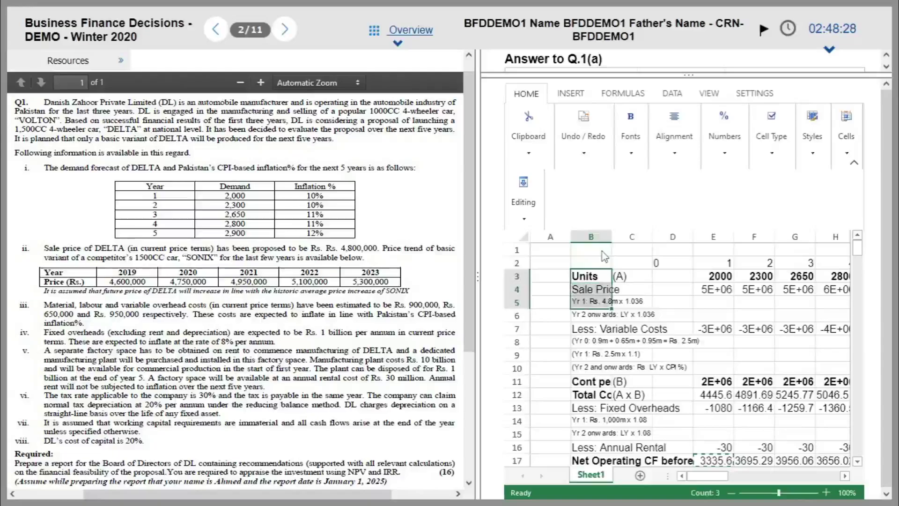
pyautogui.hotkey('shift', 'Down')
pyautogui.hotkey('shift', 'Down')
pyautogui.hotkey('shift', 'Down')
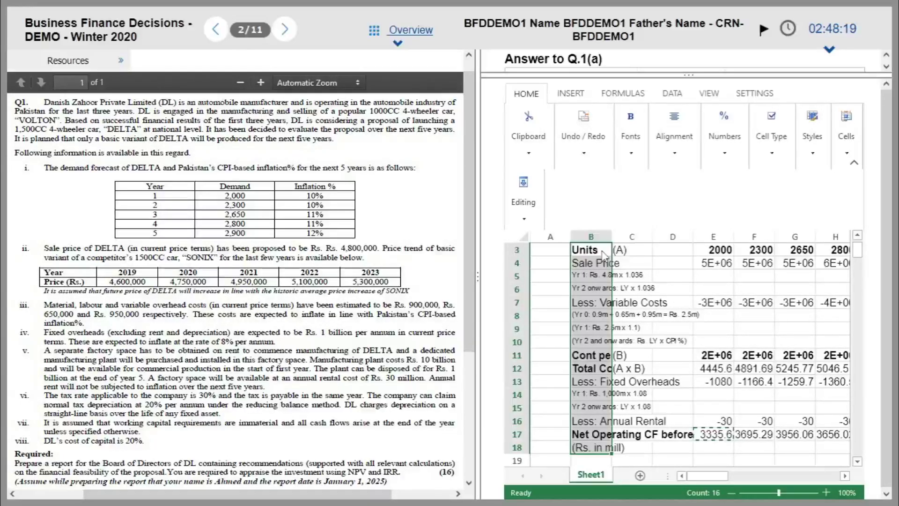
# Enlarge the written answer area to view the Q.1(a) and Q.1(b) editors, and give the space back to the spreadsheet.
pyautogui.moveTo(641, 74); pyautogui.dragTo(642, 251)
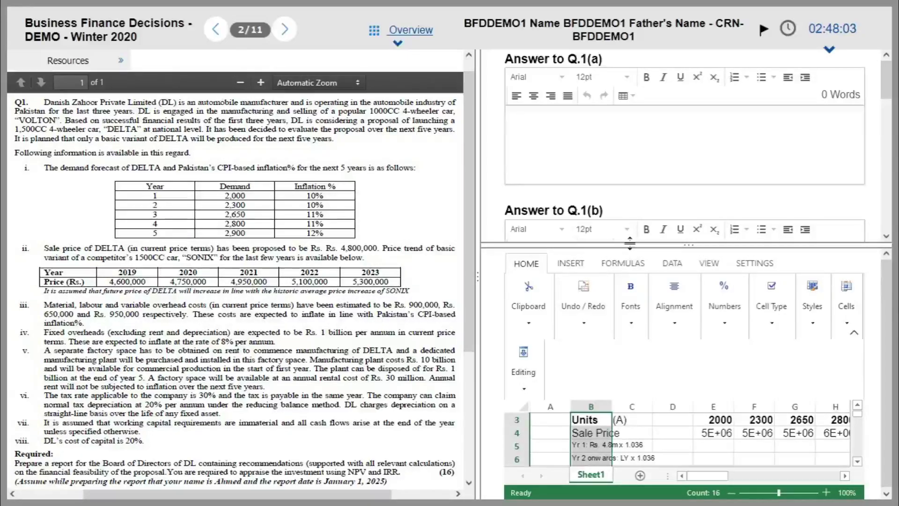
pyautogui.moveTo(629, 241); pyautogui.dragTo(622, 125)
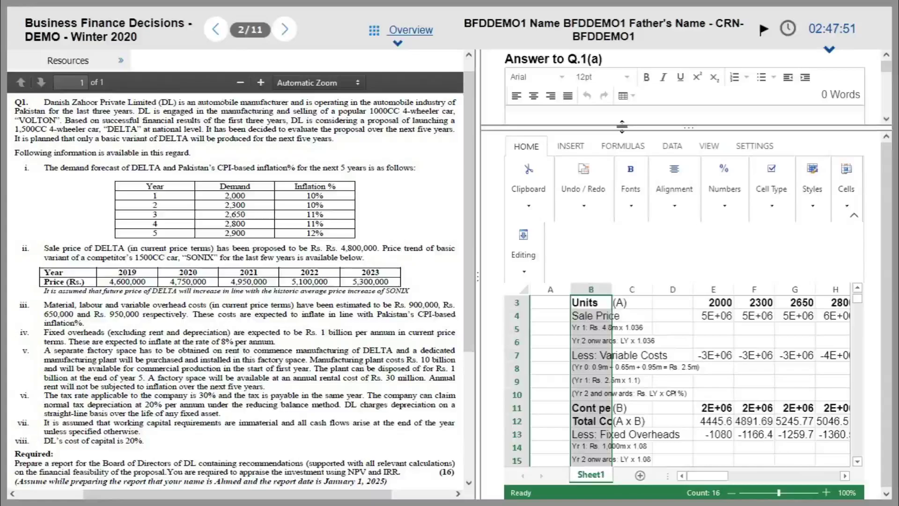
pyautogui.moveTo(622, 126); pyautogui.dragTo(618, 82)
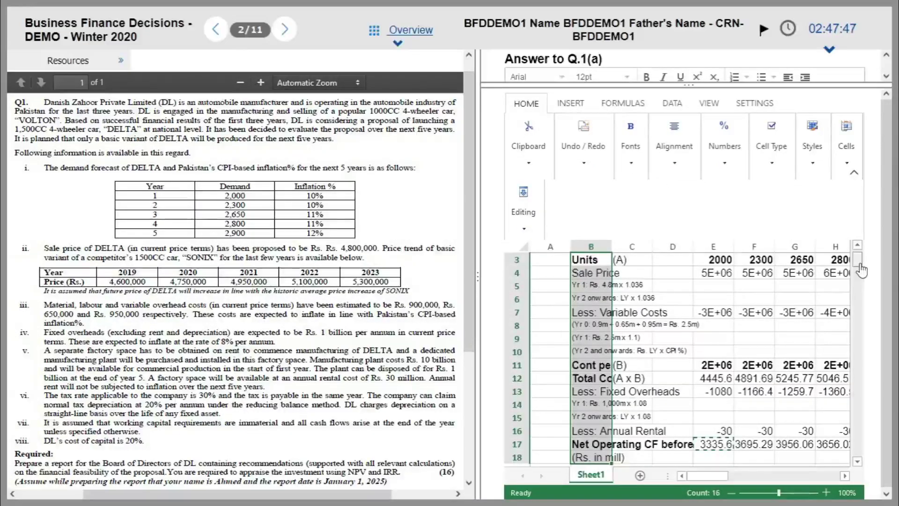
# Auto-fit the width of column B to its contents.
pyautogui.click(857, 245)
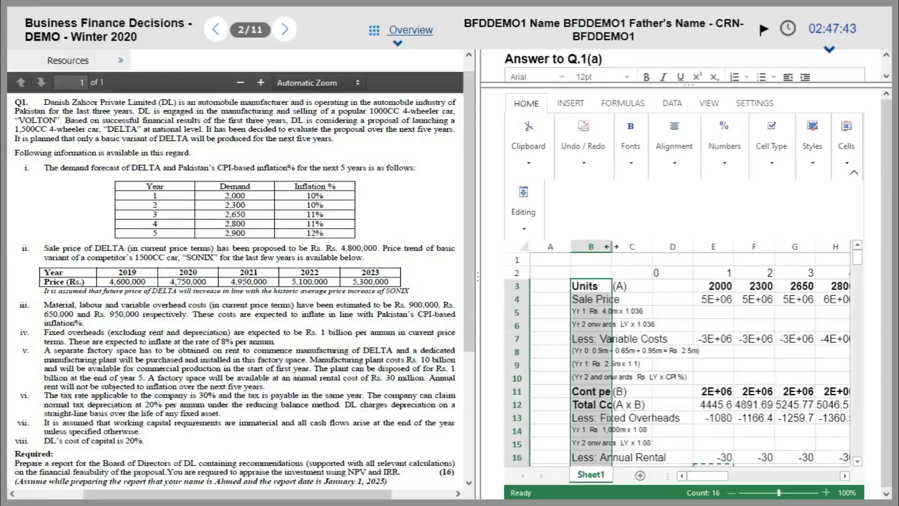
pyautogui.click(593, 250)
pyautogui.doubleClick(611, 246)
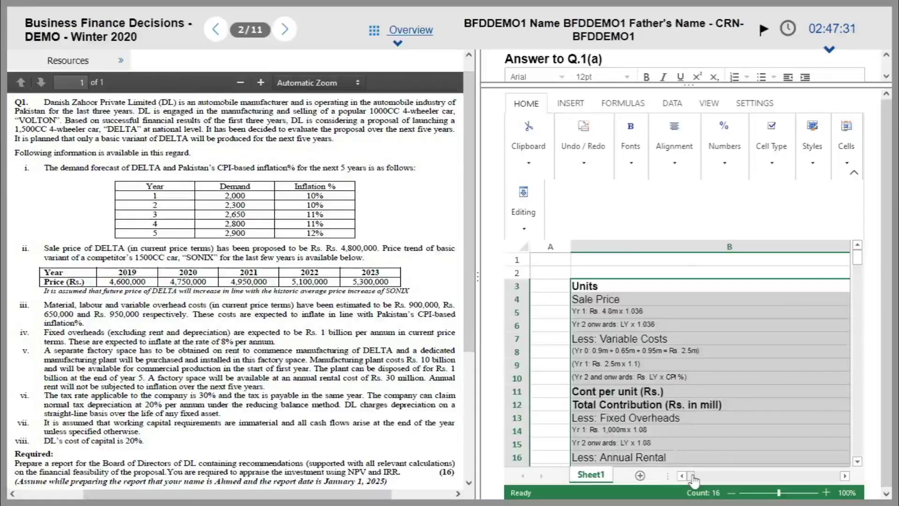
# Select the "CAGR (SONIX Price Increase)" formula working in B29 under (w-1).
pyautogui.click(858, 462)
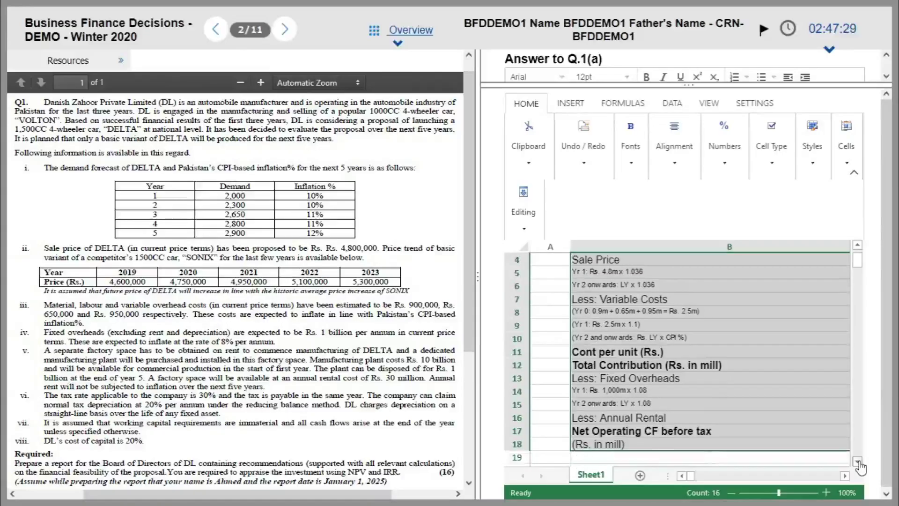
pyautogui.click(858, 462)
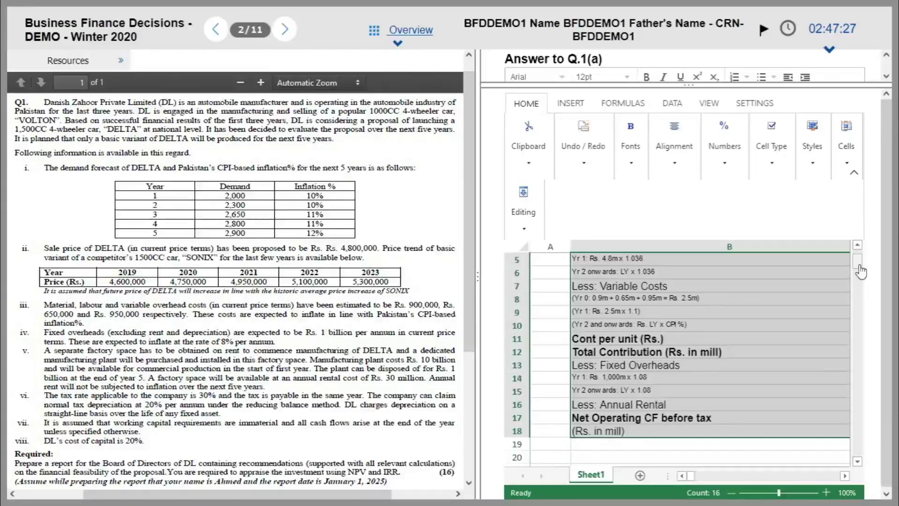
pyautogui.scroll(1, 860, 271)
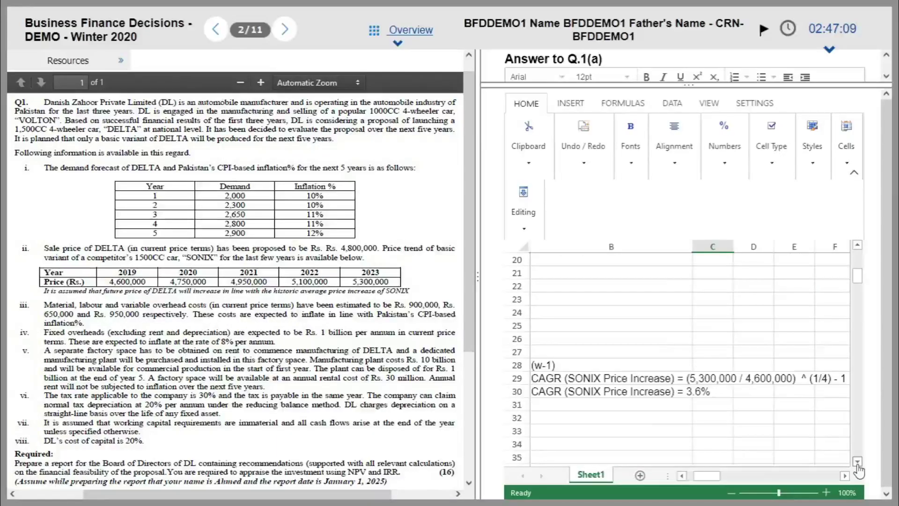
pyautogui.click(632, 379)
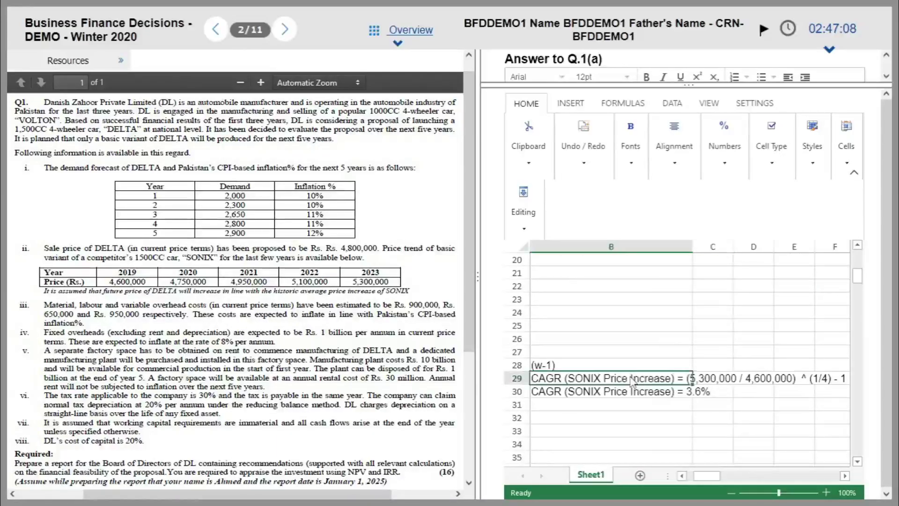
# Centre the reference labels (A), (B) and (A x B) horizontally in cells C3 to C15.
pyautogui.click(635, 333)
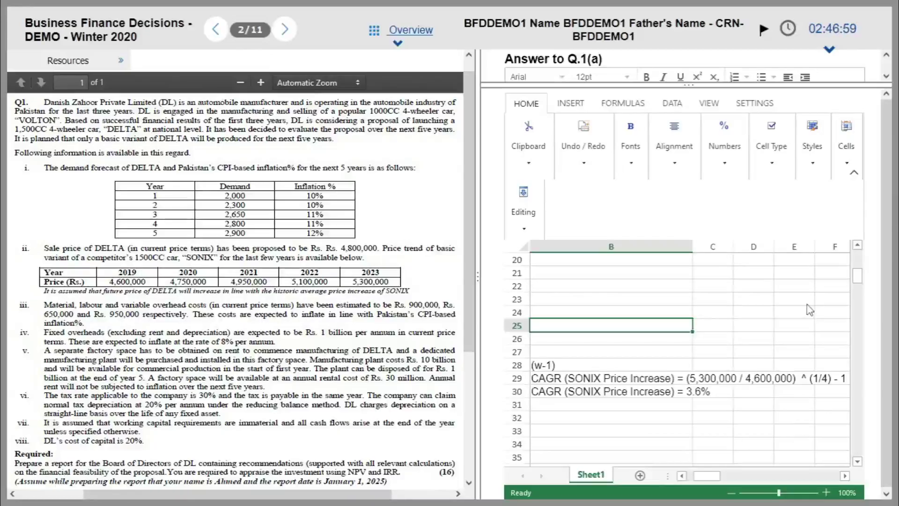
pyautogui.moveTo(859, 283); pyautogui.dragTo(857, 257)
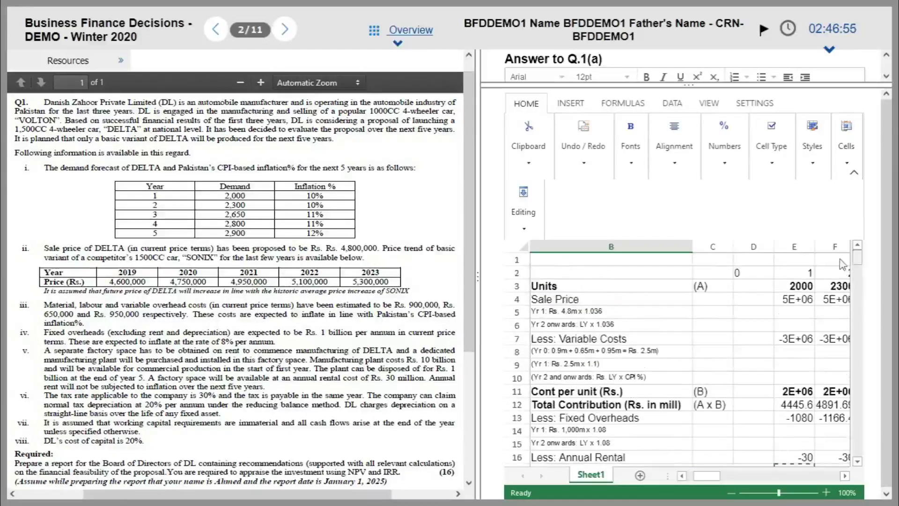
pyautogui.click(714, 286)
pyautogui.moveTo(714, 287); pyautogui.dragTo(714, 448)
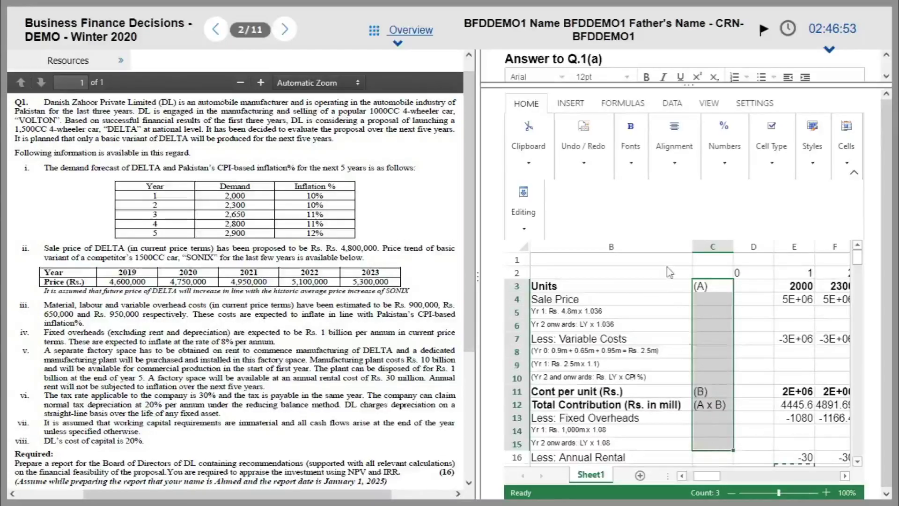
pyautogui.click(679, 167)
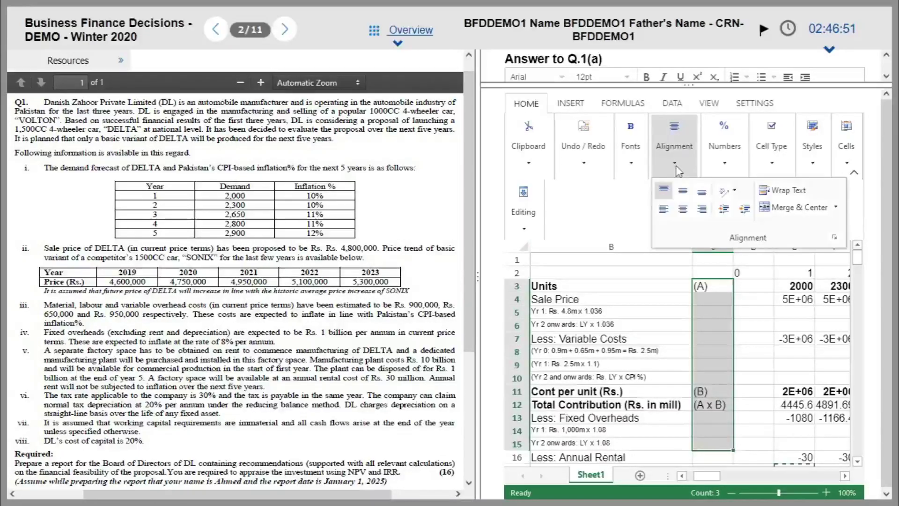
pyautogui.click(683, 209)
# Make the year headings 0 to 5 in cells D2 to I2 bold and centre them horizontally.
pyautogui.click(757, 272)
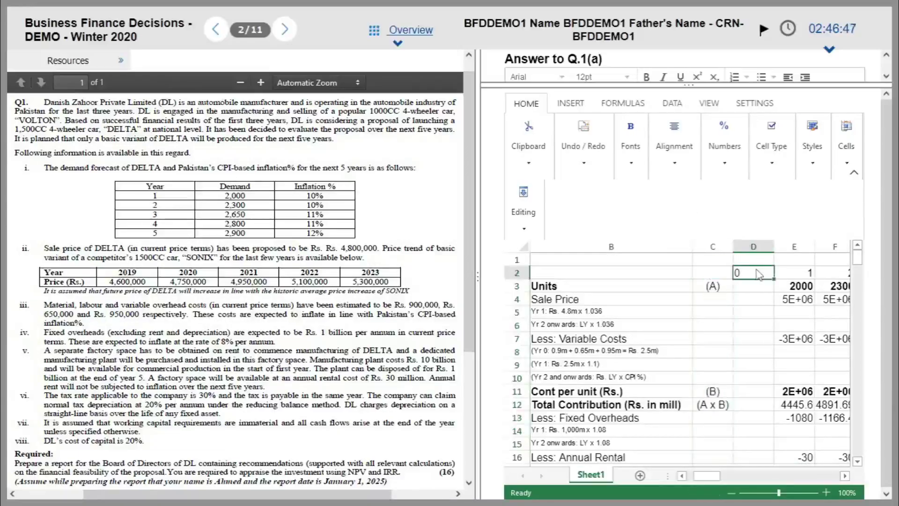
pyautogui.click(846, 475)
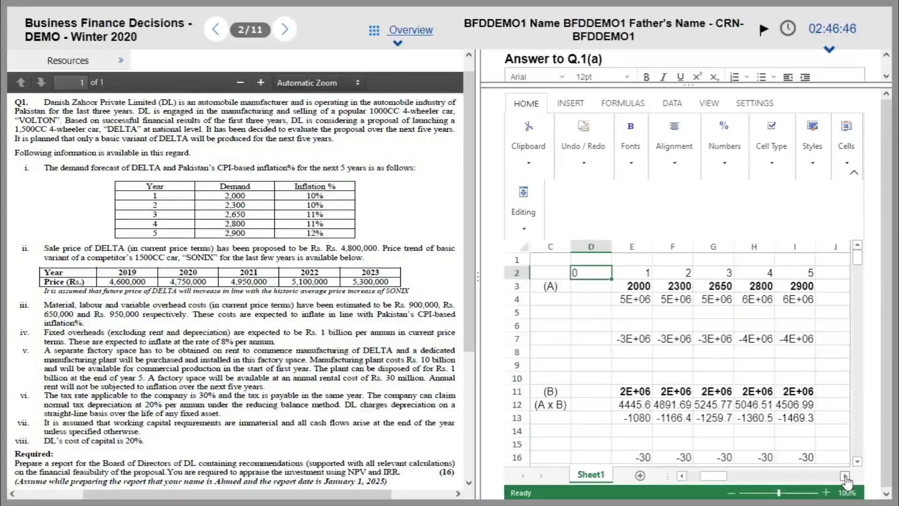
pyautogui.moveTo(605, 278); pyautogui.dragTo(792, 277)
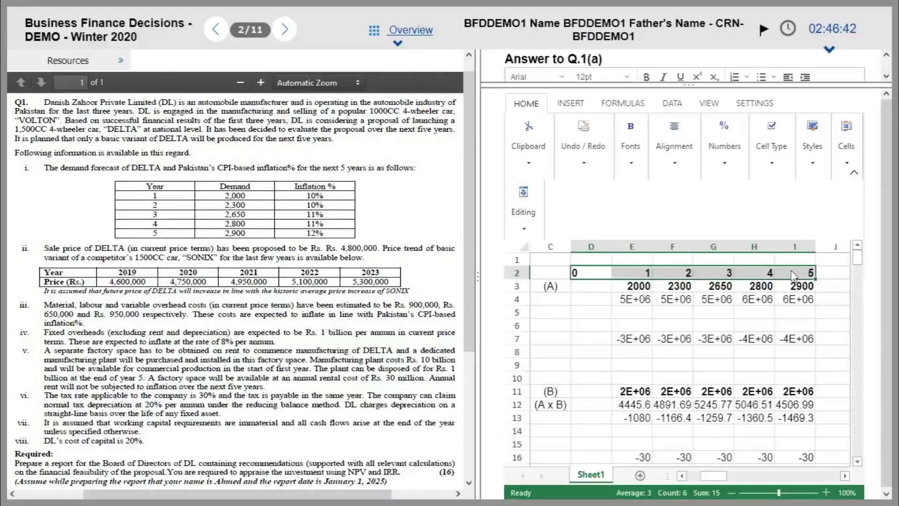
pyautogui.click(687, 184)
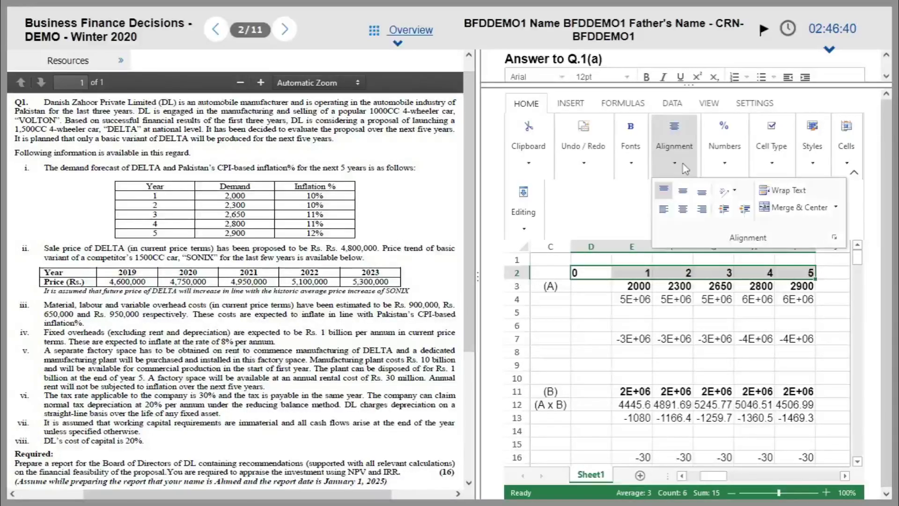
pyautogui.click(683, 209)
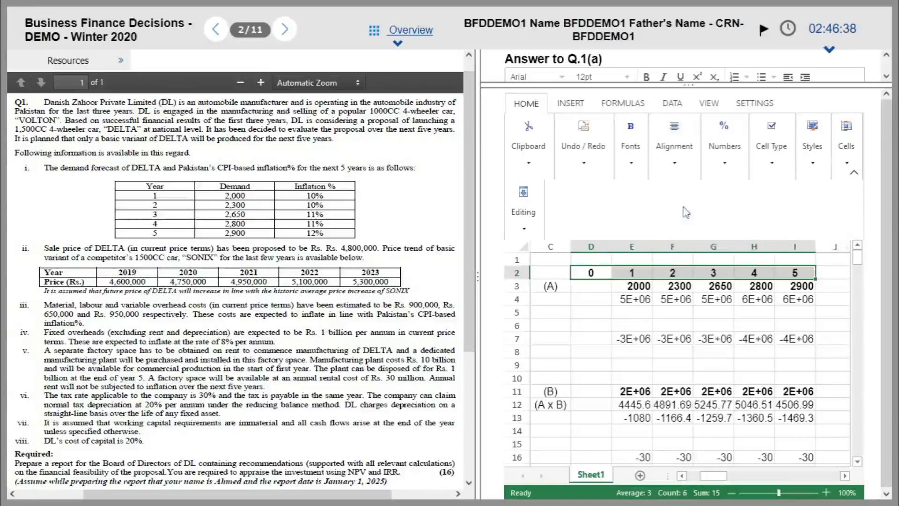
pyautogui.click(602, 318)
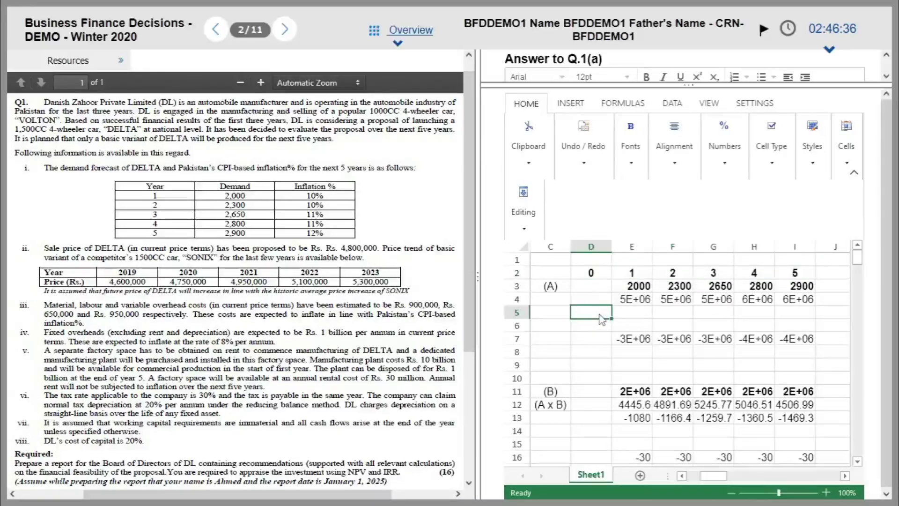
pyautogui.press('Left')
pyautogui.press('Left')
pyautogui.press('Left')
pyautogui.press('Right')
pyautogui.press('Right')
pyautogui.press('Right')
pyautogui.press('Right')
pyautogui.press('Up')
pyautogui.press('Right')
pyautogui.press('Right')
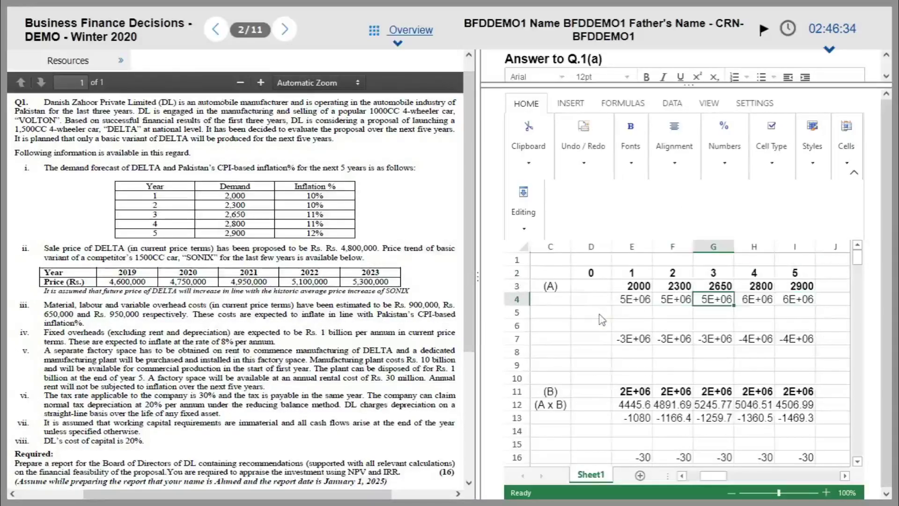
pyautogui.press('Right')
pyautogui.press('Right')
pyautogui.press('Left')
pyautogui.press('Left')
pyautogui.press('Left')
pyautogui.press('Left')
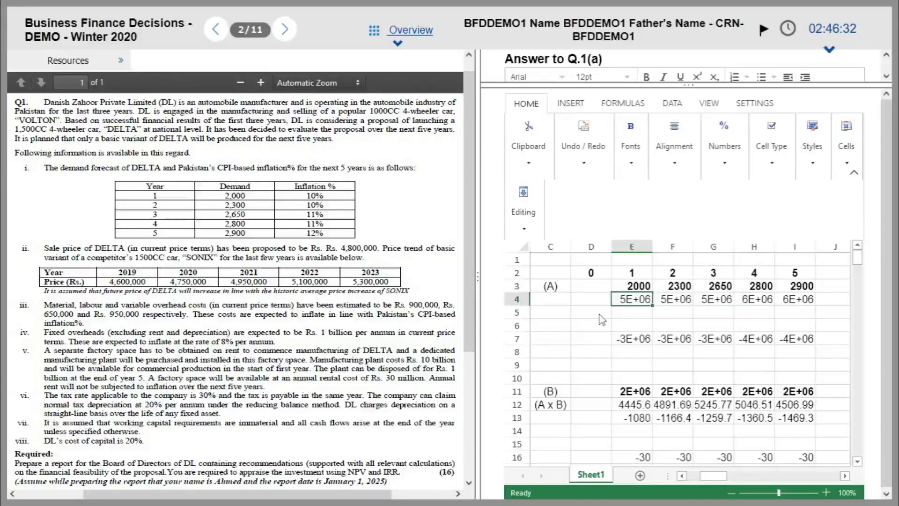
pyautogui.hotkey('shift', 'Right')
pyautogui.hotkey('shift', 'Right')
pyautogui.hotkey('shift', 'Right')
pyautogui.hotkey('shift', 'Right')
pyautogui.hotkey('shift', 'Down')
# Apply the comma number format to the yearly figures in cells E3 to I22.
pyautogui.press('Up')
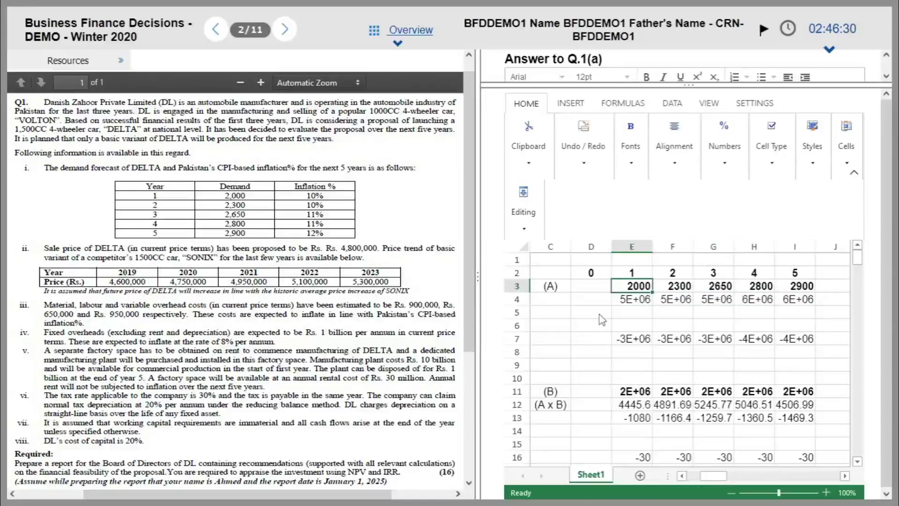
pyautogui.hotkey('shift', 'Right')
pyautogui.hotkey('shift', 'Right')
pyautogui.hotkey('shift', 'Right')
pyautogui.hotkey('shift', 'Right')
pyautogui.hotkey('shift', 'Down')
pyautogui.hotkey('shift', 'Down')
pyautogui.hotkey('shift', 'Down')
pyautogui.hotkey('shift', 'Down')
pyautogui.hotkey('shift', 'Down')
pyautogui.hotkey('shift', 'Down')
pyautogui.hotkey('shift', 'Down')
pyautogui.hotkey('shift', 'Down')
pyautogui.hotkey('shift', 'Down')
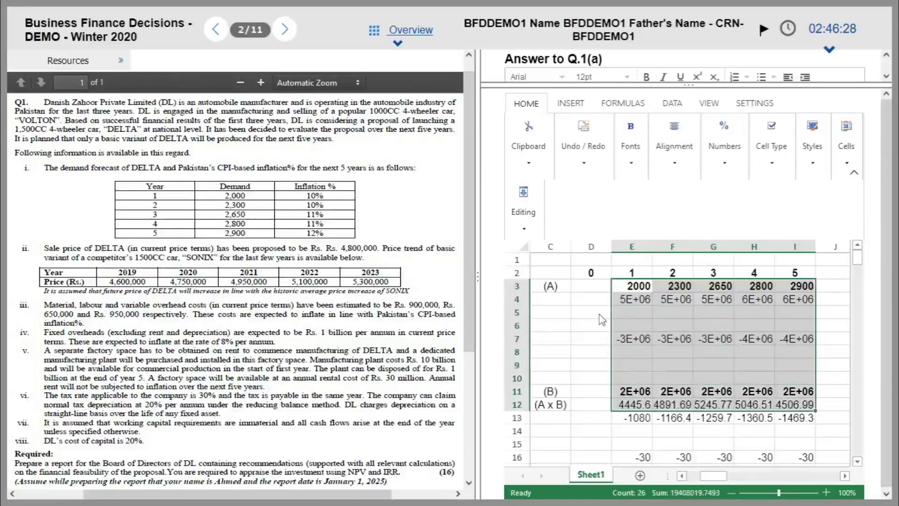
pyautogui.hotkey('shift', 'Down')
pyautogui.hotkey('shift', 'Down')
pyautogui.hotkey('shift', 'Down')
pyautogui.hotkey('shift', 'Down')
pyautogui.hotkey('shift', 'Down')
pyautogui.hotkey('shift', 'Down')
pyautogui.hotkey('shift', 'Down')
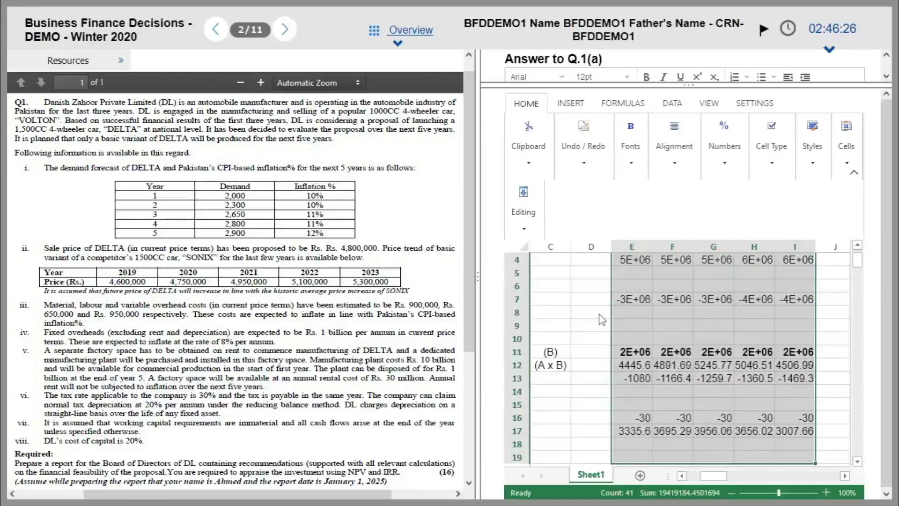
pyautogui.hotkey('shift', 'Down')
pyautogui.hotkey('shift', 'Down')
pyautogui.hotkey('shift', 'Down')
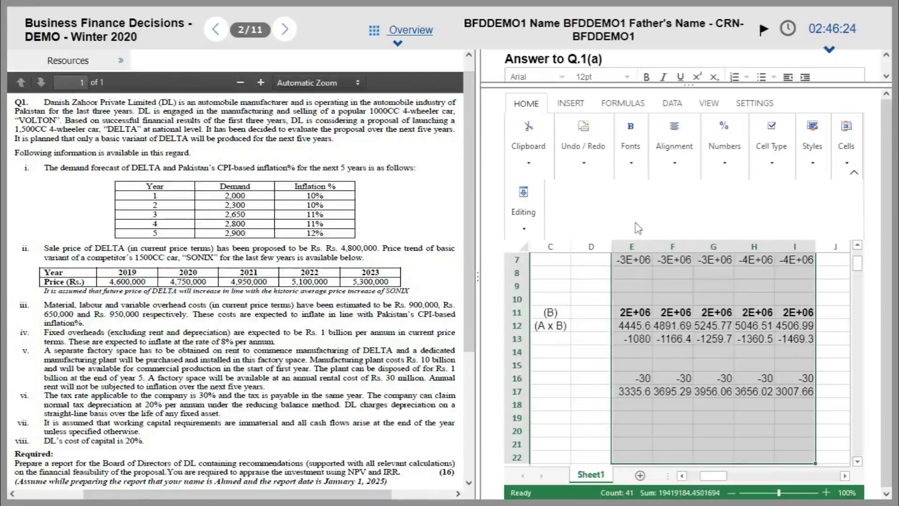
pyautogui.click(725, 168)
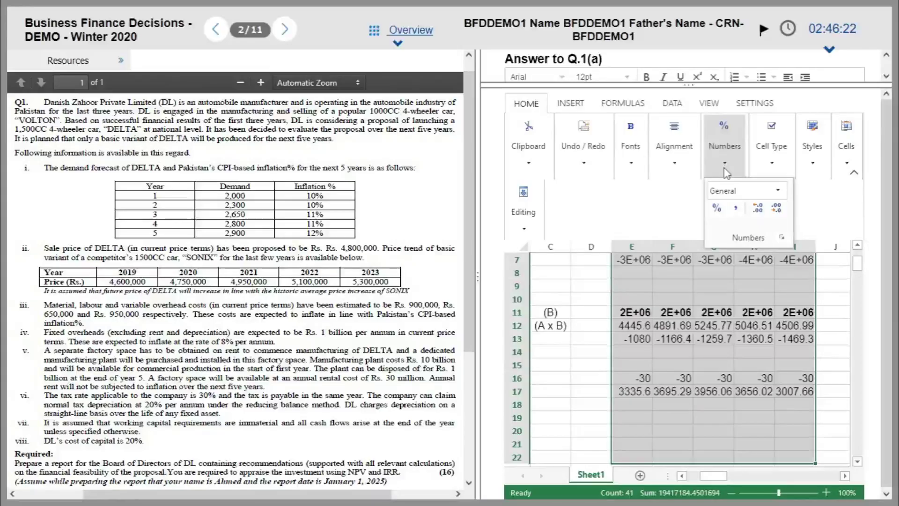
pyautogui.click(737, 210)
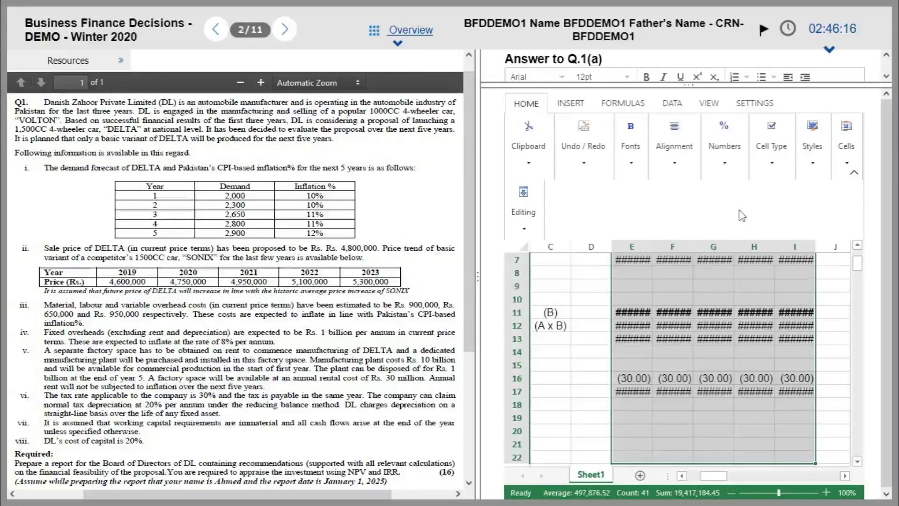
pyautogui.click(829, 274)
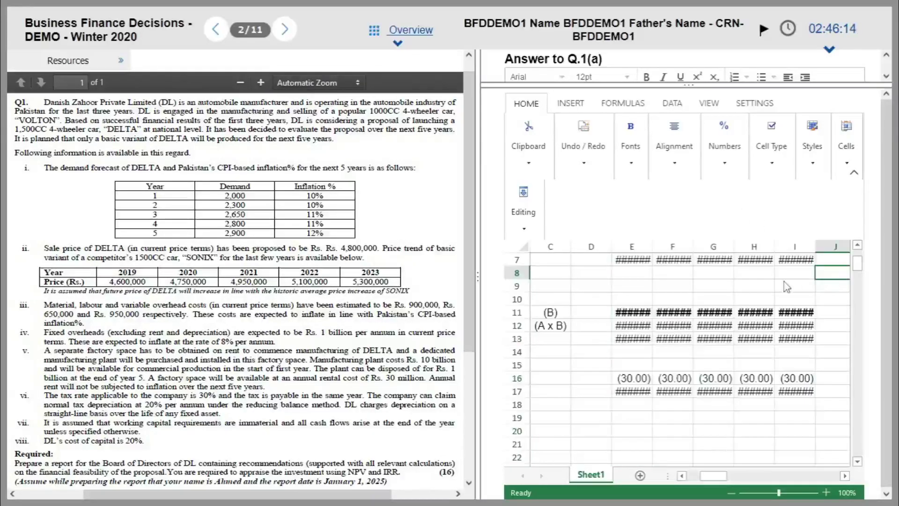
# Auto-fit the widths of columns E to I so the formatted yearly figures display in full.
pyautogui.click(639, 287)
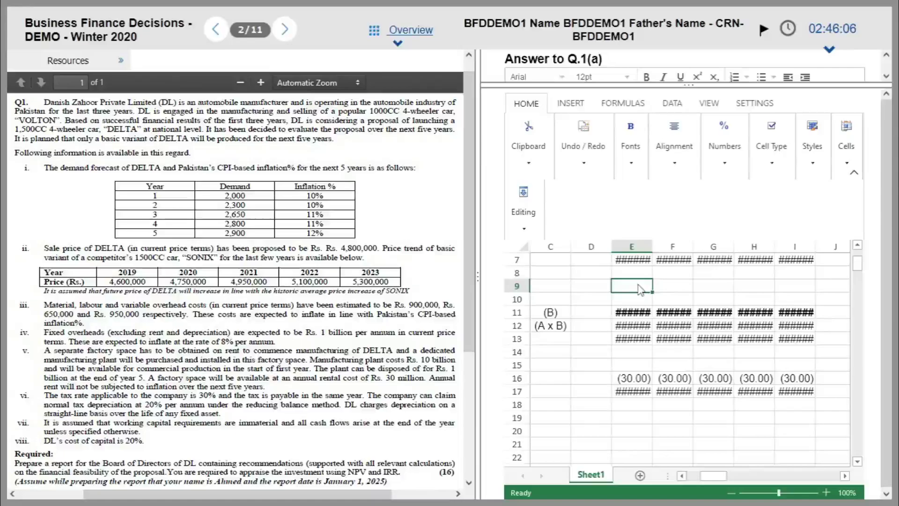
pyautogui.press('Up')
pyautogui.press('Up')
pyautogui.press('Up')
pyautogui.press('Up')
pyautogui.press('Up')
pyautogui.press('Up')
pyautogui.press('Up')
pyautogui.press('Up')
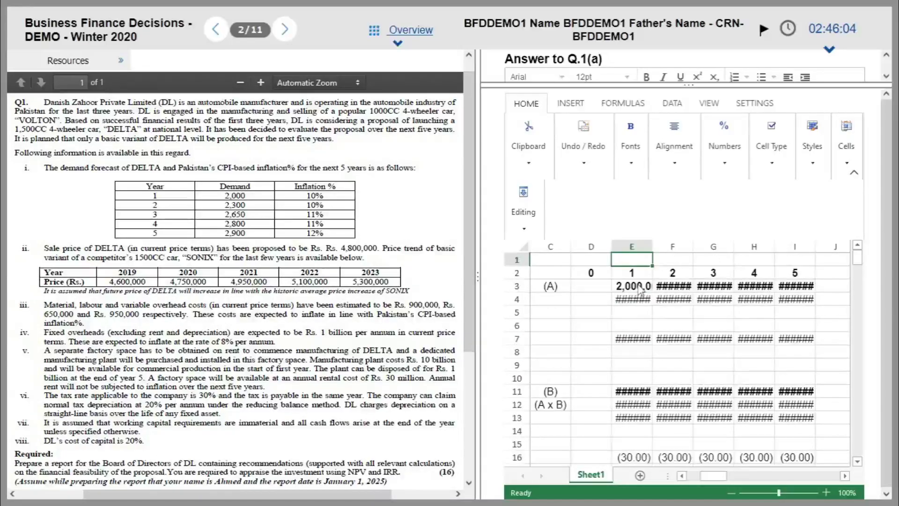
pyautogui.doubleClick(652, 246)
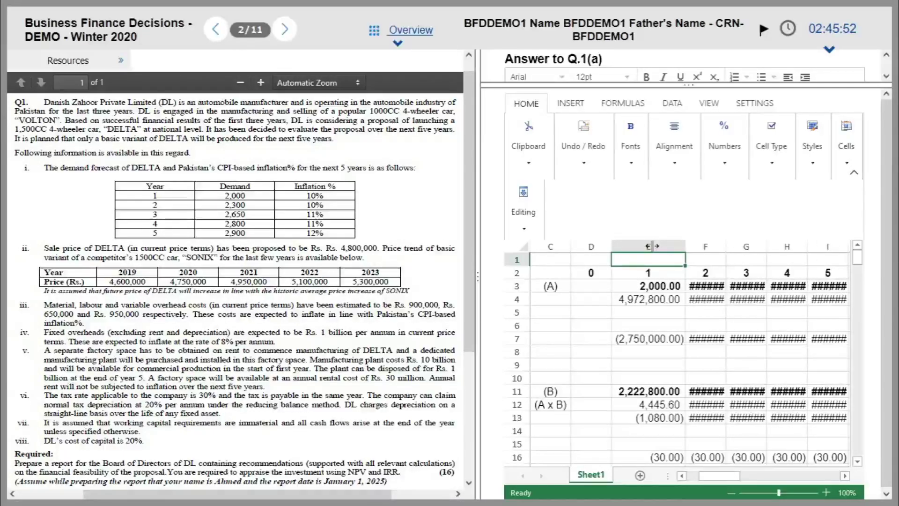
pyautogui.doubleClick(725, 245)
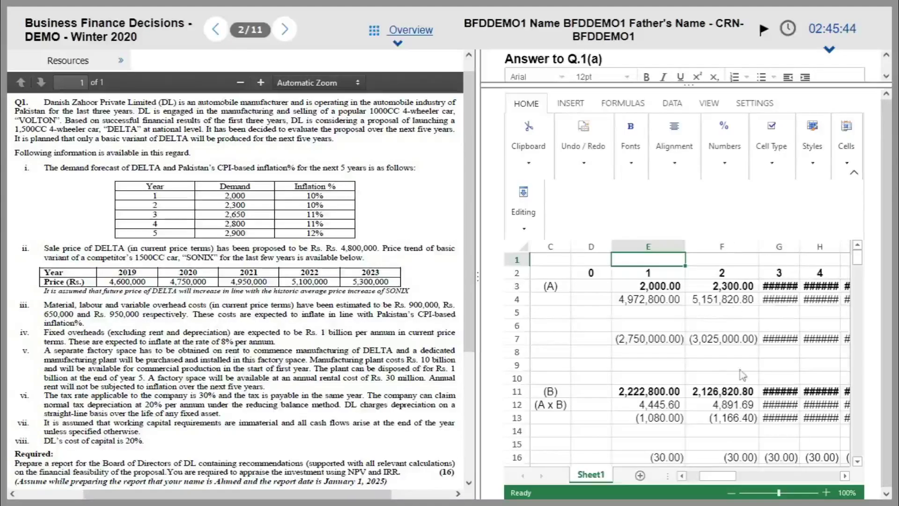
pyautogui.moveTo(731, 477); pyautogui.dragTo(736, 476)
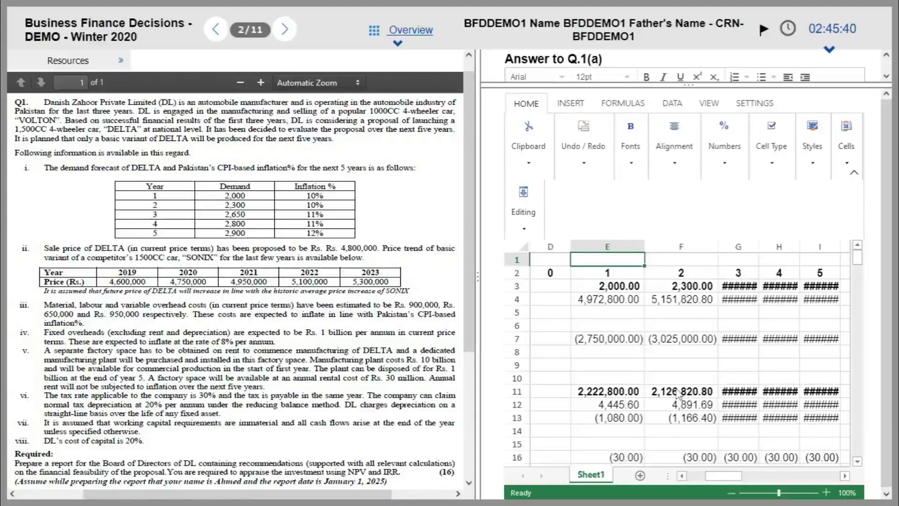
pyautogui.doubleClick(759, 246)
pyautogui.doubleClick(833, 246)
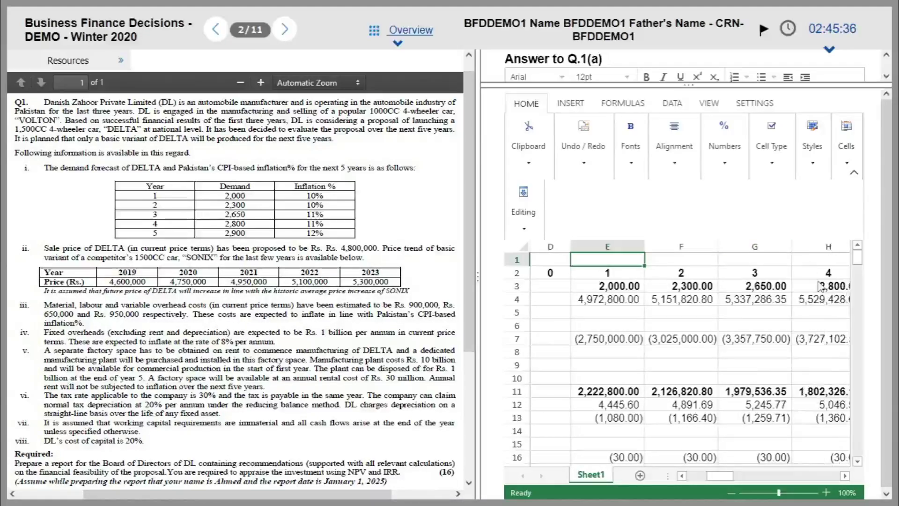
pyautogui.moveTo(706, 474); pyautogui.dragTo(729, 474)
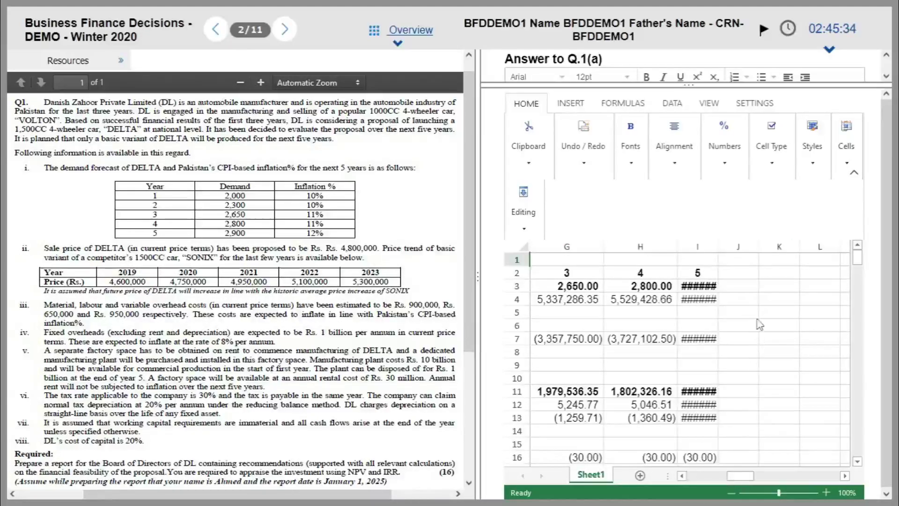
pyautogui.doubleClick(718, 246)
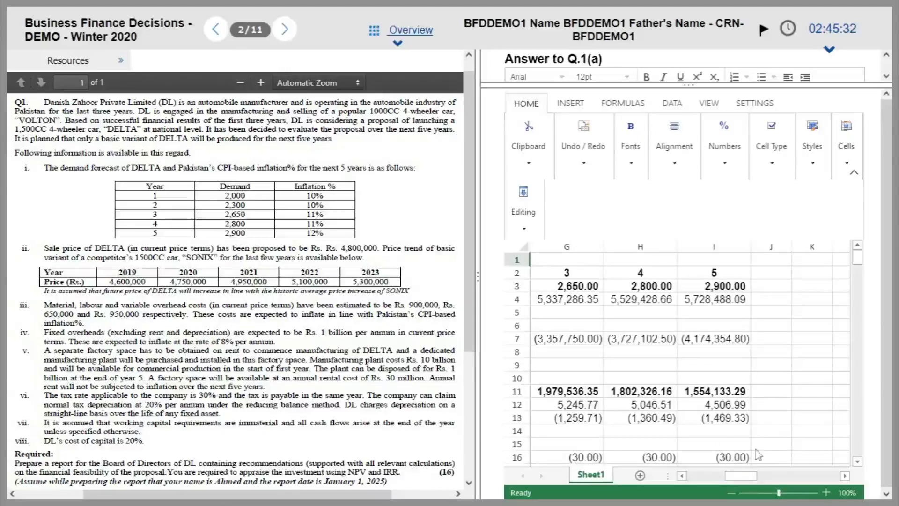
# Reduce the yearly figures in cells E3 to I24 to zero decimal places.
pyautogui.moveTo(751, 478); pyautogui.dragTo(732, 477)
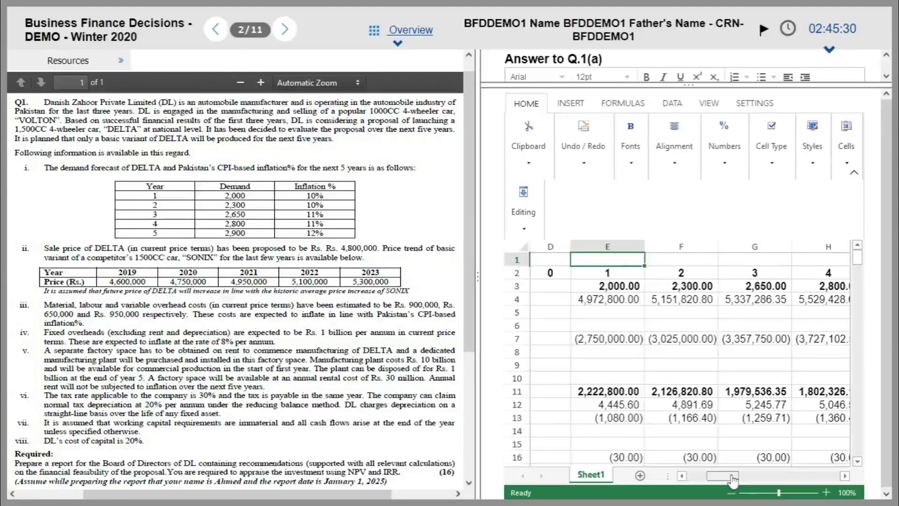
pyautogui.moveTo(615, 287); pyautogui.dragTo(811, 483)
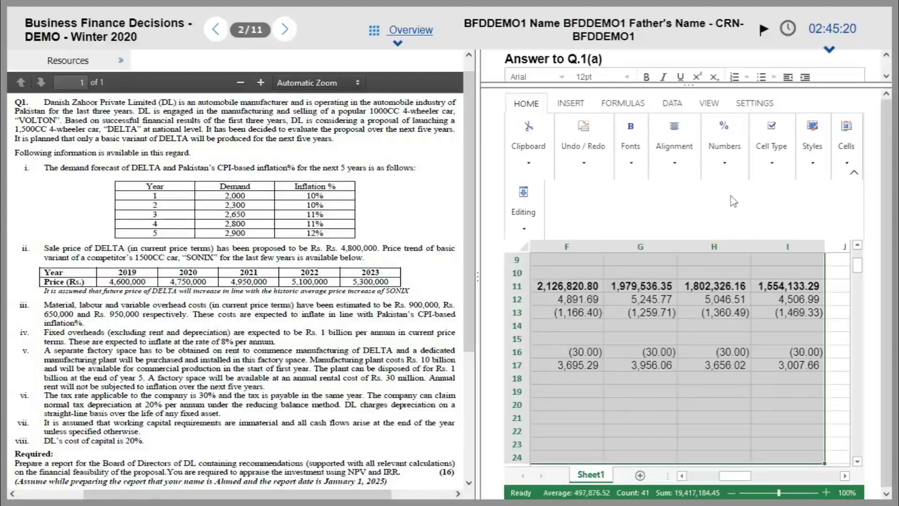
pyautogui.click(724, 165)
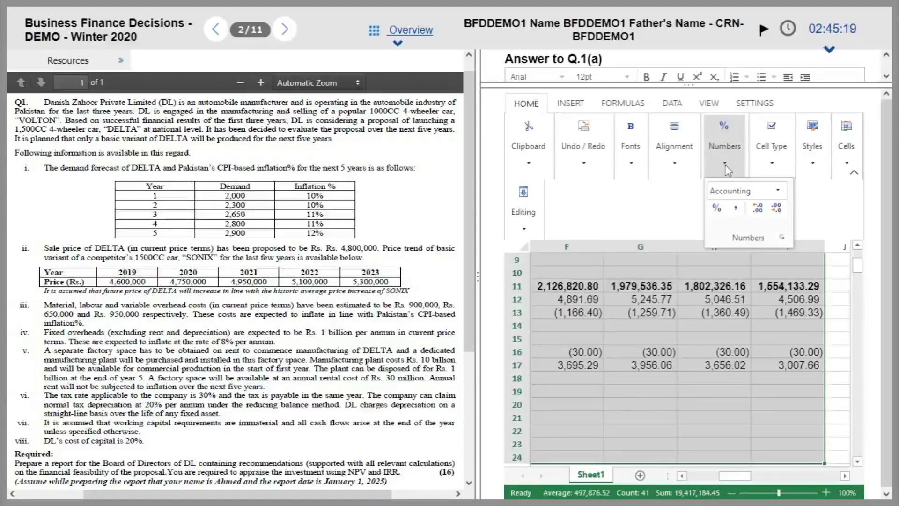
pyautogui.click(776, 211)
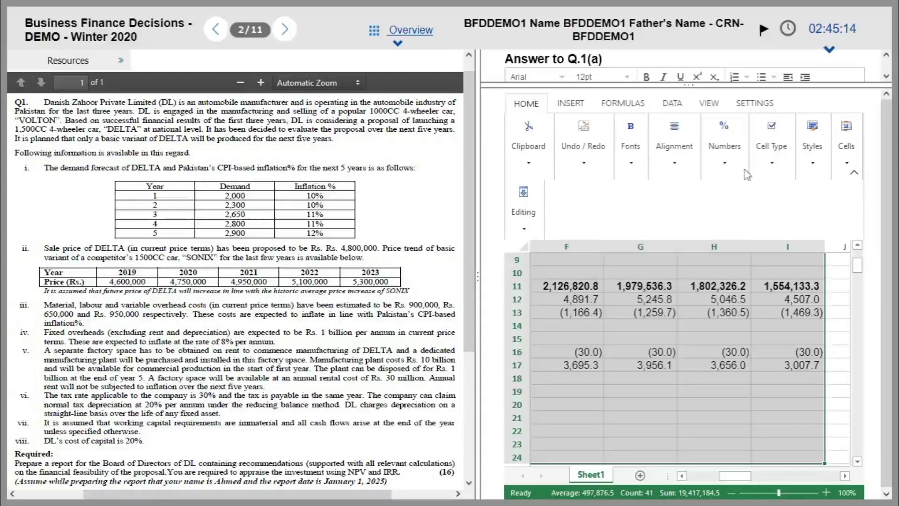
pyautogui.click(725, 164)
pyautogui.click(776, 211)
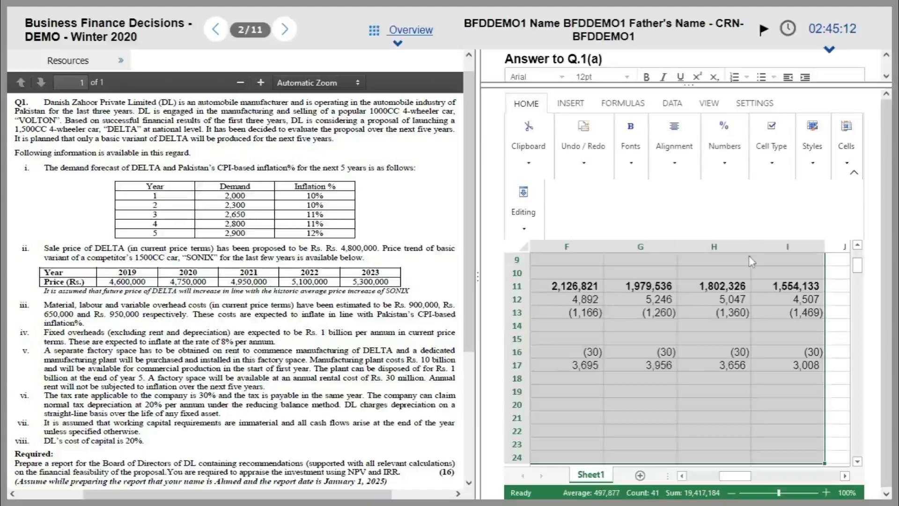
# Auto-fit the widths of columns E to I to the whole-number yearly figures.
pyautogui.click(736, 274)
pyautogui.press('Left')
pyautogui.press('Left')
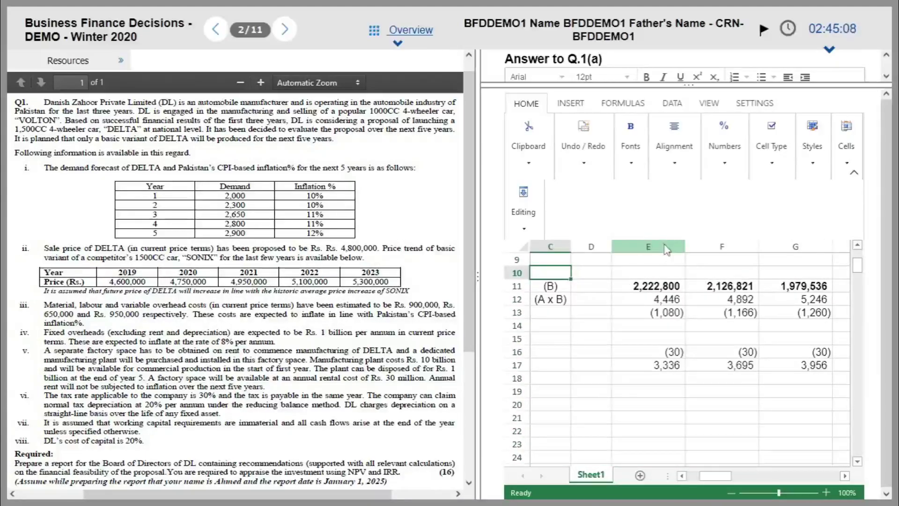
pyautogui.doubleClick(686, 245)
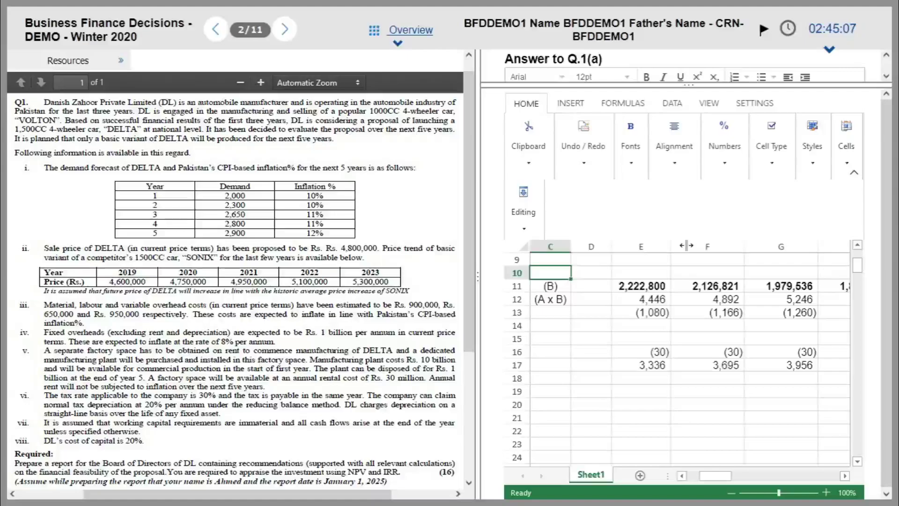
pyautogui.doubleClick(745, 243)
pyautogui.click(759, 246)
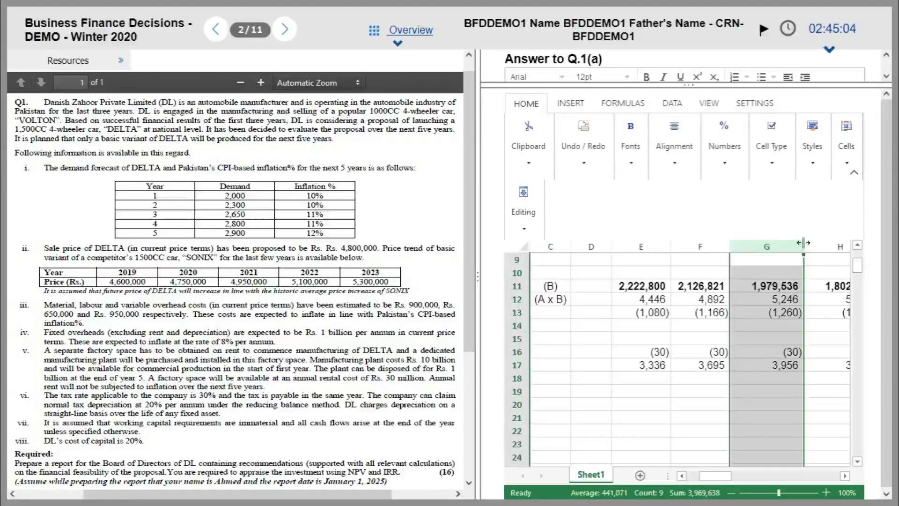
pyautogui.doubleClick(804, 245)
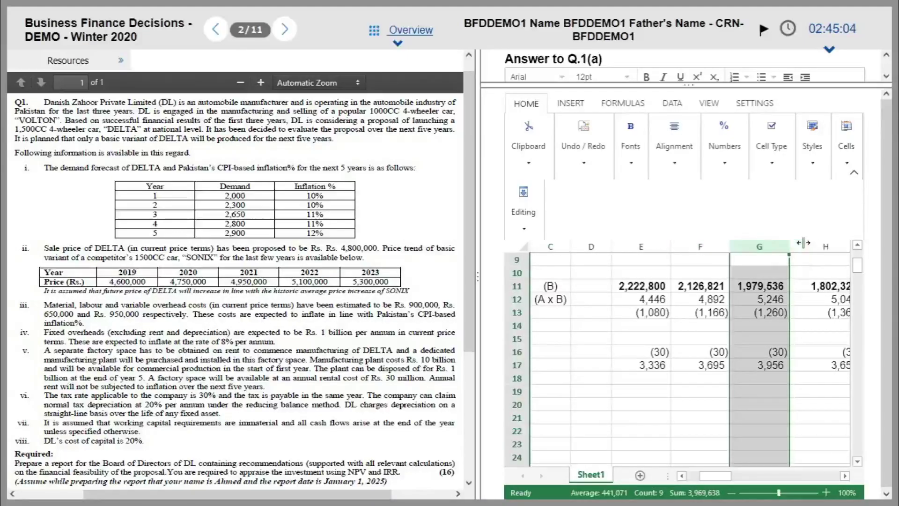
pyautogui.click(845, 476)
pyautogui.click(845, 476)
pyautogui.click(845, 476)
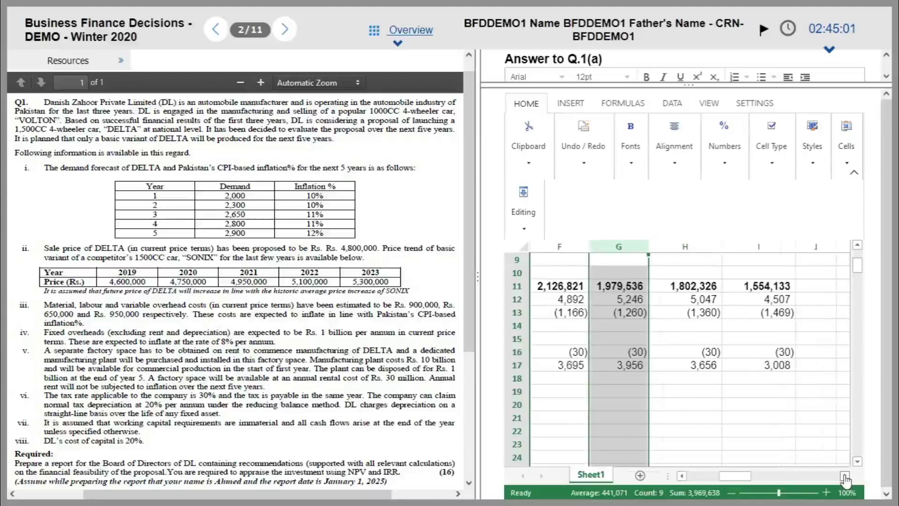
pyautogui.doubleClick(721, 246)
pyautogui.doubleClick(786, 248)
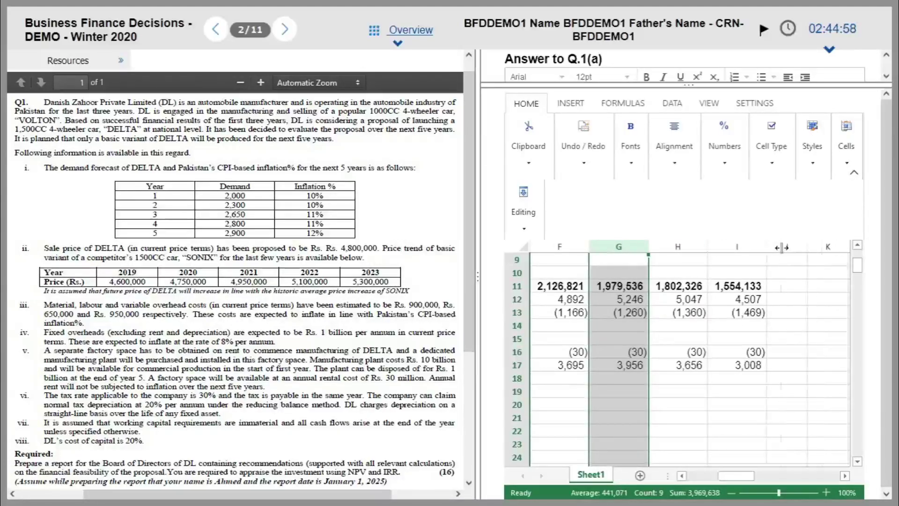
# Examine the row labels and yearly figures from the unit price workings down to net operating cash flow before tax.
pyautogui.click(733, 435)
pyautogui.moveTo(736, 476); pyautogui.dragTo(707, 480)
pyautogui.click(632, 356)
pyautogui.press('Up')
pyautogui.press('Up')
pyautogui.press('Up')
pyautogui.press('Up')
pyautogui.press('Up')
pyautogui.press('Up')
pyautogui.press('Up')
pyautogui.press('Up')
pyautogui.press('Up')
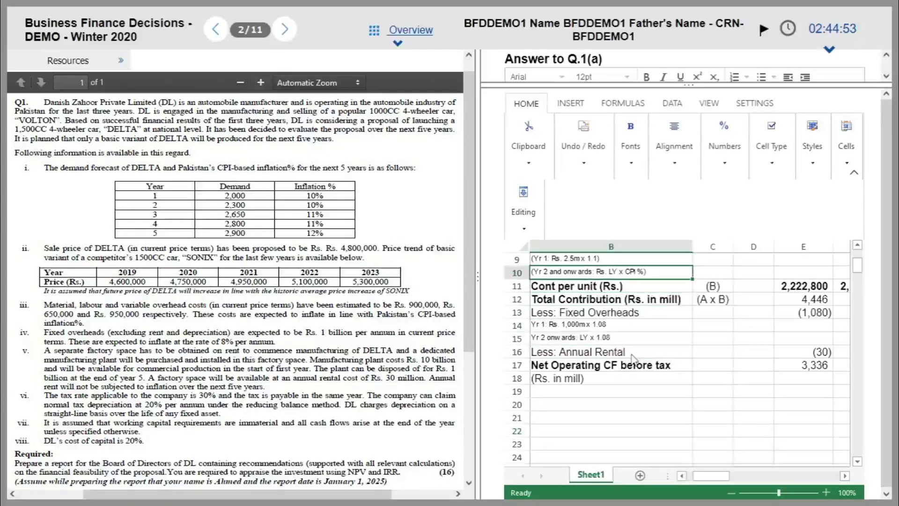
pyautogui.press('Left')
pyautogui.press('Right')
pyautogui.scroll(3, 635, 360)
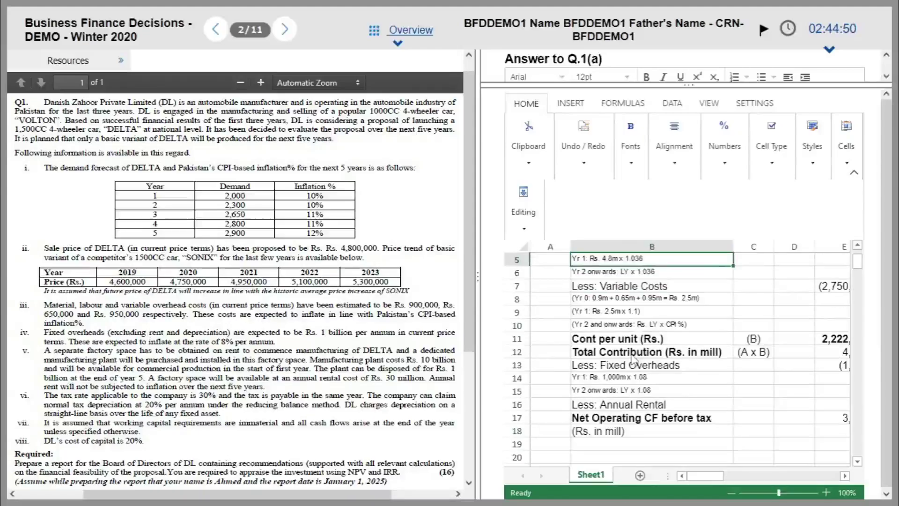
pyautogui.press('Down')
pyautogui.press('Down')
pyautogui.press('Down')
pyautogui.press('Down')
pyautogui.press('Down')
pyautogui.press('Down')
pyautogui.press('Down')
pyautogui.press('Down')
pyautogui.press('Down')
pyautogui.press('Down')
pyautogui.press('Down')
pyautogui.press('Down')
pyautogui.press('Down')
pyautogui.press('Down')
pyautogui.press('Down')
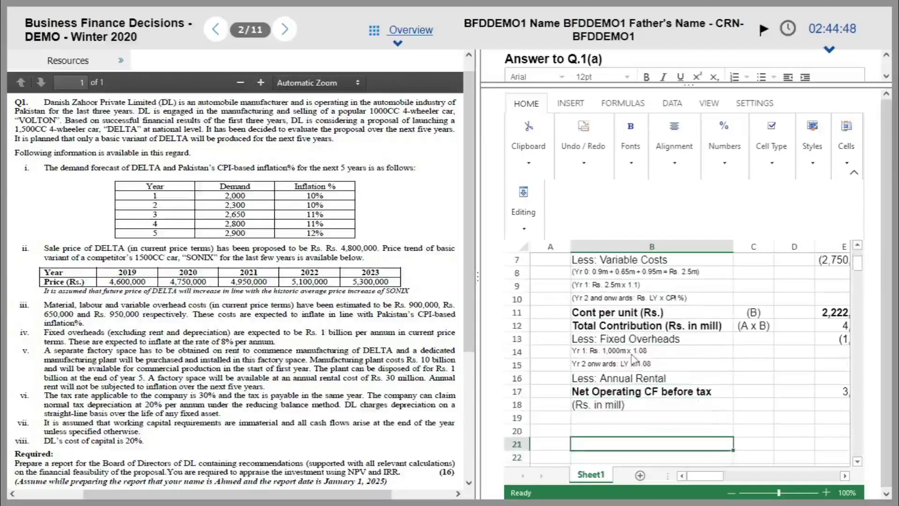
pyautogui.press('Up')
pyautogui.press('Up')
pyautogui.press('Up')
pyautogui.press('Up')
pyautogui.press('Up')
pyautogui.press('Right')
pyautogui.press('Right')
pyautogui.press('Right')
pyautogui.press('Right')
pyautogui.press('Right')
pyautogui.press('Right')
pyautogui.press('Right')
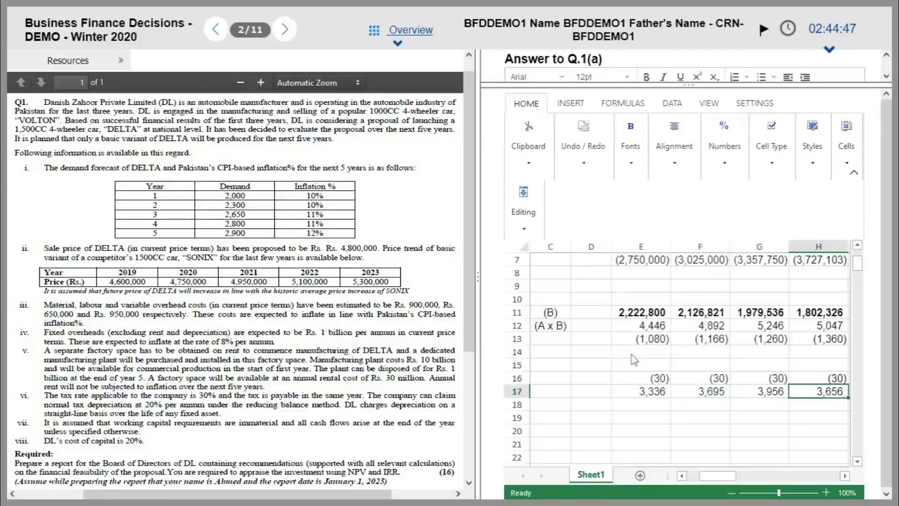
# Enter the label "Less: Tax expense @ 30%" in cell B19, below the net operating cash flow row.
pyautogui.press('Down')
pyautogui.press('Left')
pyautogui.press('Left')
pyautogui.press('Left')
pyautogui.press('Left')
pyautogui.press('Left')
pyautogui.press('Left')
pyautogui.press('Left')
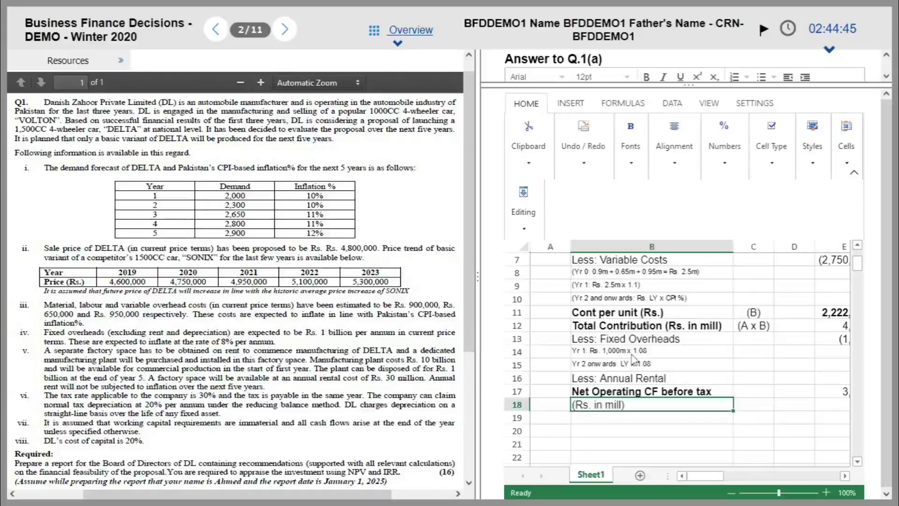
pyautogui.press('Down')
pyautogui.write('Less: Tax ')
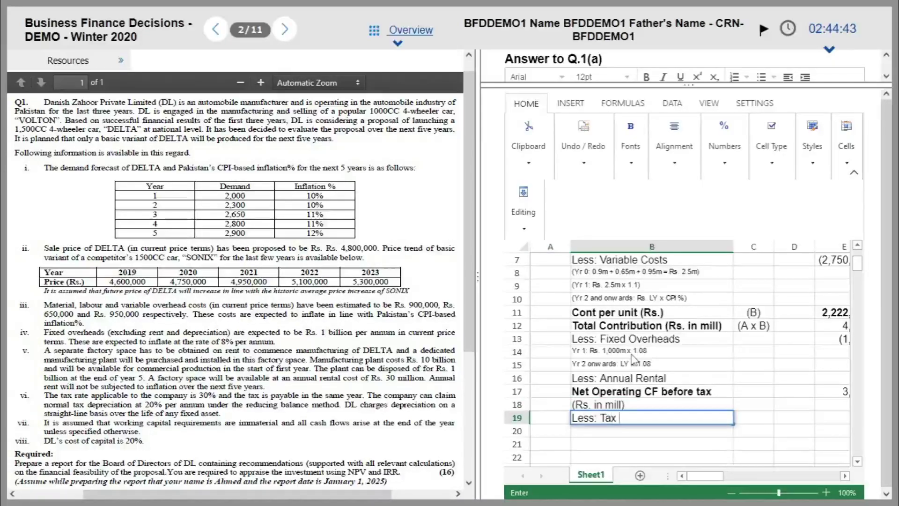
pyautogui.write('expense @')
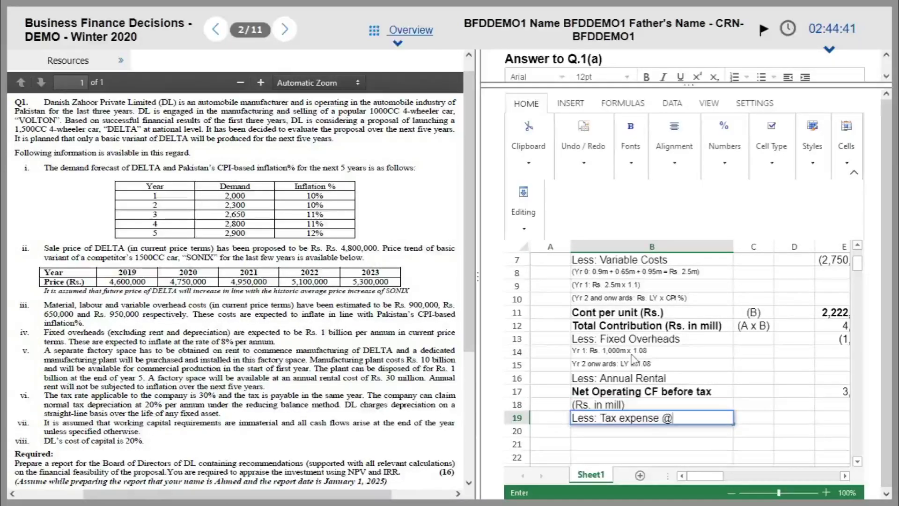
pyautogui.press('Return')
pyautogui.press('Up')
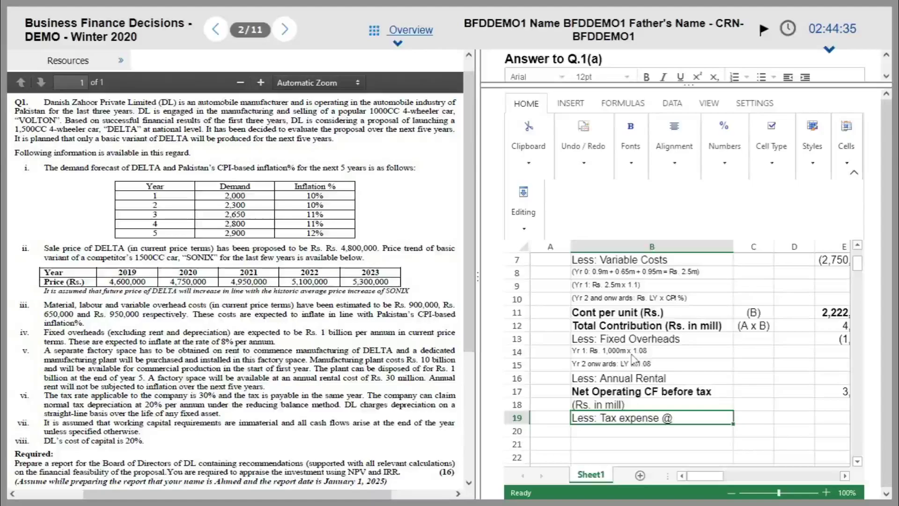
pyautogui.doubleClick(661, 418)
pyautogui.write('30%')
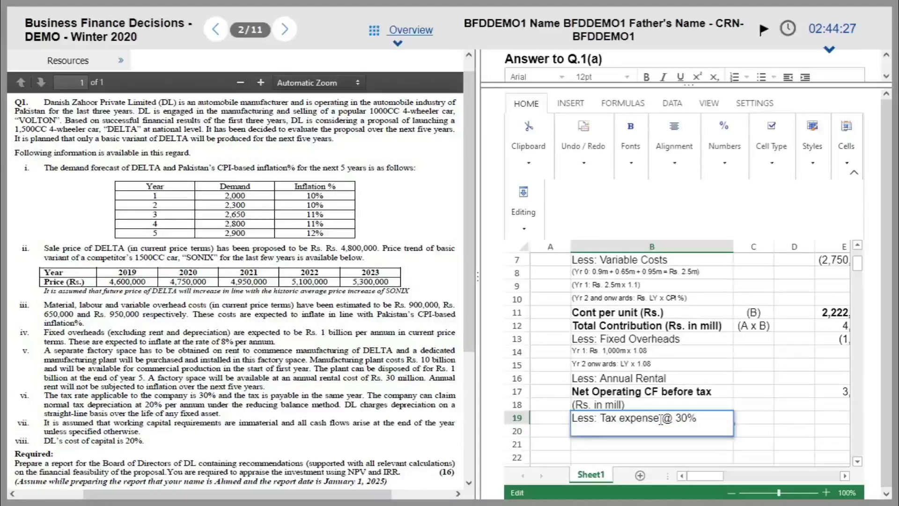
pyautogui.press('Tab')
pyautogui.press('Tab')
pyautogui.press('Tab')
pyautogui.press('Right')
pyautogui.press('Left')
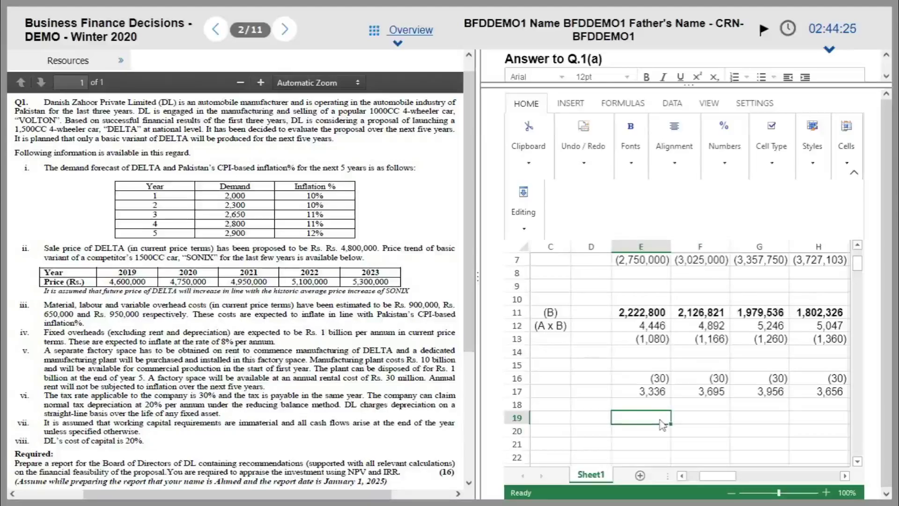
pyautogui.press('Left')
pyautogui.press('Left')
pyautogui.press('Left')
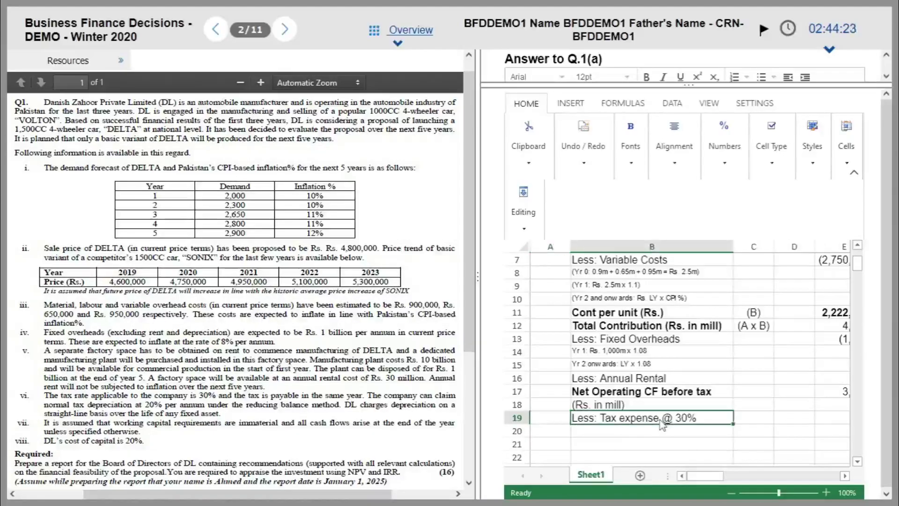
# Make the yearly net operating cash flow before tax figures in cells E17 to I17 bold.
pyautogui.press('Right')
pyautogui.press('Right')
pyautogui.press('Right')
pyautogui.press('Right')
pyautogui.press('Right')
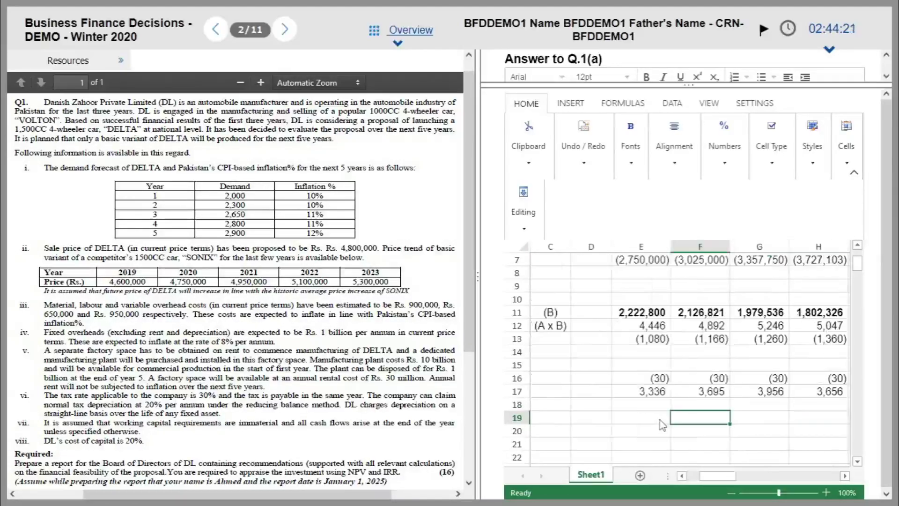
pyautogui.press('Up')
pyautogui.press('Up')
pyautogui.press('Left')
pyautogui.press('Left')
pyautogui.press('Left')
pyautogui.press('Left')
pyautogui.press('Left')
pyautogui.press('Right')
pyautogui.press('Right')
pyautogui.press('Right')
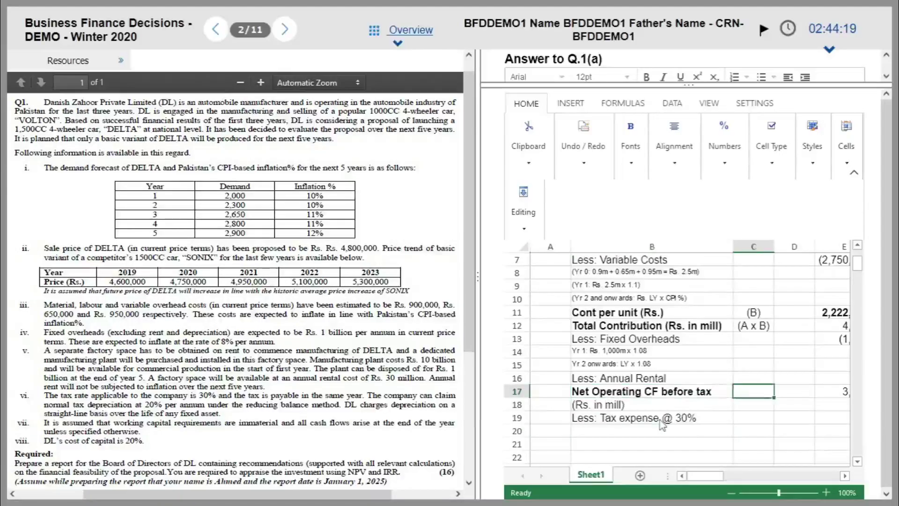
pyautogui.hotkey('shift', 'Right')
pyautogui.hotkey('shift', 'Right')
pyautogui.hotkey('shift', 'Right')
pyautogui.hotkey('shift', 'Right')
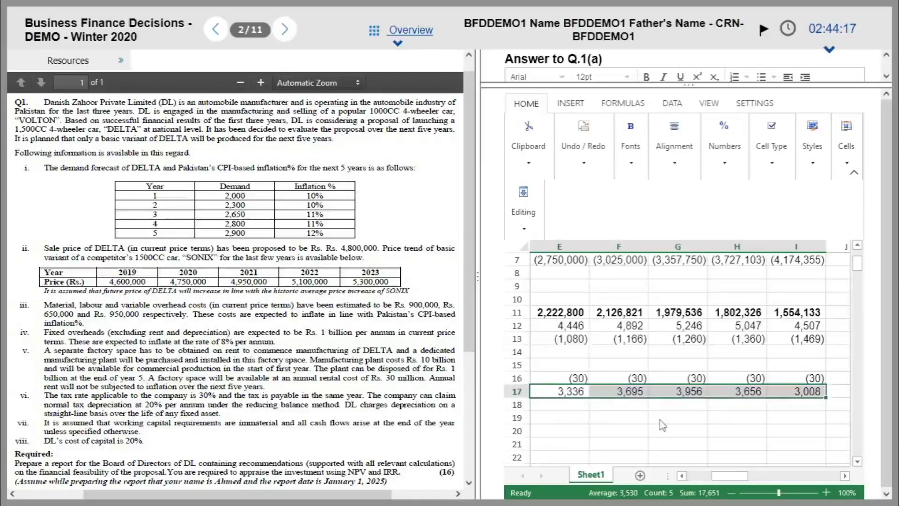
pyautogui.hotkey('ctrl', 'b')
# Calculate the year 1 tax expense in cell E19 with the formula =-E17*0.3.
pyautogui.press('Left')
pyautogui.press('Left')
pyautogui.press('Left')
pyautogui.press('Right')
pyautogui.press('Right')
pyautogui.press('Right')
pyautogui.press('Right')
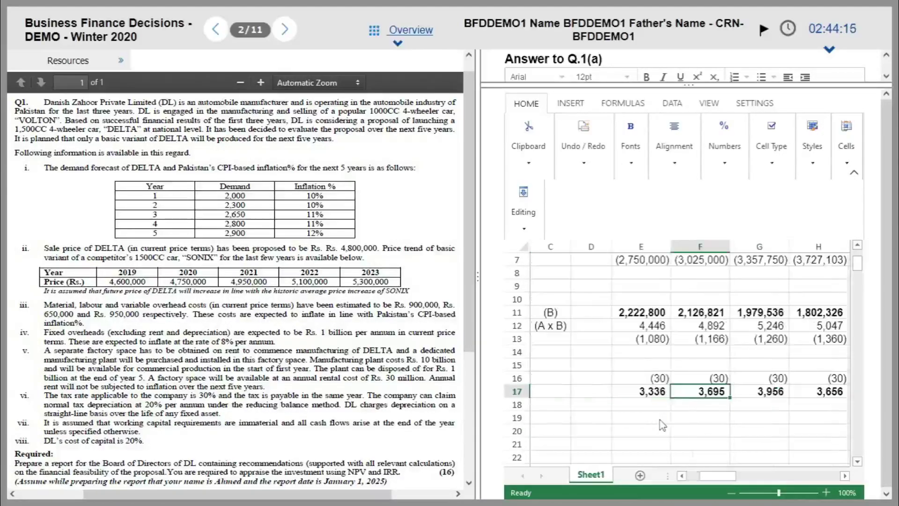
pyautogui.press('Left')
pyautogui.press('Down')
pyautogui.press('Down')
pyautogui.press('Down')
pyautogui.press('Up')
pyautogui.press('Left')
pyautogui.press('Left')
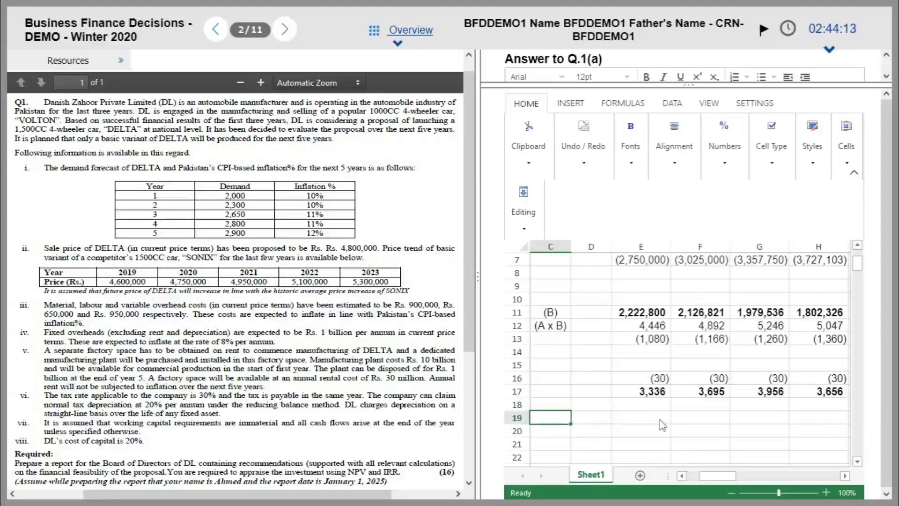
pyautogui.press('Left')
pyautogui.press('Right')
pyautogui.press('Right')
pyautogui.press('Right')
pyautogui.write('=')
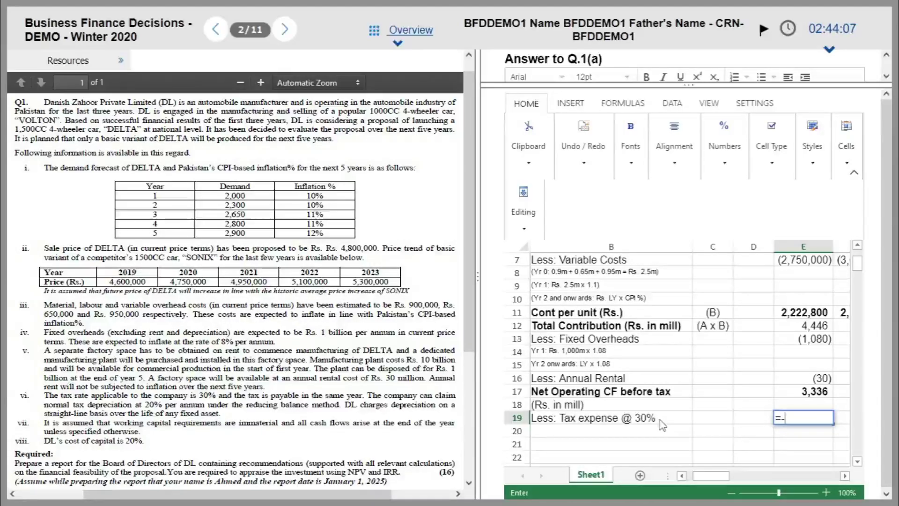
pyautogui.press('Up')
pyautogui.press('Up')
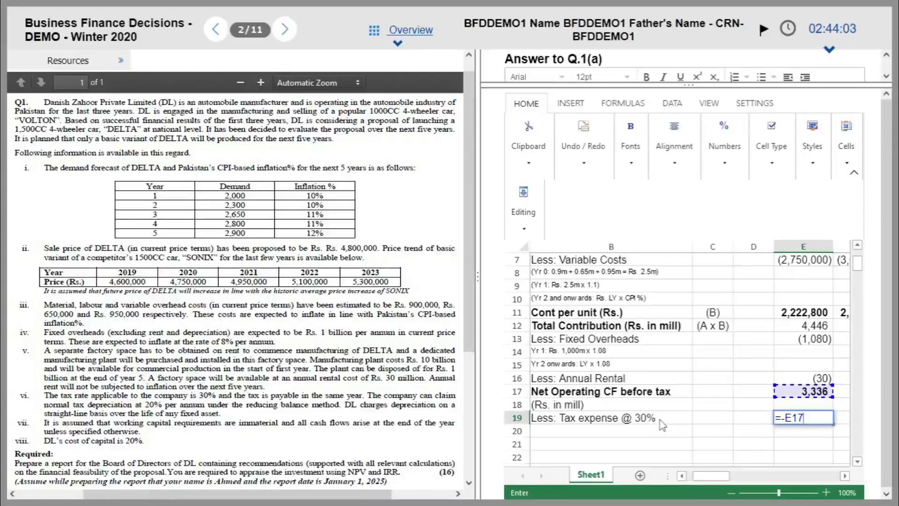
pyautogui.write('*')
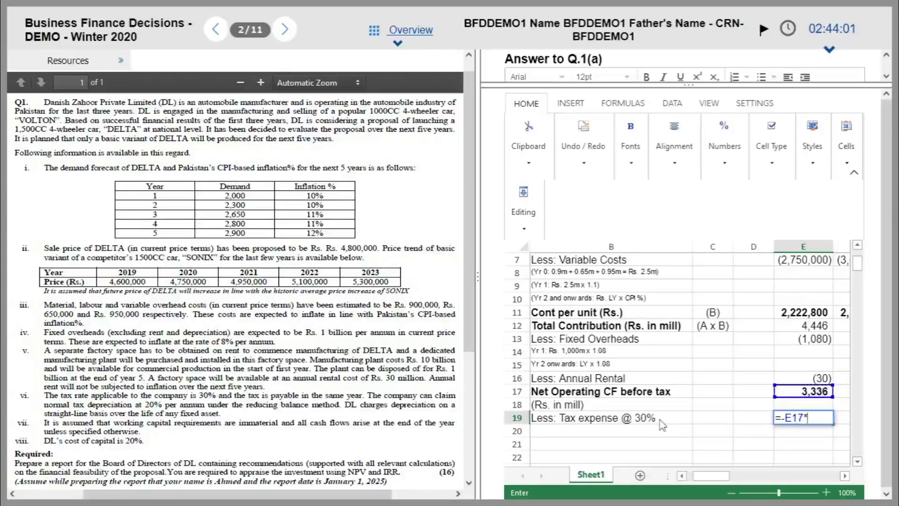
pyautogui.write('0.3')
pyautogui.press('Return')
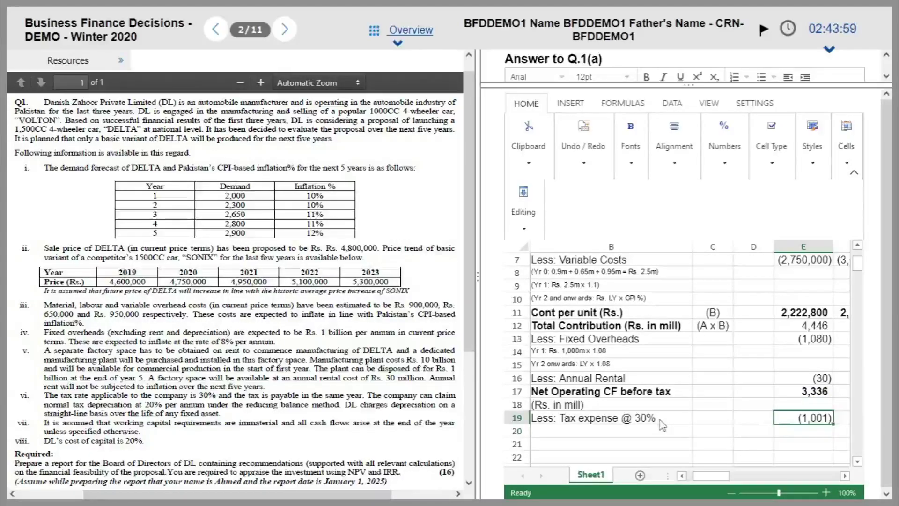
# Copy the tax expense formula from E19 across cells F19 to I19 for years 2 to 5.
pyautogui.press('Right')
pyautogui.hotkey('shift', 'Right')
pyautogui.hotkey('shift', 'Right')
pyautogui.hotkey('shift', 'Right')
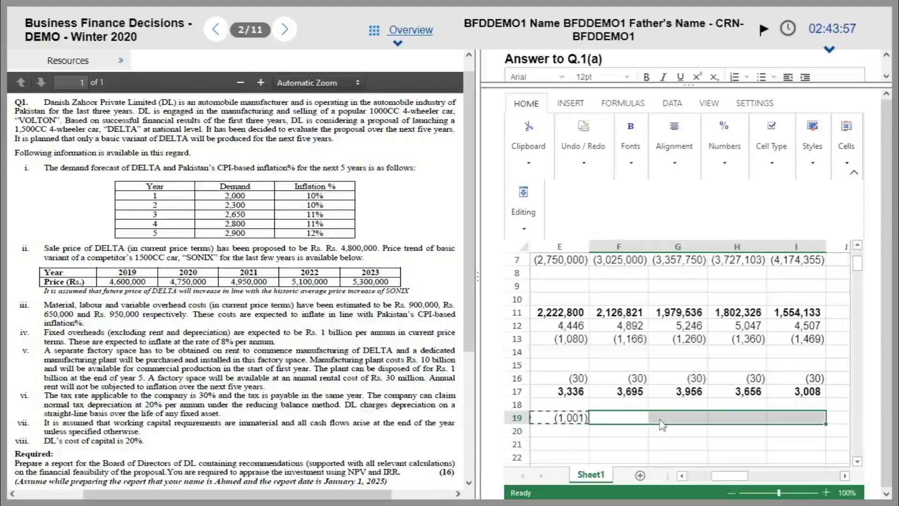
pyautogui.write('(1,109)\t(1,187)\t(1,097)\t(902)')
pyautogui.press('Left')
pyautogui.press('Left')
pyautogui.press('Left')
pyautogui.press('Left')
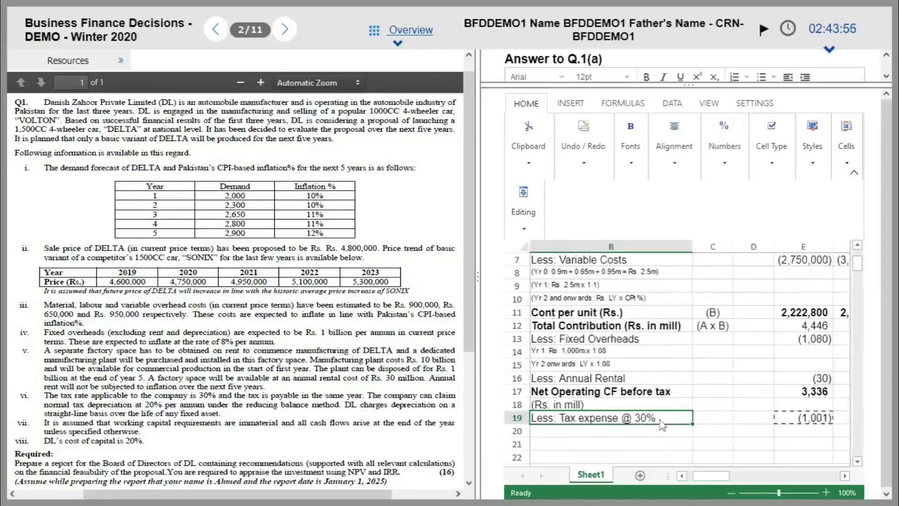
pyautogui.press('Right')
pyautogui.press('Right')
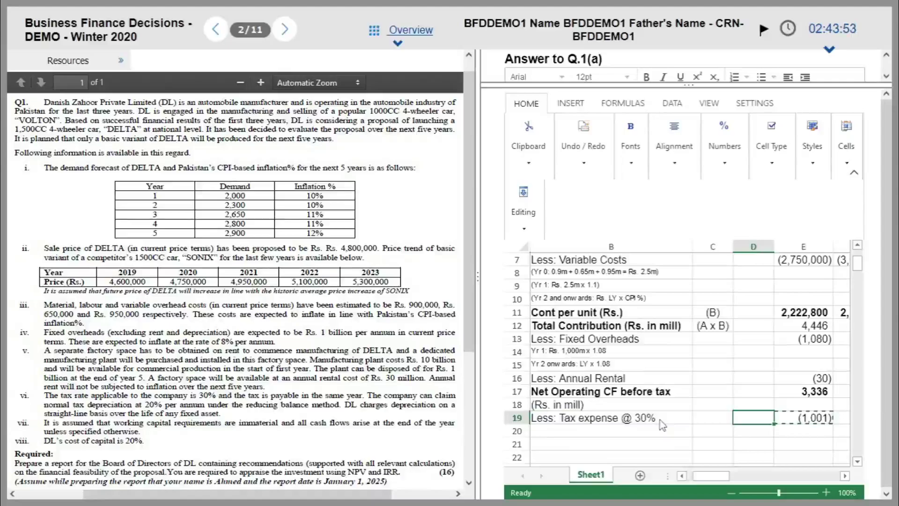
# Copy the tax expense label from cell B19 into cell B20.
pyautogui.click(711, 383)
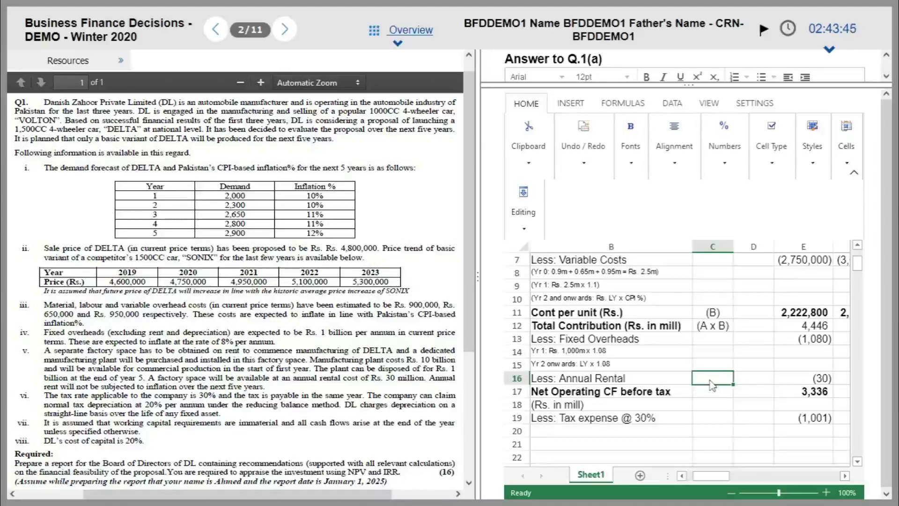
pyautogui.press('Left')
pyautogui.press('Down')
pyautogui.press('Down')
pyautogui.press('Down')
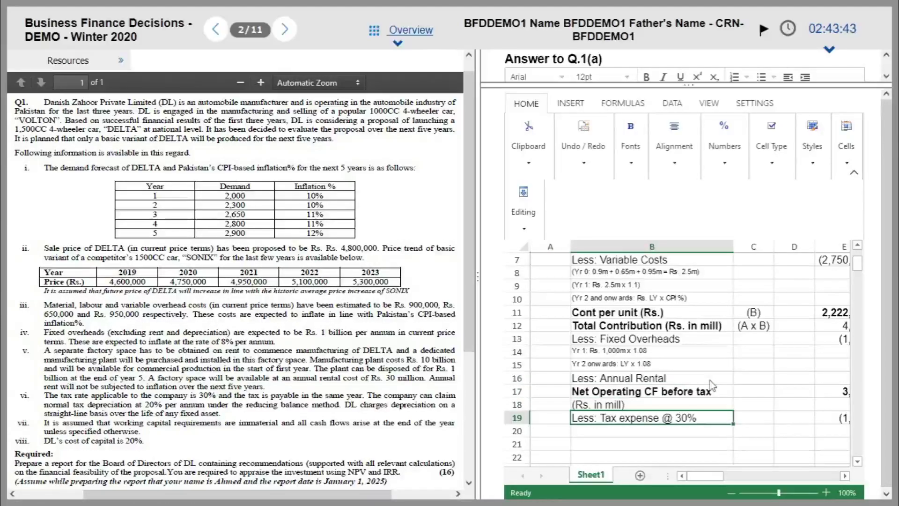
pyautogui.press('Down')
pyautogui.write('Less: Tax expense @ 30%')
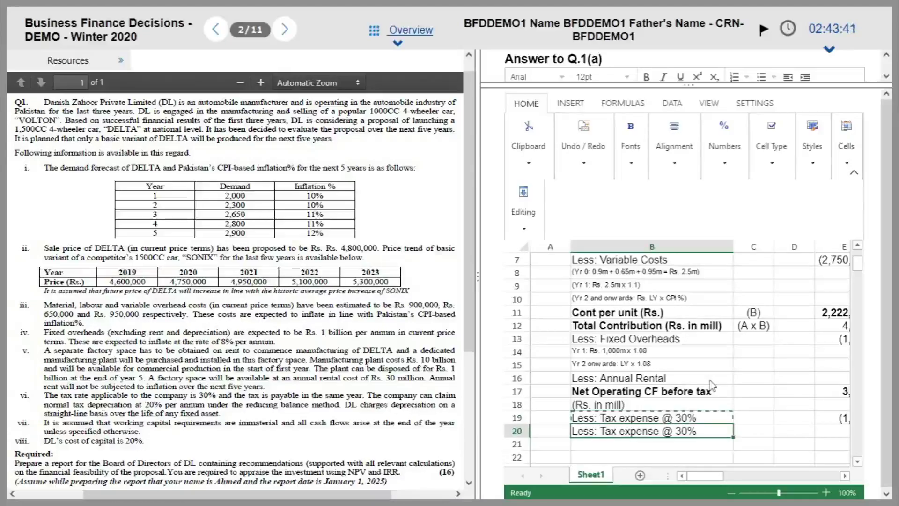
# Change the prefix of the copied label in cell B20 to "Add:".
pyautogui.doubleClick(654, 432)
pyautogui.press('BackSpace')
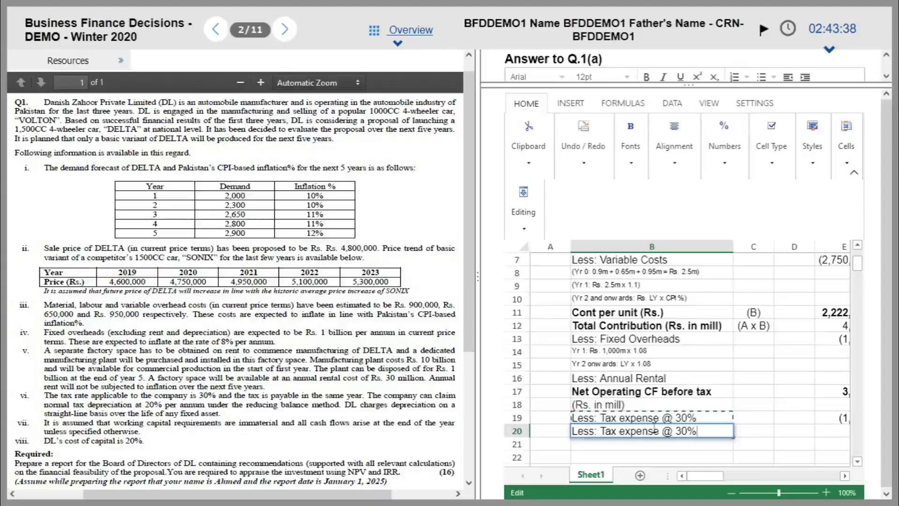
pyautogui.hotkey('shift', 'Right')
pyautogui.hotkey('shift', 'Right')
pyautogui.hotkey('shift', 'Right')
pyautogui.write('Add')
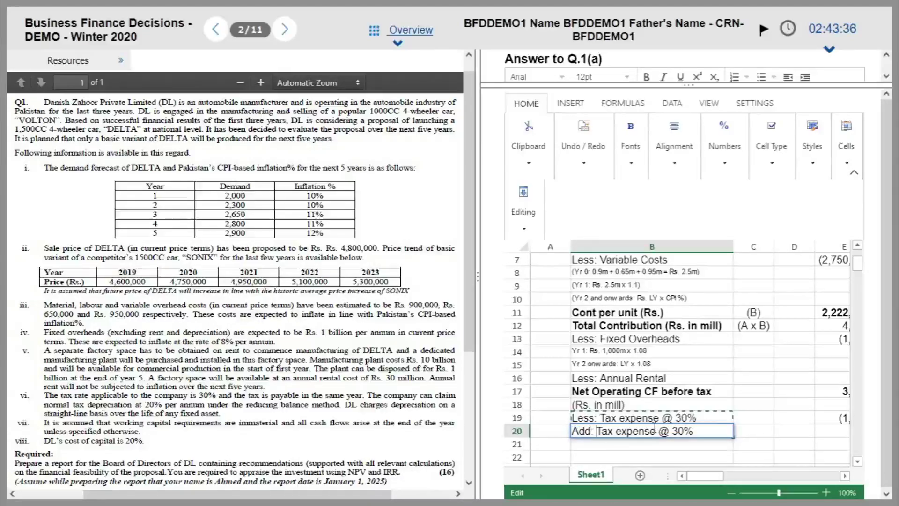
# Reword the rest of the label in cell B20 so that it reads "Add: Tax saving on dep (w-2)".
pyautogui.hotkey('ctrl', 'Right')
pyautogui.hotkey('ctrl', 'Right')
pyautogui.write('saving on d')
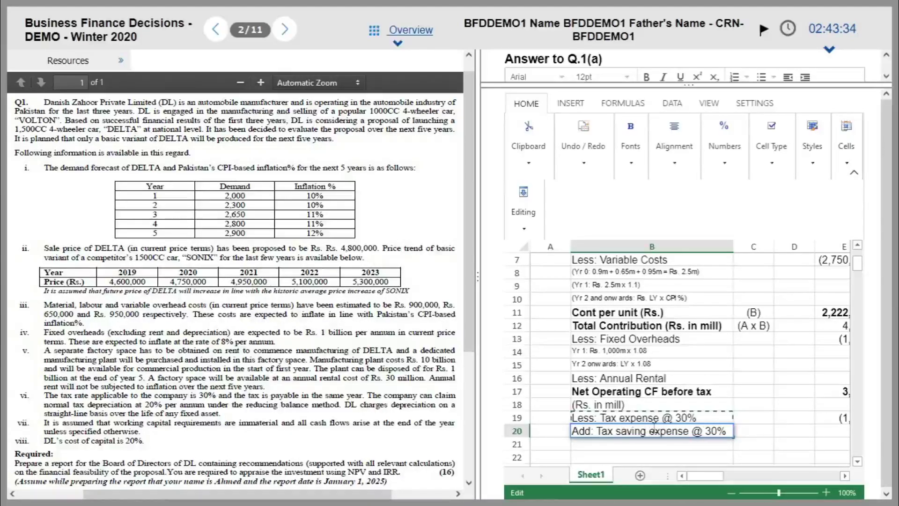
pyautogui.hotkey('shift', 'Right')
pyautogui.hotkey('shift', 'Right')
pyautogui.hotkey('shift', 'Right')
pyautogui.hotkey('shift', 'Right')
pyautogui.hotkey('shift', 'Right')
pyautogui.hotkey('shift', 'Right')
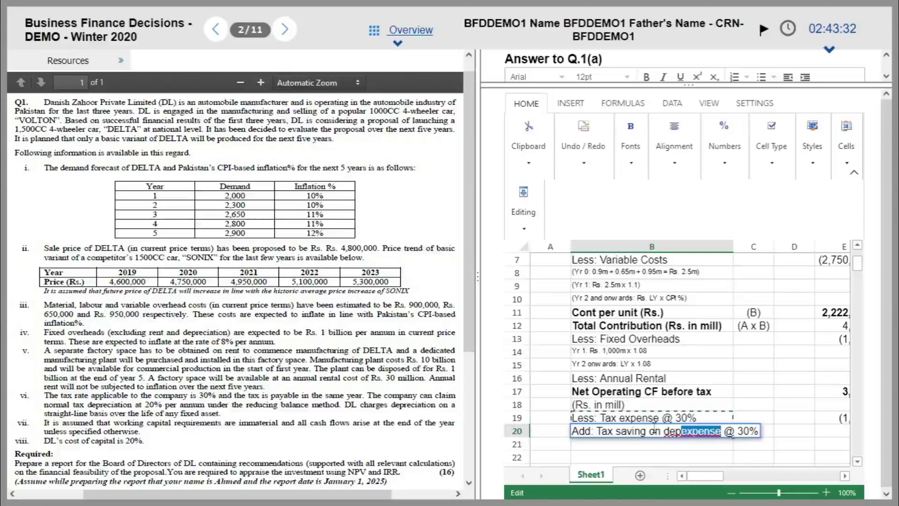
pyautogui.write('p')
pyautogui.press('BackSpace')
pyautogui.press('BackSpace')
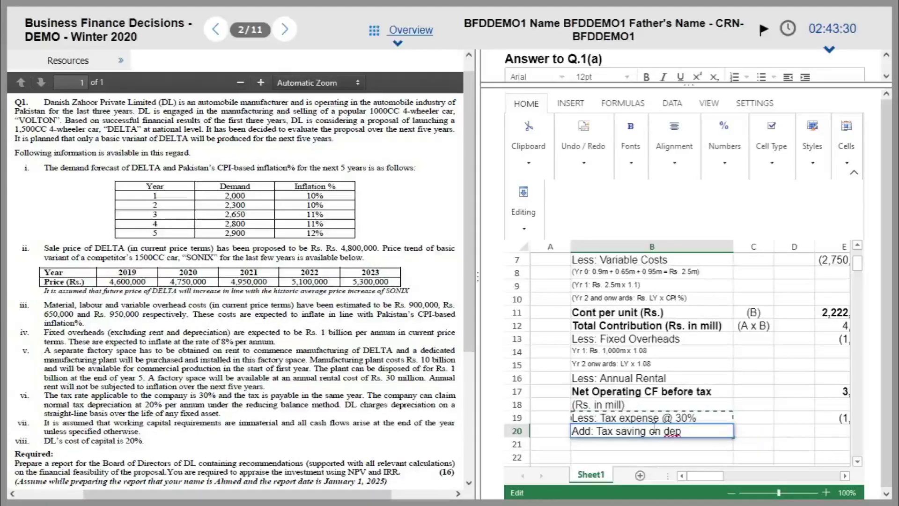
pyautogui.write('(w2)')
pyautogui.press('Tab')
pyautogui.press('Tab')
pyautogui.press('Tab')
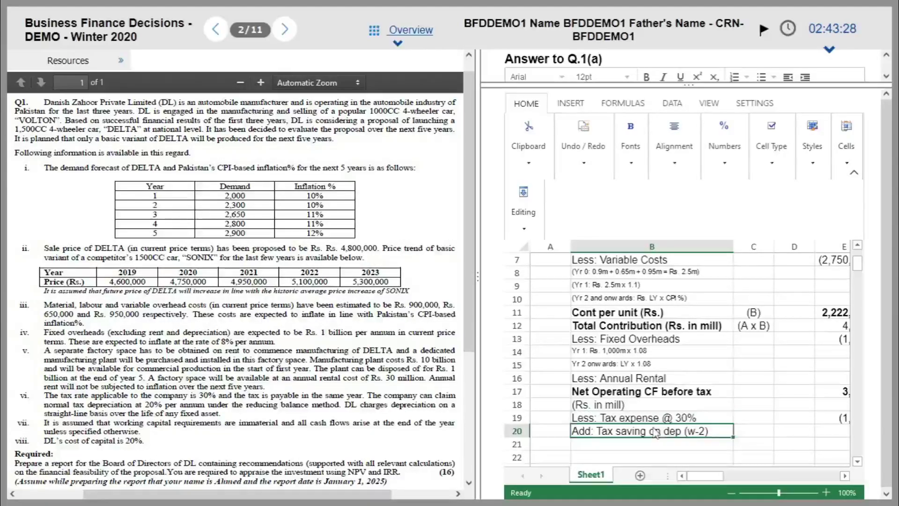
# Review the year 1 figures in column E from the units row down to the tax rows.
pyautogui.press('Up')
pyautogui.press('Up')
pyautogui.press('Up')
pyautogui.press('Up')
pyautogui.press('Up')
pyautogui.press('Up')
pyautogui.press('Up')
pyautogui.press('Up')
pyautogui.press('Up')
pyautogui.press('Up')
pyautogui.press('Up')
pyautogui.press('Up')
pyautogui.press('Up')
pyautogui.press('Up')
pyautogui.press('Up')
pyautogui.press('Up')
pyautogui.press('Up')
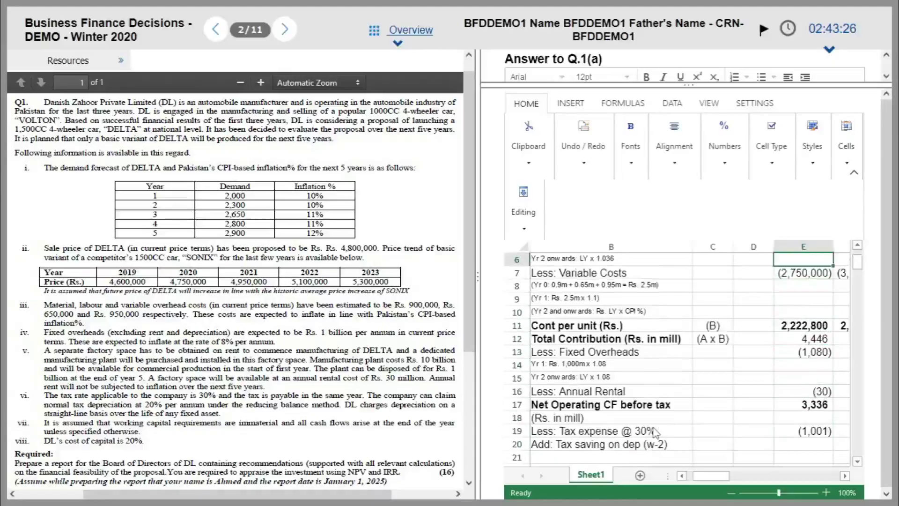
pyautogui.press('Down')
pyautogui.press('Down')
pyautogui.press('Down')
pyautogui.press('Down')
pyautogui.press('Down')
pyautogui.press('Down')
pyautogui.press('Down')
pyautogui.press('Down')
pyautogui.press('Down')
pyautogui.press('Down')
pyautogui.press('Down')
pyautogui.press('Down')
pyautogui.press('Down')
pyautogui.press('Down')
pyautogui.press('Down')
pyautogui.press('Down')
pyautogui.press('Down')
pyautogui.press('Down')
pyautogui.press('Down')
pyautogui.press('Down')
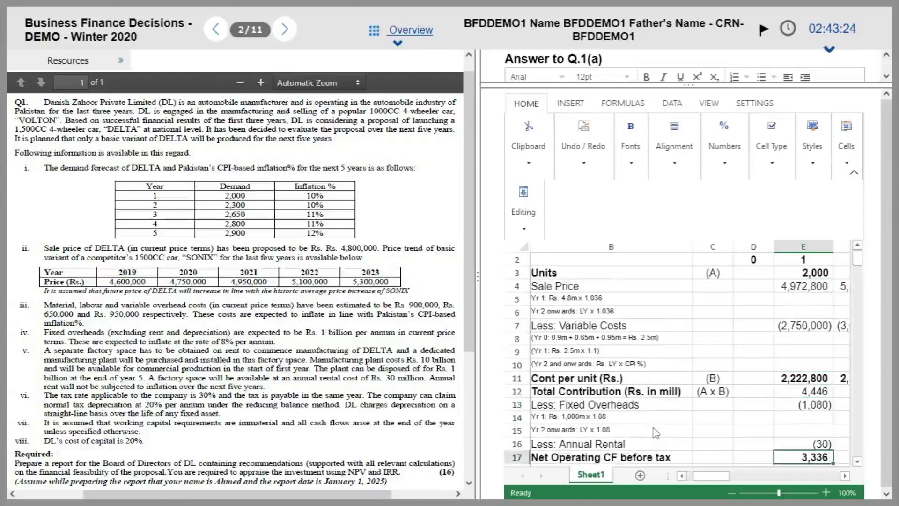
# Copy the net operating cash flow before tax label from cell B17 into cell B21.
pyautogui.press('Left')
pyautogui.press('Left')
pyautogui.press('Left')
pyautogui.press('Left')
pyautogui.press('Right')
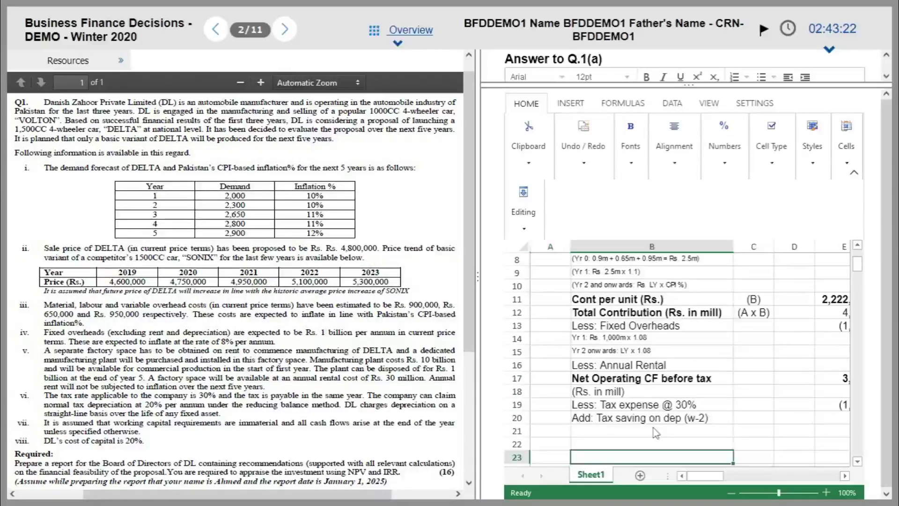
pyautogui.press('Up')
pyautogui.press('Up')
pyautogui.press('Up')
pyautogui.press('Up')
pyautogui.press('Up')
pyautogui.press('Up')
pyautogui.hotkey('ctrl', 'c')
pyautogui.press('Down')
pyautogui.press('Down')
pyautogui.press('Down')
pyautogui.press('Down')
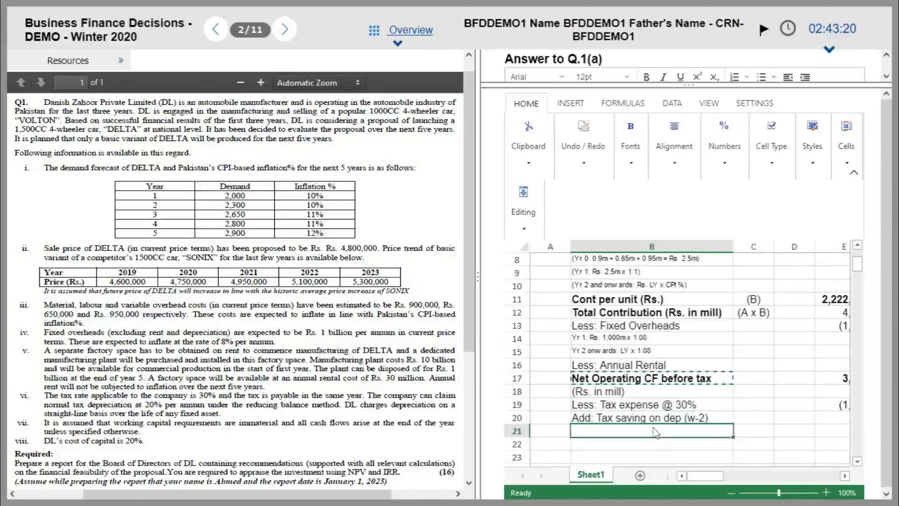
pyautogui.hotkey('ctrl', 'v')
# Edit the label in cell B21 to read "Net Operating CF after tax".
pyautogui.press('F2')
pyautogui.press('Left')
pyautogui.hotkey('shift', 'Left')
pyautogui.hotkey('shift', 'Left')
pyautogui.hotkey('shift', 'Left')
pyautogui.hotkey('shift', 'Left')
pyautogui.hotkey('shift', 'Left')
pyautogui.hotkey('shift', 'Left')
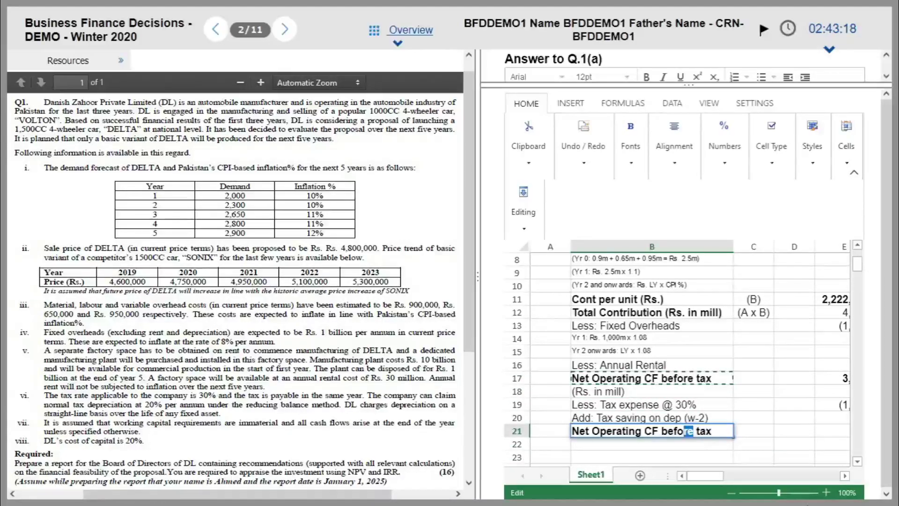
pyautogui.write('after')
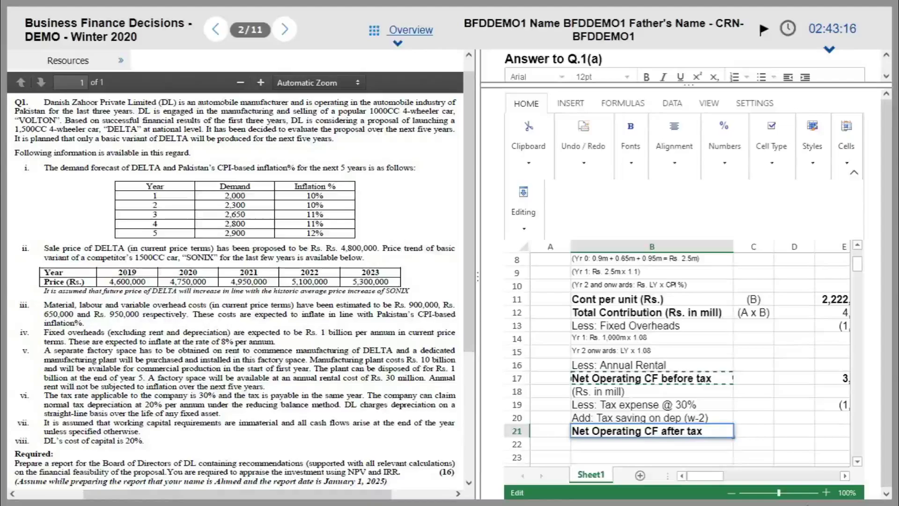
pyautogui.press('Return')
# Copy the "(Rs. in mill)" unit note from cell B18 into cell B22.
pyautogui.press('Up')
pyautogui.press('Up')
pyautogui.press('Up')
pyautogui.press('Up')
pyautogui.hotkey('ctrl', 'c')
pyautogui.press('Down')
pyautogui.press('Down')
pyautogui.press('Down')
pyautogui.press('Down')
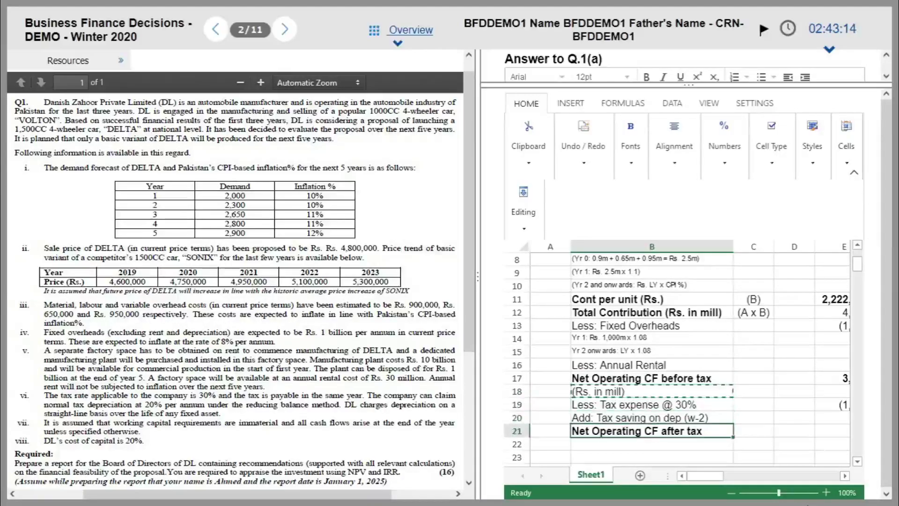
pyautogui.hotkey('ctrl', 'v')
pyautogui.press('Up')
pyautogui.press('Right')
pyautogui.press('Right')
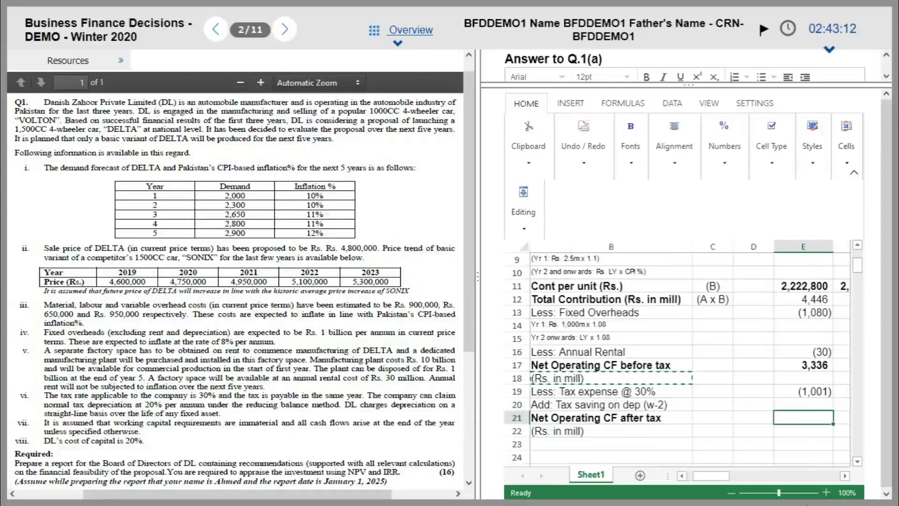
pyautogui.press('Escape')
# Enter the row label "Capital Cost / Disposal value" in cell B23.
pyautogui.press('Left')
pyautogui.press('Left')
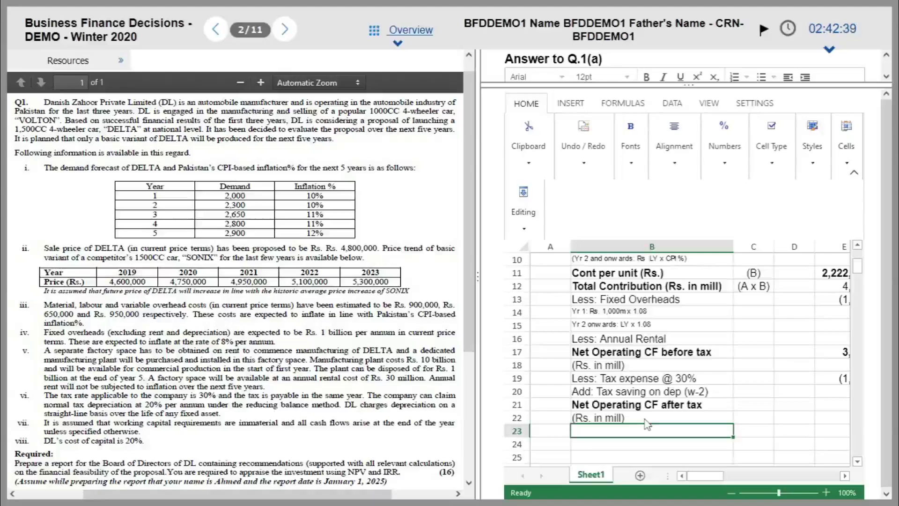
pyautogui.write('Capital Co')
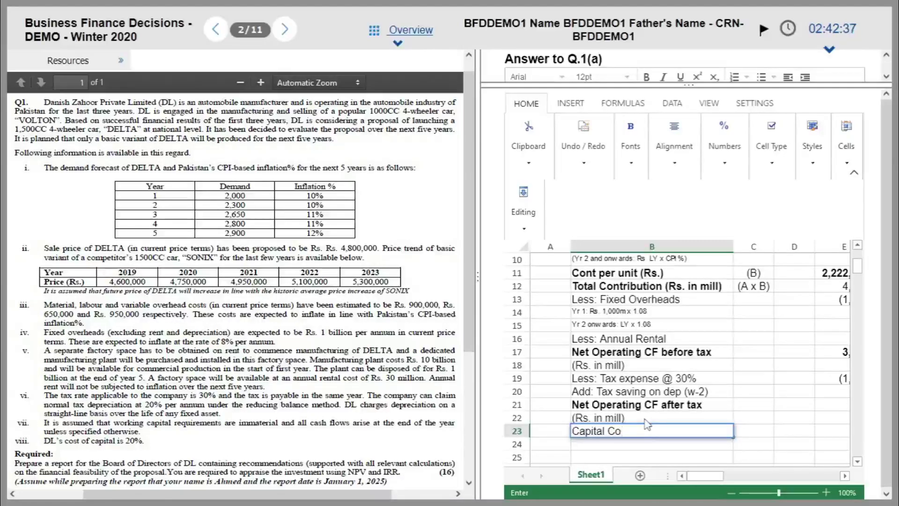
pyautogui.write('st / Disposal value')
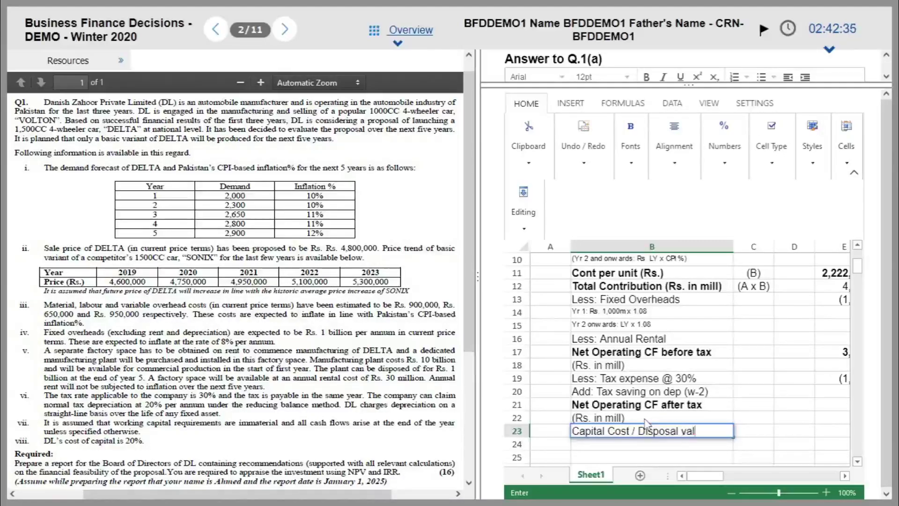
pyautogui.press('Return')
# Copy the after-tax cash flow label and its unit note from cells B21:B22 into cells B24:B25.
pyautogui.press('Up')
pyautogui.press('Up')
pyautogui.press('Up')
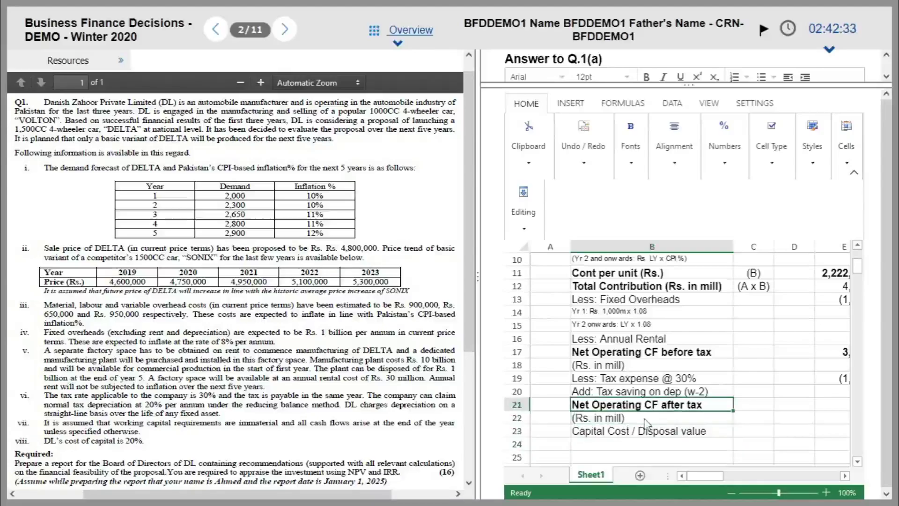
pyautogui.hotkey('shift', 'Down')
pyautogui.hotkey('ctrl', 'c')
pyautogui.press('Down')
pyautogui.press('Down')
pyautogui.press('Down')
pyautogui.hotkey('ctrl', 'v')
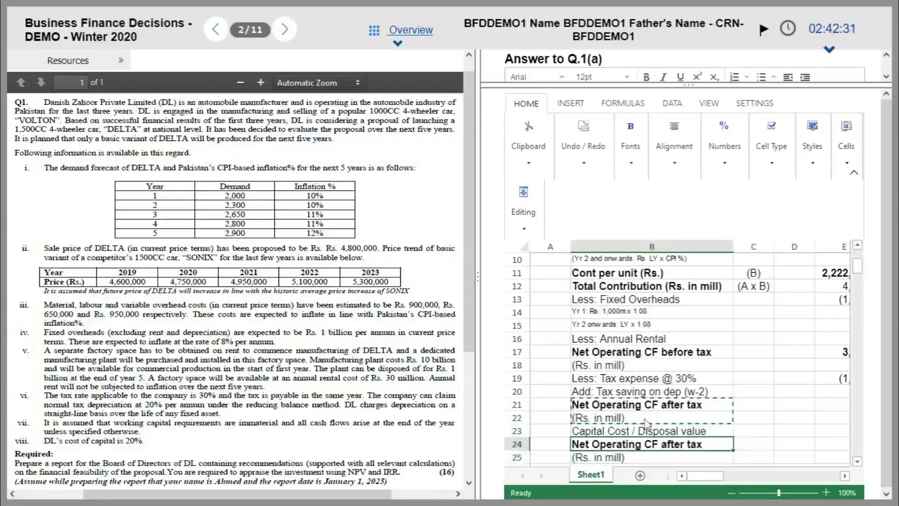
# Shorten the copied label in cell B24 to "Net CF".
pyautogui.press('Down')
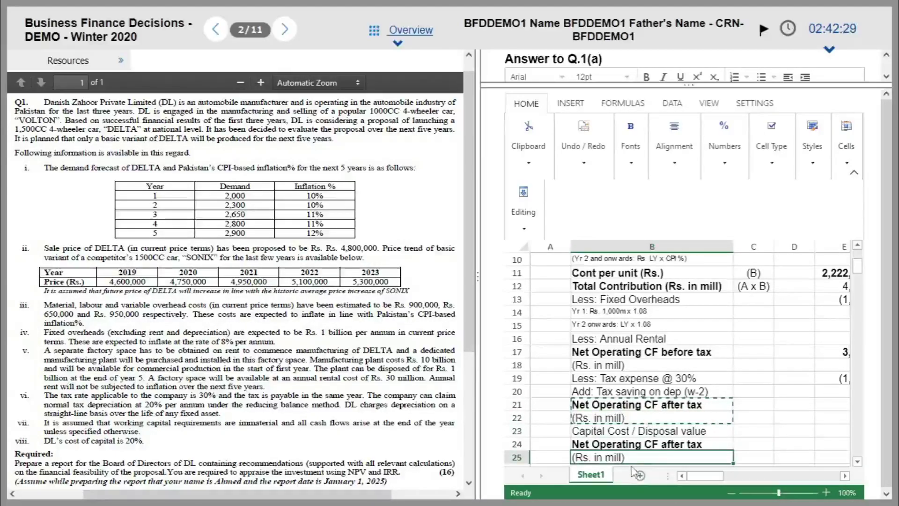
pyautogui.doubleClick(630, 447)
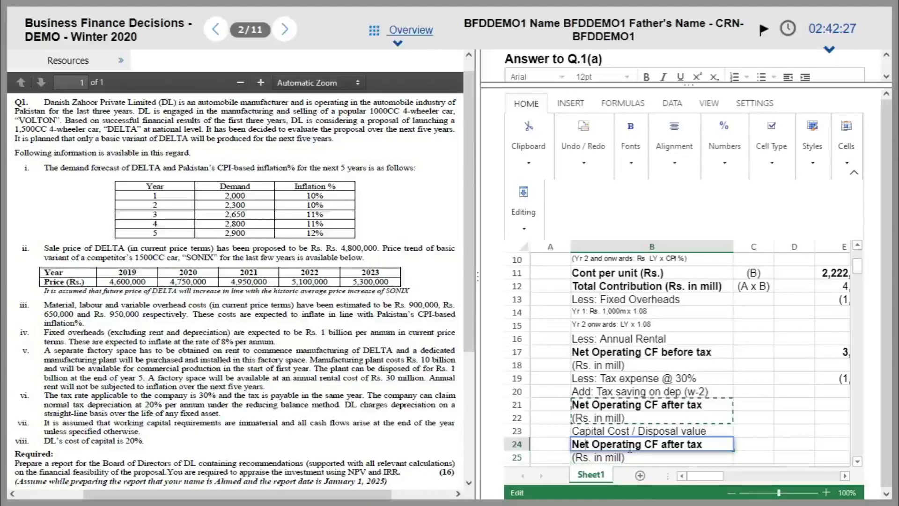
pyautogui.hotkey('shift', 'Right')
pyautogui.hotkey('shift', 'Right')
pyautogui.hotkey('shift', 'Right')
pyautogui.hotkey('shift', 'Right')
pyautogui.hotkey('shift', 'Right')
pyautogui.hotkey('shift', 'Right')
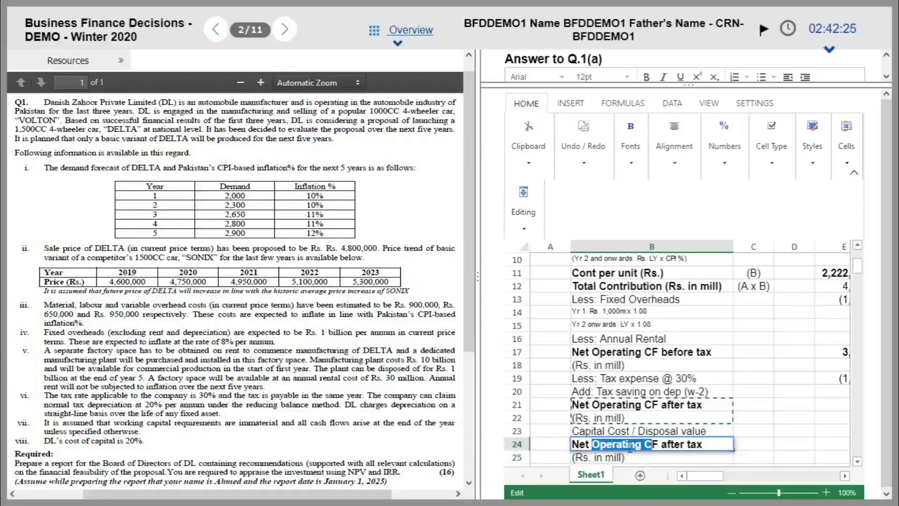
pyautogui.press('BackSpace')
pyautogui.hotkey('shift', 'End')
pyautogui.press('BackSpace')
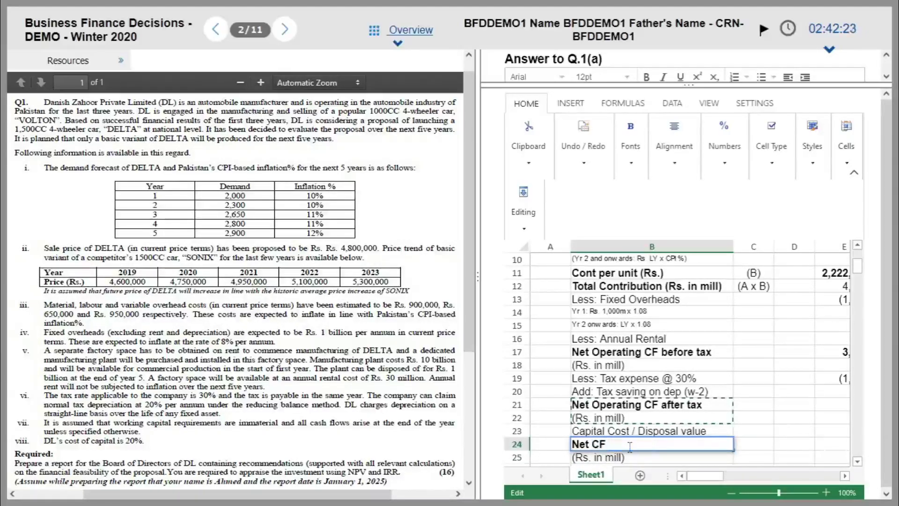
pyautogui.press('Return')
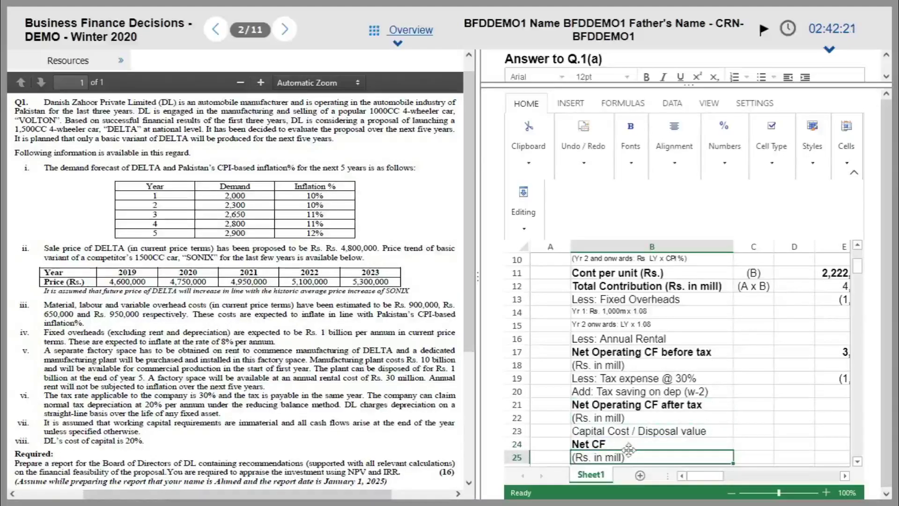
# Move the unit note from cell B25 to the end of the cell B24 label, making it "Net CF (Rs. in mill)".
pyautogui.doubleClick(631, 456)
pyautogui.hotkey('shift', 'Home')
pyautogui.hotkey('ctrl', 'x')
pyautogui.press('Return')
pyautogui.press('Up')
pyautogui.press('Up')
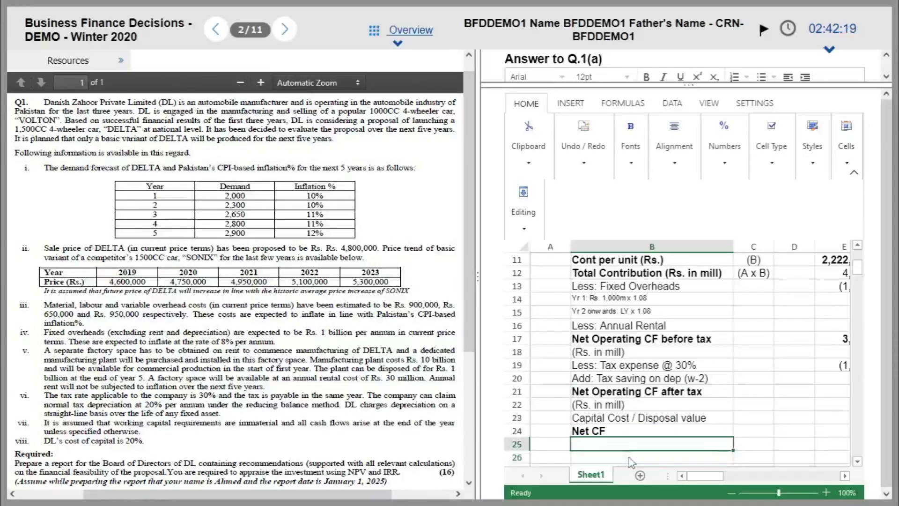
pyautogui.doubleClick(601, 431)
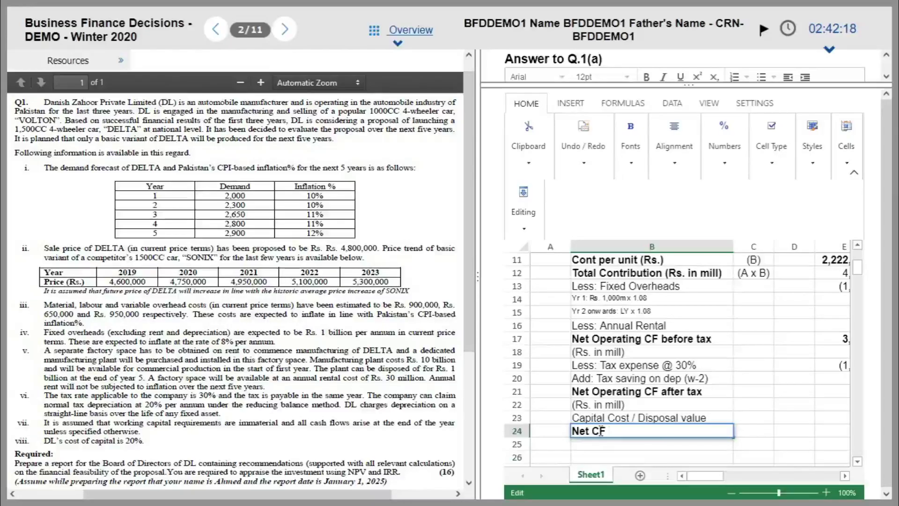
pyautogui.hotkey('ctrl', 'v')
pyautogui.press('Return')
pyautogui.press('Up')
pyautogui.press('Right')
pyautogui.press('Right')
pyautogui.press('Right')
pyautogui.press('Left')
pyautogui.press('Left')
pyautogui.press('Left')
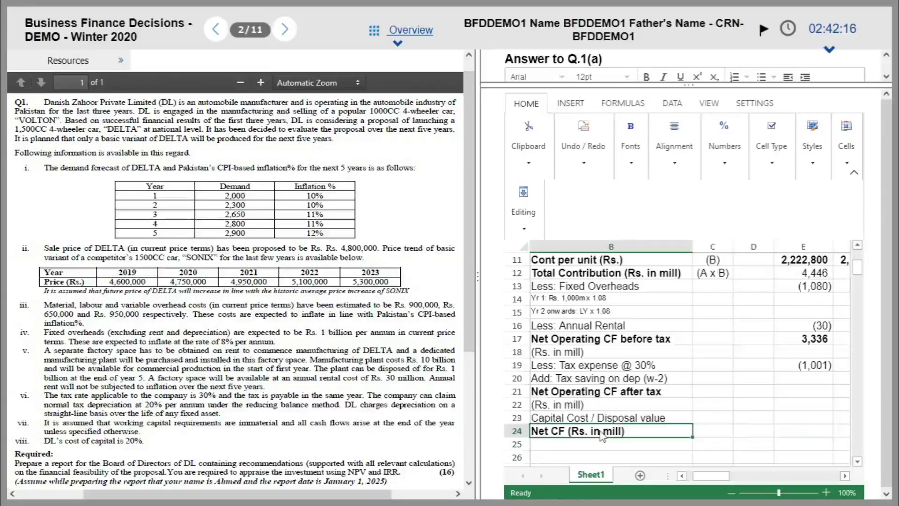
# Enter the discount factor row label "DF @ 20%" in cell B25.
pyautogui.press('Down')
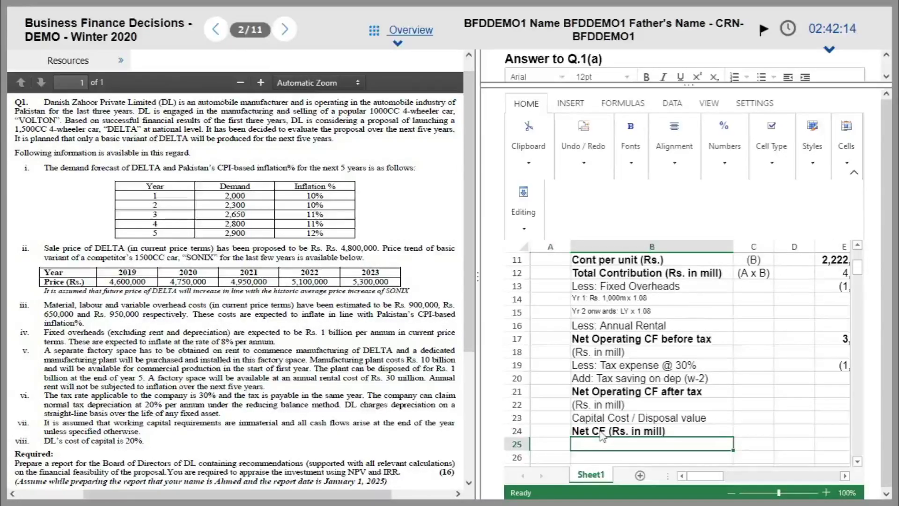
pyautogui.write('DF @')
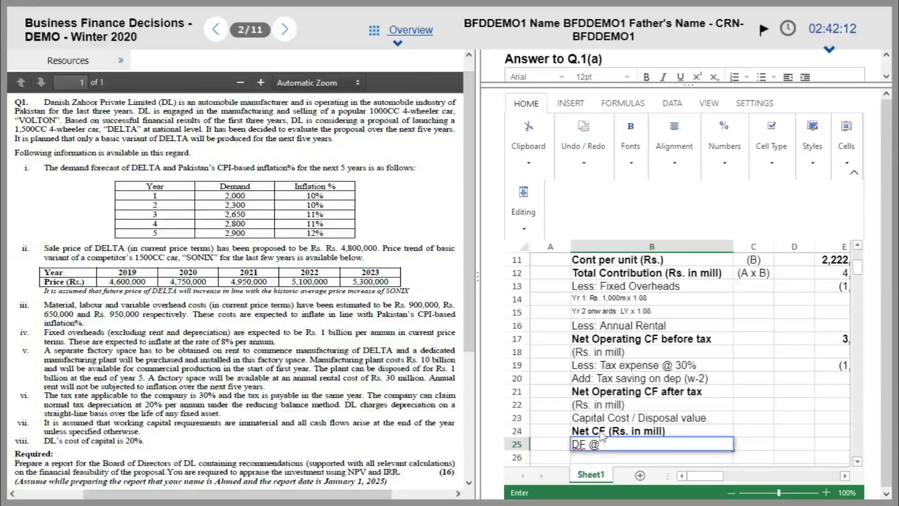
pyautogui.press('Return')
pyautogui.press('Up')
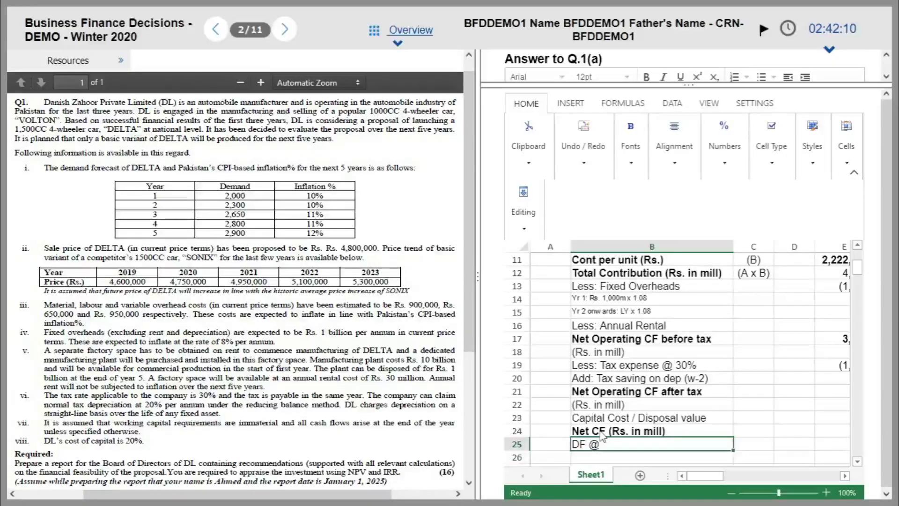
pyautogui.doubleClick(707, 445)
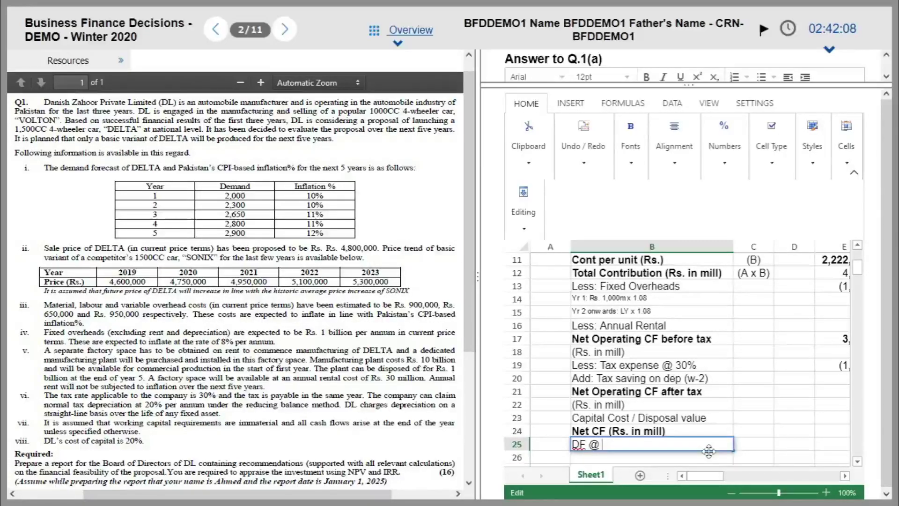
pyautogui.write('20%')
pyautogui.press('Return')
pyautogui.press('Up')
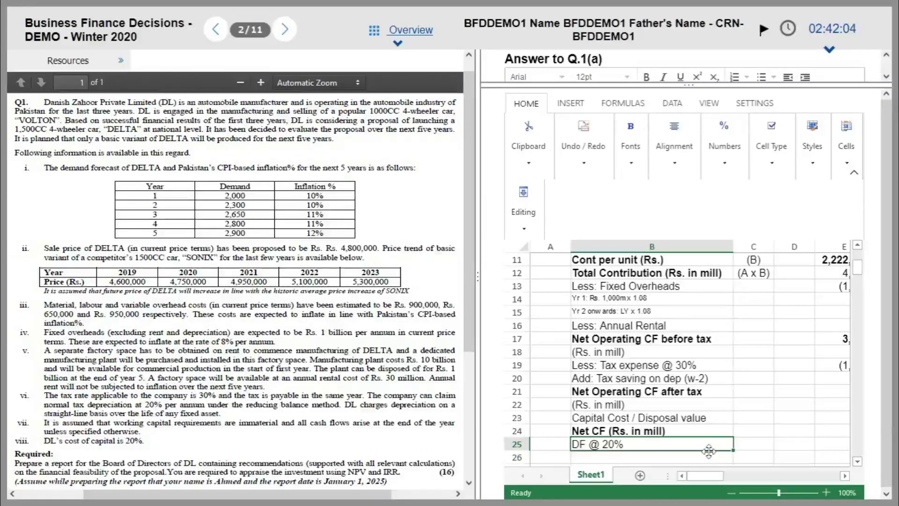
# Enter the present value row label "PV (Rs in mill)" in cell B26 and make it bold.
pyautogui.press('Down')
pyautogui.write('P')
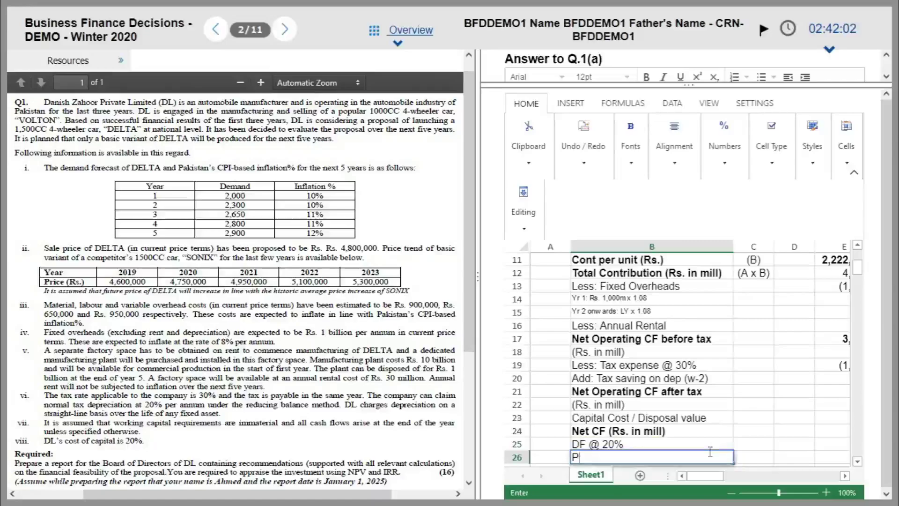
pyautogui.write('V (Rs in mill')
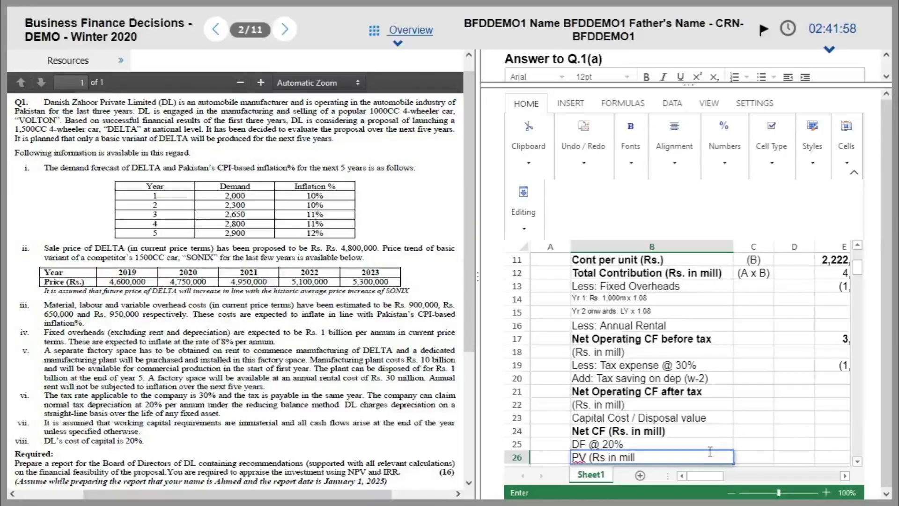
pyautogui.write(')')
pyautogui.press('Return')
pyautogui.hotkey('ctrl', 'b')
pyautogui.press('Right')
pyautogui.press('Right')
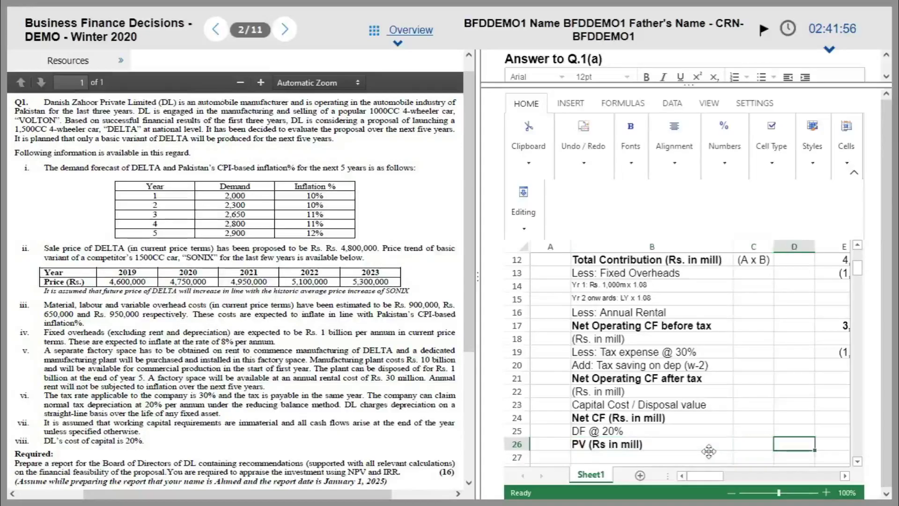
# Review the lower cash flow rows, from the tax expense to the present value, and the depreciation tax saving row referencing w-2.
pyautogui.press('Up')
pyautogui.press('Up')
pyautogui.press('Right')
pyautogui.press('Right')
pyautogui.press('Left')
pyautogui.press('Left')
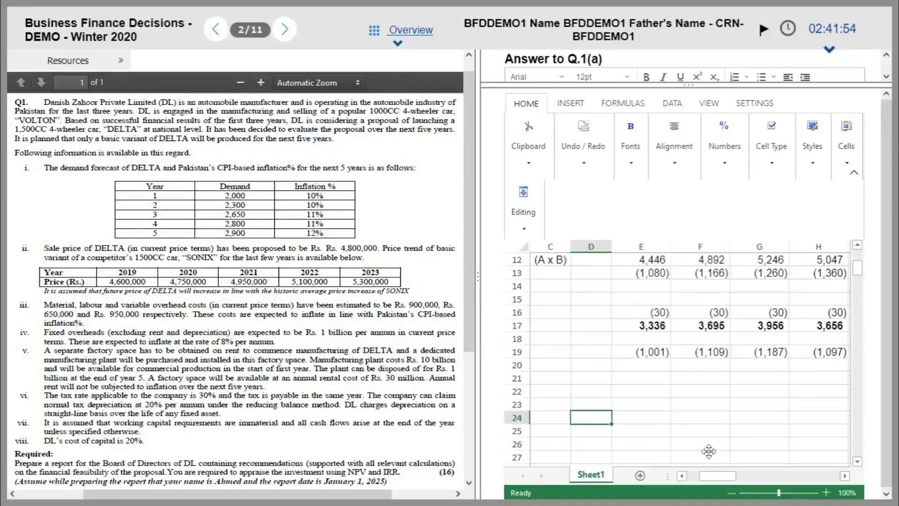
pyautogui.press('Up')
pyautogui.press('Up')
pyautogui.press('Up')
pyautogui.press('Up')
pyautogui.press('Left')
pyautogui.press('Left')
pyautogui.press('Left')
pyautogui.press('Right')
pyautogui.press('Right')
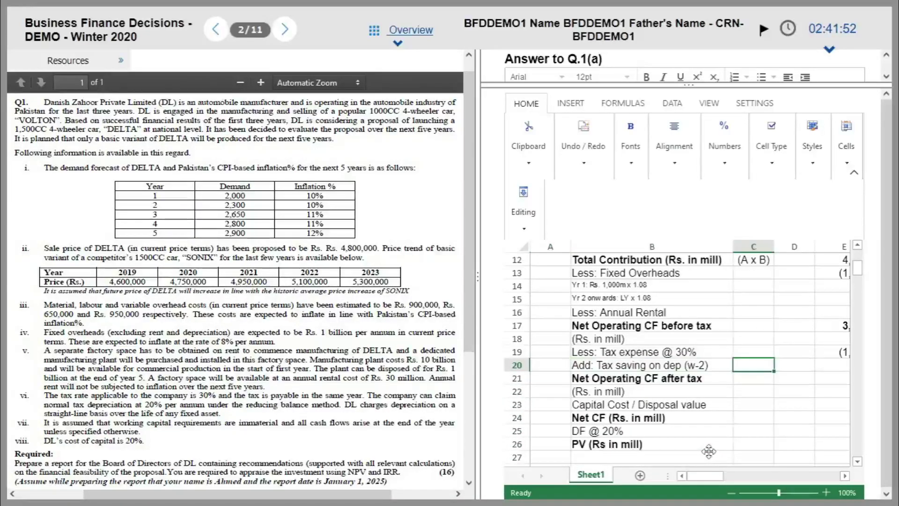
pyautogui.press('Left')
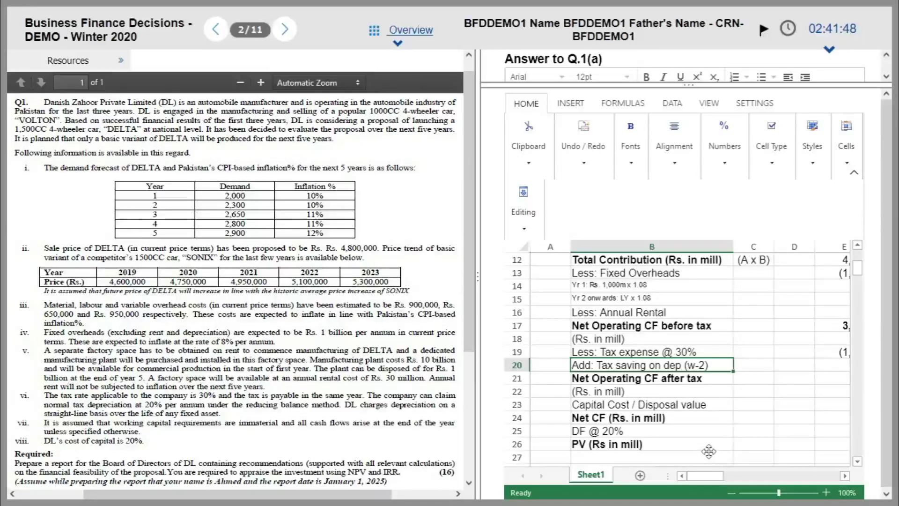
pyautogui.press('Right')
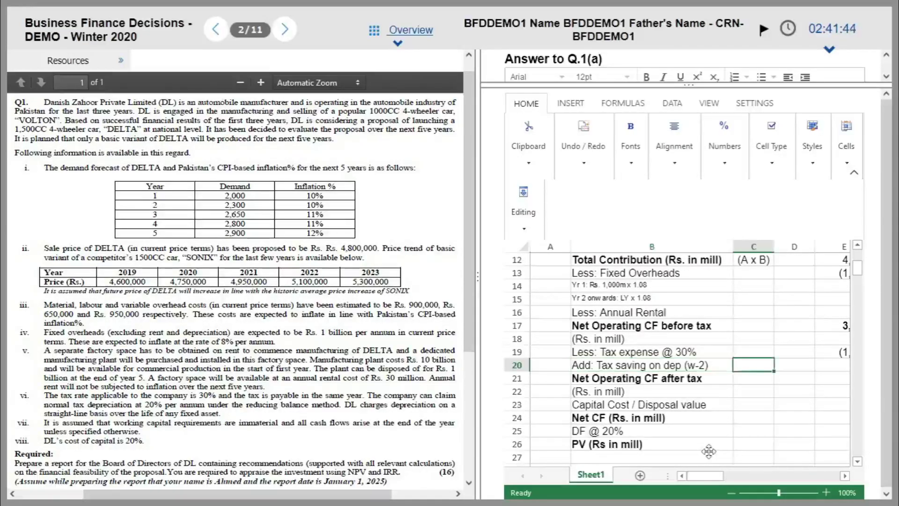
# Copy the "(w-1)" working heading from cell B28 into cell B32.
pyautogui.press('Down')
pyautogui.press('Down')
pyautogui.press('Down')
pyautogui.press('Down')
pyautogui.press('Down')
pyautogui.press('Down')
pyautogui.press('Down')
pyautogui.press('Down')
pyautogui.press('Down')
pyautogui.press('Down')
pyautogui.press('Down')
pyautogui.press('Down')
pyautogui.press('Down')
pyautogui.press('Down')
pyautogui.press('Down')
pyautogui.press('Down')
pyautogui.press('Down')
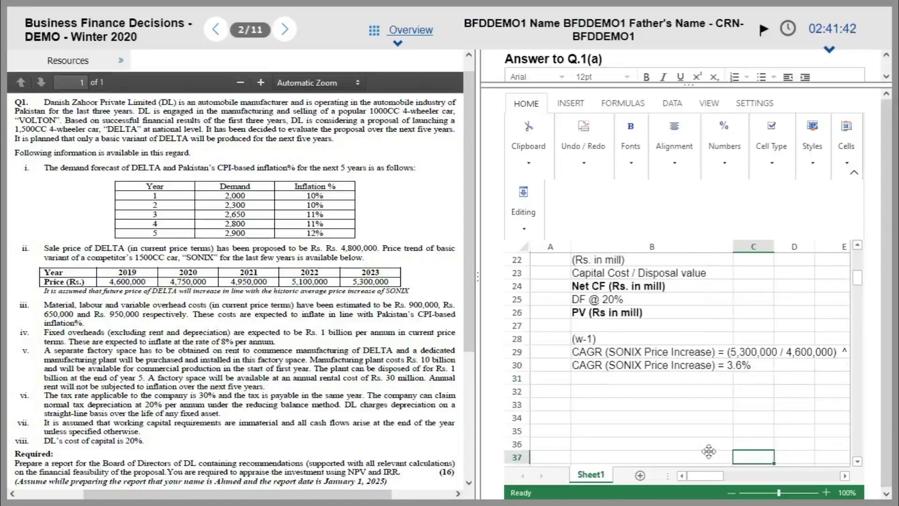
pyautogui.press('Left')
pyautogui.press('Up')
pyautogui.press('Up')
pyautogui.press('Up')
pyautogui.press('Up')
pyautogui.press('Up')
pyautogui.press('Up')
pyautogui.press('Up')
pyautogui.press('Up')
pyautogui.press('Up')
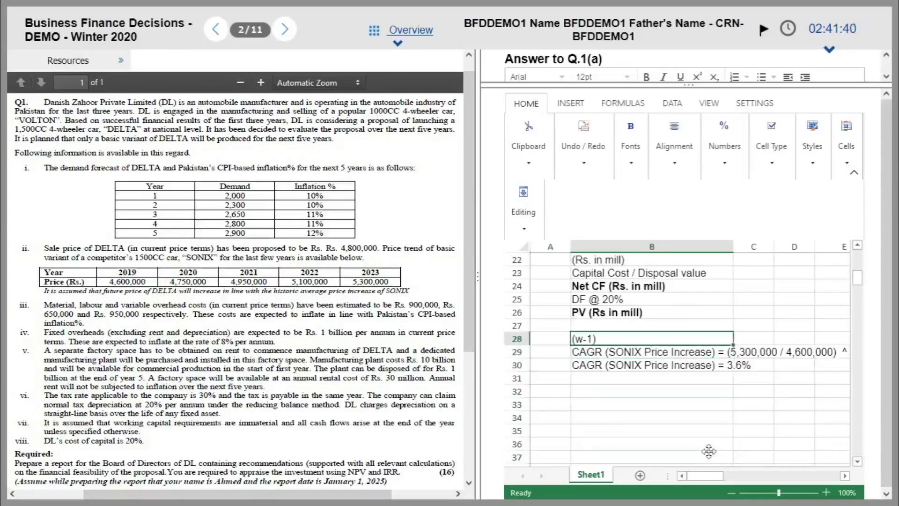
pyautogui.press('Down')
pyautogui.press('Down')
pyautogui.press('Down')
pyautogui.press('Down')
pyautogui.hotkey('ctrl', 'v')
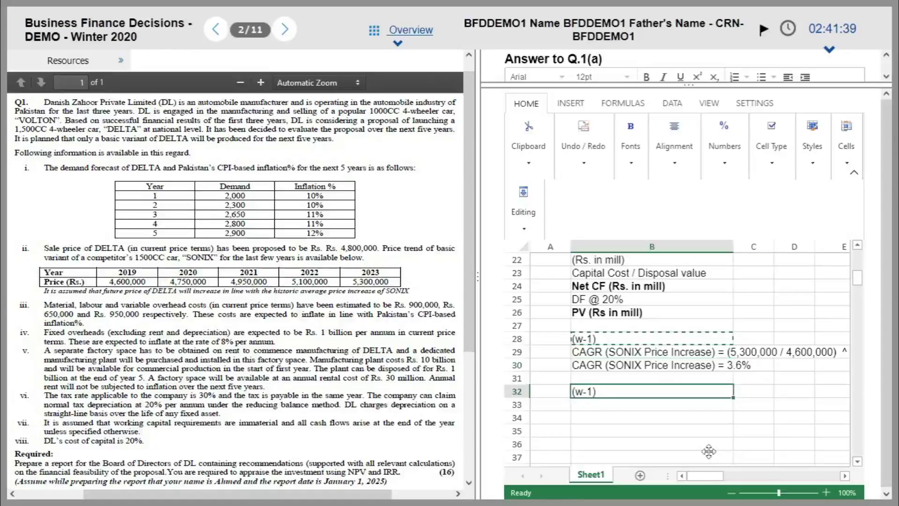
# Change the copied heading in cell B32 to "(w-2) Tax Saving on Dep".
pyautogui.doubleClick(610, 392)
pyautogui.press('Left')
pyautogui.press('BackSpace')
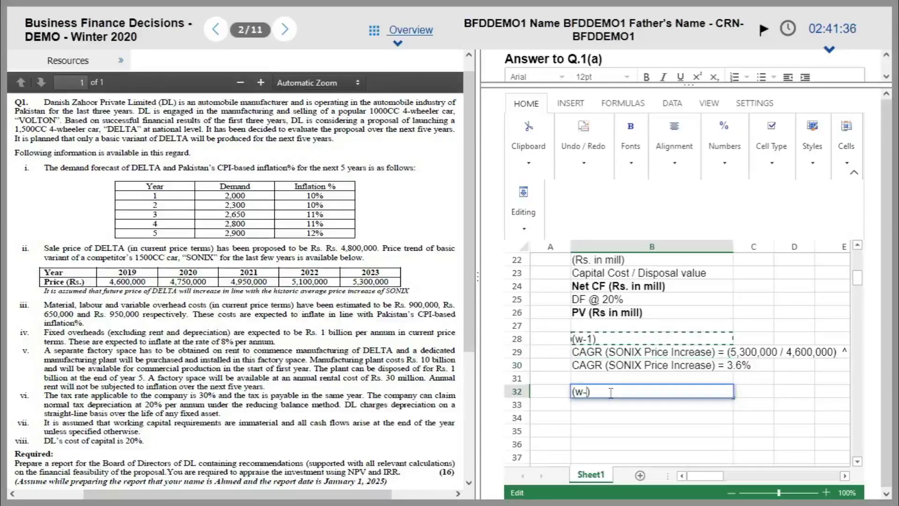
pyautogui.write('Tax Saving on Dep')
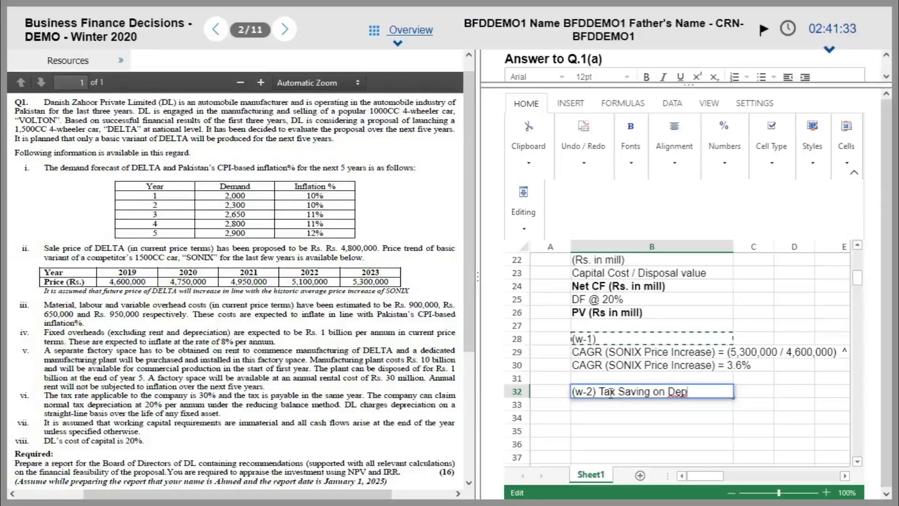
pyautogui.press('Return')
# Make the two working headings in cells B28 and B32 bold.
pyautogui.press('Up')
pyautogui.press('Down')
pyautogui.press('Down')
pyautogui.press('Up')
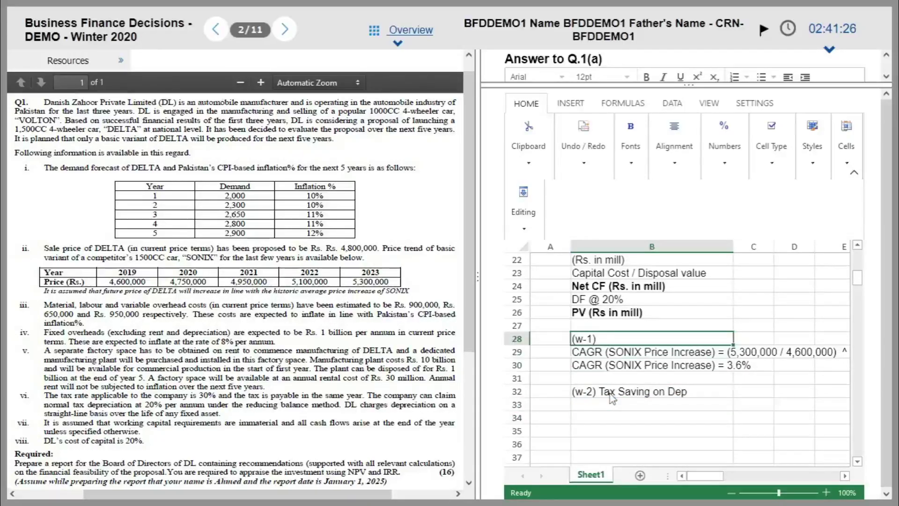
pyautogui.hotkey('ctrl', 'b')
pyautogui.press('Down')
pyautogui.press('Down')
pyautogui.press('Down')
pyautogui.press('Down')
pyautogui.hotkey('ctrl', 'b')
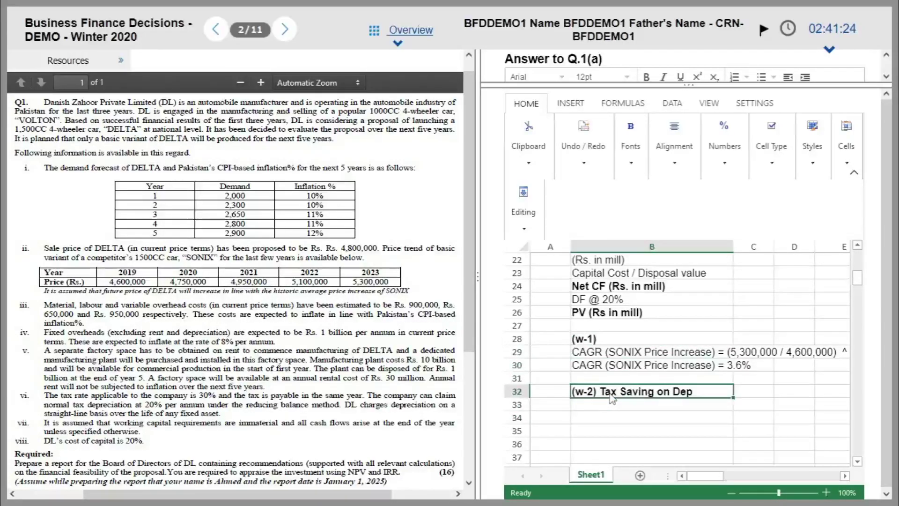
# Enter the label "Capital Cost (Rs in mill)" in cell B34 and its amount 10000 in cell C34.
pyautogui.press('Down')
pyautogui.write('Capi')
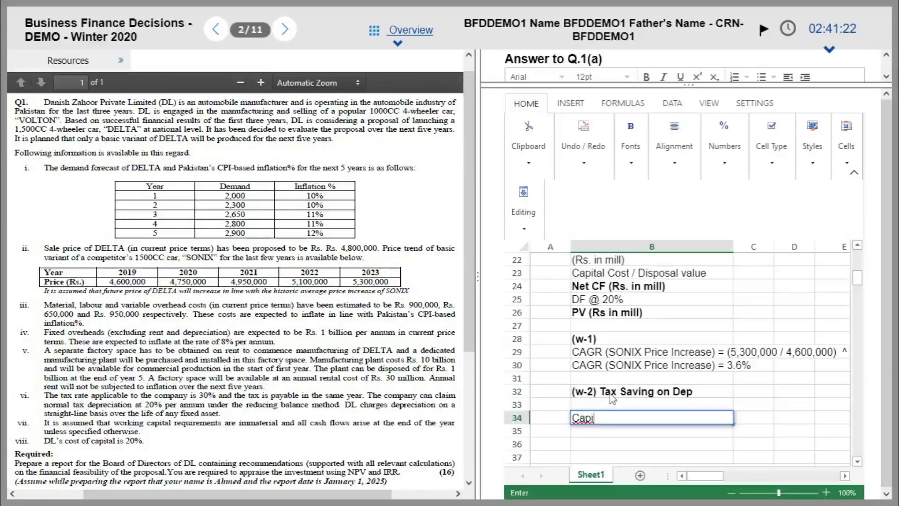
pyautogui.write('tal Cost (Rs in mill)')
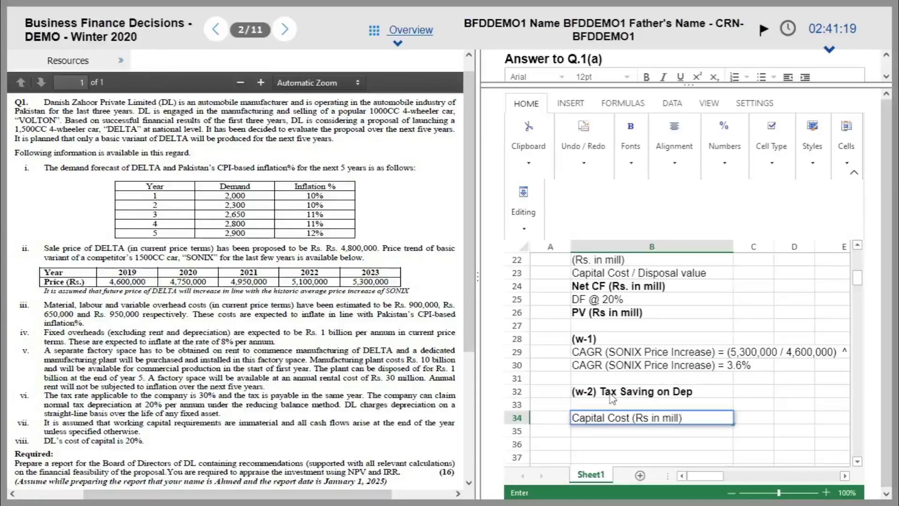
pyautogui.press('Return')
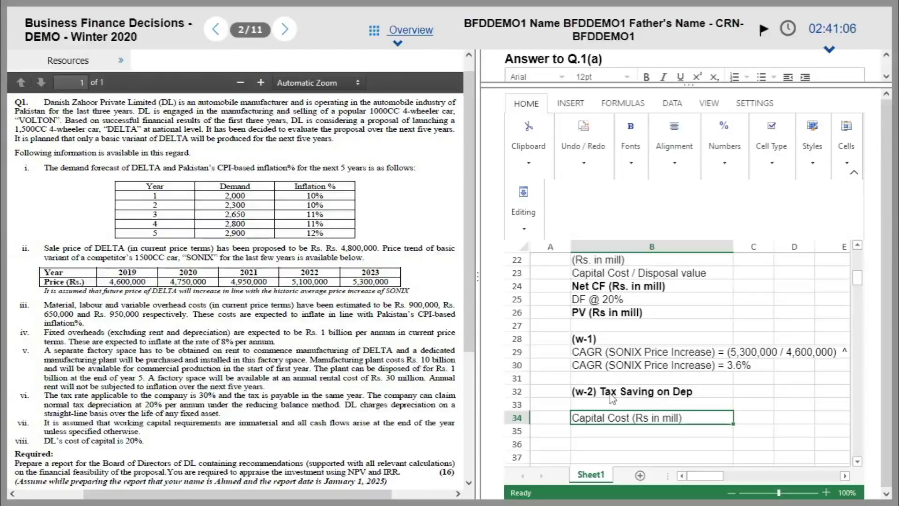
pyautogui.press('Right')
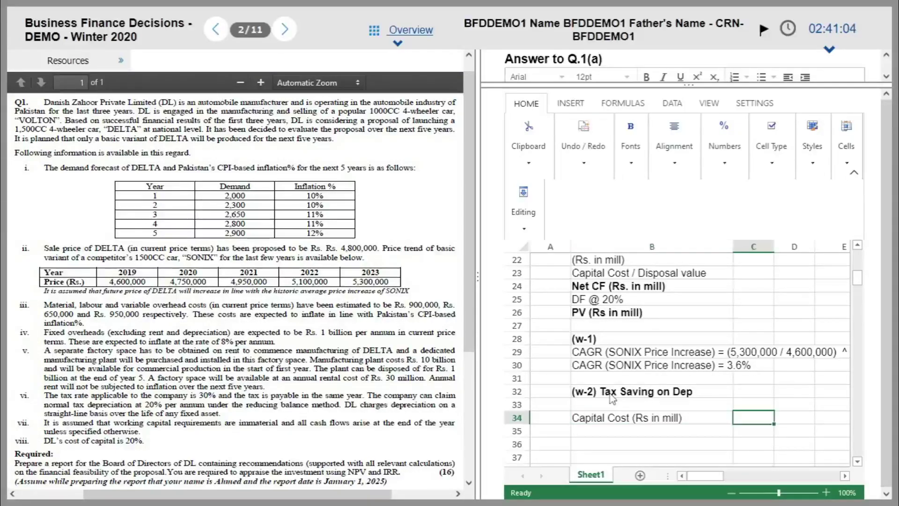
pyautogui.write('10000')
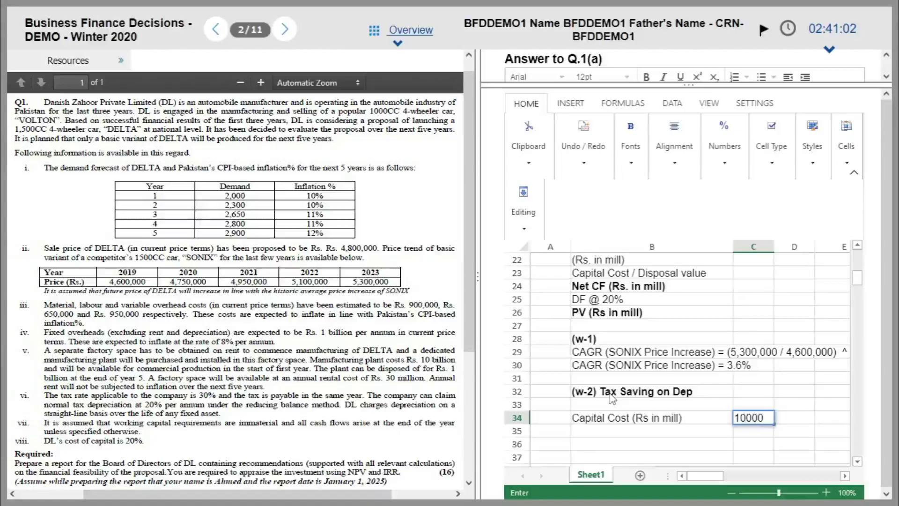
pyautogui.press('Return')
pyautogui.press('Up')
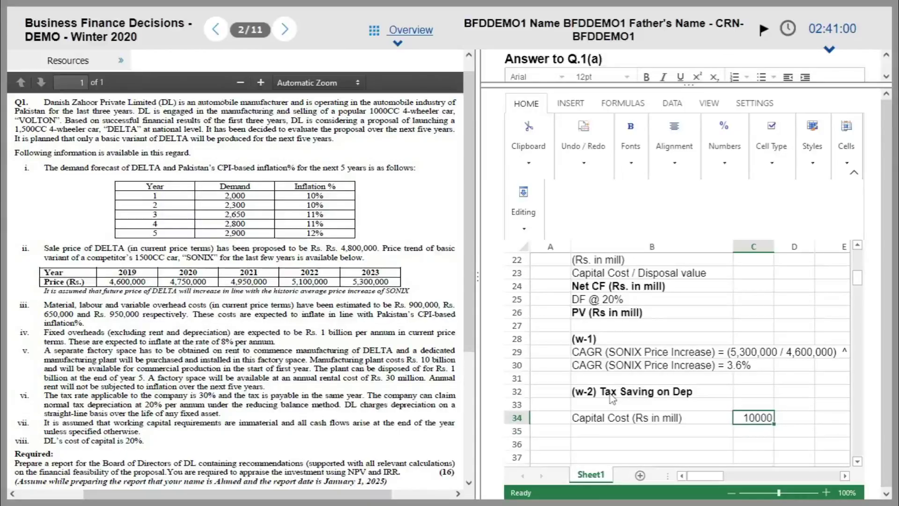
# Enter the w-2 table headings "Year" in cell B36 and "Dep / Loss" in cell C36.
pyautogui.press('Down')
pyautogui.press('Down')
pyautogui.press('Left')
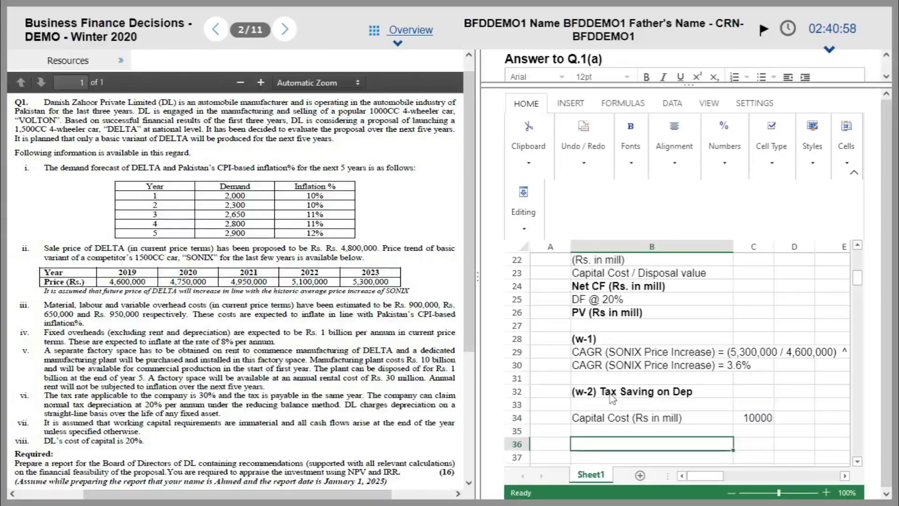
pyautogui.write('Year')
pyautogui.press('Tab')
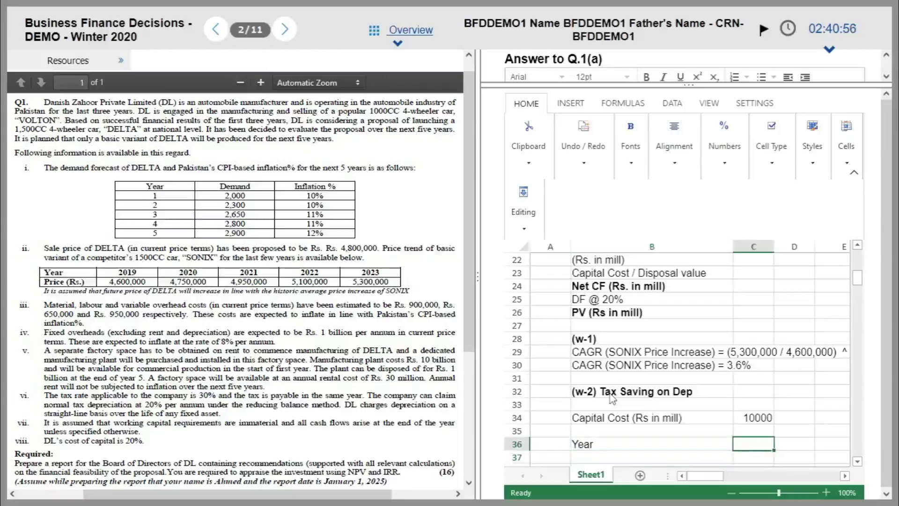
pyautogui.write('Dep / Loss')
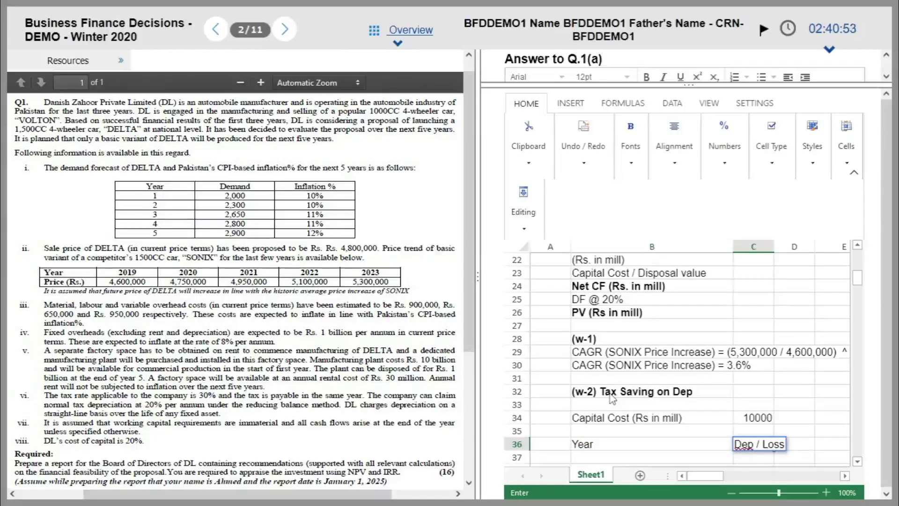
pyautogui.hotkey('ctrl', 'Return')
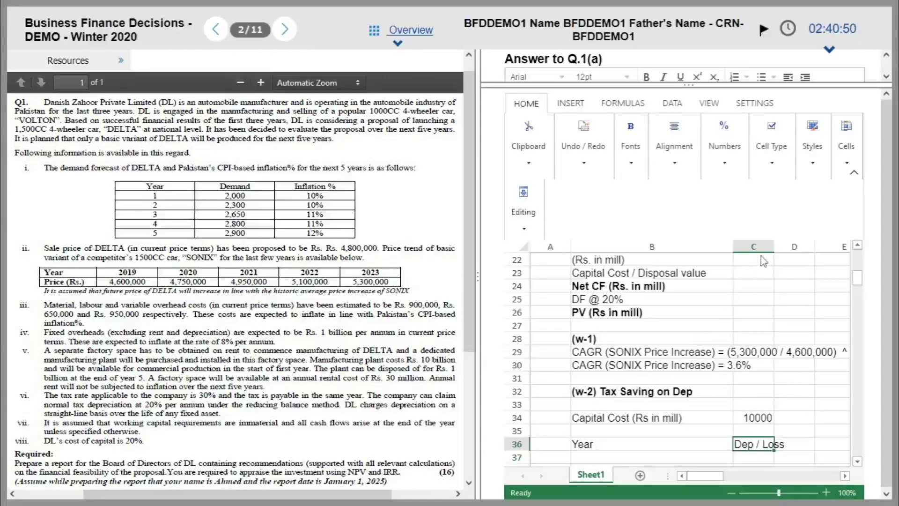
# Widen column C so the "Dep / Loss" heading fits inside its cell.
pyautogui.moveTo(773, 247); pyautogui.dragTo(796, 246)
pyautogui.press('Right')
pyautogui.press('Left')
pyautogui.press('Left')
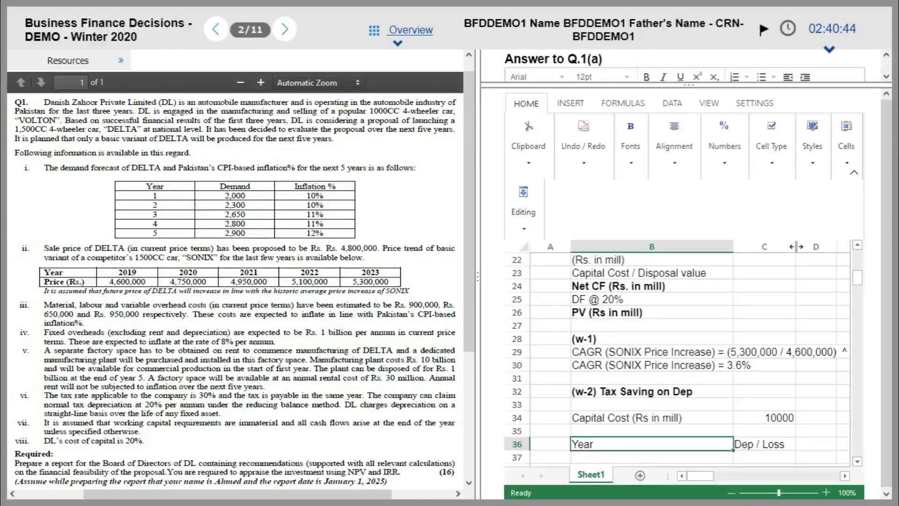
pyautogui.press('Right')
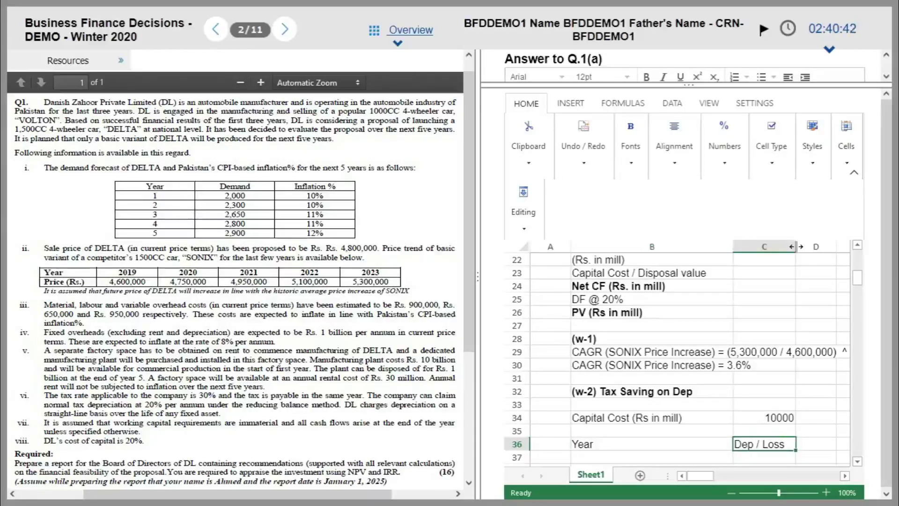
# Enter the heading "Tax Saving" in cell D36 and widen column D to fit it.
pyautogui.press('Right')
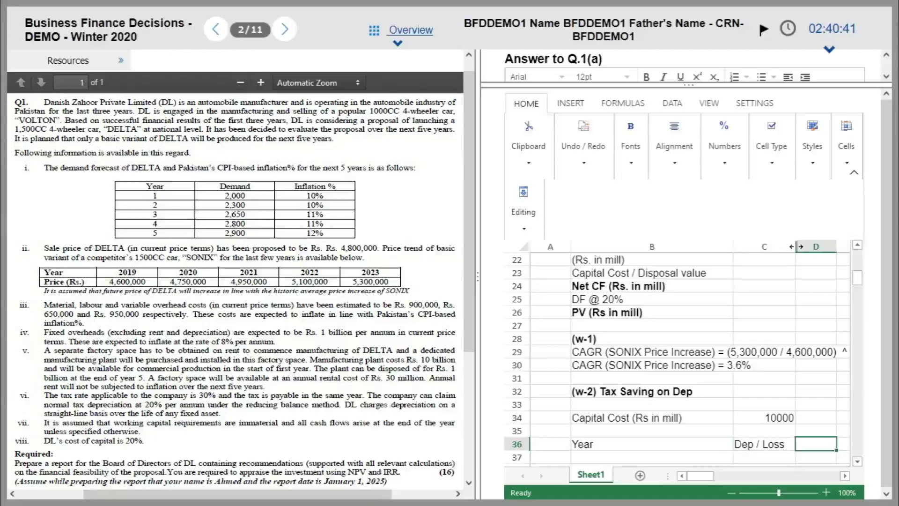
pyautogui.write('Tax Saving')
pyautogui.press('Return')
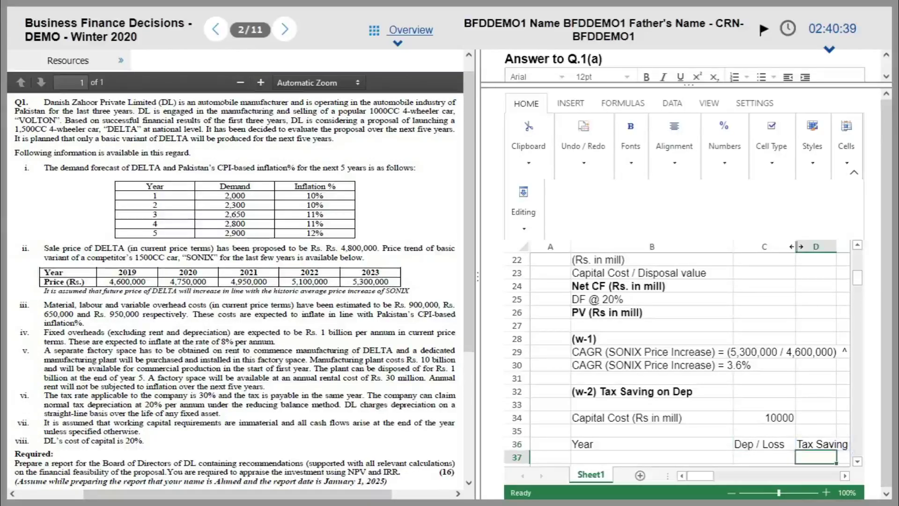
pyautogui.hscroll(2, 795, 246)
pyautogui.press('Up')
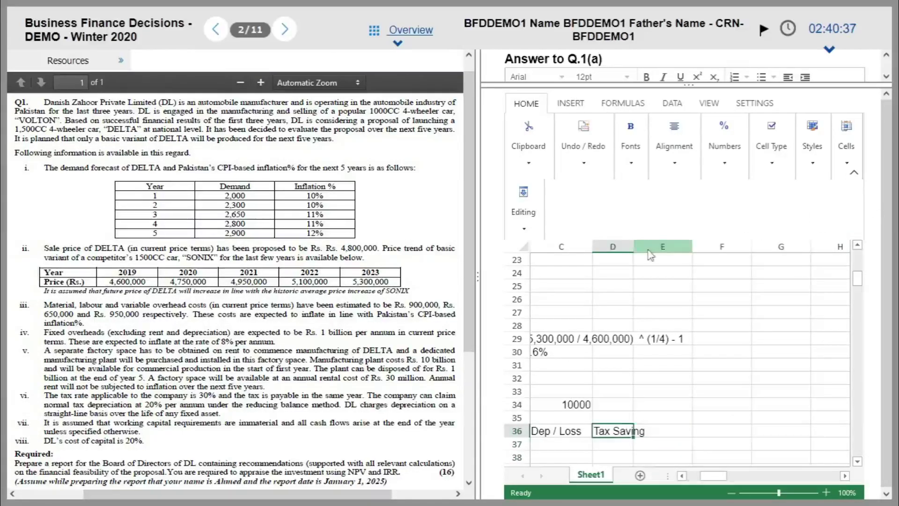
pyautogui.moveTo(622, 246); pyautogui.dragTo(657, 246)
pyautogui.click(629, 265)
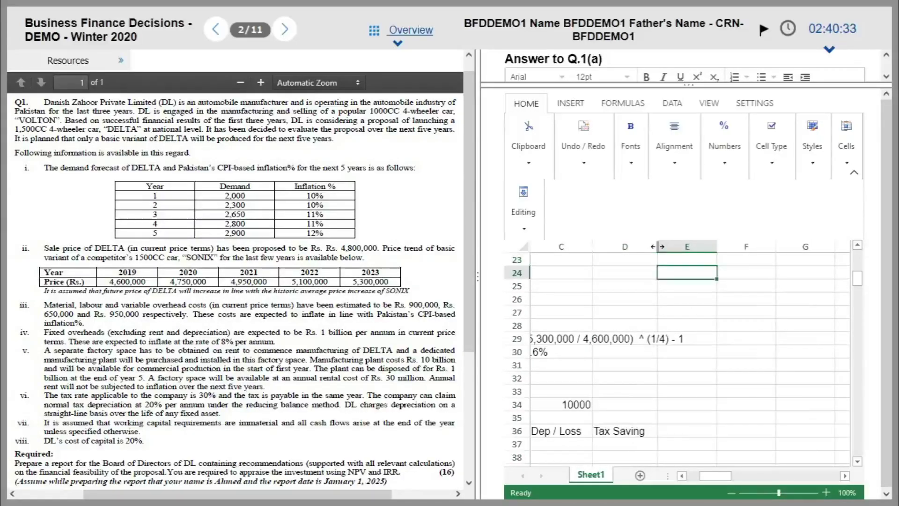
# Enter the heading "WDV" in cell E36.
pyautogui.press('Down')
pyautogui.press('Down')
pyautogui.press('Down')
pyautogui.press('Down')
pyautogui.press('Down')
pyautogui.press('Down')
pyautogui.press('Down')
pyautogui.press('Down')
pyautogui.press('Down')
pyautogui.press('Down')
pyautogui.press('Down')
pyautogui.press('Down')
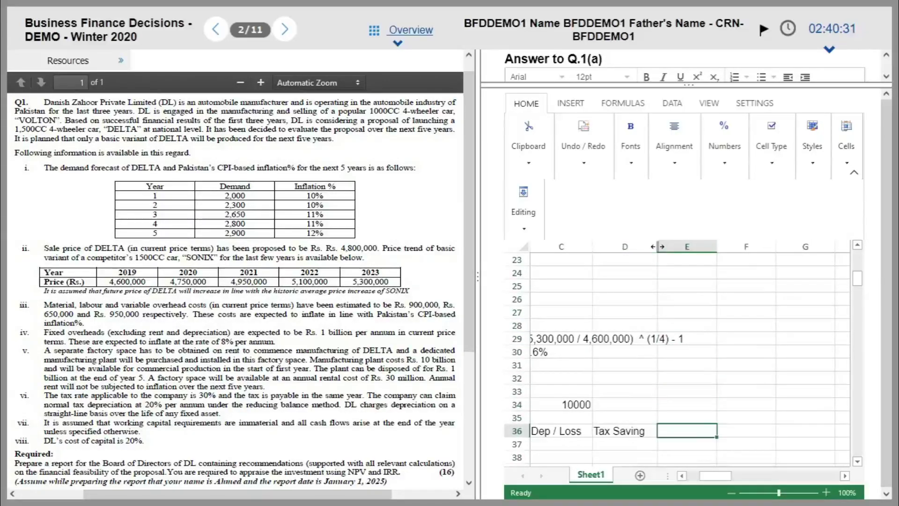
pyautogui.write('WDV')
# Make the w-2 table headings in cells B36 to E36 bold.
pyautogui.press('Left')
pyautogui.press('Left')
pyautogui.press('Left')
pyautogui.hotkey('shift', 'Right')
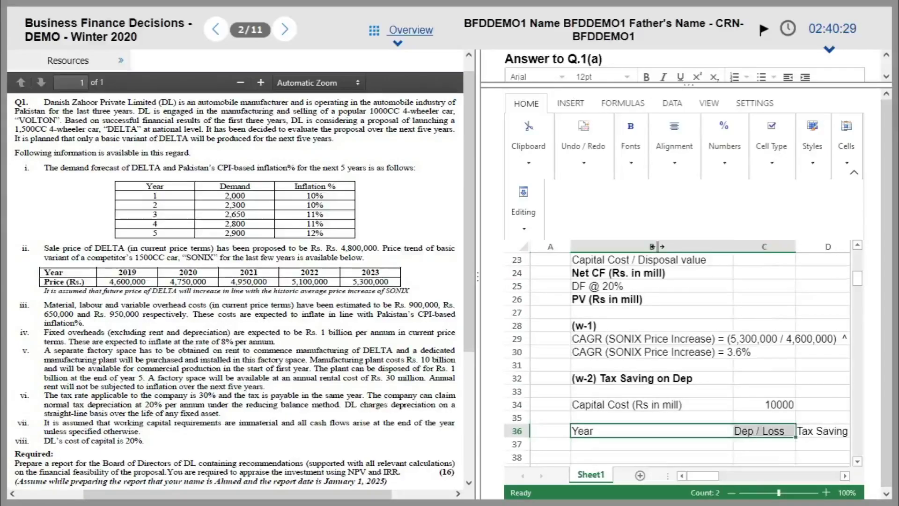
pyautogui.hotkey('shift', 'Right')
pyautogui.hotkey('shift', 'Right')
pyautogui.hotkey('ctrl', 'b')
# Center the w-2 table headings in cells B36 to E36 horizontally.
pyautogui.press('Left')
pyautogui.press('Right')
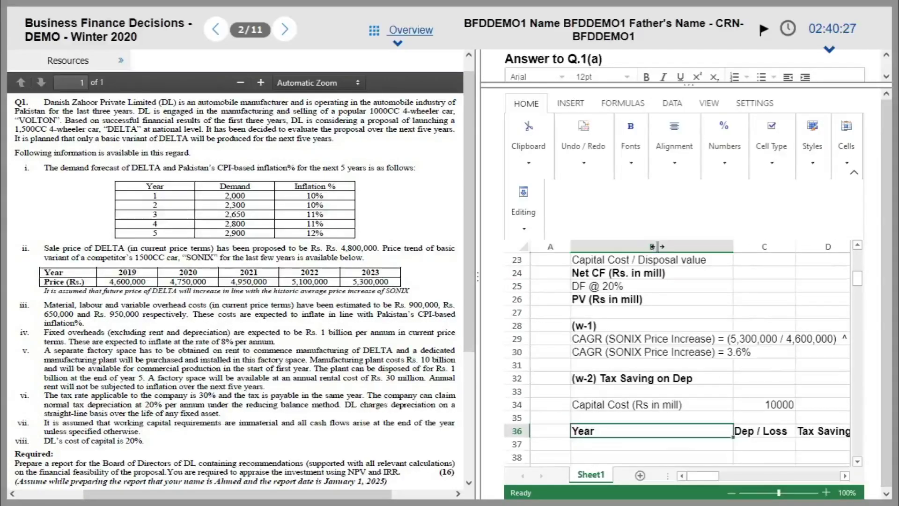
pyautogui.hotkey('shift', 'Right')
pyautogui.hotkey('shift', 'Right')
pyautogui.hotkey('shift', 'Right')
pyautogui.click(675, 143)
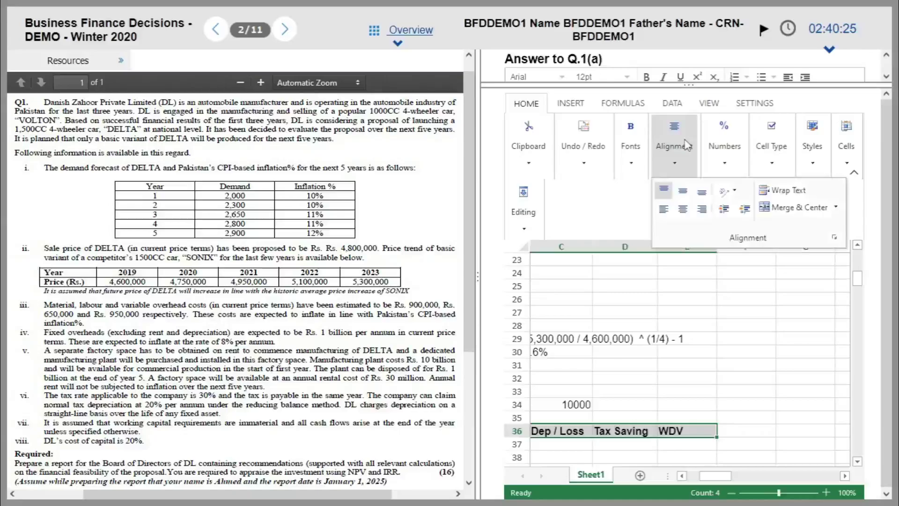
pyautogui.click(683, 210)
pyautogui.click(678, 397)
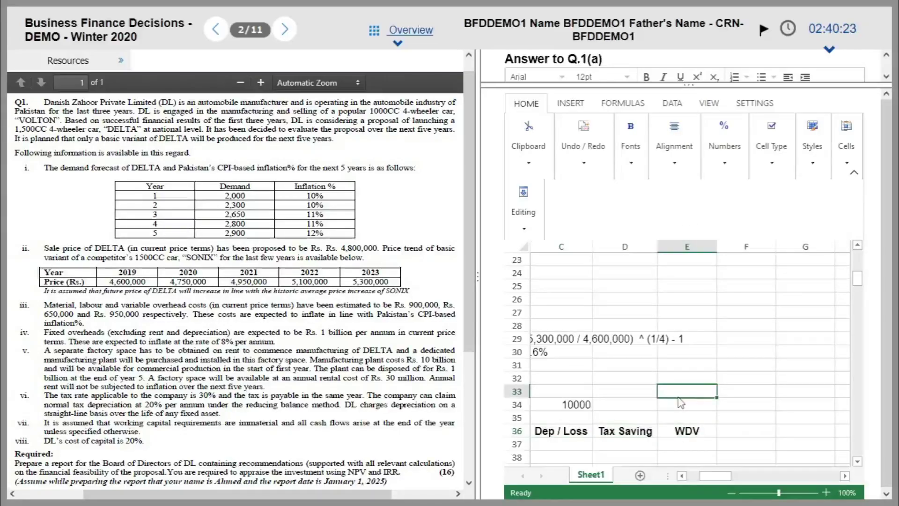
pyautogui.press('Left')
pyautogui.press('Left')
pyautogui.press('Left')
pyautogui.press('Left')
pyautogui.press('Down')
pyautogui.press('Right')
pyautogui.press('Down')
pyautogui.press('Down')
pyautogui.press('Down')
pyautogui.press('Right')
pyautogui.press('Right')
pyautogui.press('Right')
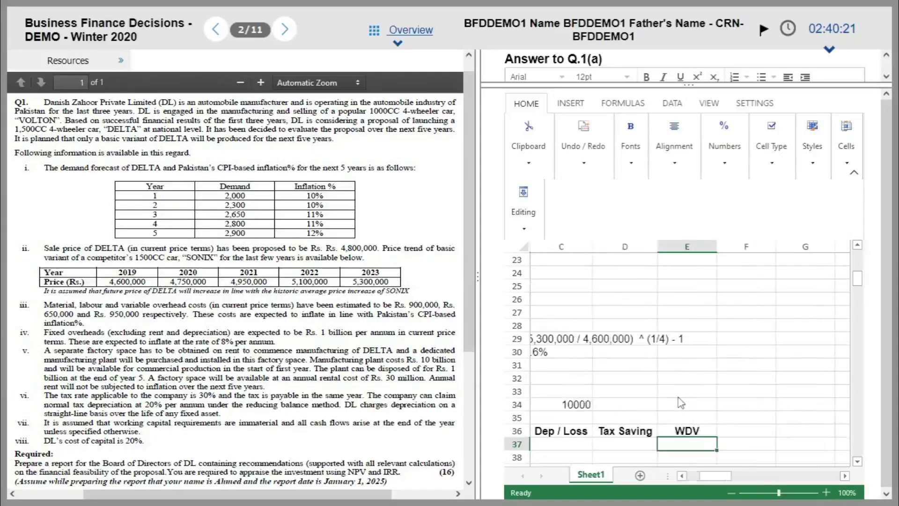
pyautogui.press('Left')
pyautogui.press('Left')
pyautogui.press('Left')
pyautogui.press('Right')
pyautogui.hotkey('shift', 'Right')
pyautogui.hotkey('shift', 'Right')
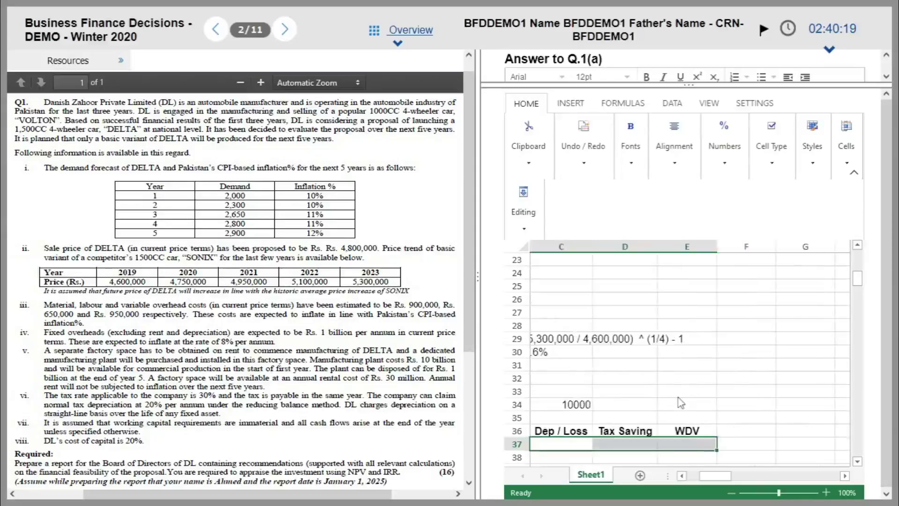
pyautogui.hotkey('shift', 'Left')
pyautogui.hotkey('shift', 'Left')
pyautogui.press('Left')
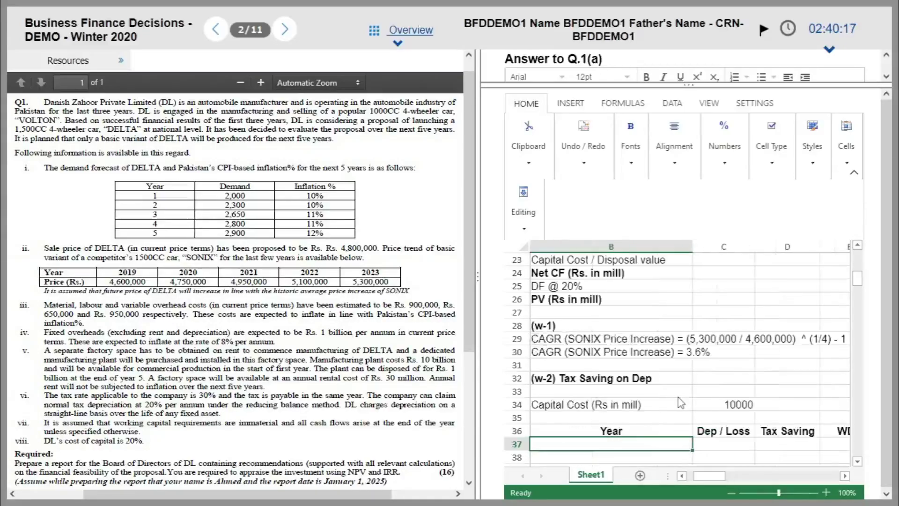
pyautogui.press('Right')
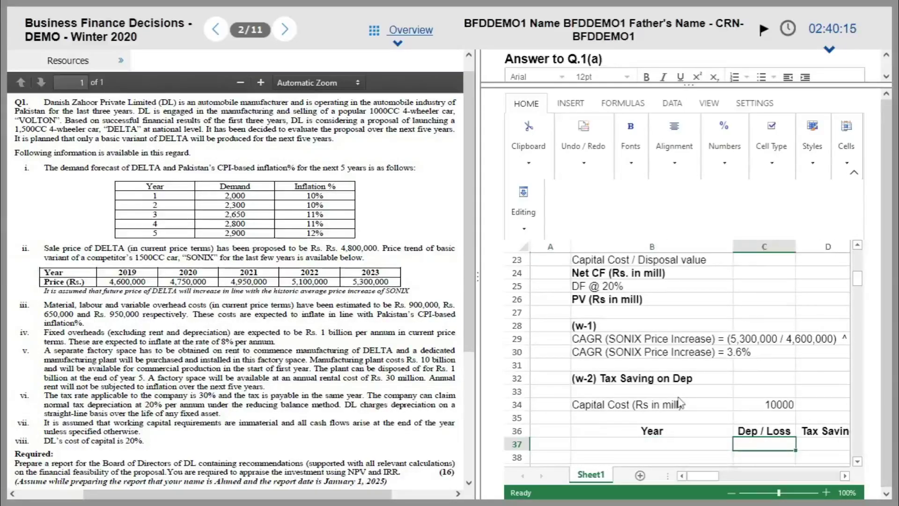
pyautogui.hotkey('shift', 'Right')
pyautogui.hotkey('shift', 'Right')
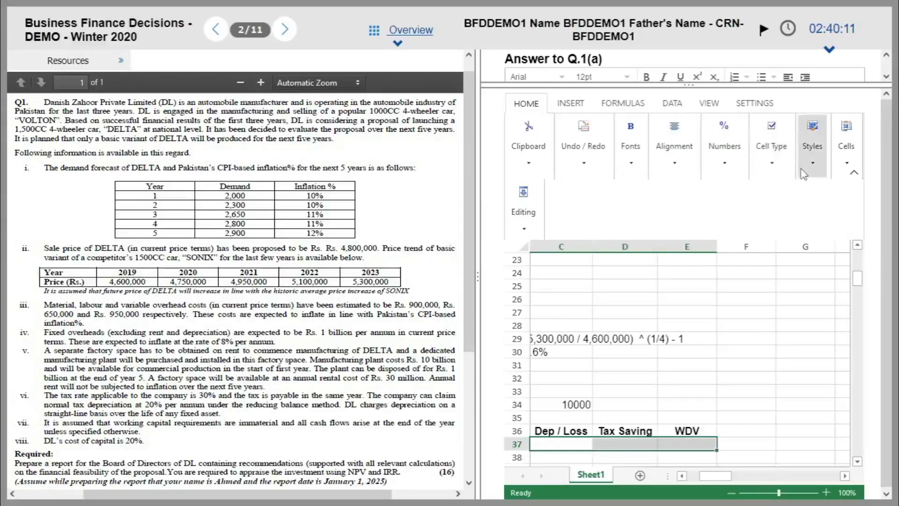
pyautogui.click(527, 224)
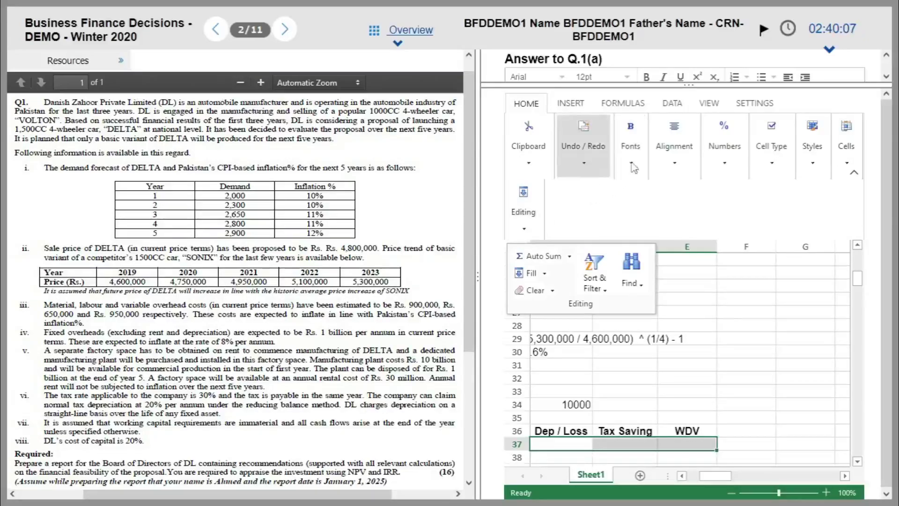
pyautogui.click(724, 141)
pyautogui.click(768, 149)
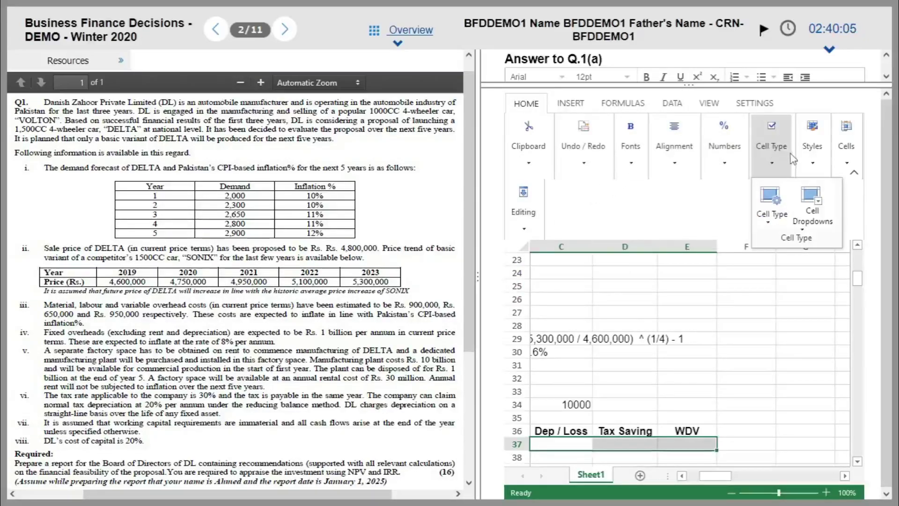
pyautogui.click(811, 157)
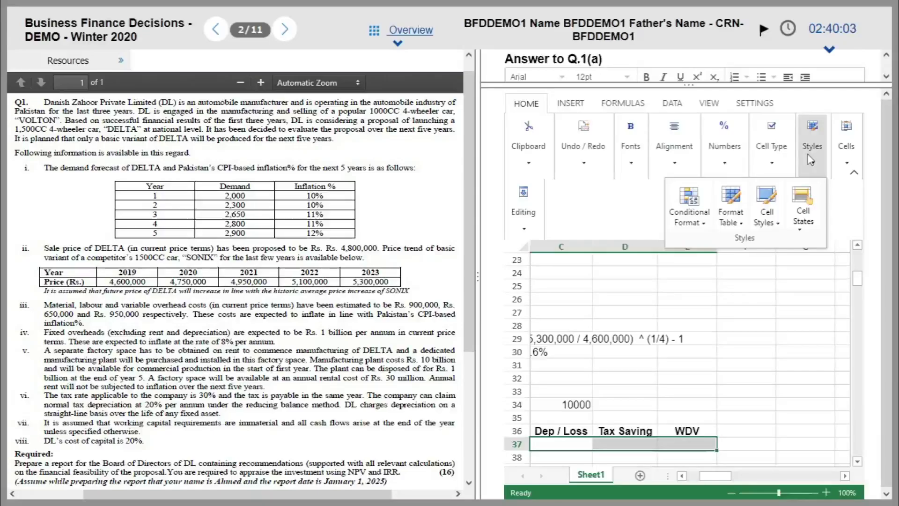
pyautogui.click(728, 230)
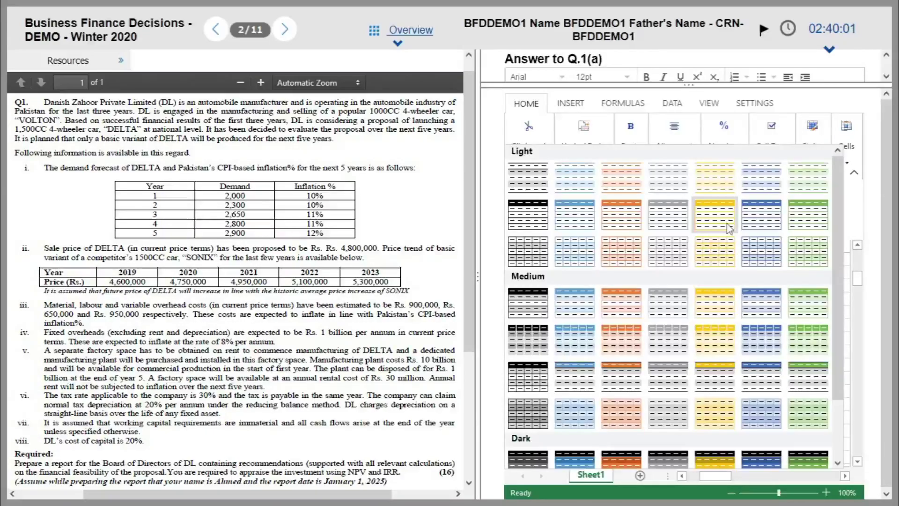
pyautogui.click(724, 130)
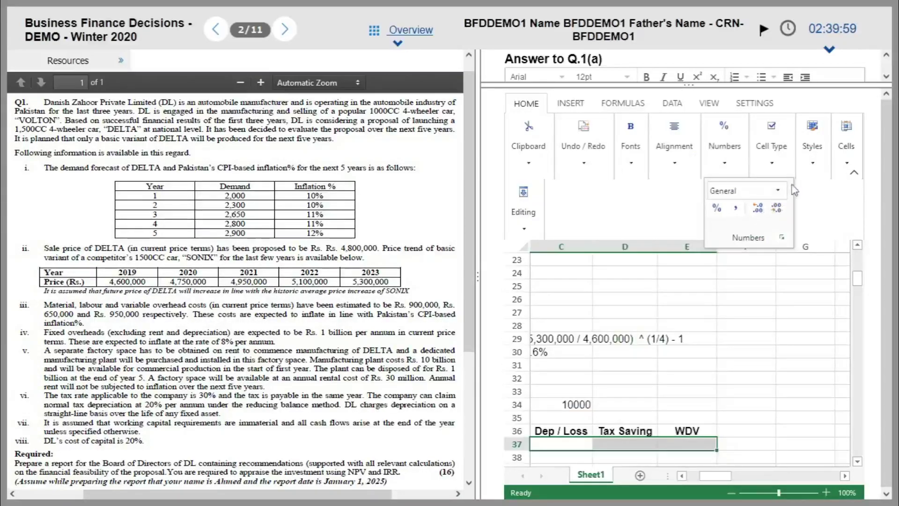
pyautogui.click(811, 165)
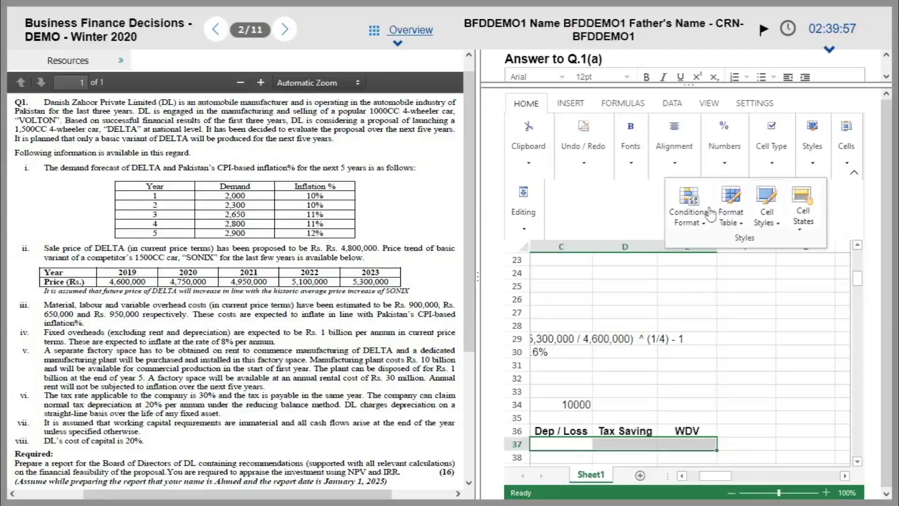
pyautogui.click(806, 225)
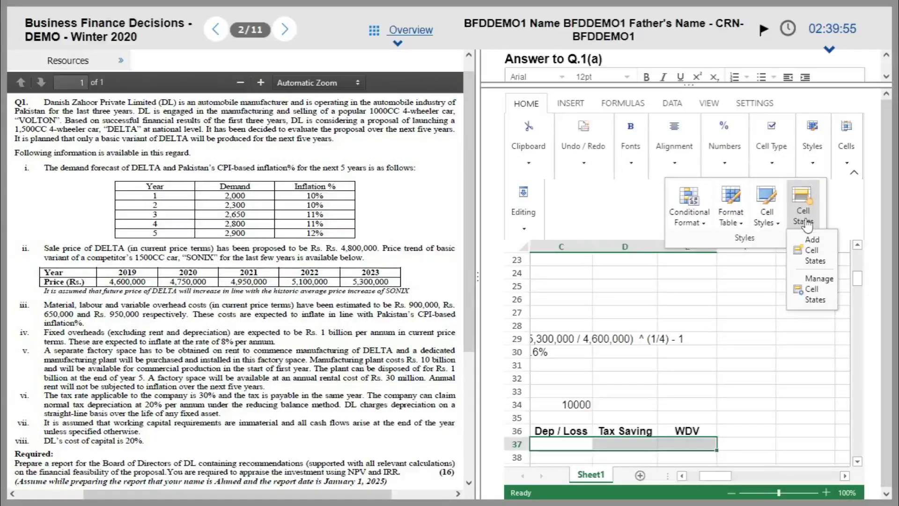
pyautogui.click(768, 218)
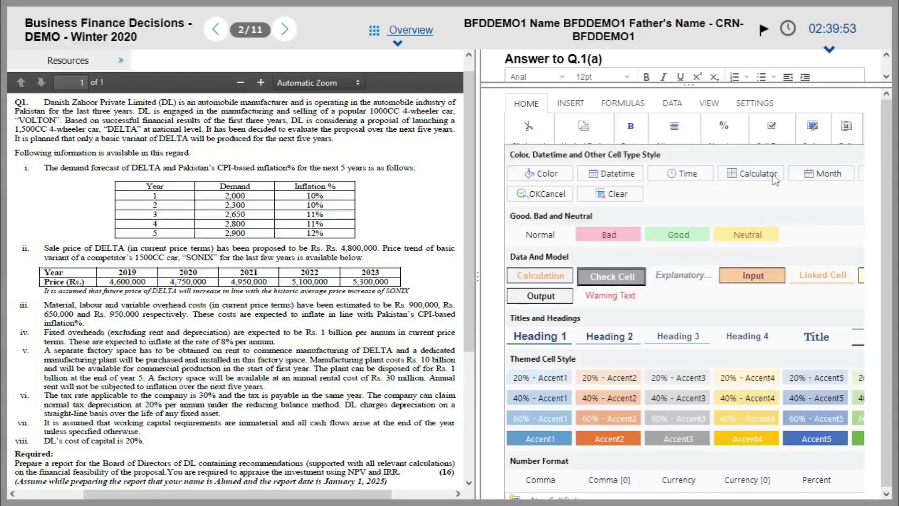
pyautogui.click(796, 107)
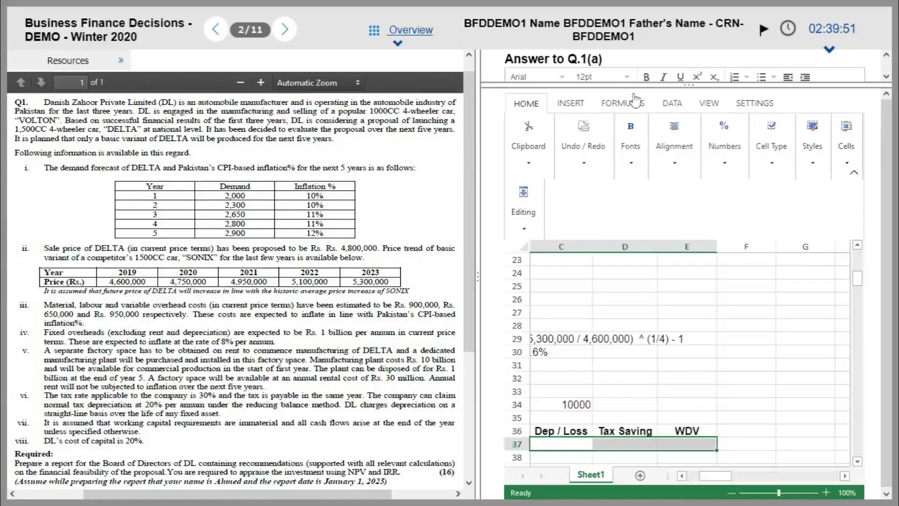
pyautogui.click(585, 104)
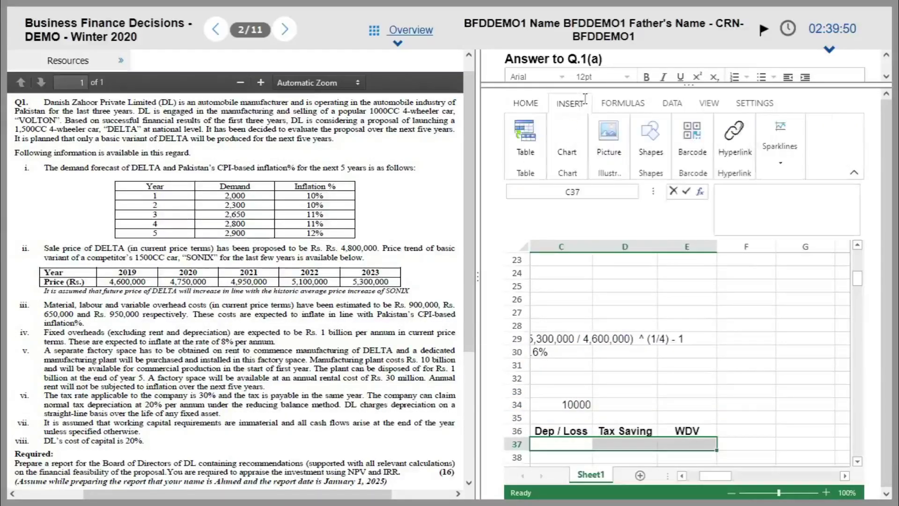
pyautogui.click(622, 105)
pyautogui.click(666, 104)
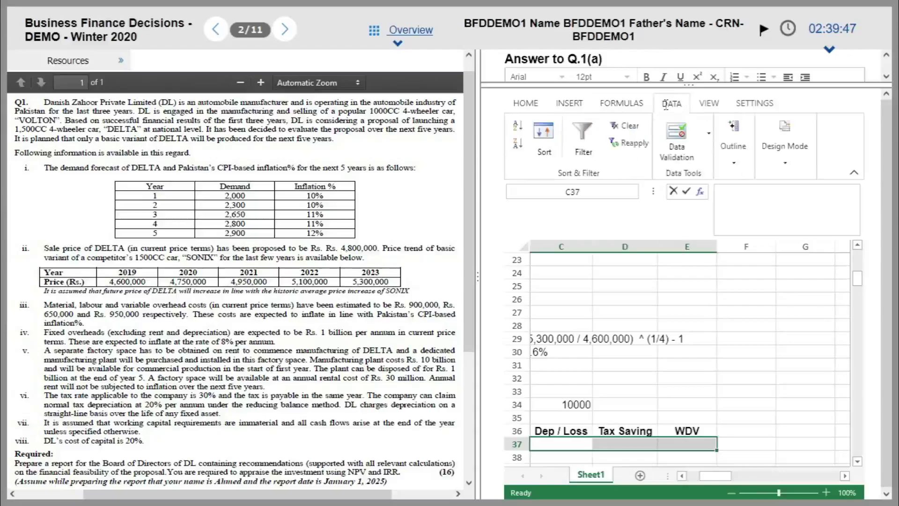
pyautogui.click(708, 104)
pyautogui.click(745, 100)
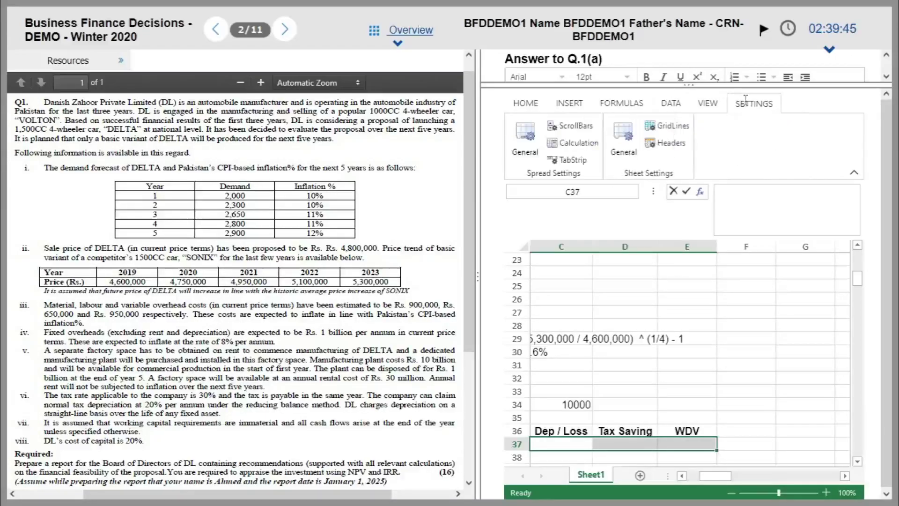
pyautogui.click(526, 103)
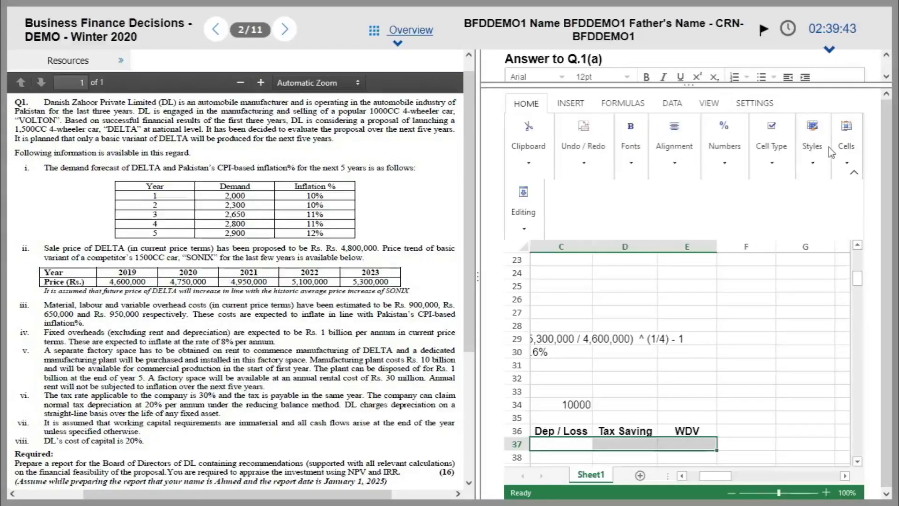
pyautogui.click(856, 154)
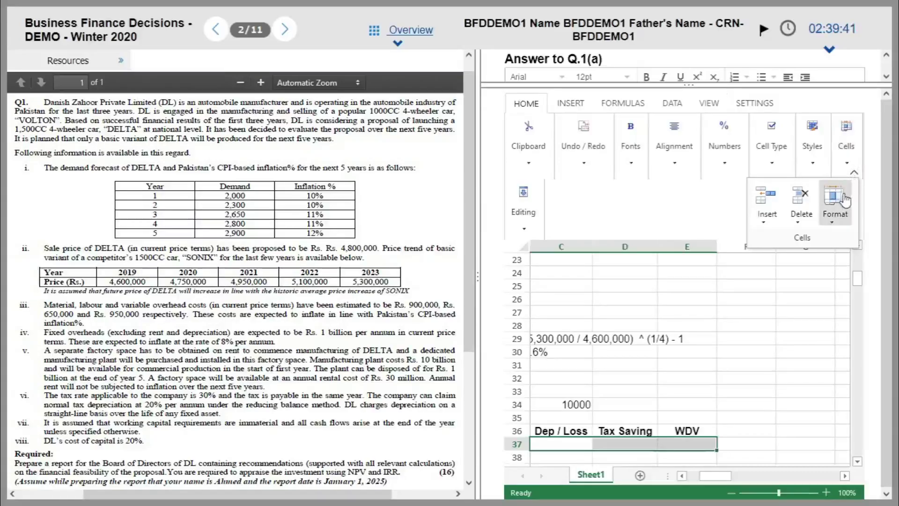
pyautogui.click(835, 217)
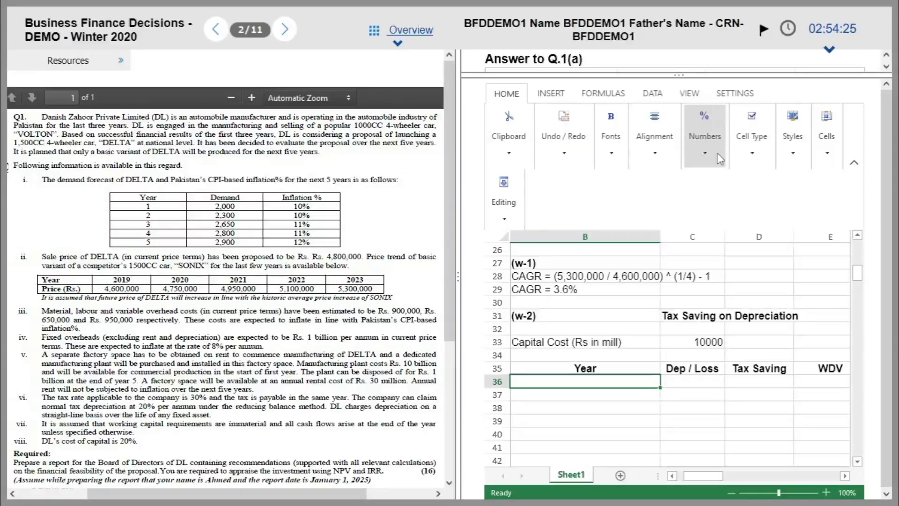
# Enter the unit label "Rs m" in C36 and copy it to D36 and E36.
pyautogui.press('Right')
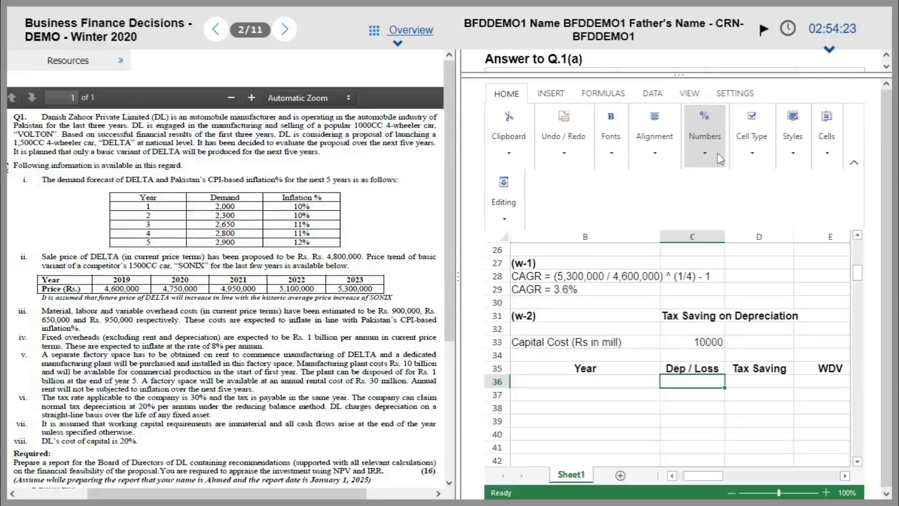
pyautogui.press('Right')
pyautogui.press('Right')
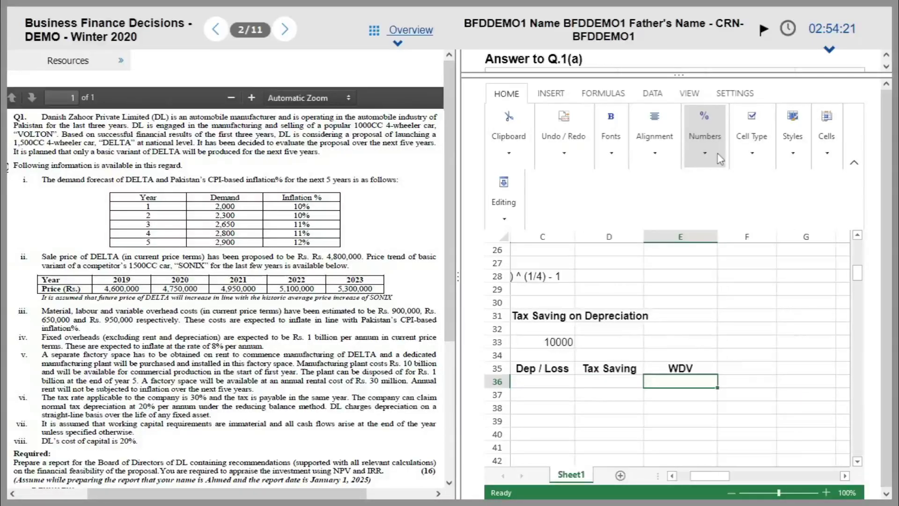
pyautogui.press('Left')
pyautogui.press('Left')
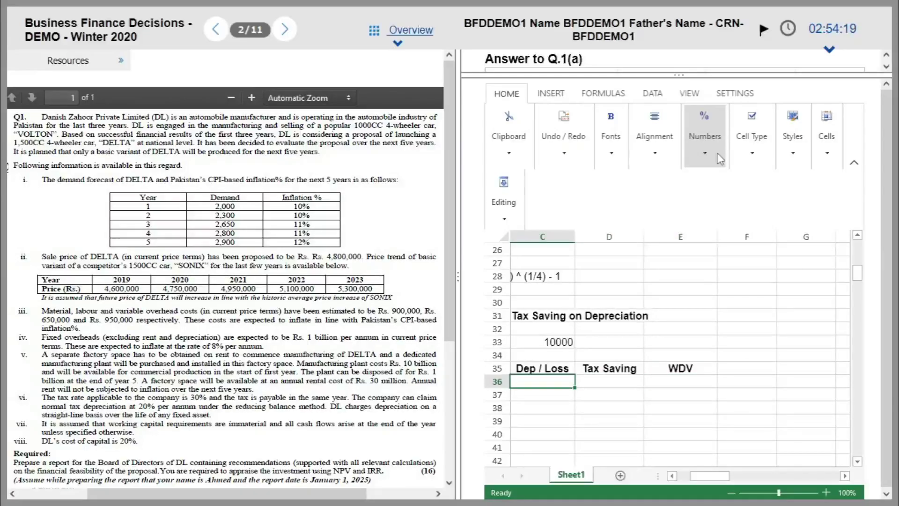
pyautogui.press('Left')
pyautogui.press('Right')
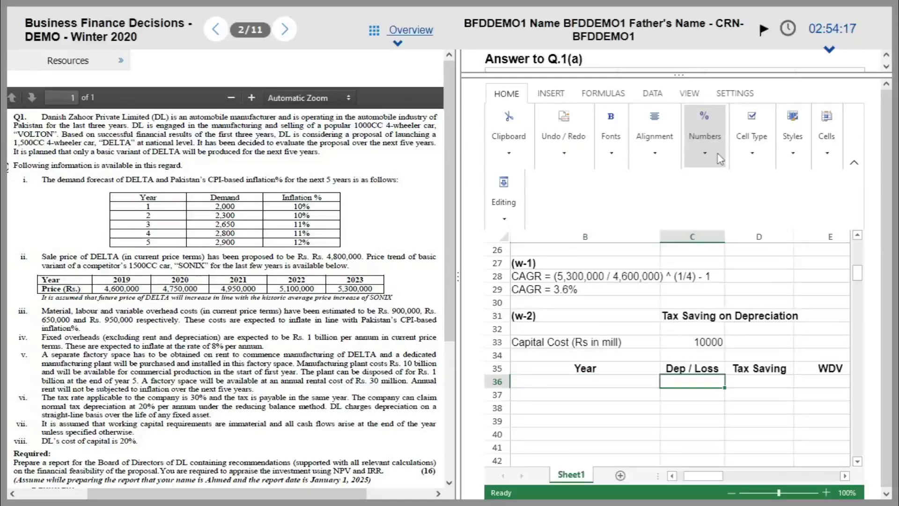
pyautogui.write('Rs m')
pyautogui.hotkey('ctrl', 'c')
pyautogui.press('Right')
pyautogui.hotkey('ctrl', 'v')
pyautogui.press('Right')
pyautogui.hotkey('ctrl', 'v')
# Center the "Rs m" unit labels in cells C36 to E36 horizontally.
pyautogui.press('Left')
pyautogui.press('Left')
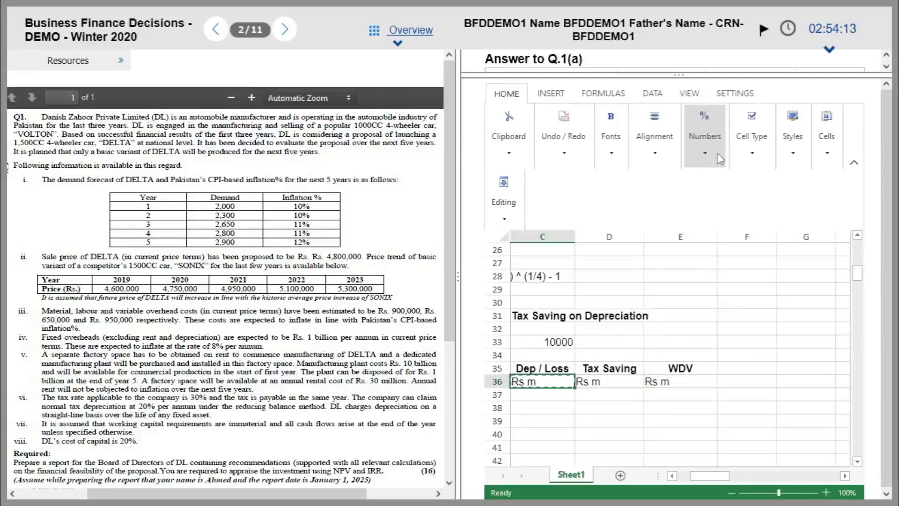
pyautogui.hotkey('shift', 'Right')
pyautogui.hotkey('shift', 'Right')
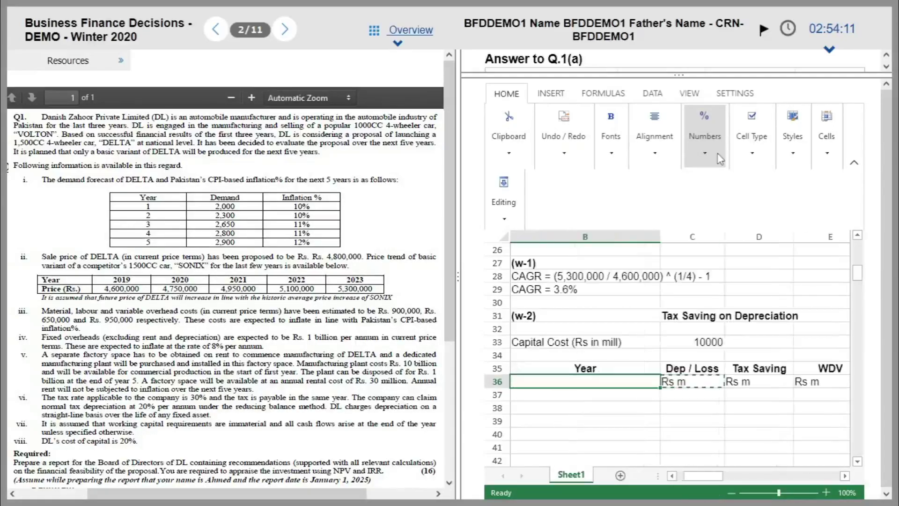
pyautogui.click(655, 152)
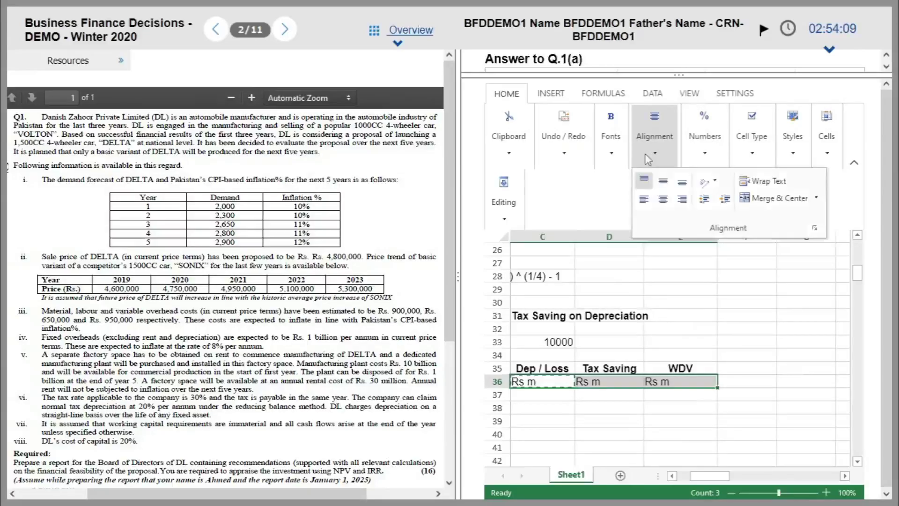
pyautogui.click(666, 203)
# Enter the year numbers 1 to 5 in cells B37 to B41 of the w-2 table.
pyautogui.press('Left')
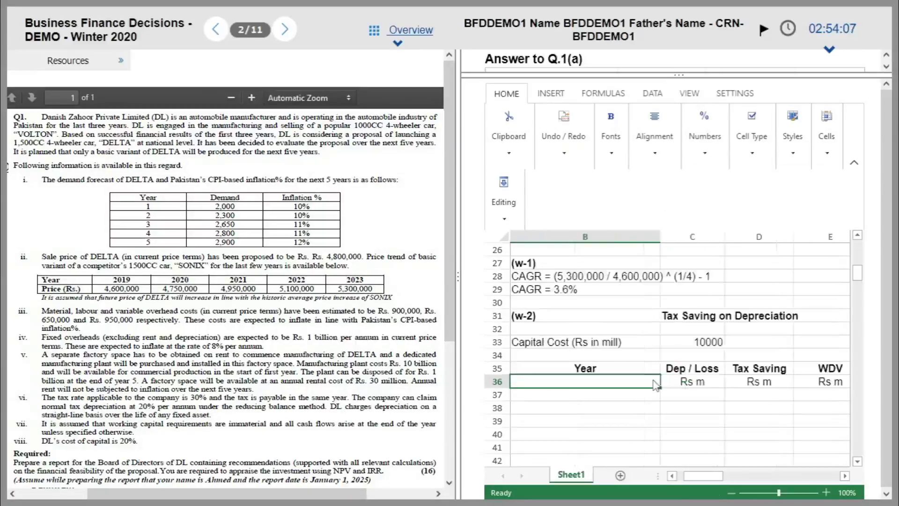
pyautogui.press('Down')
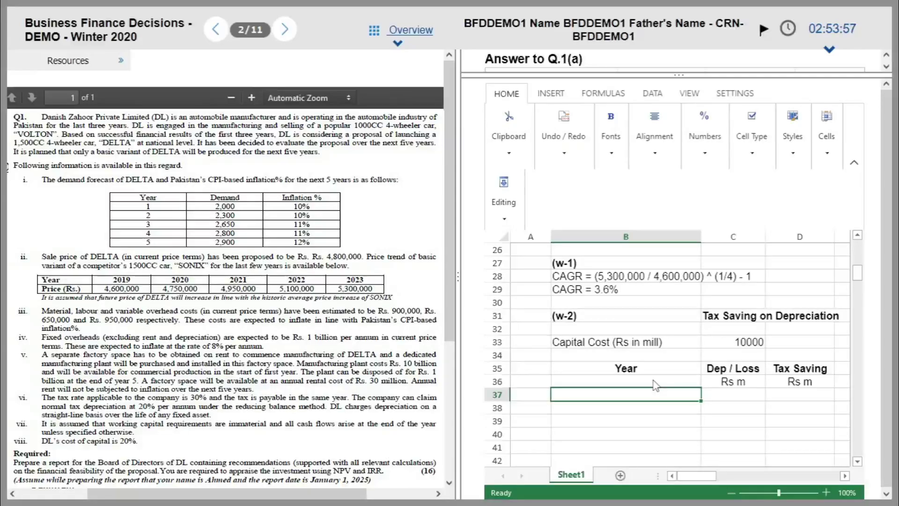
pyautogui.write('1')
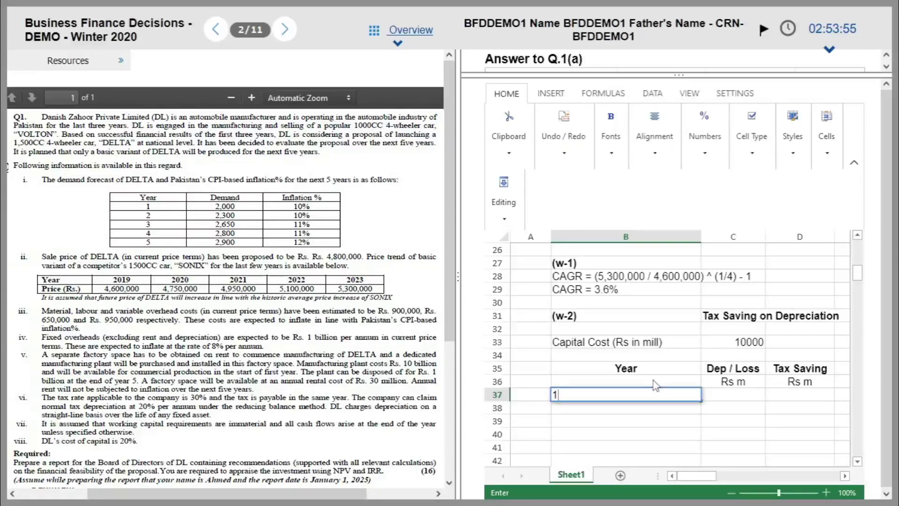
pyautogui.press('Return')
pyautogui.write('2')
pyautogui.press('Return')
pyautogui.write('3')
pyautogui.press('Return')
pyautogui.write('4')
pyautogui.press('Return')
pyautogui.write('5')
pyautogui.press('Return')
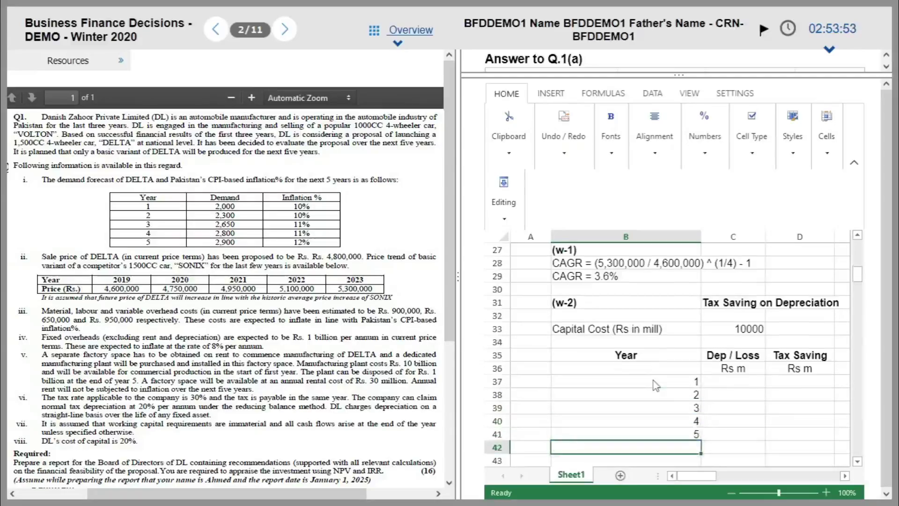
pyautogui.press('Up')
pyautogui.press('Up')
pyautogui.press('Up')
pyautogui.press('Up')
pyautogui.press('Up')
pyautogui.press('Right')
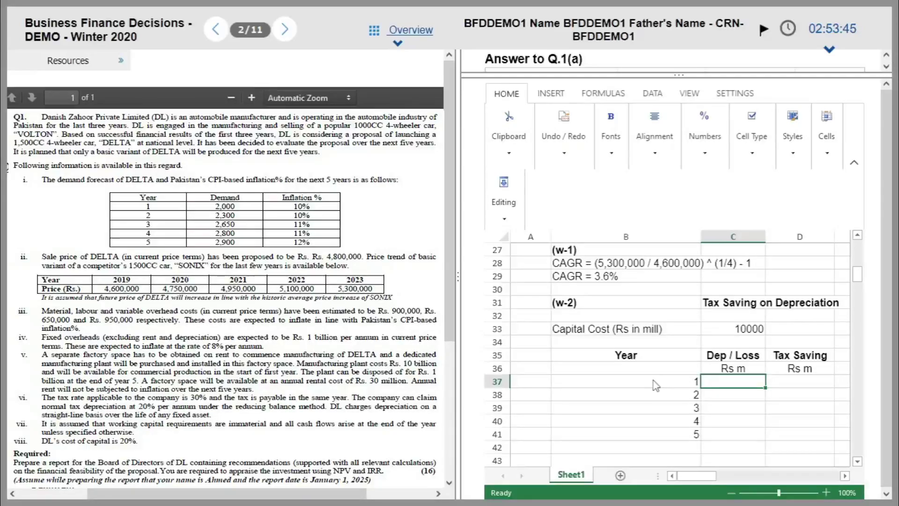
pyautogui.press('Up')
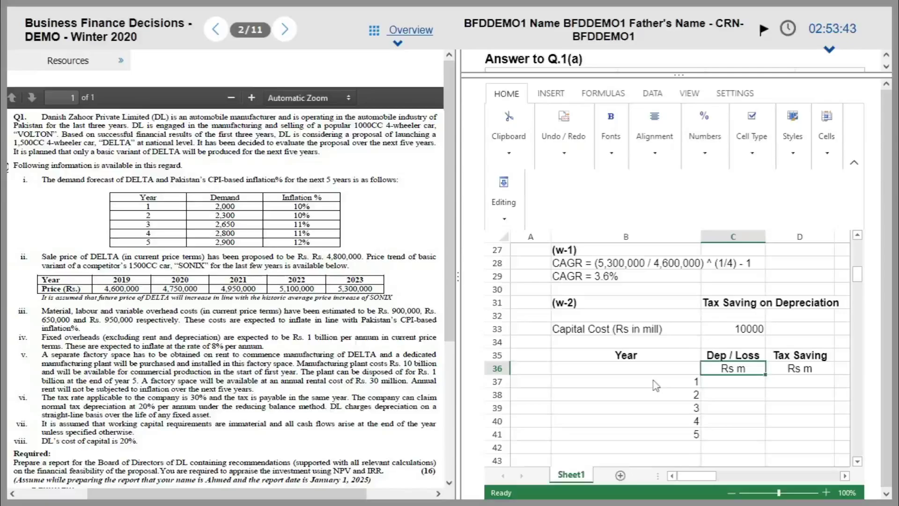
pyautogui.hotkey('shift', 'Left')
pyautogui.hotkey('shift', 'Right')
pyautogui.hotkey('shift', 'Right')
pyautogui.hotkey('shift', 'Right')
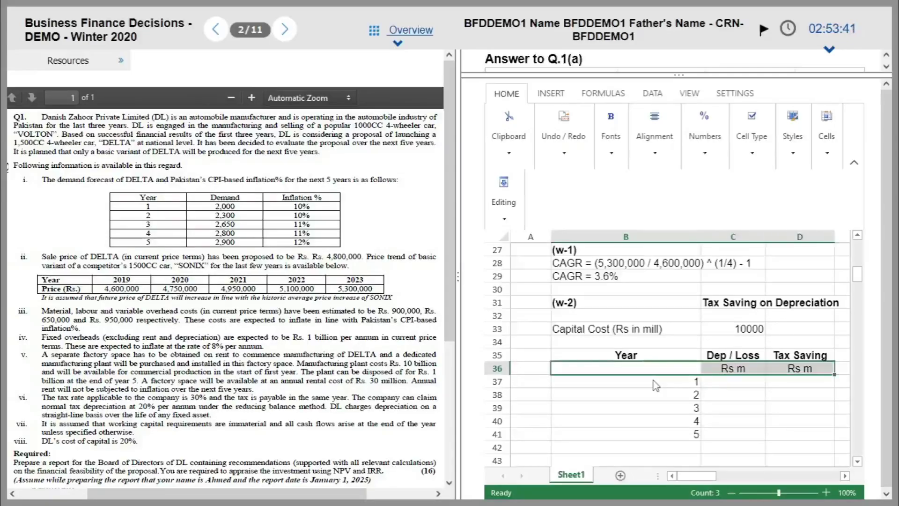
pyautogui.press('Left')
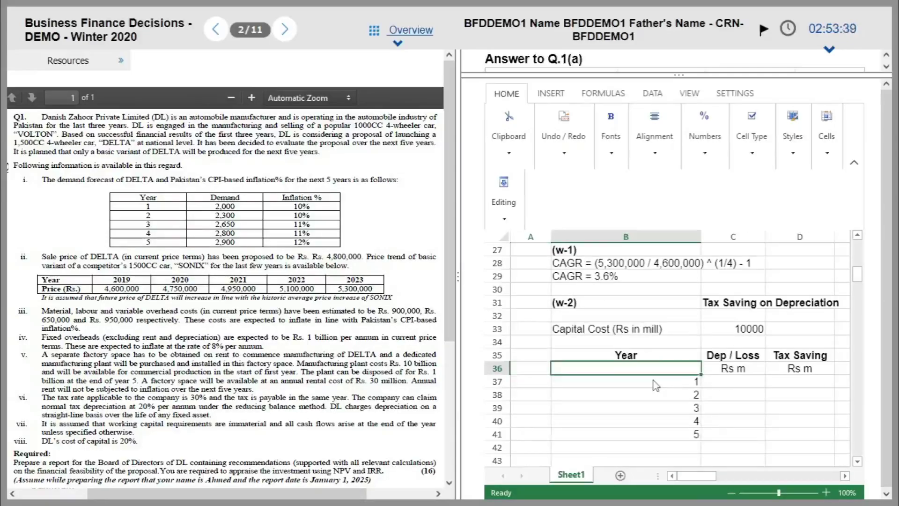
# Move the year numbers 1 to 5 down one row into cells B38 to B42 of the w-2 table.
pyautogui.press('Down')
pyautogui.hotkey('shift', 'Right')
pyautogui.hotkey('shift', 'Left')
pyautogui.hotkey('shift', 'Down')
pyautogui.hotkey('shift', 'Down')
pyautogui.hotkey('shift', 'Down')
pyautogui.hotkey('shift', 'Down')
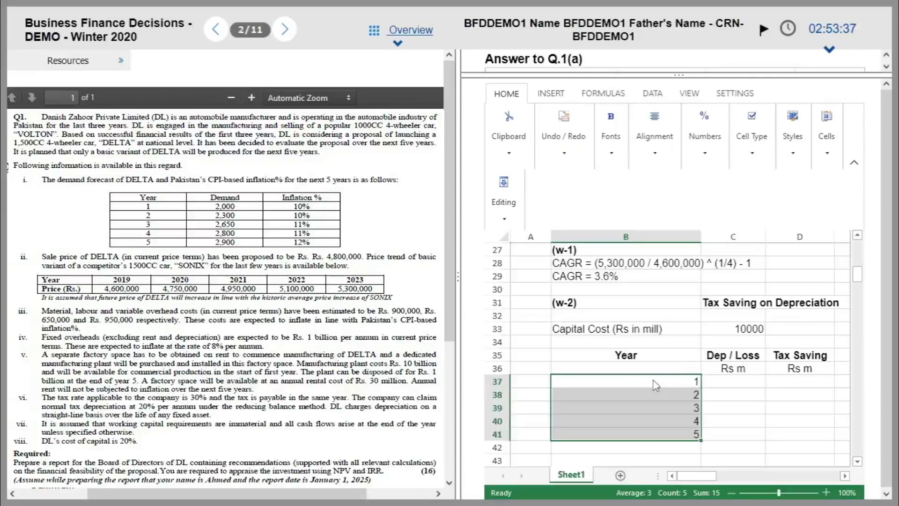
pyautogui.hotkey('ctrl', 'x')
pyautogui.press('Down')
pyautogui.hotkey('ctrl', 'v')
# Enter the rates 20% under Dep / Loss in C37 and 30% under Tax Saving in D37.
pyautogui.press('Up')
pyautogui.press('Right')
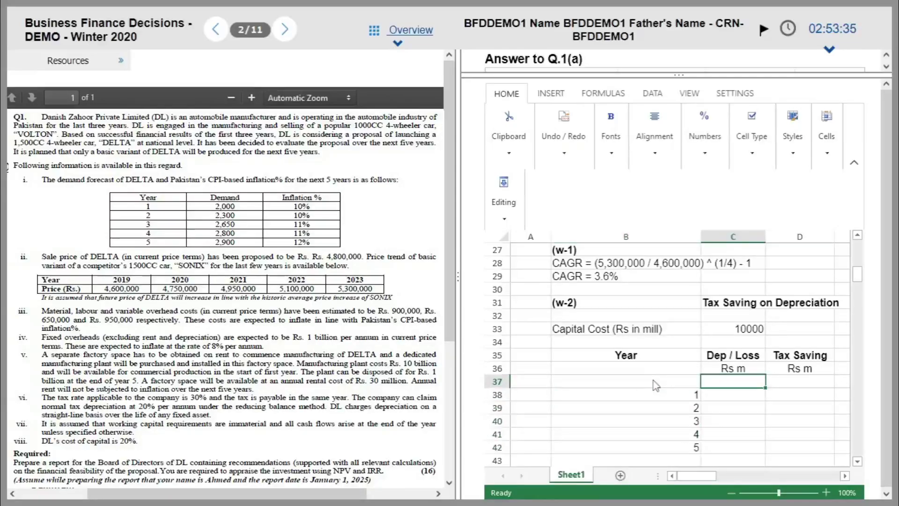
pyautogui.write('20%')
pyautogui.press('Tab')
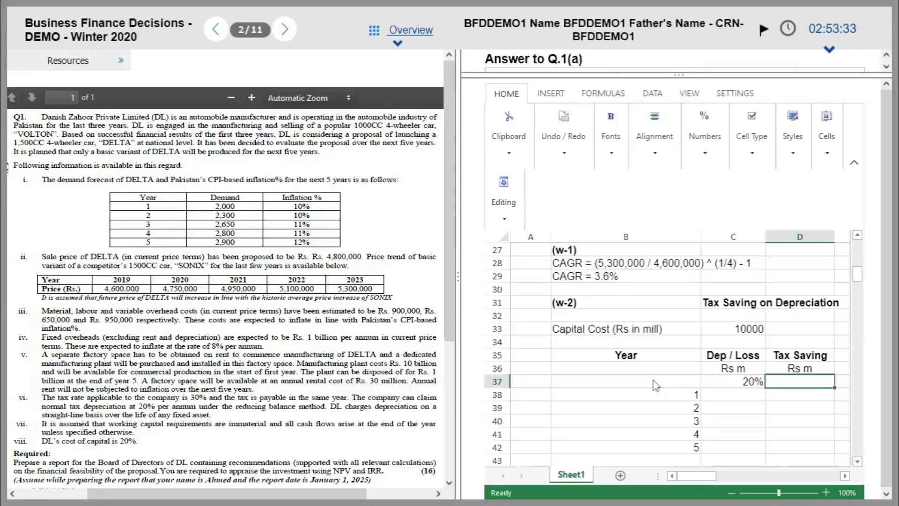
pyautogui.write('0%')
pyautogui.press('Escape')
pyautogui.write('30%')
pyautogui.press('Tab')
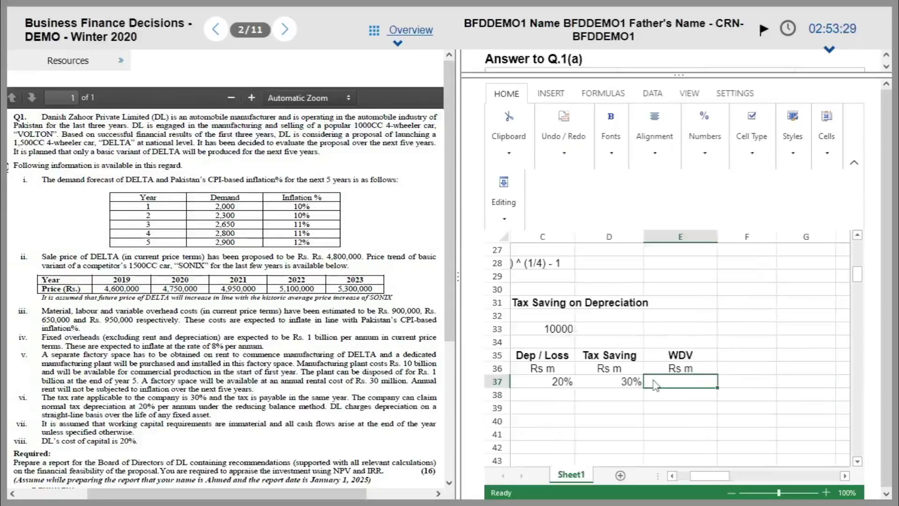
# Calculate the year 1 depreciation in C38 with the formula =C33*0.2.
pyautogui.press('Left')
pyautogui.press('Left')
pyautogui.press('Down')
pyautogui.write('=')
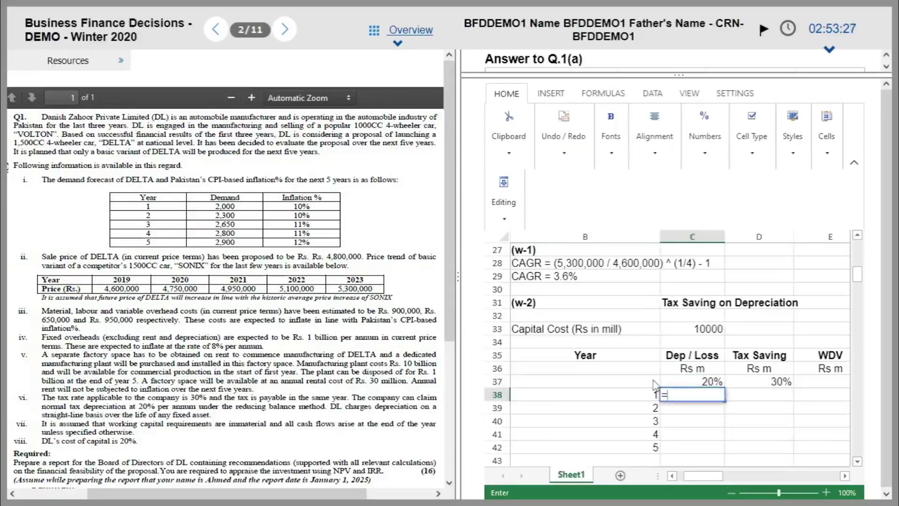
pyautogui.press('Up')
pyautogui.press('Up')
pyautogui.press('Up')
pyautogui.press('Up')
pyautogui.press('Up')
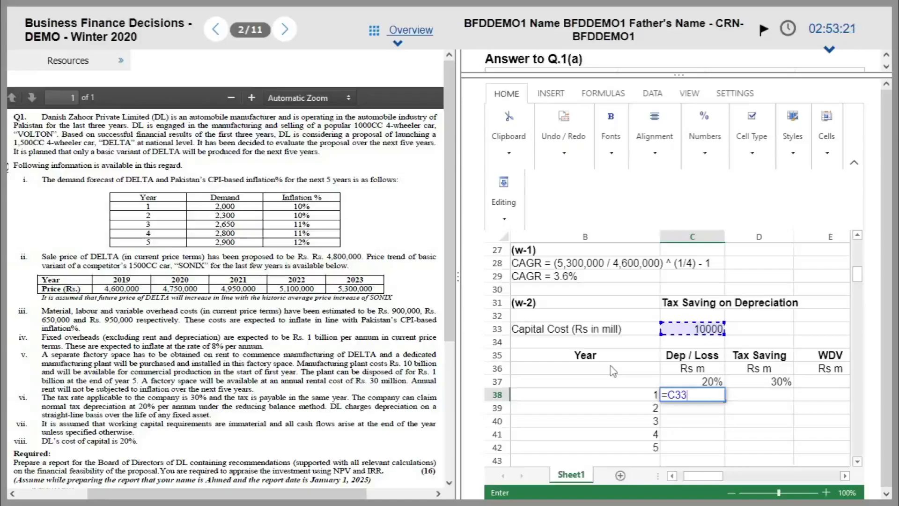
pyautogui.write('*0.2')
pyautogui.press('Return')
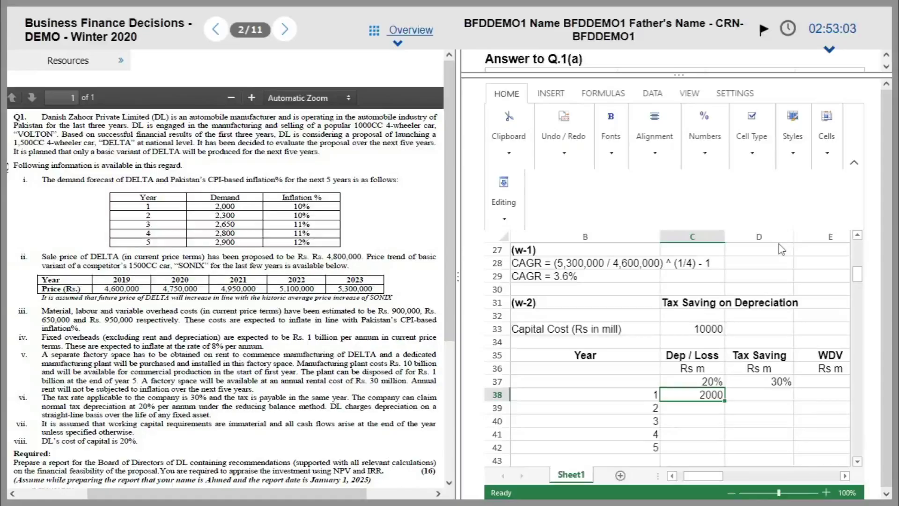
# Calculate the year 2 depreciation in C39 with the formula =C38*0.8.
pyautogui.press('Down')
pyautogui.write('=')
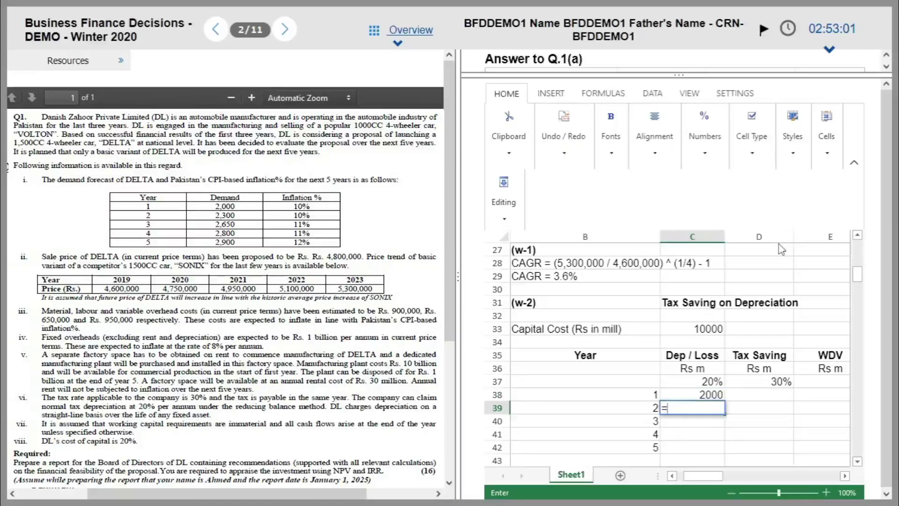
pyautogui.press('Up')
pyautogui.write('*0.')
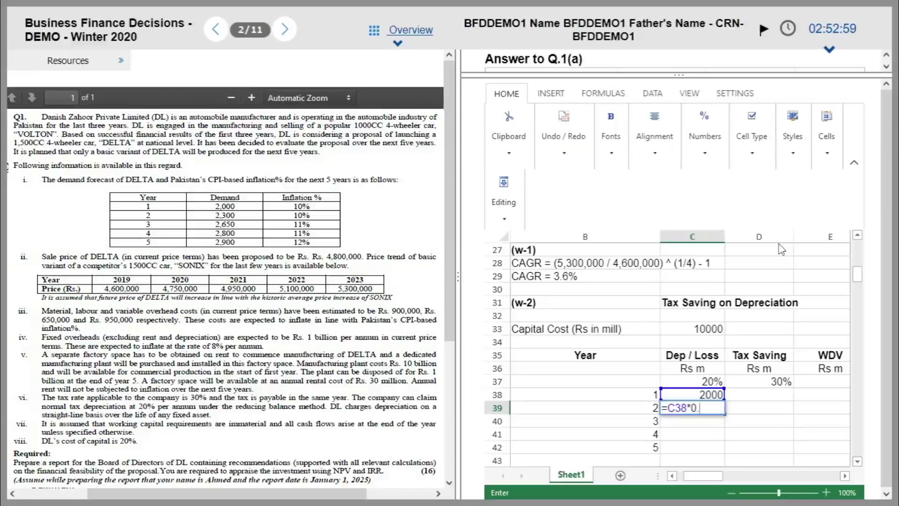
pyautogui.write('8')
pyautogui.press('Return')
# Copy the year 2 depreciation formula to years 3 and 4 in cells C40 and C41.
pyautogui.press('Up')
pyautogui.hotkey('ctrl', 'c')
pyautogui.press('Down')
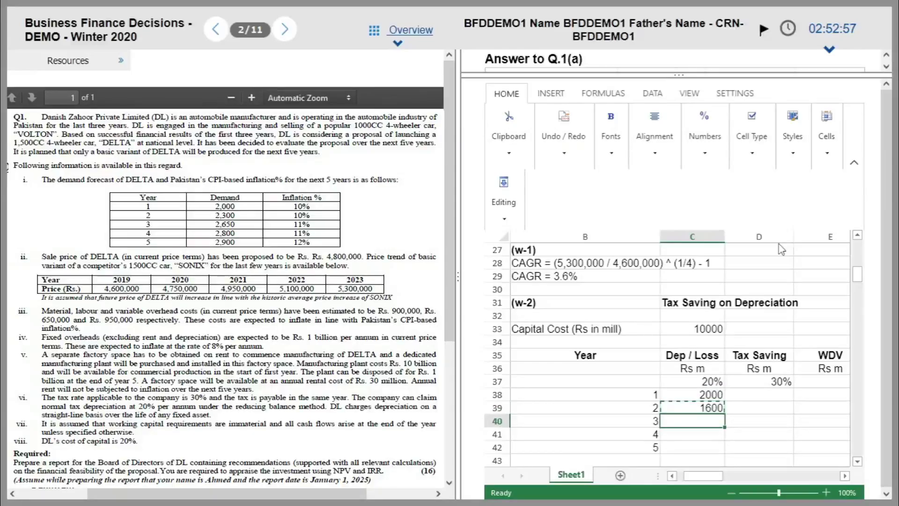
pyautogui.hotkey('ctrl', 'v')
pyautogui.press('Down')
pyautogui.hotkey('ctrl', 'v')
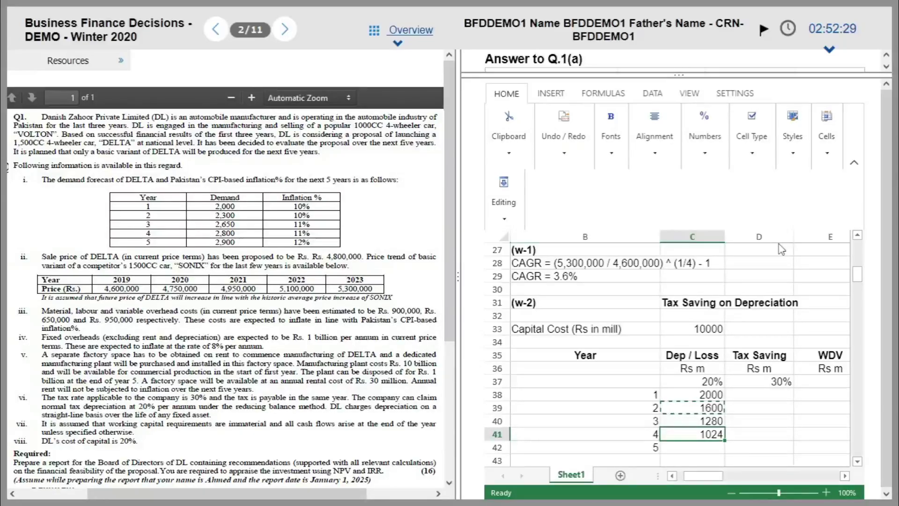
# Calculate the year 4 written-down value in E41 with the formula =C33-SUM(C38:C41).
pyautogui.press('Right')
pyautogui.press('Right')
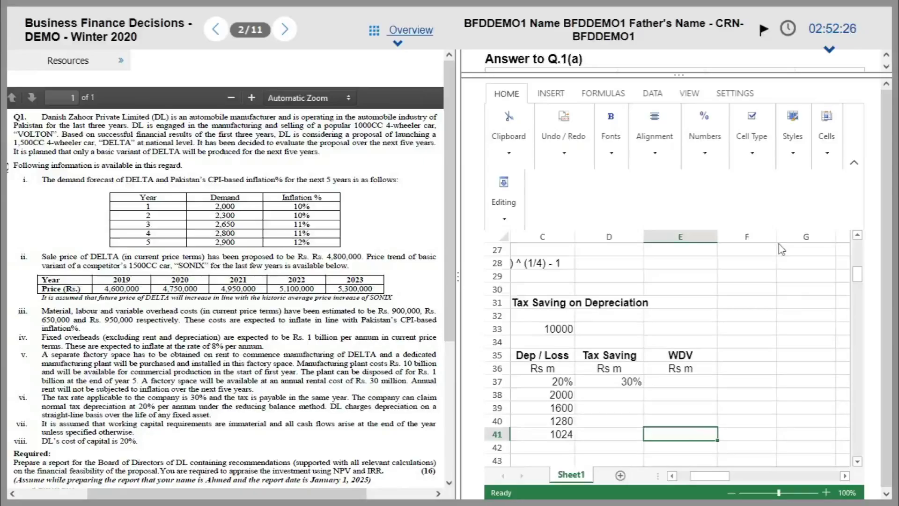
pyautogui.write('=')
pyautogui.press('Left')
pyautogui.press('Left')
pyautogui.press('Up')
pyautogui.press('Up')
pyautogui.press('Up')
pyautogui.press('Up')
pyautogui.press('Up')
pyautogui.press('Up')
pyautogui.press('Up')
pyautogui.press('Up')
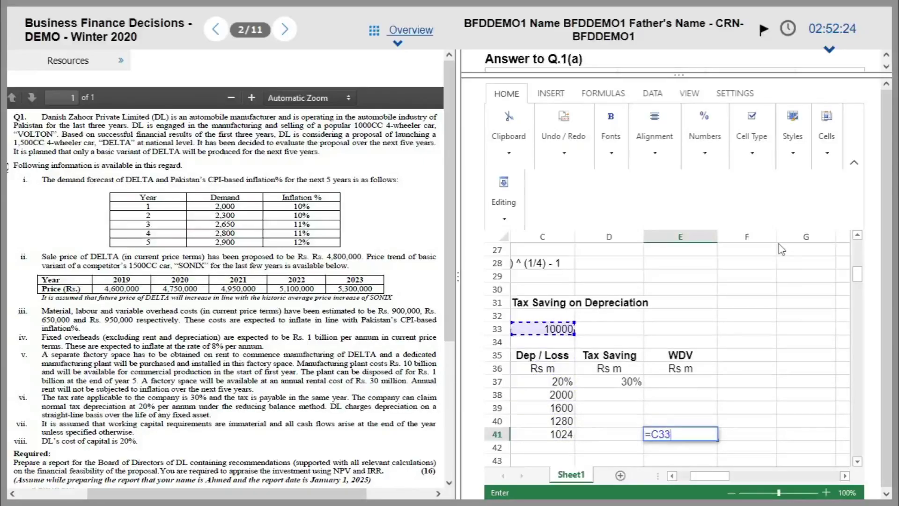
pyautogui.write('-SUM(')
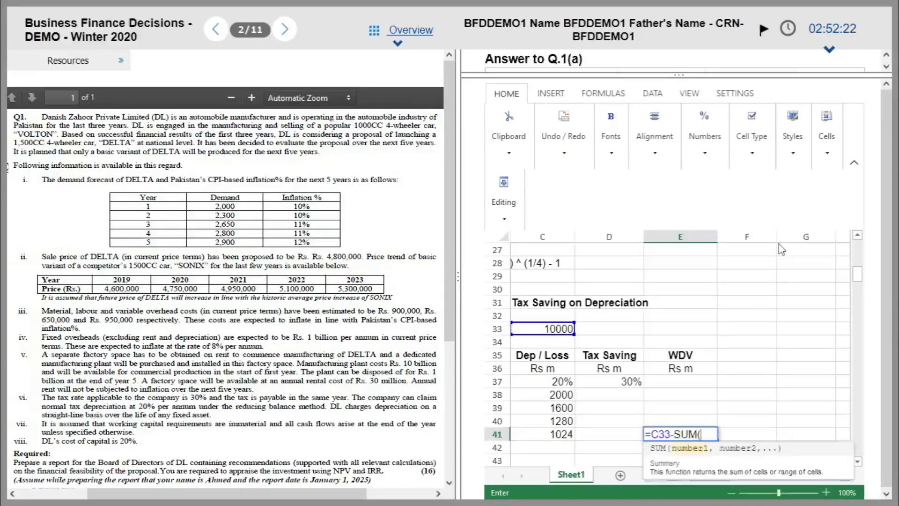
pyautogui.press('Left')
pyautogui.press('Left')
pyautogui.press('Up')
pyautogui.press('Up')
pyautogui.press('Up')
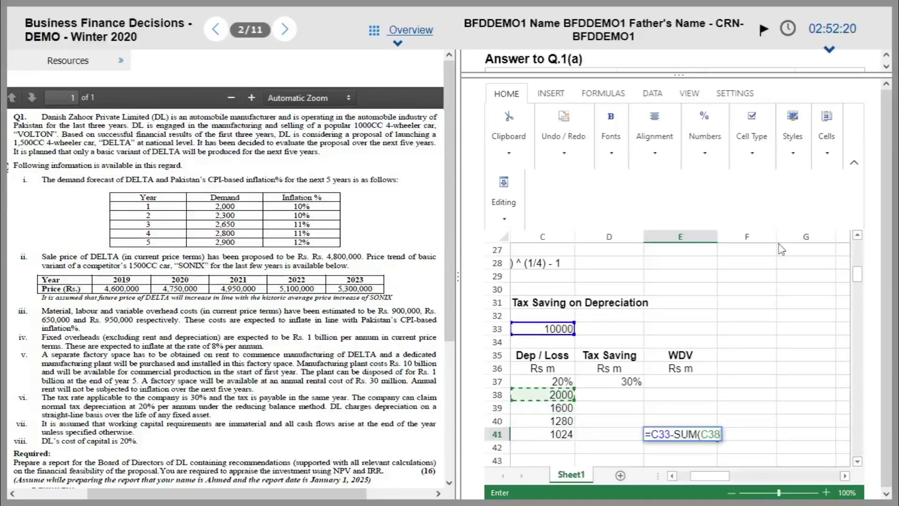
pyautogui.hotkey('shift', 'Down')
pyautogui.hotkey('shift', 'Down')
pyautogui.hotkey('shift', 'Down')
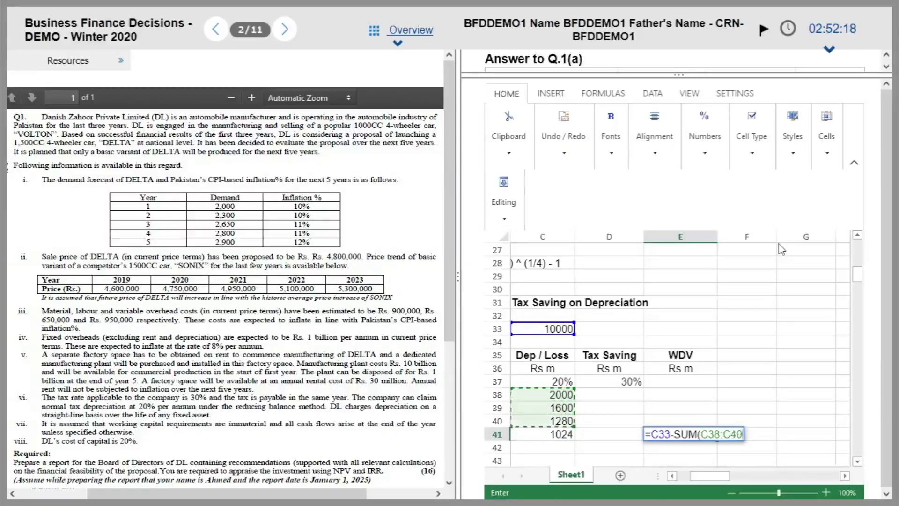
pyautogui.write(')')
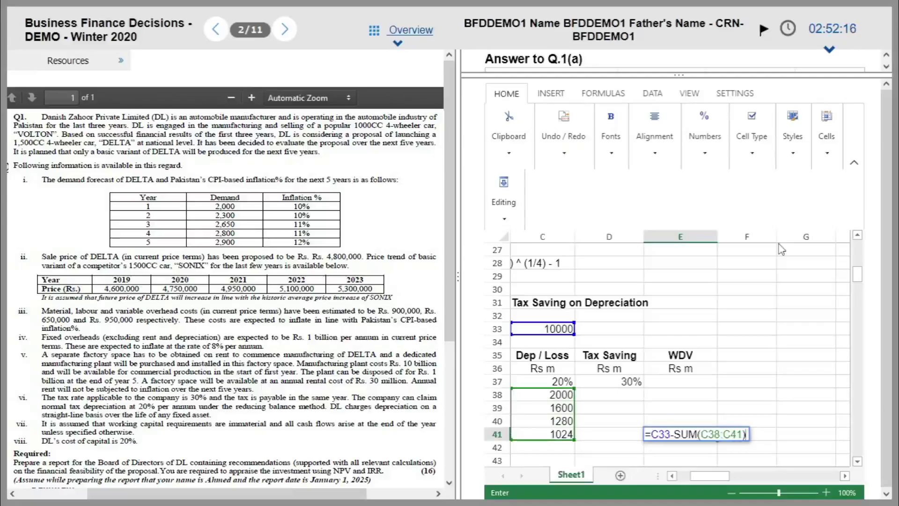
pyautogui.press('Return')
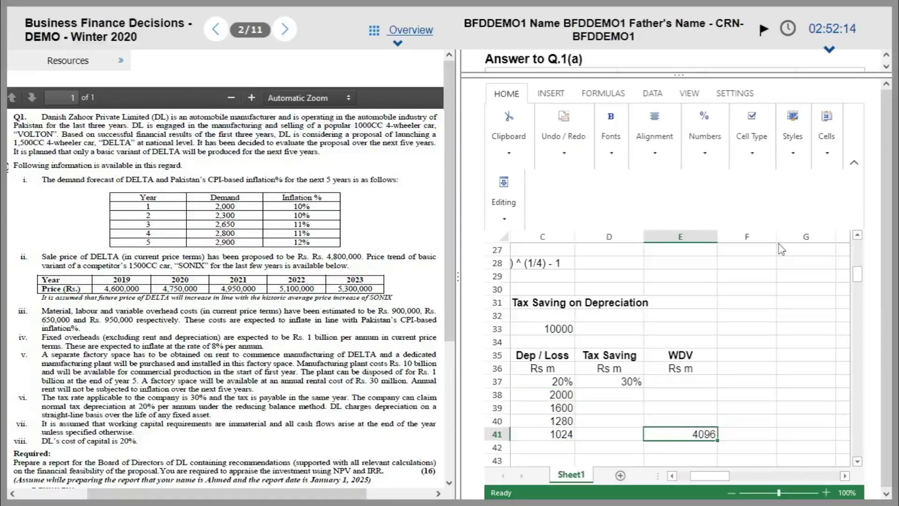
pyautogui.hscroll(-3, 782, 249)
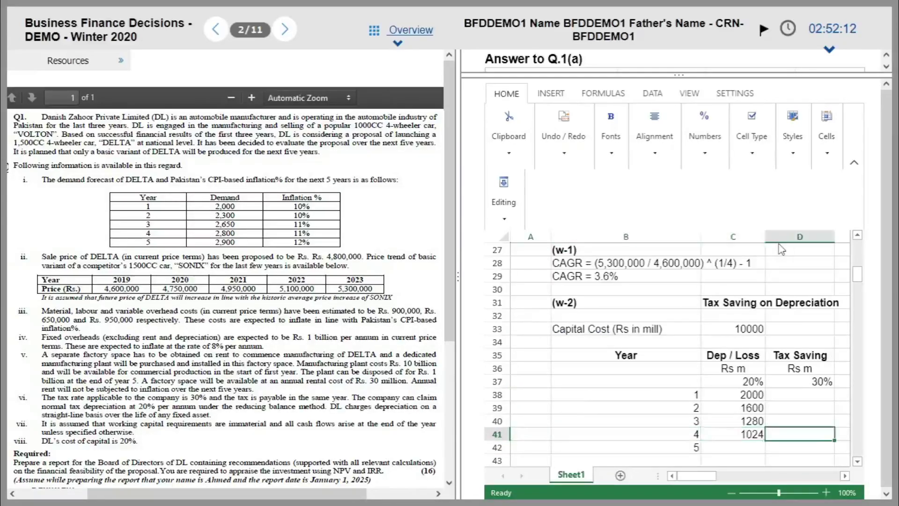
pyautogui.hscroll(3, 782, 250)
pyautogui.press('Down')
pyautogui.press('Down')
pyautogui.press('Left')
pyautogui.press('Left')
pyautogui.press('Left')
pyautogui.press('Right')
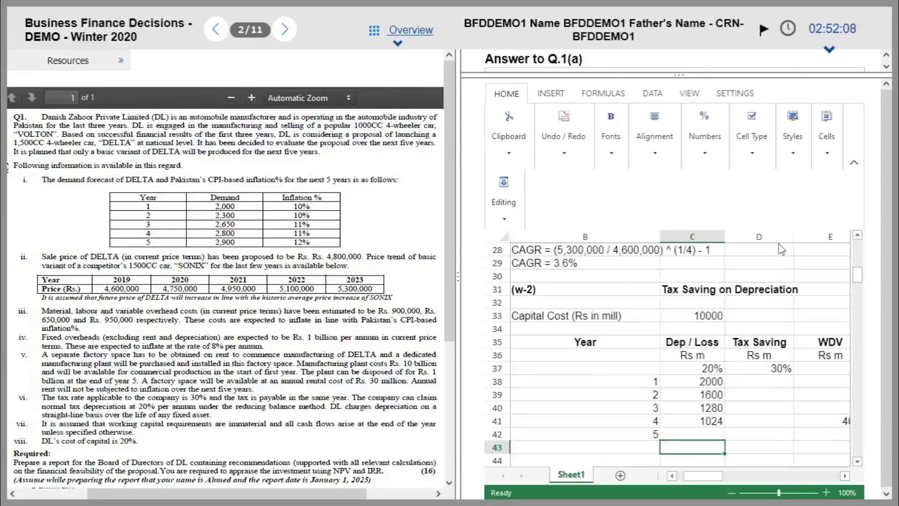
pyautogui.press('Up')
pyautogui.press('Right')
pyautogui.press('Right')
pyautogui.press('Up')
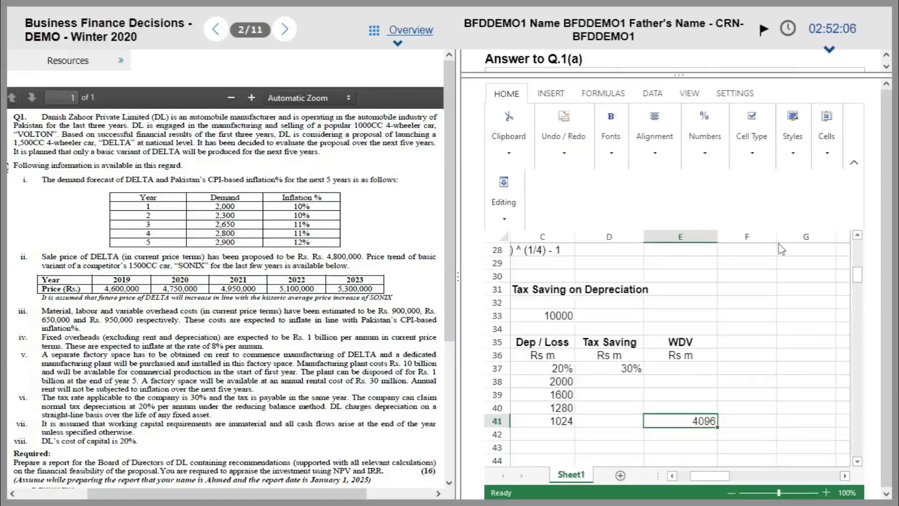
pyautogui.press('Down')
pyautogui.press('Down')
pyautogui.press('Left')
pyautogui.press('Left')
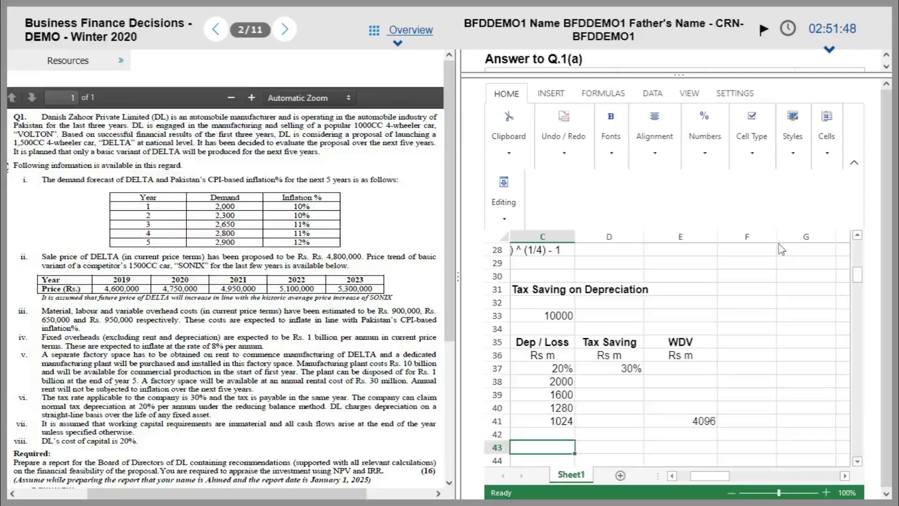
# Enter the working note "(4,096 - 1,000)" in C43, below the year 5 row of the Dep / Loss column.
pyautogui.press('Up')
pyautogui.press('Up')
pyautogui.press('Right')
pyautogui.press('Left')
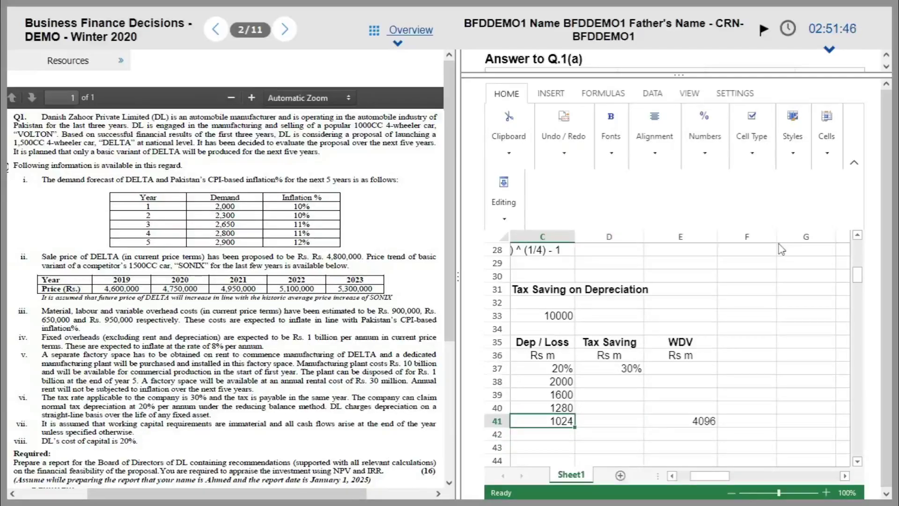
pyautogui.press('Down')
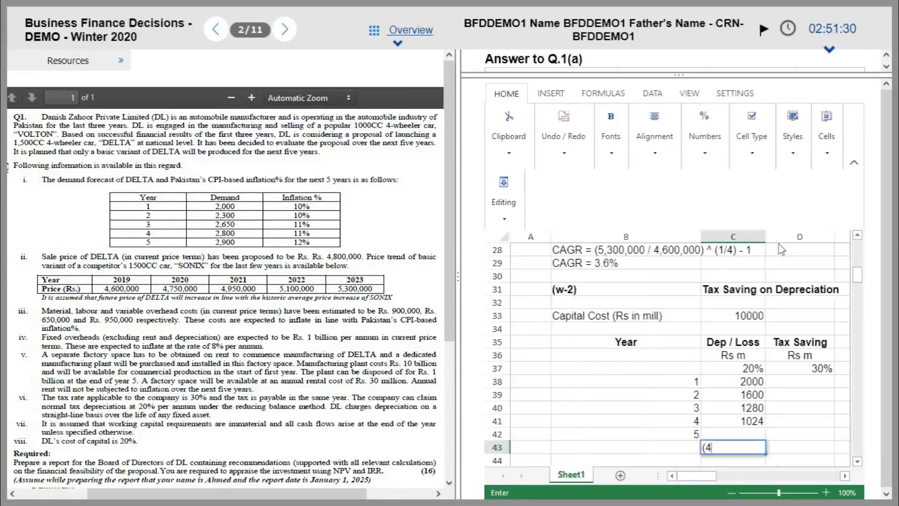
pyautogui.write(',096 - 1,000)')
pyautogui.press('Return')
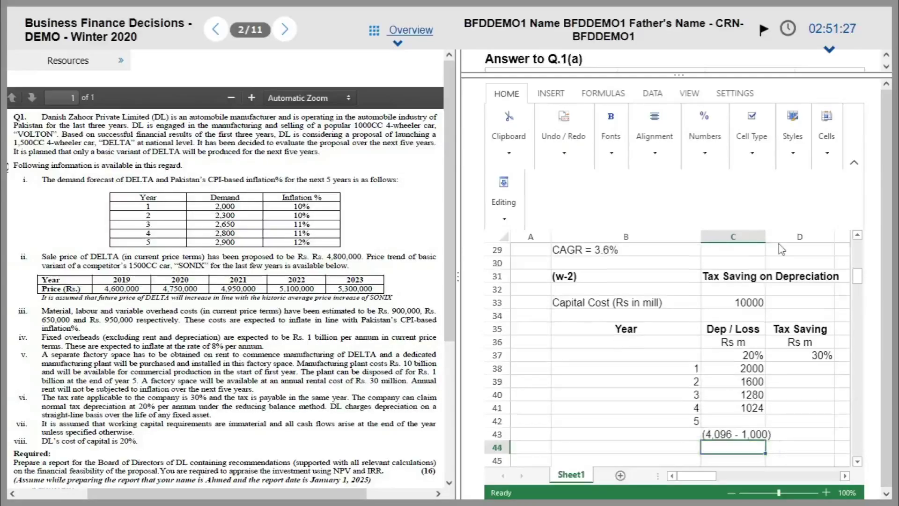
# Calculate the year 5 loss on disposal in C42 with the formula =4096-1000.
pyautogui.press('Up')
pyautogui.press('Up')
pyautogui.write('=')
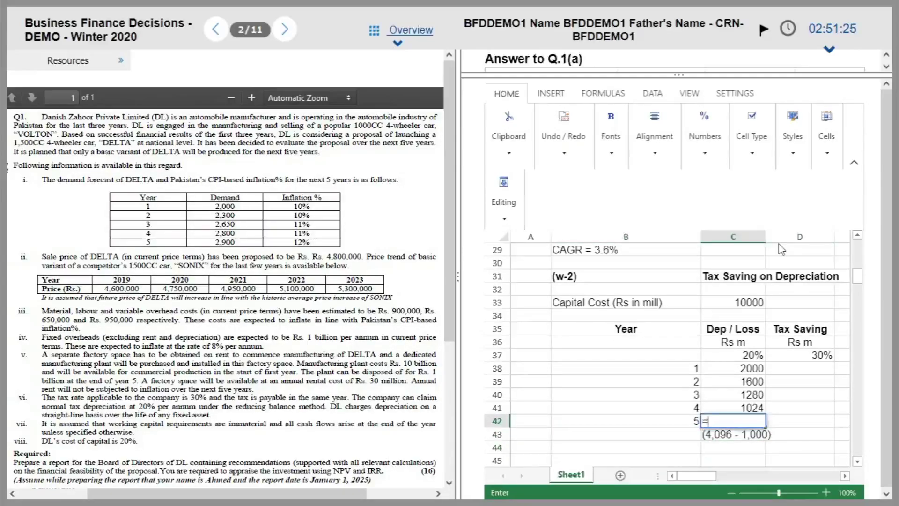
pyautogui.write('4096-1000')
pyautogui.press('Return')
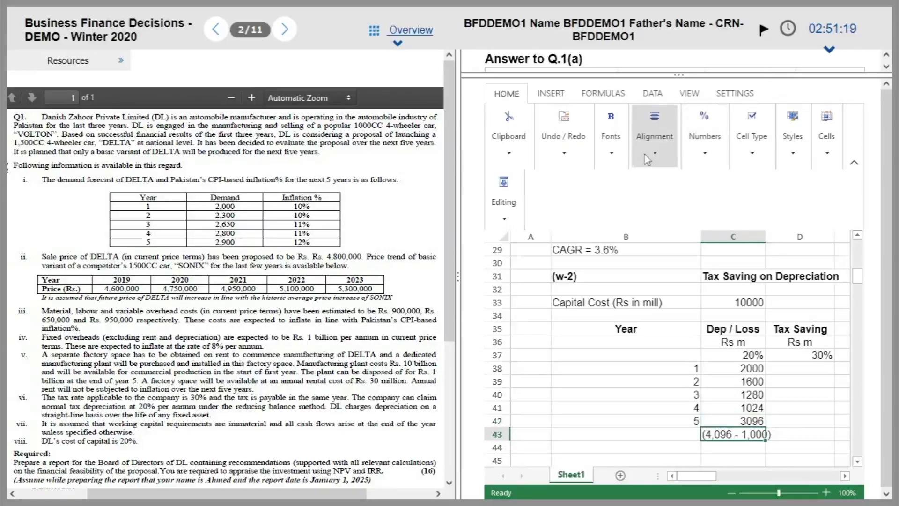
pyautogui.click(615, 151)
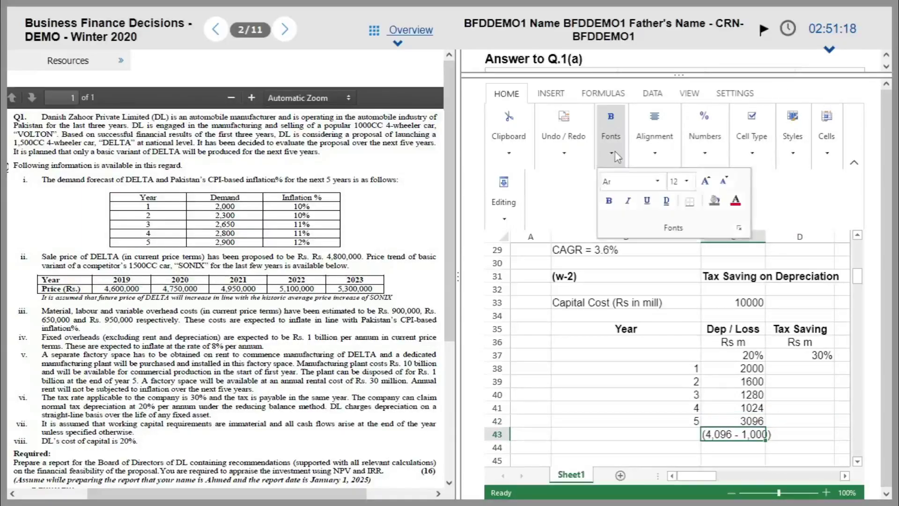
pyautogui.click(671, 181)
pyautogui.click(680, 206)
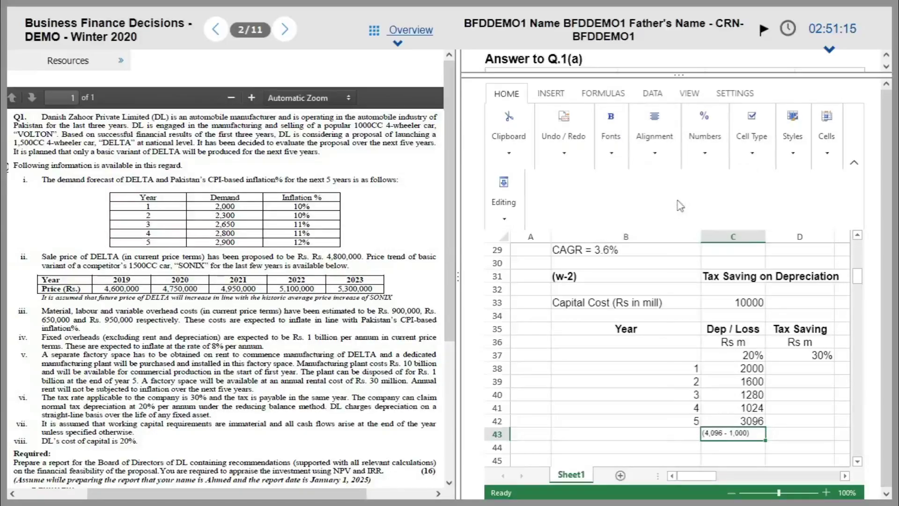
# Set the working note in C43 to font size 10 and align it to the right.
pyautogui.click(614, 151)
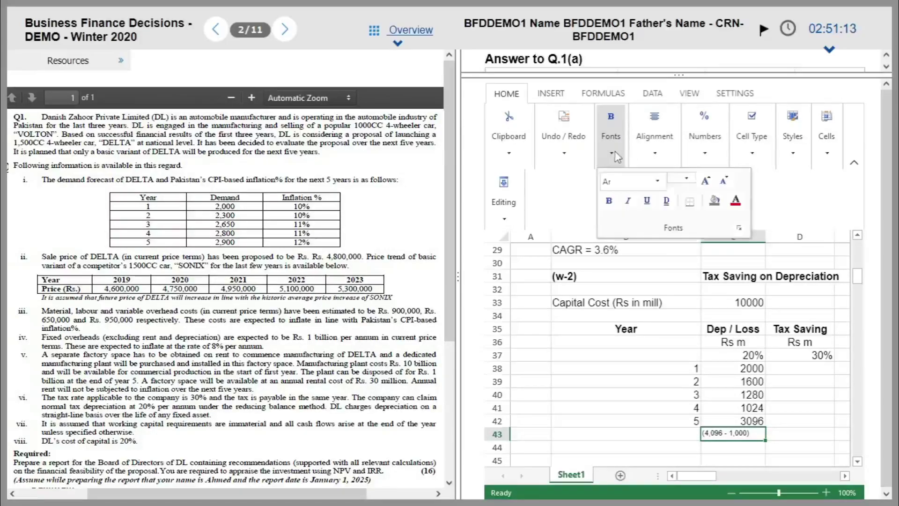
pyautogui.click(681, 179)
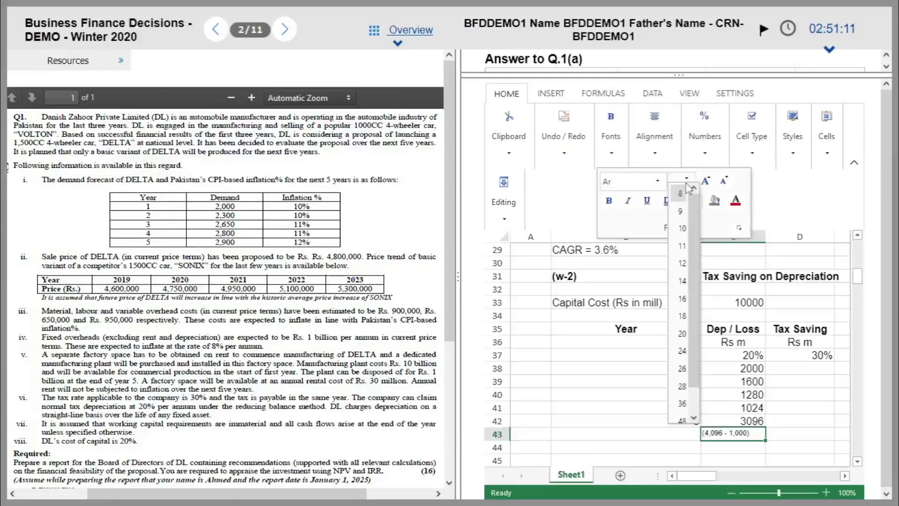
pyautogui.click(682, 231)
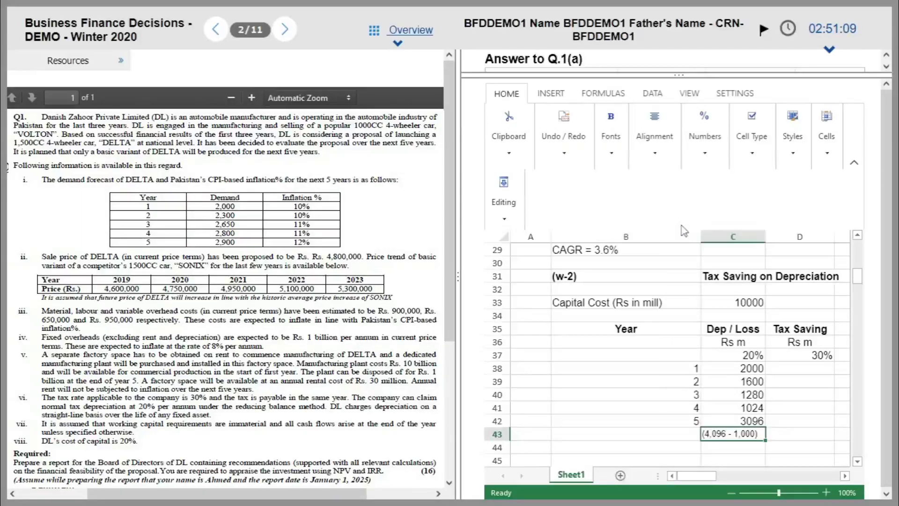
pyautogui.click(664, 164)
pyautogui.click(682, 200)
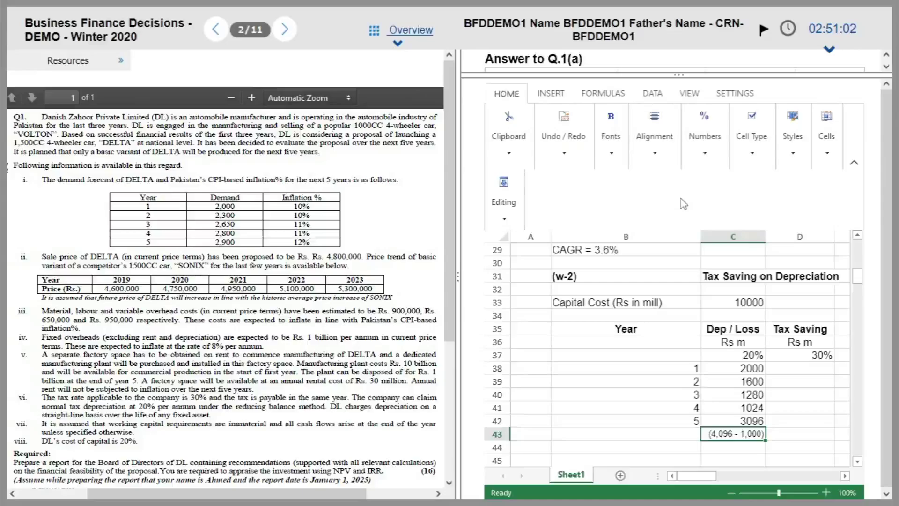
# Calculate the year 1 tax saving in D38 with the formula =C38*0.3.
pyautogui.press('Up')
pyautogui.press('Right')
pyautogui.press('Right')
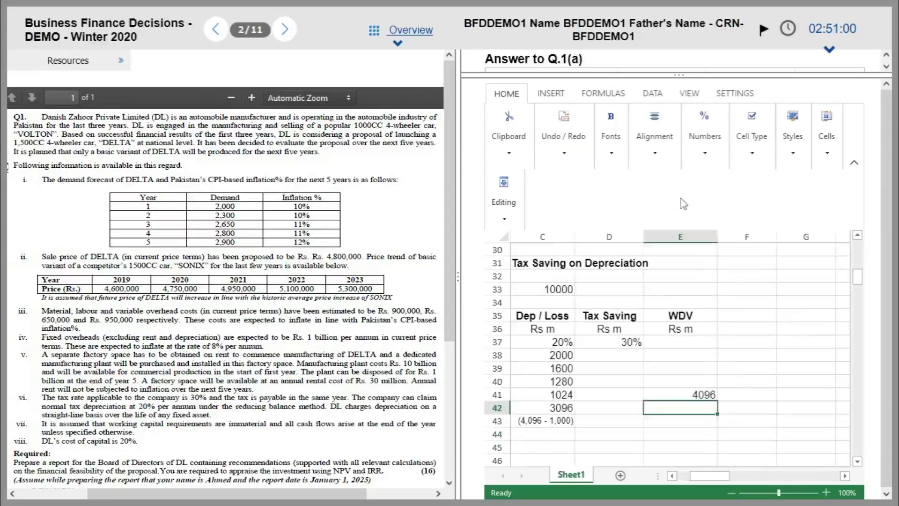
pyautogui.press('Left')
pyautogui.press('Up')
pyautogui.press('Up')
pyautogui.press('Up')
pyautogui.press('Up')
pyautogui.press('Right')
pyautogui.press('Left')
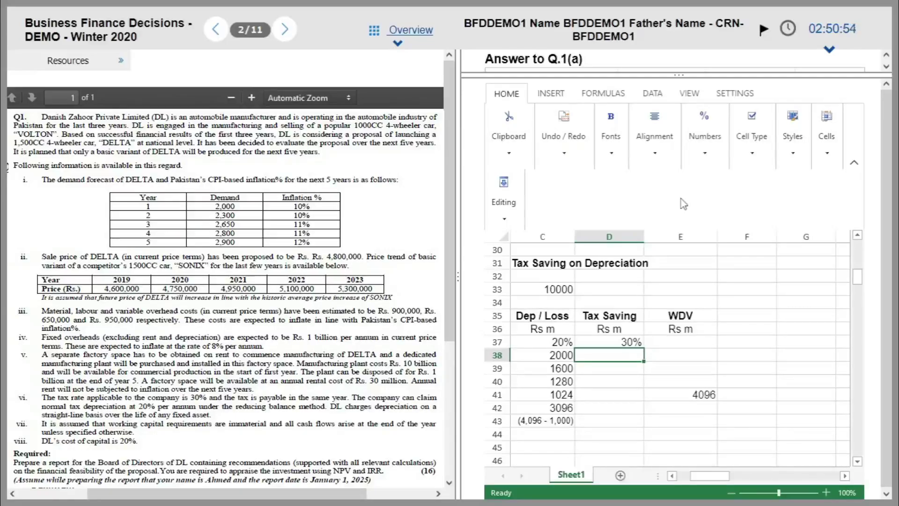
pyautogui.write('=')
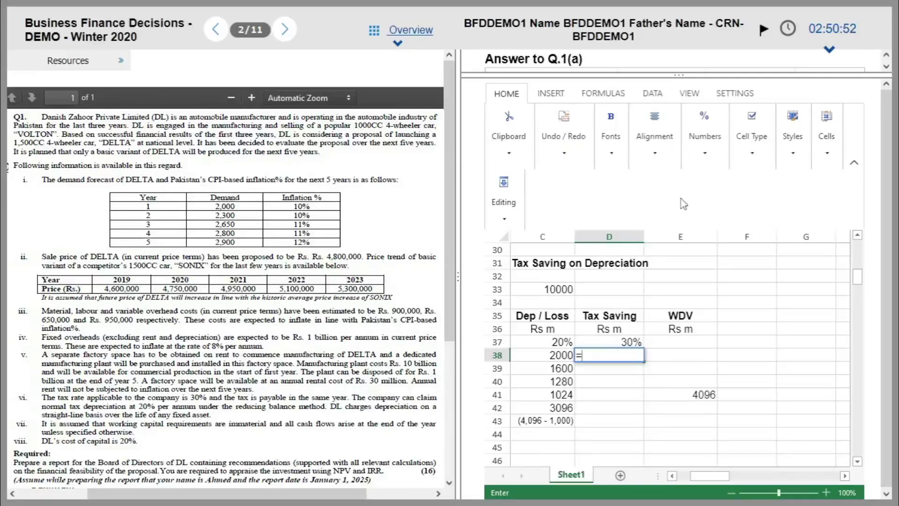
pyautogui.press('Left')
pyautogui.write('*0')
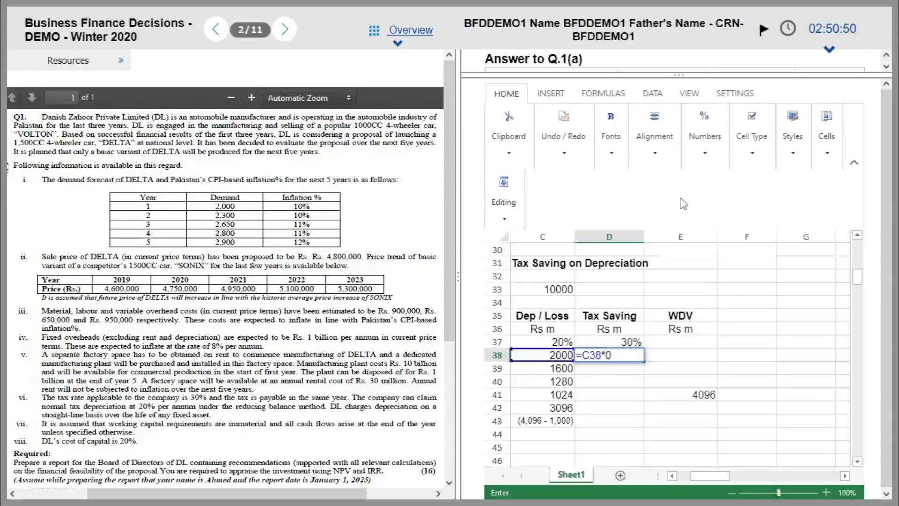
pyautogui.write('.3')
pyautogui.press('Return')
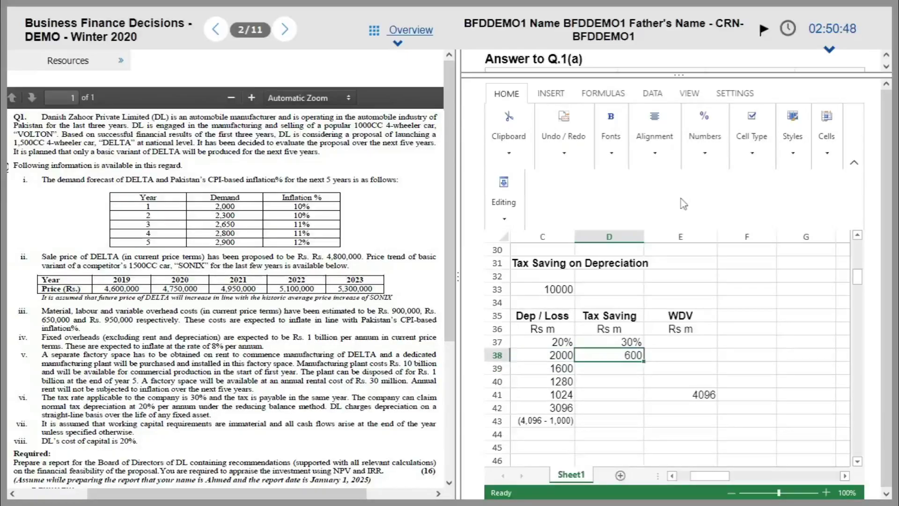
# Copy the year 1 tax saving formula down to years 2 to 5 in D39:D42.
pyautogui.press('Down')
pyautogui.hotkey('shift', 'Down')
pyautogui.hotkey('shift', 'Down')
pyautogui.hotkey('shift', 'Down')
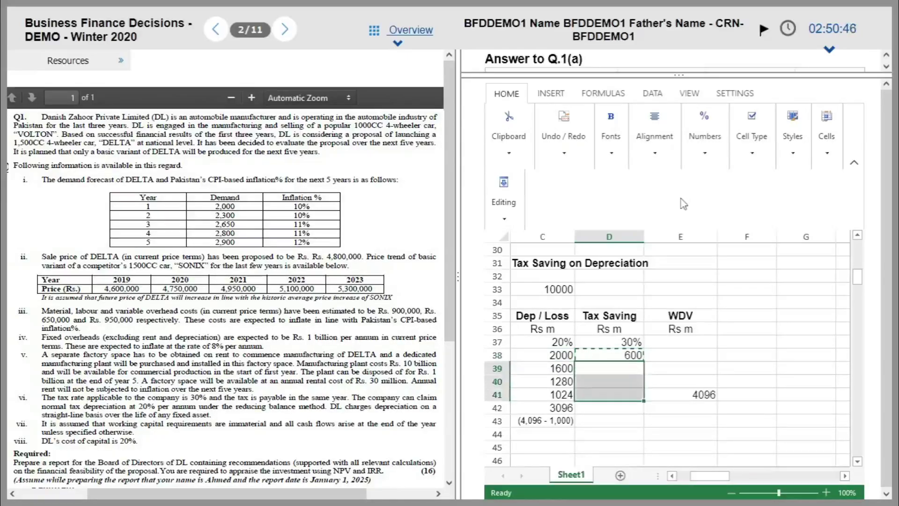
pyautogui.write('480 384 307.2 928.8')
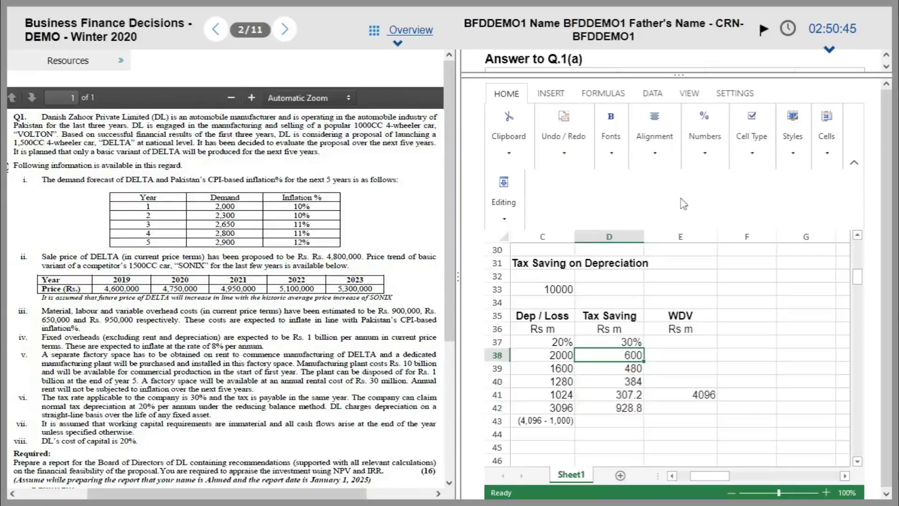
# Format the tax saving figures in D38:D42 with the comma accounting style and no decimal places.
pyautogui.hotkey('shift', 'Down')
pyautogui.hotkey('shift', 'Down')
pyautogui.hotkey('shift', 'Down')
pyautogui.hotkey('shift', 'Down')
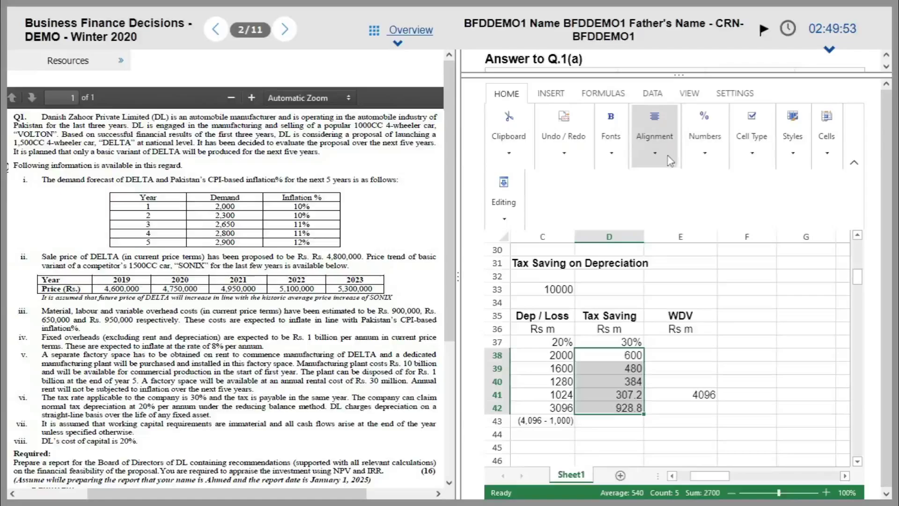
pyautogui.click(704, 149)
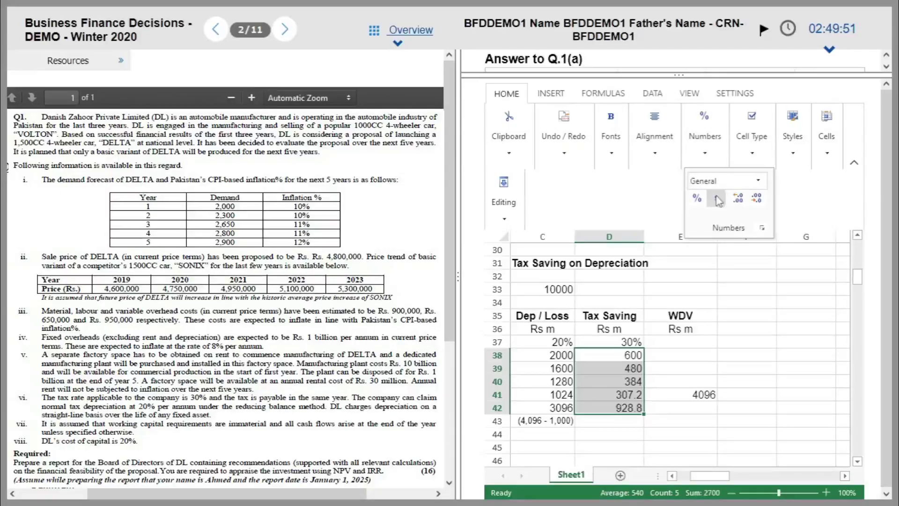
pyautogui.click(718, 201)
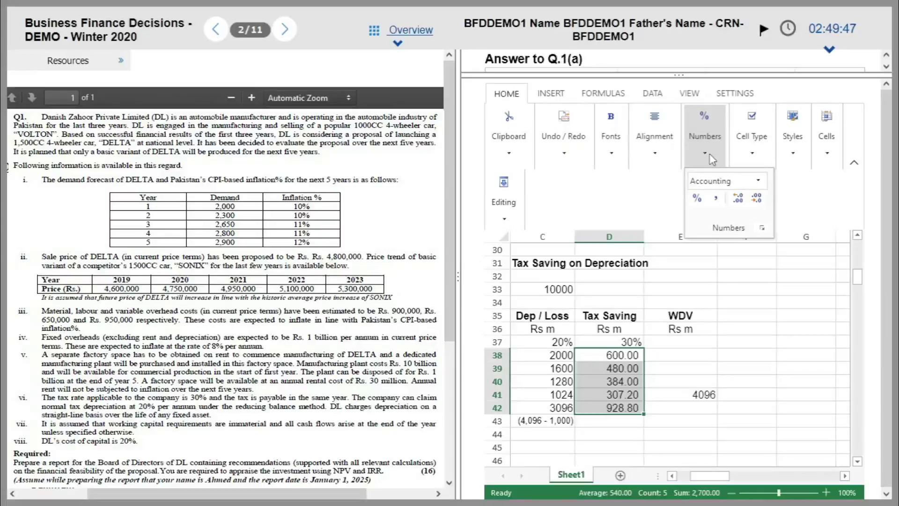
pyautogui.click(757, 197)
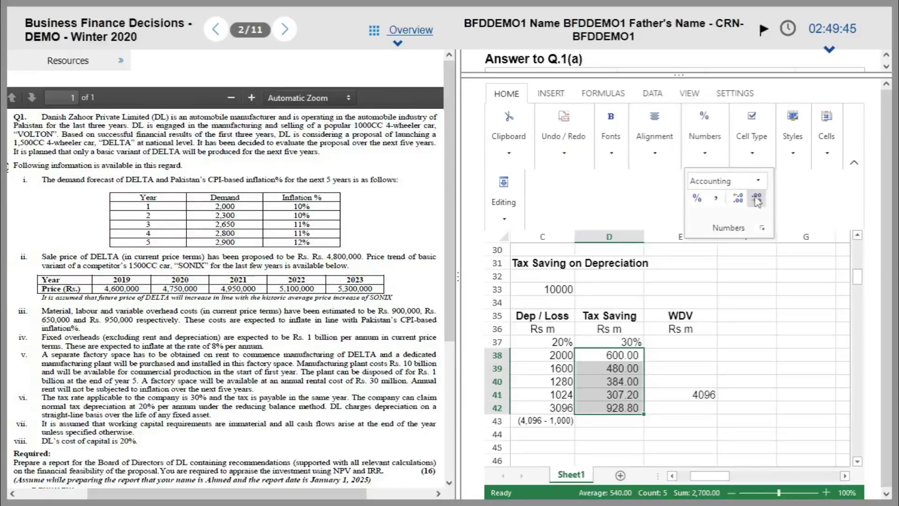
pyautogui.click(707, 149)
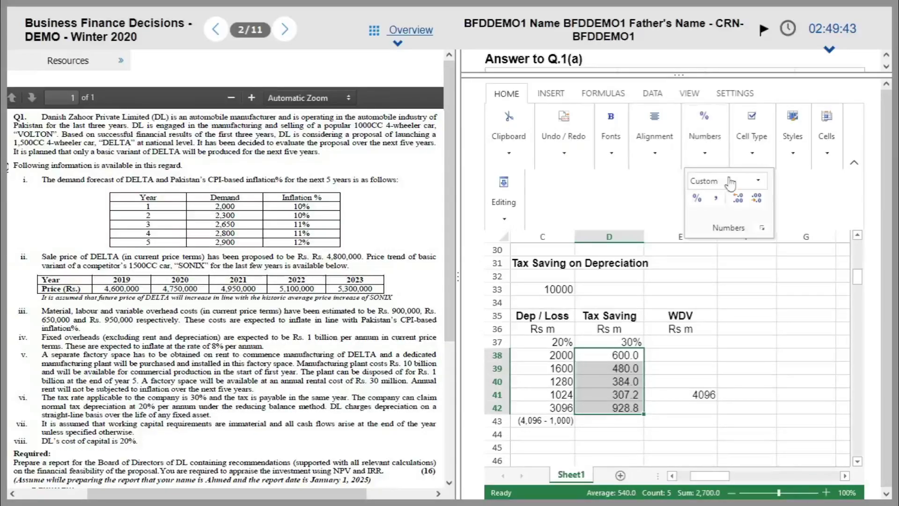
pyautogui.click(761, 199)
pyautogui.press('Up')
pyautogui.press('Up')
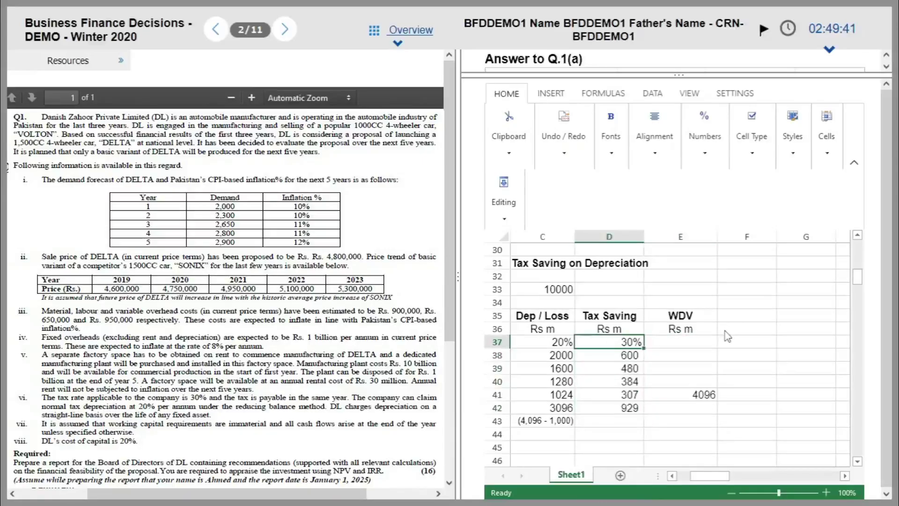
# Link the year 1 tax saving on depreciation in E19 of the cash flow table to D38 in working w-2.
pyautogui.press('Up')
pyautogui.press('Up')
pyautogui.press('Up')
pyautogui.press('Up')
pyautogui.press('Up')
pyautogui.press('Up')
pyautogui.press('Up')
pyautogui.press('Up')
pyautogui.press('Up')
pyautogui.press('Up')
pyautogui.press('Up')
pyautogui.press('Up')
pyautogui.press('Up')
pyautogui.press('Up')
pyautogui.press('Up')
pyautogui.press('Up')
pyautogui.press('Up')
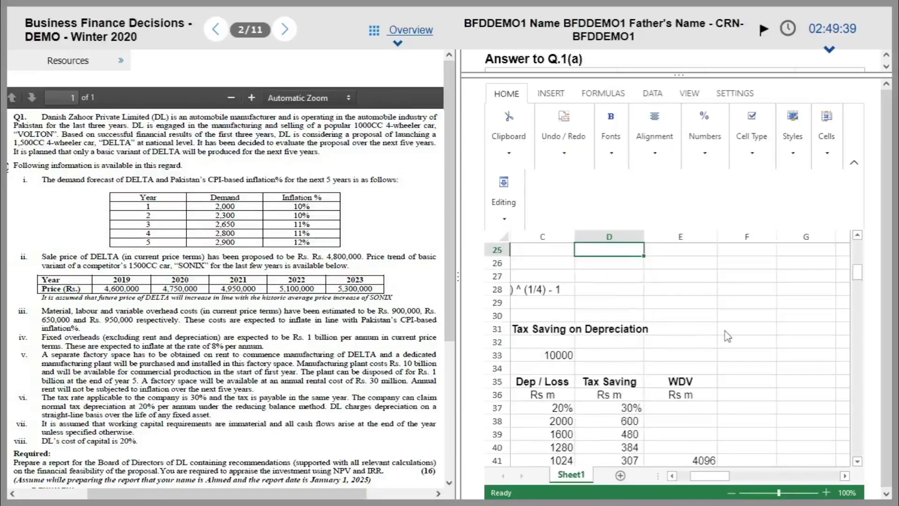
pyautogui.press('Right')
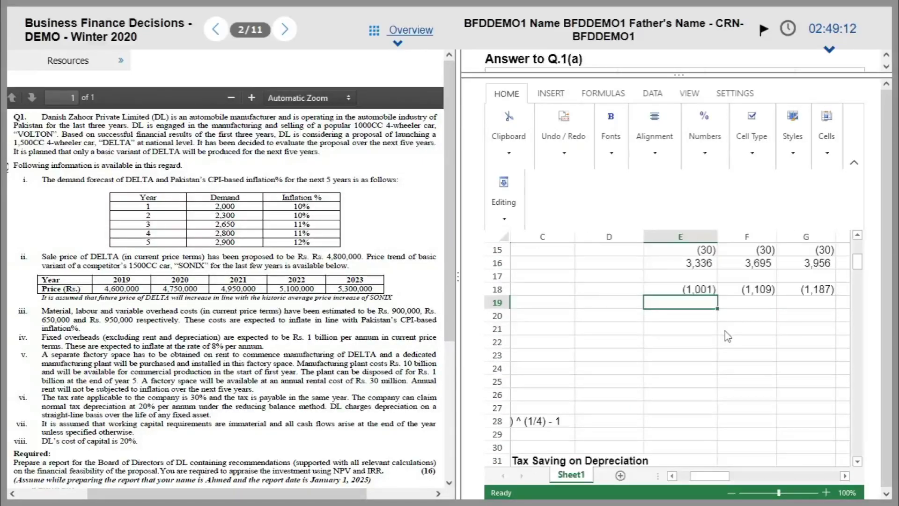
pyautogui.write('=')
pyautogui.press('Down')
pyautogui.press('Down')
pyautogui.press('Down')
pyautogui.press('Down')
pyautogui.press('Down')
pyautogui.press('Down')
pyautogui.press('Down')
pyautogui.press('Down')
pyautogui.press('Down')
pyautogui.press('Down')
pyautogui.press('Down')
pyautogui.press('Down')
pyautogui.press('Down')
pyautogui.press('Down')
pyautogui.press('Down')
pyautogui.press('Down')
pyautogui.press('Down')
pyautogui.press('Down')
pyautogui.press('Down')
pyautogui.press('Down')
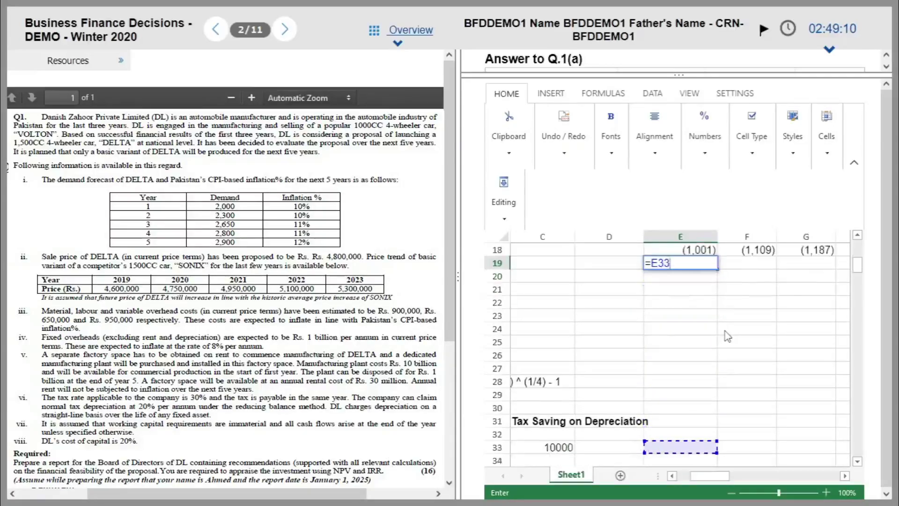
pyautogui.press('Left')
pyautogui.press('Up')
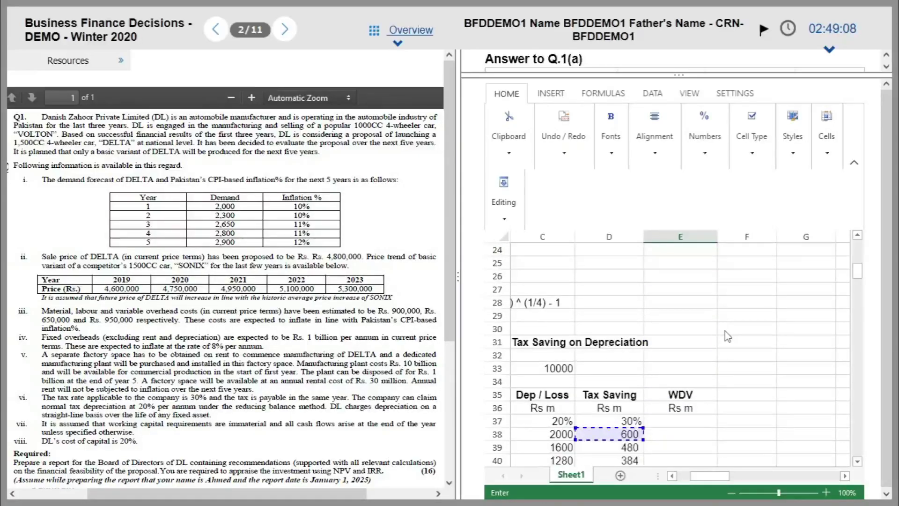
pyautogui.press('Tab')
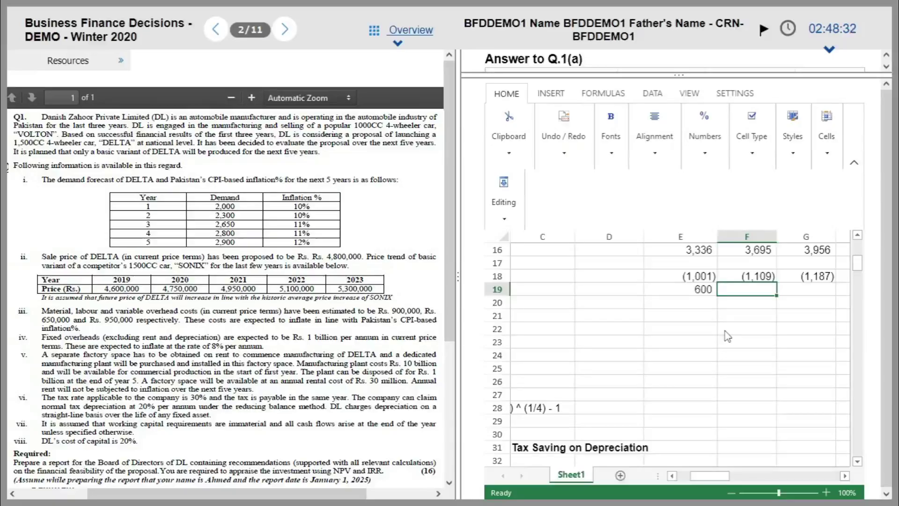
# Review the capital cost, yearly depreciation or loss, and tax saving figures in working w-2.
pyautogui.press('Return')
pyautogui.press('Down')
pyautogui.press('Down')
pyautogui.press('Down')
pyautogui.press('Down')
pyautogui.press('Down')
pyautogui.press('Down')
pyautogui.press('Down')
pyautogui.press('Down')
pyautogui.press('Down')
pyautogui.press('Down')
pyautogui.press('Down')
pyautogui.press('Down')
pyautogui.press('Down')
pyautogui.press('Down')
pyautogui.press('Down')
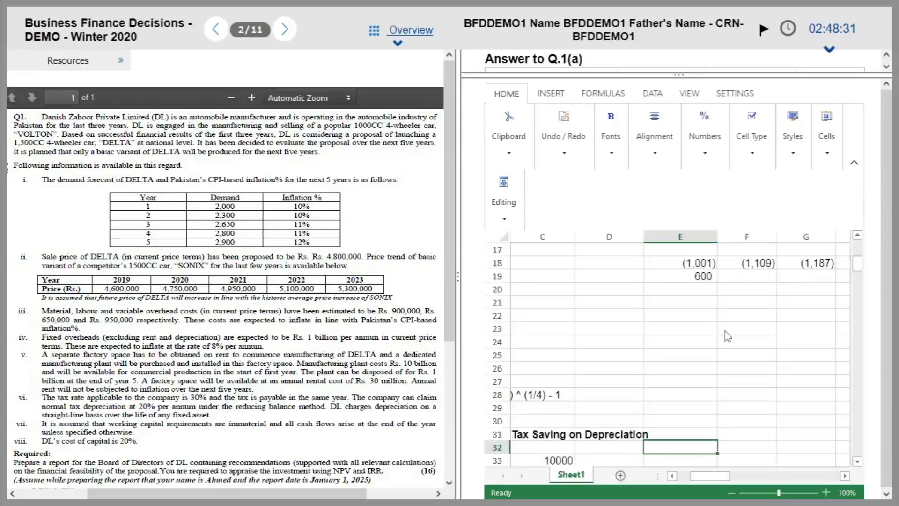
pyautogui.press('Left')
pyautogui.press('Down')
pyautogui.press('Down')
pyautogui.press('Down')
pyautogui.press('Down')
pyautogui.press('Down')
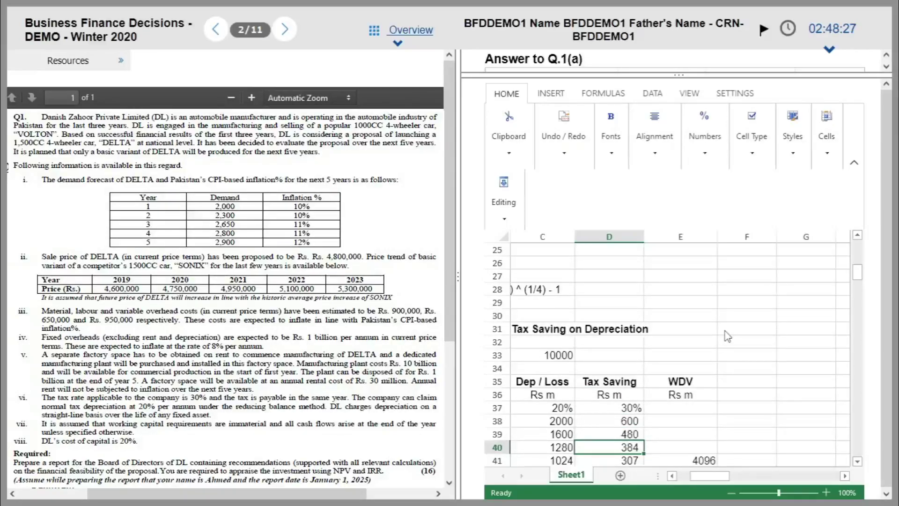
pyautogui.press('Left')
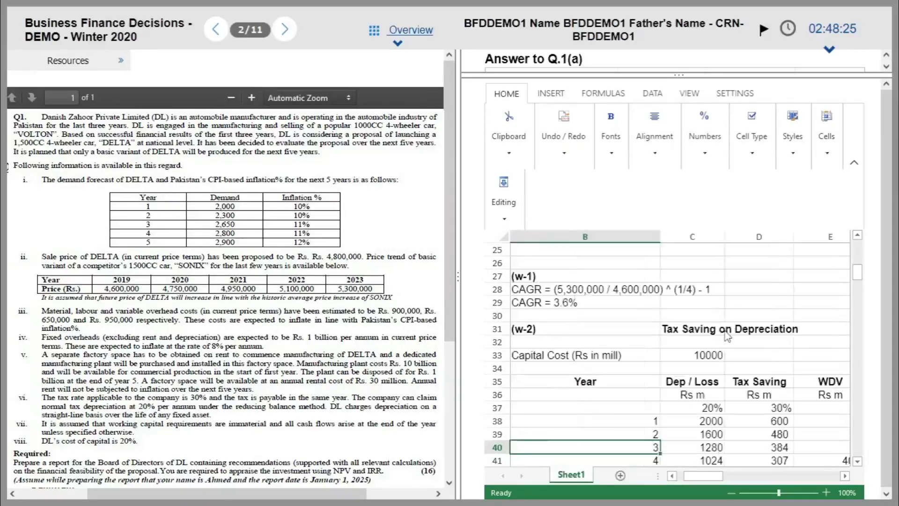
pyautogui.press('Up')
pyautogui.press('Up')
pyautogui.press('Up')
pyautogui.press('Up')
pyautogui.press('Up')
pyautogui.press('Up')
pyautogui.press('Up')
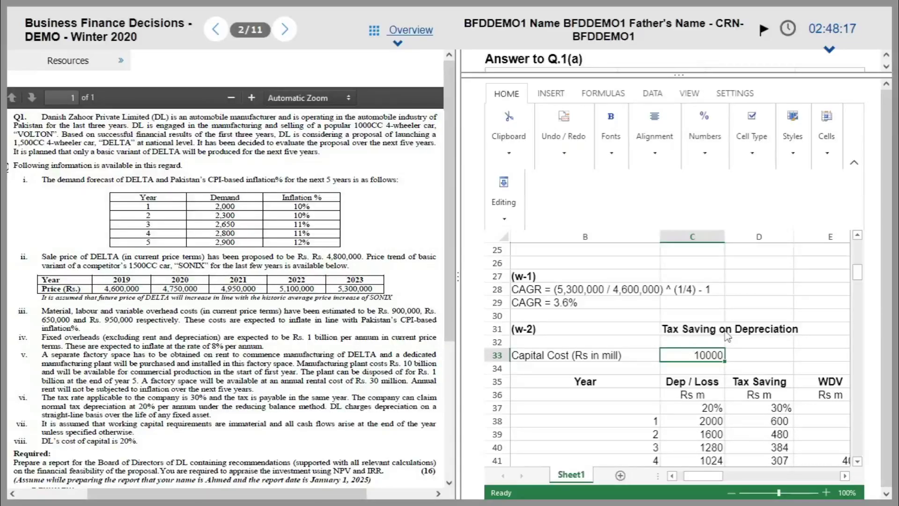
pyautogui.press('Down')
pyautogui.press('Down')
pyautogui.press('Down')
pyautogui.press('Down')
pyautogui.press('Down')
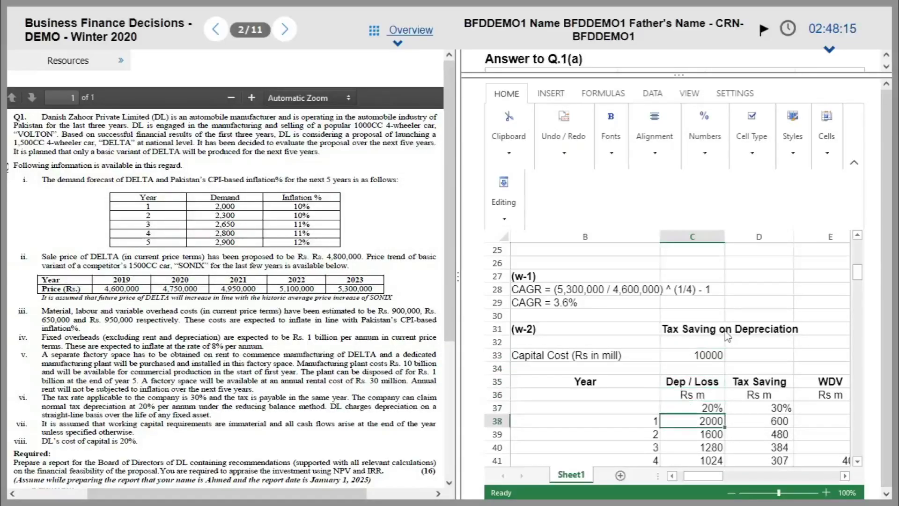
pyautogui.hotkey('shift', 'Down')
pyautogui.hotkey('shift', 'Down')
pyautogui.hotkey('shift', 'Down')
pyautogui.hotkey('shift', 'Down')
pyautogui.press('Right')
pyautogui.hotkey('shift', 'Down')
pyautogui.hotkey('shift', 'Down')
pyautogui.hotkey('shift', 'Down')
pyautogui.hotkey('shift', 'Down')
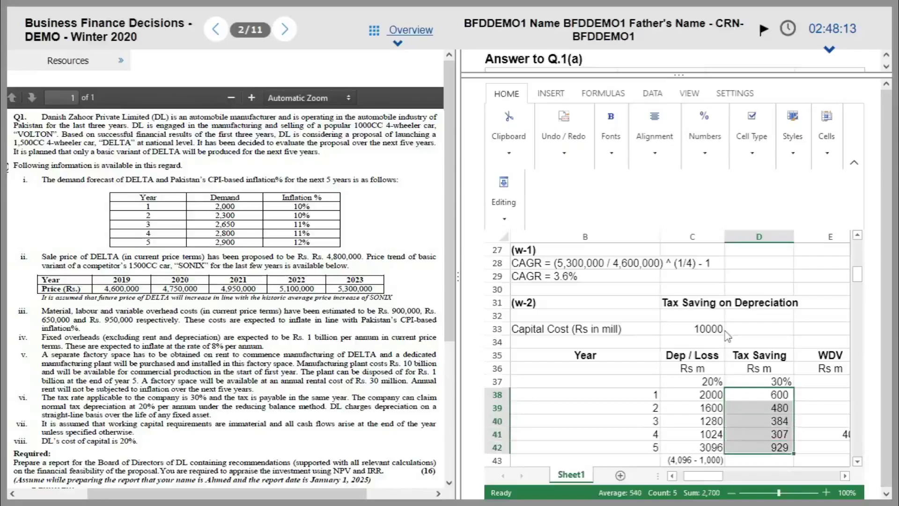
# Return to the cash flow table and examine the tax saving on depreciation row across E19:I19.
pyautogui.press('Right')
pyautogui.press('Left')
pyautogui.press('Up')
pyautogui.press('Up')
pyautogui.press('Up')
pyautogui.press('Up')
pyautogui.press('Up')
pyautogui.press('Up')
pyautogui.press('Up')
pyautogui.press('Up')
pyautogui.press('Up')
pyautogui.press('Up')
pyautogui.press('Up')
pyautogui.press('Up')
pyautogui.press('Up')
pyautogui.press('Up')
pyautogui.press('Up')
pyautogui.press('Up')
pyautogui.press('Up')
pyautogui.press('Up')
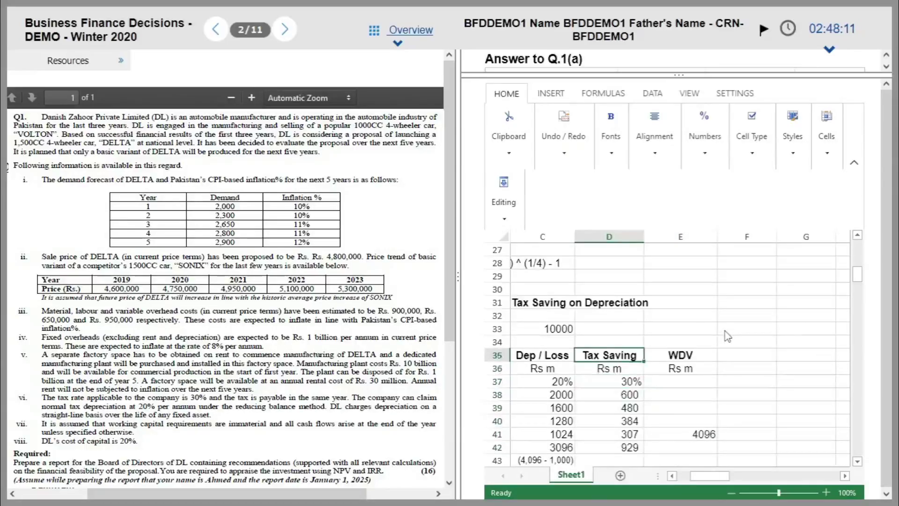
pyautogui.press('Up')
pyautogui.press('Right')
pyautogui.press('Up')
pyautogui.press('Up')
pyautogui.press('Up')
pyautogui.press('Up')
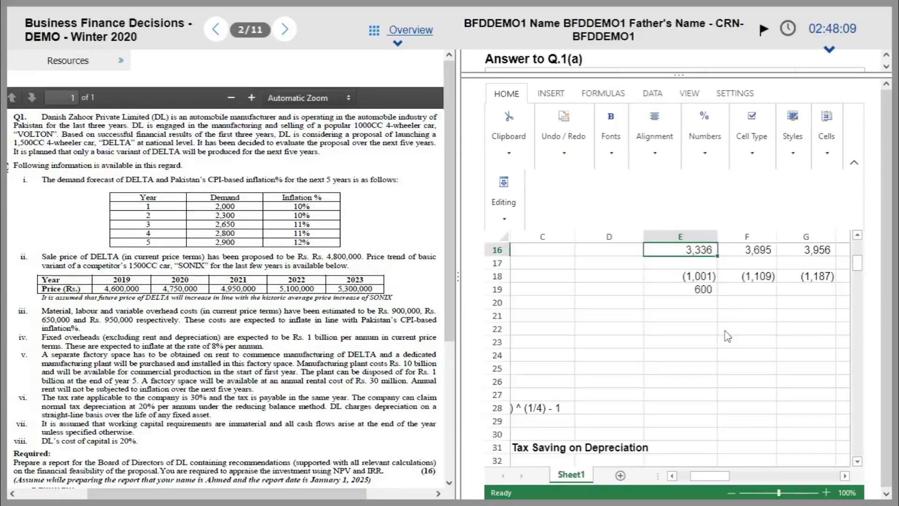
pyautogui.press('Down')
pyautogui.press('Down')
pyautogui.press('Down')
pyautogui.press('Down')
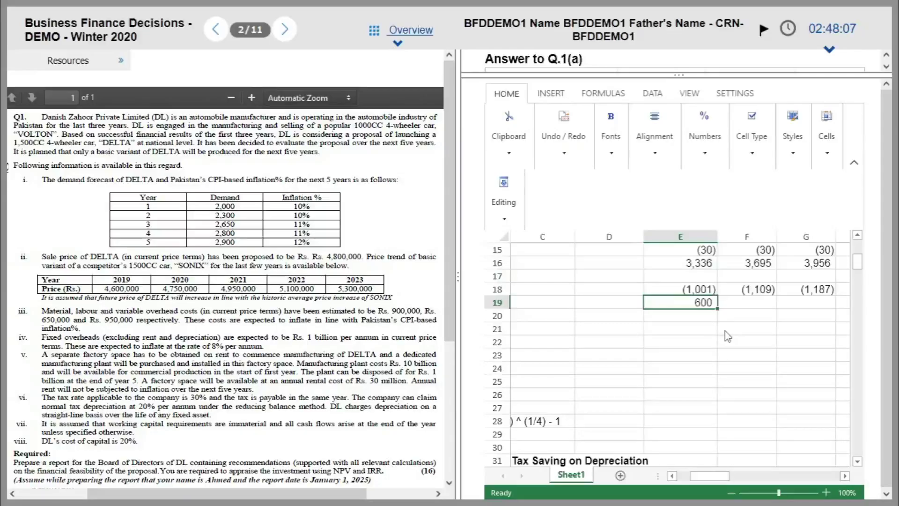
pyautogui.hotkey('shift', 'Right')
pyautogui.hotkey('shift', 'Right')
pyautogui.hotkey('shift', 'Right')
pyautogui.hotkey('shift', 'Right')
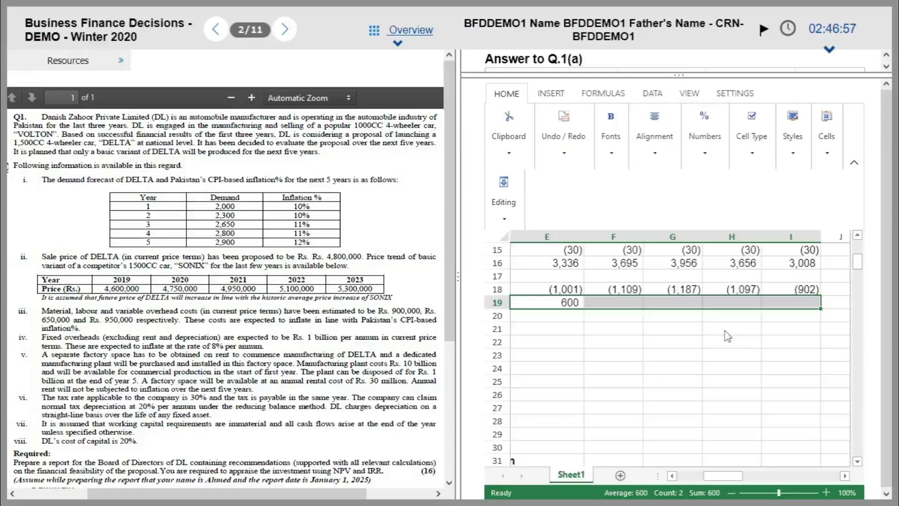
# Link the year 2 tax saving on depreciation in F19 to D39 in working w-2.
pyautogui.press('Left')
pyautogui.press('Left')
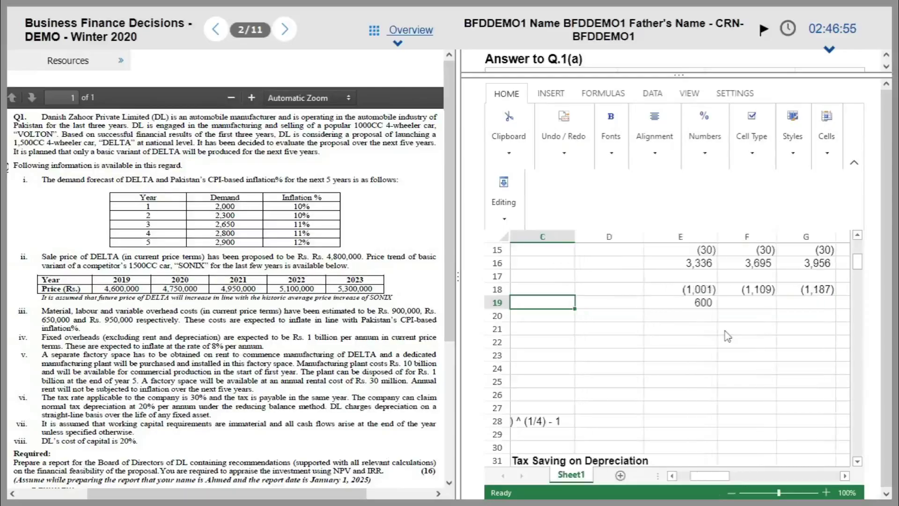
pyautogui.press('Right')
pyautogui.press('Right')
pyautogui.press('Right')
pyautogui.write('=')
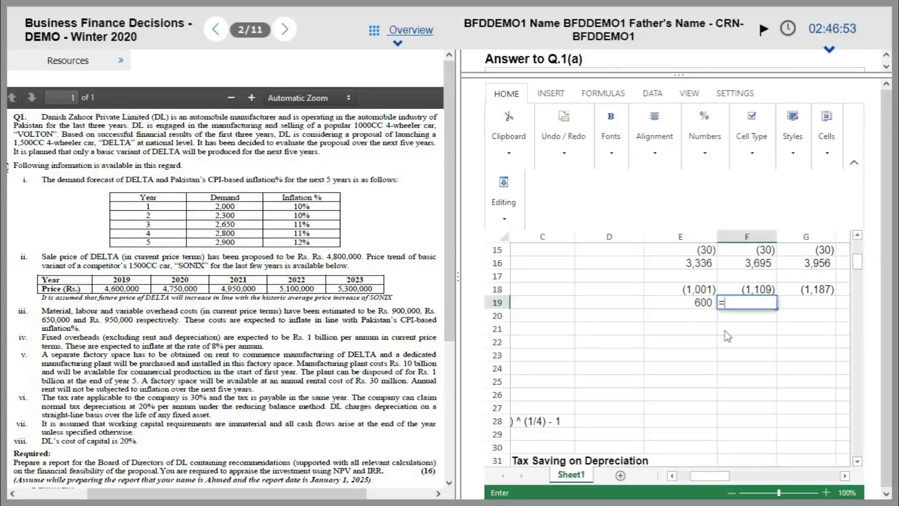
pyautogui.press('Down')
pyautogui.press('Down')
pyautogui.press('Down')
pyautogui.press('Down')
pyautogui.press('Down')
pyautogui.press('Down')
pyautogui.press('Down')
pyautogui.press('Down')
pyautogui.press('Down')
pyautogui.press('Down')
pyautogui.press('Down')
pyautogui.press('Down')
pyautogui.press('Down')
pyautogui.press('Down')
pyautogui.press('Down')
pyautogui.press('Down')
pyautogui.press('Down')
pyautogui.press('Down')
pyautogui.press('Down')
pyautogui.press('Down')
pyautogui.press('Down')
pyautogui.press('Down')
pyautogui.press('Left')
pyautogui.press('Left')
pyautogui.press('Left')
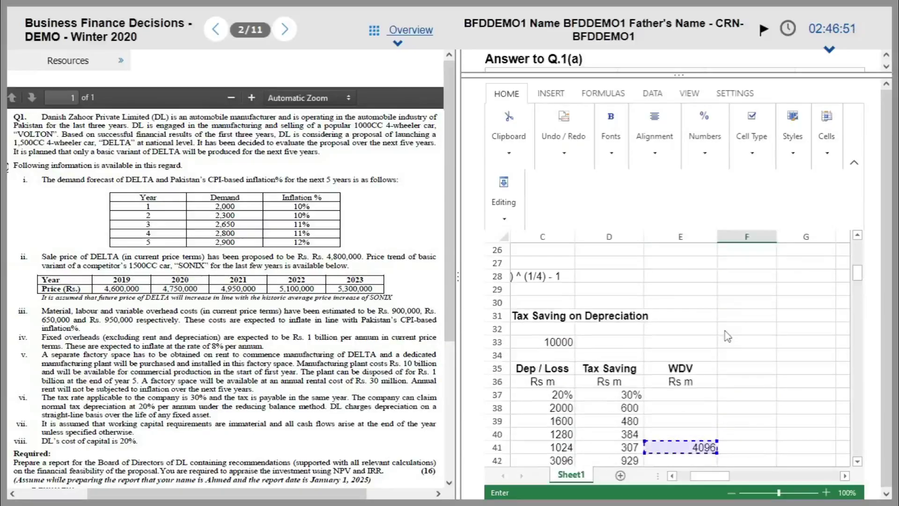
pyautogui.press('Right')
pyautogui.press('Up')
pyautogui.press('Up')
pyautogui.press('Tab')
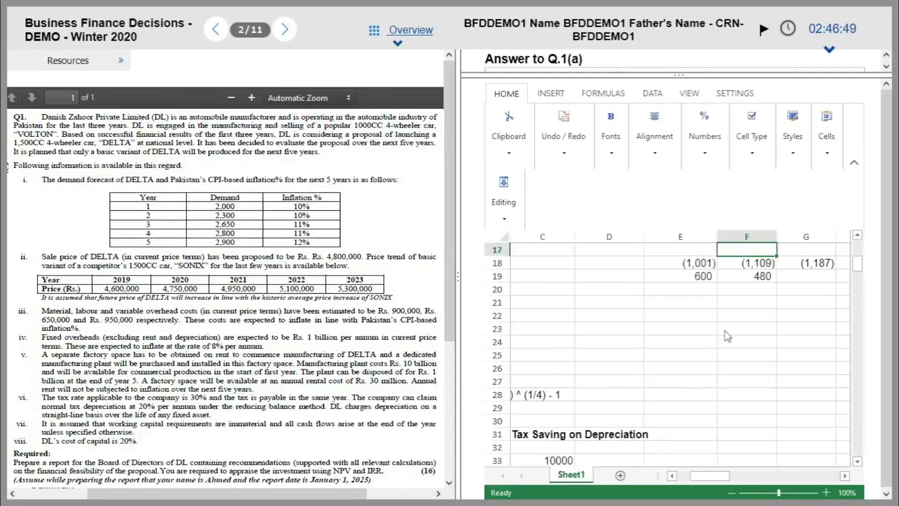
# Link the year 3 tax saving on depreciation in G19 to D40 in working w-2.
pyautogui.write('=')
pyautogui.press('Down')
pyautogui.press('Down')
pyautogui.press('Down')
pyautogui.press('Down')
pyautogui.press('Down')
pyautogui.press('Down')
pyautogui.press('Down')
pyautogui.press('Down')
pyautogui.press('Down')
pyautogui.press('Down')
pyautogui.press('Down')
pyautogui.press('Down')
pyautogui.press('Down')
pyautogui.press('Down')
pyautogui.press('Down')
pyautogui.press('Down')
pyautogui.press('Down')
pyautogui.press('Down')
pyautogui.press('Down')
pyautogui.press('Down')
pyautogui.press('Down')
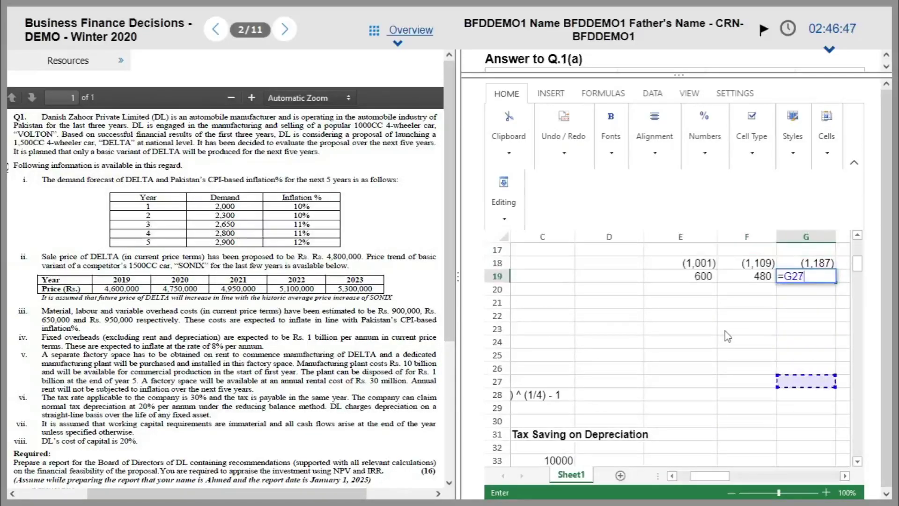
pyautogui.press('Left')
pyautogui.press('Left')
pyautogui.press('Left')
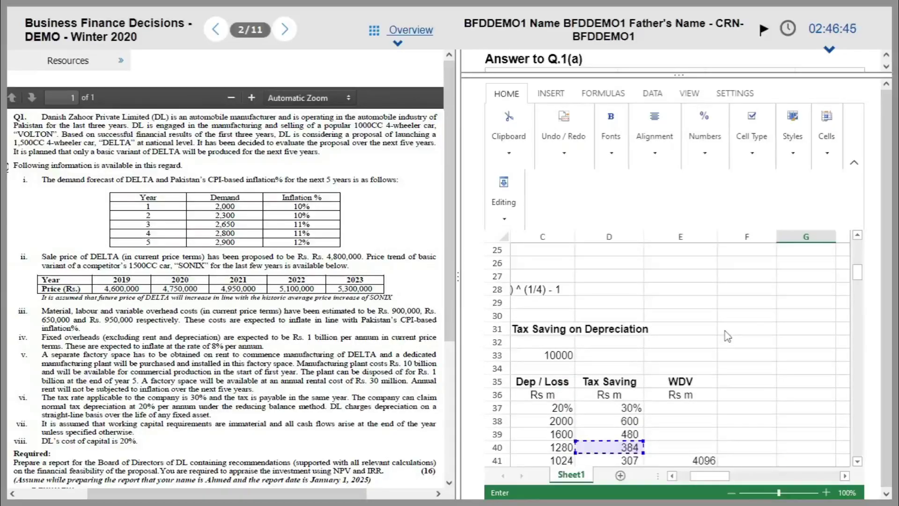
pyautogui.press('Tab')
# Link the year 4 tax saving on depreciation in H19 to D41 in working w-2.
pyautogui.write('=')
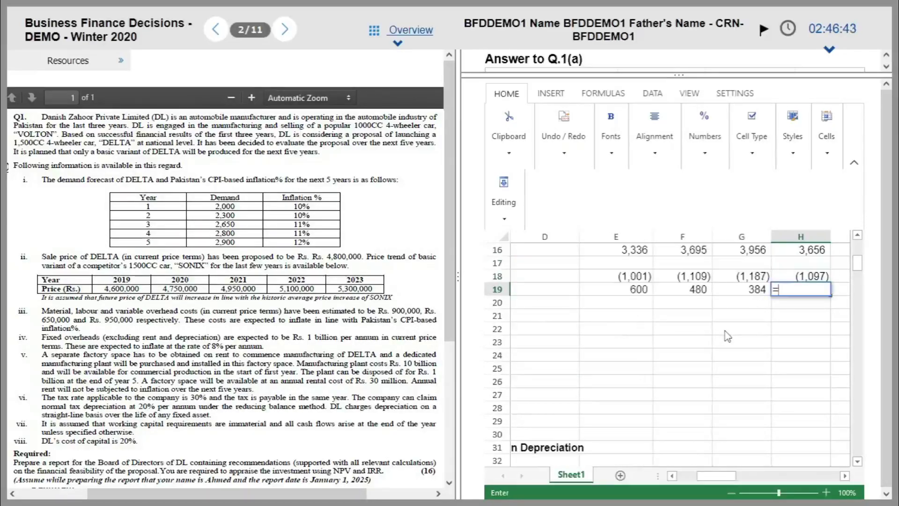
pyautogui.press('Down')
pyautogui.press('Down')
pyautogui.press('Down')
pyautogui.press('Down')
pyautogui.press('Down')
pyautogui.press('Down')
pyautogui.press('Down')
pyautogui.press('Down')
pyautogui.press('Down')
pyautogui.press('Down')
pyautogui.press('Down')
pyautogui.press('Down')
pyautogui.press('Down')
pyautogui.press('Down')
pyautogui.press('Down')
pyautogui.press('Down')
pyautogui.press('Down')
pyautogui.press('Down')
pyautogui.press('Down')
pyautogui.press('Down')
pyautogui.press('Left')
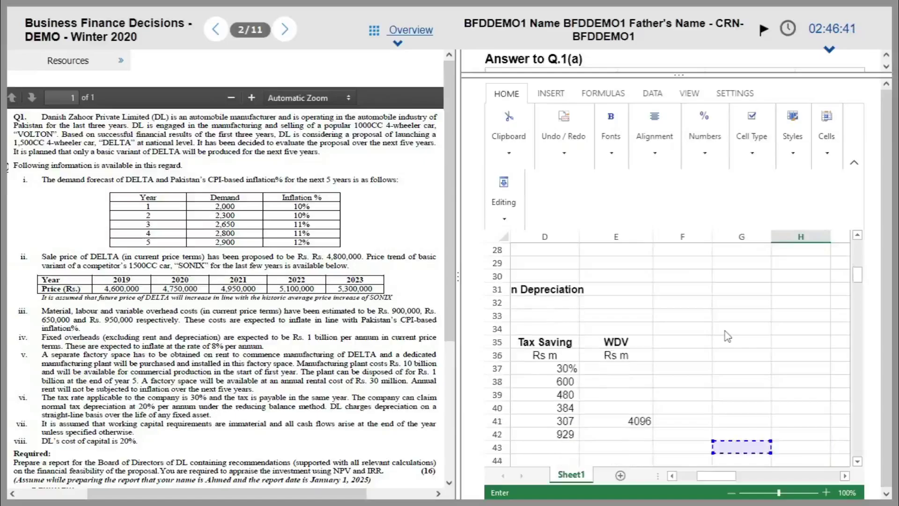
pyautogui.press('Left')
pyautogui.press('Left')
pyautogui.press('Left')
pyautogui.press('Up')
pyautogui.press('Up')
pyautogui.press('Return')
pyautogui.press('Up')
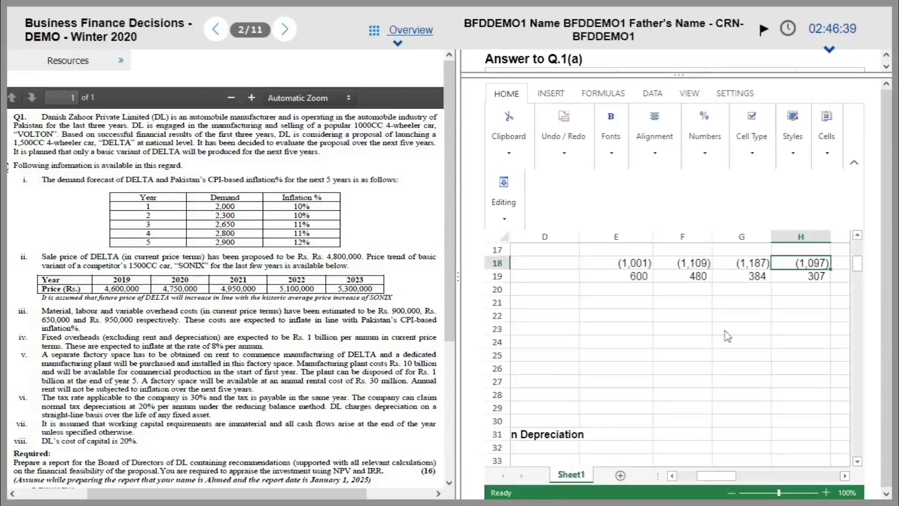
# Link the year 5 tax saving on depreciation in I19 to D42 in working w-2.
pyautogui.press('Right')
pyautogui.press('Down')
pyautogui.write('=')
pyautogui.press('Down')
pyautogui.press('Down')
pyautogui.press('Down')
pyautogui.press('Down')
pyautogui.press('Down')
pyautogui.press('Down')
pyautogui.press('Down')
pyautogui.press('Down')
pyautogui.press('Down')
pyautogui.press('Down')
pyautogui.press('Down')
pyautogui.press('Down')
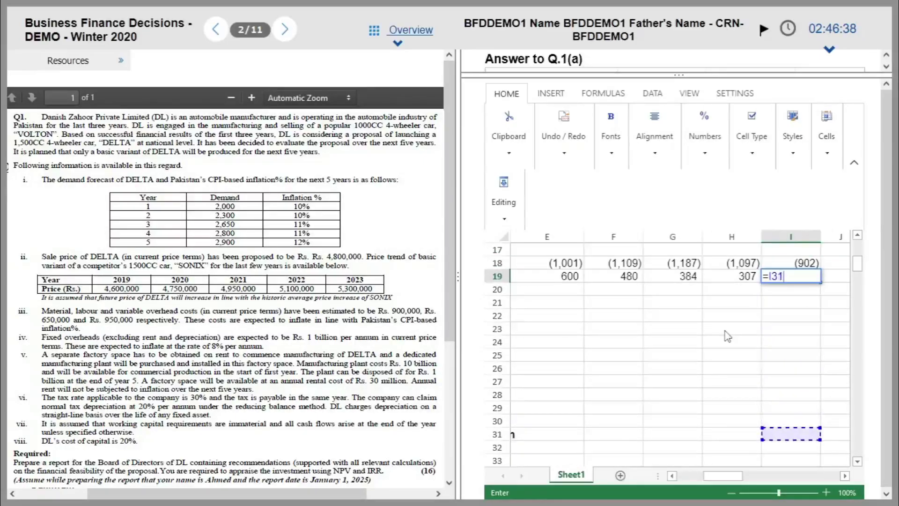
pyautogui.press('Down')
pyautogui.press('Down')
pyautogui.press('Down')
pyautogui.press('Down')
pyautogui.press('Down')
pyautogui.press('Down')
pyautogui.press('Down')
pyautogui.press('Down')
pyautogui.press('Down')
pyautogui.press('Down')
pyautogui.press('Down')
pyautogui.press('Down')
pyautogui.press('Down')
pyautogui.press('Down')
pyautogui.press('Down')
pyautogui.press('Left')
pyautogui.press('Left')
pyautogui.press('Left')
pyautogui.press('Left')
pyautogui.press('Left')
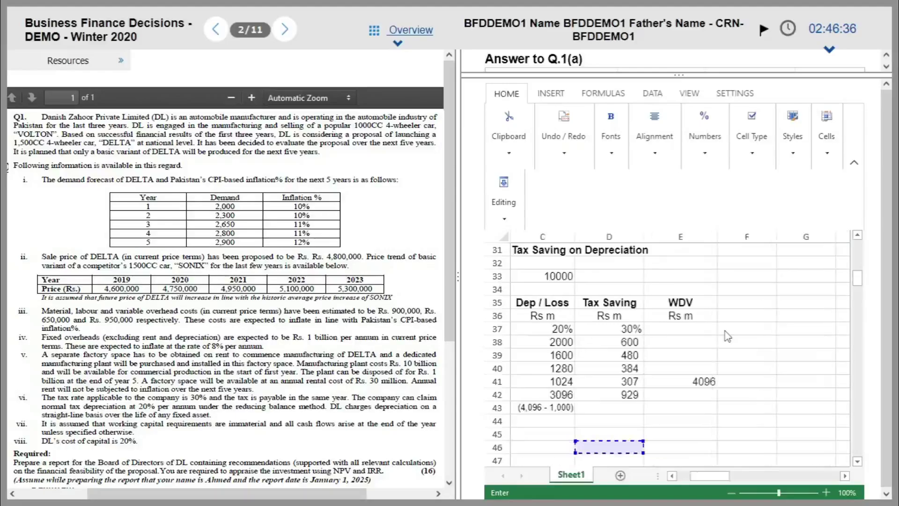
pyautogui.press('Up')
pyautogui.press('Up')
pyautogui.press('Up')
pyautogui.press('Up')
pyautogui.press('Return')
pyautogui.press('Up')
pyautogui.press('Up')
pyautogui.press('Up')
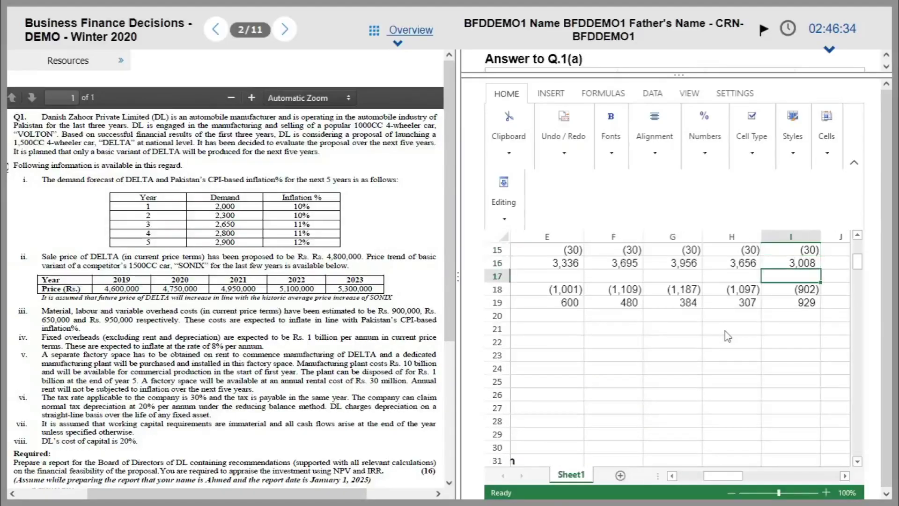
# Calculate the year 1 Net Operating CF after tax in E20 with the formula =SUM(E16:E19).
pyautogui.press('Down')
pyautogui.press('Down')
pyautogui.press('Left')
pyautogui.press('Left')
pyautogui.press('Left')
pyautogui.press('Left')
pyautogui.press('Left')
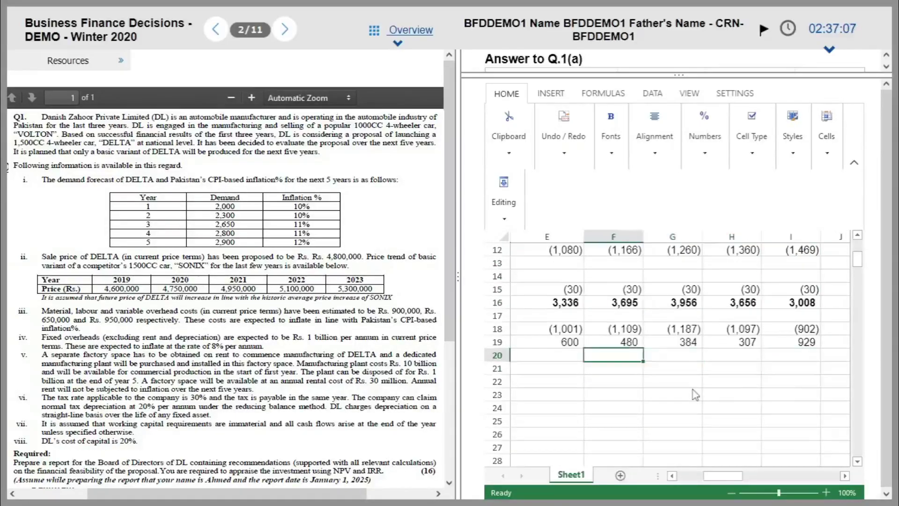
pyautogui.press('Left')
pyautogui.press('Left')
pyautogui.press('Left')
pyautogui.press('Left')
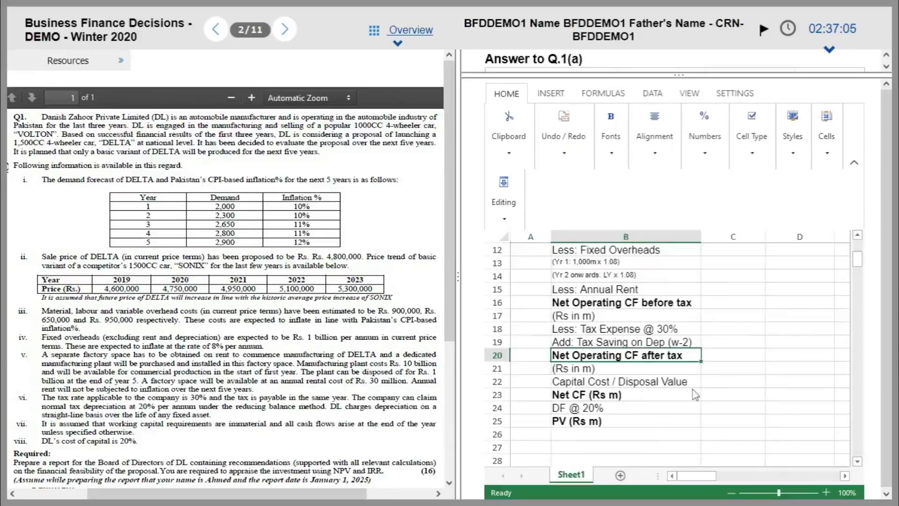
pyautogui.press('Right')
pyautogui.press('Right')
pyautogui.press('Right')
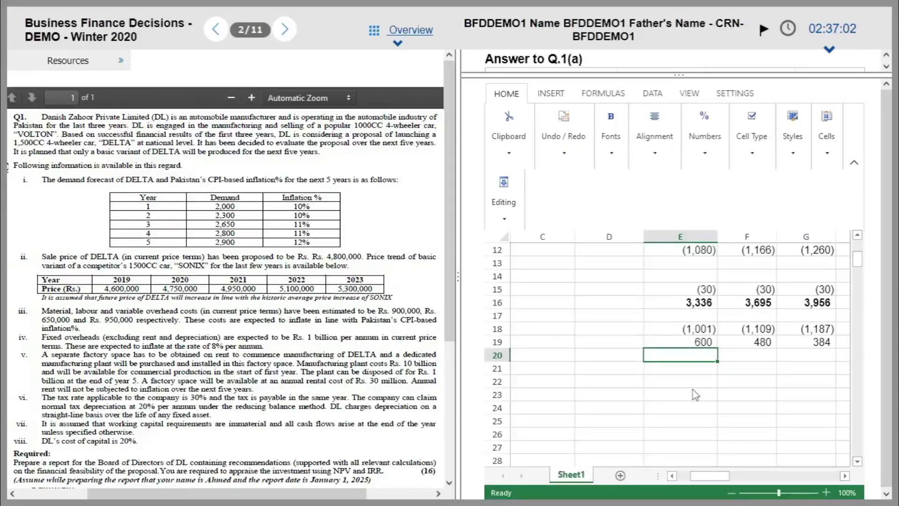
pyautogui.write('=SUM(')
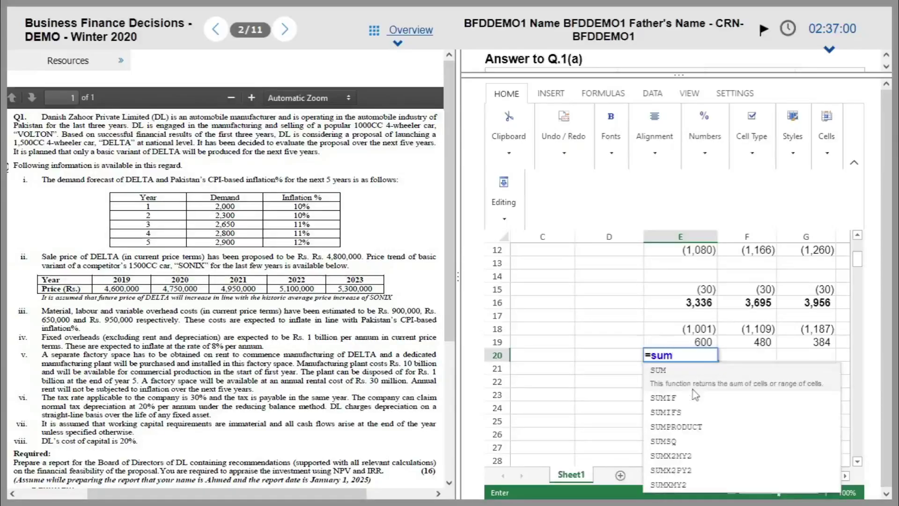
pyautogui.press('Up')
pyautogui.press('Up')
pyautogui.press('Up')
pyautogui.press('Up')
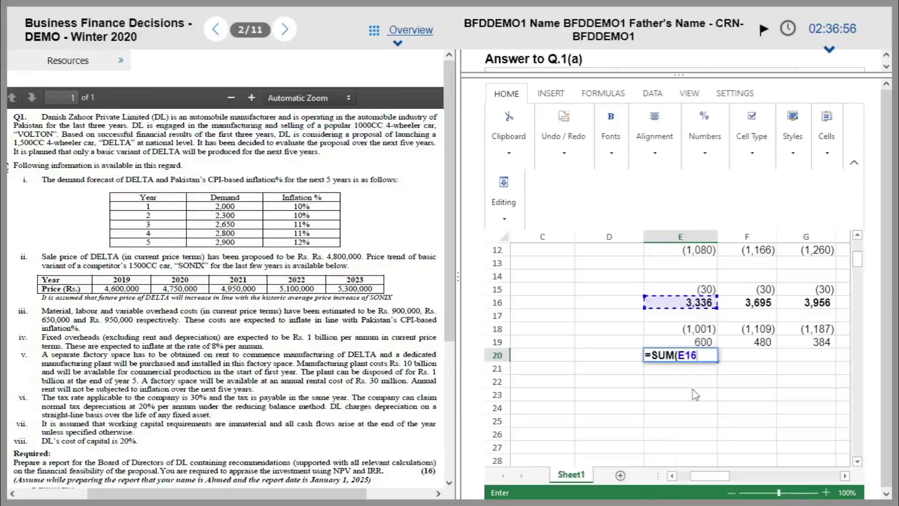
pyautogui.hotkey('shift', 'Down')
pyautogui.hotkey('shift', 'Down')
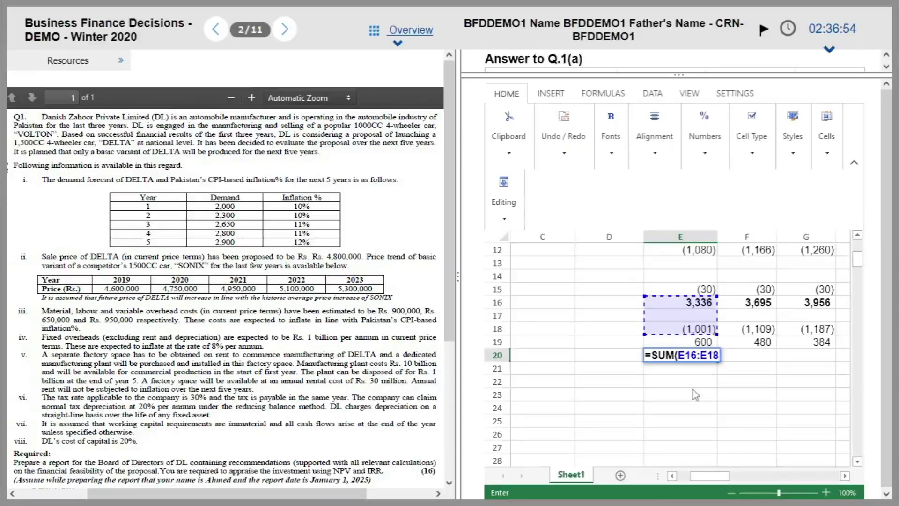
pyautogui.hotkey('shift', 'Down')
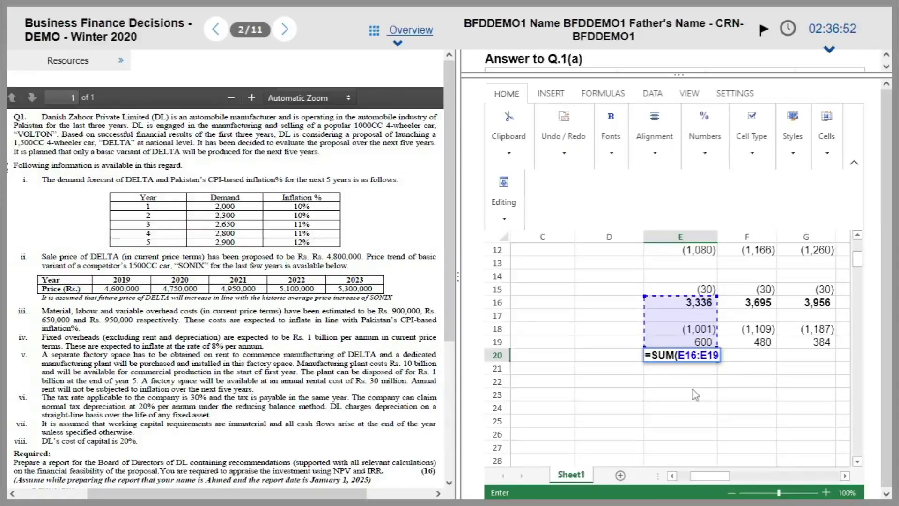
pyautogui.write(')')
pyautogui.press('Return')
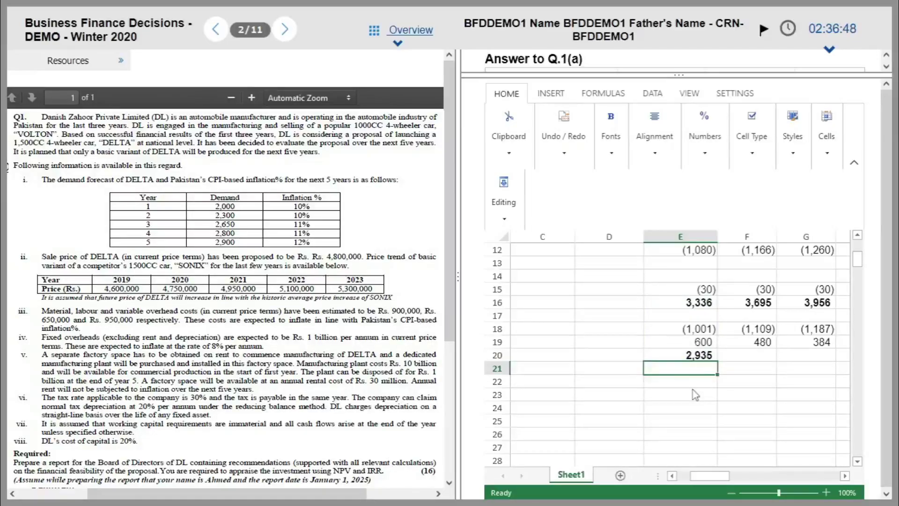
# Copy the year 1 Net Operating CF after tax formula from E20 to F20:I20 for years 2 to 5.
pyautogui.press('Up')
pyautogui.hotkey('ctrl', 'c')
pyautogui.press('Right')
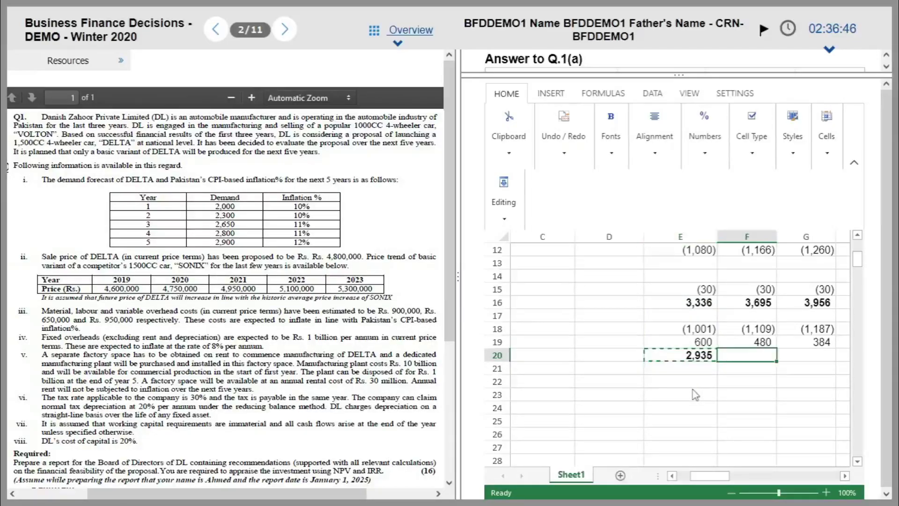
pyautogui.hotkey('shift', 'Right')
pyautogui.hotkey('shift', 'Right')
pyautogui.hotkey('shift', 'Right')
pyautogui.hotkey('ctrl', 'v')
pyautogui.press('Right')
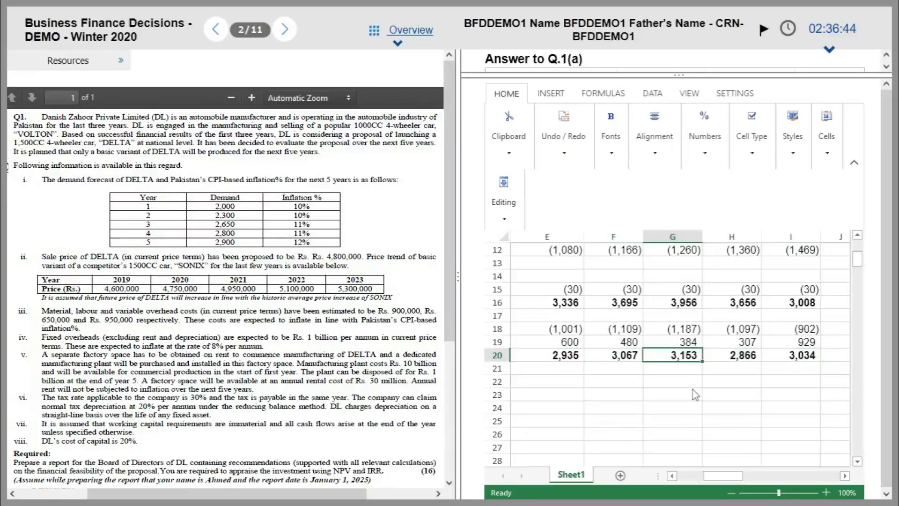
# Review the Net Operating CF after tax figures in row 20 across years 1 to 5.
pyautogui.press('Left')
pyautogui.press('Left')
pyautogui.press('Left')
pyautogui.press('Right')
pyautogui.press('Right')
pyautogui.press('Right')
pyautogui.press('Right')
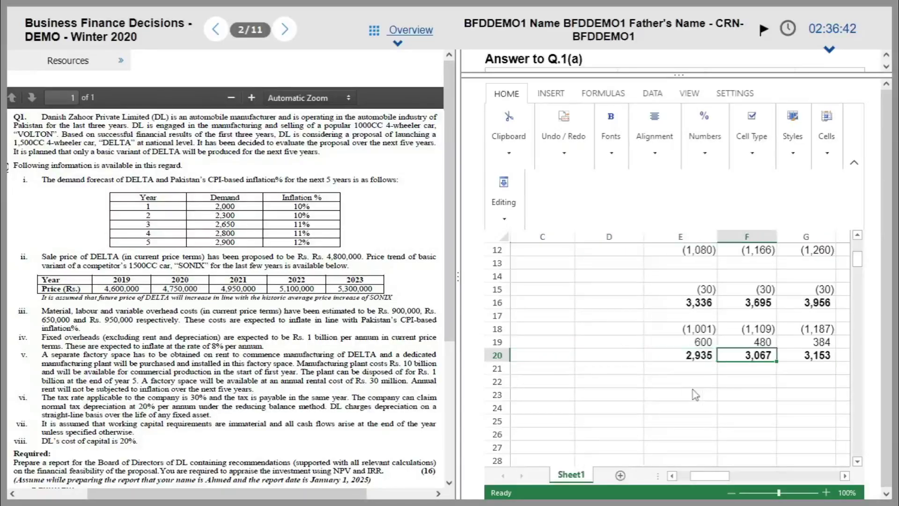
pyautogui.press('Right')
pyautogui.press('Left')
pyautogui.press('Left')
pyautogui.press('Left')
pyautogui.press('Left')
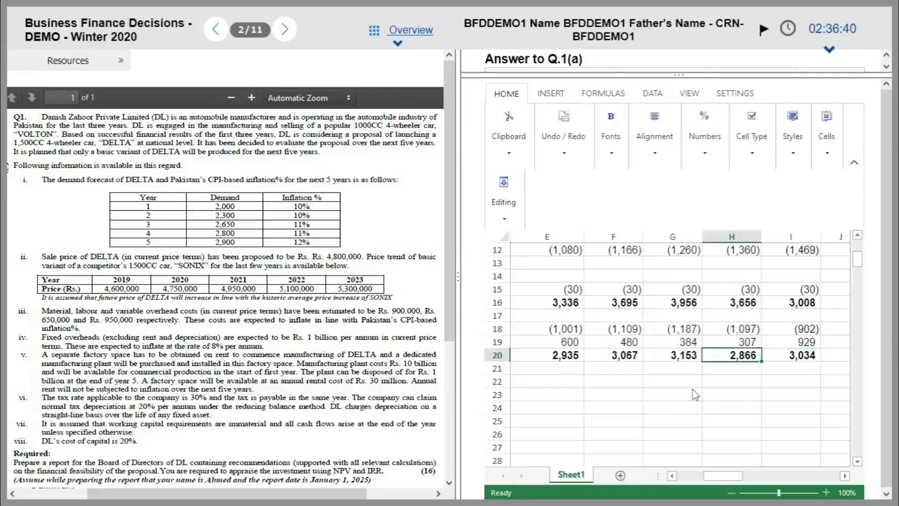
pyautogui.press('Right')
pyautogui.press('Right')
pyautogui.press('Right')
pyautogui.press('Right')
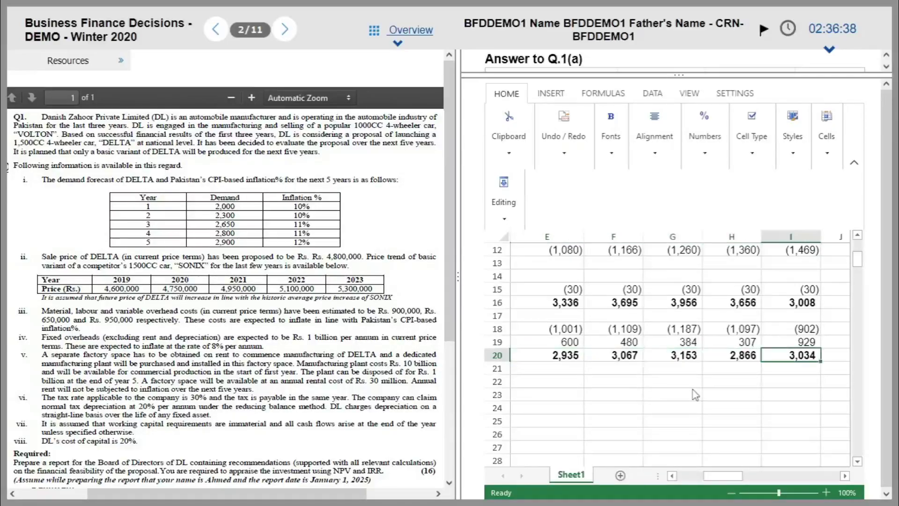
pyautogui.press('Left')
pyautogui.press('Left')
pyautogui.press('Left')
pyautogui.press('Left')
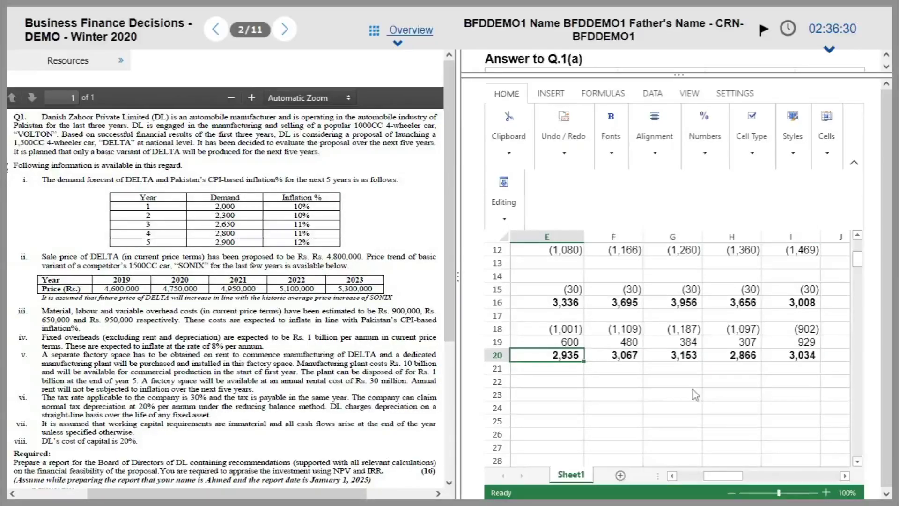
# Examine the row labels in column B from the tax saving line down to Capital Cost / Disposal Value.
pyautogui.press('Left')
pyautogui.press('Left')
pyautogui.press('Left')
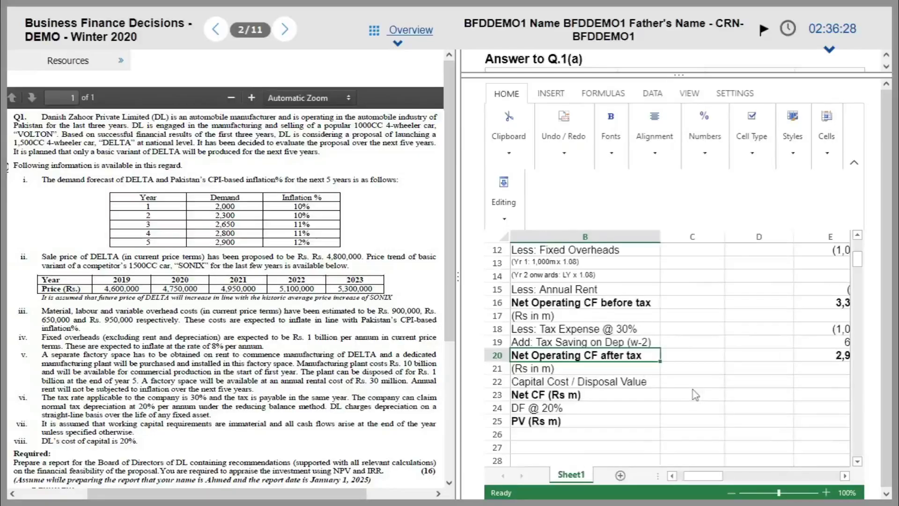
pyautogui.press('Left')
pyautogui.press('Right')
pyautogui.press('Down')
pyautogui.press('Down')
pyautogui.press('Up')
pyautogui.press('Up')
pyautogui.press('Up')
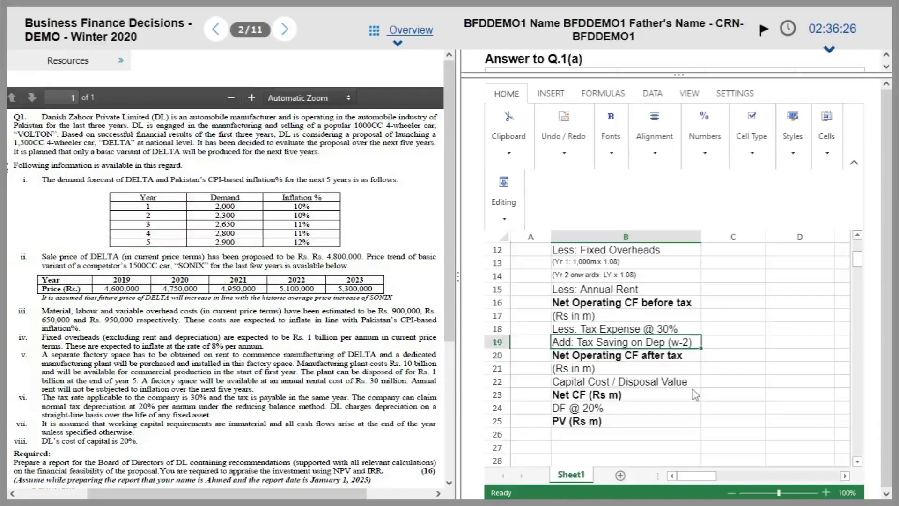
pyautogui.press('Down')
pyautogui.press('Right')
pyautogui.press('Right')
pyautogui.press('Right')
pyautogui.press('Right')
pyautogui.press('Left')
pyautogui.press('Down')
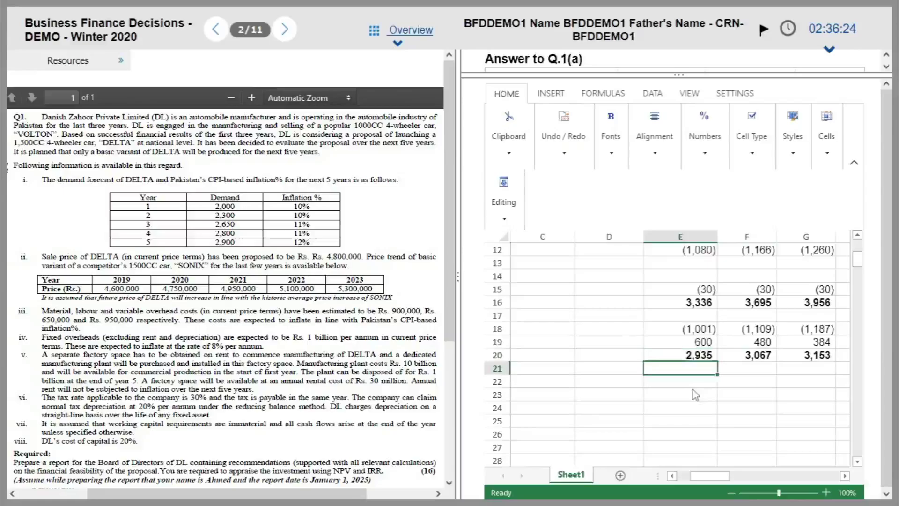
pyautogui.press('Down')
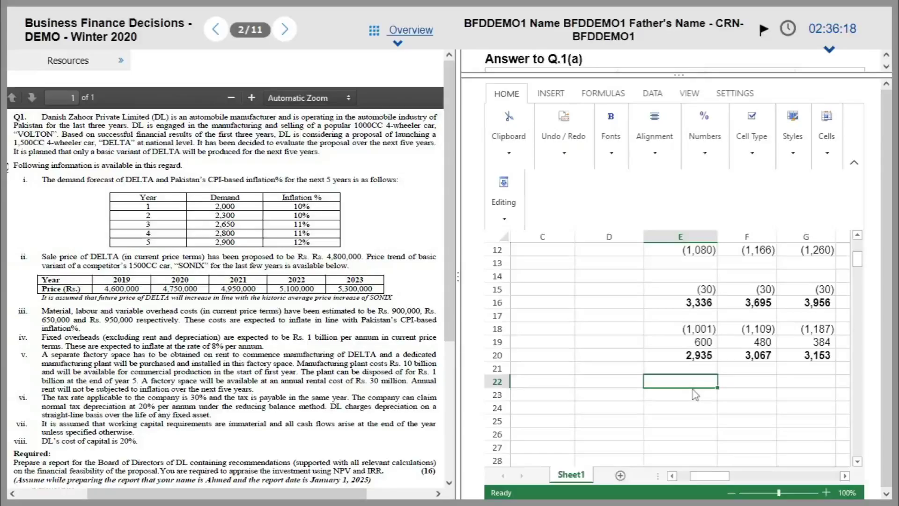
pyautogui.press('Left')
pyautogui.press('Left')
pyautogui.press('Left')
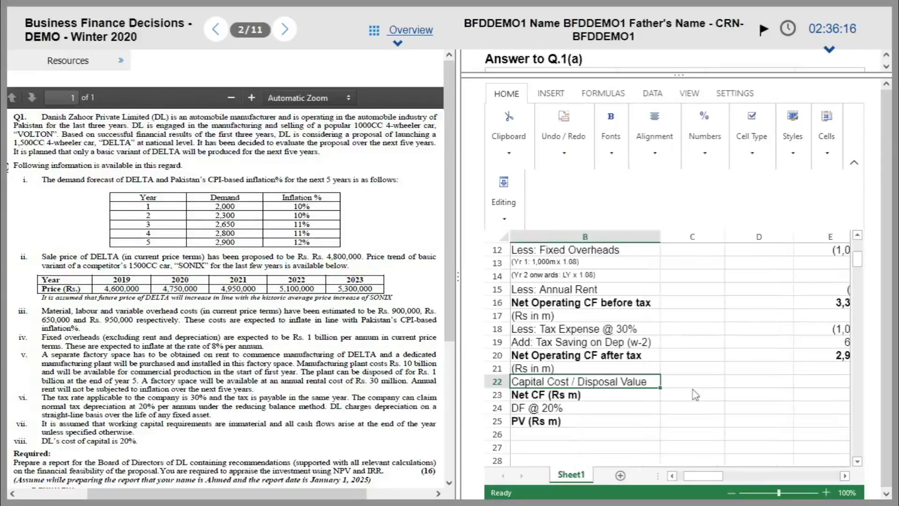
pyautogui.press('Right')
pyautogui.press('Right')
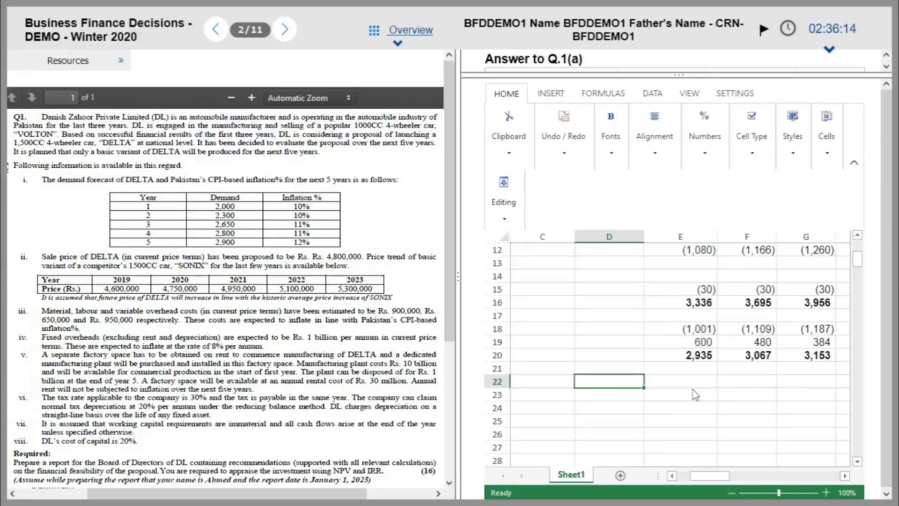
# Check the year heading of column D in row 1 and the row labels above Capital Cost / Disposal Value.
pyautogui.press('Up')
pyautogui.press('Up')
pyautogui.press('Up')
pyautogui.press('Up')
pyautogui.press('Up')
pyautogui.press('Up')
pyautogui.press('Up')
pyautogui.press('Up')
pyautogui.press('Up')
pyautogui.press('Up')
pyautogui.press('Up')
pyautogui.press('Up')
pyautogui.press('Up')
pyautogui.press('Up')
pyautogui.press('Up')
pyautogui.press('Up')
pyautogui.press('Up')
pyautogui.press('Up')
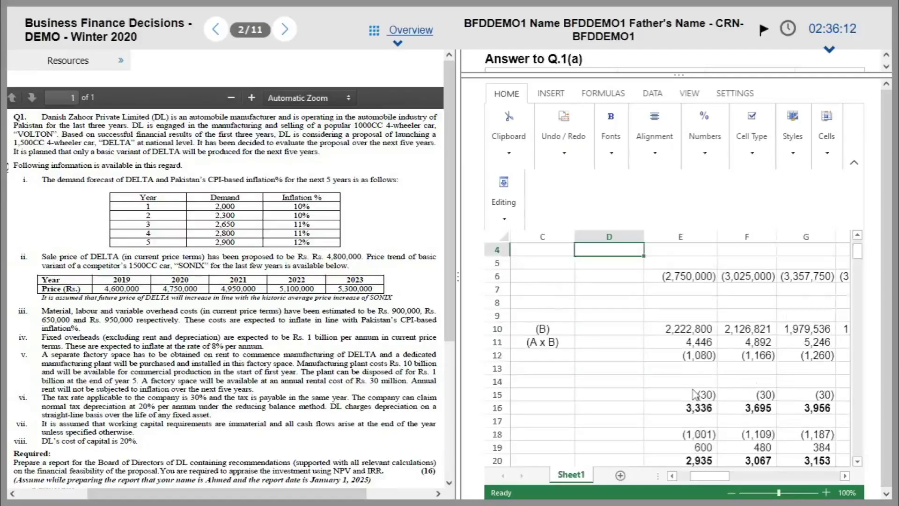
pyautogui.press('Up')
pyautogui.press('Up')
pyautogui.press('Up')
pyautogui.press('Down')
pyautogui.press('Down')
pyautogui.press('Down')
pyautogui.press('Down')
pyautogui.press('Down')
pyautogui.press('Down')
pyautogui.press('Down')
pyautogui.press('Down')
pyautogui.press('Down')
pyautogui.press('Down')
pyautogui.press('Down')
pyautogui.press('Down')
pyautogui.press('Down')
pyautogui.press('Down')
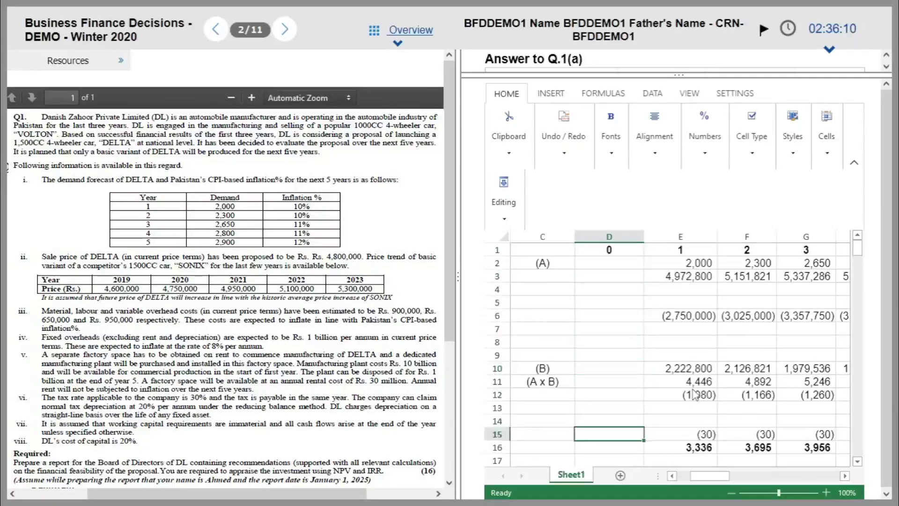
pyautogui.press('Down')
pyautogui.press('Down')
pyautogui.press('Down')
pyautogui.press('Down')
pyautogui.press('Down')
pyautogui.press('Down')
pyautogui.press('Left')
pyautogui.press('Left')
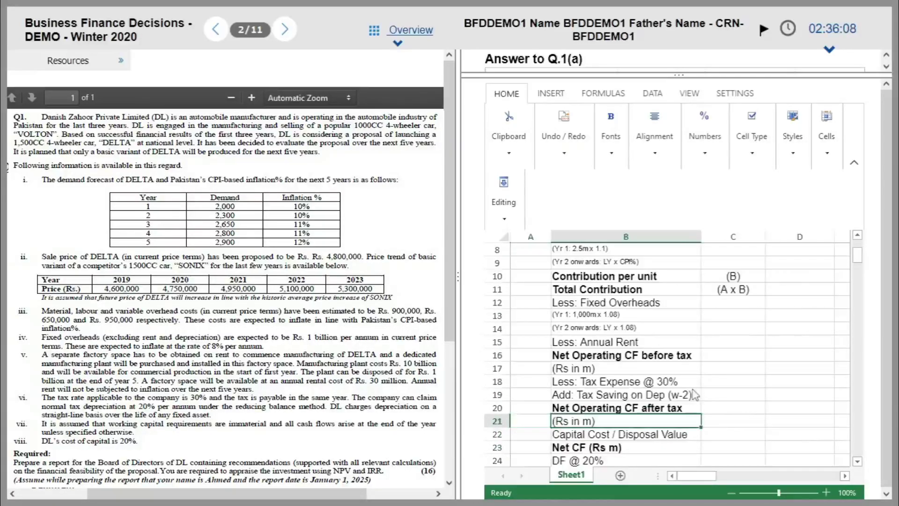
# Enter the year 0 capital cost of the plant as -10000 in D22.
pyautogui.press('Down')
pyautogui.press('Right')
pyautogui.press('Right')
pyautogui.press('Right')
pyautogui.press('Left')
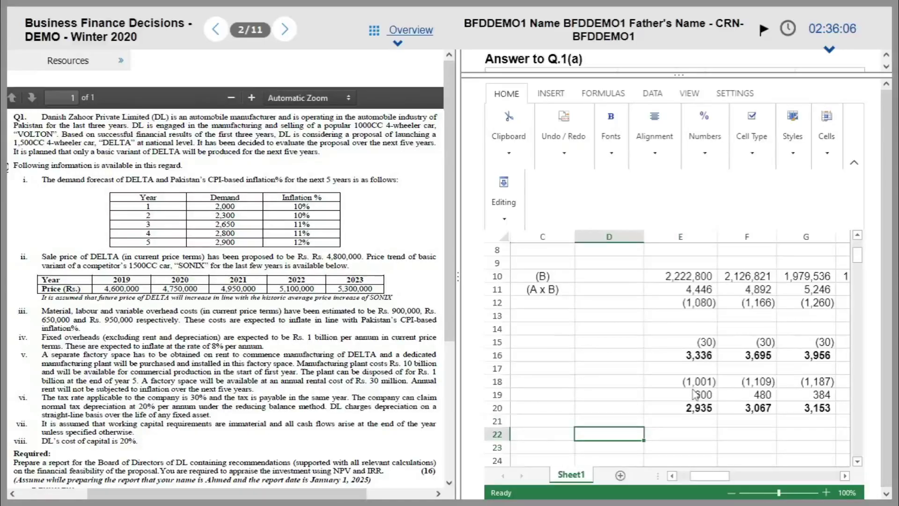
pyautogui.write('-10000')
pyautogui.press('Right')
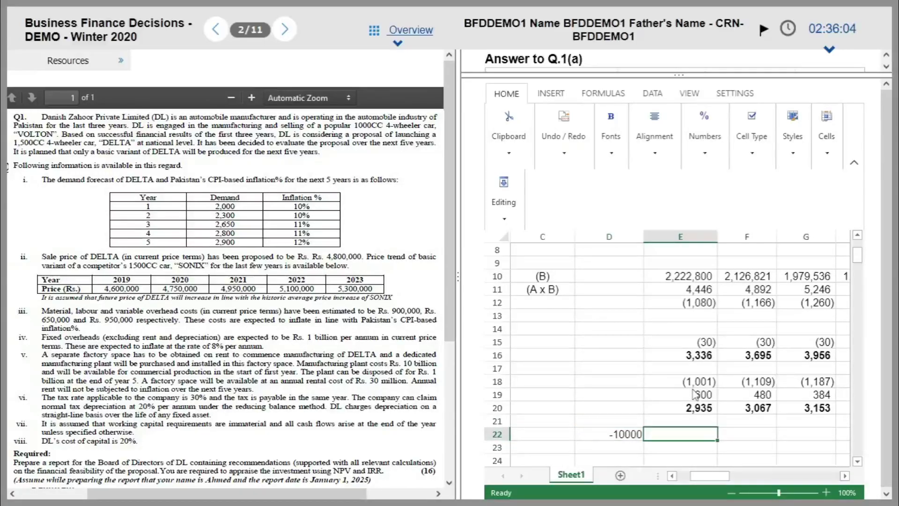
# Enter the year 5 disposal value of the plant as 1000 in I22.
pyautogui.press('Right')
pyautogui.press('Right')
pyautogui.press('Right')
pyautogui.press('Right')
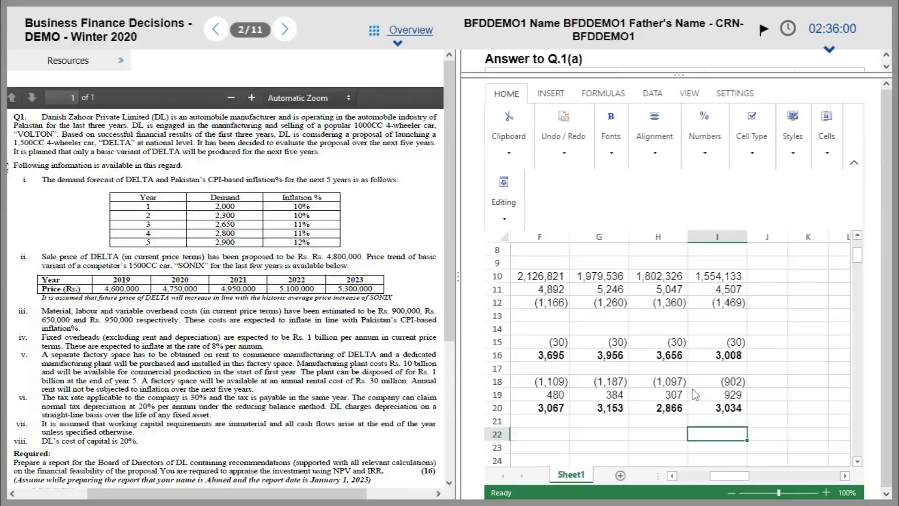
pyautogui.write('10000')
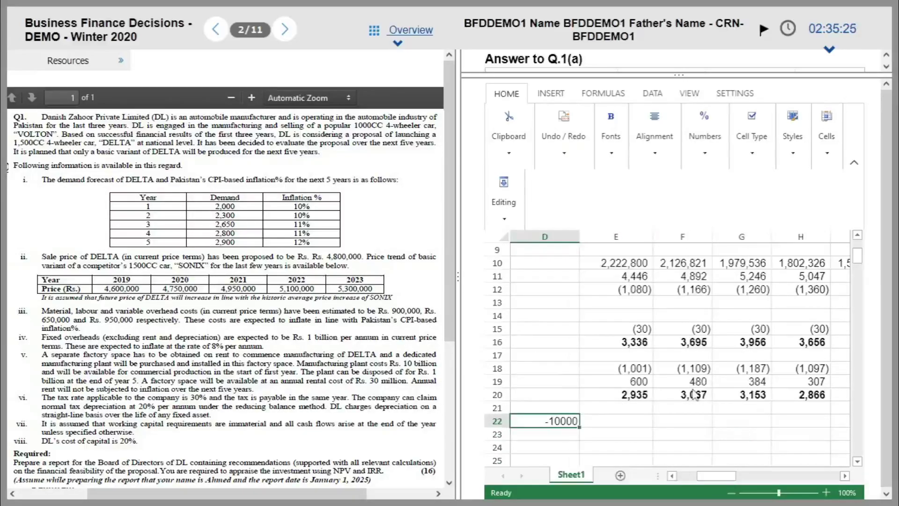
# Enter 0 as the Capital Cost / Disposal Value for years 1 to 4 in E22:H22.
pyautogui.press('Tab')
pyautogui.write('0')
pyautogui.press('Tab')
pyautogui.write('0')
pyautogui.press('Tab')
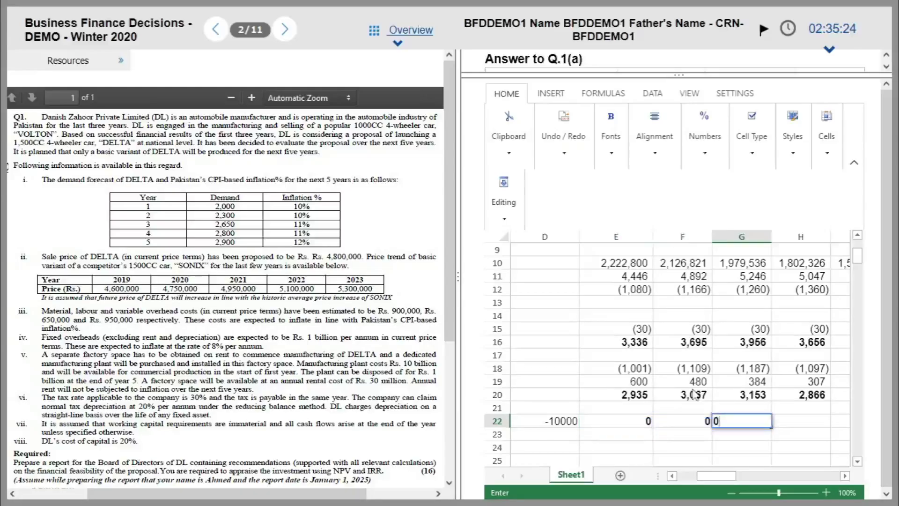
pyautogui.write('0')
pyautogui.press('Tab')
pyautogui.write('0')
pyautogui.press('Tab')
# Calculate the year 0 Net CF in D23 with the formula =D20+D22.
pyautogui.hotkey('shift', 'Tab')
pyautogui.hotkey('shift', 'Tab')
pyautogui.hotkey('shift', 'Tab')
pyautogui.hotkey('shift', 'Tab')
pyautogui.hotkey('shift', 'Tab')
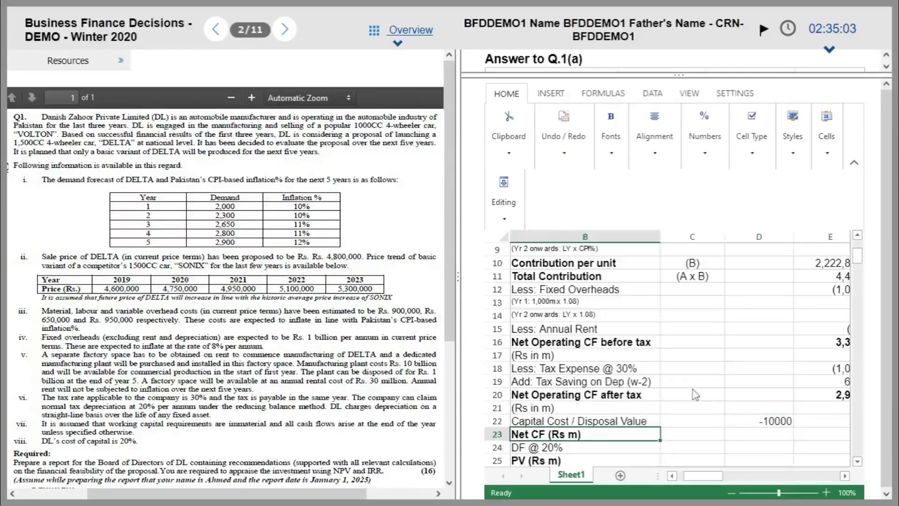
pyautogui.press('Return')
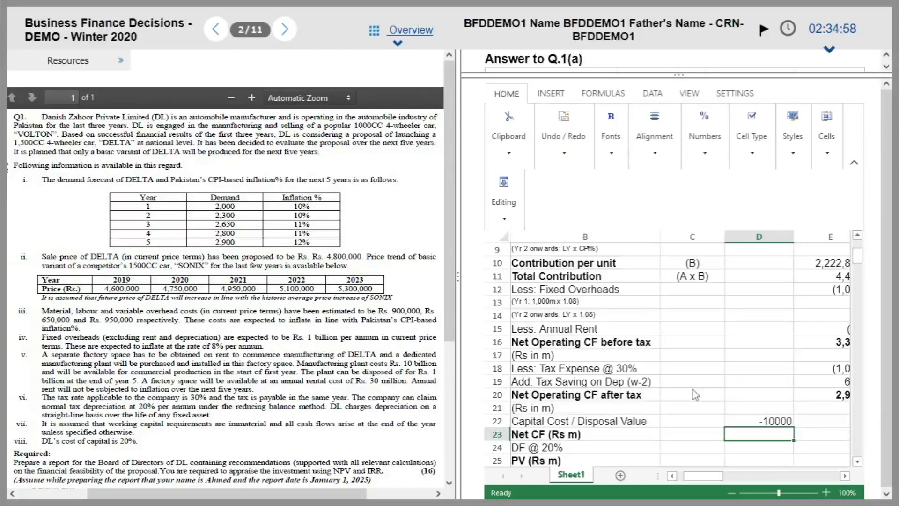
pyautogui.write('=')
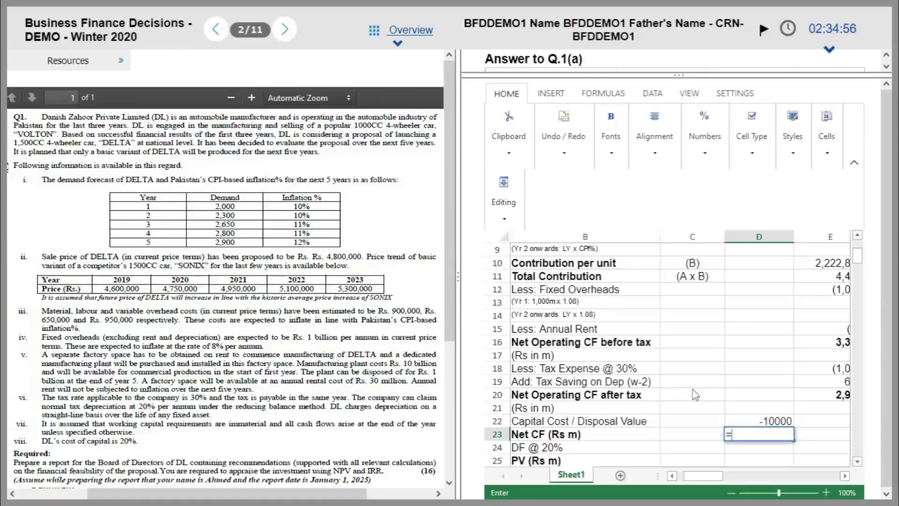
pyautogui.press('Up')
pyautogui.press('Up')
pyautogui.press('Up')
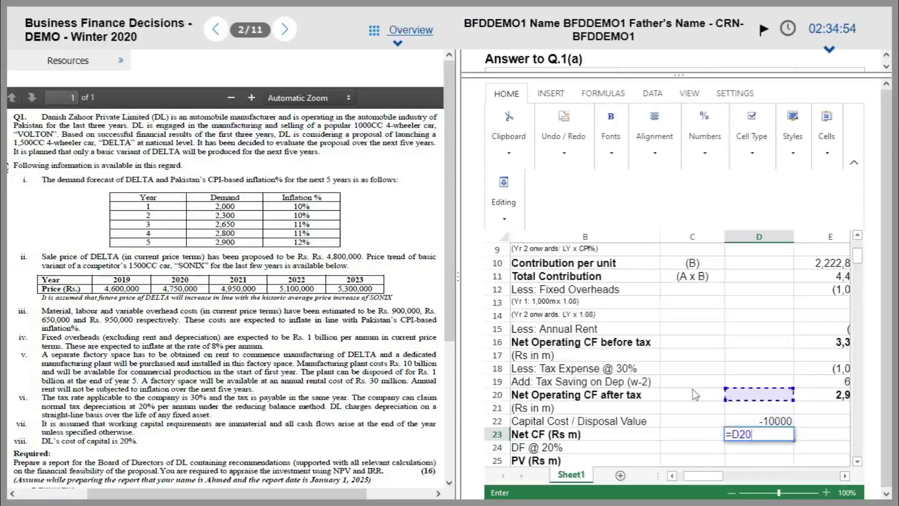
pyautogui.write('+')
pyautogui.press('Up')
pyautogui.press('Return')
pyautogui.press('Up')
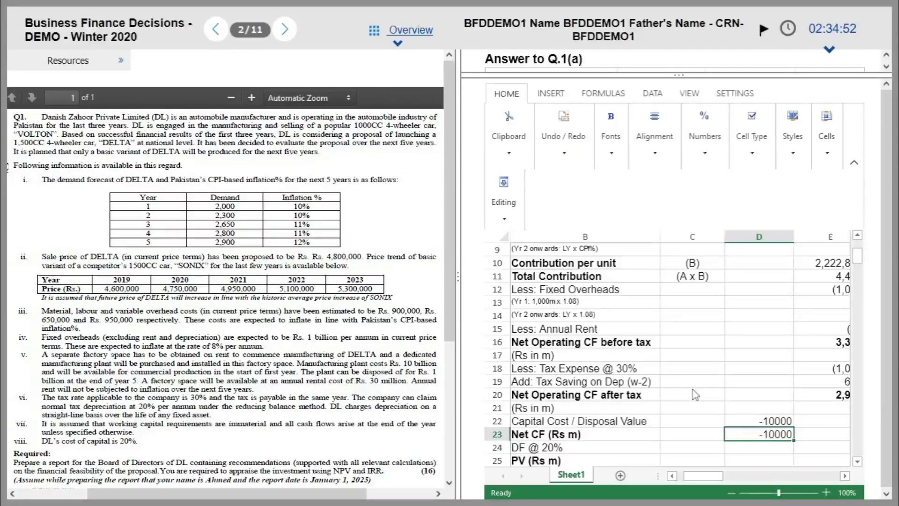
# Copy the Net CF formula from D23 to E23:I23 for years 1 to 5.
pyautogui.hotkey('ctrl', 'c')
pyautogui.press('Right')
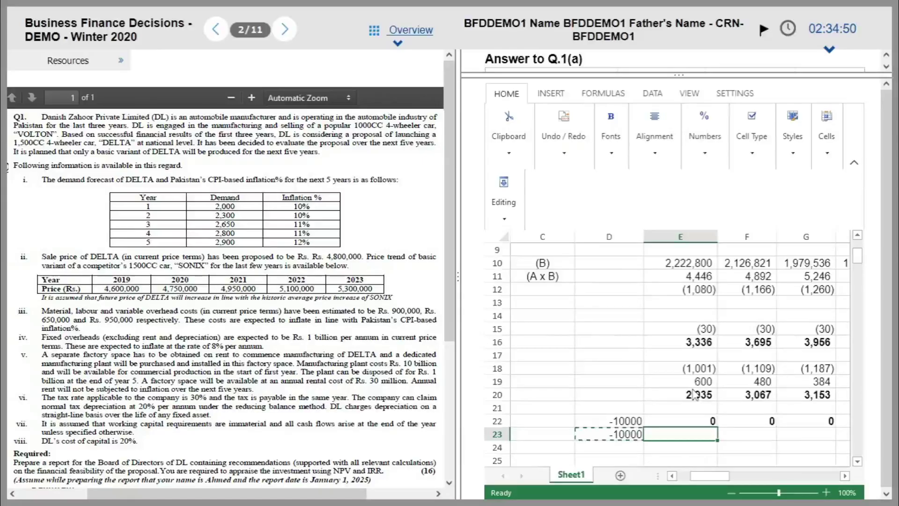
pyautogui.hotkey('shift', 'Right')
pyautogui.hotkey('shift', 'Right')
pyautogui.hotkey('shift', 'Right')
pyautogui.hotkey('shift', 'Right')
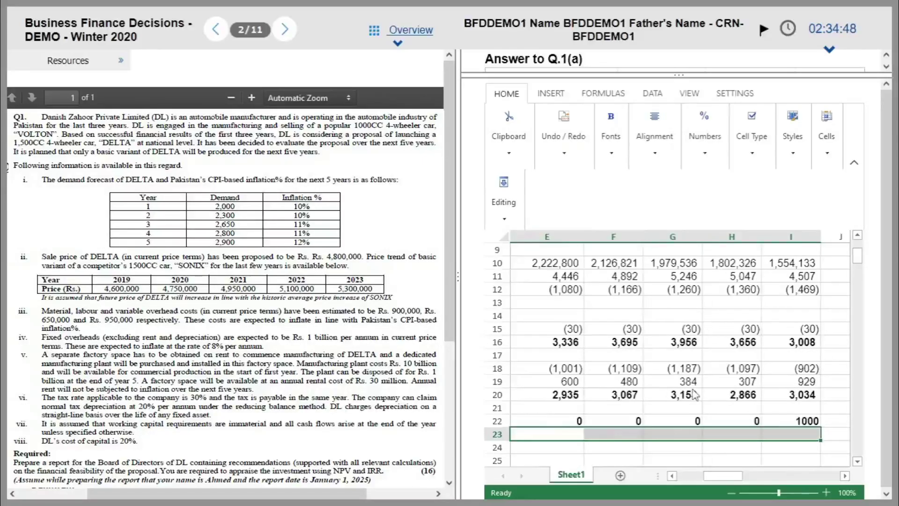
pyautogui.hotkey('ctrl', 'v')
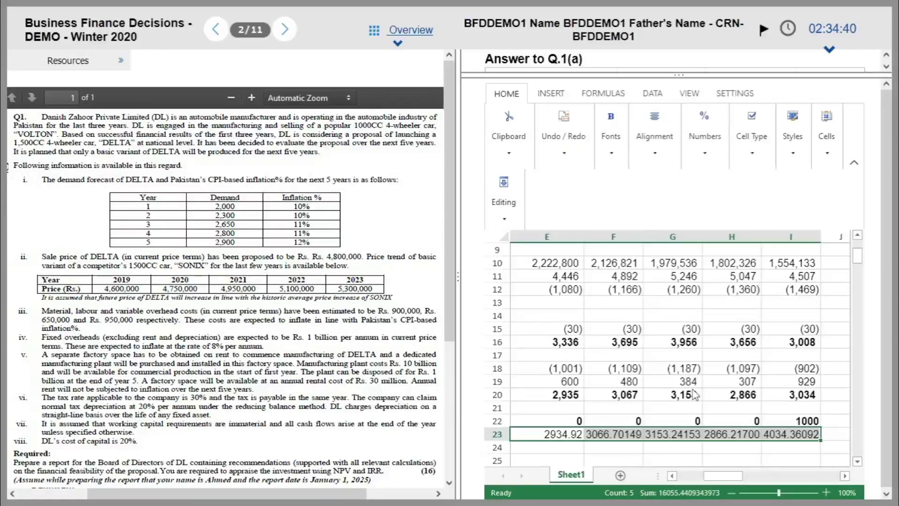
# Format the Capital Cost / Disposal Value and Net CF figures in D22:I23 with thousands separators and no decimal places.
pyautogui.press('Right')
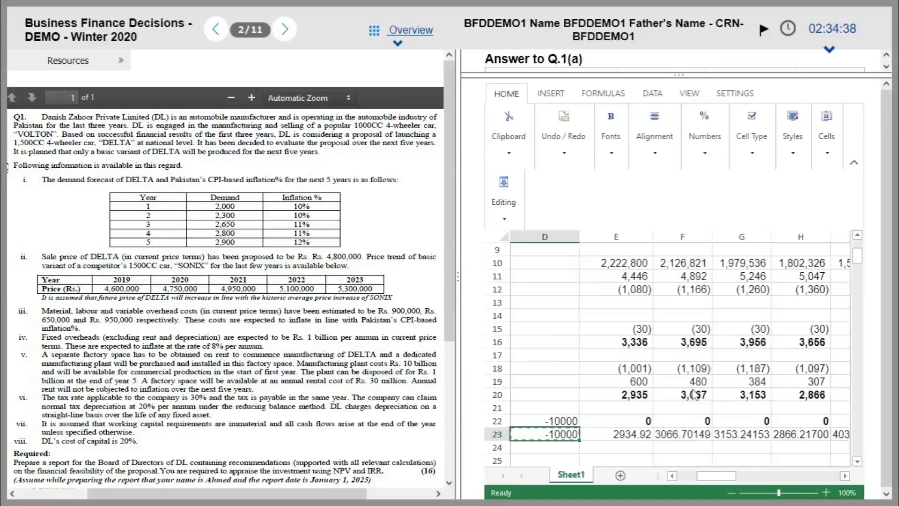
pyautogui.press('Left')
pyautogui.press('Right')
pyautogui.press('Up')
pyautogui.hotkey('shift', 'Down')
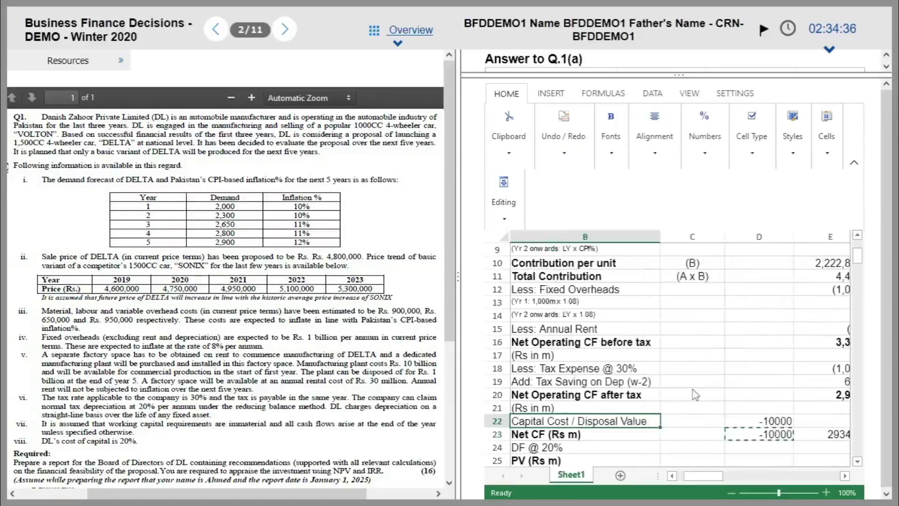
pyautogui.hotkey('shift', 'Right')
pyautogui.hotkey('shift', 'Right')
pyautogui.hotkey('shift', 'Right')
pyautogui.hotkey('shift', 'Right')
pyautogui.hotkey('shift', 'Right')
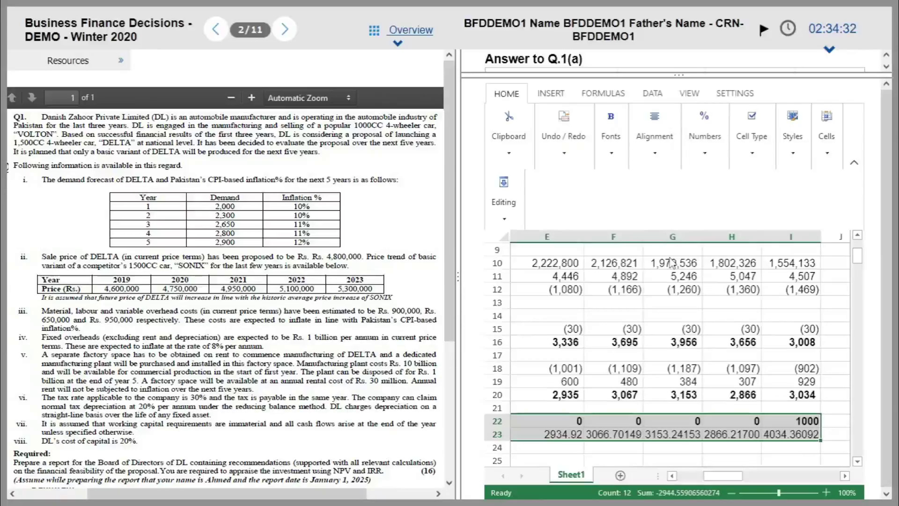
pyautogui.click(705, 139)
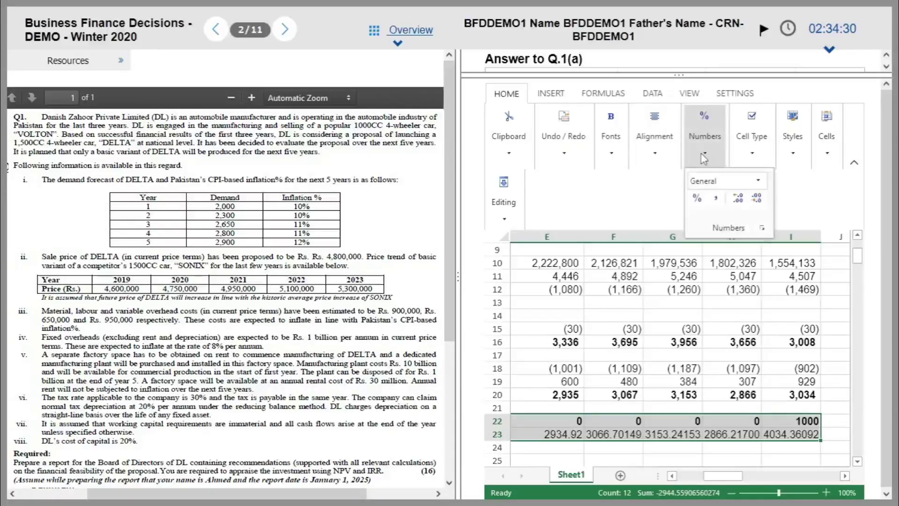
pyautogui.click(716, 198)
pyautogui.click(705, 136)
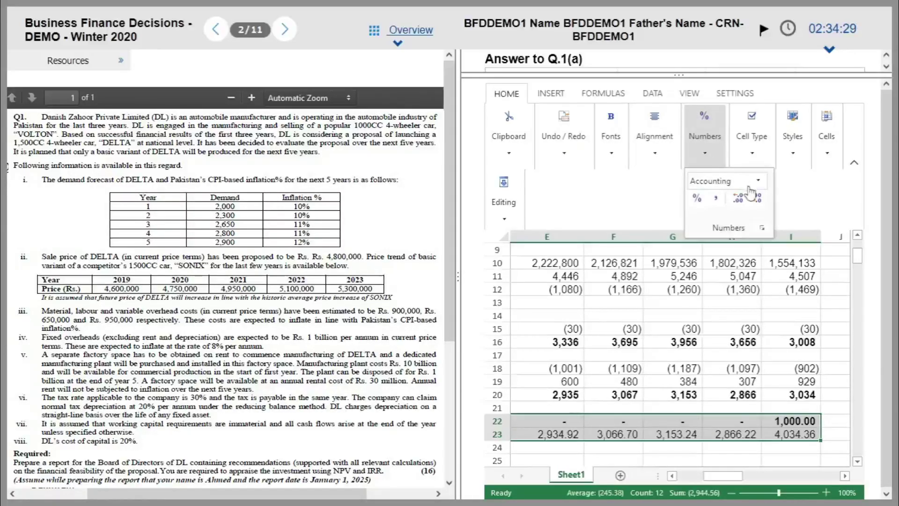
pyautogui.click(757, 199)
pyautogui.click(705, 135)
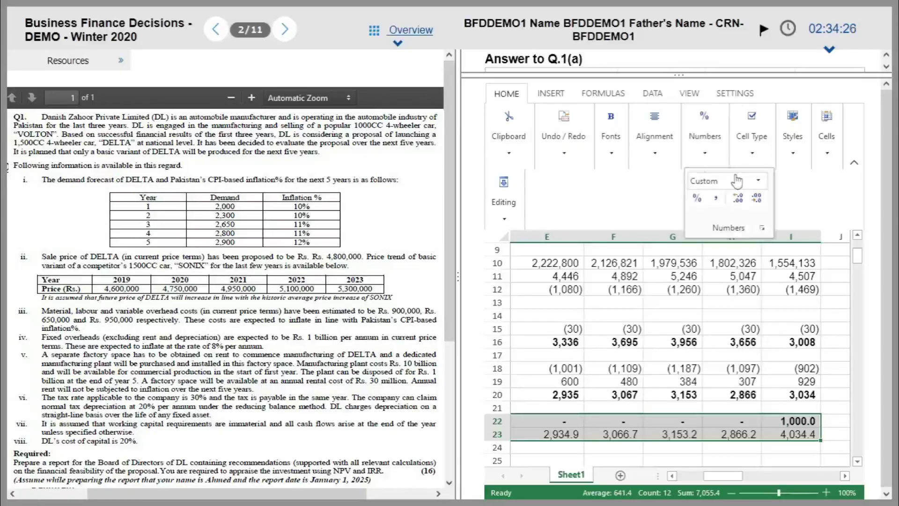
pyautogui.click(756, 200)
pyautogui.click(804, 422)
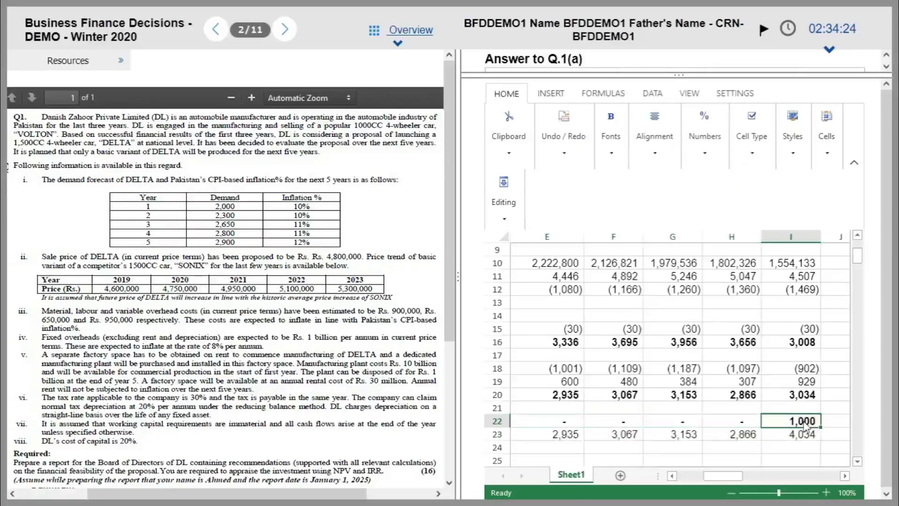
# Remove the bold formatting from the year 5 disposal value in I22.
pyautogui.press('Down')
pyautogui.press('Left')
pyautogui.press('Left')
pyautogui.press('Up')
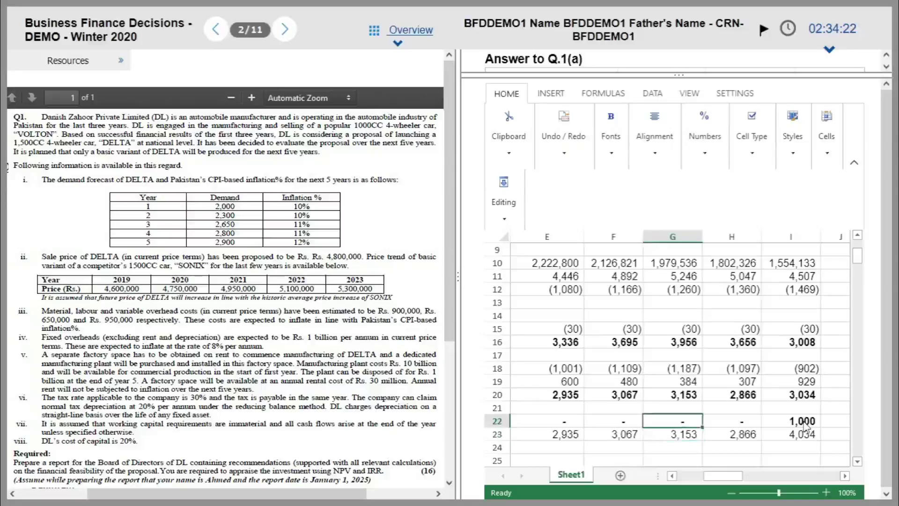
pyautogui.press('Right')
pyautogui.press('Right')
# Make the Net CF figures for years 0 to 5 in D23:I23 bold.
pyautogui.press('Down')
pyautogui.press('Left')
pyautogui.press('Left')
pyautogui.press('Left')
pyautogui.press('Left')
pyautogui.press('Left')
pyautogui.press('Left')
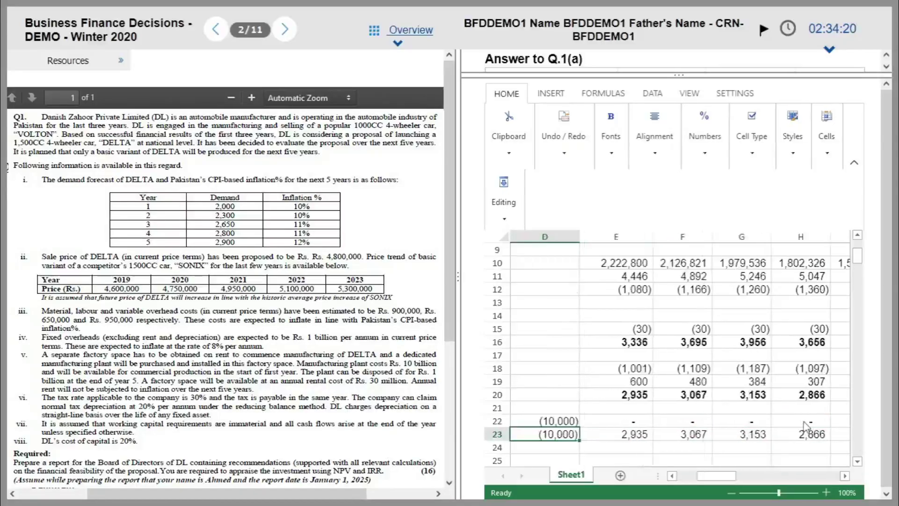
pyautogui.press('Right')
pyautogui.hotkey('shift', 'Right')
pyautogui.hotkey('shift', 'Right')
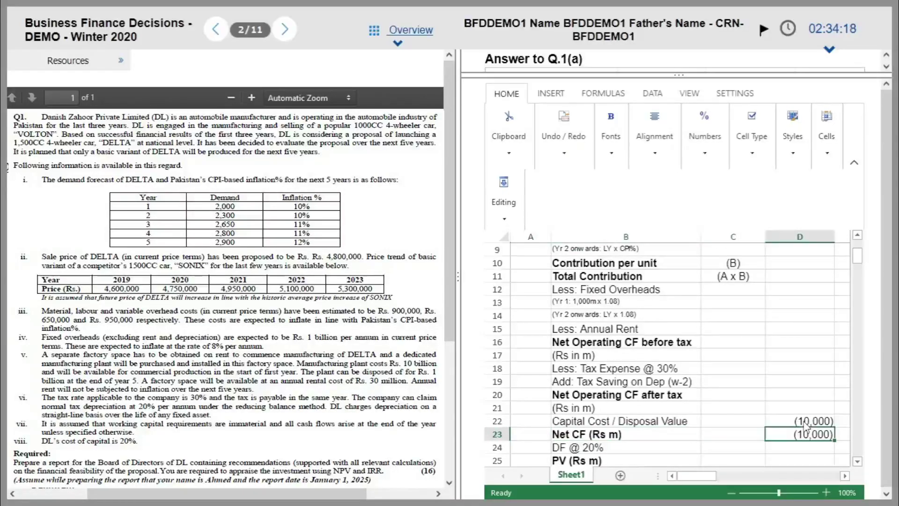
pyautogui.hotkey('shift', 'Right')
pyautogui.hotkey('shift', 'Right')
pyautogui.hotkey('shift', 'Right')
pyautogui.hotkey('ctrl', 'b')
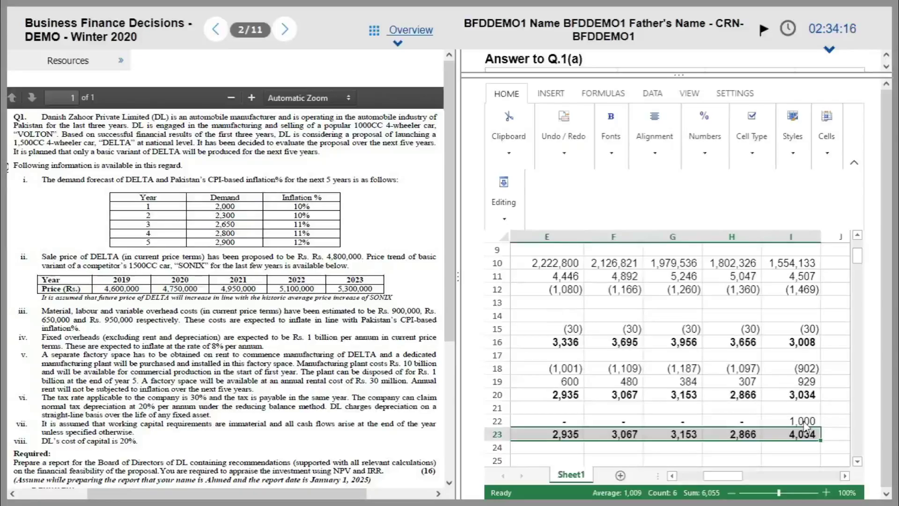
pyautogui.press('Left')
pyautogui.press('Left')
pyautogui.press('Right')
pyautogui.press('Right')
pyautogui.press('Right')
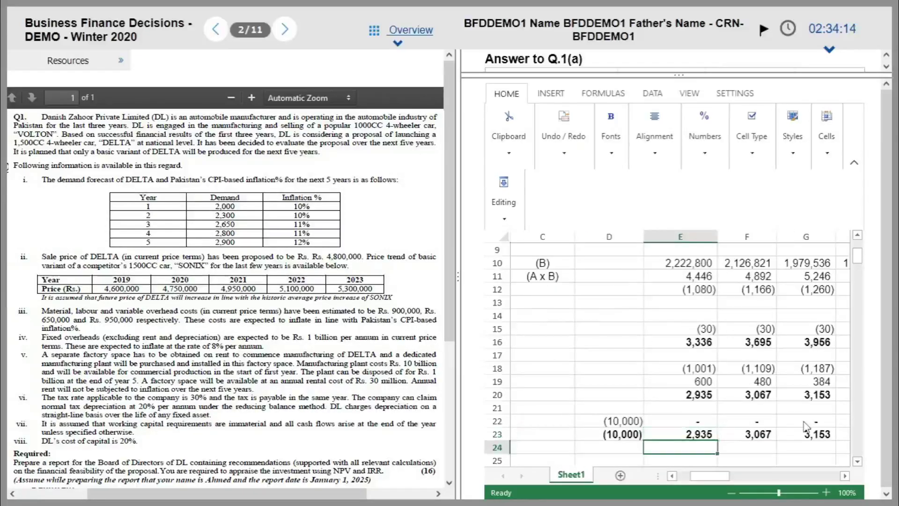
pyautogui.press('Down')
pyautogui.press('Up')
pyautogui.press('Left')
pyautogui.press('Left')
pyautogui.press('Left')
pyautogui.press('Left')
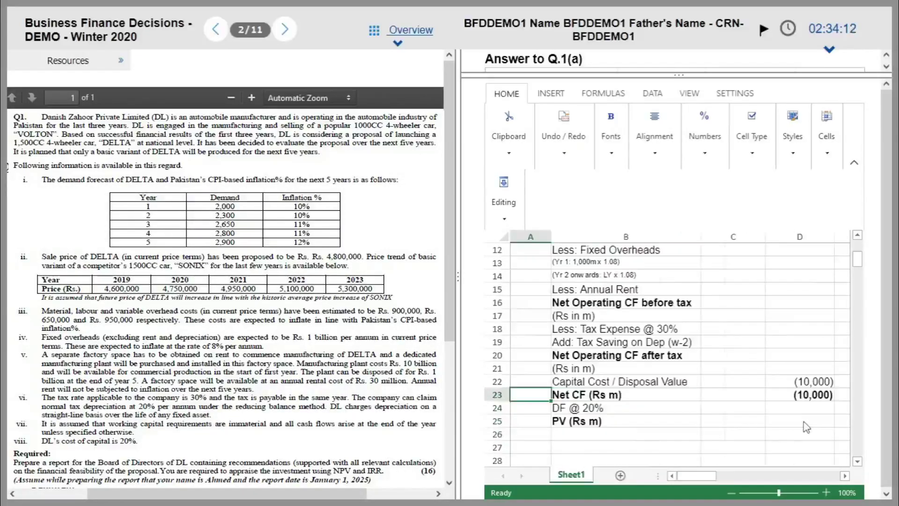
pyautogui.press('Right')
pyautogui.press('Right')
pyautogui.press('Right')
pyautogui.press('Right')
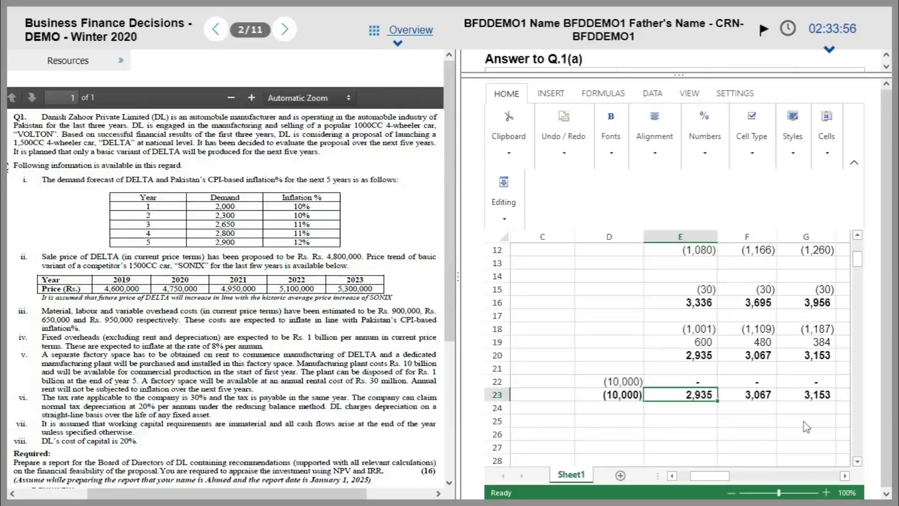
# Calculate the year 0 discount factor in D24 with the formula =1/(1.2^D1).
pyautogui.press('Down')
pyautogui.press('Left')
pyautogui.press('Left')
pyautogui.press('Left')
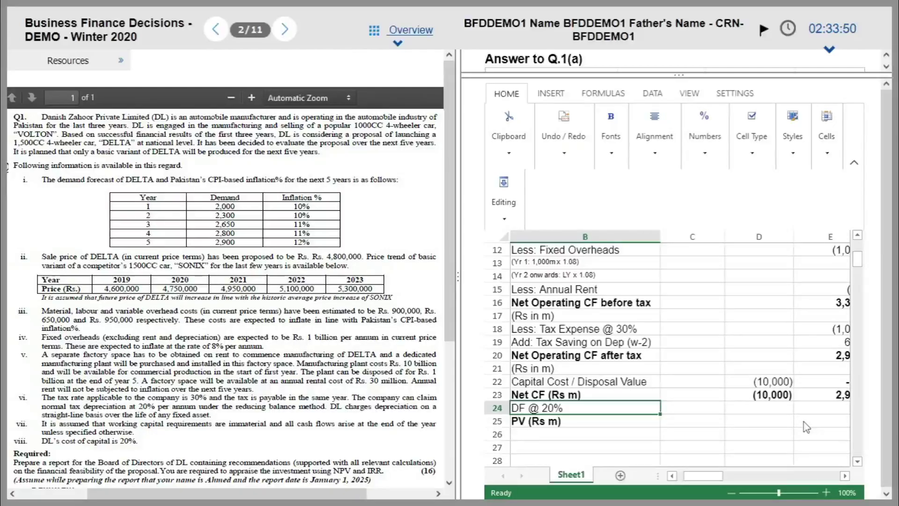
pyautogui.press('Right')
pyautogui.press('Right')
pyautogui.press('Left')
pyautogui.press('Right')
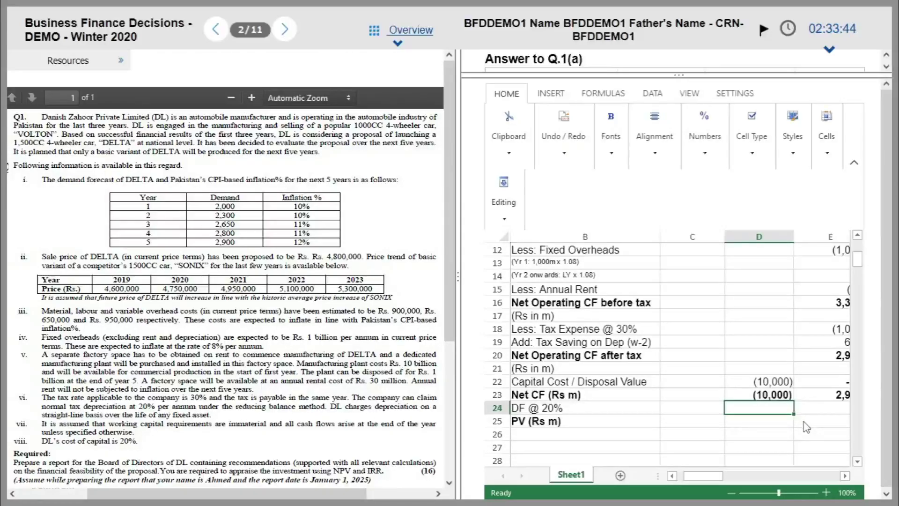
pyautogui.write('=1/(1.2^')
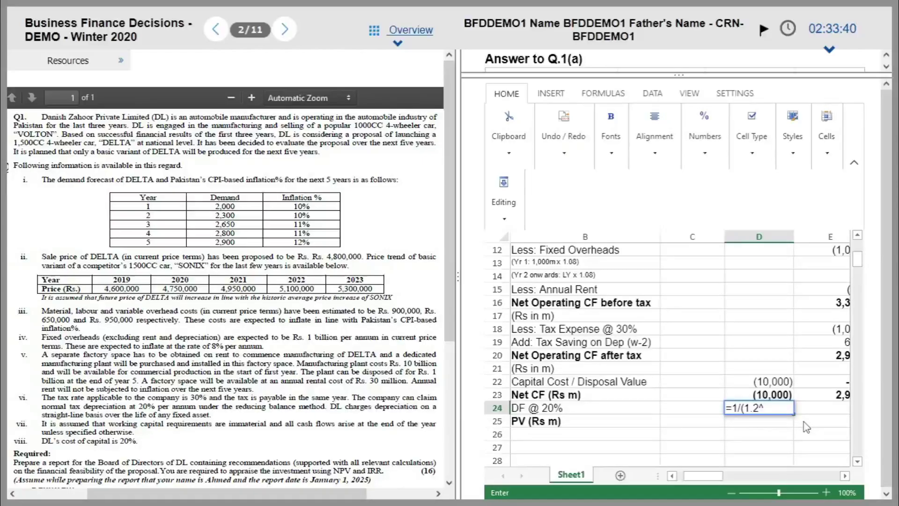
pyautogui.moveTo(858, 267); pyautogui.dragTo(858, 249)
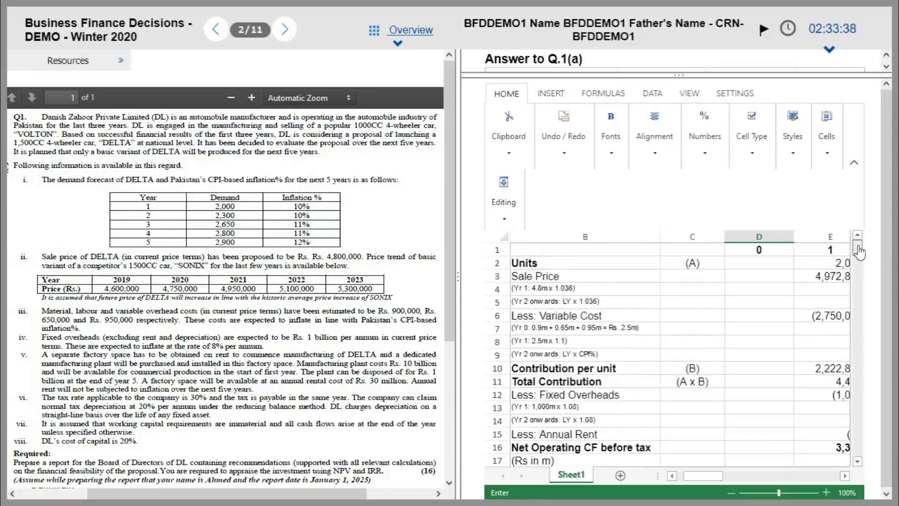
pyautogui.click(779, 253)
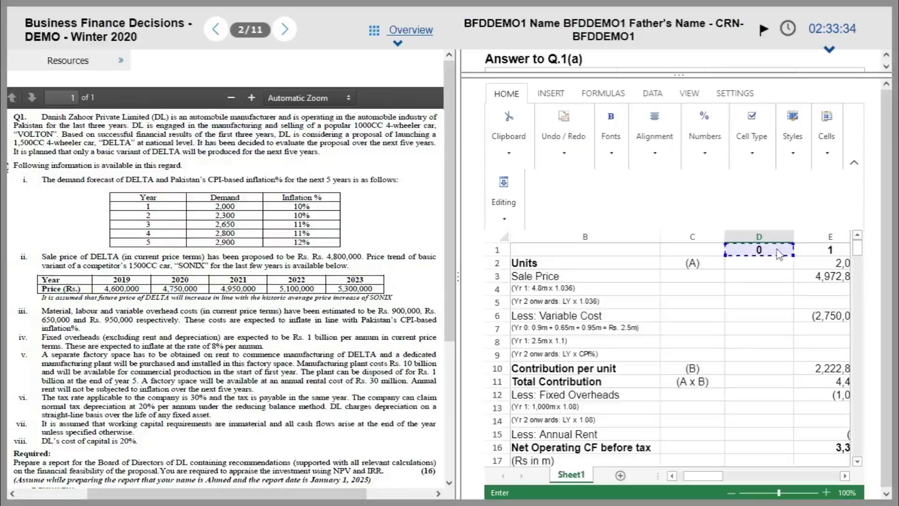
pyautogui.press('Escape')
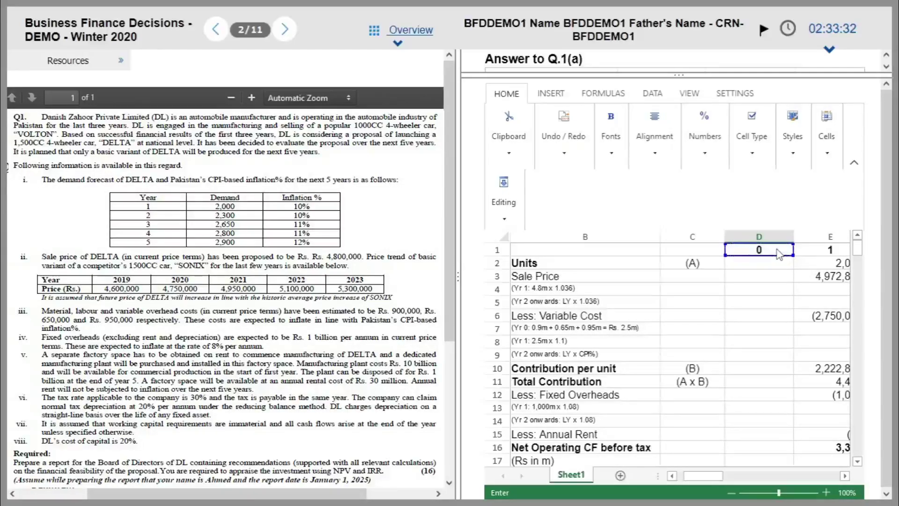
pyautogui.press('Return')
pyautogui.press('Down')
pyautogui.press('Up')
pyautogui.press('Up')
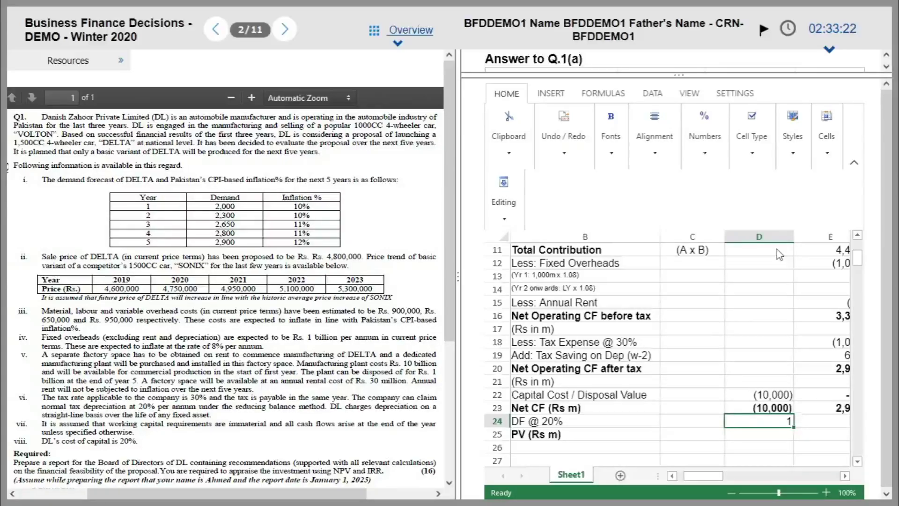
# Apply the comma number format with two decimal places to the discount factor cells D24:H24.
pyautogui.hotkey('shift', 'Right')
pyautogui.hotkey('shift', 'Right')
pyautogui.hotkey('shift', 'Right')
pyautogui.hotkey('shift', 'Right')
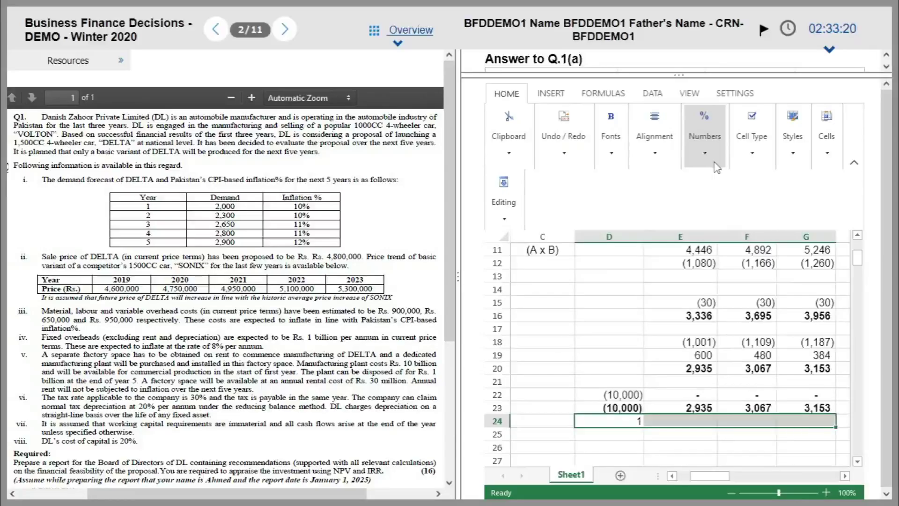
pyautogui.click(714, 163)
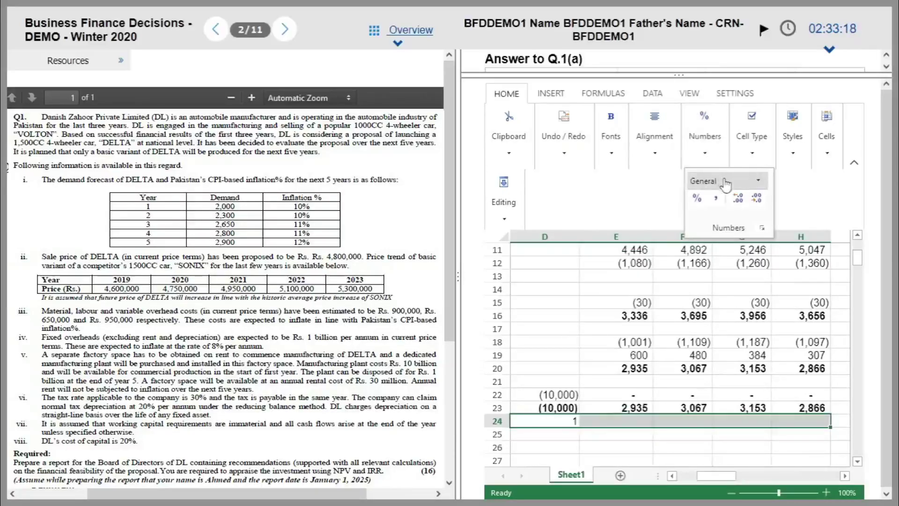
pyautogui.click(717, 200)
pyautogui.press('Left')
pyautogui.press('Left')
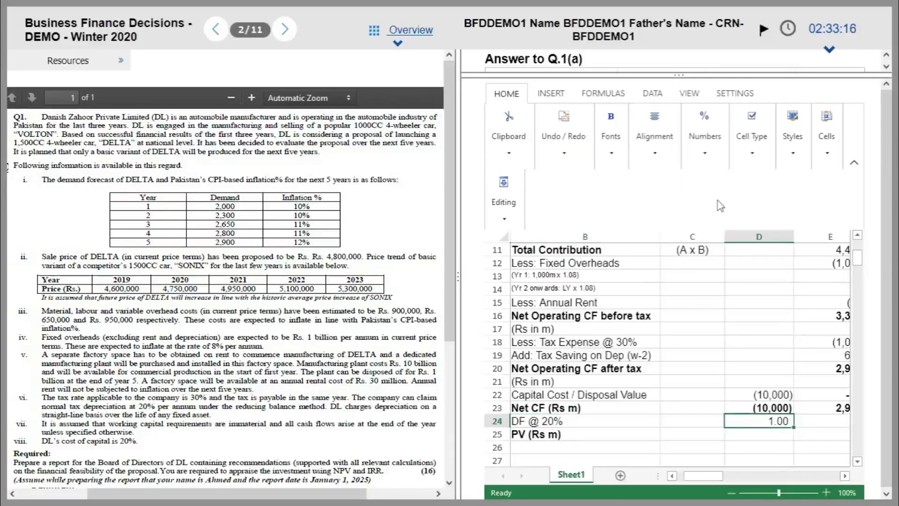
# Copy the discount factor formula from D24 to E24:I24 for years 1 to 5.
pyautogui.press('Right')
pyautogui.press('Right')
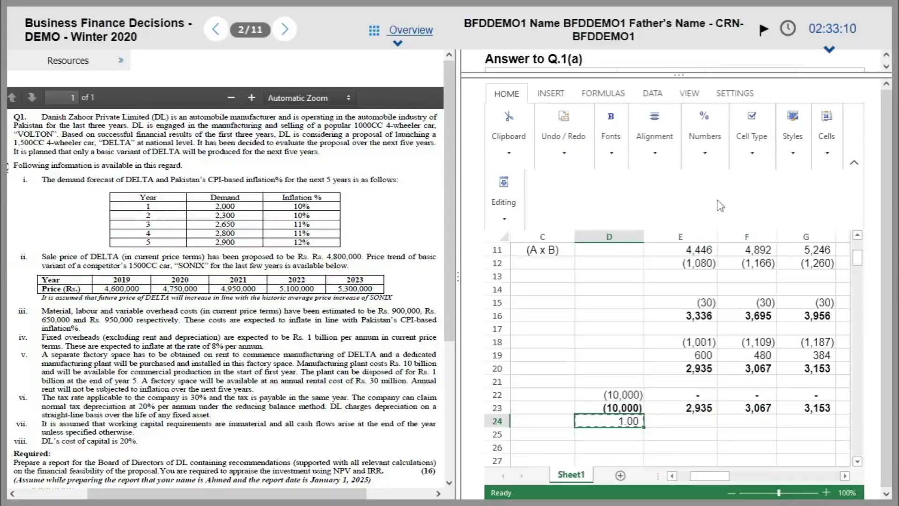
pyautogui.press('Right')
pyautogui.hotkey('shift', 'Right')
pyautogui.hotkey('shift', 'Right')
pyautogui.hotkey('shift', 'Right')
pyautogui.hotkey('shift', 'Right')
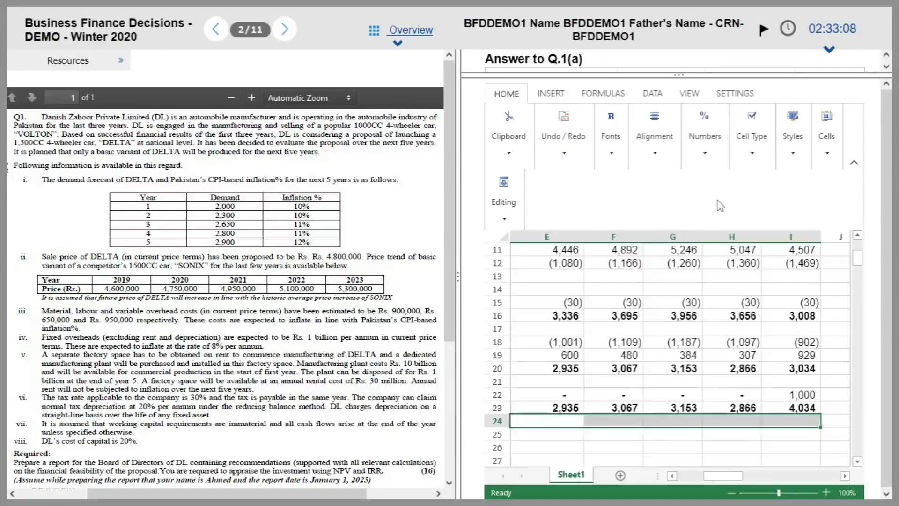
pyautogui.hotkey('ctrl', 'v')
pyautogui.hotkey('shift', 'Left')
pyautogui.hotkey('shift', 'Left')
pyautogui.hotkey('shift', 'Left')
pyautogui.hotkey('shift', 'Left')
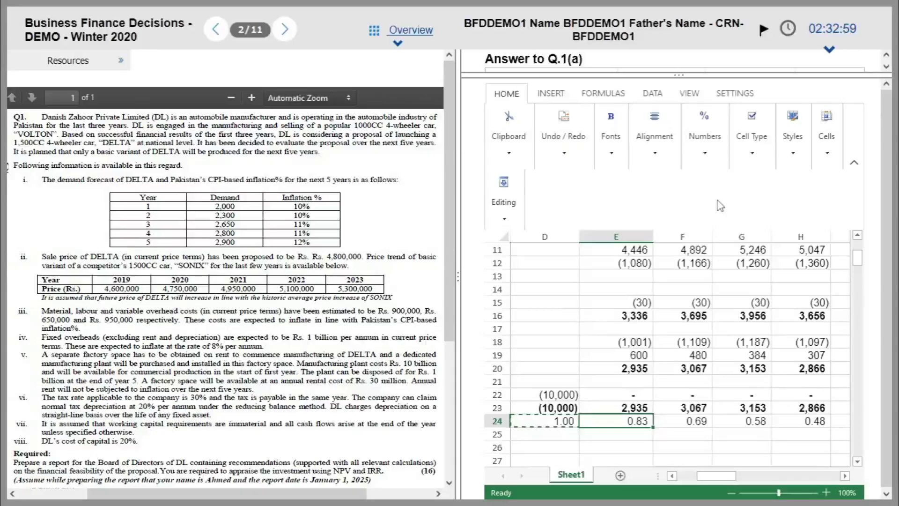
pyautogui.press('Escape')
# Check the year 1 discount factor formula in E24 and the year heading cell it refers to.
pyautogui.doubleClick(628, 426)
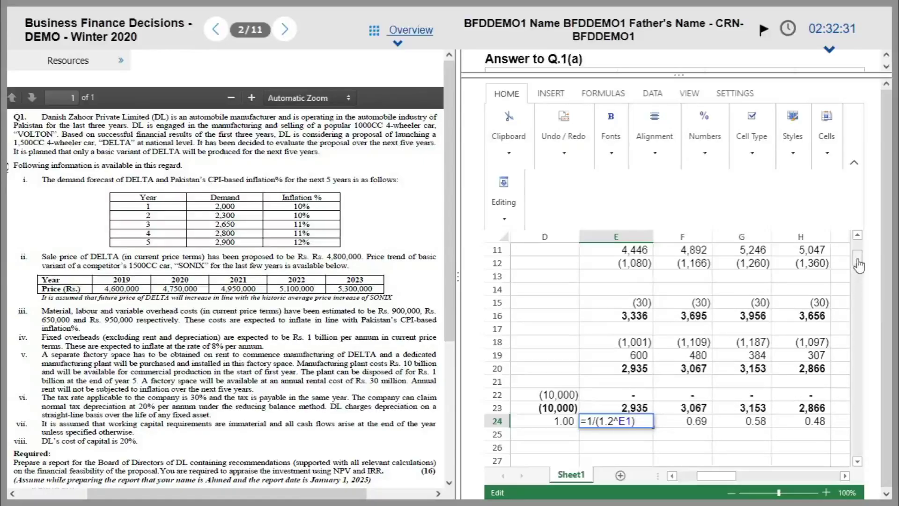
pyautogui.moveTo(858, 261); pyautogui.dragTo(860, 251)
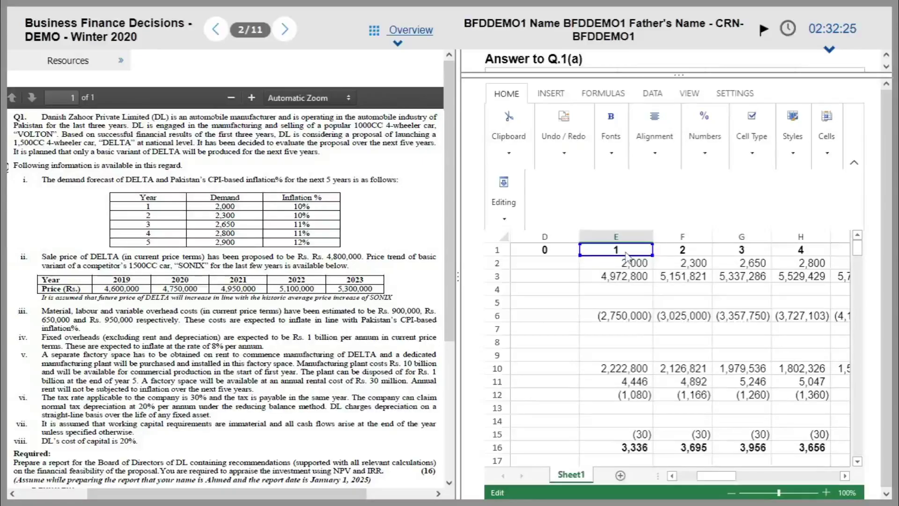
pyautogui.press('Return')
pyautogui.scroll(-4, 627, 257)
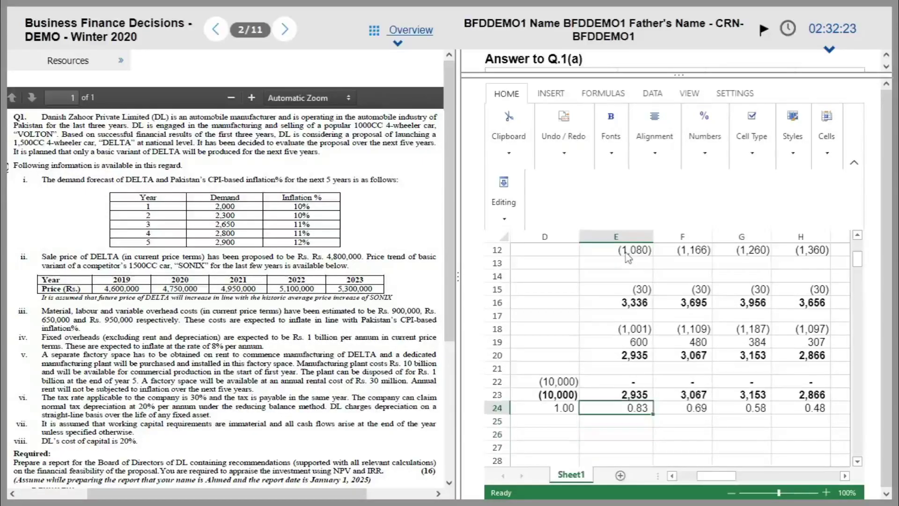
# Go to the PV (Rs m) row label in B25, below the discount factors.
pyautogui.hscroll(-5, 627, 256)
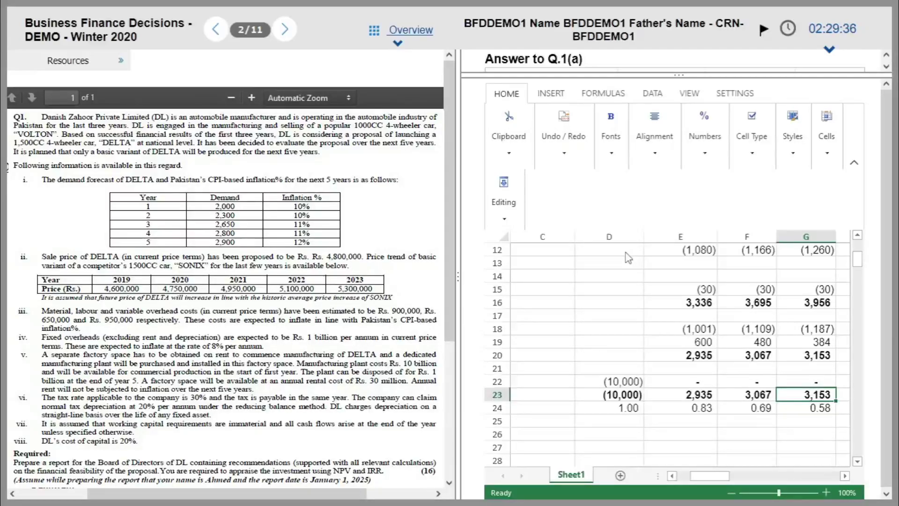
pyautogui.press('Down')
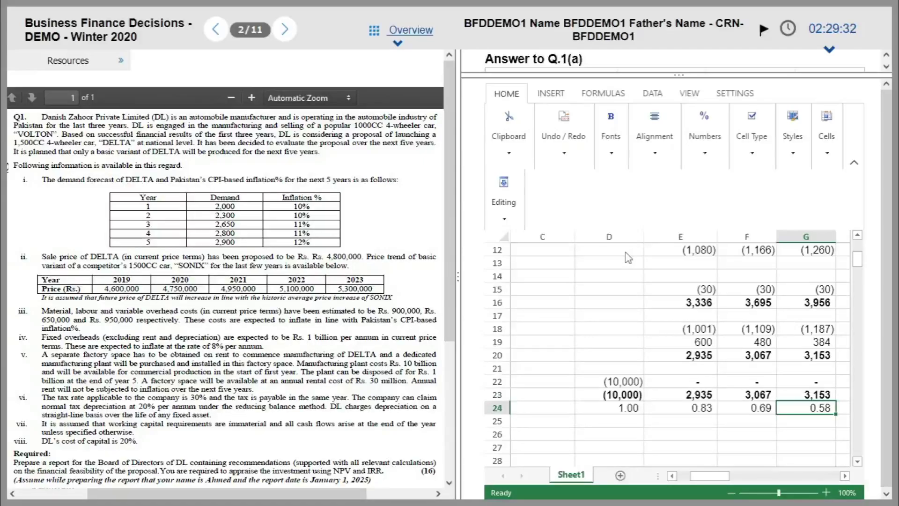
pyautogui.press('Down')
pyautogui.press('Left')
pyautogui.press('Left')
pyautogui.press('Left')
pyautogui.press('Left')
pyautogui.press('Left')
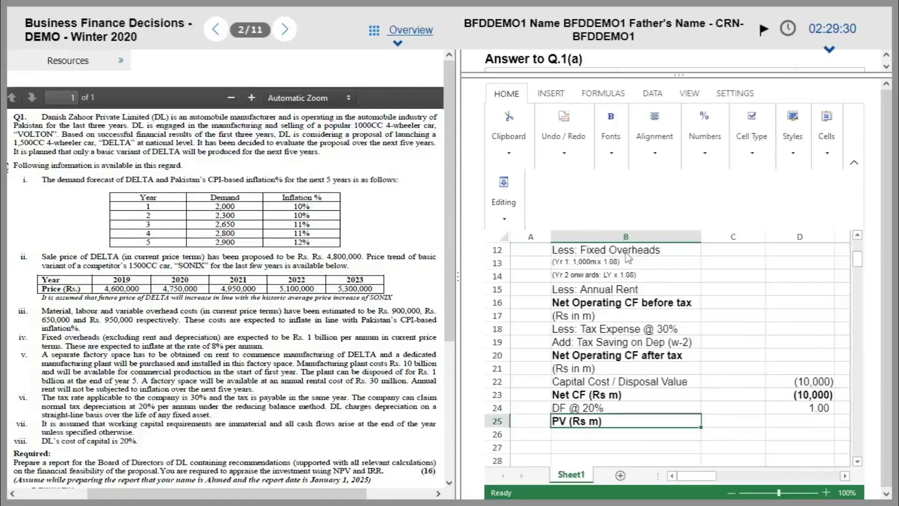
# Calculate the year 0 present value in D25 with the formula =D23*D24.
pyautogui.press('Right')
pyautogui.press('Right')
pyautogui.hscroll(3, 629, 258)
pyautogui.write('=')
pyautogui.press('Up')
pyautogui.press('Up')
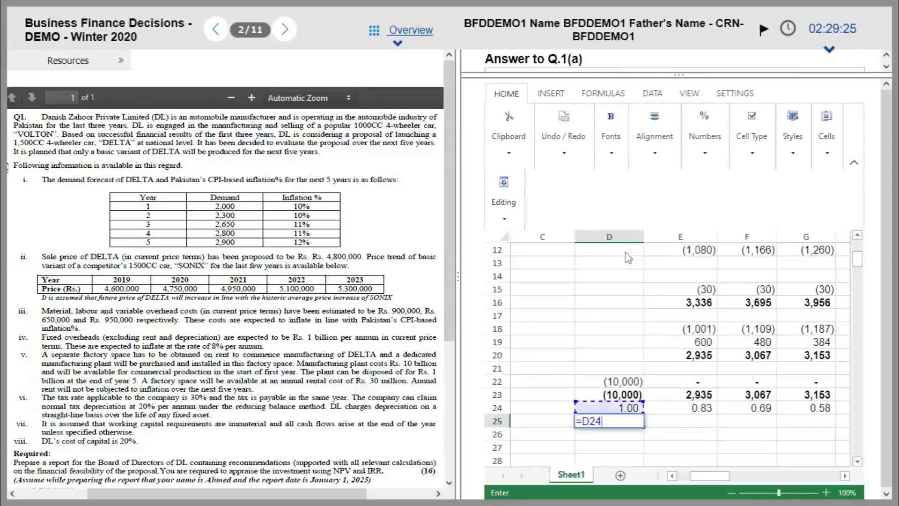
pyautogui.write('*')
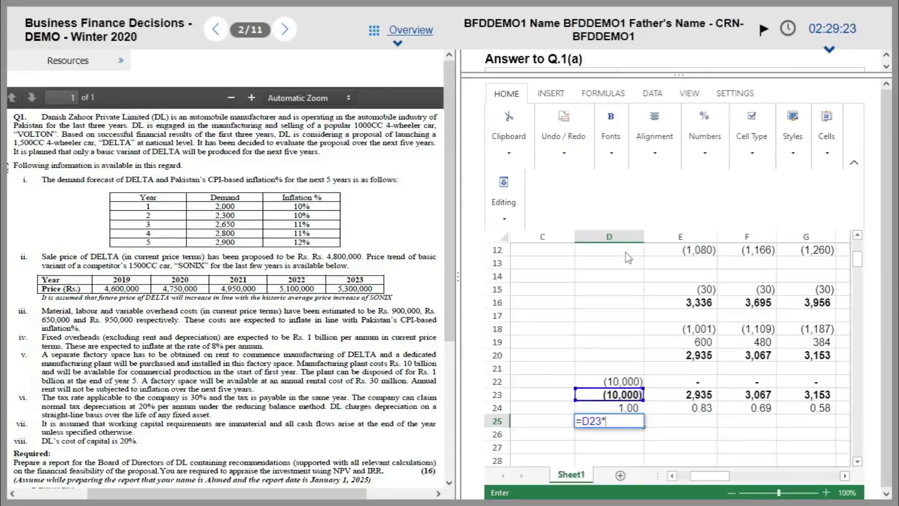
pyautogui.press('Down')
pyautogui.press('Return')
pyautogui.press('Up')
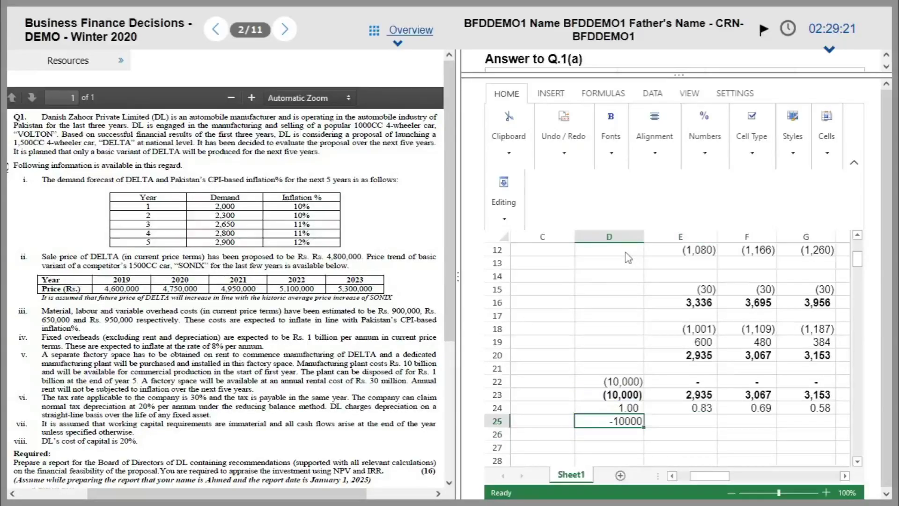
# Copy the present value formula from D25 across E25:I25 for years 1 to 5.
pyautogui.hotkey('ctrl', 'c')
pyautogui.press('Right')
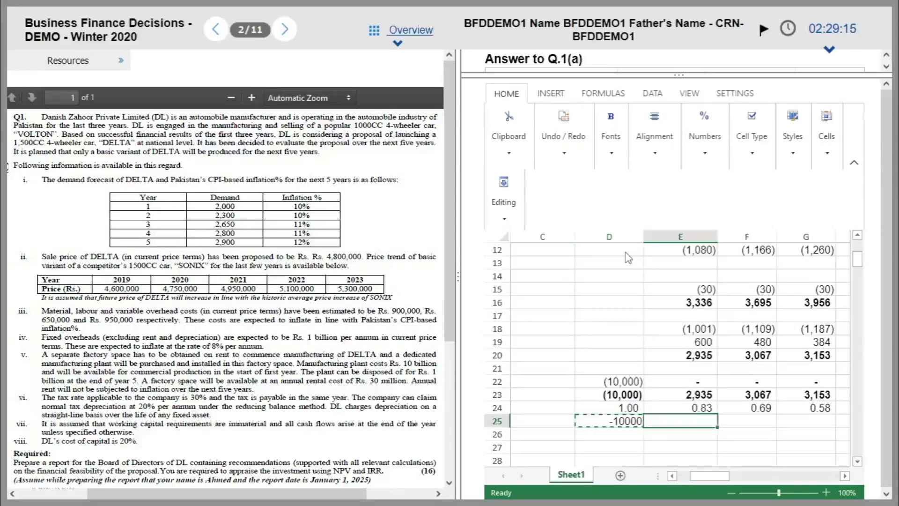
pyautogui.hotkey('shift', 'Right')
pyautogui.hotkey('shift', 'Right')
pyautogui.hotkey('shift', 'Right')
pyautogui.hotkey('shift', 'Right')
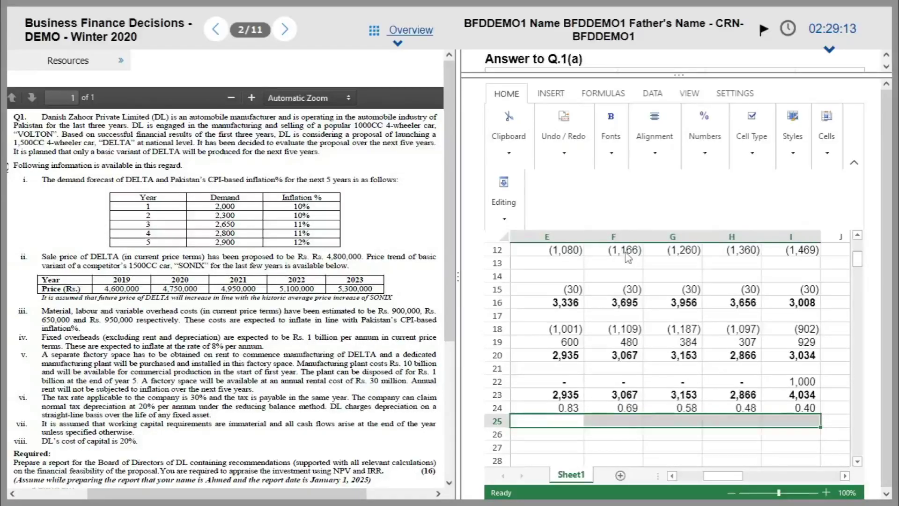
pyautogui.hotkey('ctrl', 'v')
# Format the PV figures in D25:I25 as bold with thousands separators and no decimal places.
pyautogui.press('Left')
pyautogui.hotkey('shift', 'Right')
pyautogui.hotkey('shift', 'Right')
pyautogui.hotkey('shift', 'Right')
pyautogui.hotkey('shift', 'Right')
pyautogui.hotkey('shift', 'Right')
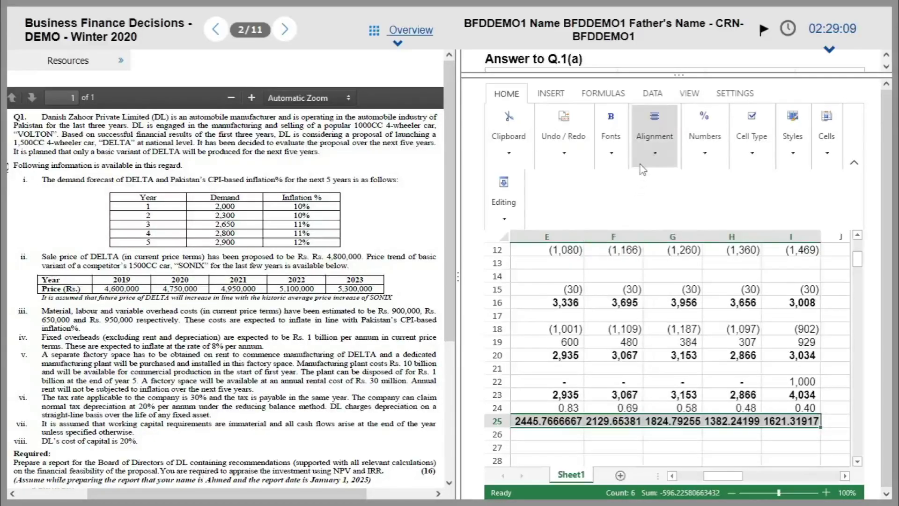
pyautogui.click(704, 133)
pyautogui.click(719, 198)
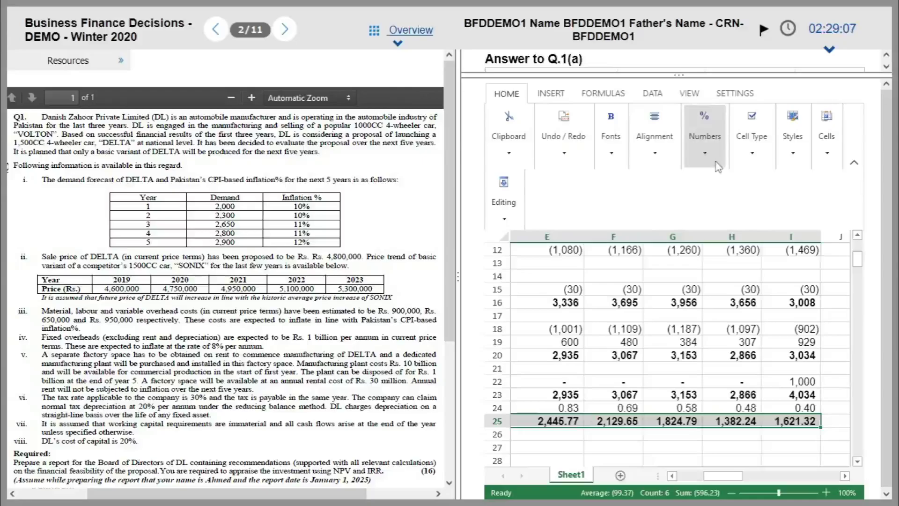
pyautogui.click(704, 134)
pyautogui.click(756, 198)
pyautogui.click(705, 133)
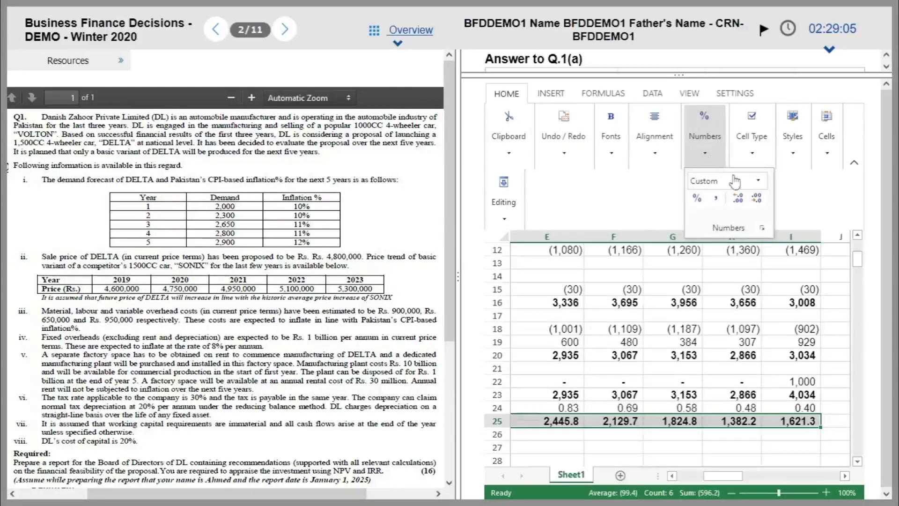
pyautogui.click(756, 198)
# Add the bold label "NPV (Rs in million)" in B27, below the present value row.
pyautogui.press('Down')
pyautogui.press('Down')
pyautogui.press('Left')
pyautogui.press('Left')
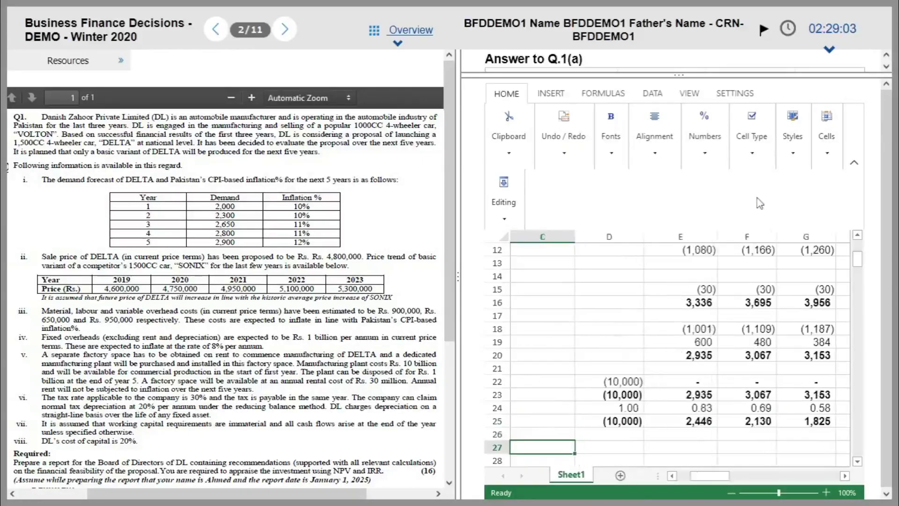
pyautogui.write('NPV ')
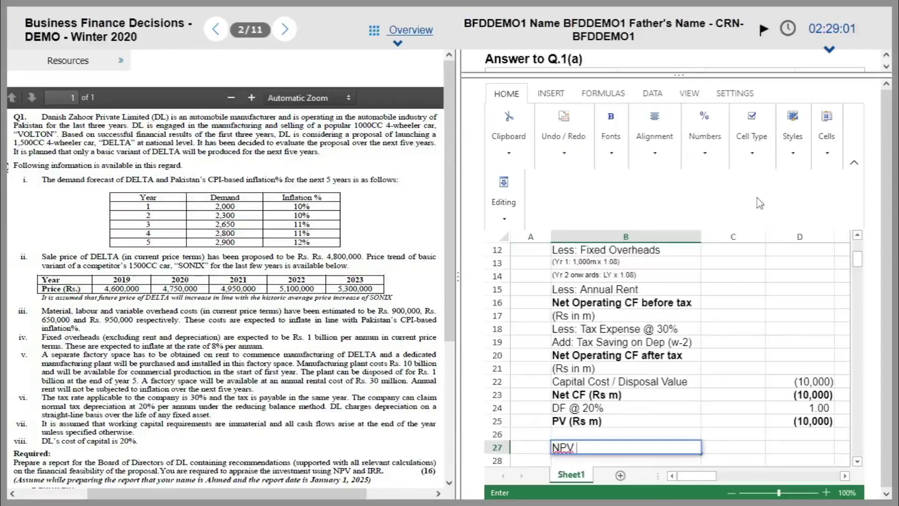
pyautogui.write('(Rs in million)')
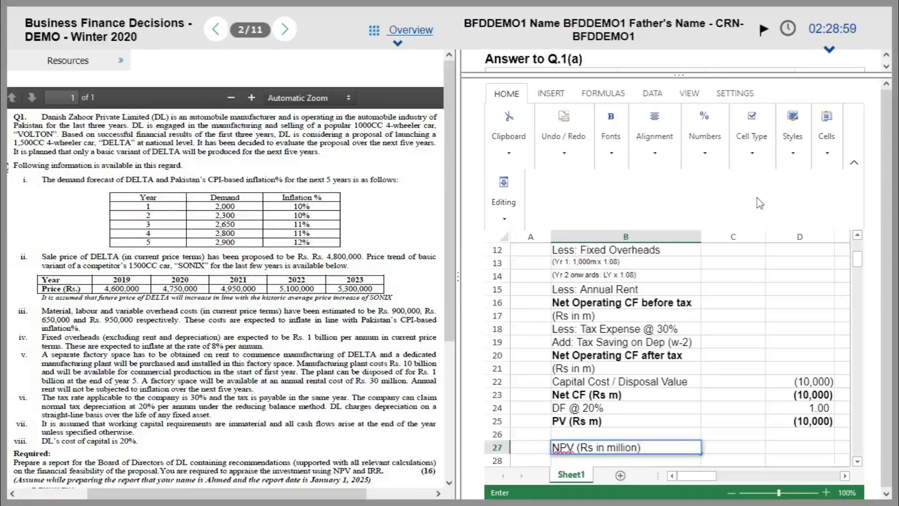
pyautogui.press('Return')
pyautogui.press('Up')
pyautogui.hotkey('ctrl', 'b')
pyautogui.press('Right')
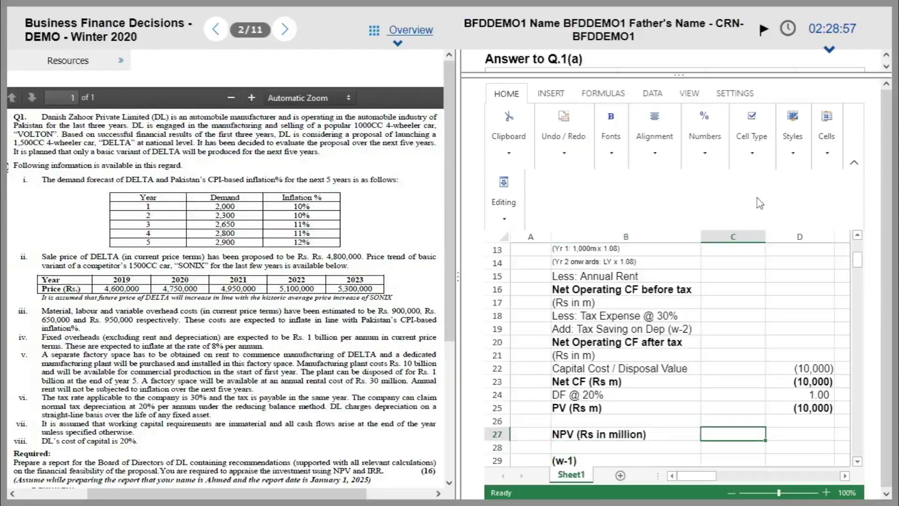
pyautogui.write('=sum(')
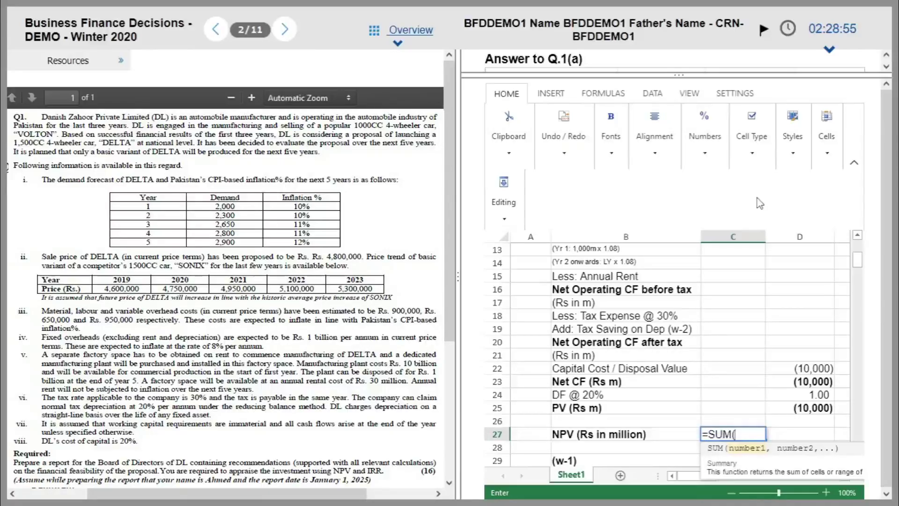
pyautogui.press('Up')
pyautogui.press('Up')
pyautogui.press('Right')
pyautogui.hotkey('shift', 'Right')
pyautogui.hotkey('shift', 'Right')
pyautogui.hotkey('shift', 'Right')
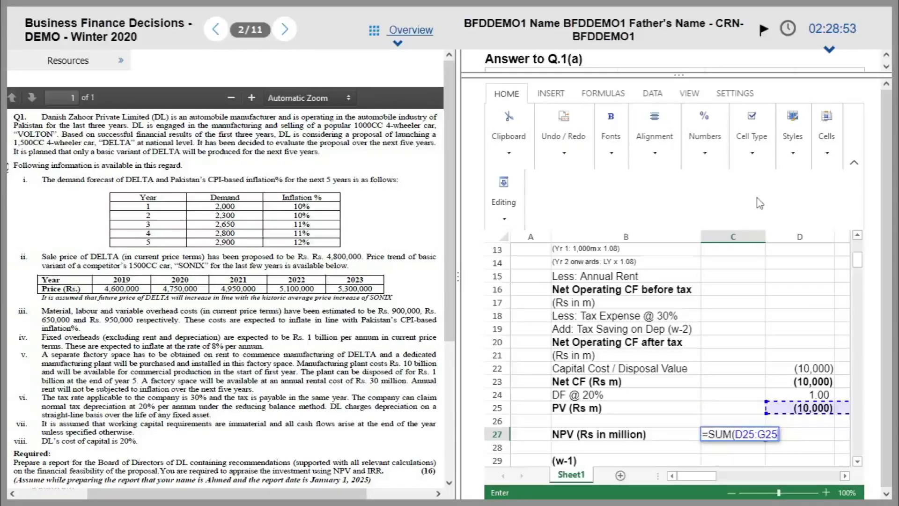
pyautogui.press('Escape')
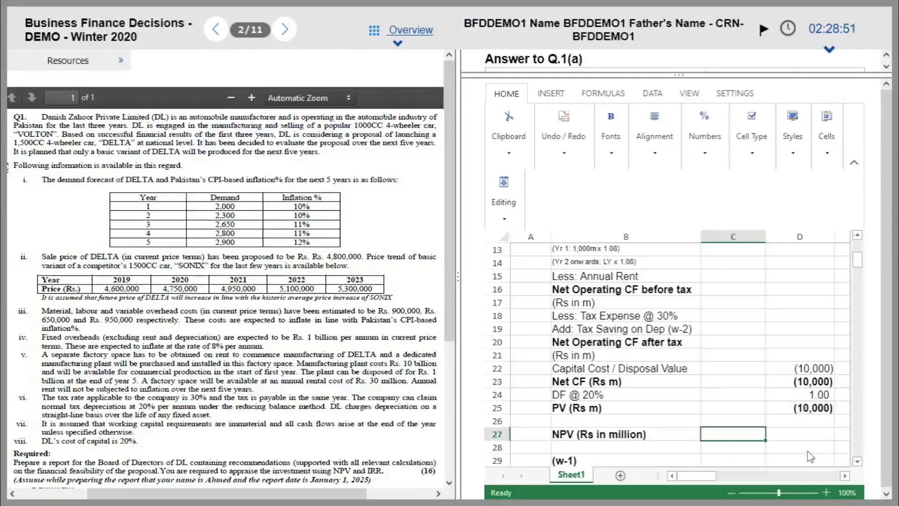
# Sum the present values D25:I25 with a SUM formula in D27.
pyautogui.press('Right')
pyautogui.press('Right')
pyautogui.press('Right')
pyautogui.press('Right')
pyautogui.press('Right')
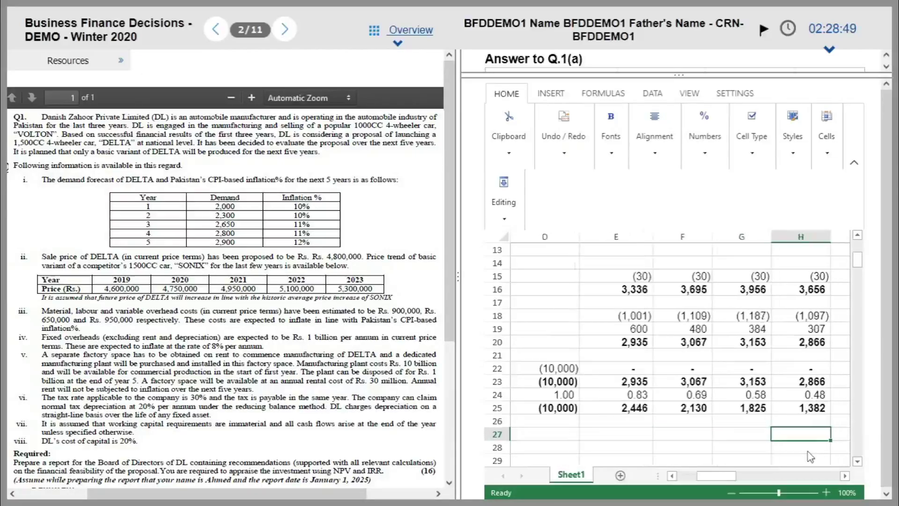
pyautogui.press('Left')
pyautogui.press('Left')
pyautogui.press('Left')
pyautogui.press('Left')
pyautogui.write('=S')
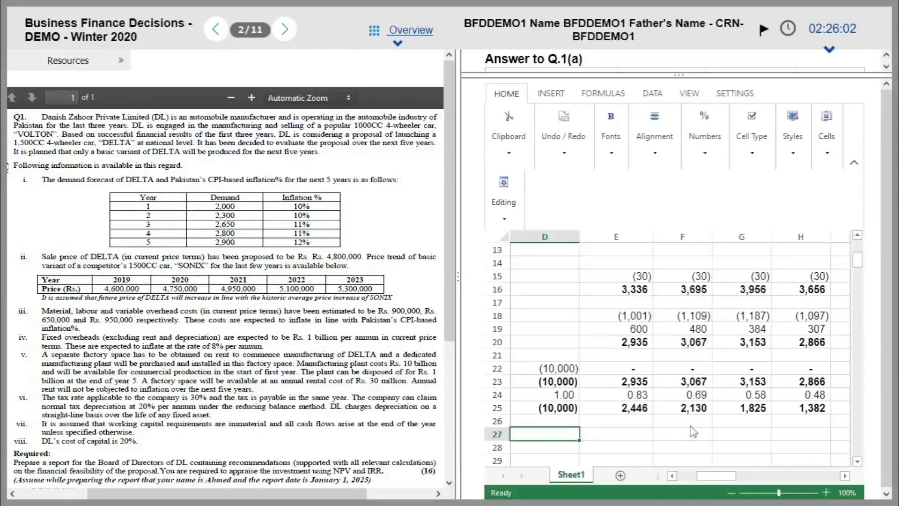
pyautogui.write('=SUM(')
pyautogui.press('Up')
pyautogui.press('Up')
pyautogui.hotkey('shift', 'Right')
pyautogui.hotkey('shift', 'Right')
pyautogui.hotkey('shift', 'Right')
pyautogui.hotkey('shift', 'Right')
pyautogui.hotkey('shift', 'Right')
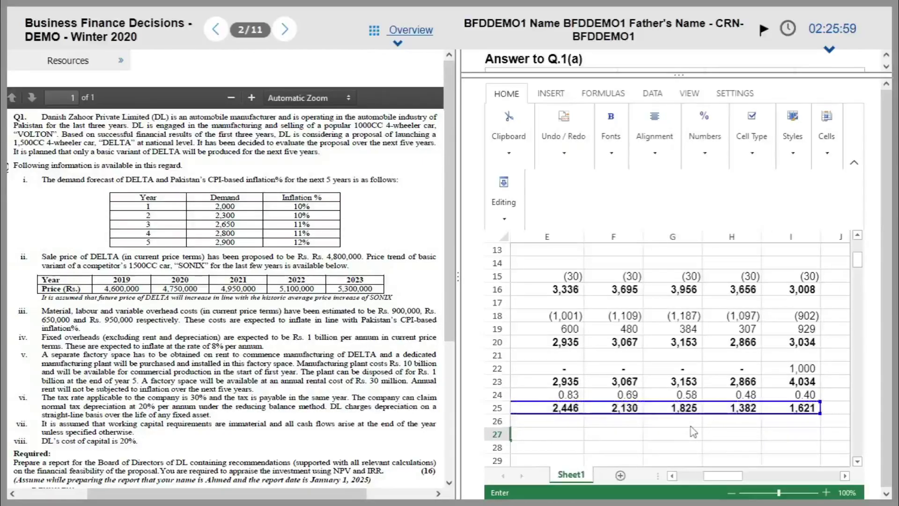
pyautogui.press('Return')
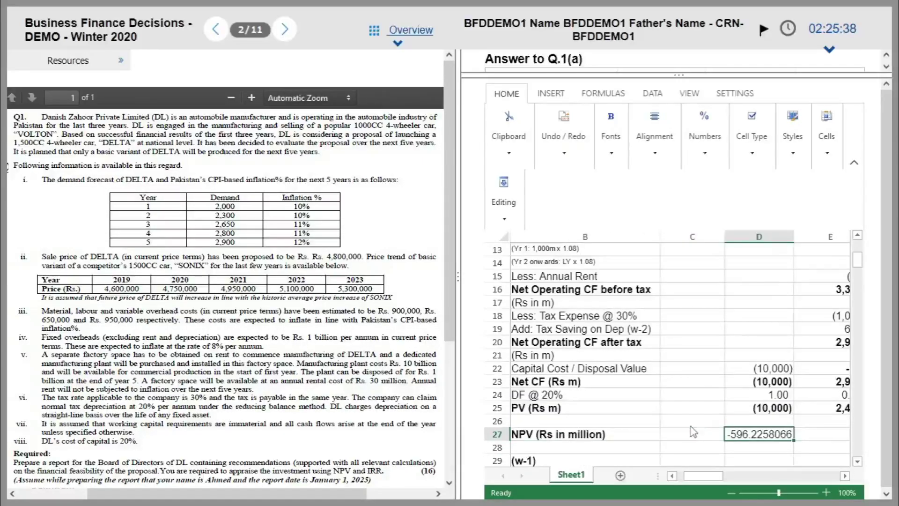
# Enter -596 as the bold, left-aligned NPV figure in C27 and clear the working sum in D27.
pyautogui.click(693, 432)
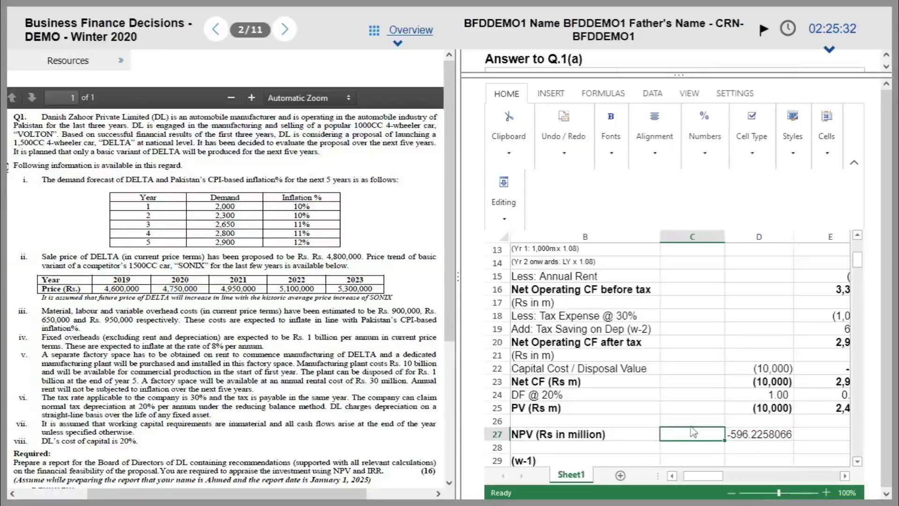
pyautogui.write('-596')
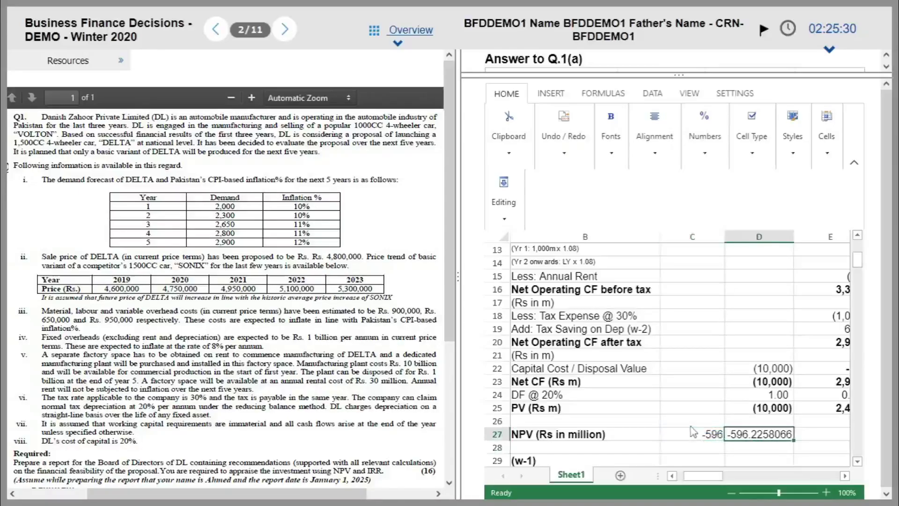
pyautogui.press('Return')
pyautogui.hotkey('ctrl', 'b')
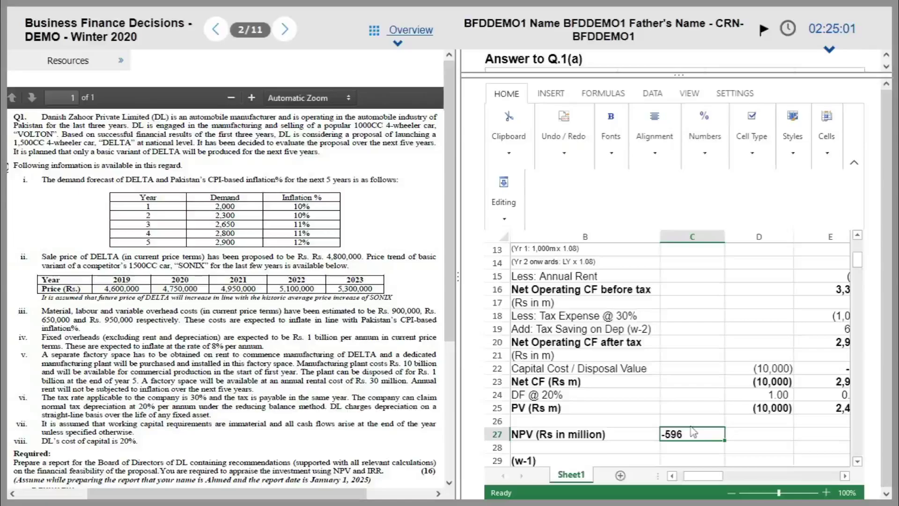
pyautogui.press('Return')
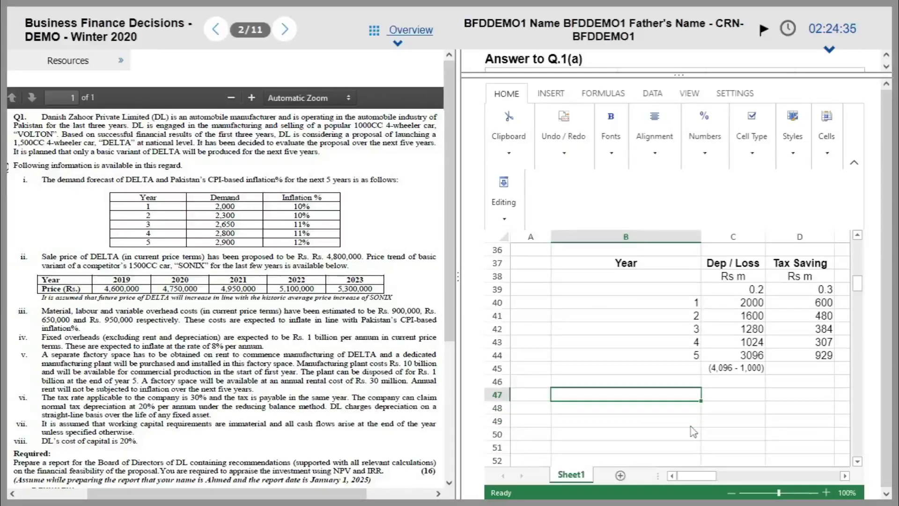
# Add the bold heading "Internal Rate of Return" in B47, below the depreciation working.
pyautogui.press('Down')
pyautogui.press('Down')
pyautogui.press('Down')
pyautogui.press('Down')
pyautogui.press('Up')
pyautogui.press('Up')
pyautogui.press('Up')
pyautogui.press('Up')
pyautogui.write('Internal')
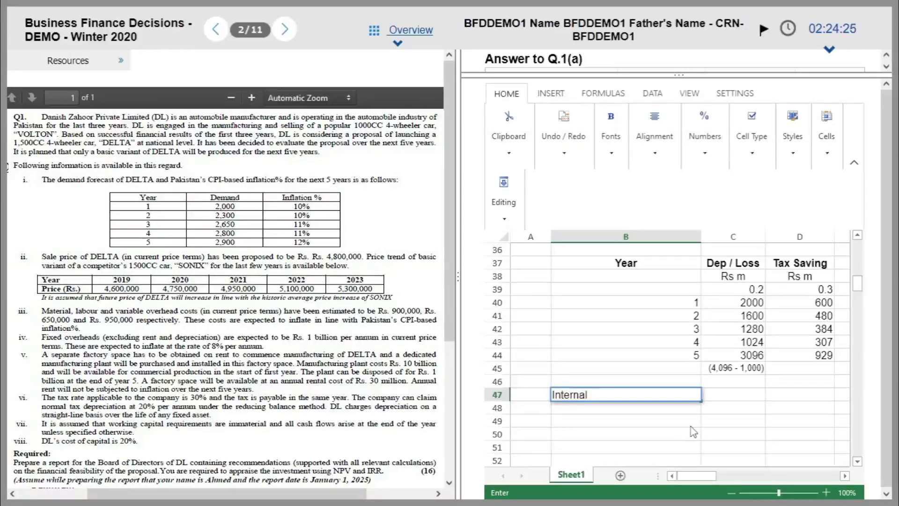
pyautogui.write(' Rate of Return')
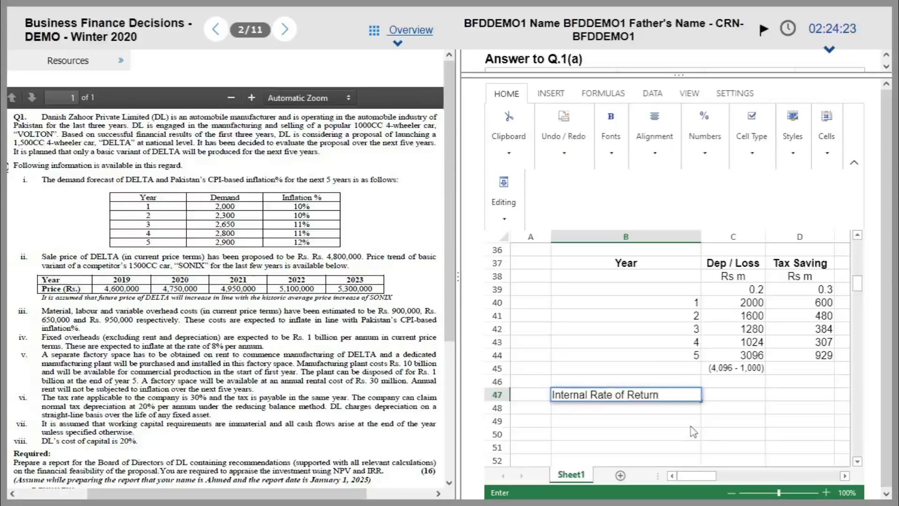
pyautogui.hotkey('ctrl', 'Return')
pyautogui.hotkey('ctrl', 'b')
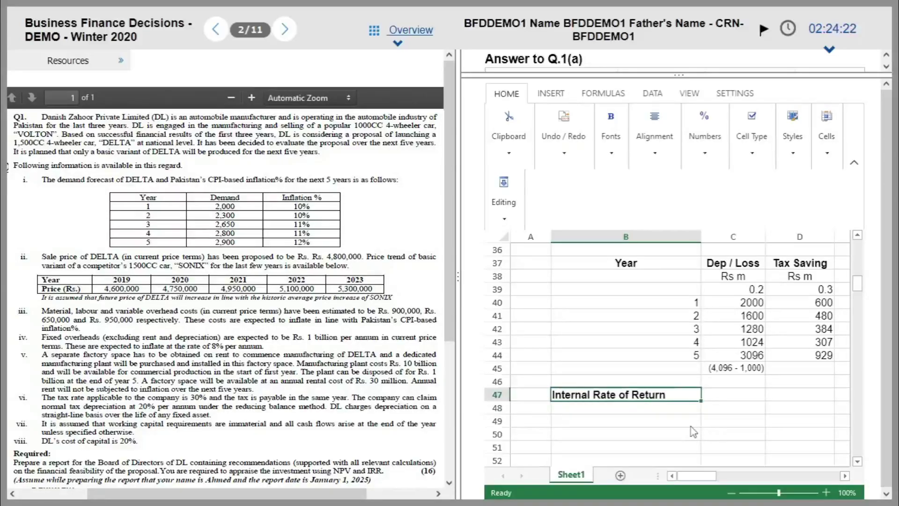
pyautogui.press('Down')
pyautogui.press('Down')
pyautogui.press('Up')
pyautogui.press('Right')
pyautogui.press('Left')
pyautogui.press('Up')
pyautogui.press('Down')
pyautogui.press('Down')
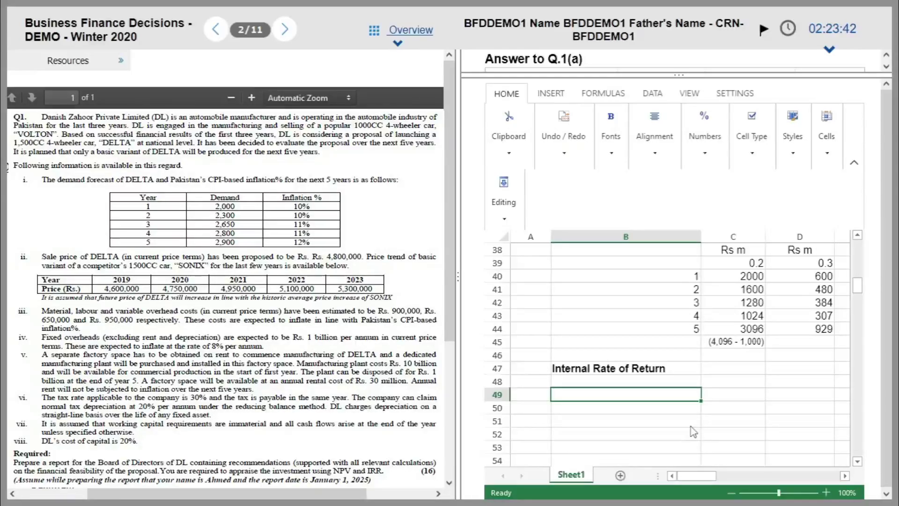
# Copy the year headings from row 1, starting with 0 in D1, into row 48 from C48 onward, below the Internal Rate of Return heading.
pyautogui.press('Up')
pyautogui.press('Up')
pyautogui.press('Up')
pyautogui.press('Up')
pyautogui.press('Up')
pyautogui.press('Up')
pyautogui.press('Up')
pyautogui.press('Up')
pyautogui.press('Up')
pyautogui.press('Up')
pyautogui.press('Up')
pyautogui.press('Up')
pyautogui.press('Up')
pyautogui.press('Up')
pyautogui.press('Up')
pyautogui.press('Up')
pyautogui.press('Up')
pyautogui.press('Up')
pyautogui.press('Up')
pyautogui.press('Up')
pyautogui.press('Up')
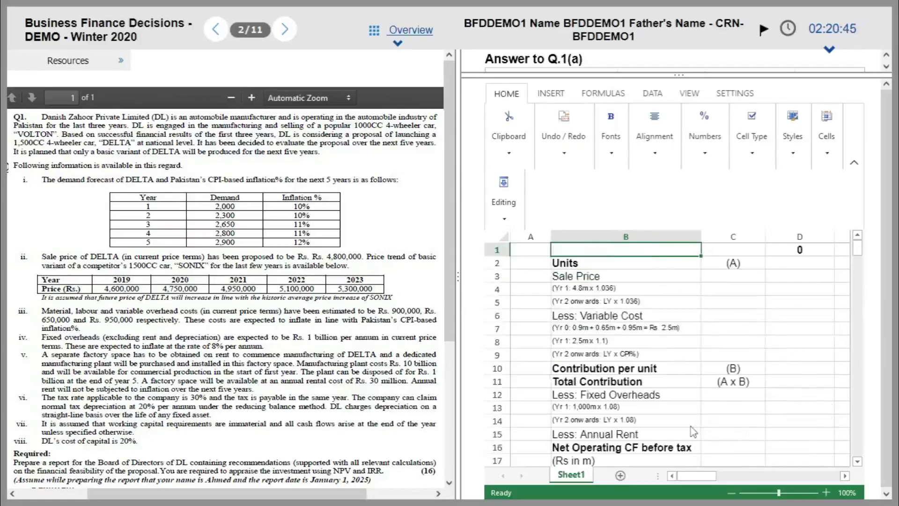
pyautogui.hotkey('shift', 'Right')
pyautogui.hotkey('shift', 'Right')
pyautogui.hotkey('shift', 'Right')
pyautogui.hotkey('shift', 'Right')
pyautogui.hotkey('shift', 'Right')
pyautogui.hotkey('shift', 'Right')
pyautogui.hotkey('shift', 'Right')
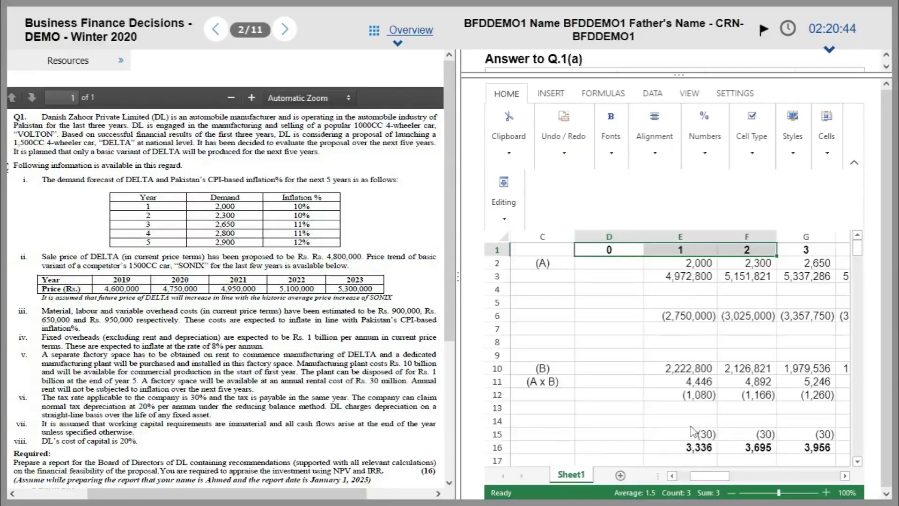
pyautogui.hotkey('ctrl', 'c')
pyautogui.press('Home')
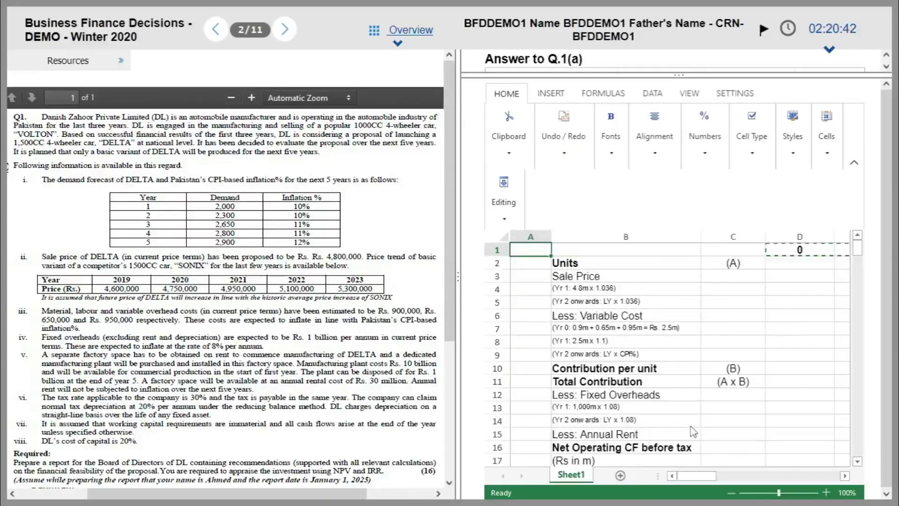
pyautogui.press('Down')
pyautogui.press('Down')
pyautogui.press('Down')
pyautogui.press('Down')
pyautogui.press('Down')
pyautogui.press('Down')
pyautogui.press('Down')
pyautogui.press('Down')
pyautogui.press('Down')
pyautogui.press('Down')
pyautogui.press('Down')
pyautogui.press('Down')
pyautogui.press('Down')
pyautogui.press('Down')
pyautogui.press('Down')
pyautogui.press('Down')
pyautogui.press('Down')
pyautogui.press('Down')
pyautogui.press('Down')
pyautogui.press('Down')
pyautogui.press('Down')
pyautogui.press('Down')
pyautogui.press('Down')
pyautogui.press('Down')
pyautogui.press('Down')
pyautogui.press('Down')
pyautogui.press('Down')
pyautogui.press('Down')
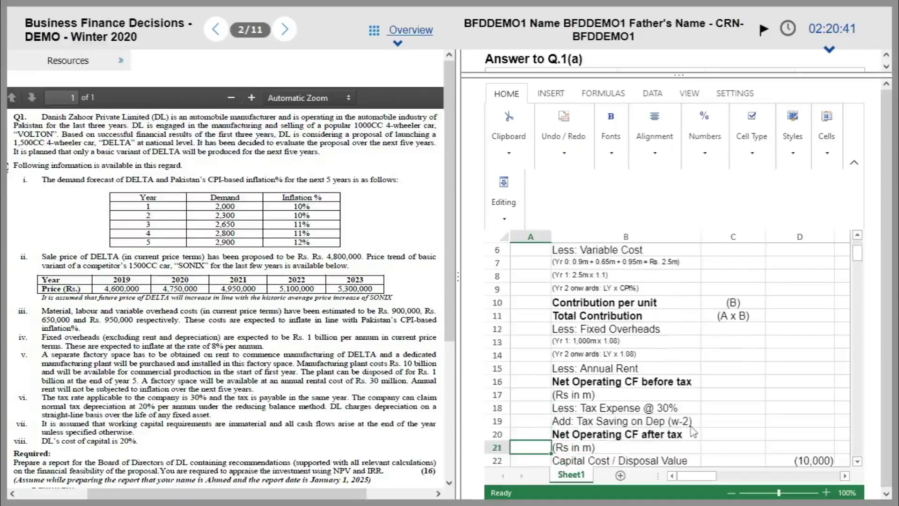
pyautogui.press('Down')
pyautogui.press('Down')
pyautogui.press('Down')
pyautogui.press('Down')
pyautogui.press('Down')
pyautogui.press('Down')
pyautogui.press('Down')
pyautogui.press('Down')
pyautogui.press('Down')
pyautogui.press('Down')
pyautogui.press('Down')
pyautogui.press('Down')
pyautogui.press('Down')
pyautogui.press('Down')
pyautogui.press('Down')
pyautogui.press('Down')
pyautogui.press('Down')
pyautogui.press('Down')
pyautogui.press('Down')
pyautogui.press('Down')
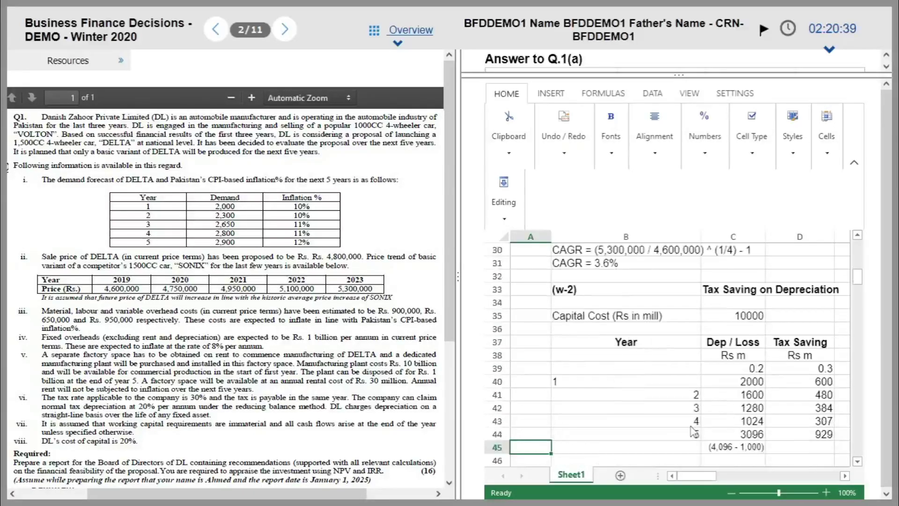
pyautogui.press('Right')
pyautogui.press('Right')
pyautogui.press('Up')
pyautogui.press('Up')
pyautogui.press('Up')
pyautogui.press('Up')
pyautogui.press('Up')
pyautogui.press('Up')
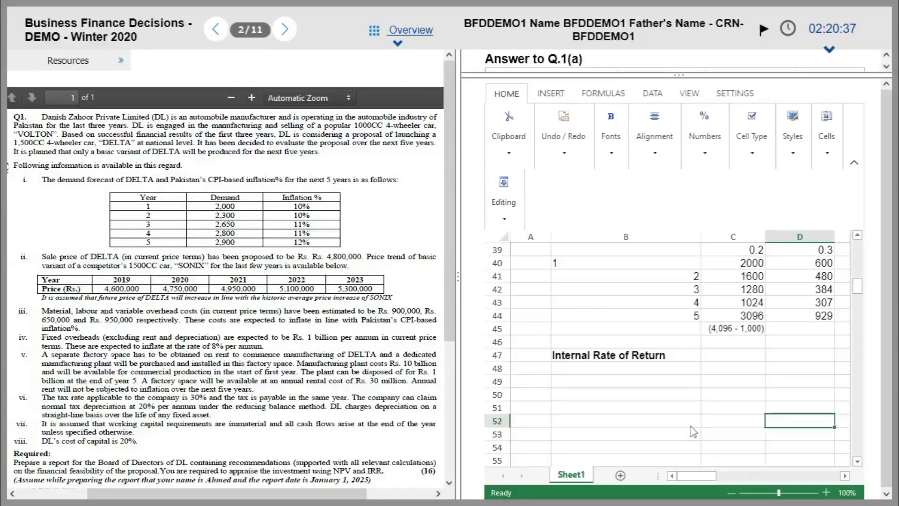
pyautogui.hotkey('ctrl', 'v')
pyautogui.press('Left')
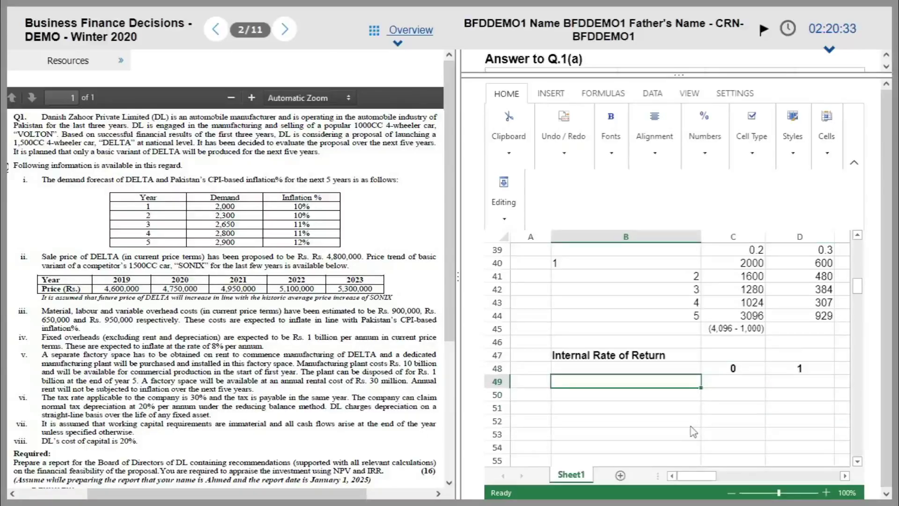
# Copy the labels "Net CF (Rs m)", "DF @ 20%" and "PV (Rs m)" from B23:B25 into B49:B51.
pyautogui.press('Up')
pyautogui.press('Right')
pyautogui.hotkey('shift', 'Right')
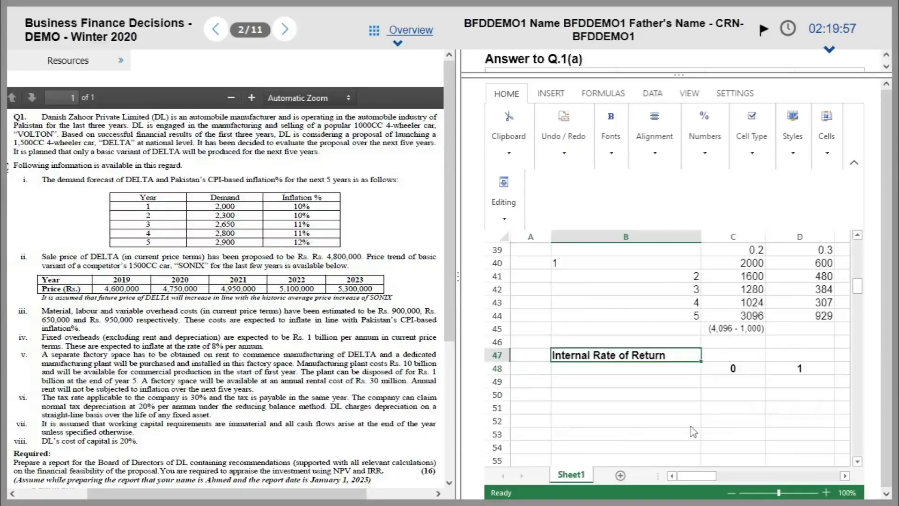
pyautogui.press('Up')
pyautogui.press('Up')
pyautogui.press('Up')
pyautogui.press('Up')
pyautogui.press('Up')
pyautogui.press('Up')
pyautogui.press('Up')
pyautogui.press('Up')
pyautogui.press('Up')
pyautogui.press('Up')
pyautogui.press('Up')
pyautogui.press('Up')
pyautogui.press('Up')
pyautogui.press('Up')
pyautogui.press('Up')
pyautogui.press('Up')
pyautogui.press('Up')
pyautogui.press('Up')
pyautogui.press('Up')
pyautogui.press('Up')
pyautogui.press('Up')
pyautogui.press('Up')
pyautogui.press('Up')
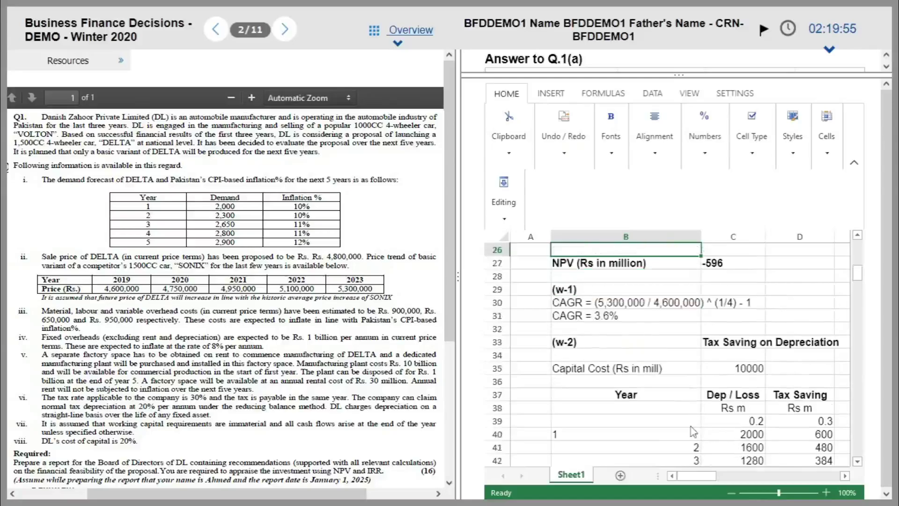
pyautogui.press('Up')
pyautogui.press('Up')
pyautogui.press('Down')
pyautogui.press('Down')
pyautogui.press('Down')
pyautogui.press('Down')
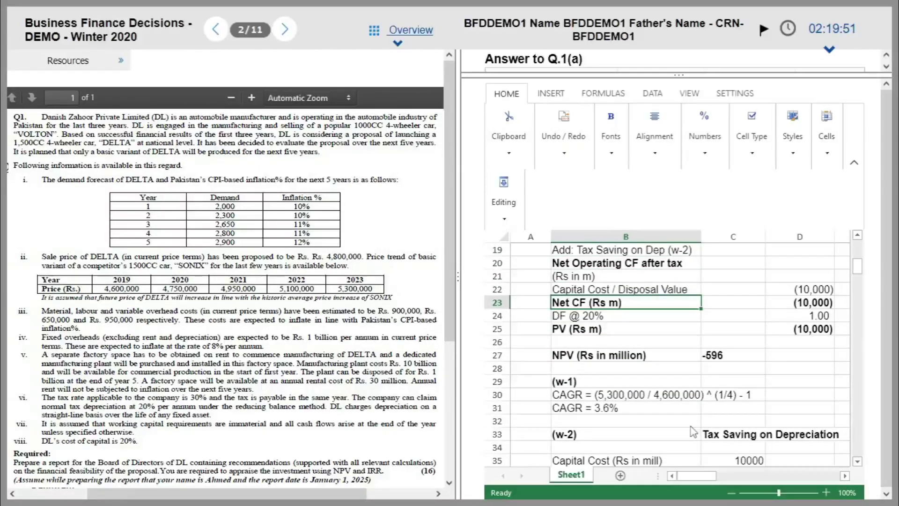
pyautogui.hotkey('shift', 'Down')
pyautogui.hotkey('shift', 'Down')
pyautogui.hotkey('ctrl', 'c')
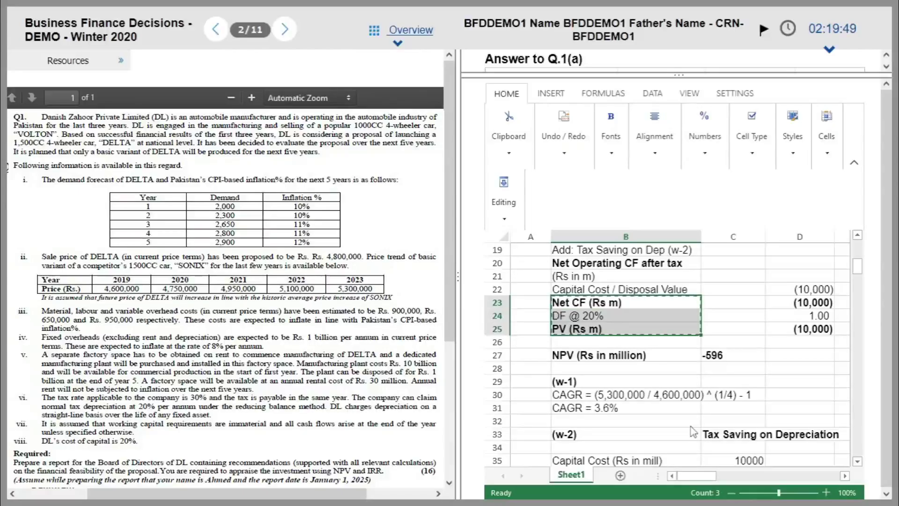
pyautogui.press('Down')
pyautogui.press('Down')
pyautogui.press('Down')
pyautogui.press('Down')
pyautogui.press('Down')
pyautogui.press('Down')
pyautogui.press('Down')
pyautogui.press('Down')
pyautogui.press('Down')
pyautogui.press('Down')
pyautogui.press('Down')
pyautogui.press('Down')
pyautogui.press('Down')
pyautogui.press('Down')
pyautogui.press('Down')
pyautogui.press('Down')
pyautogui.press('Down')
pyautogui.press('Down')
pyautogui.press('Down')
pyautogui.press('Down')
pyautogui.hotkey('ctrl', 'v')
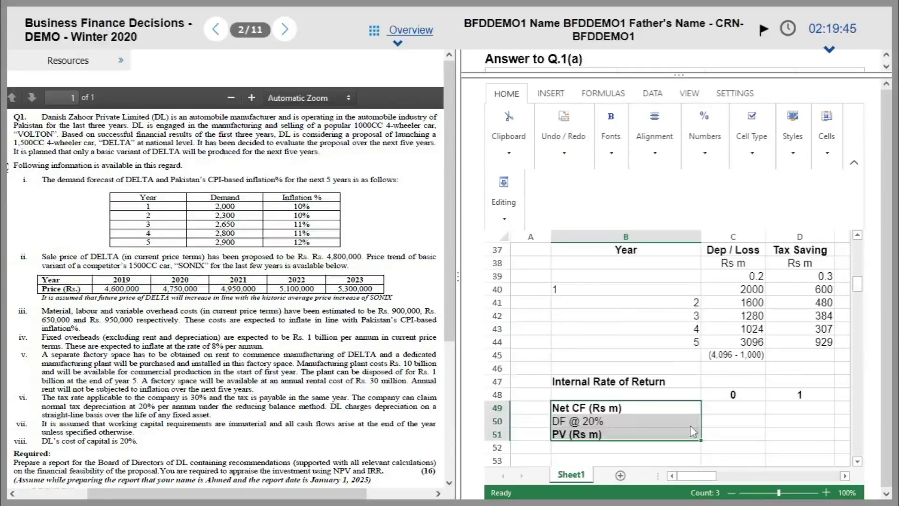
# Link C49, the year 0 Net CF in the IRR table, to the net cash flow in D23.
pyautogui.press('Right')
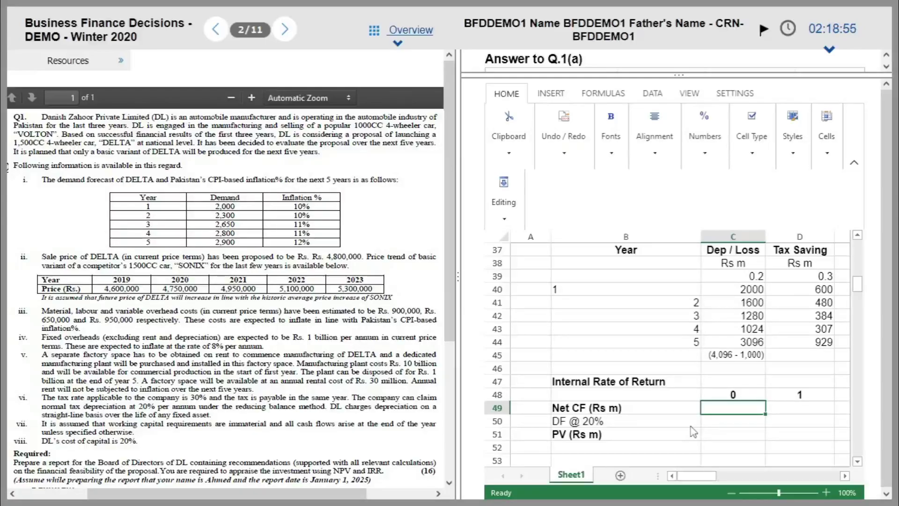
pyautogui.write('=')
pyautogui.press('Up')
pyautogui.press('Up')
pyautogui.press('Up')
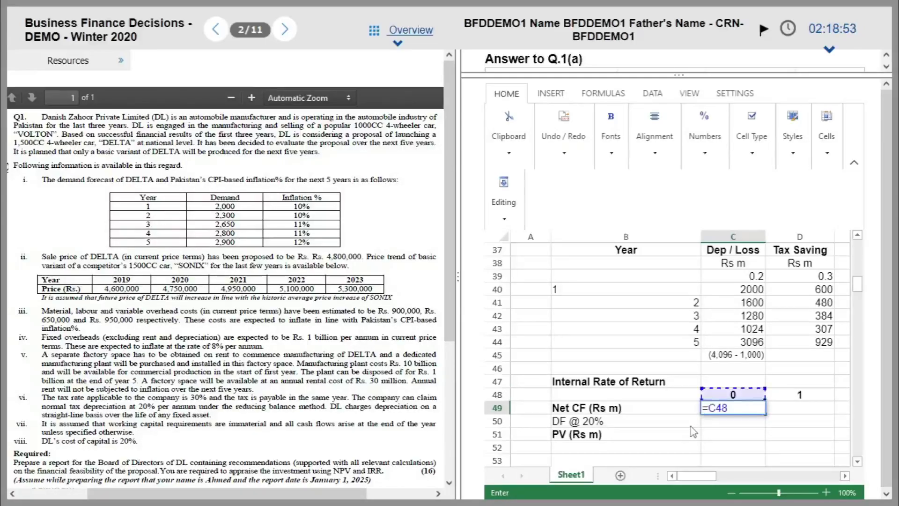
pyautogui.press('Up')
pyautogui.press('Up')
pyautogui.press('Up')
pyautogui.press('Up')
pyautogui.press('Up')
pyautogui.press('Up')
pyautogui.press('Up')
pyautogui.press('Up')
pyautogui.press('Up')
pyautogui.press('Up')
pyautogui.press('Up')
pyautogui.press('Up')
pyautogui.press('Up')
pyautogui.press('Up')
pyautogui.press('Up')
pyautogui.press('Up')
pyautogui.press('Up')
pyautogui.press('Up')
pyautogui.press('Up')
pyautogui.press('Up')
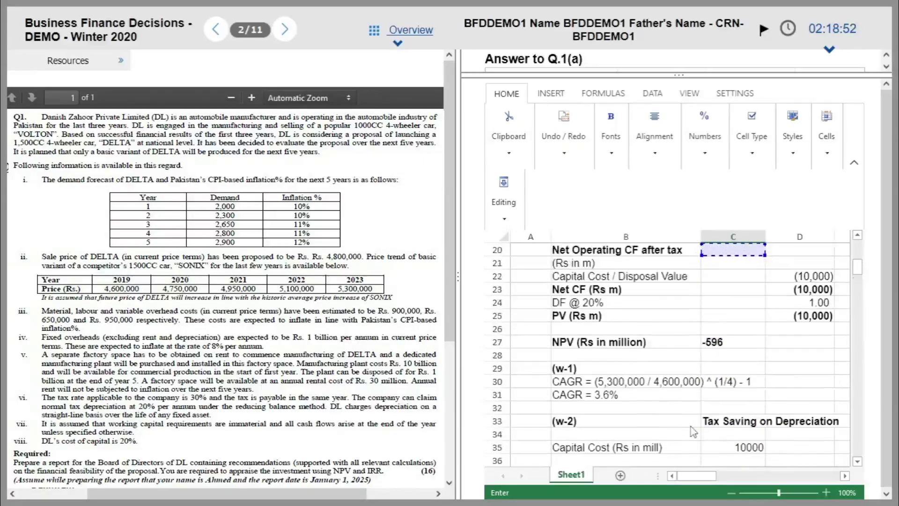
pyautogui.press('Down')
pyautogui.press('Down')
pyautogui.press('Down')
pyautogui.press('Down')
pyautogui.press('Down')
pyautogui.press('Down')
pyautogui.press('Down')
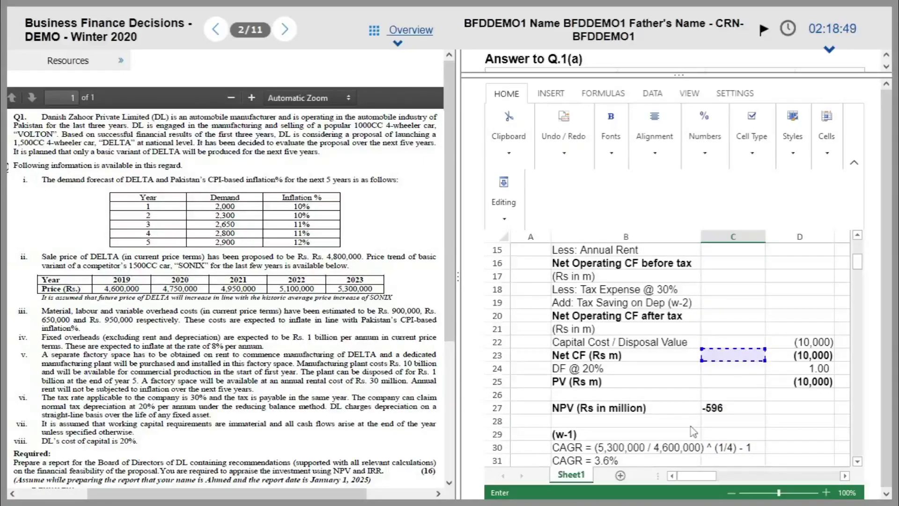
pyautogui.press('Right')
pyautogui.press('Right')
pyautogui.press('Right')
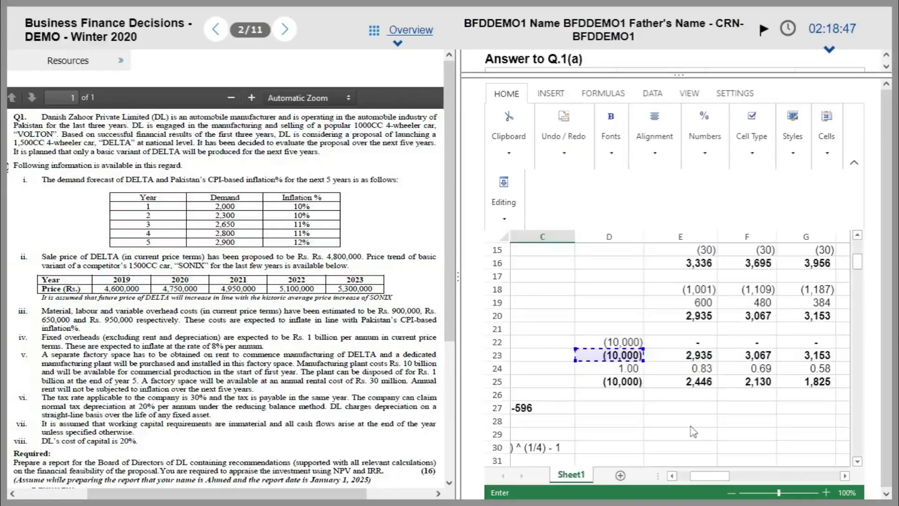
pyautogui.press('Escape')
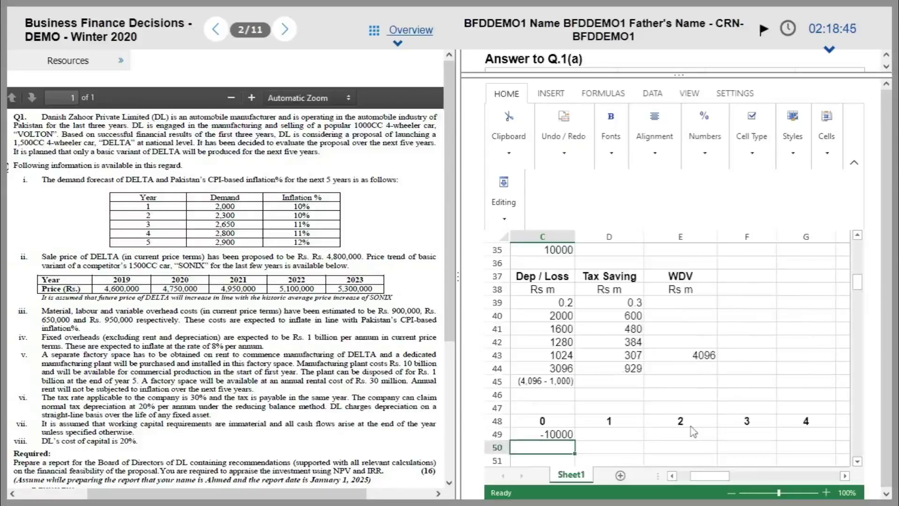
# Copy the linked Net CF formula from C49 across D49:H49 for years 1 to 5.
pyautogui.press('Up')
pyautogui.press('Up')
pyautogui.press('Up')
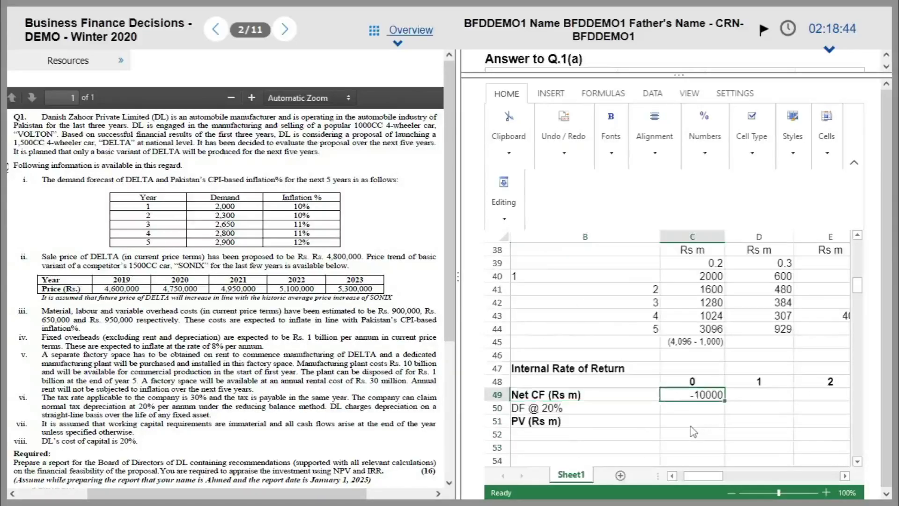
pyautogui.press('Right')
pyautogui.hotkey('shift', 'Right')
pyautogui.hotkey('shift', 'Right')
pyautogui.hotkey('shift', 'Right')
pyautogui.hotkey('shift', 'Right')
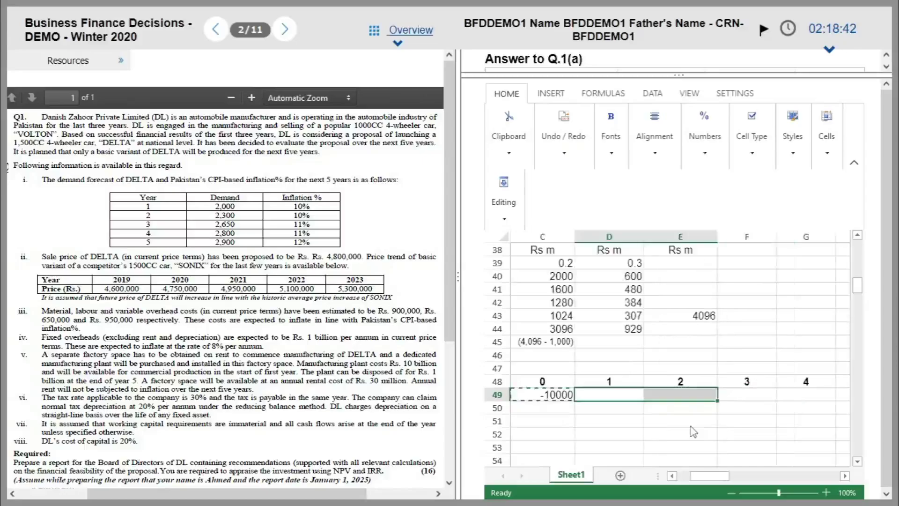
pyautogui.hotkey('ctrl', 'v')
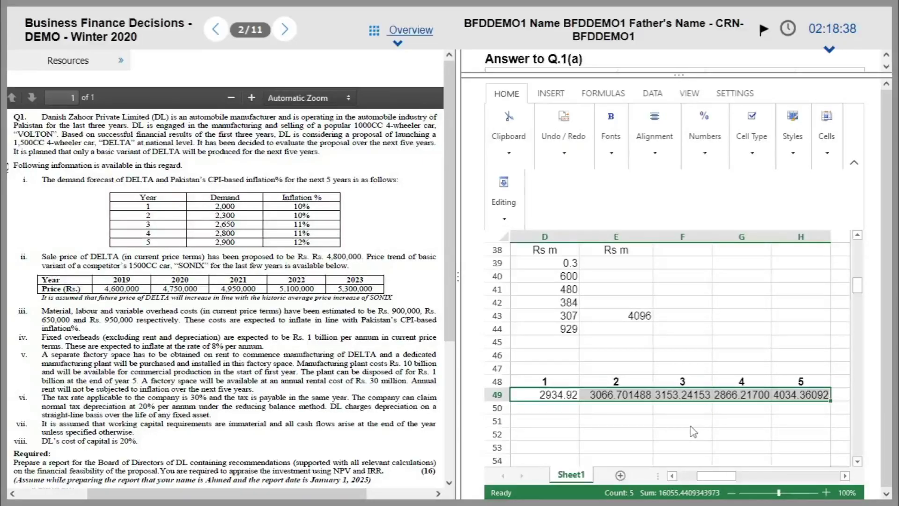
# Copy the linked formulas in C49:H49 into rows 50 and 51 to bring in the discount factors and present values.
pyautogui.press('Home')
pyautogui.press('Right')
pyautogui.press('Right')
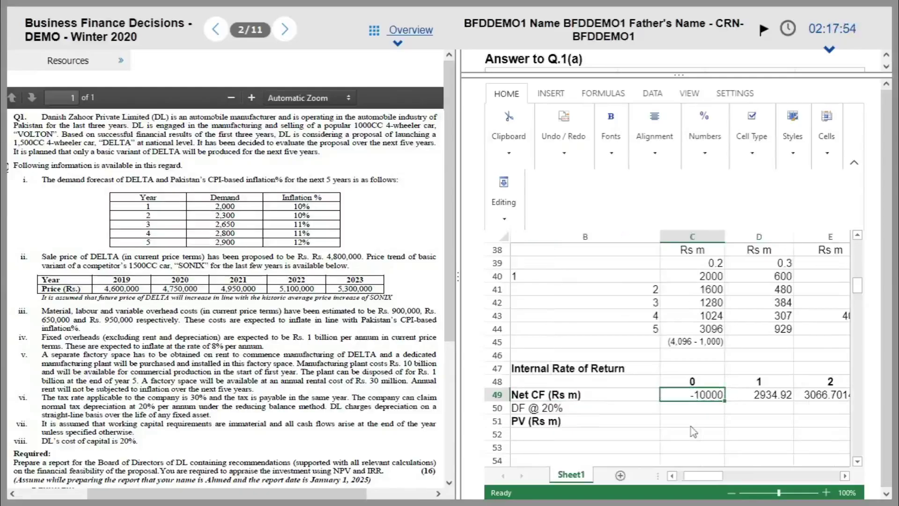
pyautogui.hotkey('shift', 'Right')
pyautogui.hotkey('shift', 'Right')
pyautogui.hotkey('shift', 'Right')
pyautogui.hotkey('shift', 'Right')
pyautogui.hotkey('shift', 'Right')
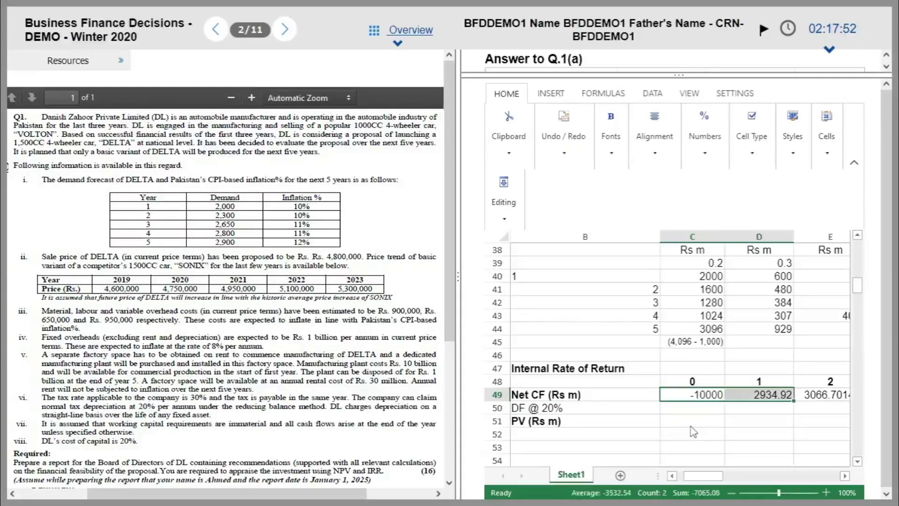
pyautogui.hotkey('ctrl', 'c')
pyautogui.press('Down')
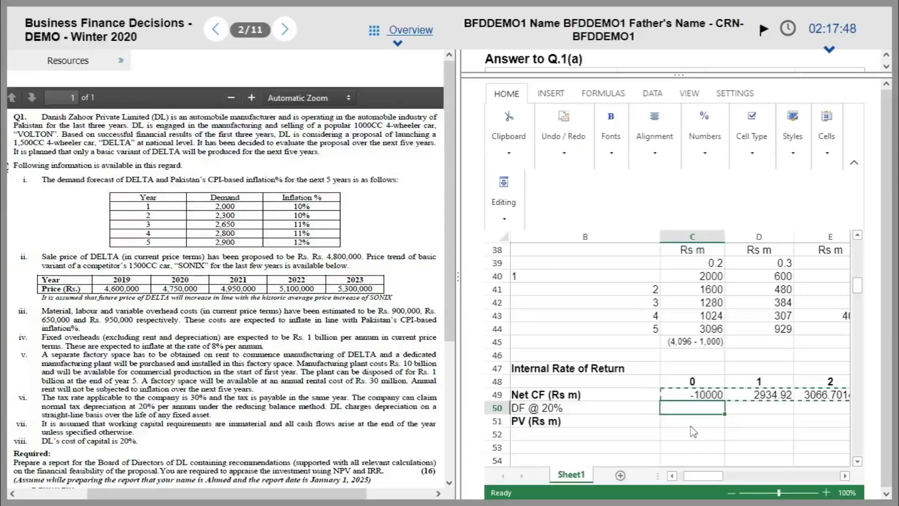
pyautogui.hotkey('ctrl', 'v')
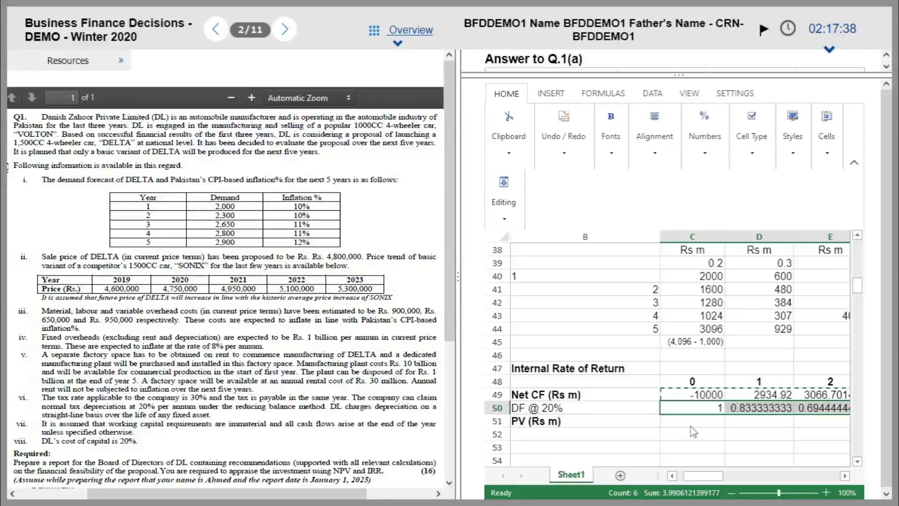
pyautogui.click(690, 424)
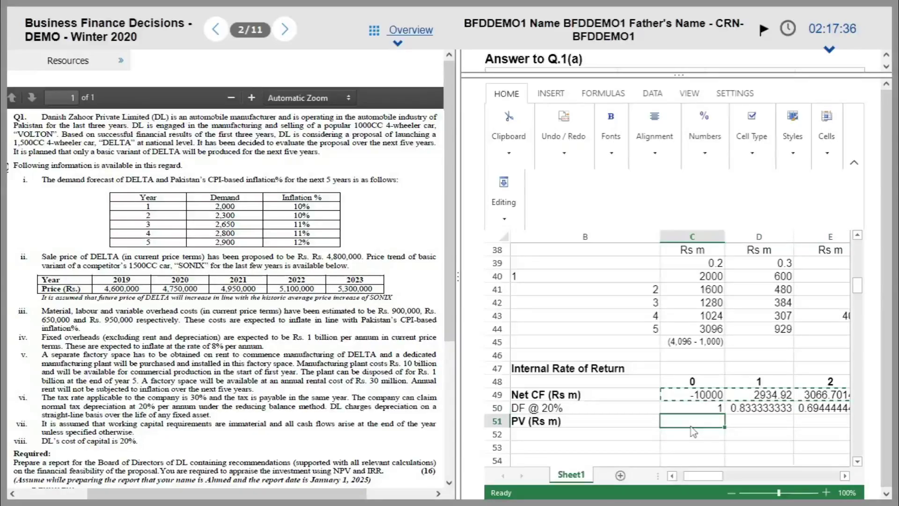
pyautogui.hotkey('ctrl', 'v')
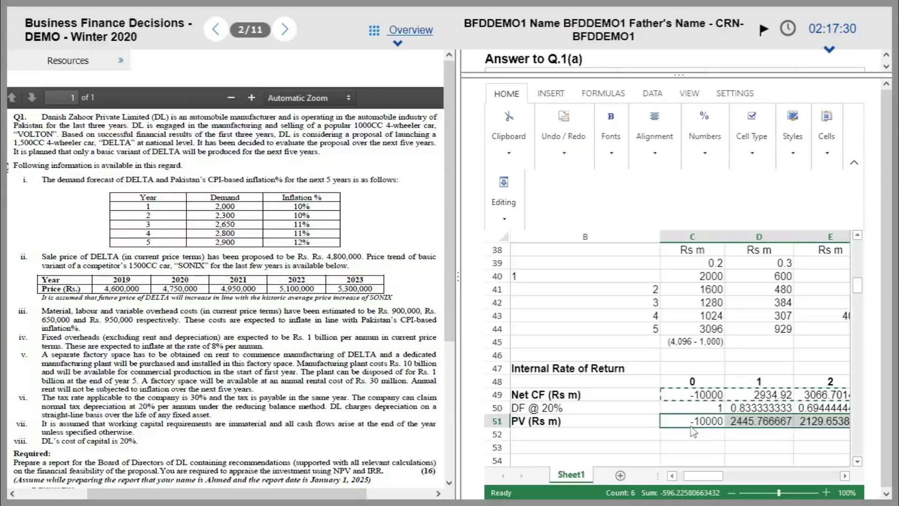
# Format C49:H51 with thousands separators, using one decimal for Net CF and PV and two decimals for the discount factors.
pyautogui.press('Escape')
pyautogui.press('Up')
pyautogui.press('Up')
pyautogui.hotkey('shift', 'Down')
pyautogui.hotkey('shift', 'Down')
pyautogui.hotkey('shift', 'Right')
pyautogui.hotkey('shift', 'Right')
pyautogui.hotkey('shift', 'Right')
pyautogui.hotkey('shift', 'Right')
pyautogui.hotkey('shift', 'Right')
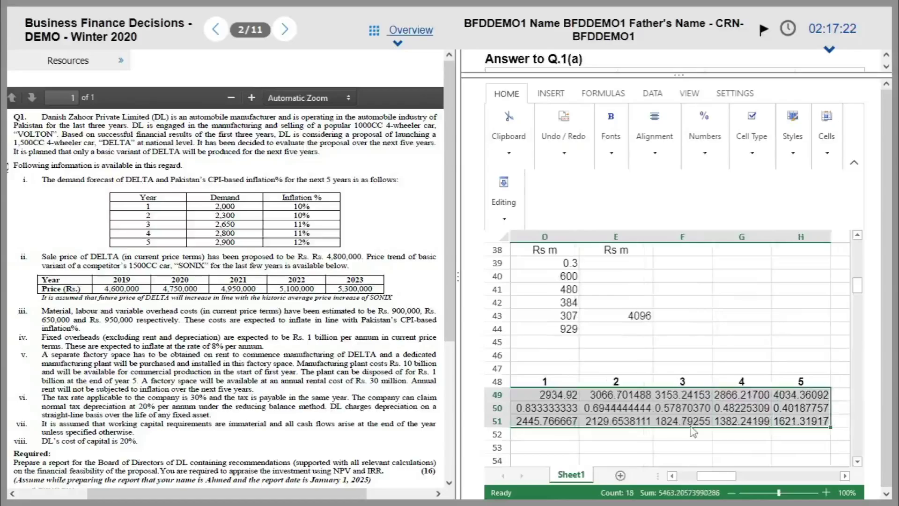
pyautogui.click(702, 156)
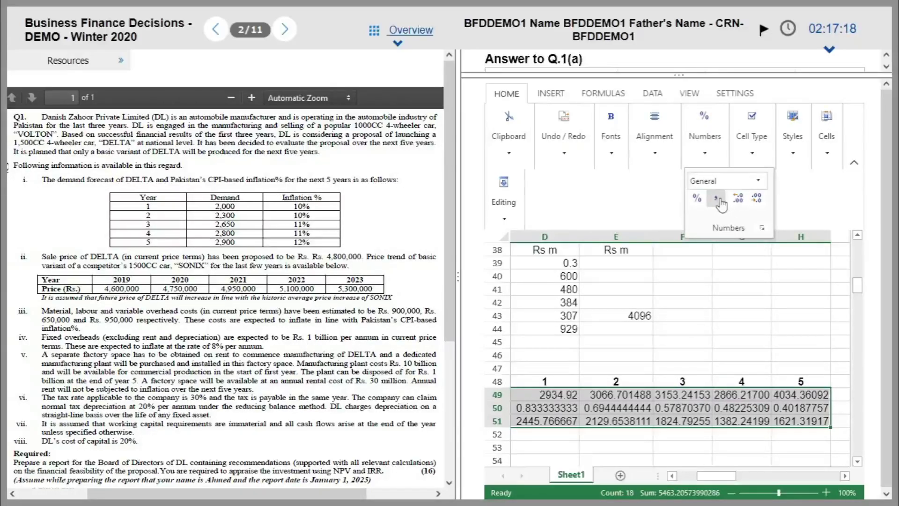
pyautogui.click(715, 198)
pyautogui.click(708, 155)
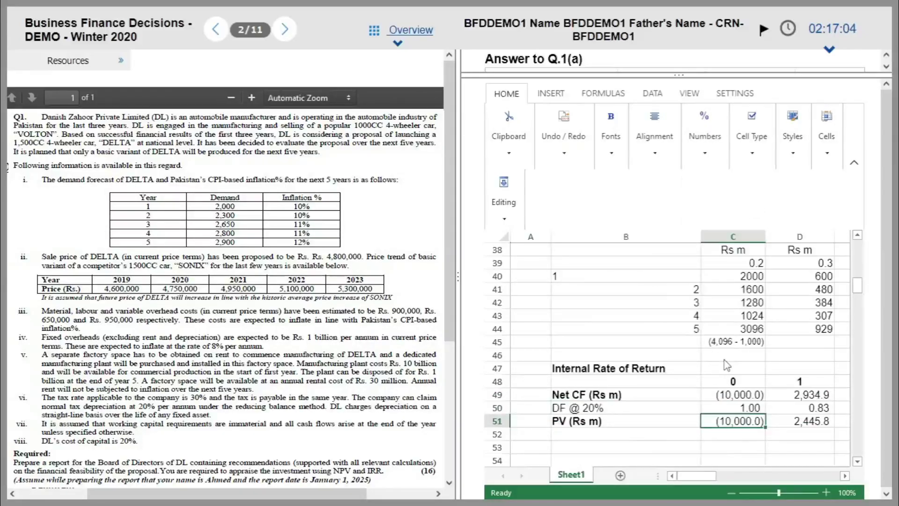
# Enter the note "NPV B = (596m)" in I51, at the end of the PV row.
pyautogui.press('Right')
pyautogui.press('Right')
pyautogui.press('Right')
pyautogui.press('Right')
pyautogui.press('Right')
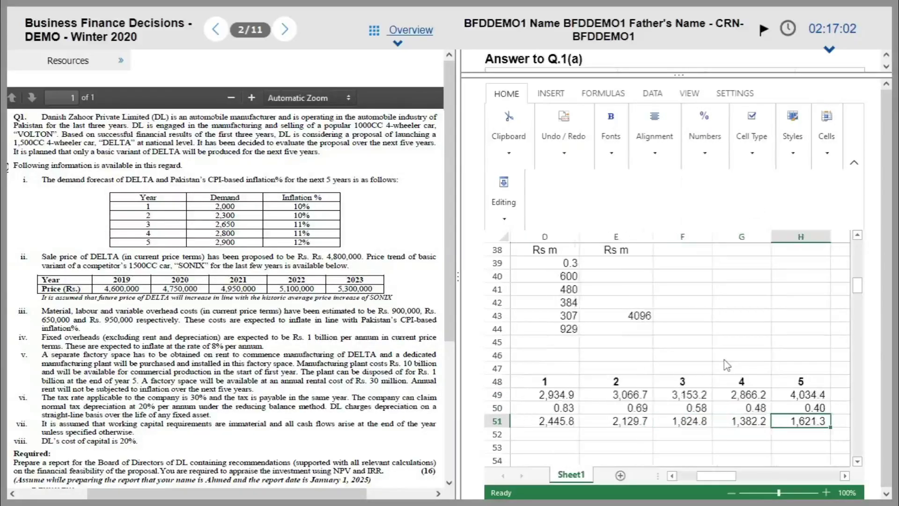
pyautogui.press('Right')
pyautogui.write('NPV =')
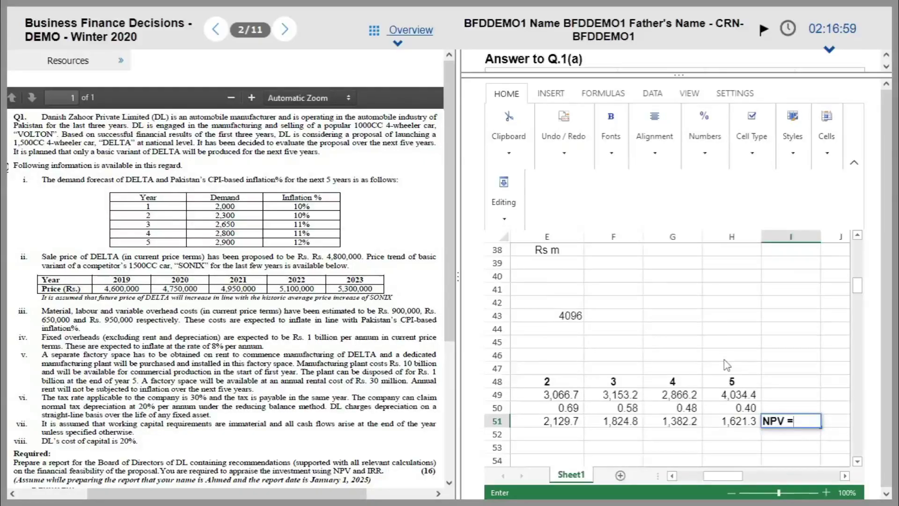
pyautogui.press('BackSpace')
pyautogui.write('B = (596m')
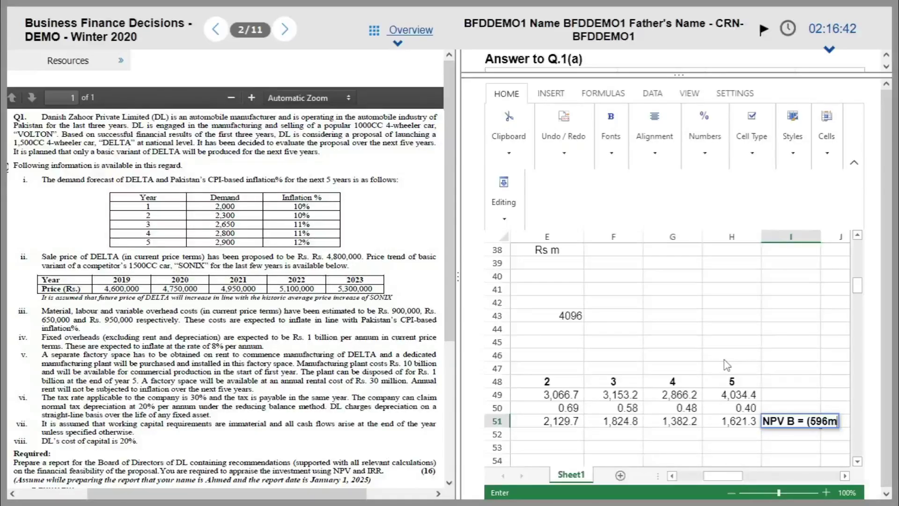
pyautogui.write(')')
pyautogui.press('Return')
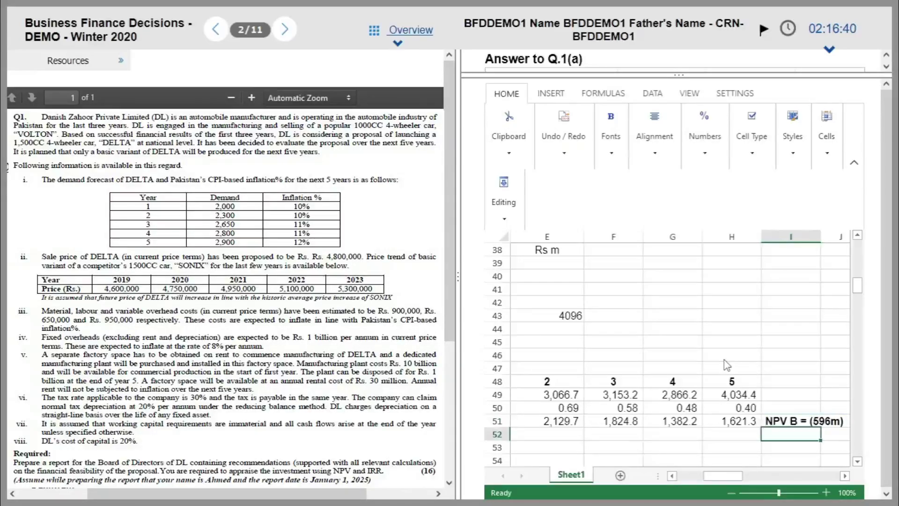
# Insert "Rs." before the amount in I51 so the note reads "NPV B = Rs. (596m)".
pyautogui.press('Up')
pyautogui.doubleClick(790, 421)
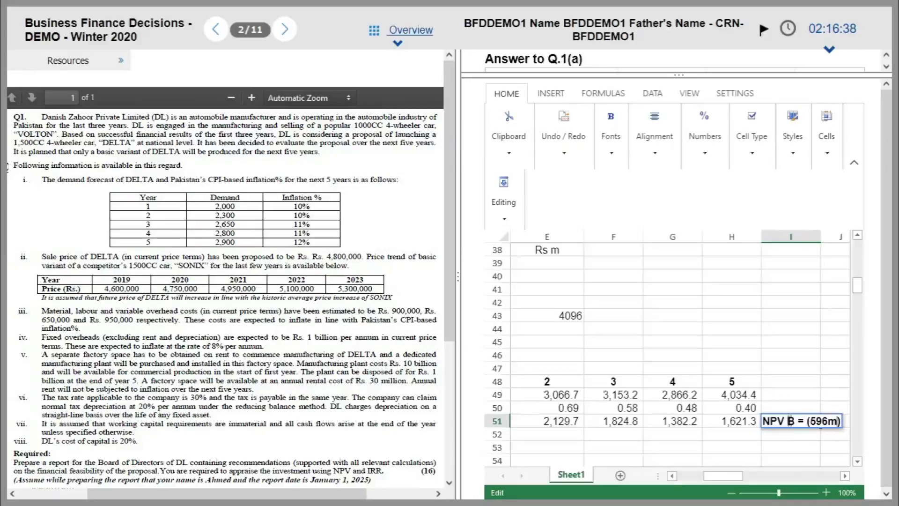
pyautogui.write('Rs.')
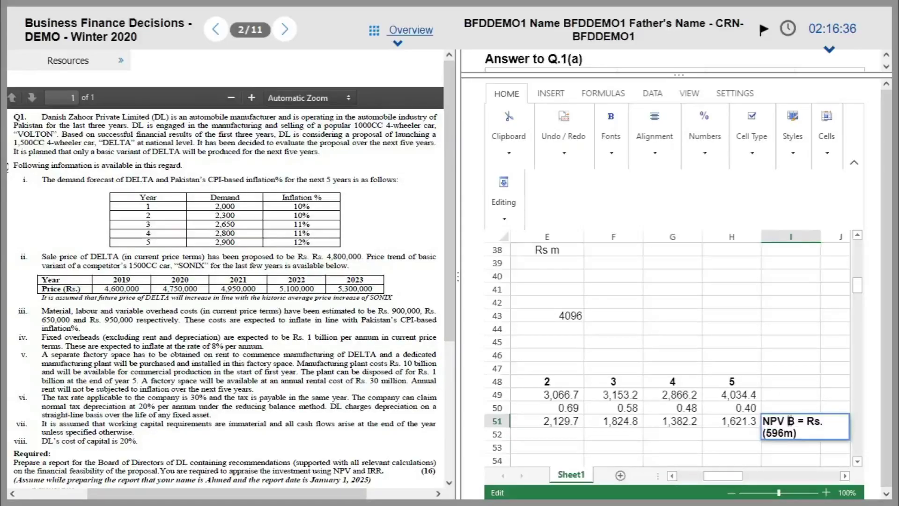
pyautogui.press('Return')
# Append "(B)" to the discount factor label in B50 so it reads "DF @ 20% (B)".
pyautogui.press('Up')
pyautogui.press('Left')
pyautogui.press('Left')
pyautogui.press('Left')
pyautogui.press('Left')
pyautogui.press('Left')
pyautogui.press('Left')
pyautogui.press('Left')
pyautogui.press('Left')
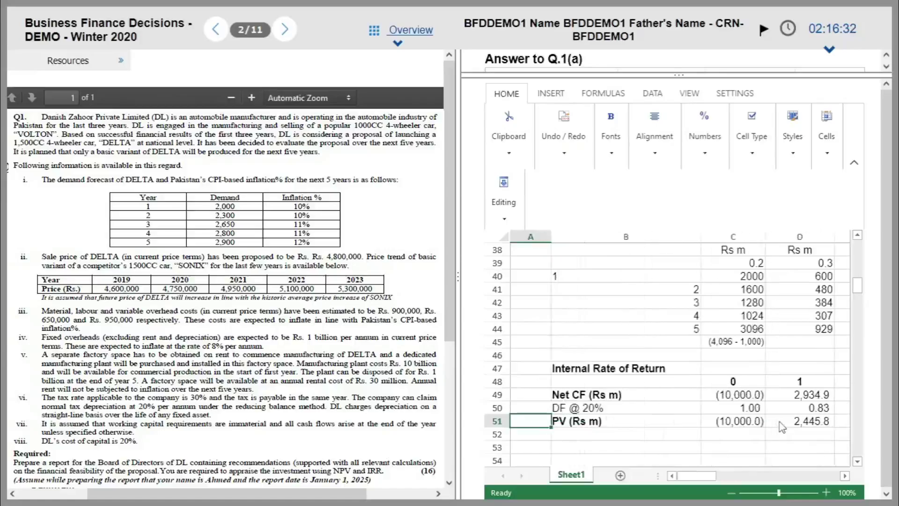
pyautogui.press('Right')
pyautogui.press('Up')
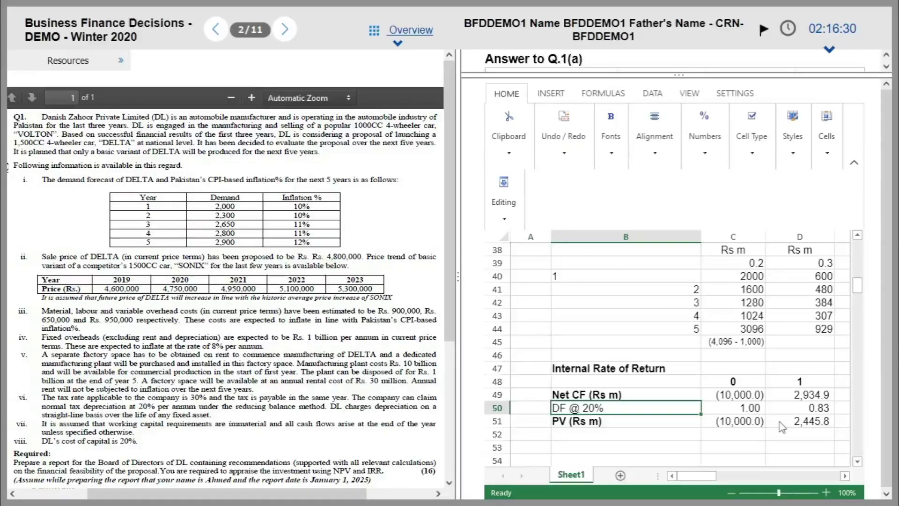
pyautogui.doubleClick(649, 408)
pyautogui.write('(B)')
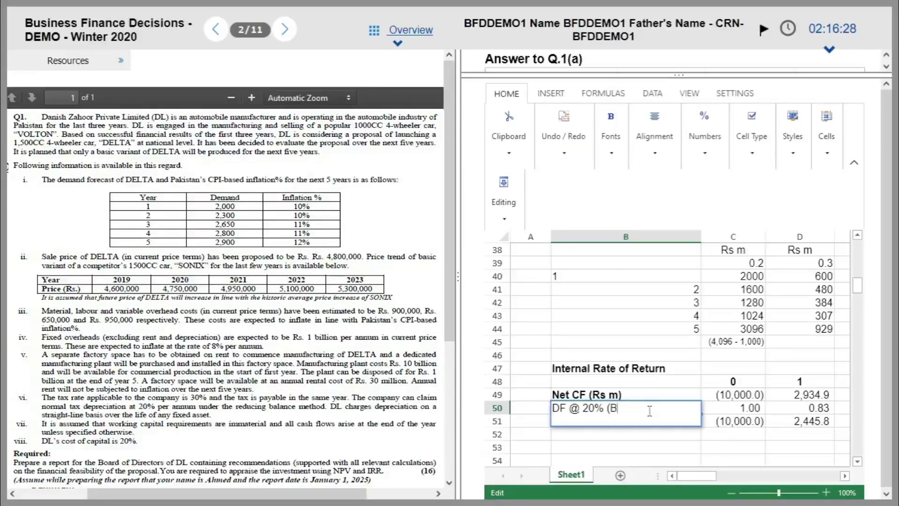
pyautogui.press('Return')
pyautogui.press('Up')
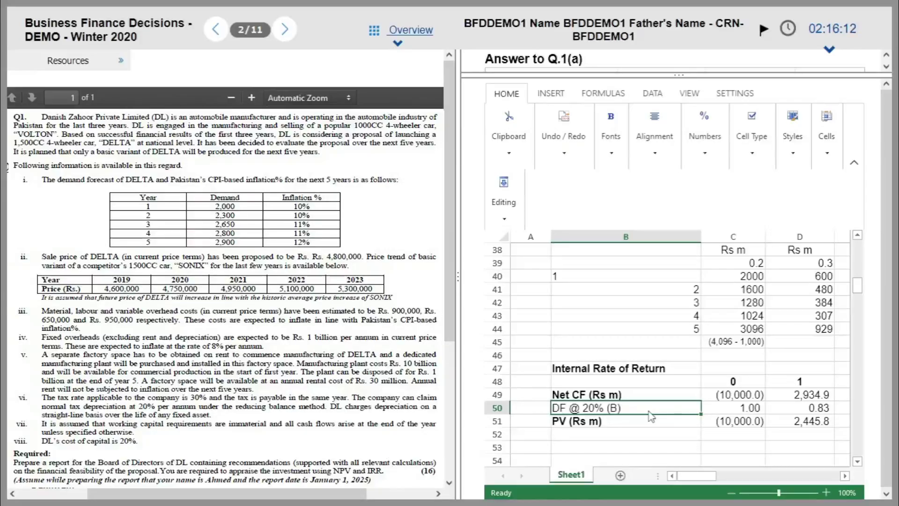
# Copy the label in B50 to B52 and change its rate so it reads "DF @ 10% (B)".
pyautogui.hotkey('ctrl', 'c')
pyautogui.press('Down')
pyautogui.press('Down')
pyautogui.hotkey('ctrl', 'v')
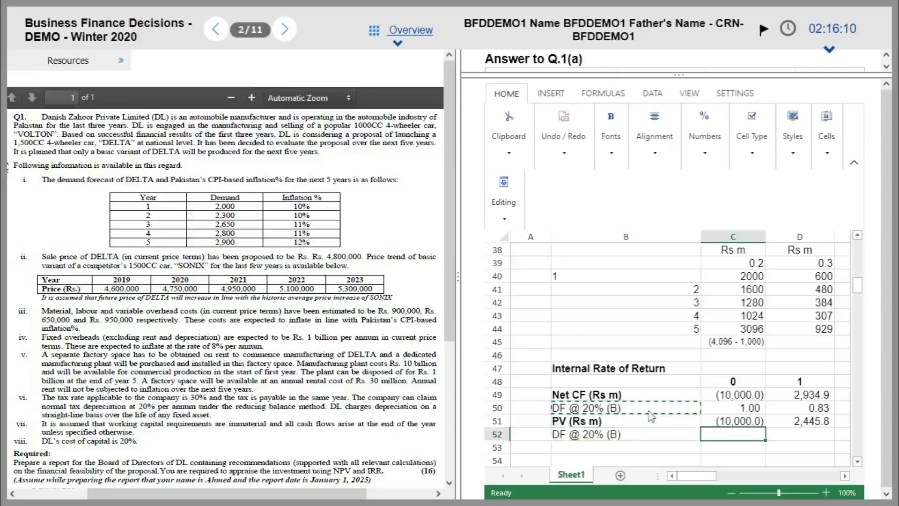
pyautogui.doubleClick(602, 438)
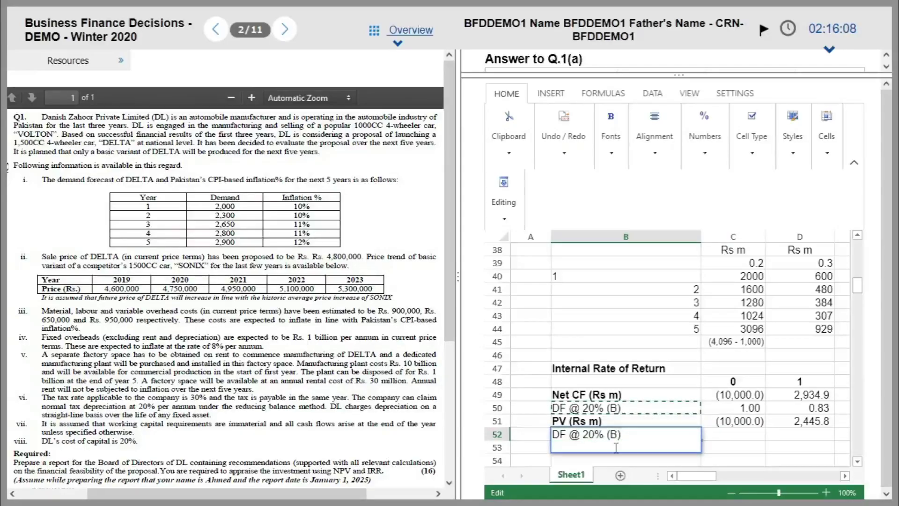
pyautogui.press('Left')
pyautogui.press('Left')
pyautogui.press('Left')
pyautogui.press('Left')
pyautogui.press('Left')
pyautogui.press('BackSpace')
pyautogui.write('1')
pyautogui.press('Return')
# Calculate the year 0 discount factor at 10% in C52 with the formula =1/(1.1^C48).
pyautogui.press('Right')
pyautogui.press('Right')
pyautogui.press('Left')
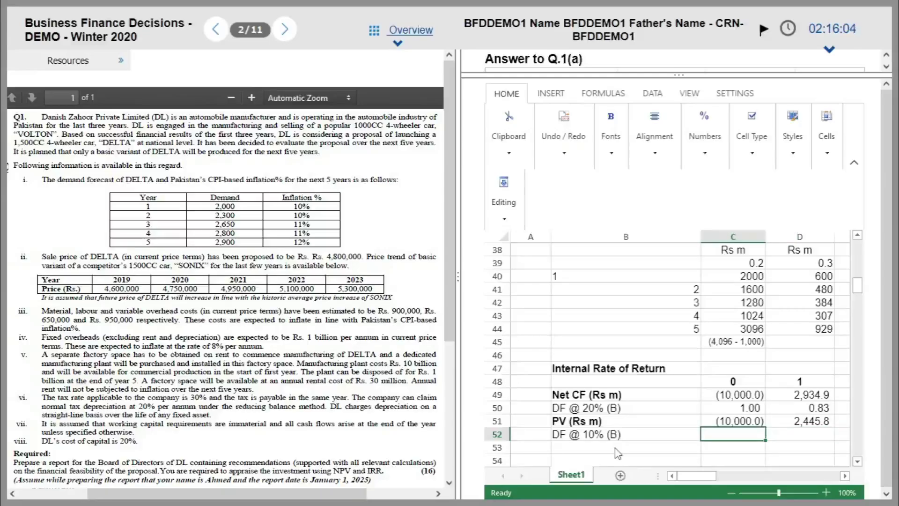
pyautogui.write('=')
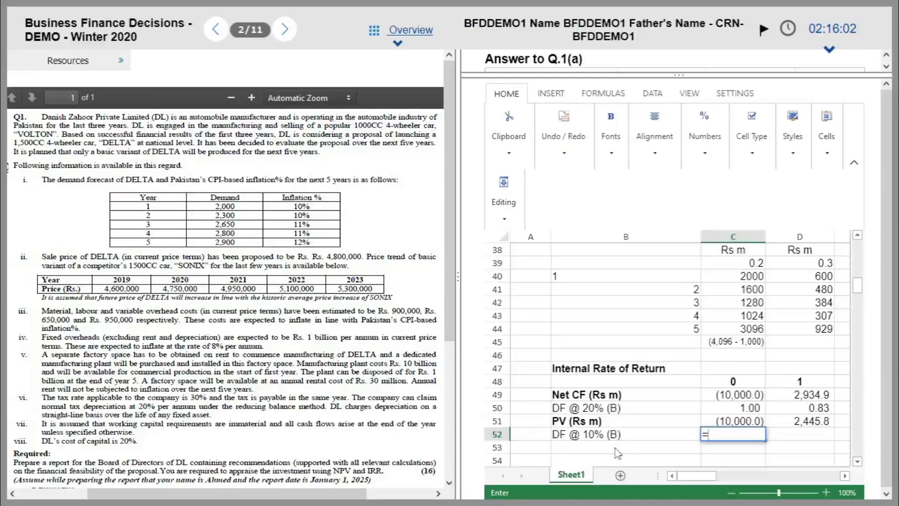
pyautogui.write('1/(1.1^')
pyautogui.click(725, 383)
pyautogui.write(')')
pyautogui.press('Return')
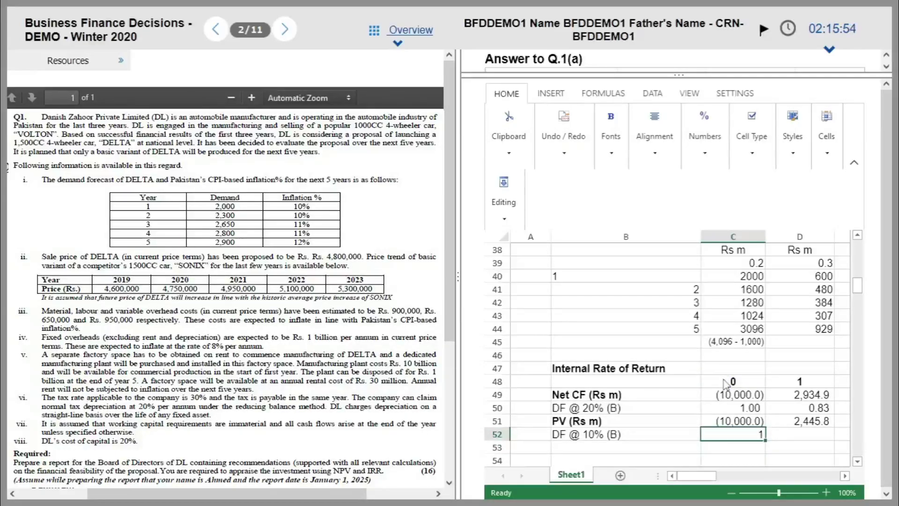
# Fill the 10% discount factor formula from C52 across D52:H52 for years 1 to 5.
pyautogui.hotkey('shift', 'Right')
pyautogui.hotkey('shift', 'Right')
pyautogui.hotkey('shift', 'Right')
pyautogui.hotkey('shift', 'Right')
pyautogui.hotkey('shift', 'Right')
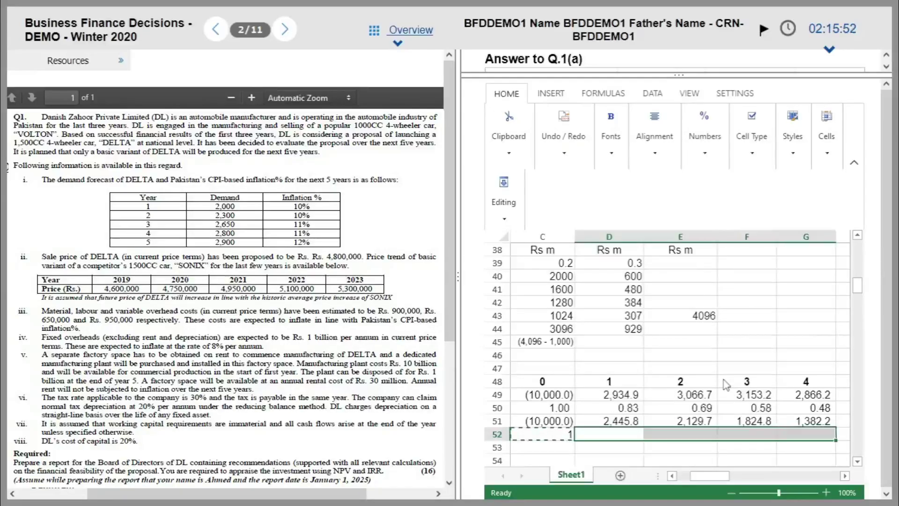
pyautogui.hotkey('ctrl', 'r')
pyautogui.hotkey('shift', 'Left')
pyautogui.hotkey('shift', 'Left')
pyautogui.hotkey('shift', 'Left')
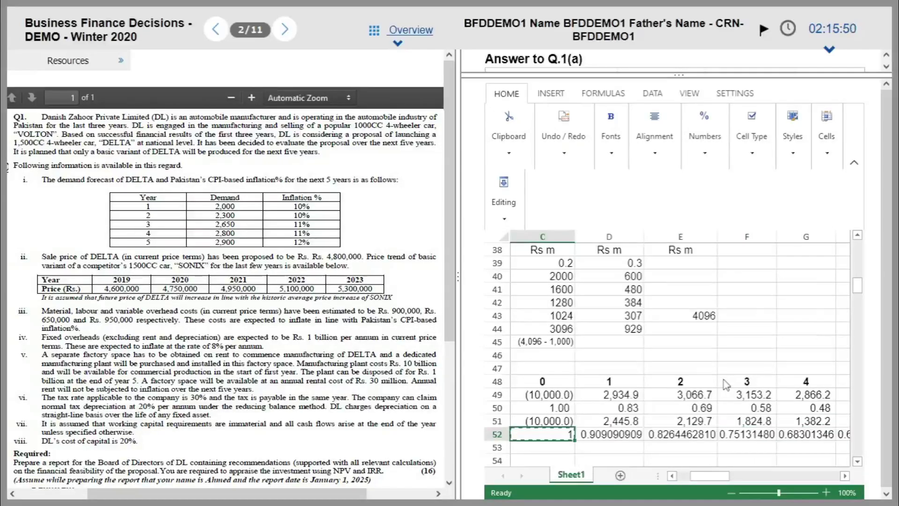
# Apply comma style with two decimals to the 10% discount factors in C52:H52.
pyautogui.hotkey('shift', 'Right')
pyautogui.hotkey('shift', 'Right')
pyautogui.hotkey('shift', 'Right')
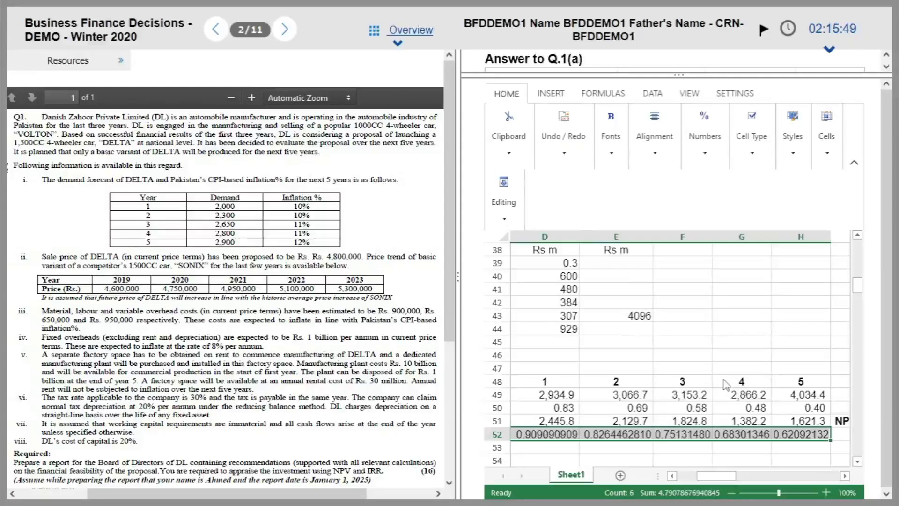
pyautogui.click(704, 121)
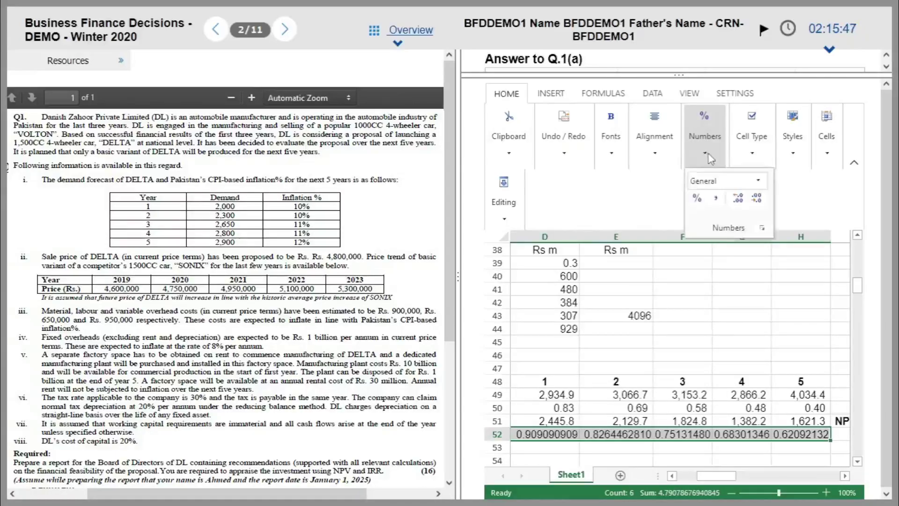
pyautogui.click(720, 202)
# Copy the "PV (Rs m)" label from B51 to B53 below the 10% discount factor row.
pyautogui.press('Left')
pyautogui.press('Right')
pyautogui.press('Up')
pyautogui.hotkey('ctrl', 'c')
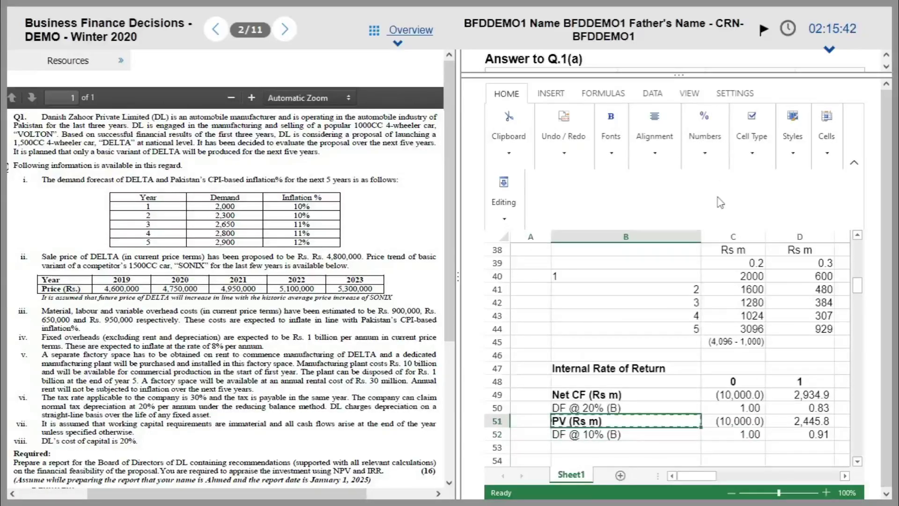
pyautogui.press('Down')
pyautogui.press('Down')
pyautogui.hotkey('ctrl', 'v')
# Calculate the year 0 present value at 10% in C53 with the formula =C49*C52.
pyautogui.press('Right')
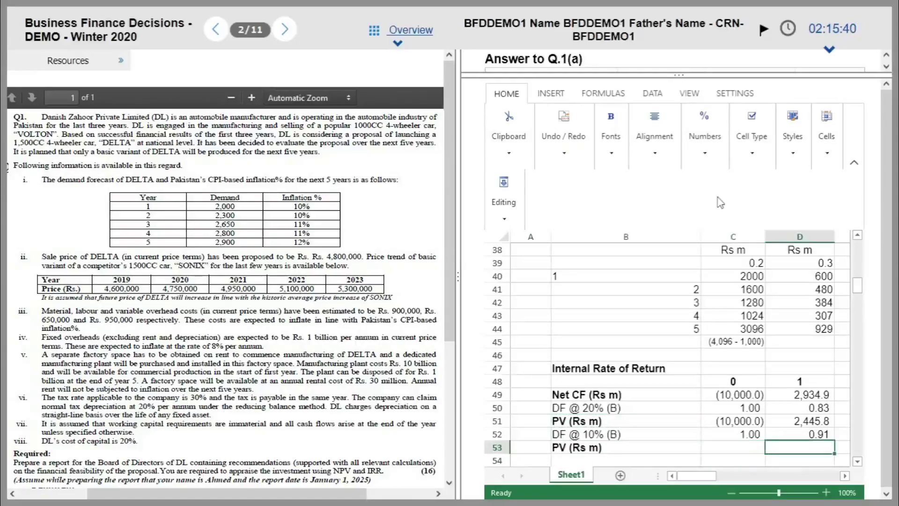
pyautogui.write('=')
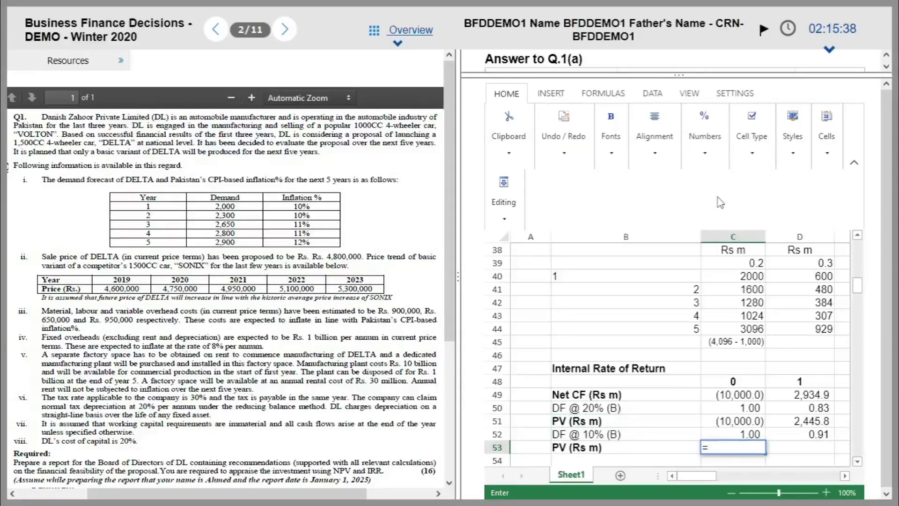
pyautogui.press('Up')
pyautogui.press('Up')
pyautogui.press('Up')
pyautogui.press('Up')
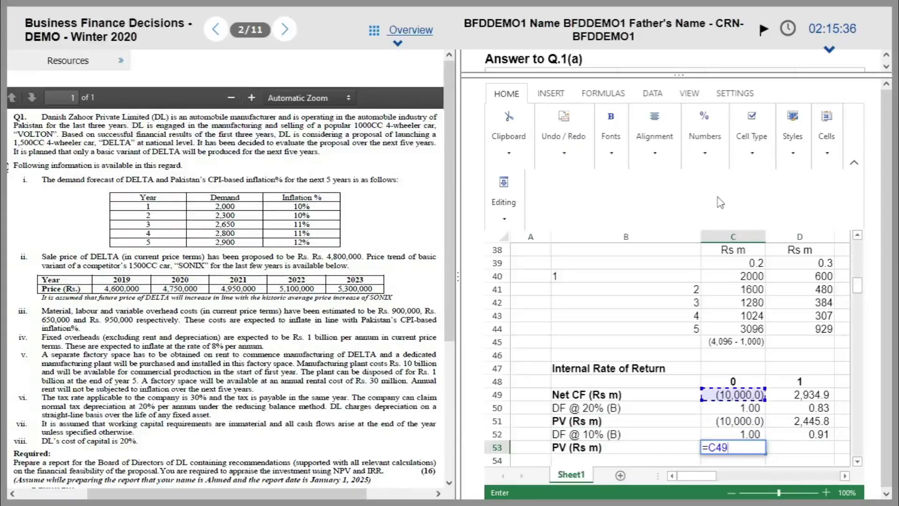
pyautogui.press('Down')
pyautogui.press('Down')
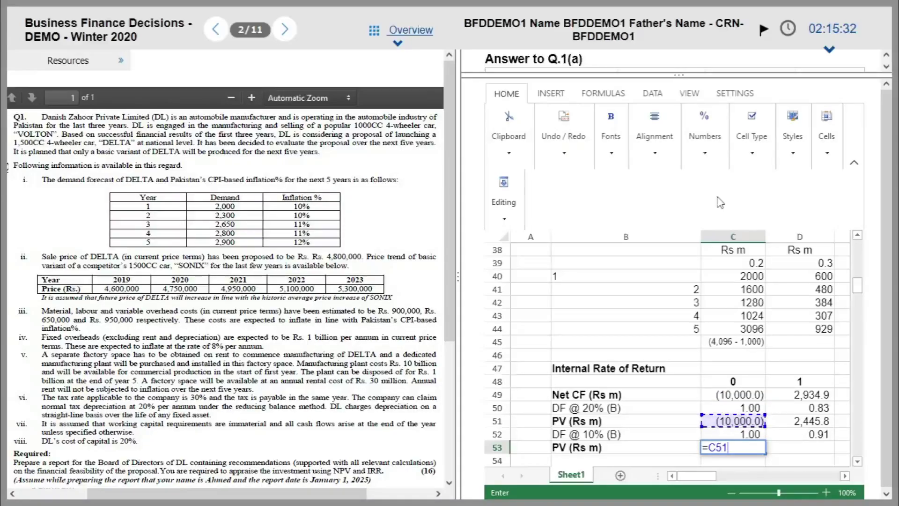
pyautogui.press('Up')
pyautogui.press('Up')
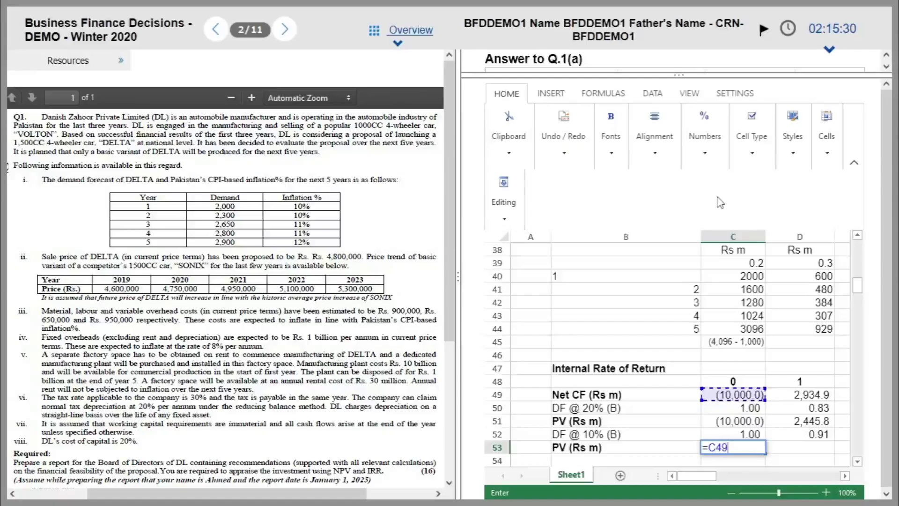
pyautogui.write('*')
pyautogui.press('Up')
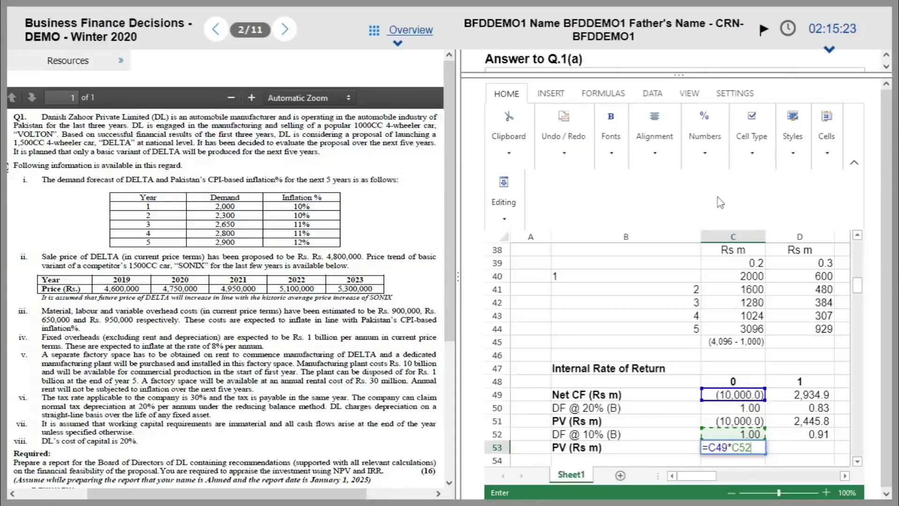
pyautogui.press('Return')
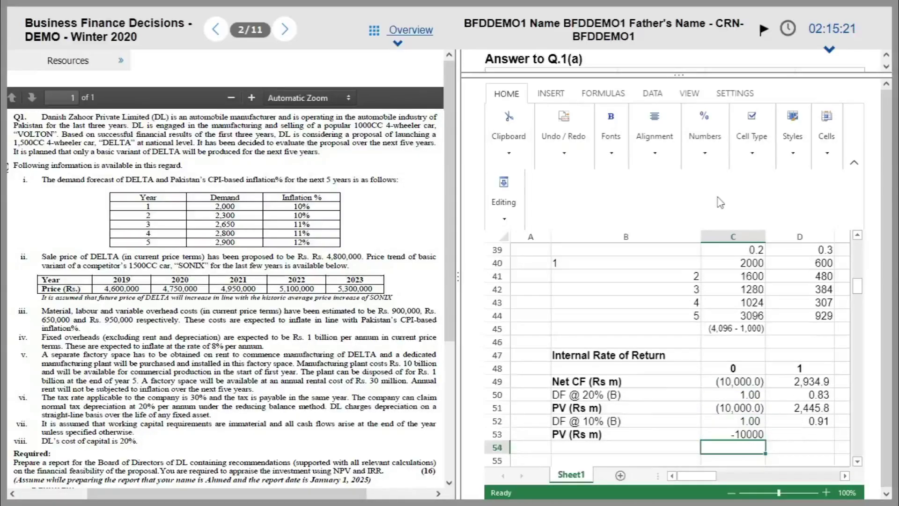
# Copy the present value formula from C53 across D53:H53 for years 1 to 5.
pyautogui.press('Up')
pyautogui.hotkey('ctrl', 'c')
pyautogui.press('Right')
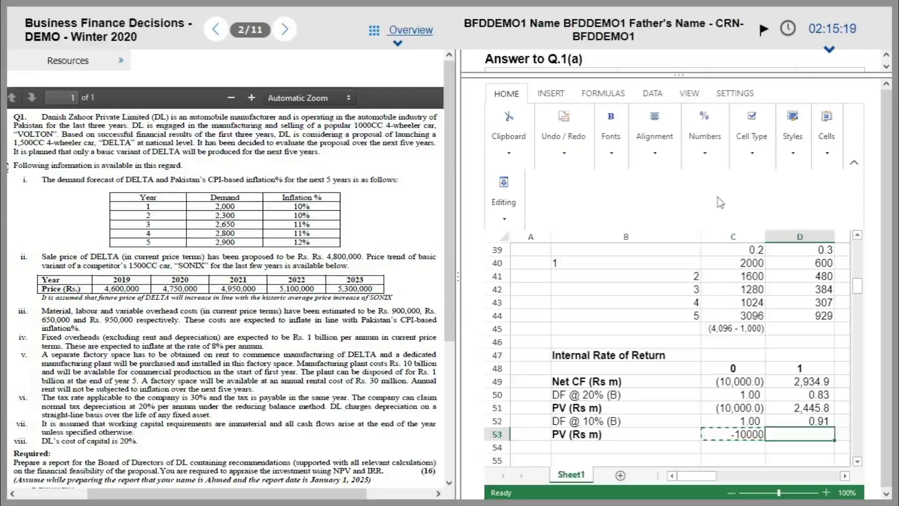
pyautogui.hotkey('shift', 'Right')
pyautogui.hotkey('shift', 'Right')
pyautogui.hotkey('shift', 'Right')
pyautogui.hotkey('shift', 'Right')
pyautogui.hotkey('ctrl', 'v')
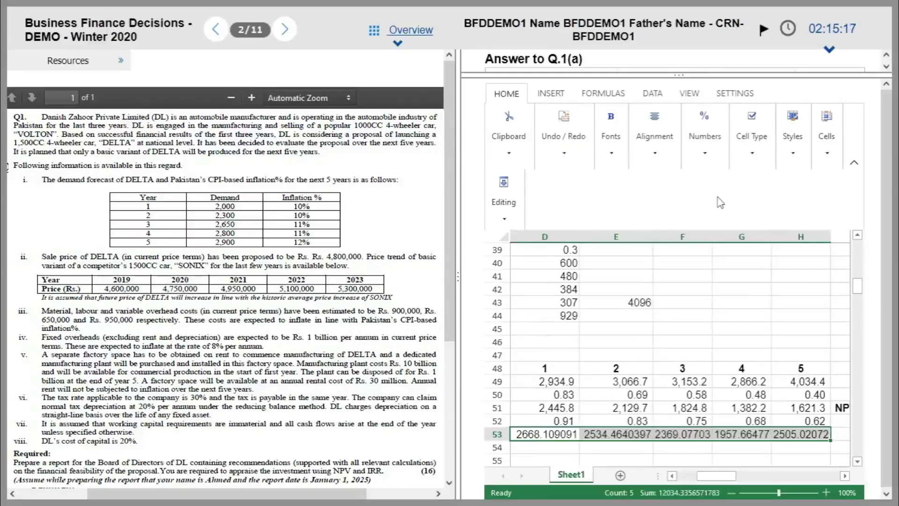
# Make the present values in C53:H53 bold and format them as Accounting with no decimal places.
pyautogui.hotkey('shift', 'Left')
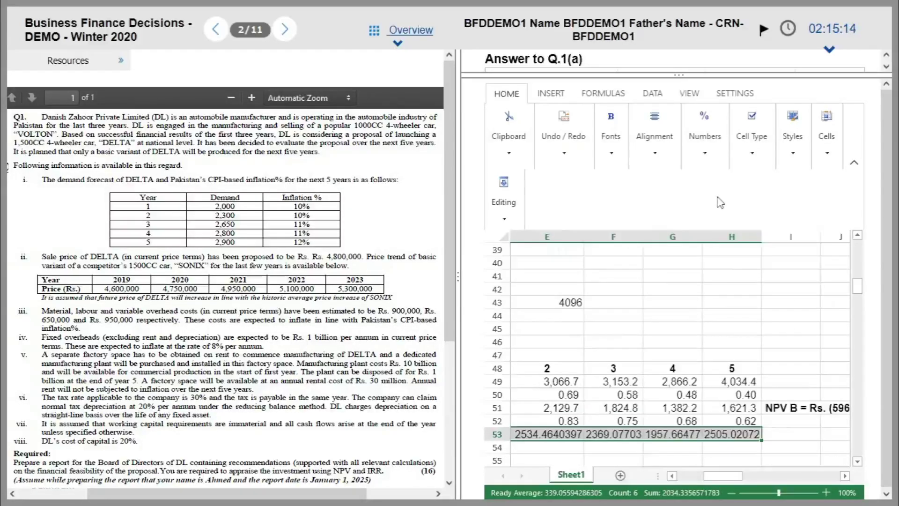
pyautogui.hotkey('ctrl', 'b')
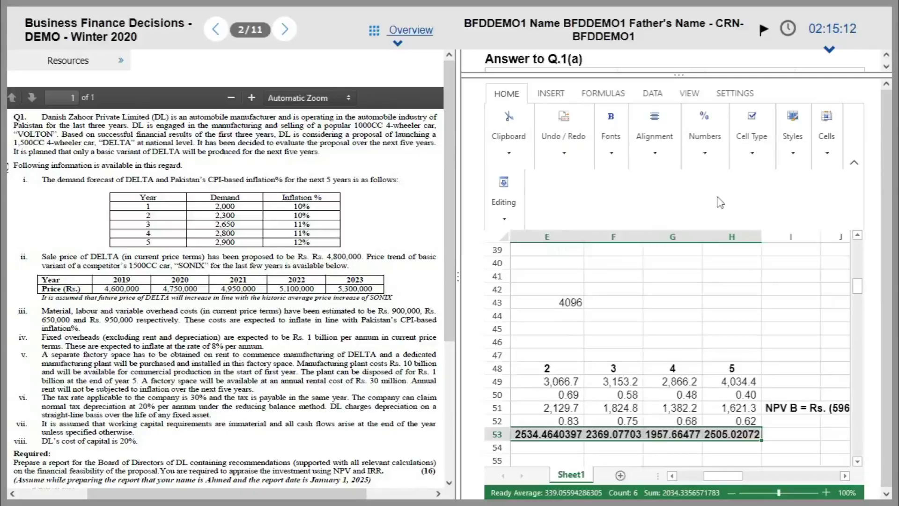
pyautogui.click(704, 150)
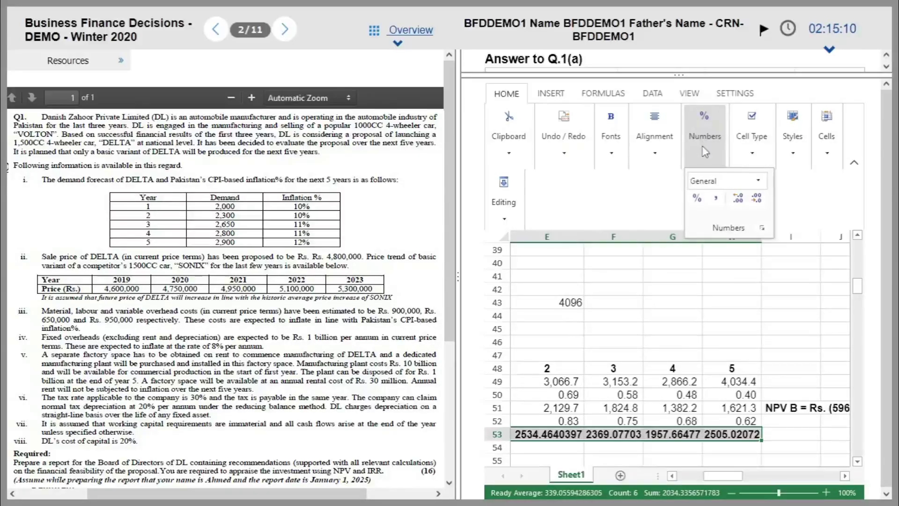
pyautogui.click(723, 180)
pyautogui.click(711, 225)
pyautogui.click(705, 141)
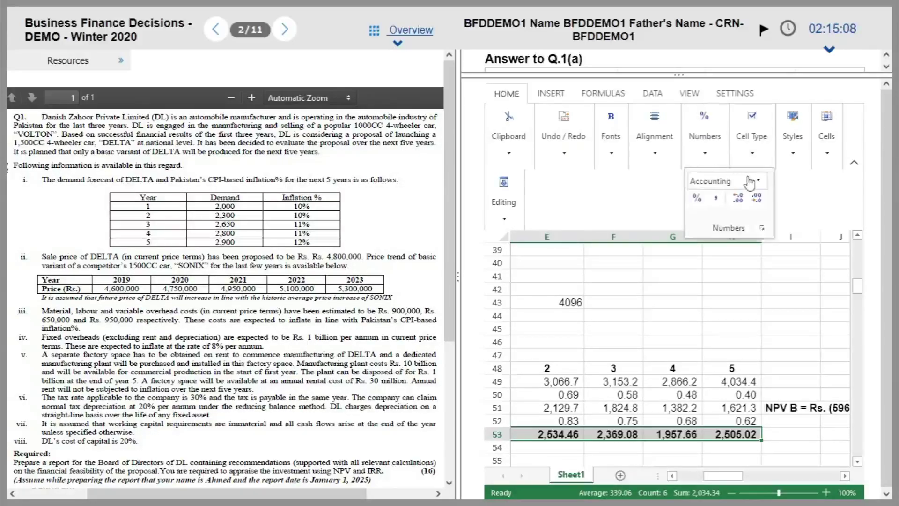
pyautogui.click(757, 201)
pyautogui.click(717, 158)
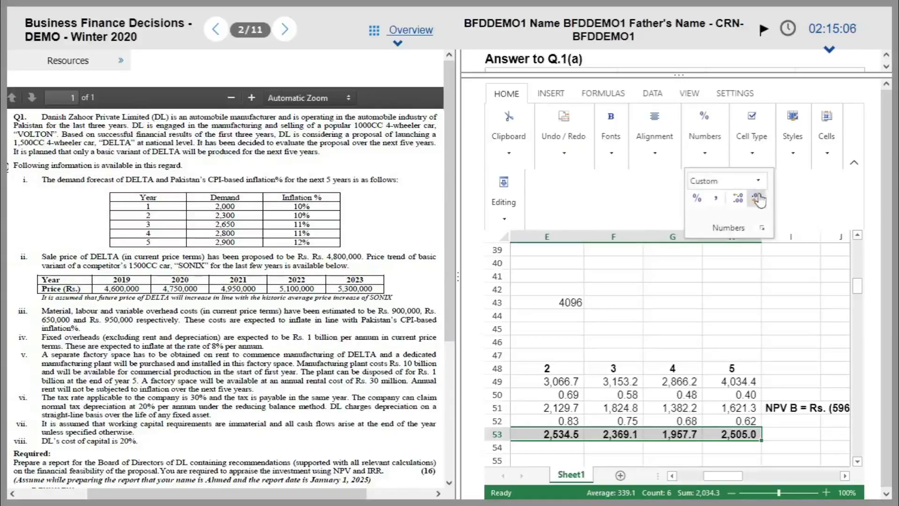
pyautogui.click(758, 199)
# Total the 10% present values in C53:H53 with a temporary SUM formula in I54, and clear that cell after reading it.
pyautogui.press('Left')
pyautogui.press('Right')
pyautogui.press('Right')
pyautogui.press('Right')
pyautogui.press('Right')
pyautogui.press('Right')
pyautogui.press('Right')
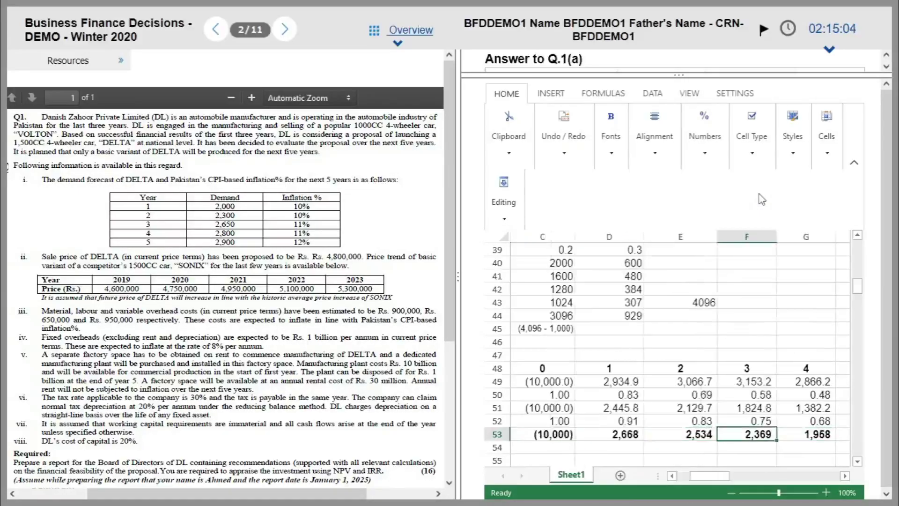
pyautogui.press('Right')
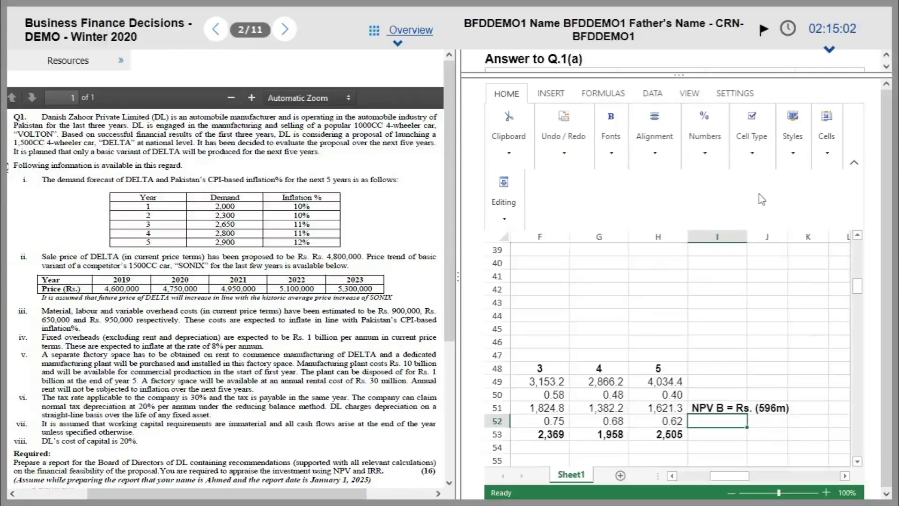
pyautogui.press('Down')
pyautogui.write('=SUM(')
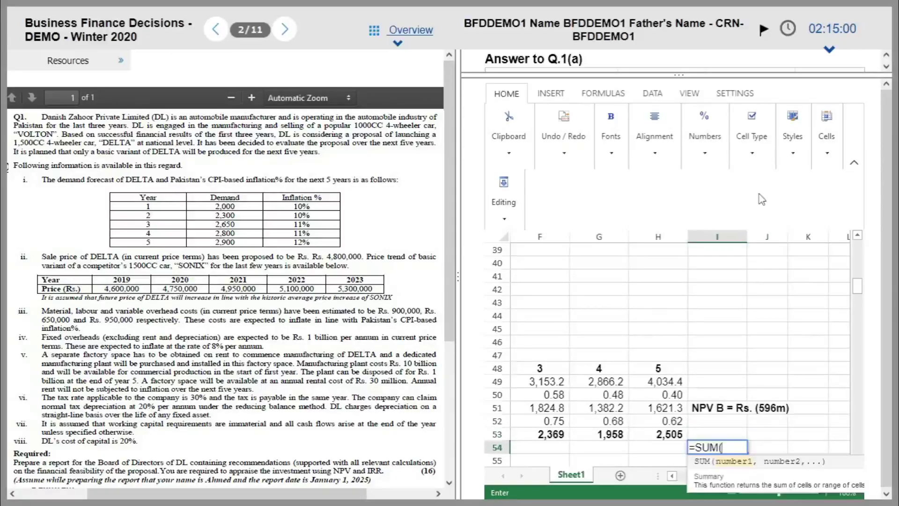
pyautogui.press('Up')
pyautogui.press('Left')
pyautogui.hotkey('shift', 'Left')
pyautogui.hotkey('shift', 'Left')
pyautogui.hotkey('shift', 'Left')
pyautogui.hotkey('shift', 'Left')
pyautogui.hotkey('shift', 'Left')
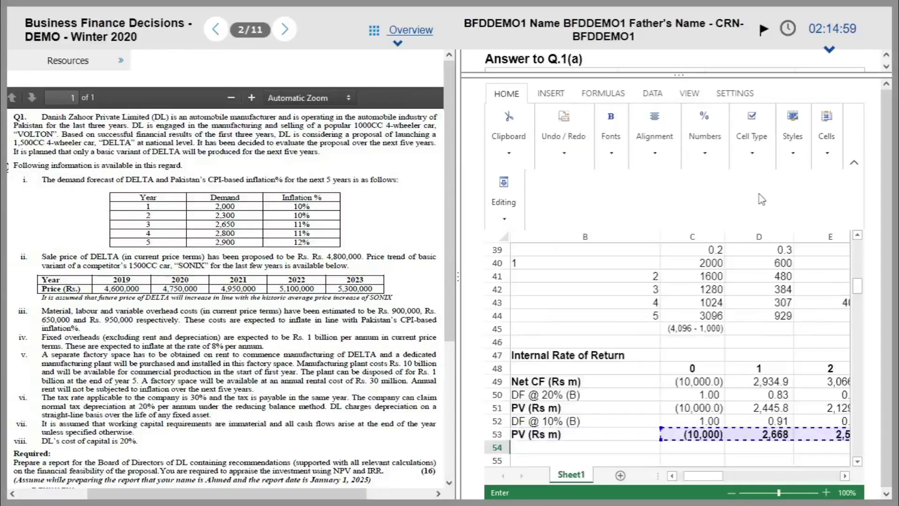
pyautogui.press('Return')
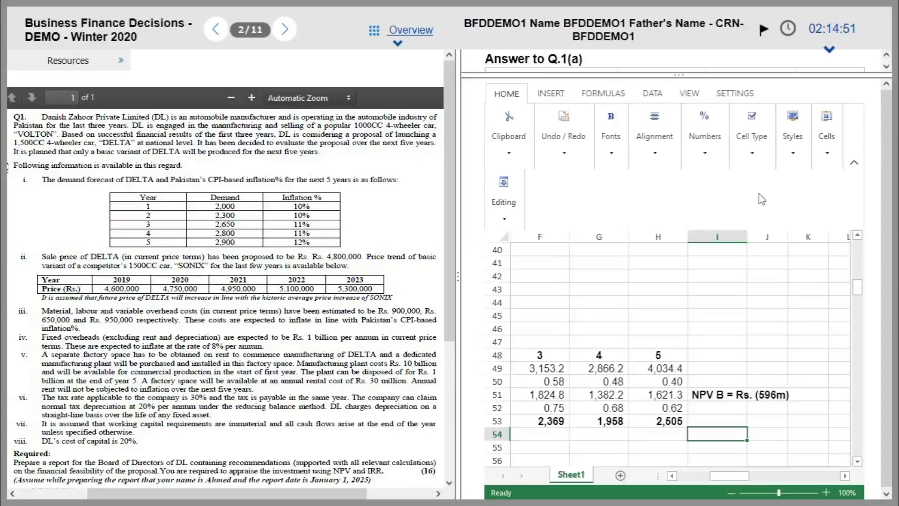
pyautogui.press('Delete')
# Copy the NPV B label from I51 to I53 beside the 10% present values.
pyautogui.press('Up')
pyautogui.press('Up')
pyautogui.press('Up')
pyautogui.hotkey('ctrl', 'c')
pyautogui.press('Down')
pyautogui.press('Down')
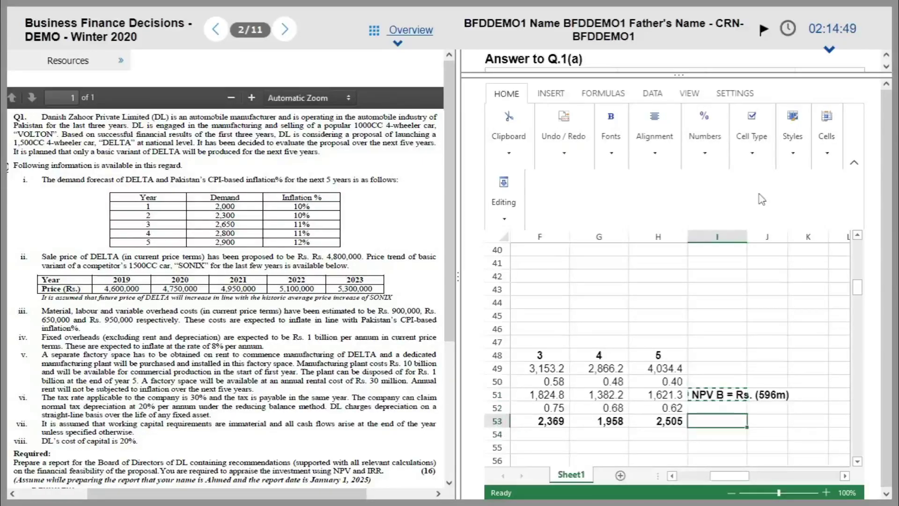
pyautogui.hotkey('ctrl', 'v')
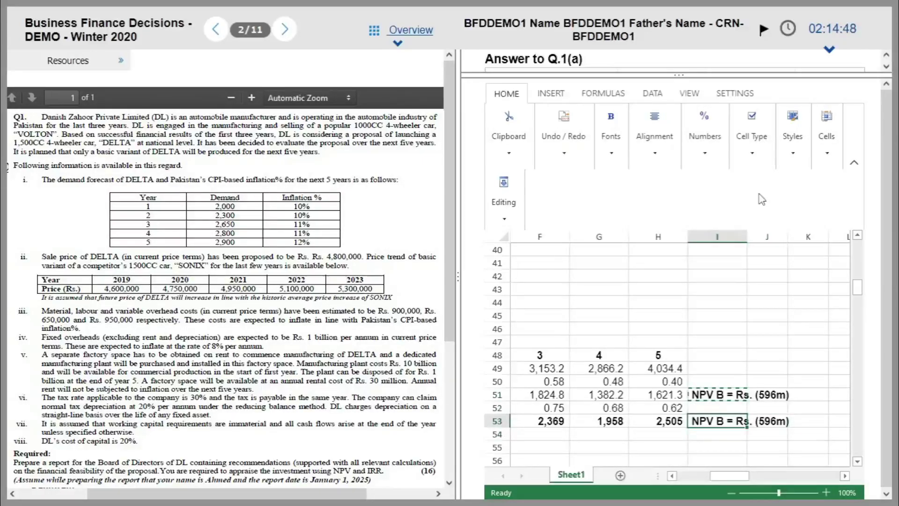
# Replace the bracketed amount in the I53 label with 2,034m, without brackets.
pyautogui.doubleClick(726, 423)
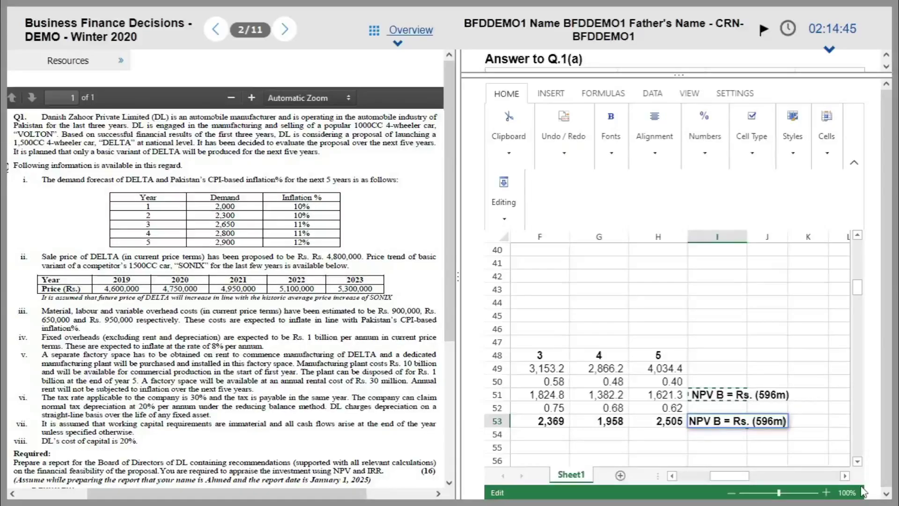
pyautogui.press('BackSpace')
pyautogui.press('Left')
pyautogui.press('Left')
pyautogui.hotkey('shift', 'Left')
pyautogui.hotkey('shift', 'Left')
pyautogui.hotkey('shift', 'Left')
pyautogui.press('BackSpace')
pyautogui.write('2,0')
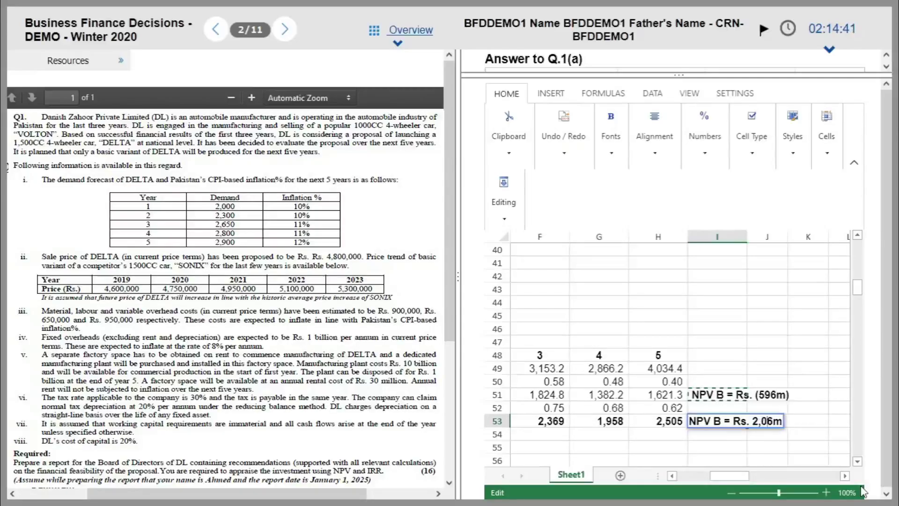
pyautogui.write('34')
pyautogui.press('Delete')
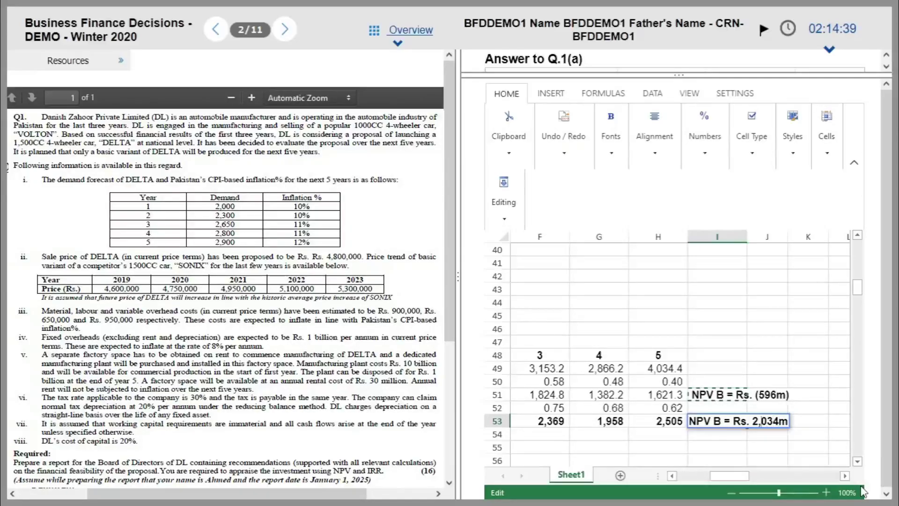
# Change the letter in the I53 label so it reads "NPV A = Rs. 2,034m".
pyautogui.press('Left')
pyautogui.press('Left')
pyautogui.press('Left')
pyautogui.press('Left')
pyautogui.press('Left')
pyautogui.press('BackSpace')
pyautogui.write('A')
pyautogui.press('Return')
# Change the discount factor label in B52 so it reads "DF @ 10% (A)".
pyautogui.press('Up')
pyautogui.press('Left')
pyautogui.press('Up')
pyautogui.press('Left')
pyautogui.press('Left')
pyautogui.press('Left')
pyautogui.press('Left')
pyautogui.press('Left')
pyautogui.press('Left')
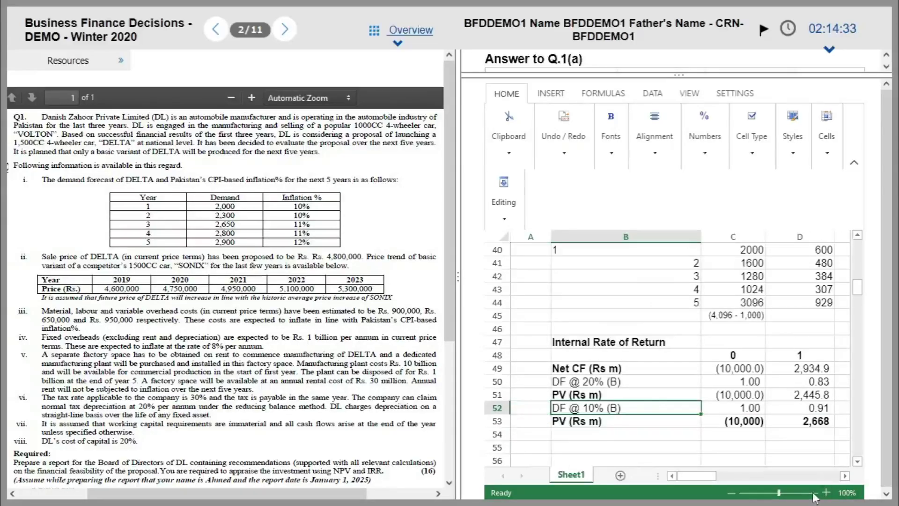
pyautogui.doubleClick(621, 415)
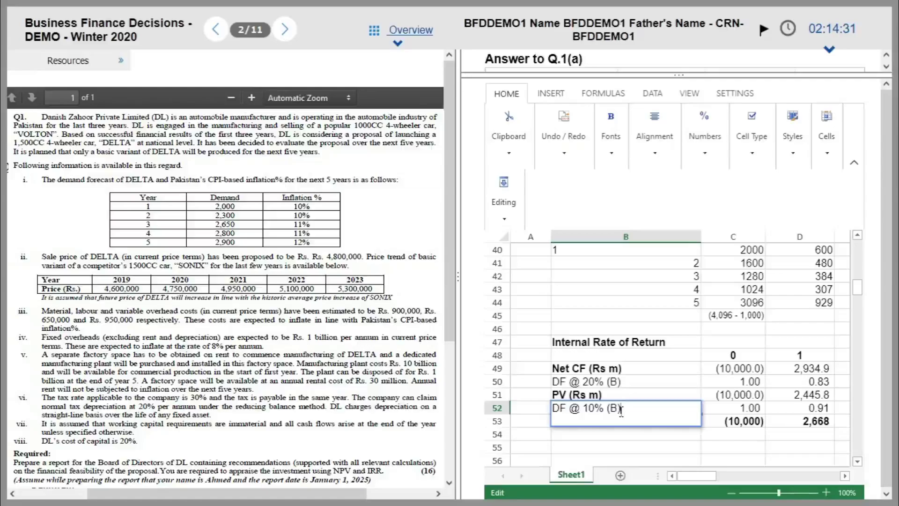
pyautogui.press('Left')
pyautogui.press('BackSpace')
pyautogui.write('A')
pyautogui.press('Tab')
# Enter the label "IRR =" in B55 below the present value table.
pyautogui.press('Right')
pyautogui.press('Right')
pyautogui.press('Right')
pyautogui.press('Right')
pyautogui.press('Right')
pyautogui.press('Right')
pyautogui.press('Right')
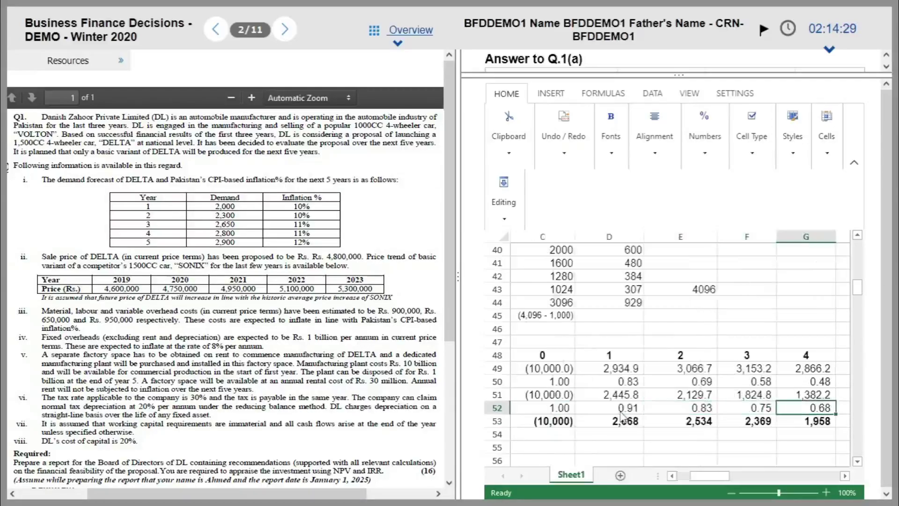
pyautogui.press('Left')
pyautogui.press('Down')
pyautogui.press('Down')
pyautogui.press('Down')
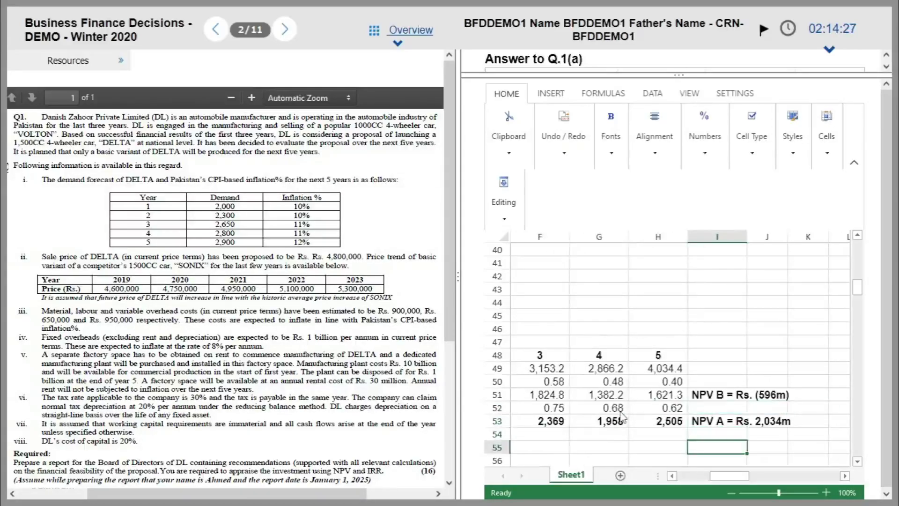
pyautogui.press('Left')
pyautogui.press('Left')
pyautogui.press('Left')
pyautogui.press('Left')
pyautogui.press('Left')
pyautogui.press('Left')
pyautogui.press('Left')
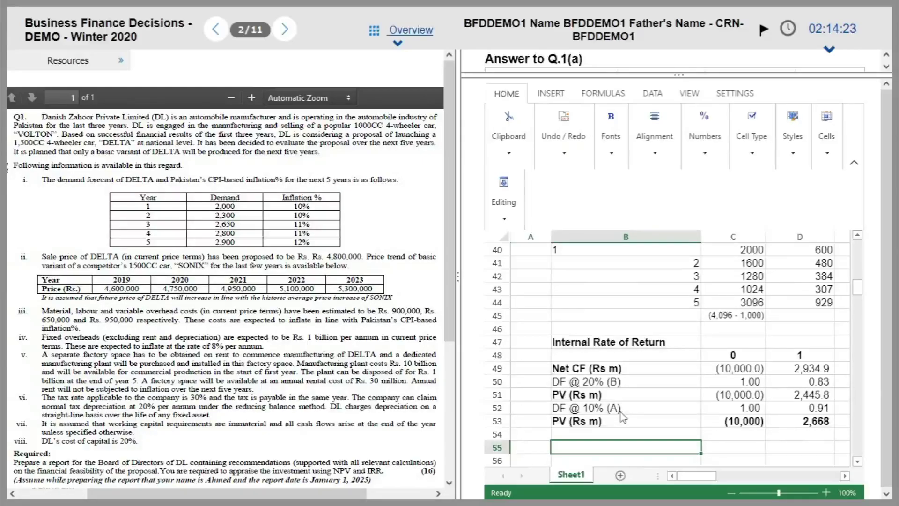
pyautogui.write('IRR =')
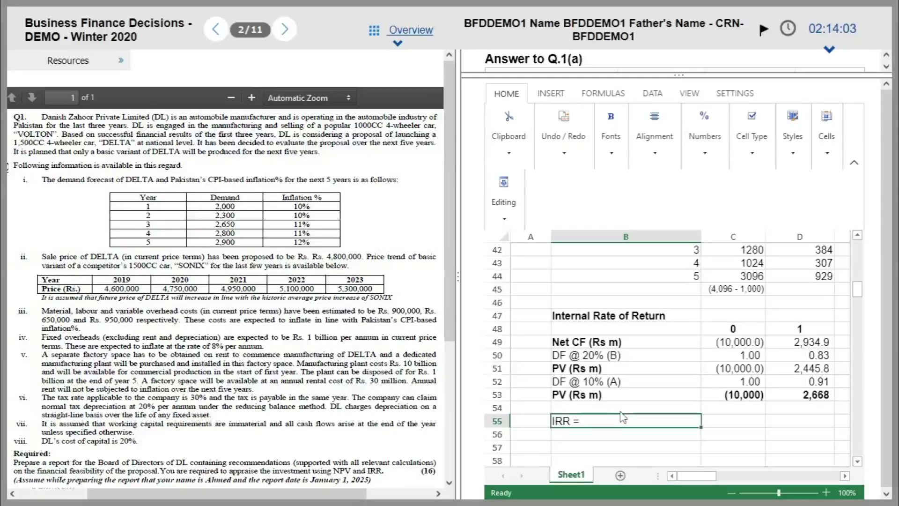
# Review the NPV A and NPV B figures beside the present value rows for the IRR calculation.
pyautogui.press('Down')
pyautogui.press('Down')
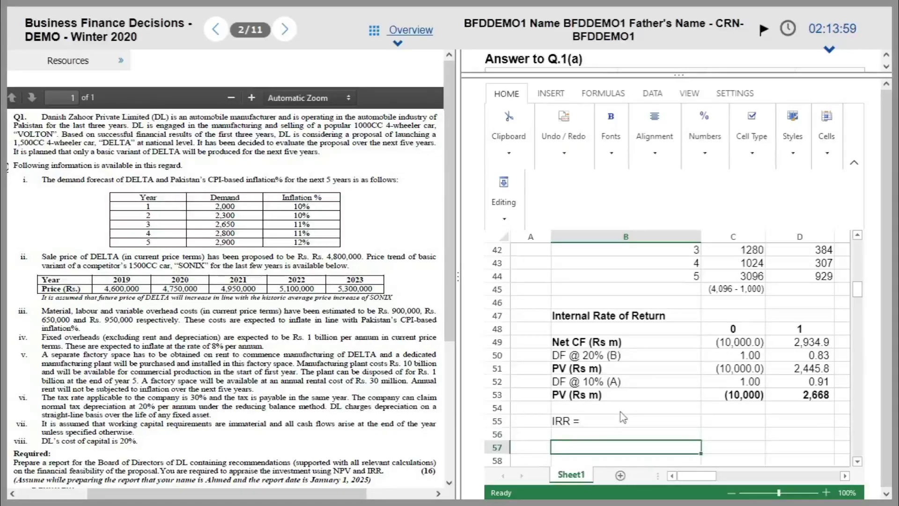
pyautogui.press('Right')
pyautogui.press('Right')
pyautogui.press('Right')
pyautogui.press('Right')
pyautogui.press('Right')
pyautogui.press('Right')
pyautogui.press('Right')
pyautogui.press('Right')
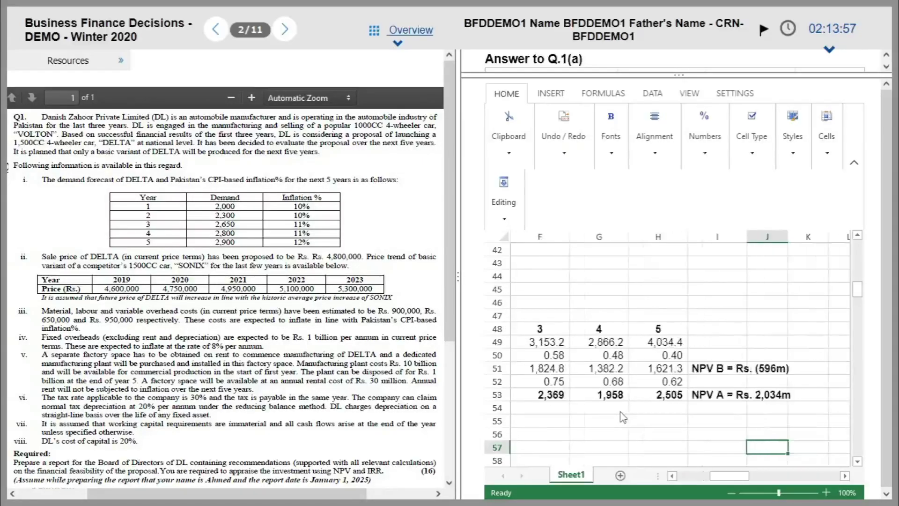
# Calculate the NPV difference in I55 as =2034+596, and divide NPV A by it in I56 with =2034/I55.
pyautogui.press('Left')
pyautogui.press('Up')
pyautogui.press('Up')
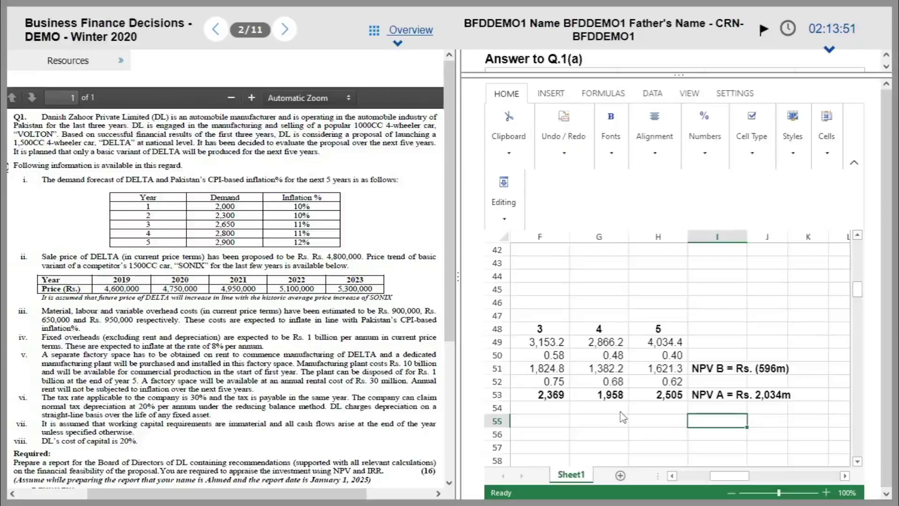
pyautogui.write('=2034')
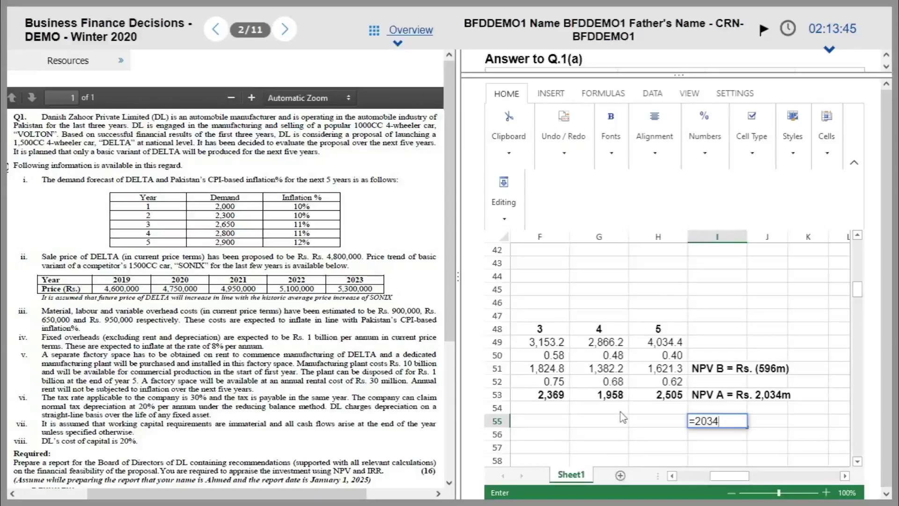
pyautogui.write('+596')
pyautogui.press('Return')
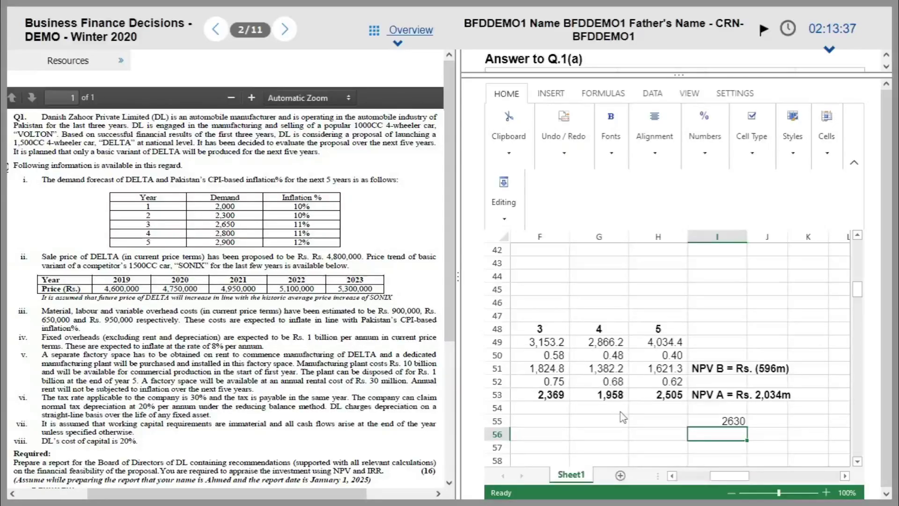
pyautogui.write('=')
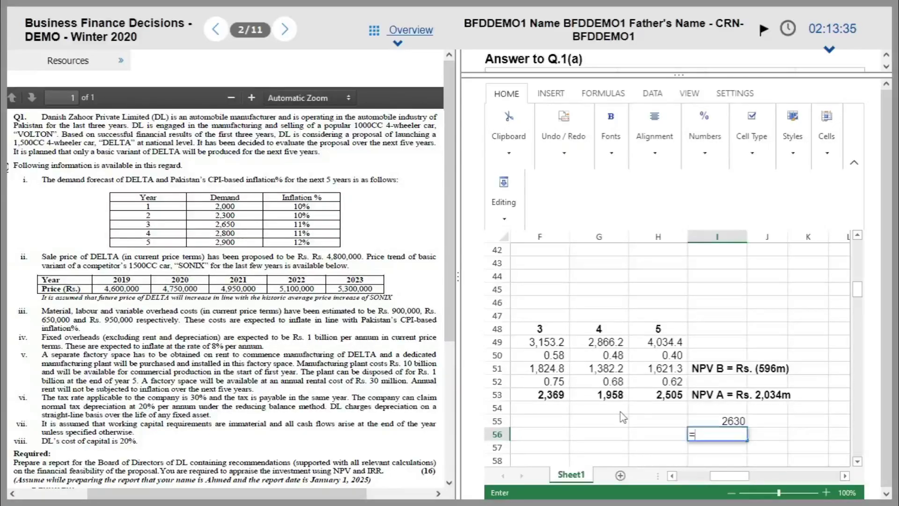
pyautogui.write('2034/I55')
pyautogui.press('Return')
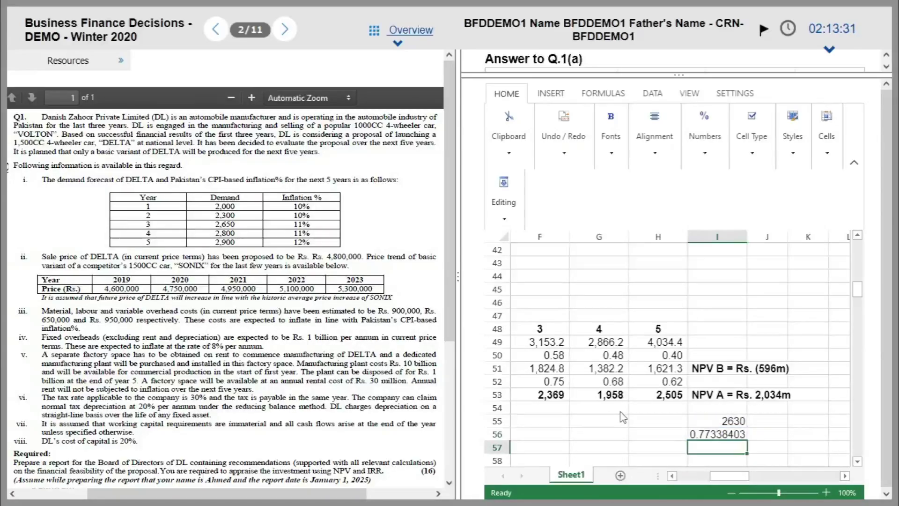
# Multiply the NPV ratio by the rate gap in I57 with =I56*10, and add the lower rate in I58 with =I57+10.
pyautogui.press('Up')
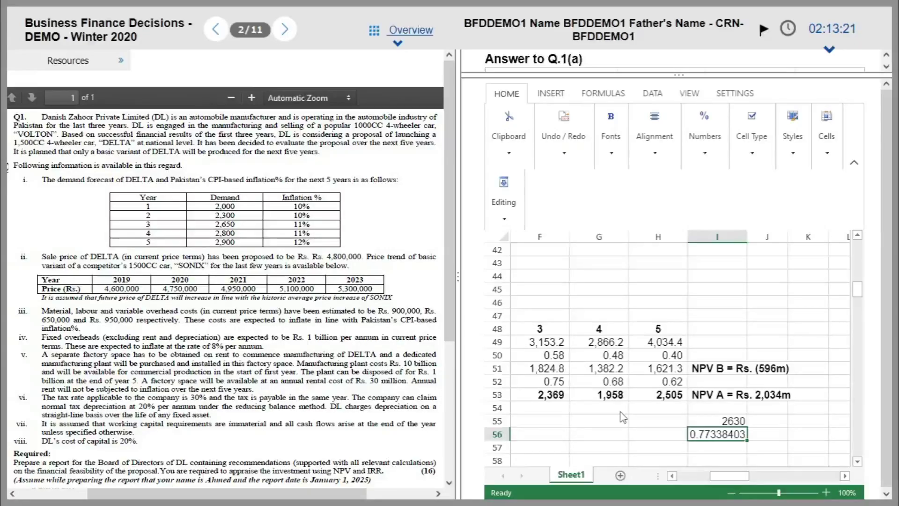
pyautogui.press('Return')
pyautogui.write('=I56')
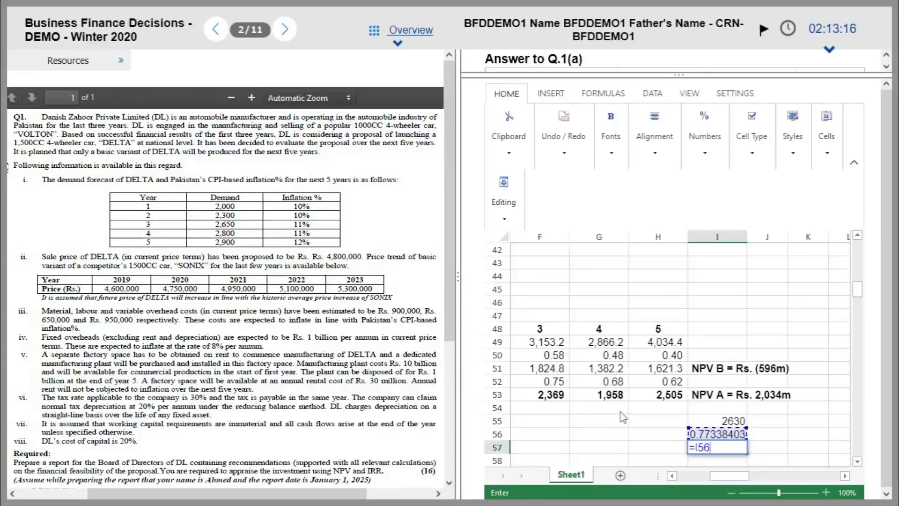
pyautogui.write('*')
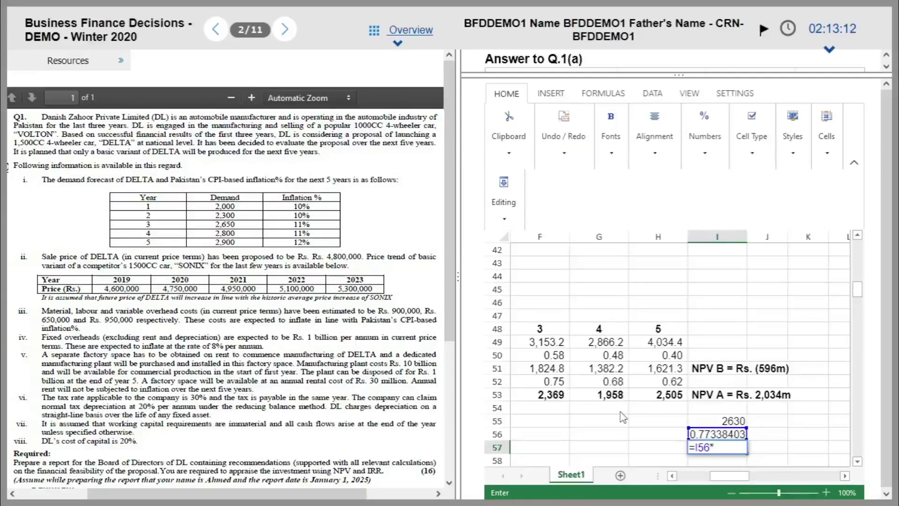
pyautogui.write('10')
pyautogui.press('Return')
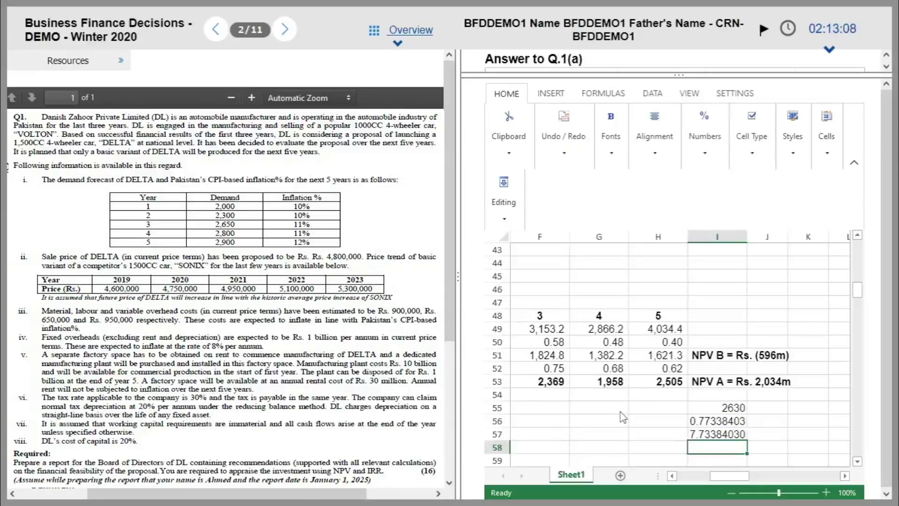
pyautogui.write('=I57')
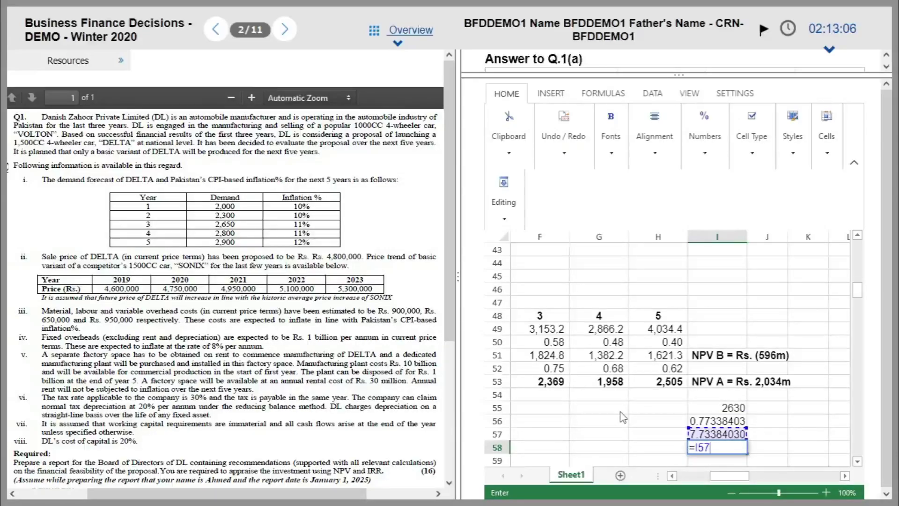
pyautogui.write('+10')
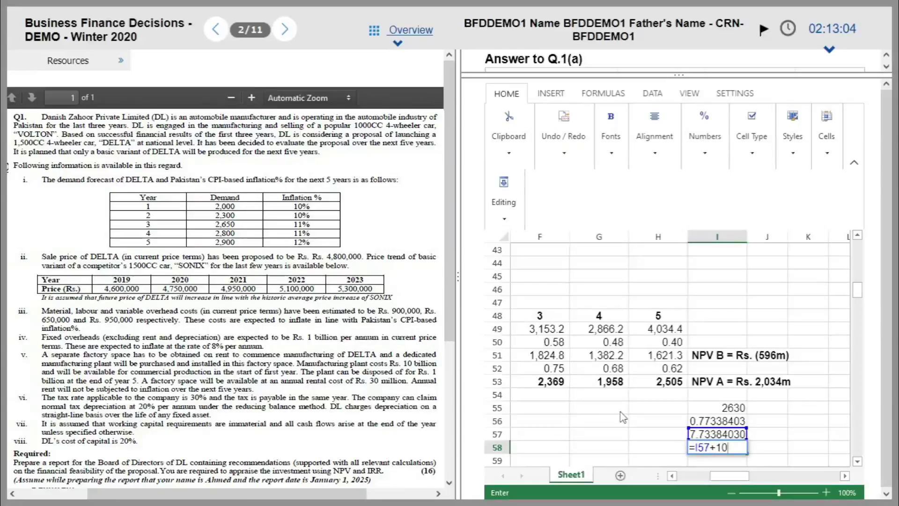
pyautogui.press('Return')
pyautogui.press('Up')
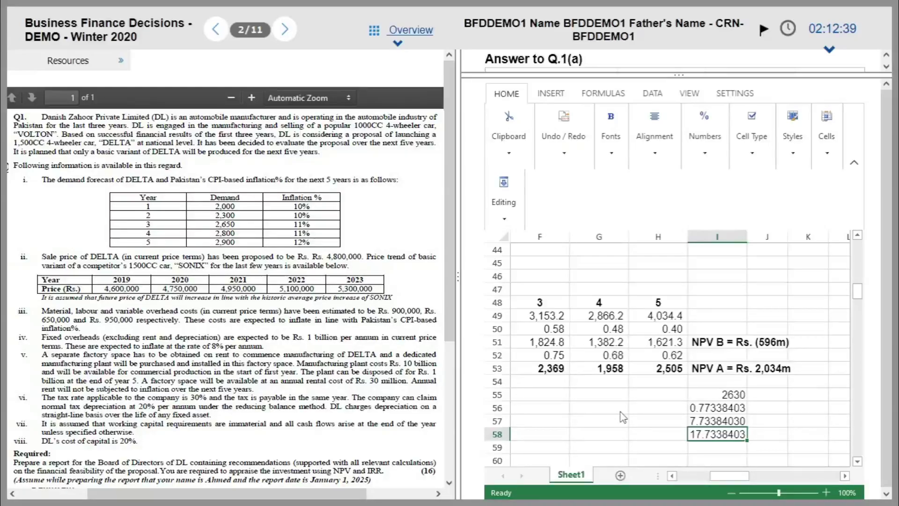
# Complete the label in B55 so it reads "IRR = 17.33%".
pyautogui.press('Left')
pyautogui.press('Left')
pyautogui.press('Left')
pyautogui.press('Left')
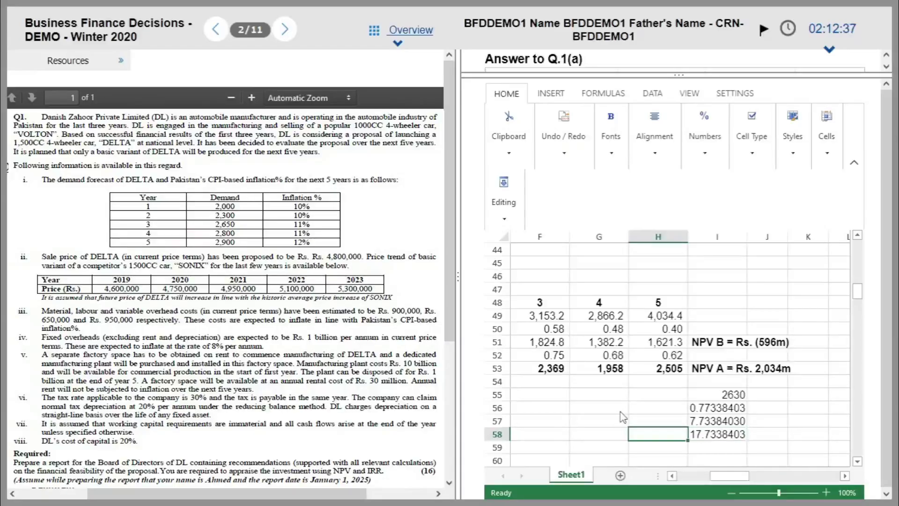
pyautogui.press('Left')
pyautogui.press('Left')
pyautogui.press('Left')
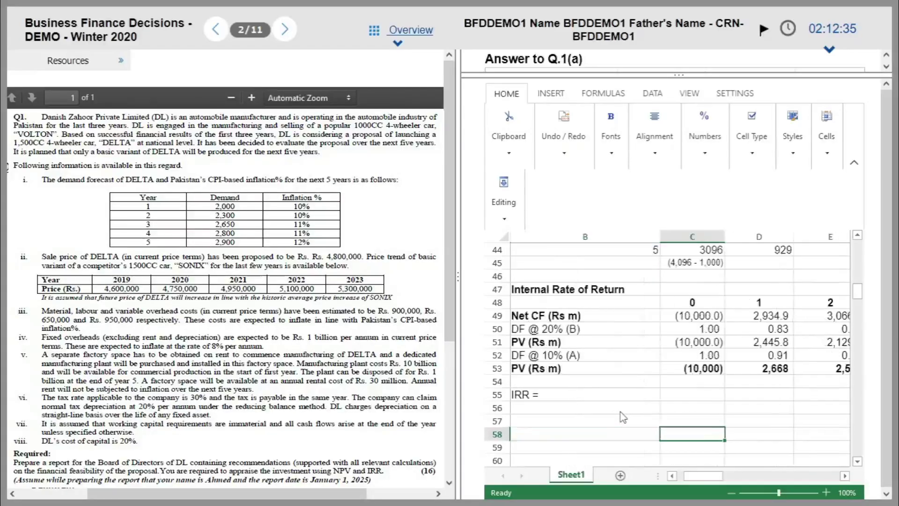
pyautogui.press('Up')
pyautogui.press('Up')
pyautogui.press('Up')
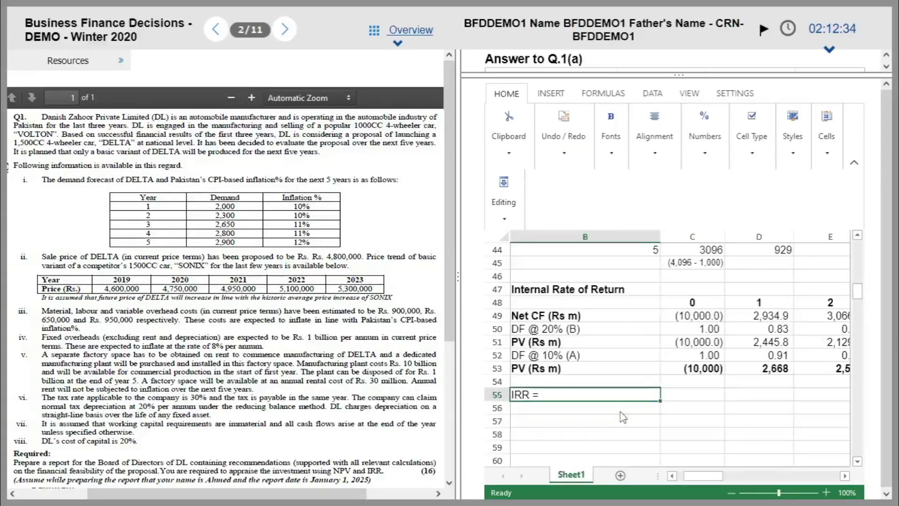
pyautogui.doubleClick(600, 395)
pyautogui.write('1')
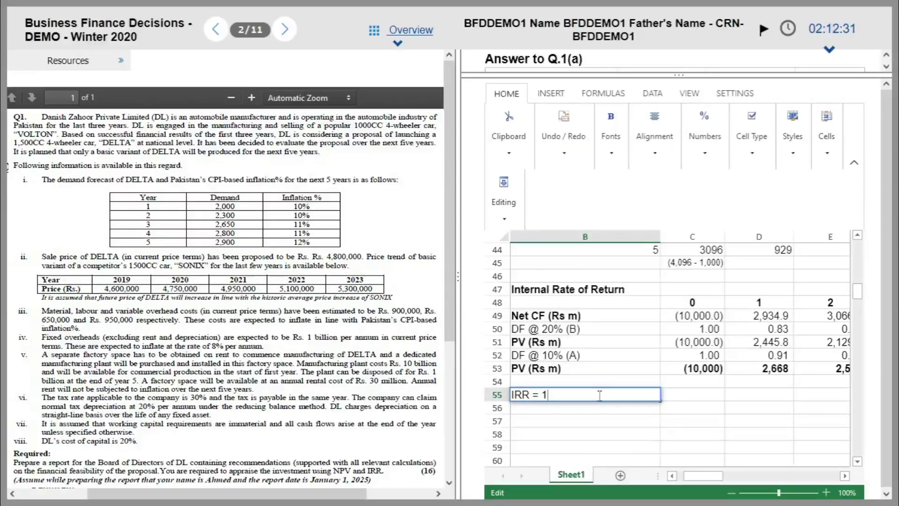
pyautogui.write('7.33%')
pyautogui.press('Return')
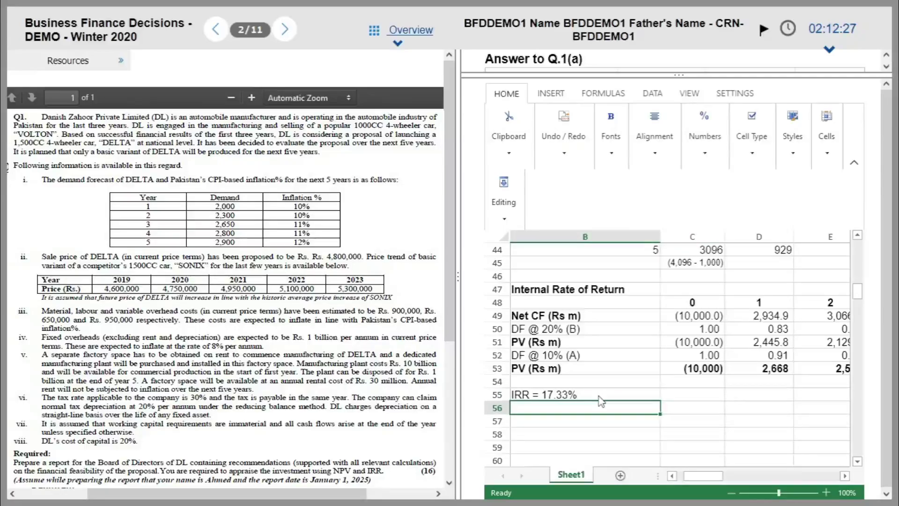
# Check the rate in B57 with the IRR function over the net cash flows in C49:H49.
pyautogui.press('Return')
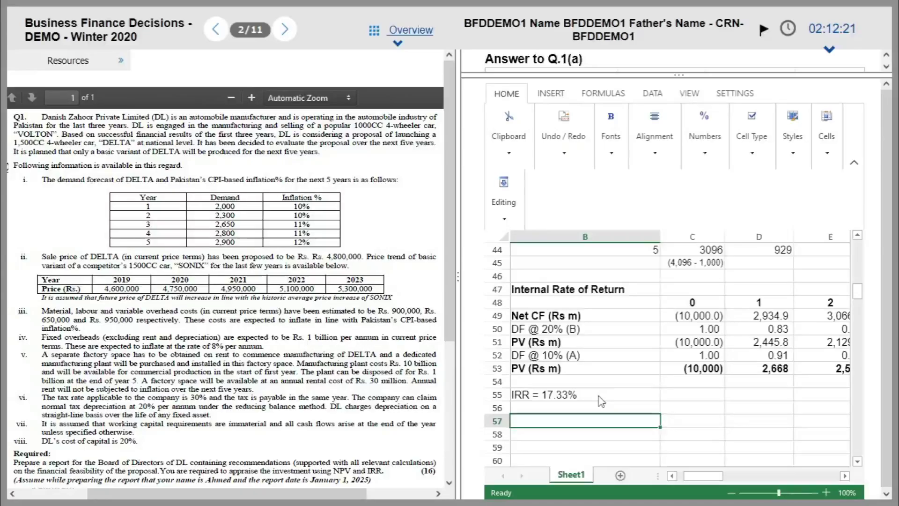
pyautogui.write('=IRR(')
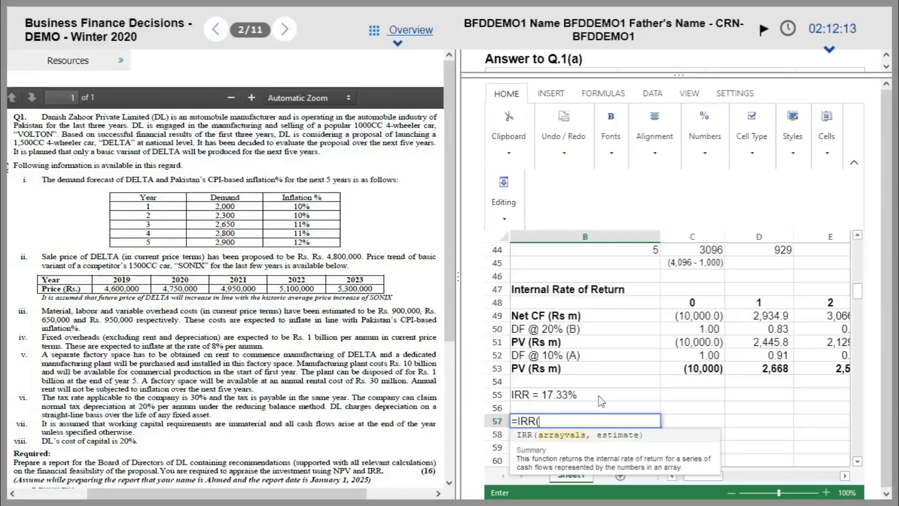
pyautogui.click(684, 318)
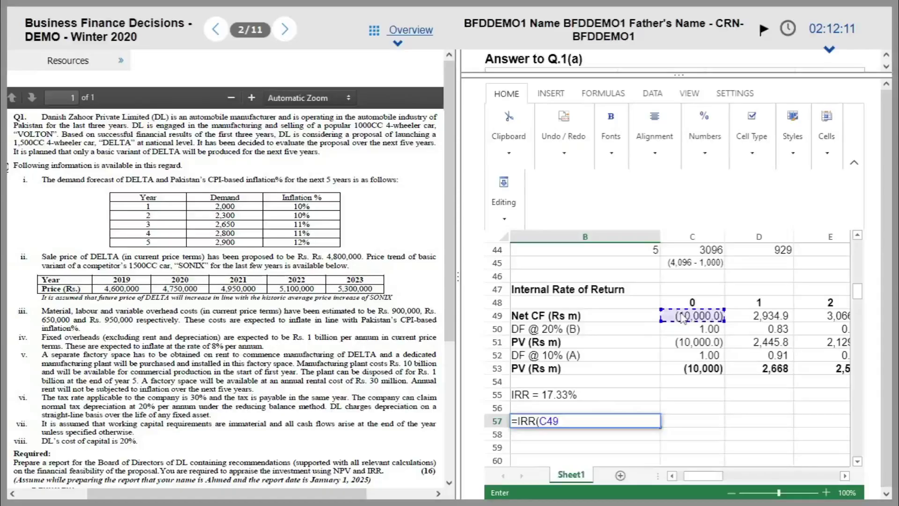
pyautogui.hotkey('shift', 'Right')
pyautogui.hotkey('shift', 'Right')
pyautogui.hotkey('shift', 'Right')
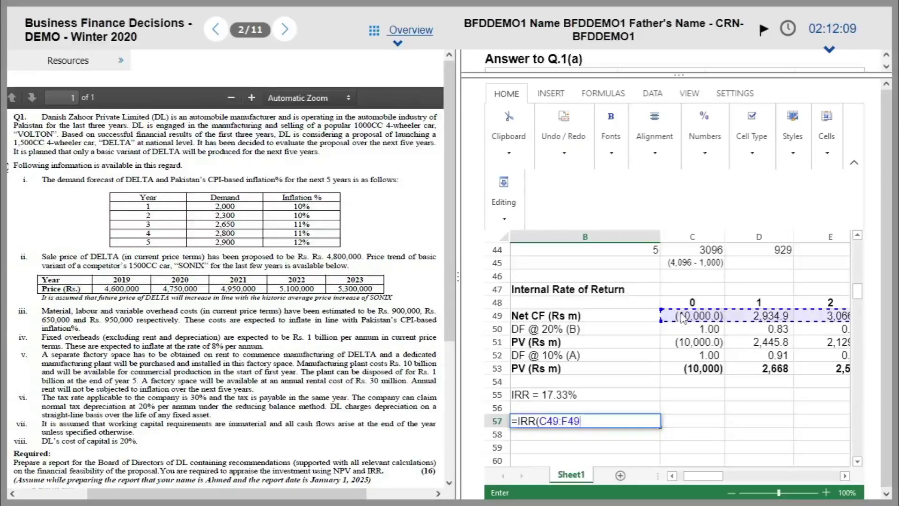
pyautogui.moveTo(709, 482); pyautogui.dragTo(725, 482)
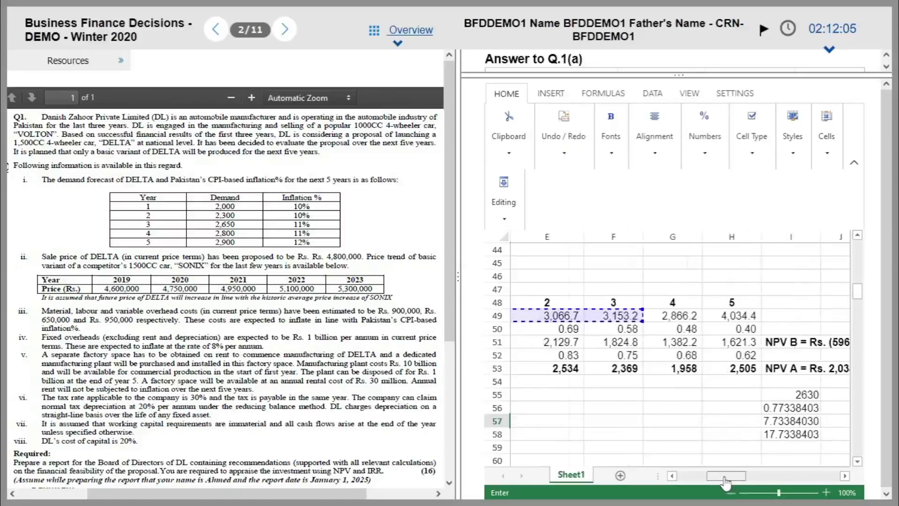
pyautogui.hotkey('shift', 'Right')
pyautogui.hotkey('shift', 'Right')
pyautogui.press('Return')
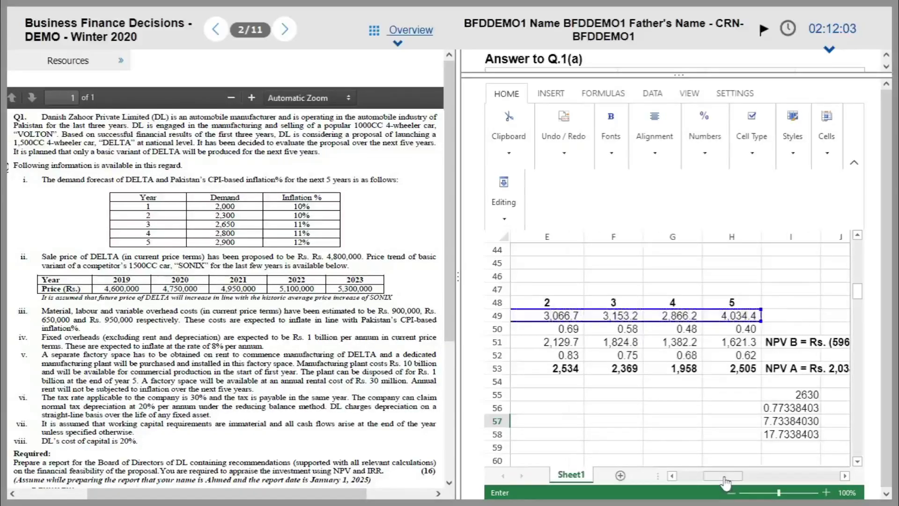
# Format the IRR check in B57 as a percentage and clear the cell again.
pyautogui.press('Up')
pyautogui.press('Right')
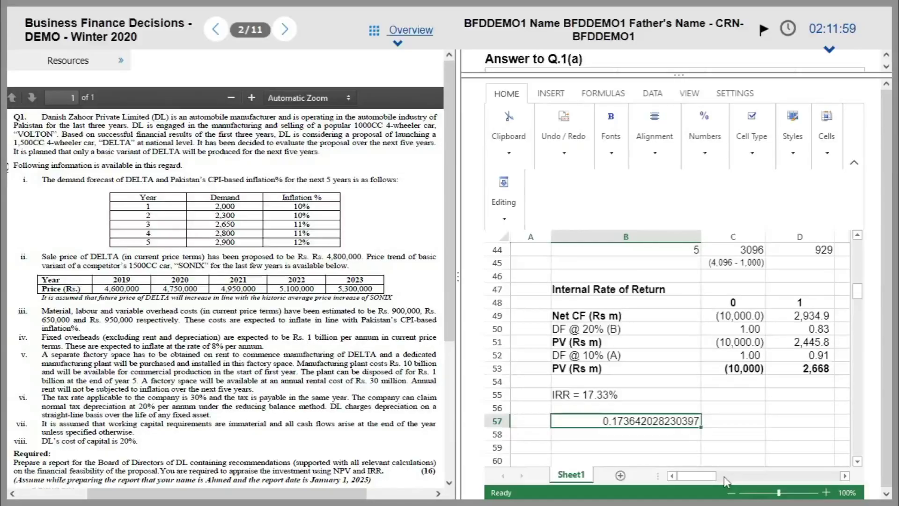
pyautogui.press('Up')
pyautogui.press('Down')
pyautogui.click(701, 161)
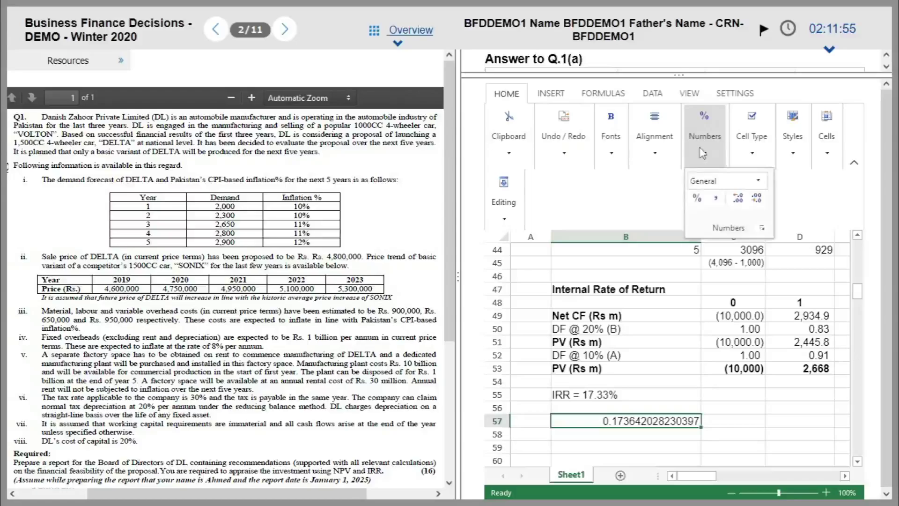
pyautogui.click(697, 198)
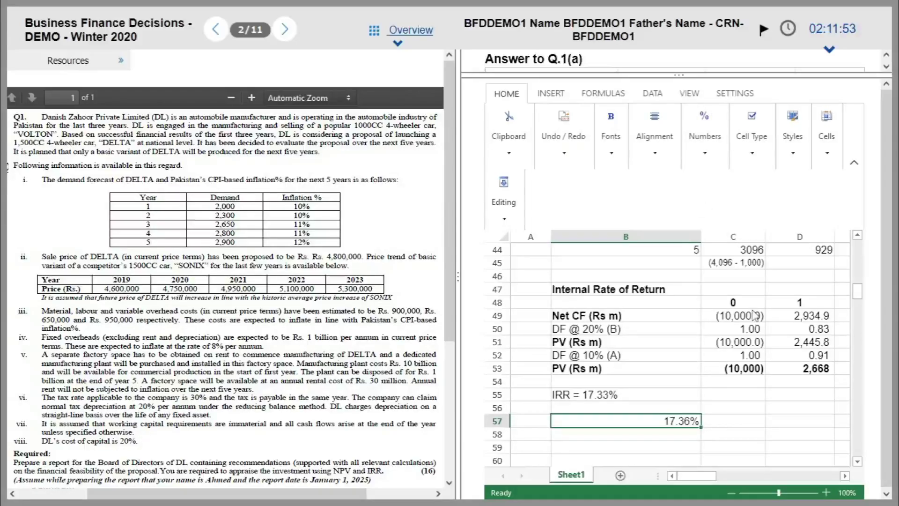
pyautogui.press('Delete')
pyautogui.press('Up')
pyautogui.press('Up')
pyautogui.press('Up')
pyautogui.press('Up')
pyautogui.press('Right')
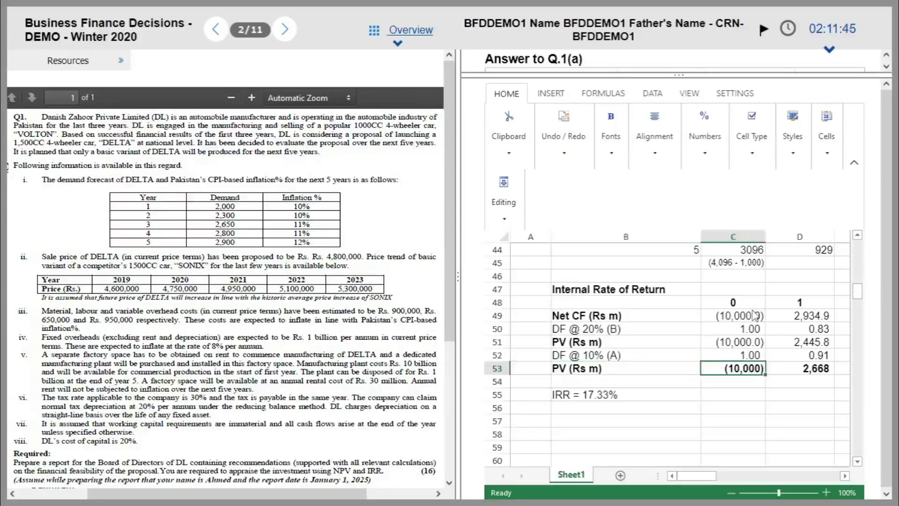
pyautogui.press('Right')
pyautogui.press('Left')
pyautogui.press('Left')
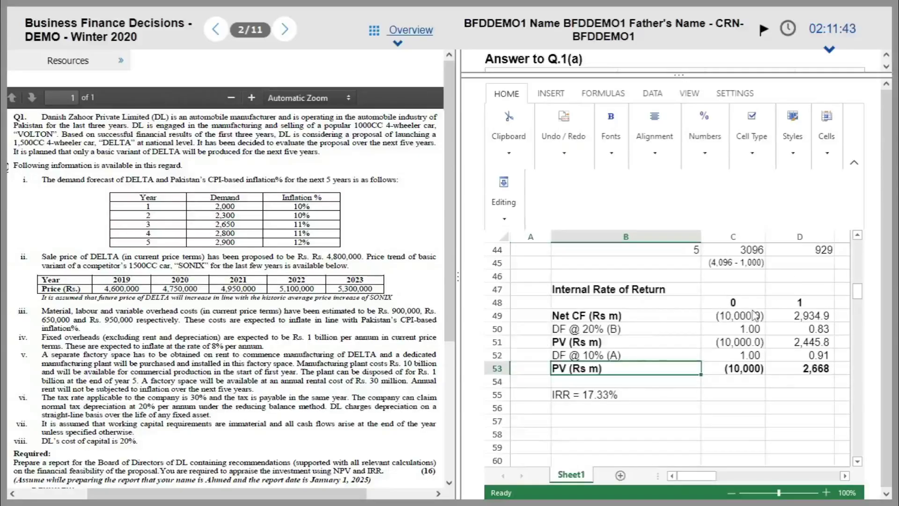
pyautogui.press('Down')
pyautogui.press('Down')
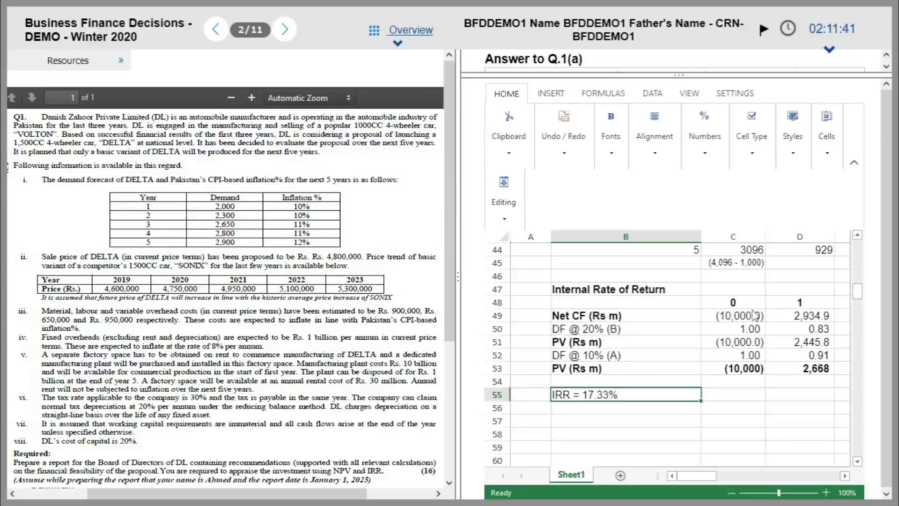
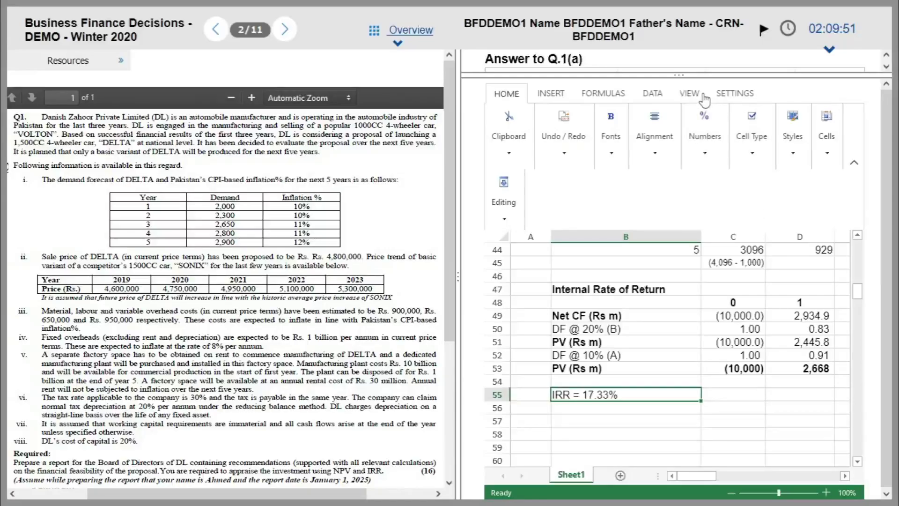
# Enlarge the text answer area above the spreadsheet and start the report with "To: The Board of Directors".
pyautogui.moveTo(678, 75); pyautogui.dragTo(678, 207)
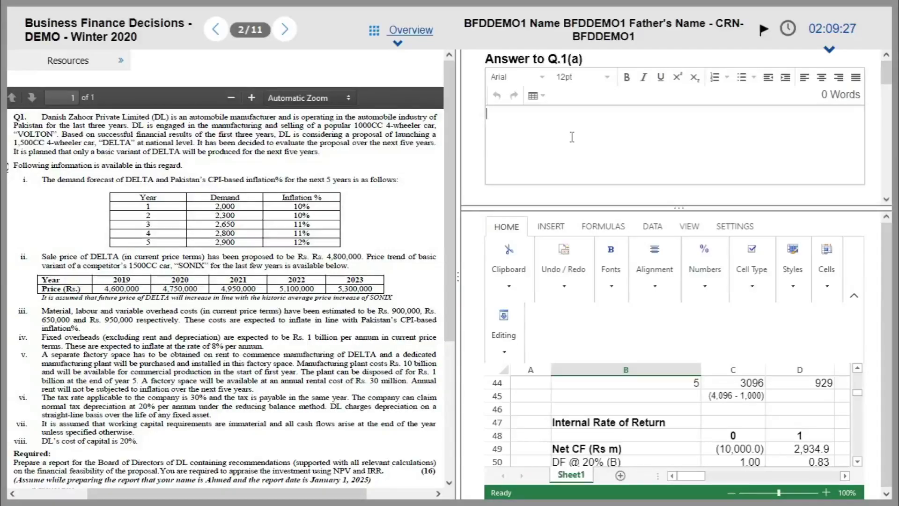
pyautogui.write('To: The Board of Dir')
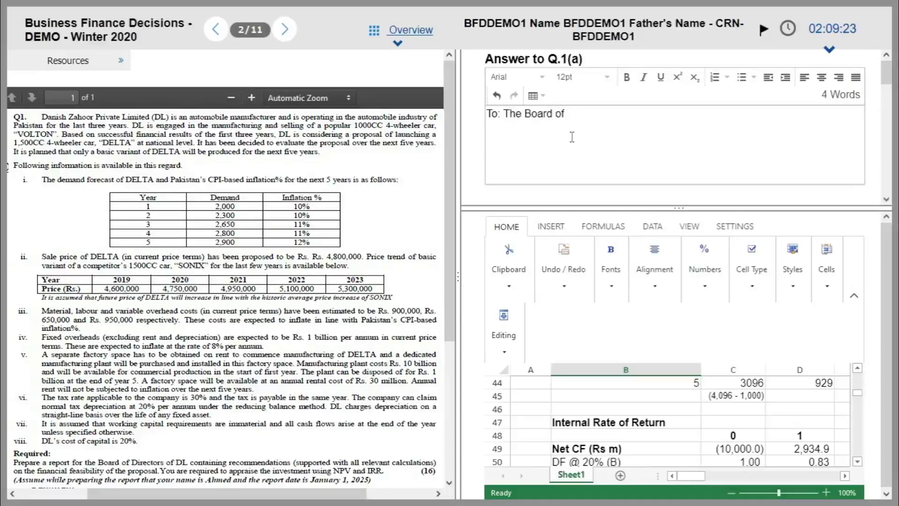
pyautogui.press('BackSpace')
pyautogui.write('irectors')
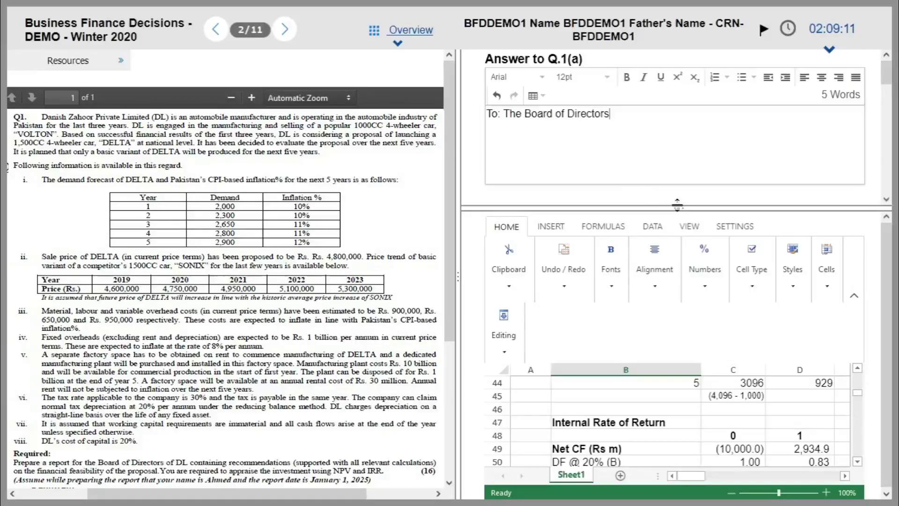
# Enlarge the spreadsheet area under the text answer and select B46:D51 in the Internal Rate of Return section.
pyautogui.moveTo(678, 206); pyautogui.dragTo(691, 151)
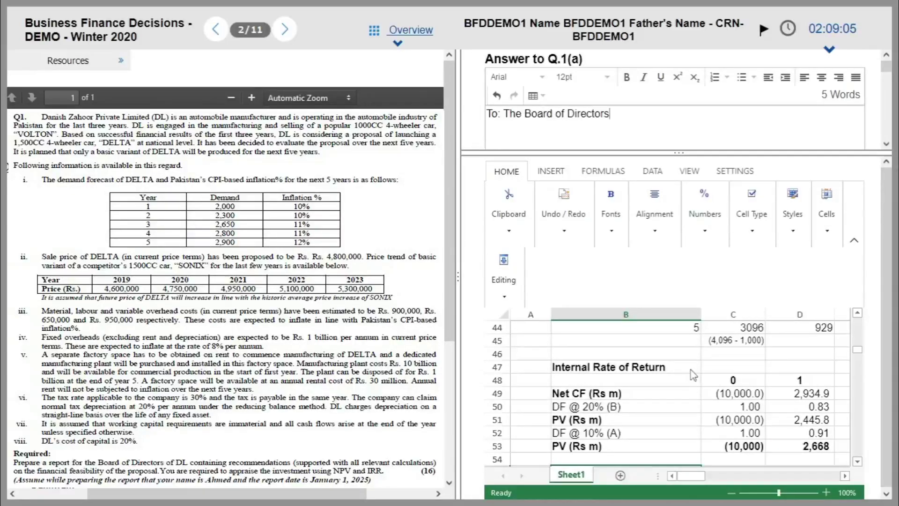
pyautogui.moveTo(602, 357); pyautogui.dragTo(826, 422)
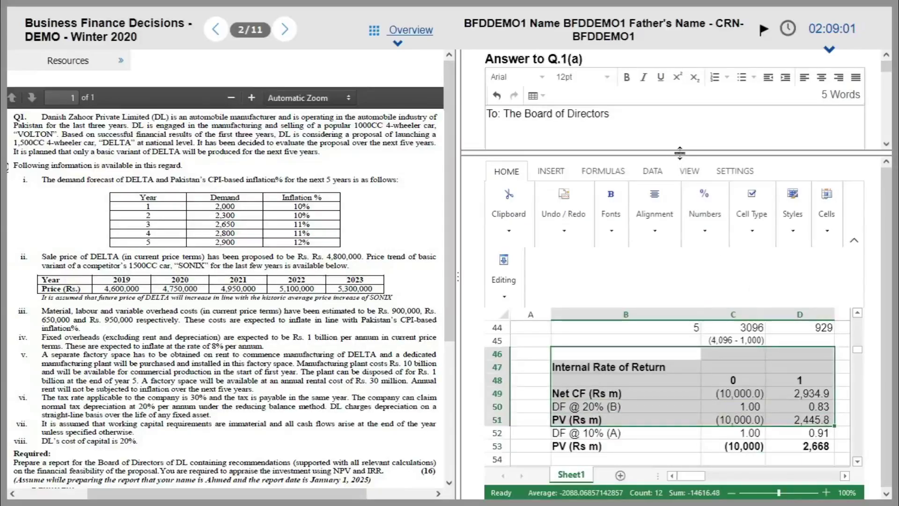
# Enlarge the text answer area for Q.1(a) while keeping part of the spreadsheet below it in view.
pyautogui.moveTo(679, 152); pyautogui.dragTo(679, 293)
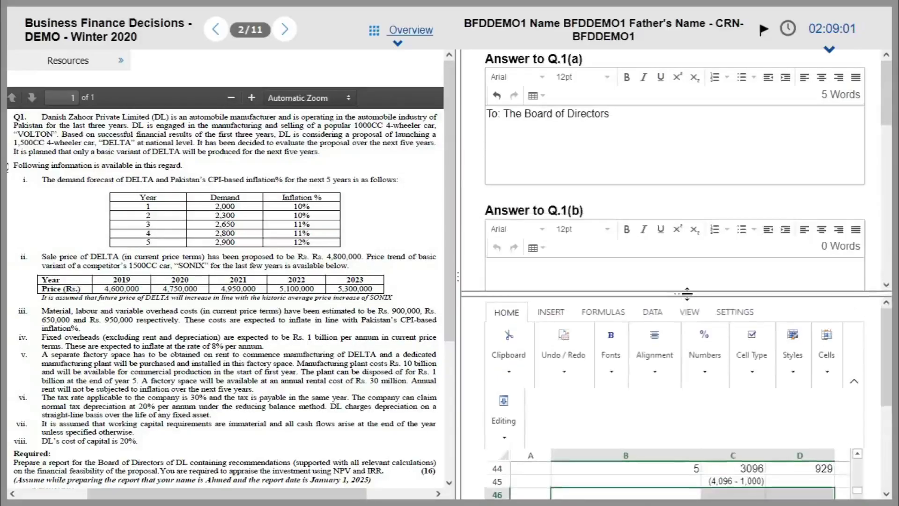
pyautogui.tripleClick(616, 163)
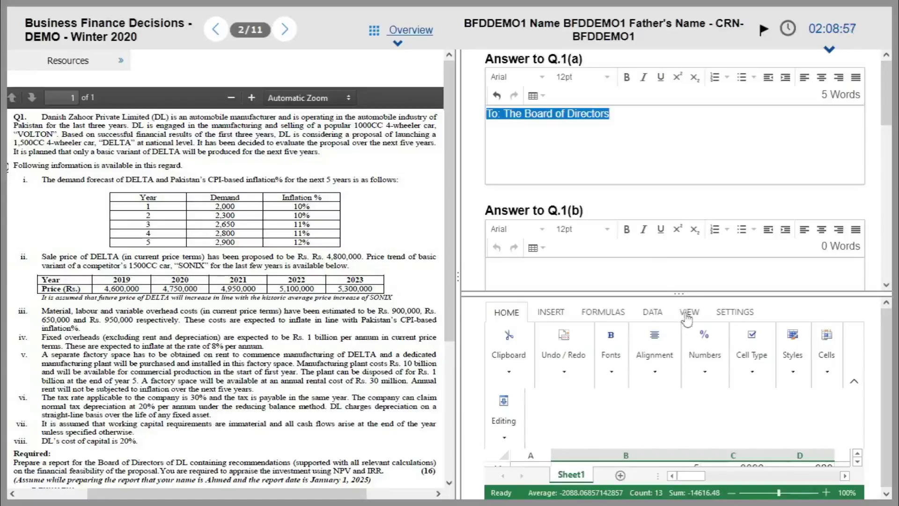
pyautogui.moveTo(679, 294); pyautogui.dragTo(679, 229)
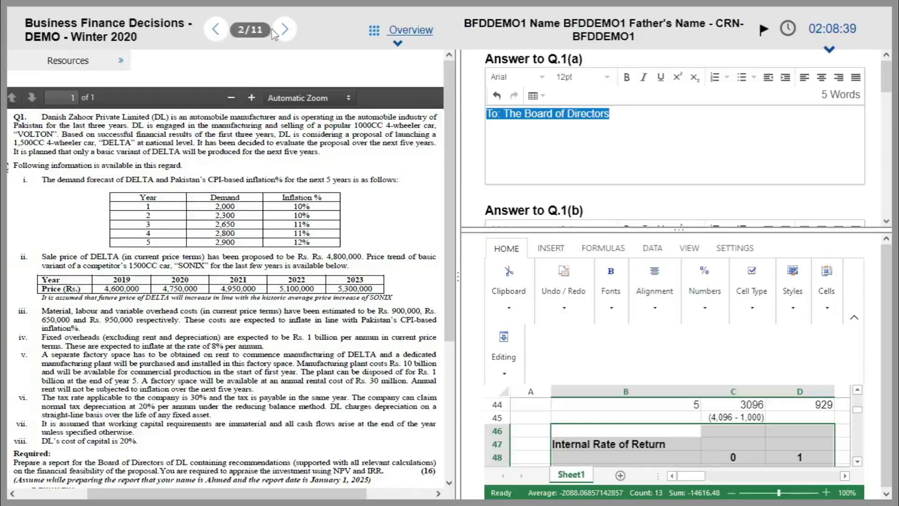
pyautogui.click(398, 46)
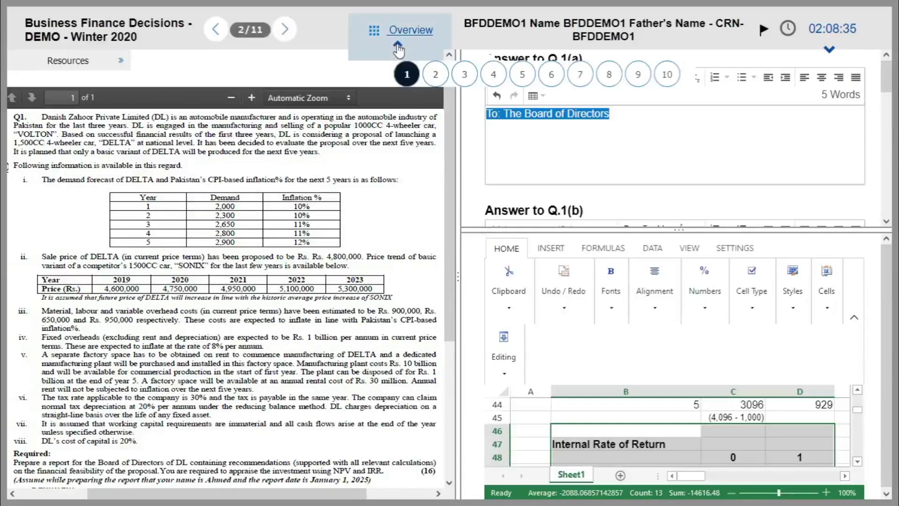
pyautogui.click(334, 36)
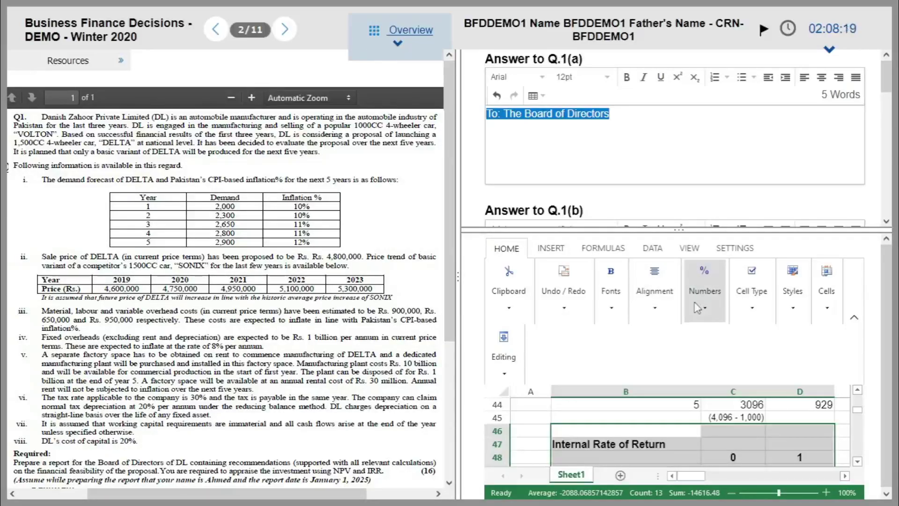
pyautogui.click(646, 431)
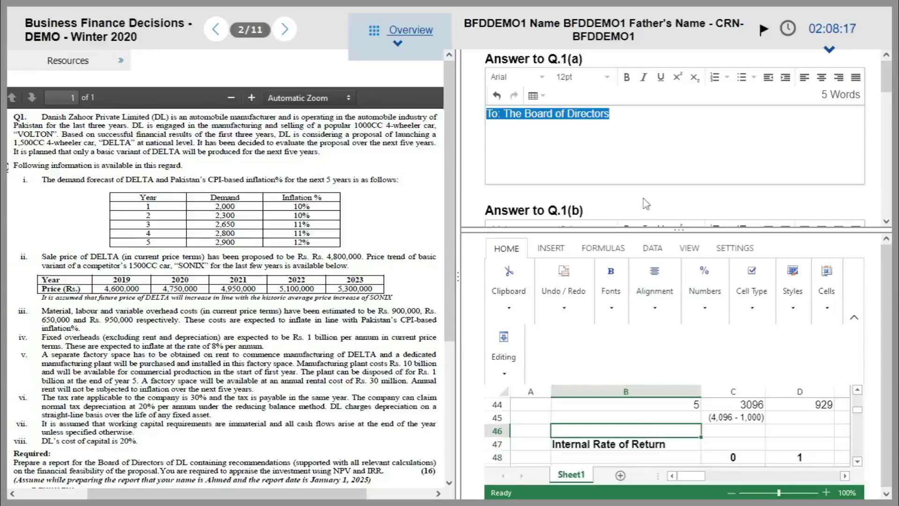
# Add "(DL)" to the recipient line, and below it a From line with the sender's name and the line "Date: Jan 1st, 2025".
pyautogui.click(618, 120)
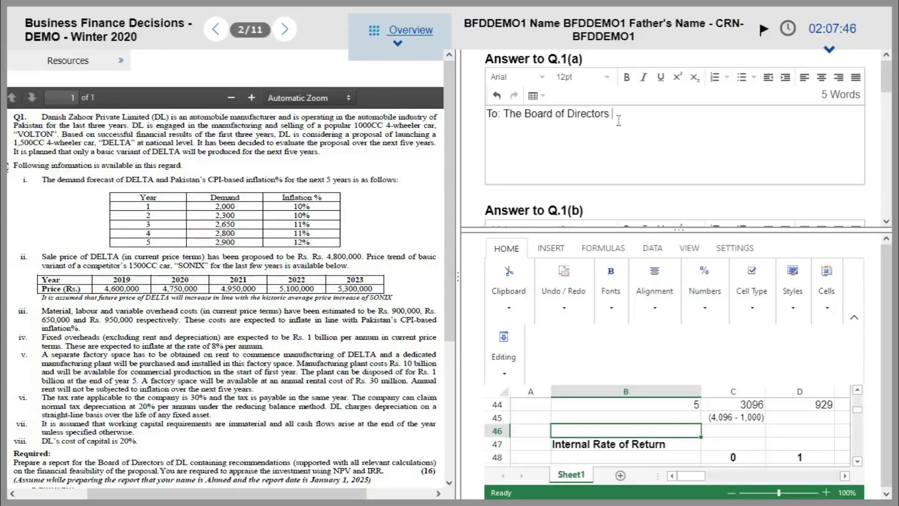
pyautogui.write('(DL)')
pyautogui.press('Return')
pyautogui.write('From: Mr. Ahmed')
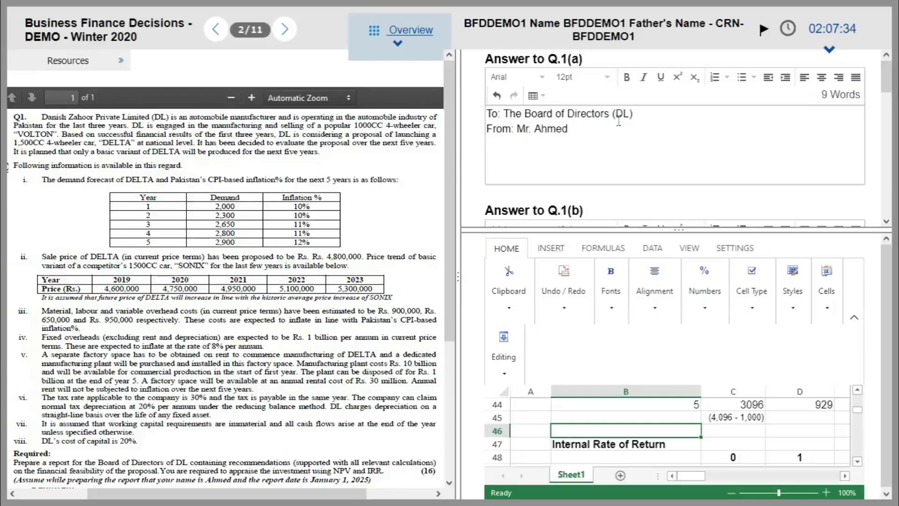
pyautogui.press('Return')
pyautogui.write('Date:')
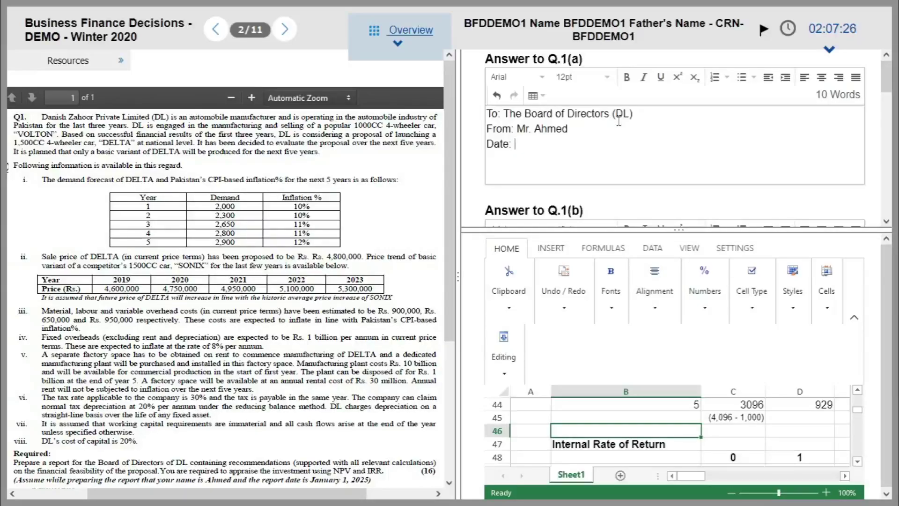
pyautogui.write('Jan 1st, 2025')
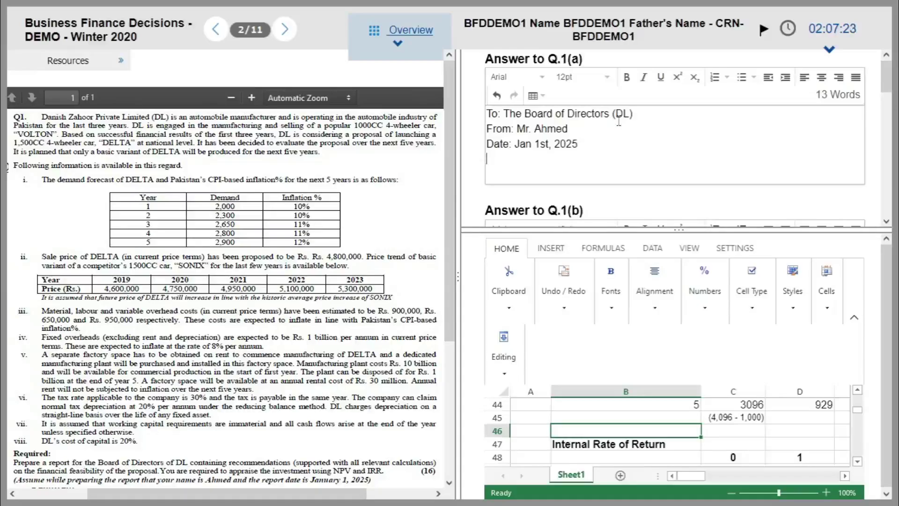
# Add the line "Subject: Recommendation on Financial Feasibility of DELTA project" under the date.
pyautogui.press('Return')
pyautogui.write('Subjec')
pyautogui.write('t:Recomme')
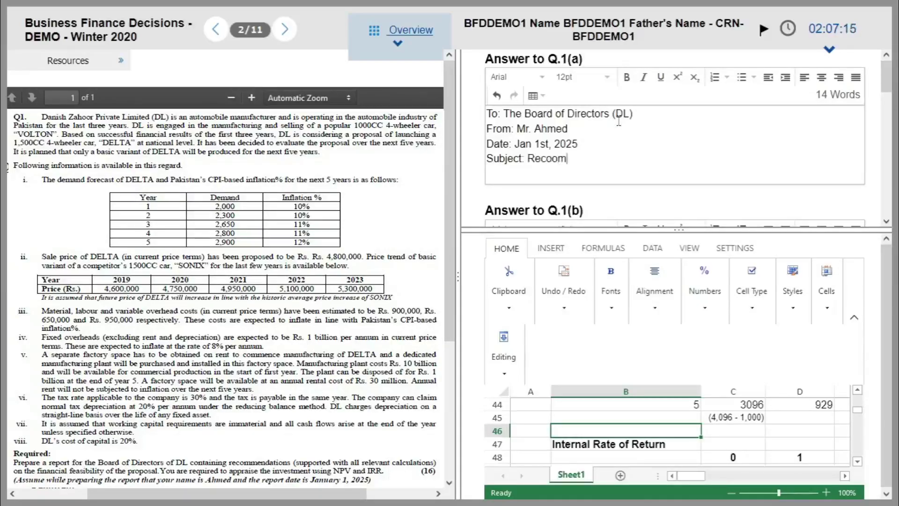
pyautogui.press('BackSpace')
pyautogui.press('BackSpace')
pyautogui.press('BackSpace')
pyautogui.write('mmendation on')
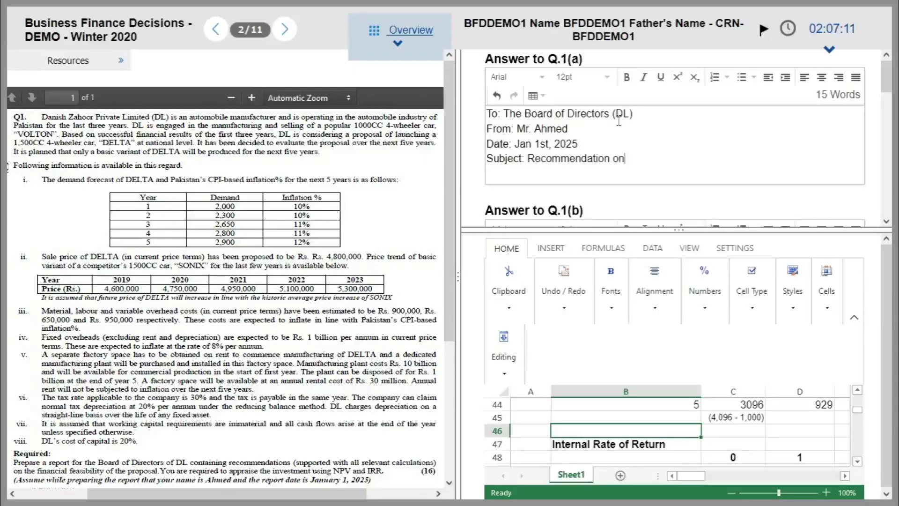
pyautogui.write(' Financial ')
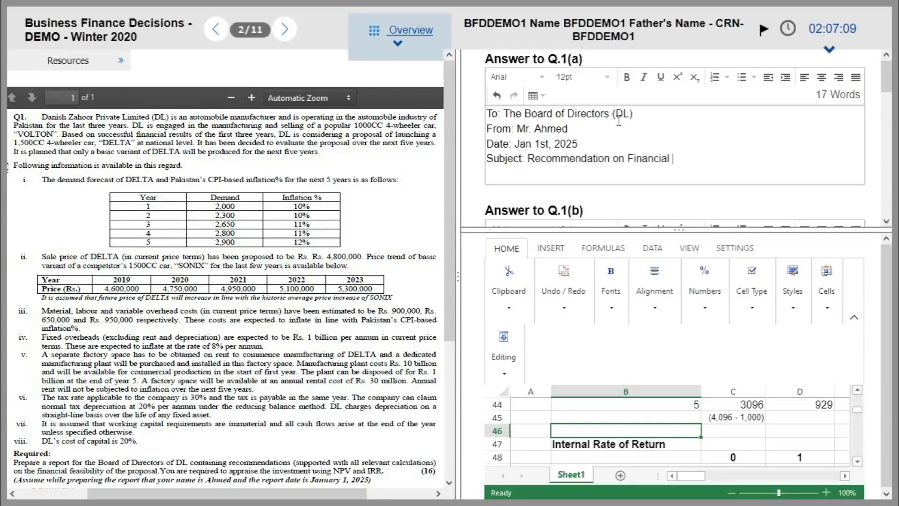
pyautogui.write('Feasibility of ')
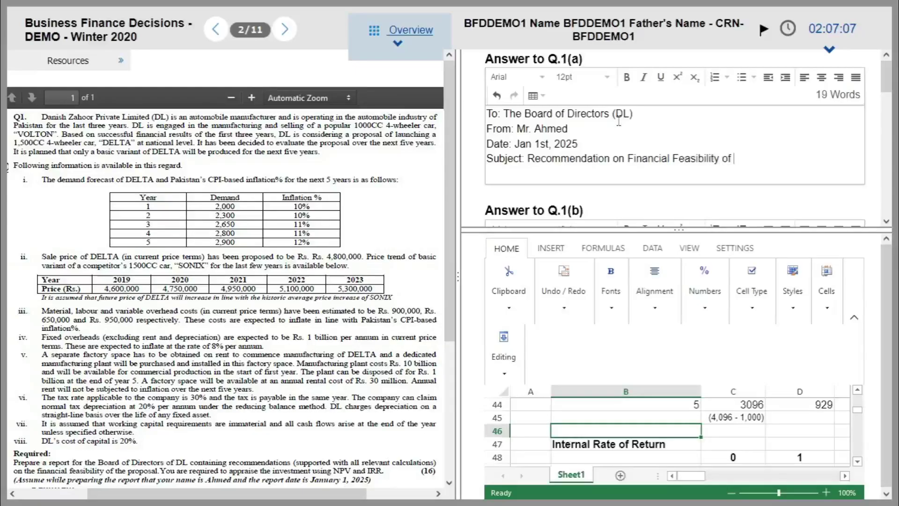
pyautogui.write('DELTA project')
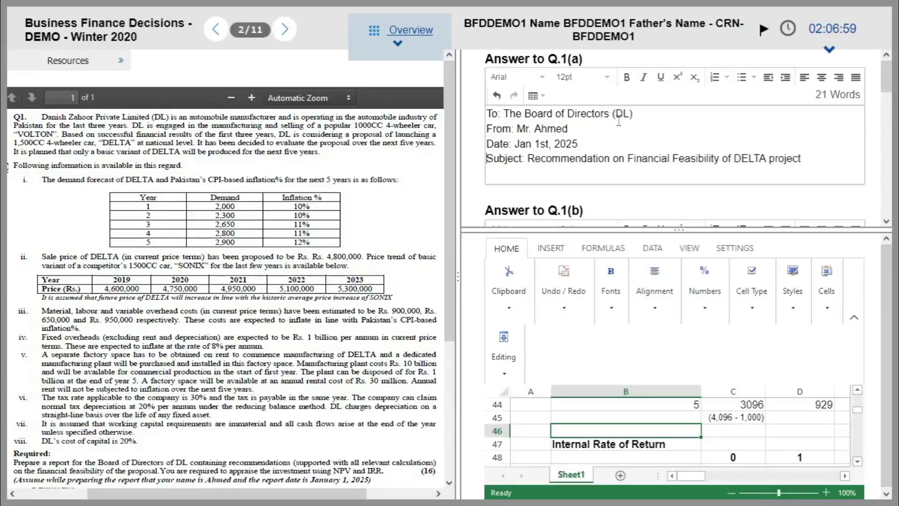
# Make the labels "To:", "From:" and "Date:" bold in the report header.
pyautogui.moveTo(486, 113); pyautogui.dragTo(500, 113)
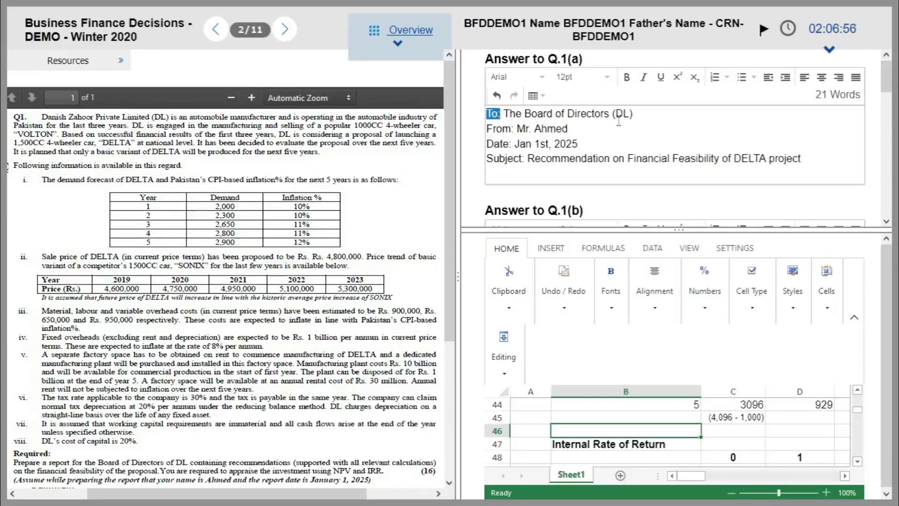
pyautogui.click(626, 78)
pyautogui.hotkey('shift', 'Right')
pyautogui.hotkey('shift', 'Right')
pyautogui.hotkey('shift', 'Right')
pyautogui.hotkey('shift', 'Right')
pyautogui.hotkey('shift', 'Right')
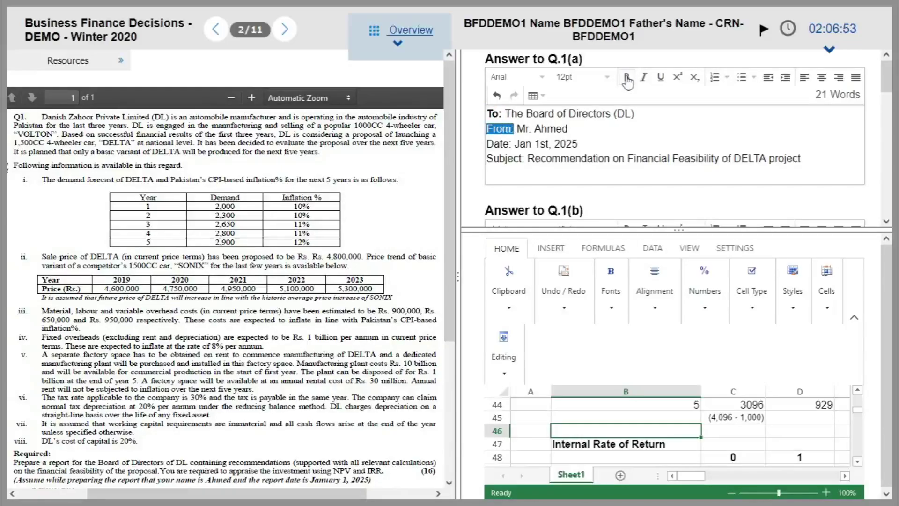
pyautogui.click(627, 78)
pyautogui.hotkey('shift', 'Right')
pyautogui.hotkey('shift', 'Right')
pyautogui.hotkey('shift', 'Right')
pyautogui.hotkey('shift', 'Right')
pyautogui.hotkey('shift', 'Right')
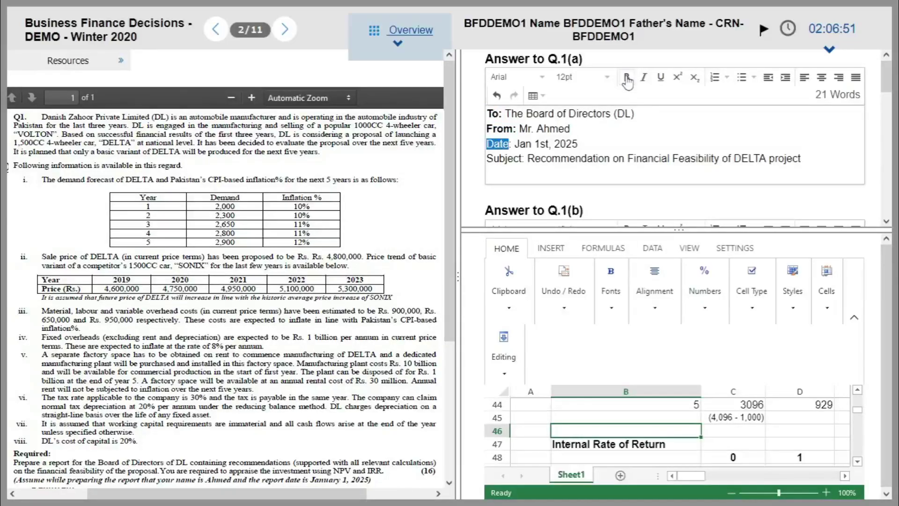
pyautogui.click(627, 78)
# Make the whole Subject line bold.
pyautogui.press('Home')
pyautogui.hotkey('shift', 'End')
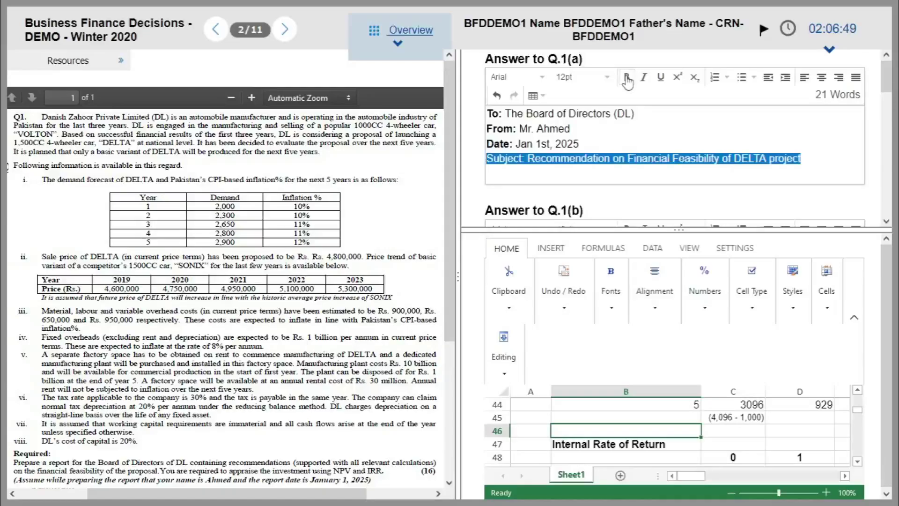
pyautogui.click(627, 78)
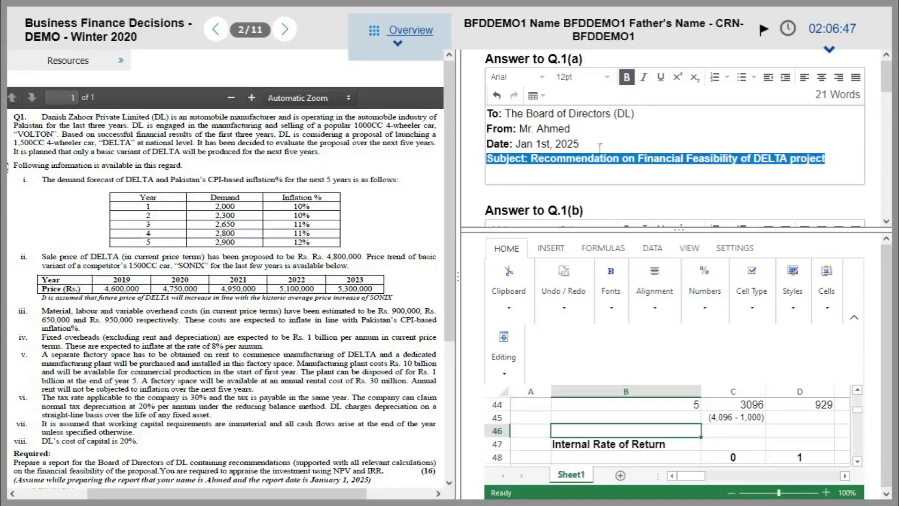
# Underline "Recommendation on Financial Feasibility of DELTA project" in the Subject line, leaving the label without underline.
pyautogui.click(556, 159)
pyautogui.press('Home')
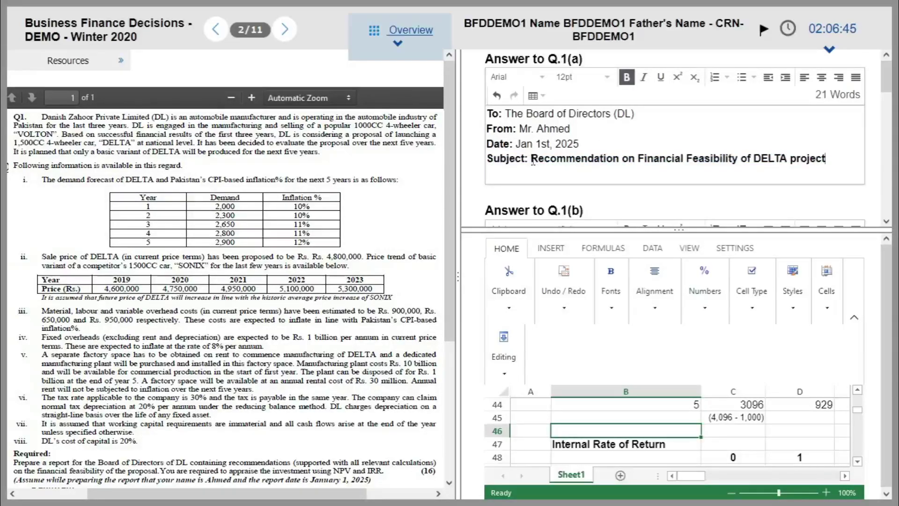
pyautogui.press('Right')
pyautogui.press('Right')
pyautogui.press('Right')
pyautogui.press('Right')
pyautogui.press('Right')
pyautogui.press('Right')
pyautogui.press('Right')
pyautogui.press('Right')
pyautogui.press('Right')
pyautogui.hotkey('shift', 'End')
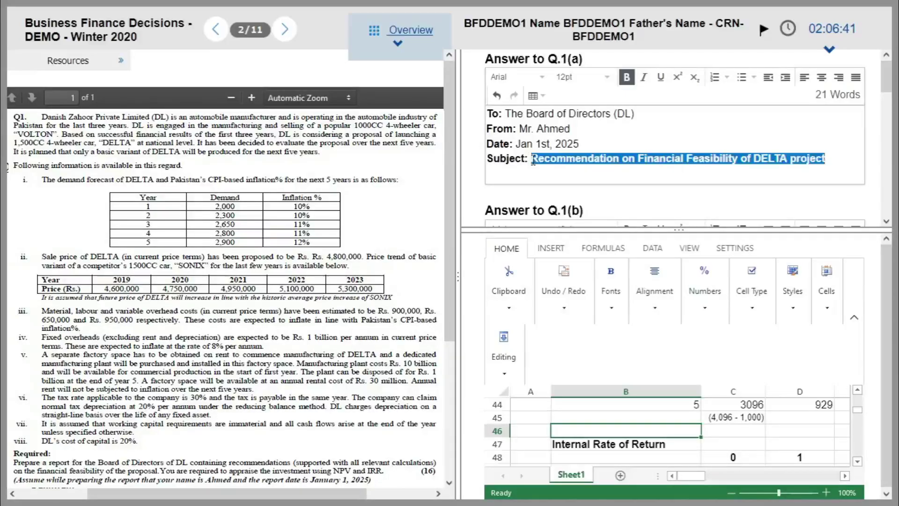
pyautogui.click(660, 76)
# After a blank line, write "I was officially engaged to perform the financial feasibility of commencing the production of new car, "DELTA".".
pyautogui.click(602, 171)
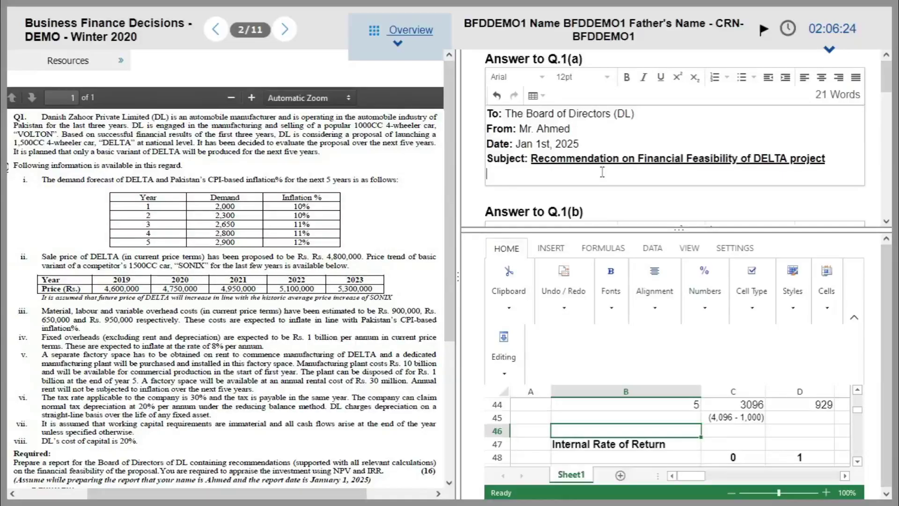
pyautogui.press('Return')
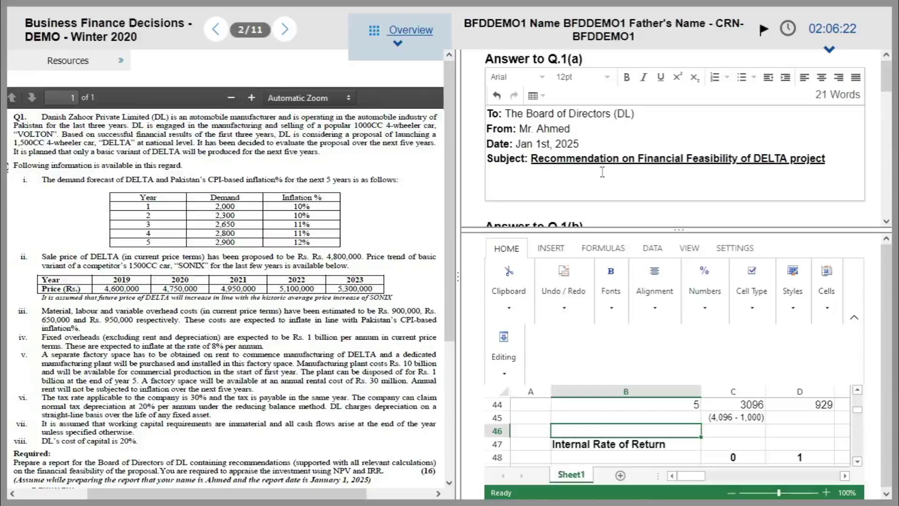
pyautogui.write('I was o')
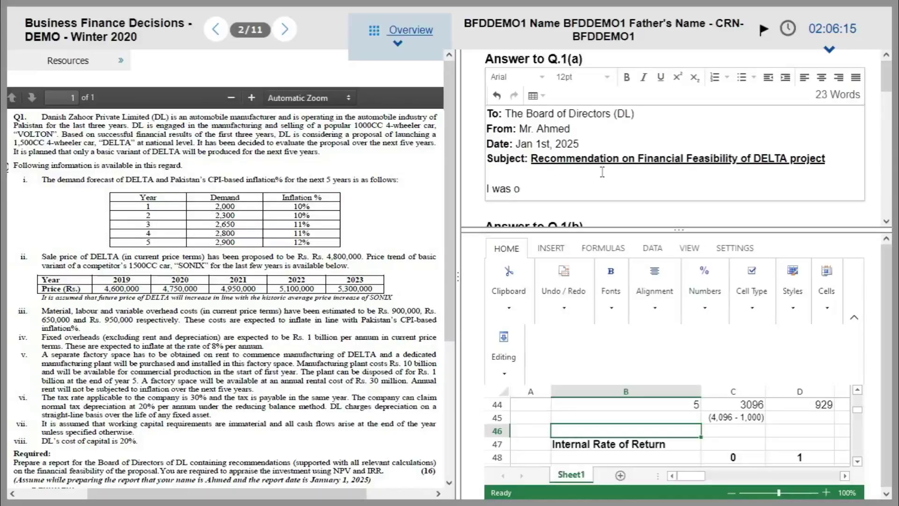
pyautogui.write('fficially engaged to perom')
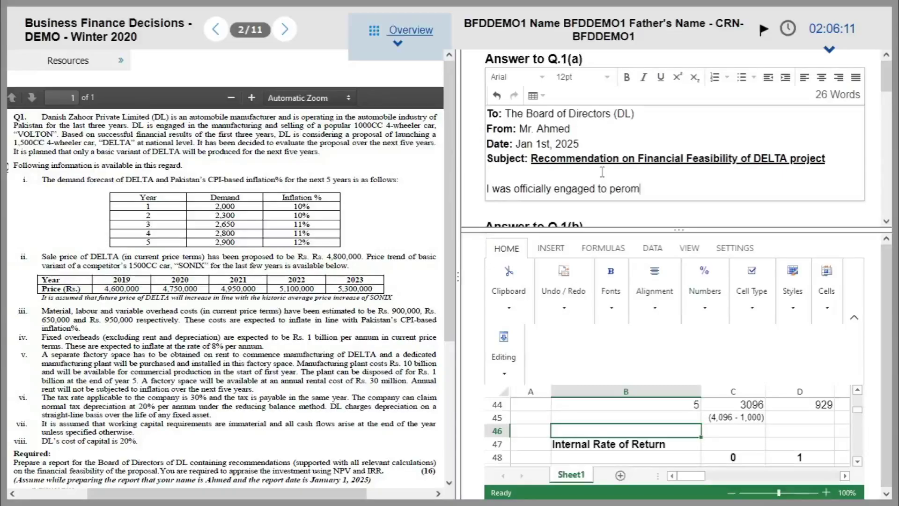
pyautogui.press('BackSpace')
pyautogui.press('BackSpace')
pyautogui.write('form the fi')
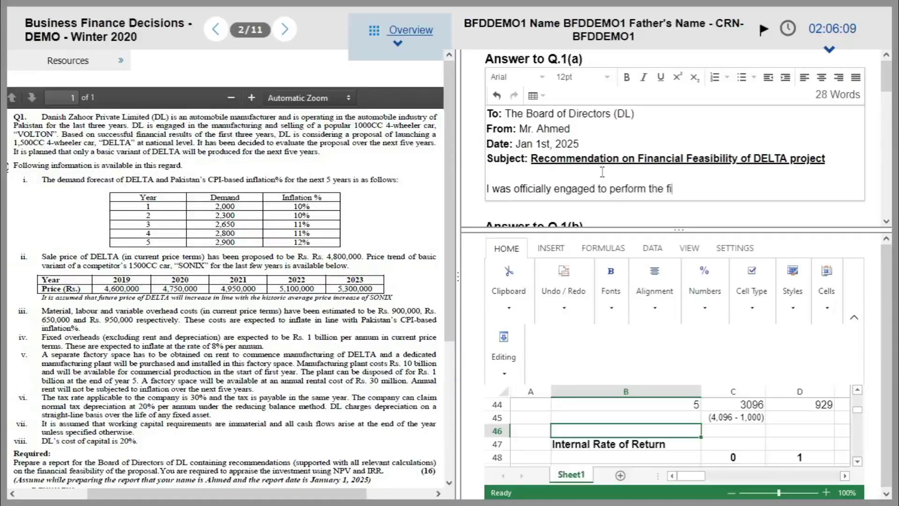
pyautogui.write('nancial feasibil')
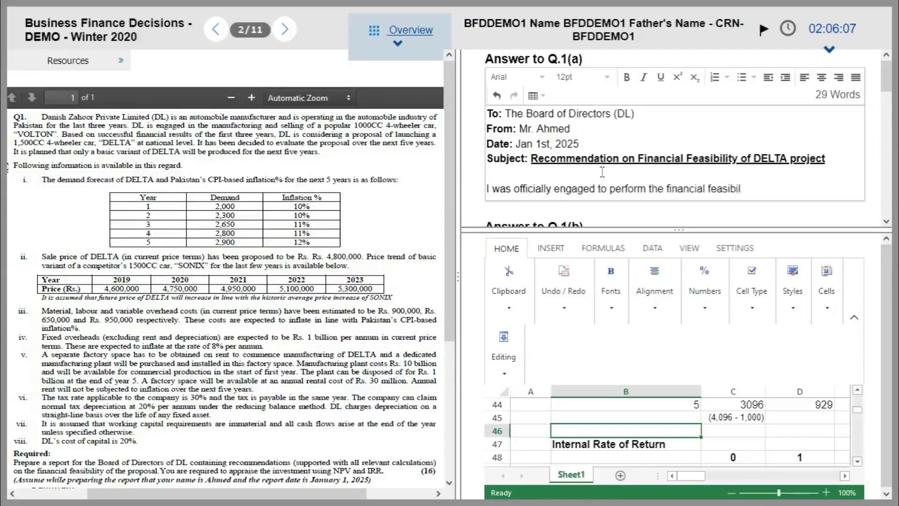
pyautogui.write('ity of com')
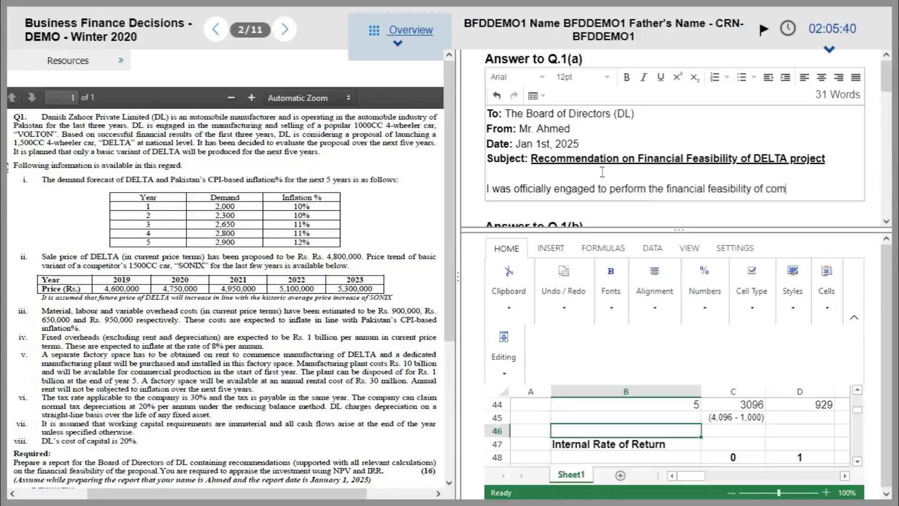
pyautogui.write('mencing the pro')
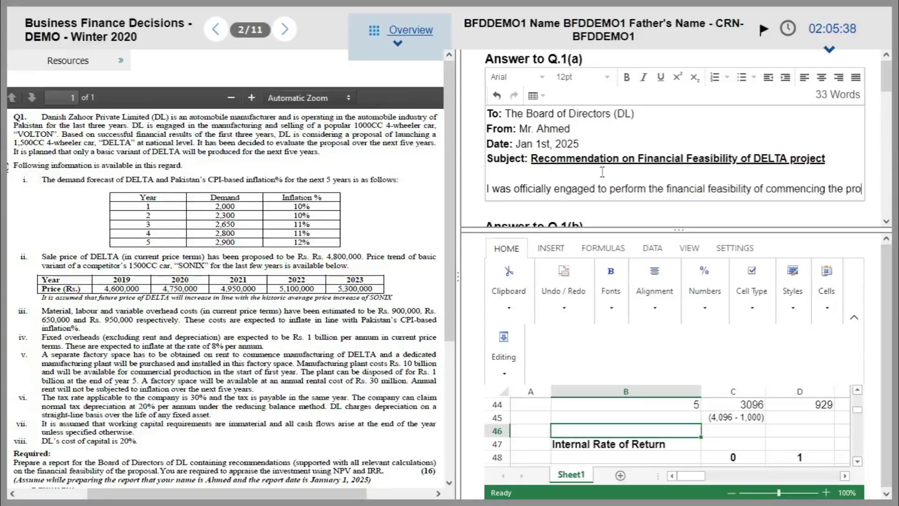
pyautogui.write('duction of new c')
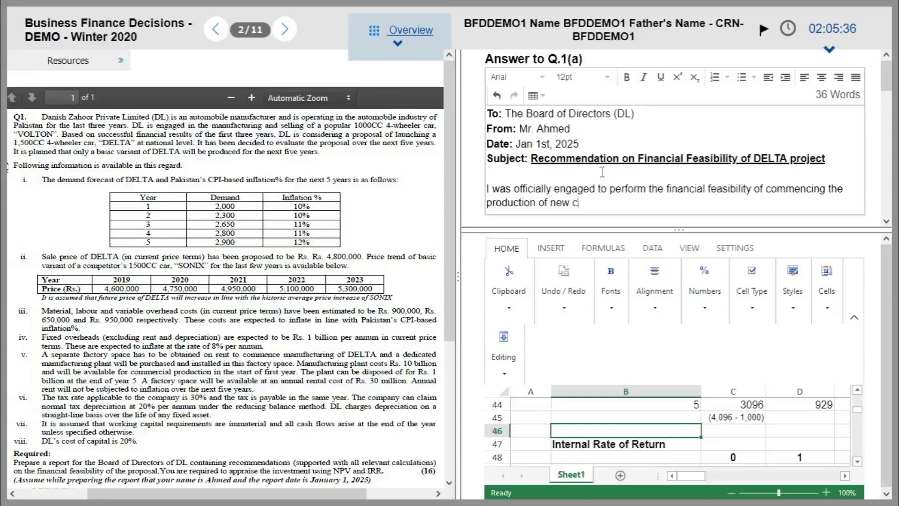
pyautogui.write('ar, "DELTA". The feasibi')
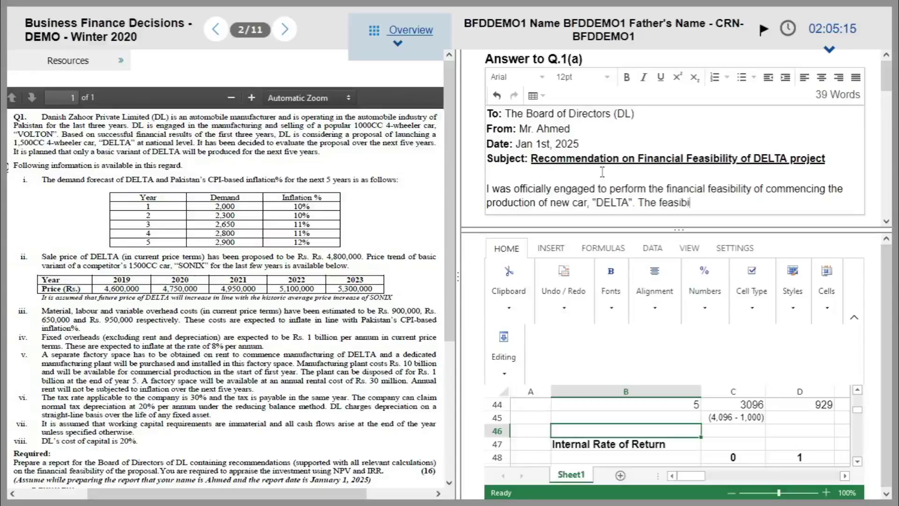
# Complete the second sentence of the opening paragraph as "The feasibility was prepared using two investment appraisal tools, i.e., NPV and IRR.".
pyautogui.write('lity was prepared usi')
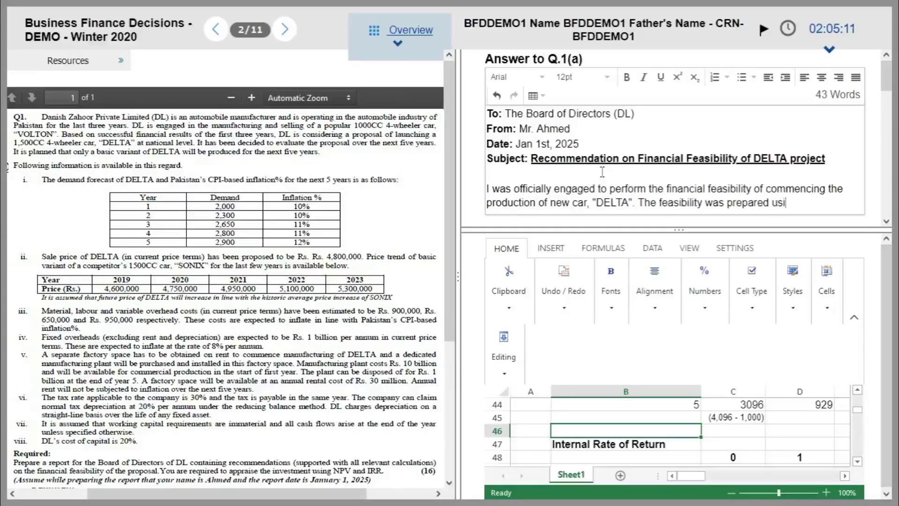
pyautogui.write('ng two inve')
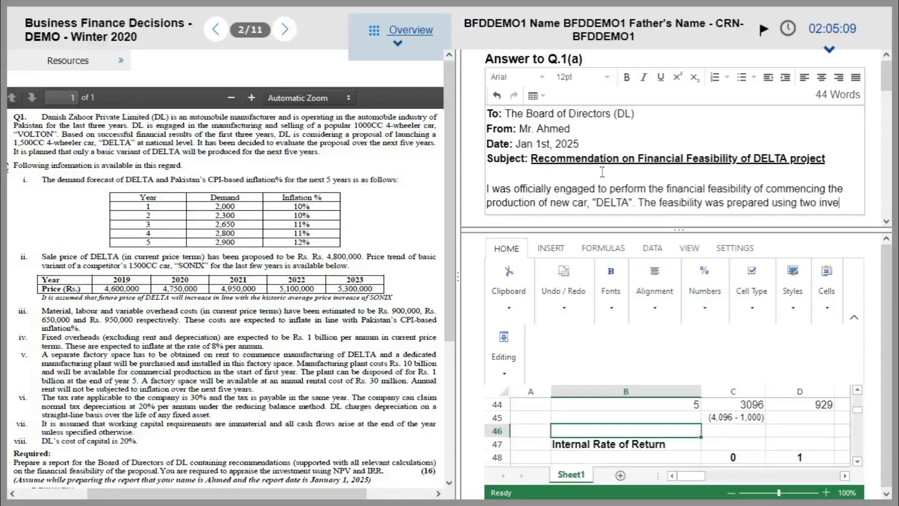
pyautogui.write('stment appraisal')
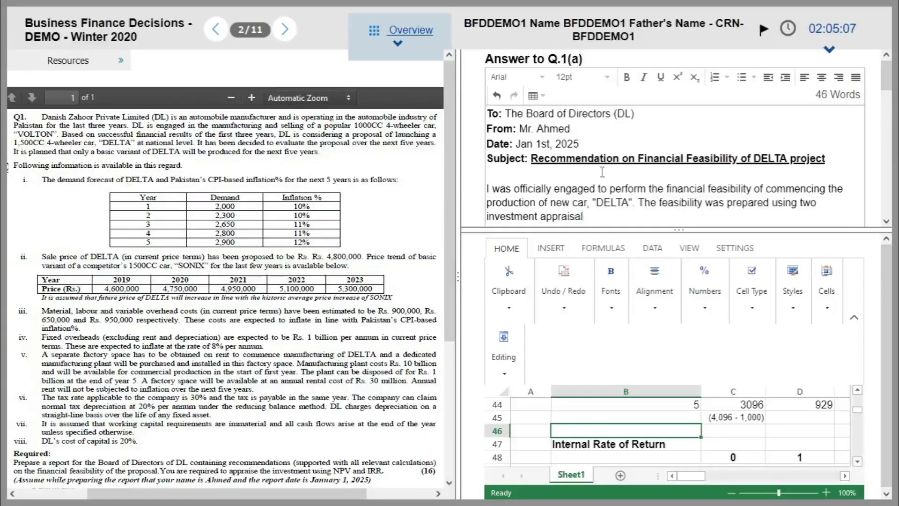
pyautogui.write(' tools, i.e., NPV and IT')
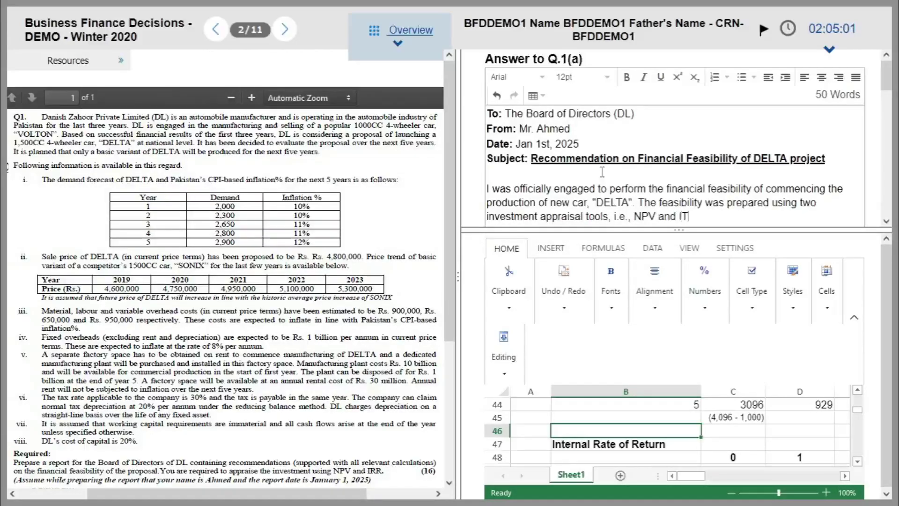
pyautogui.press('BackSpace')
pyautogui.press('BackSpace')
pyautogui.write('R')
pyautogui.press('BackSpace')
pyautogui.write('RR>')
# Add the sentence "The results of the tools are as under:" to the opening paragraph and leave a blank line after it.
pyautogui.write('The rre')
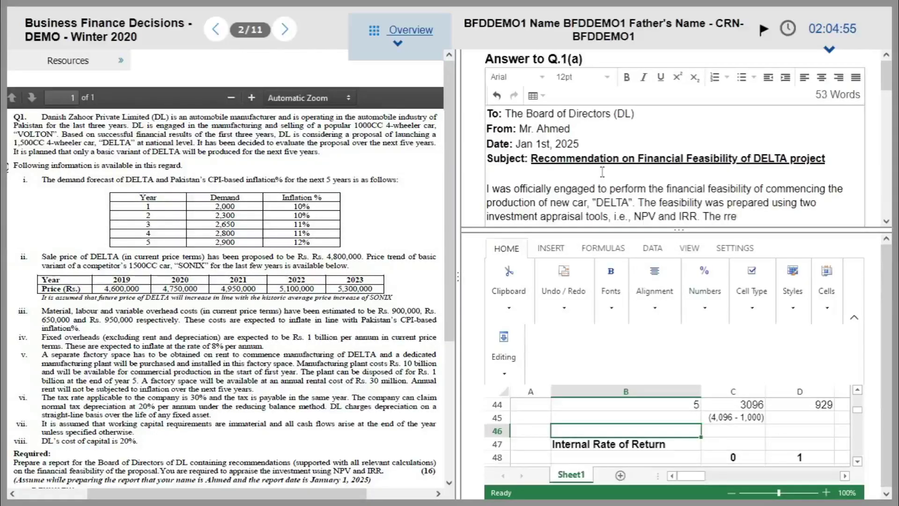
pyautogui.press('BackSpace')
pyautogui.press('BackSpace')
pyautogui.write('esults of the tools ')
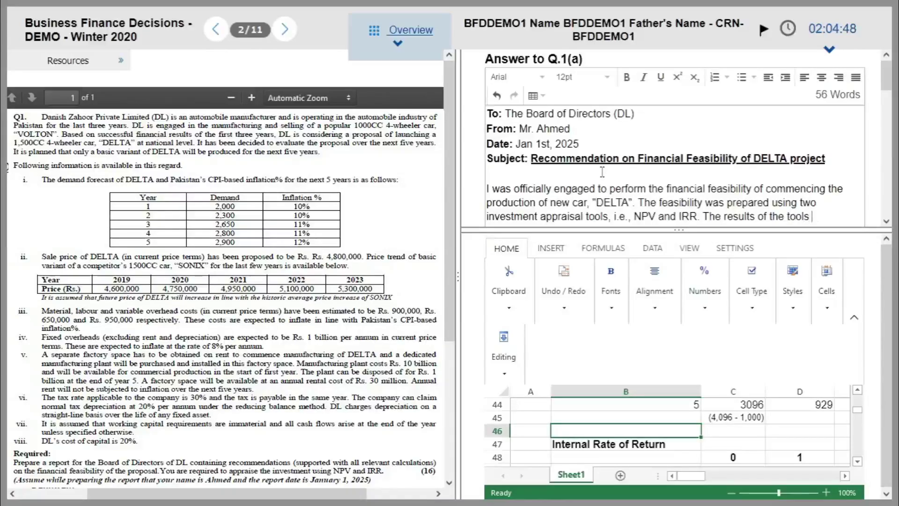
pyautogui.write('are as under')
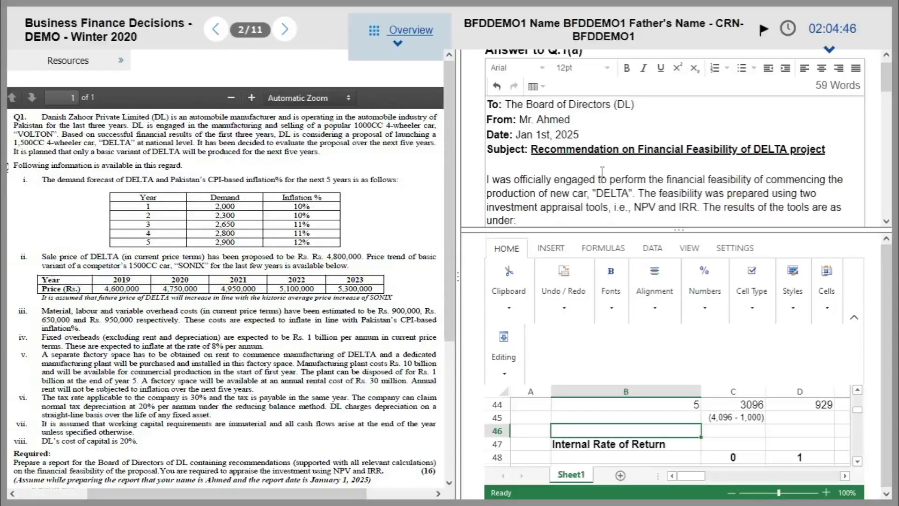
pyautogui.write(':')
pyautogui.press('Return')
pyautogui.press('Return')
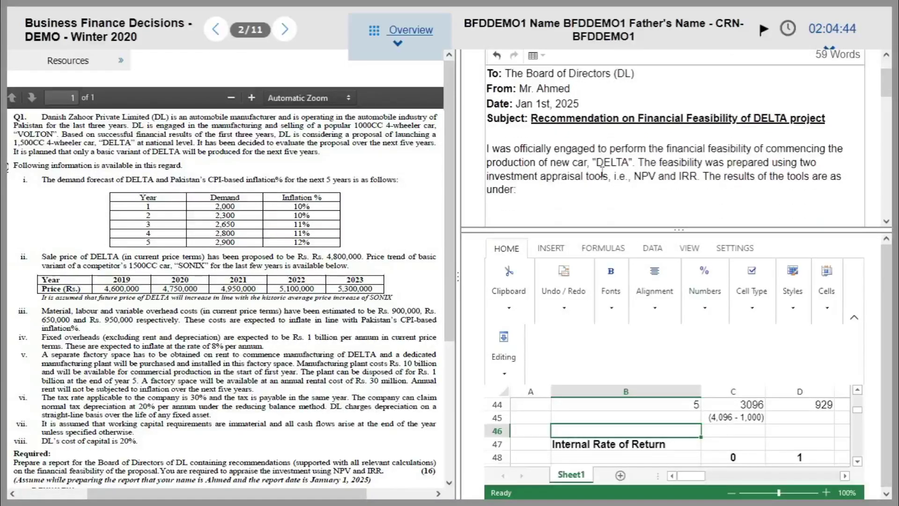
# Write the first result line as "NPV = Rs. (596) million", with the negative amount in parentheses.
pyautogui.write('NPV = Rs. -596)')
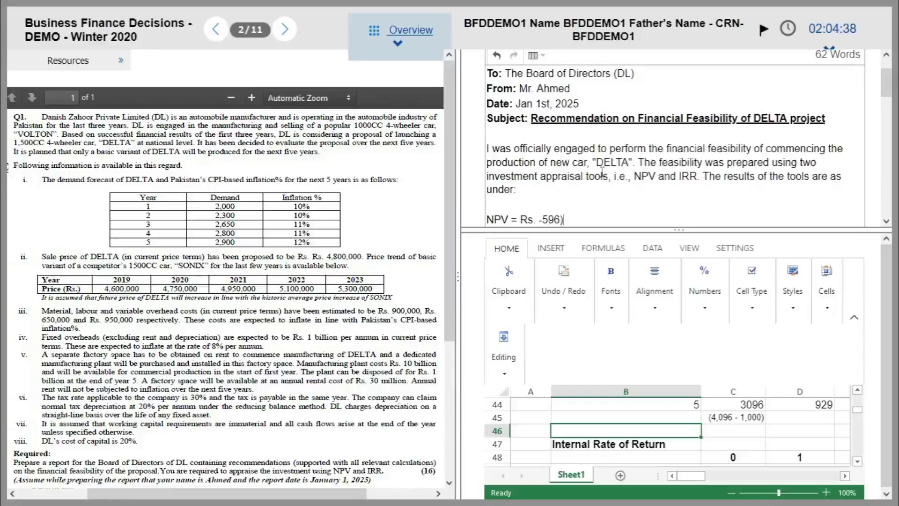
pyautogui.write(' million')
pyautogui.press('Left')
pyautogui.press('Left')
pyautogui.press('Left')
pyautogui.press('Left')
pyautogui.press('Left')
pyautogui.press('Left')
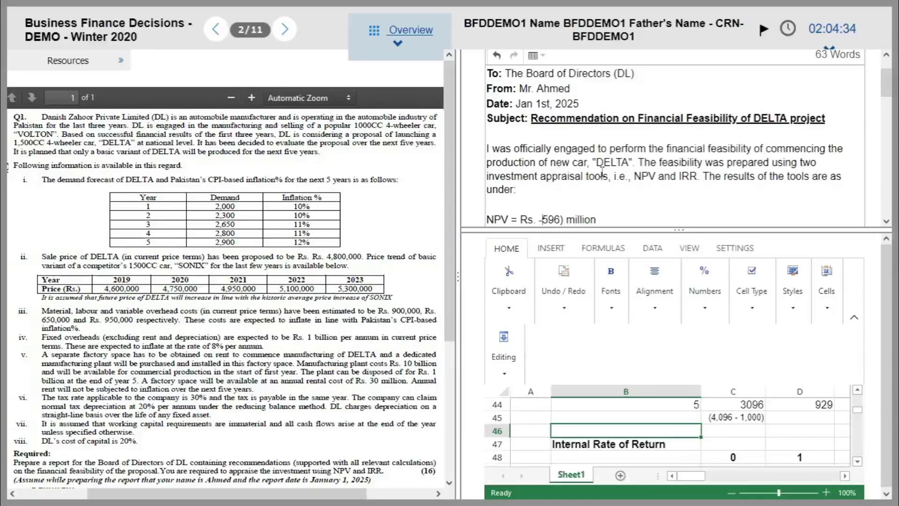
pyautogui.press('BackSpace')
pyautogui.write('(')
pyautogui.press('End')
pyautogui.press('Return')
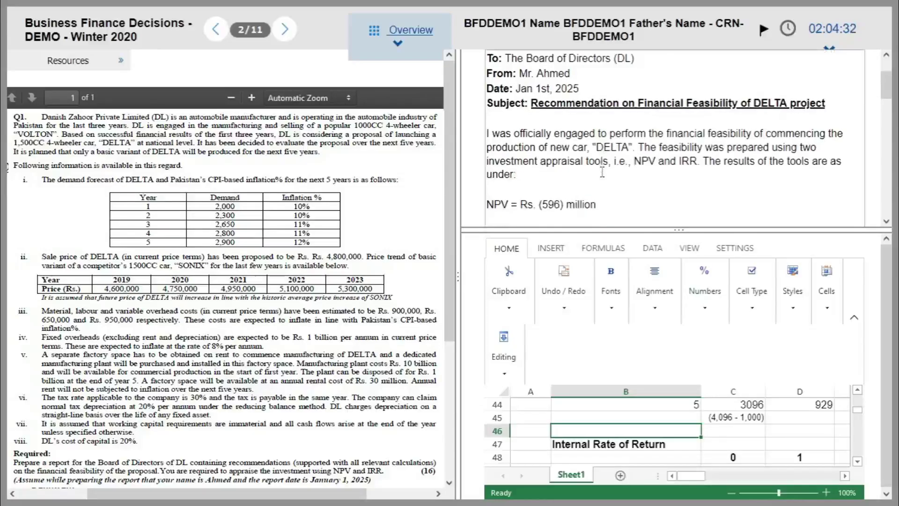
# Write "IRR = 17.33%" beneath the NPV line, looking up the decimals in the spreadsheet's IRR working.
pyautogui.write('IRR = 17.')
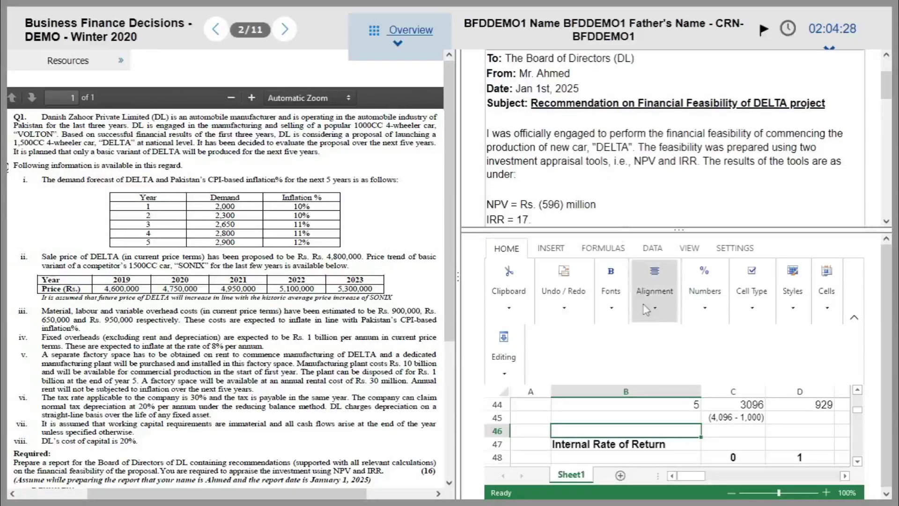
pyautogui.press('Down')
pyautogui.press('Down')
pyautogui.press('Down')
pyautogui.press('Down')
pyautogui.press('Down')
pyautogui.press('Down')
pyautogui.press('Down')
pyautogui.press('Down')
pyautogui.press('Down')
pyautogui.press('Down')
pyautogui.press('Down')
pyautogui.press('Down')
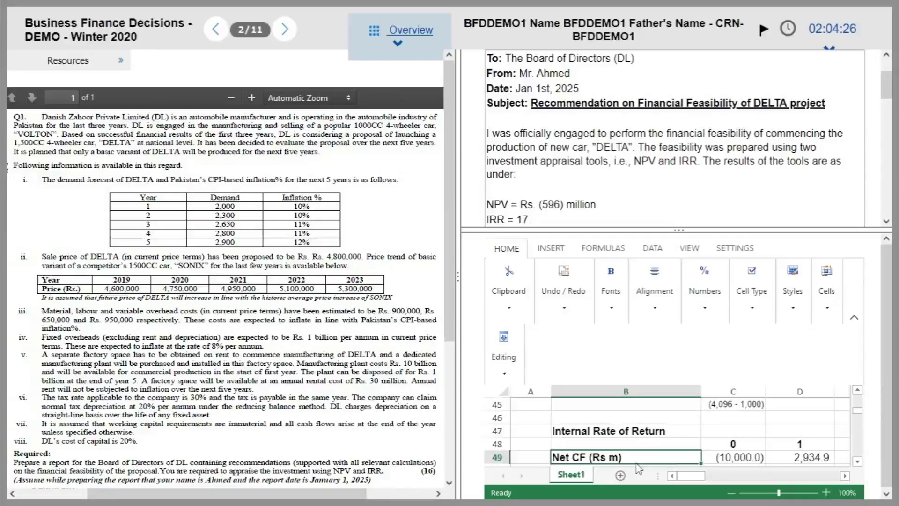
pyautogui.press('Up')
pyautogui.press('Up')
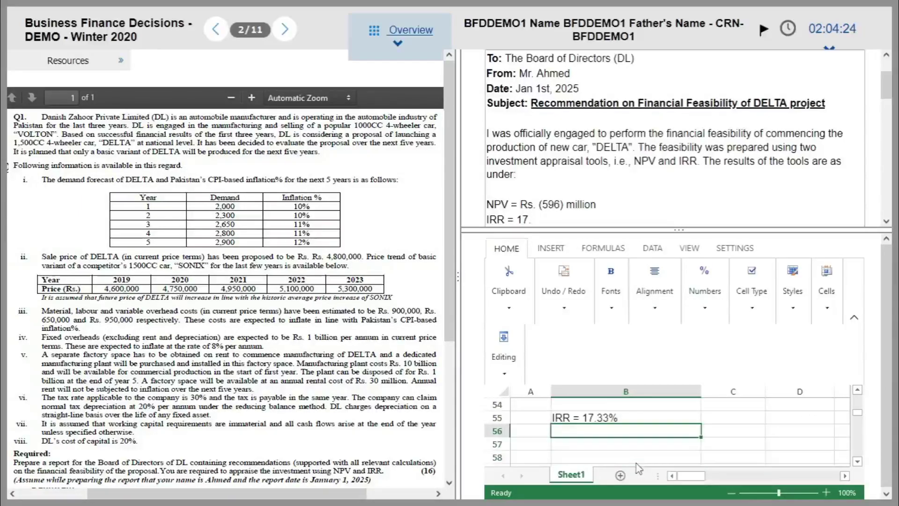
pyautogui.click(556, 226)
pyautogui.write('33%')
# Format the NPV and IRR result lines as a bulleted list and continue in a plain paragraph below it.
pyautogui.hotkey('shift', 'Up')
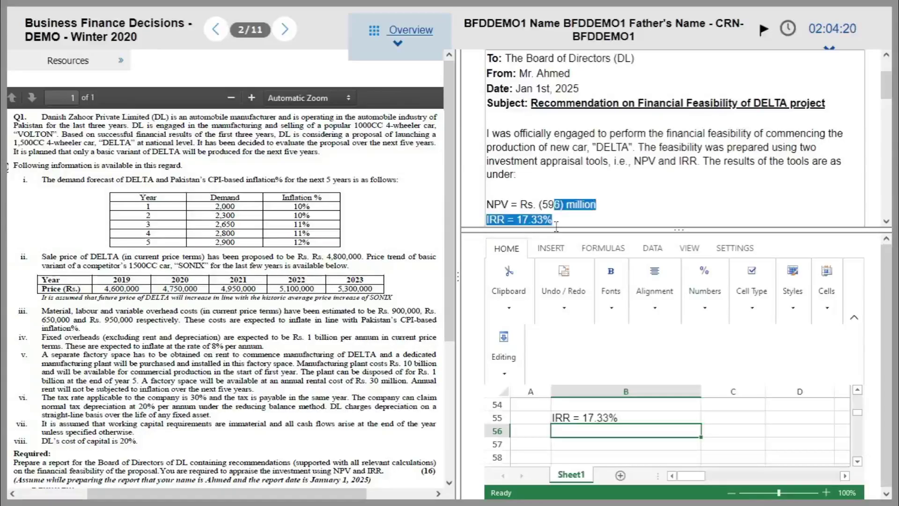
pyautogui.hotkey('shift', 'Home')
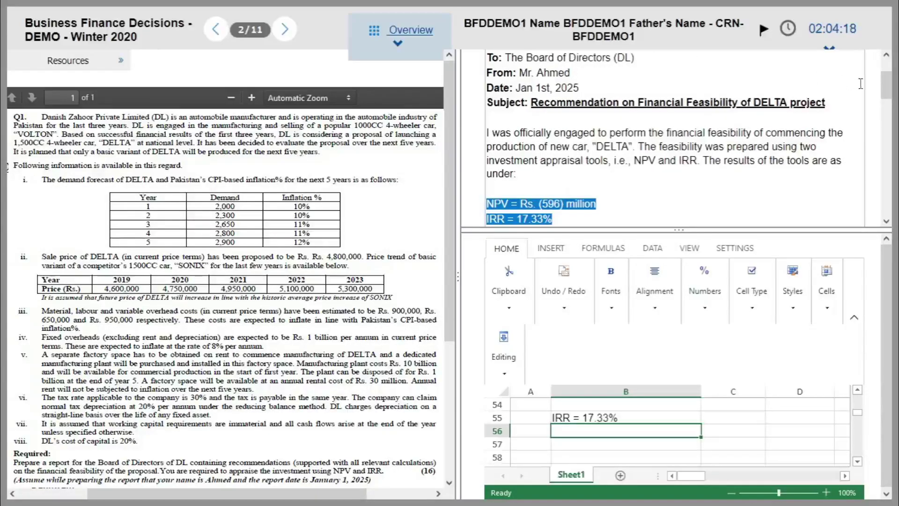
pyautogui.scroll(2, 876, 69)
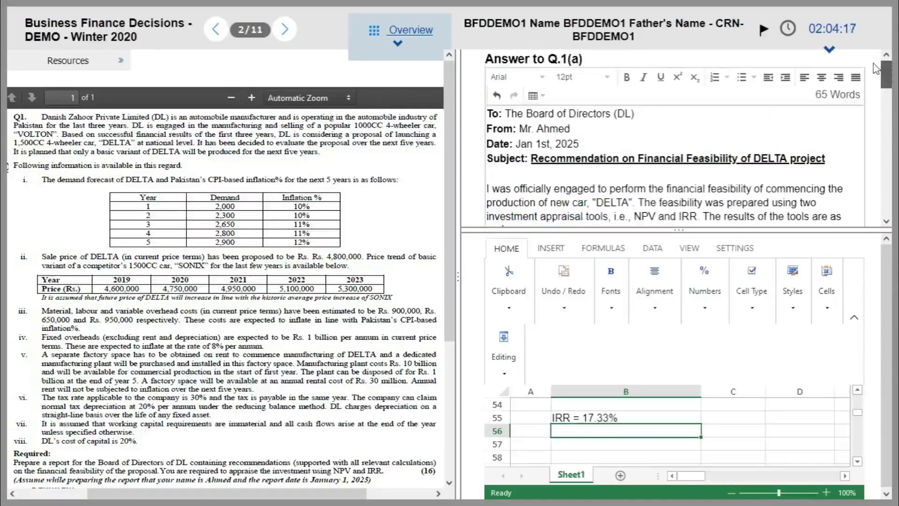
pyautogui.click(742, 77)
pyautogui.click(593, 192)
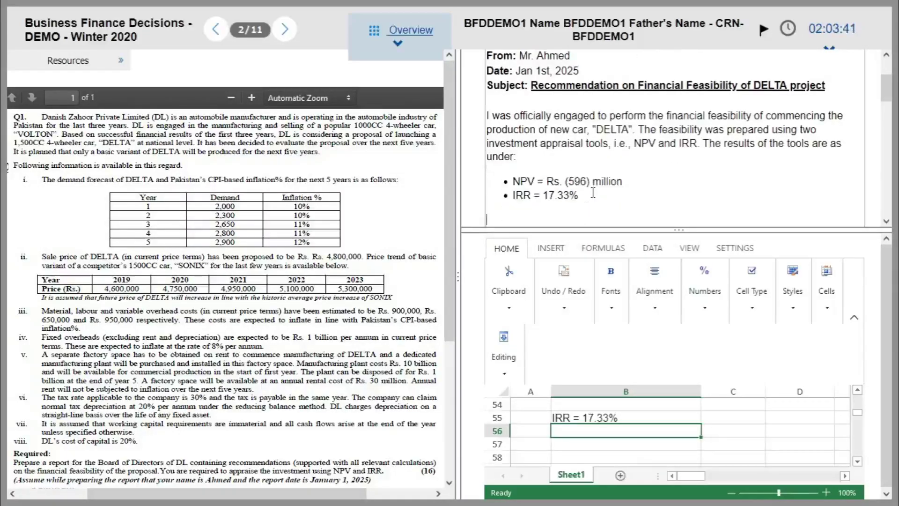
# Write the note "(For detailed workings, refer to the Appendix)" below the bulleted results.
pyautogui.write('(For ')
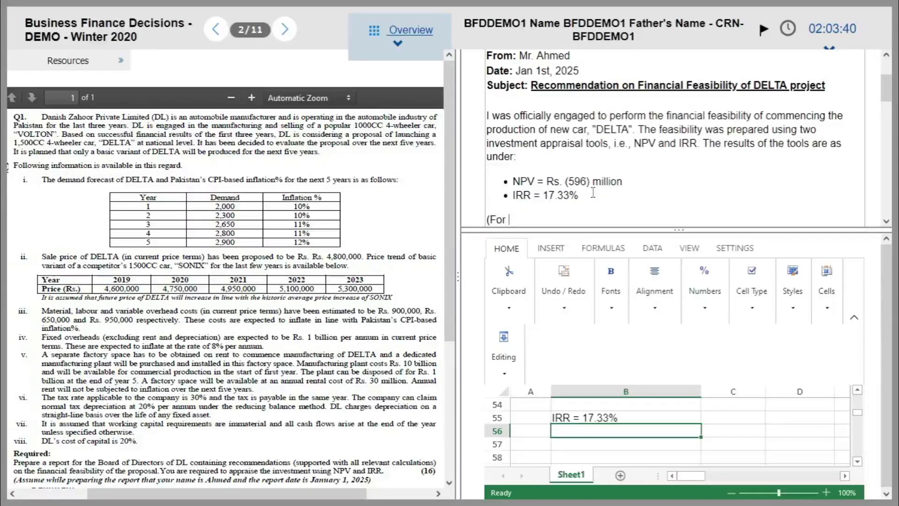
pyautogui.write('detailed worki')
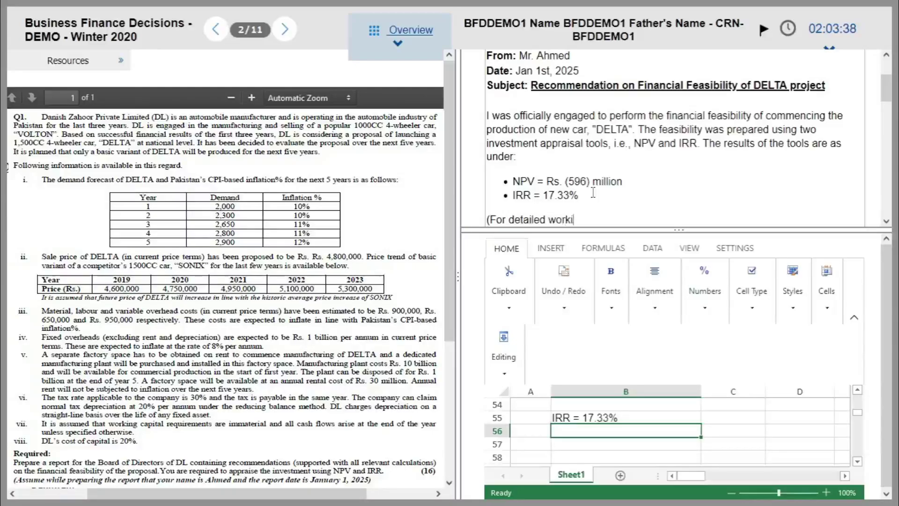
pyautogui.write('ngs, re')
pyautogui.write('fer ')
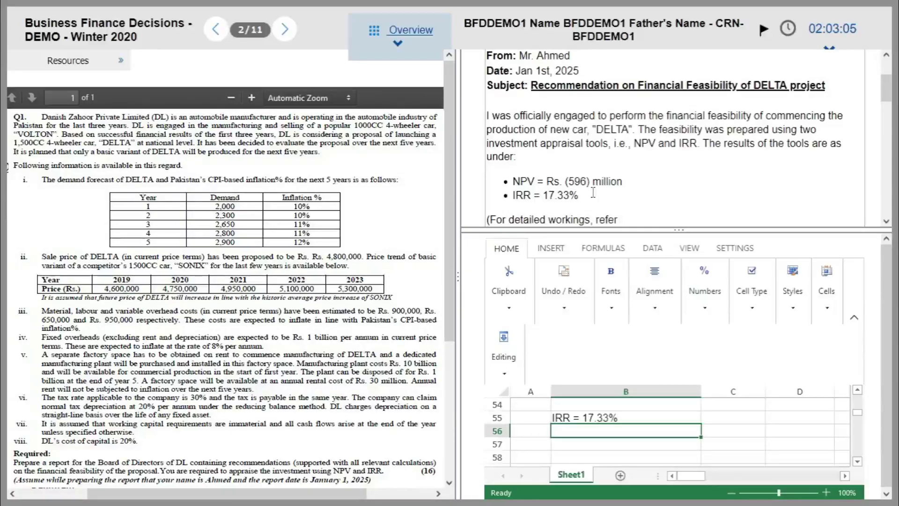
pyautogui.write('to the Appendix')
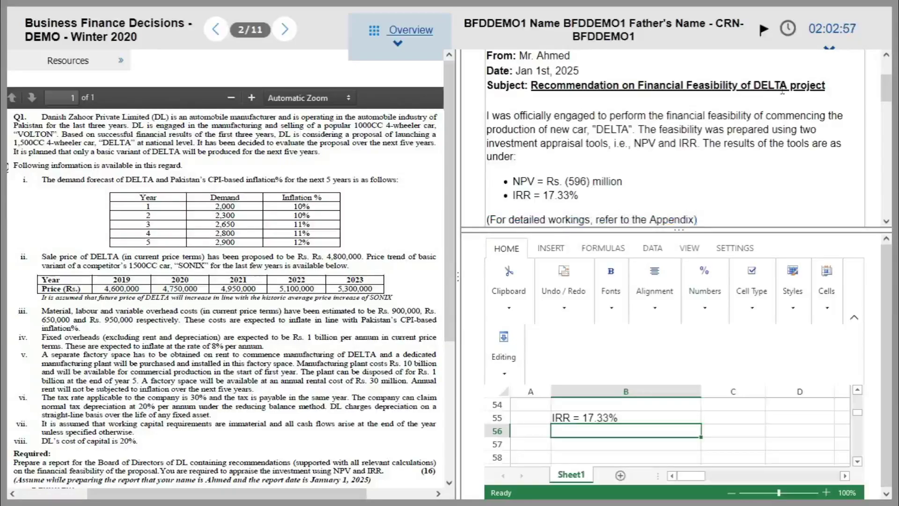
# Italicise the whole Appendix note and start a new paragraph after a blank line.
pyautogui.hotkey('shift', 'Home')
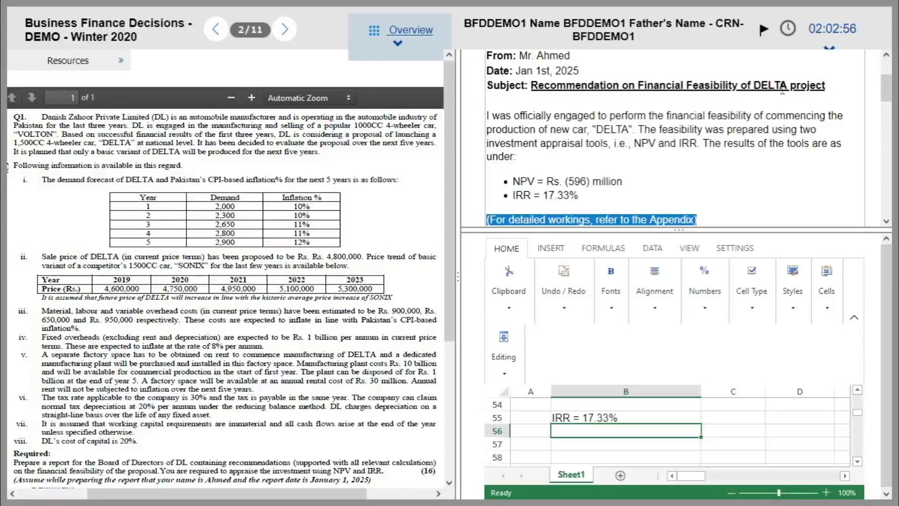
pyautogui.hotkey('ctrl', 'i')
pyautogui.press('End')
pyautogui.press('Return')
pyautogui.press('Return')
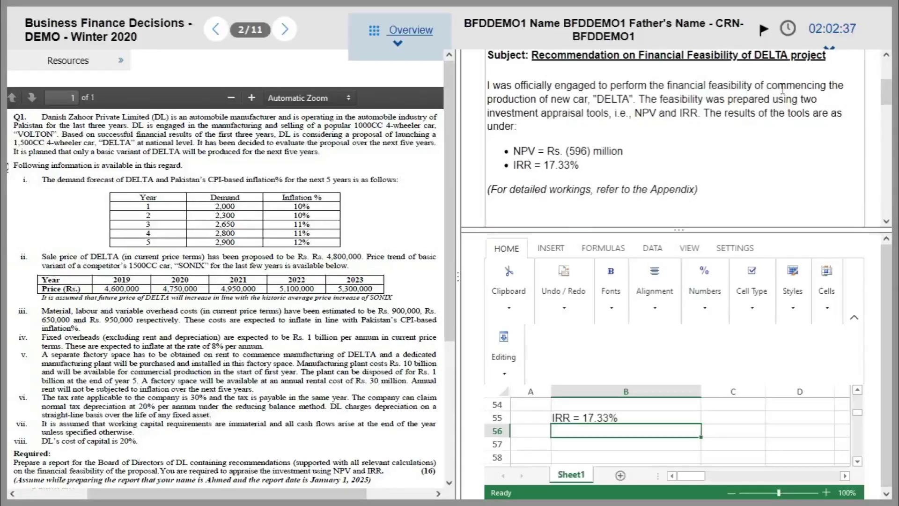
# Begin the conclusion with "Based on the above results, it is not recommended to commence the project of manufacturing DELTA".
pyautogui.write('Based on the')
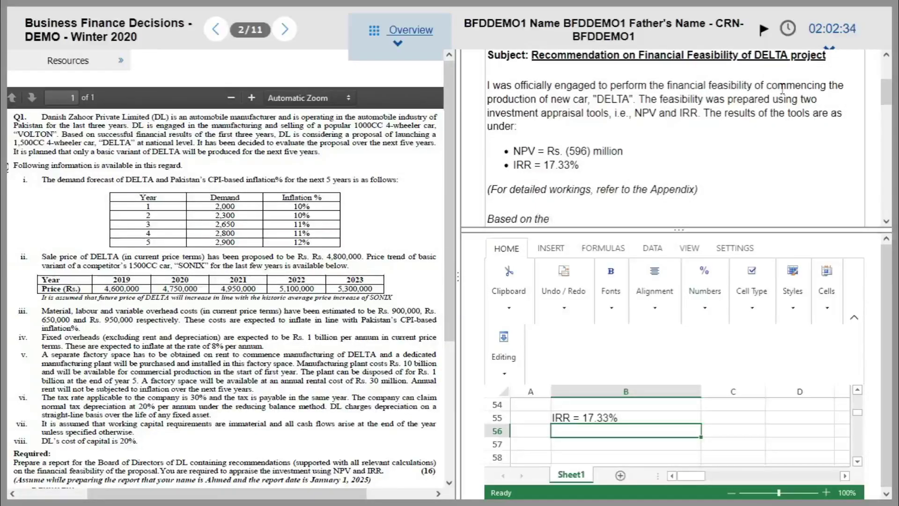
pyautogui.write(' above results, ')
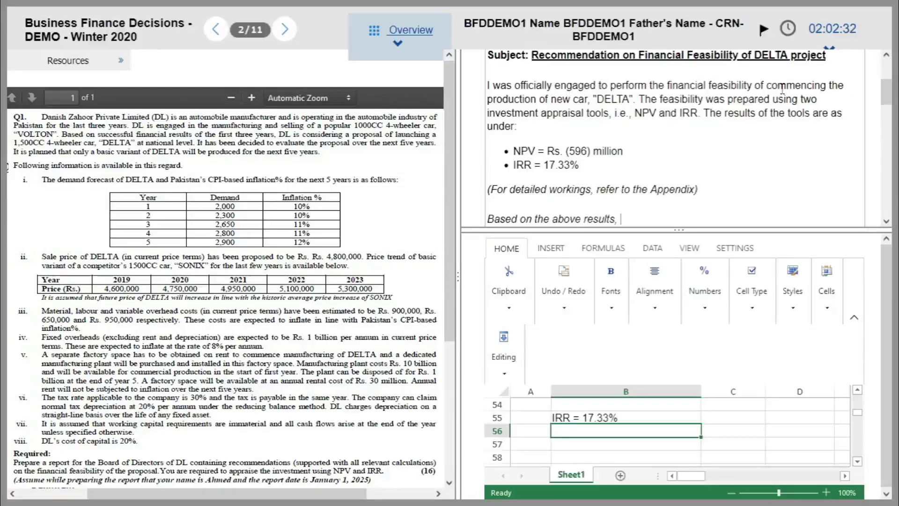
pyautogui.write('it is not recoe')
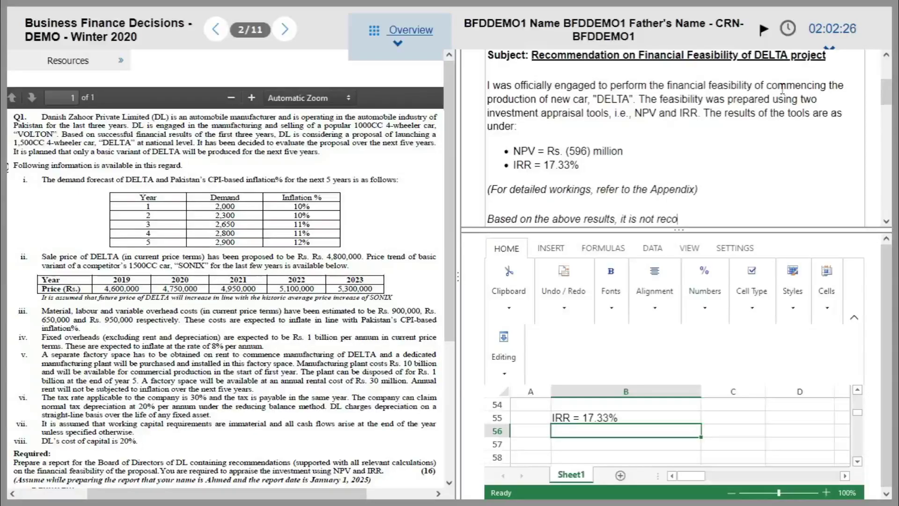
pyautogui.write('mmended to ')
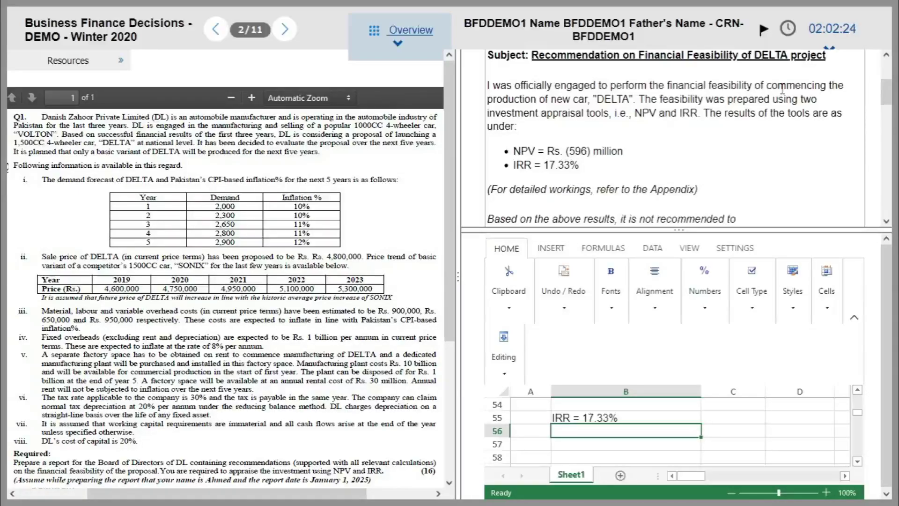
pyautogui.write('commence tg')
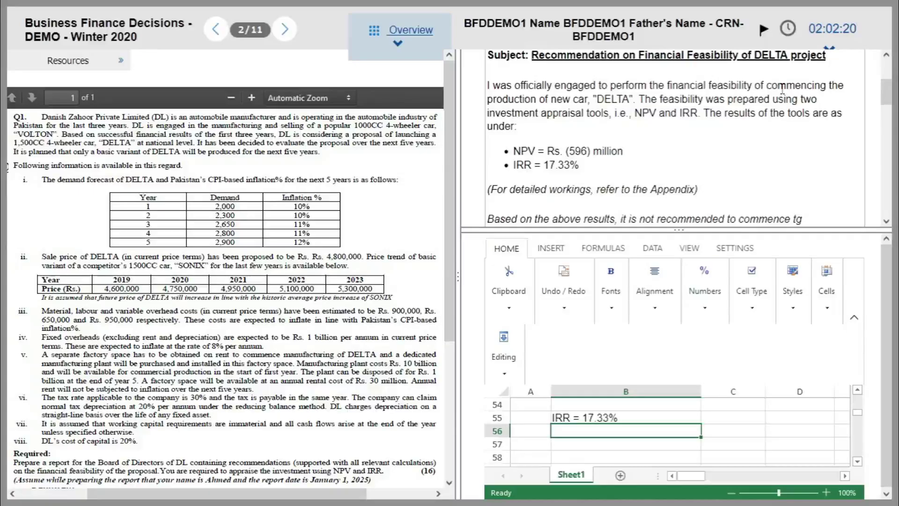
pyautogui.press('BackSpace')
pyautogui.write('he project of')
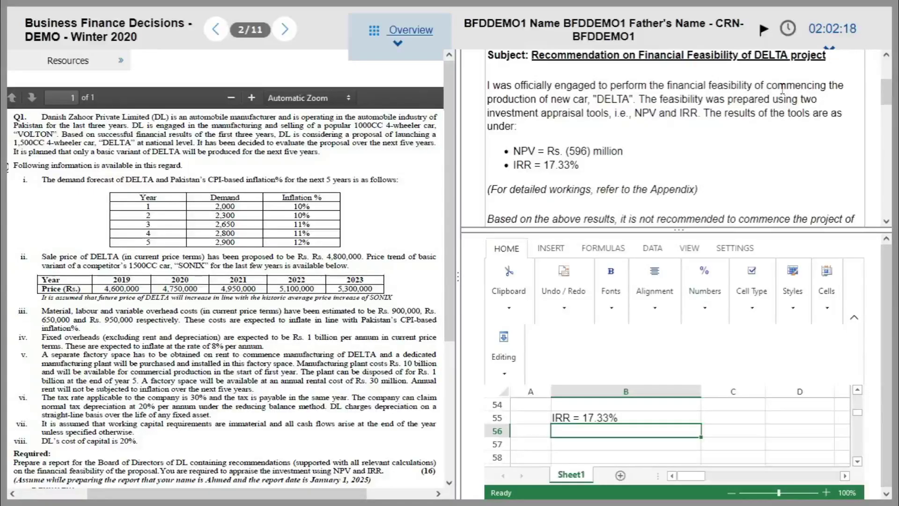
pyautogui.write(' manufacturing DE')
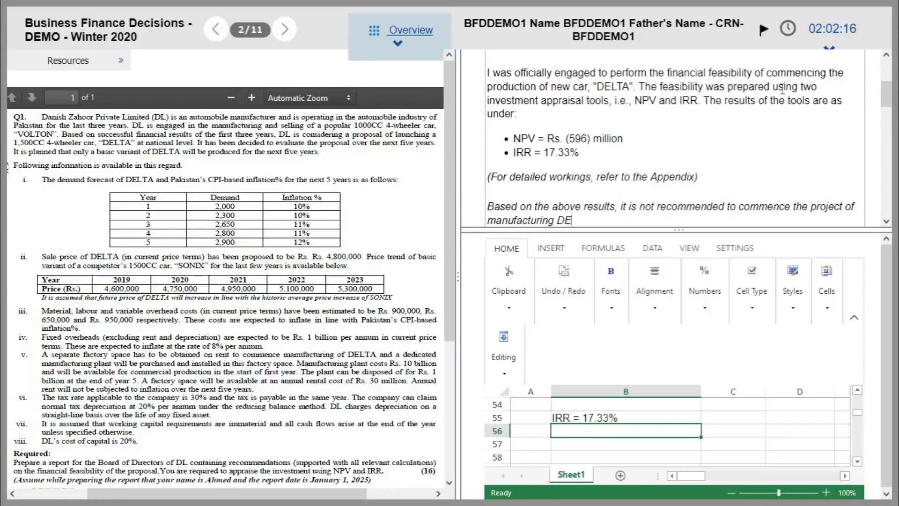
# Complete the conclusion sentence with "because NPV is negative and IRR is less than the cost of capital.".
pyautogui.write('LTA because')
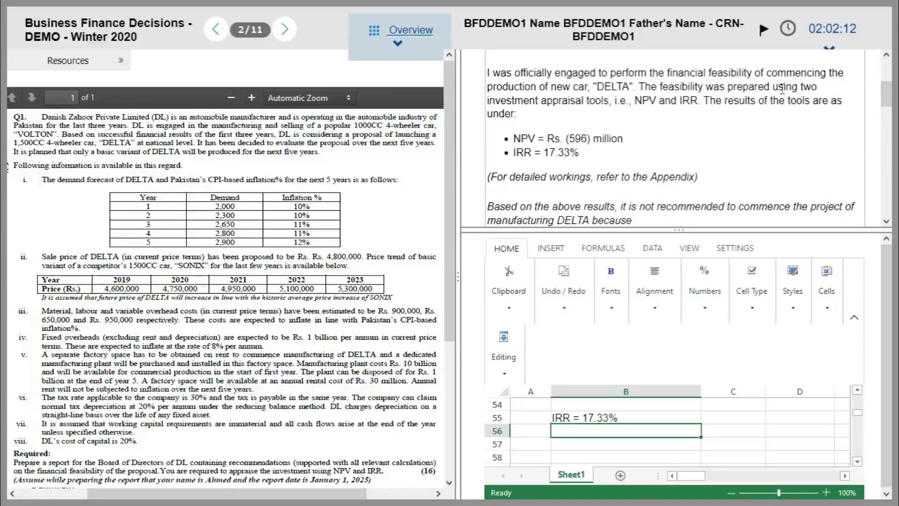
pyautogui.write(' NPV is negat')
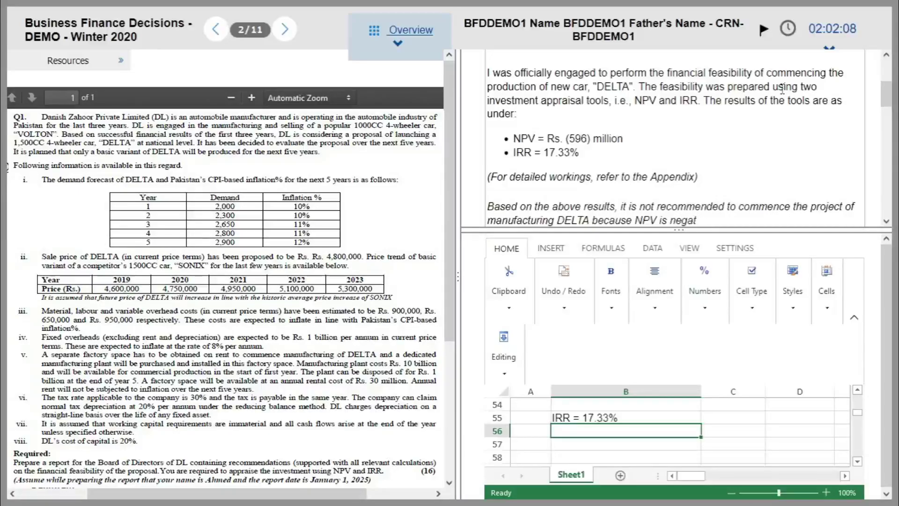
pyautogui.write('vive and IRR')
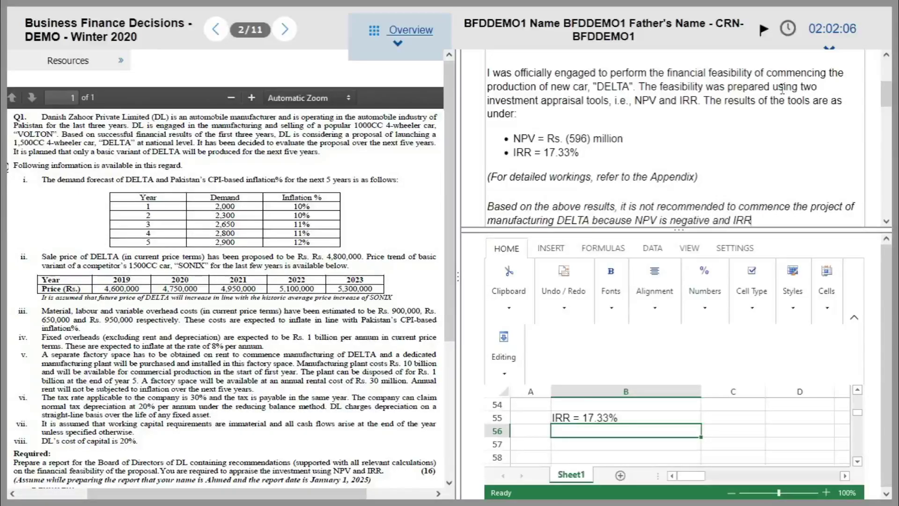
pyautogui.write(' is less than the ')
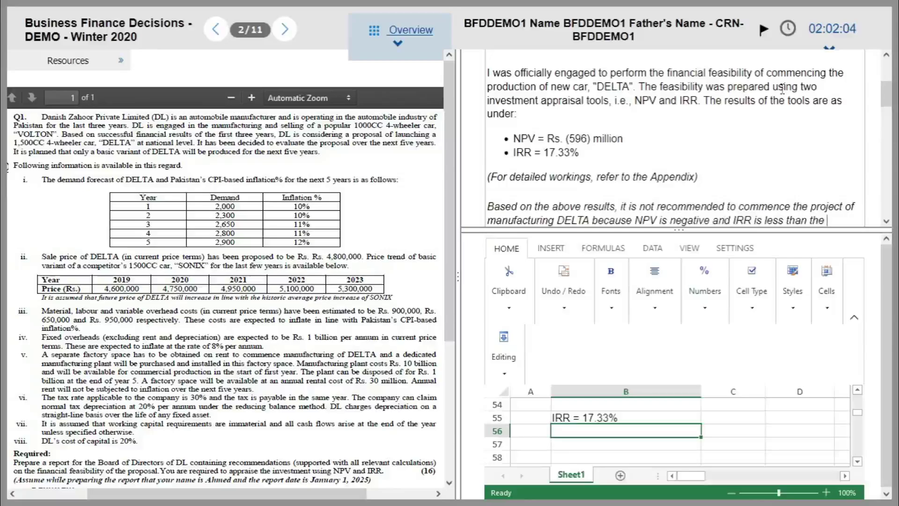
pyautogui.write('cost of capital.')
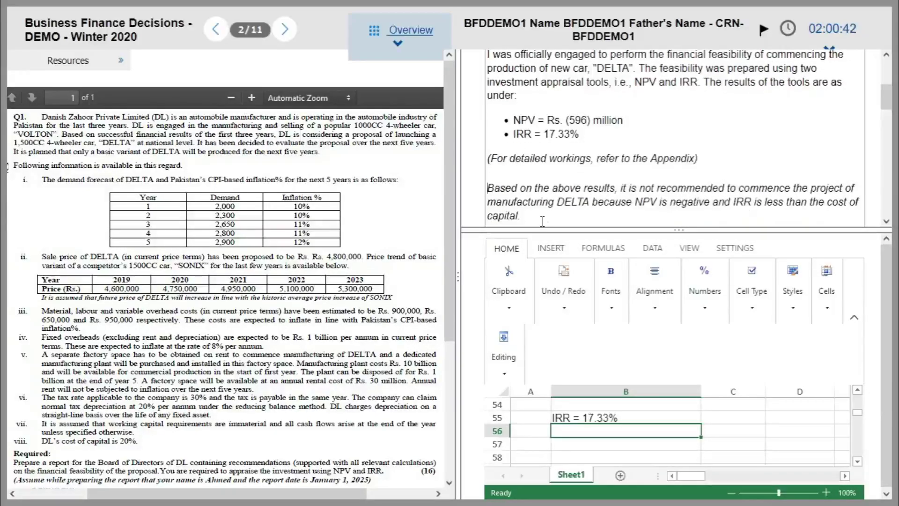
# Add a bold, underlined heading "Recommendation" directly above the conclusion paragraph.
pyautogui.press('Return')
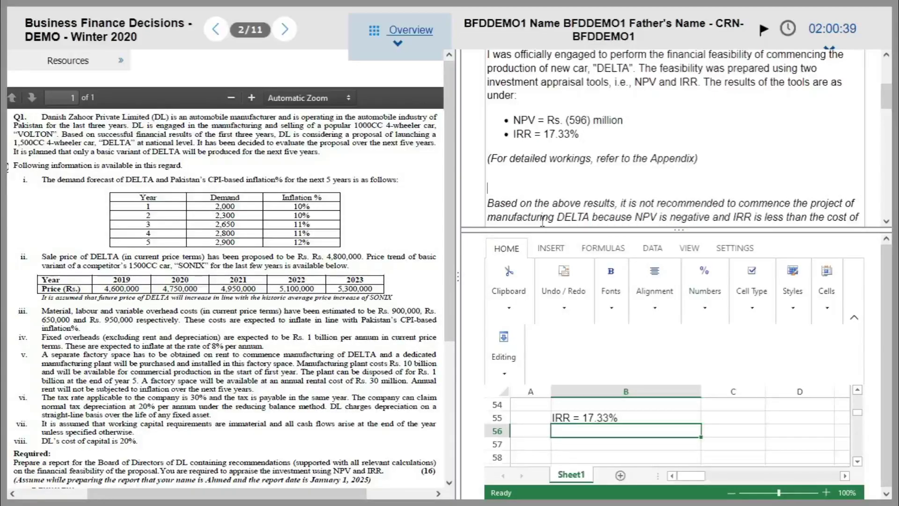
pyautogui.write('Re')
pyautogui.write('commendation')
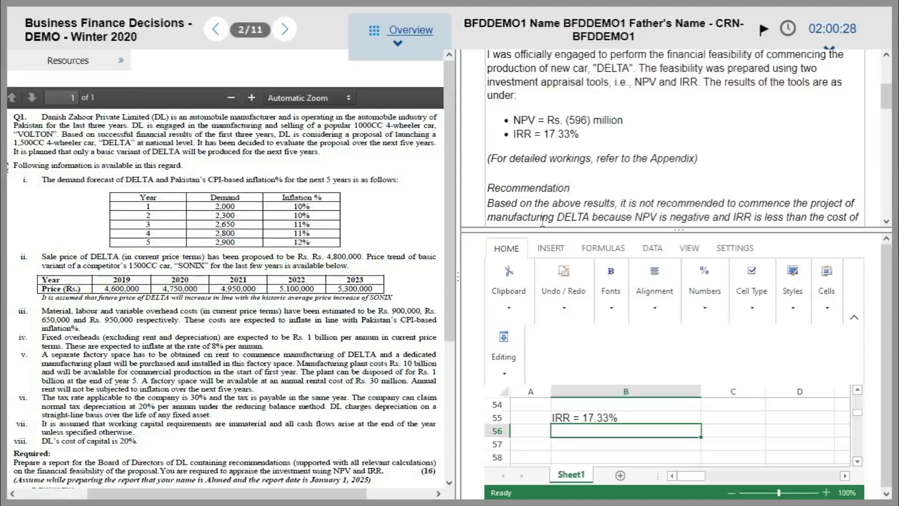
pyautogui.hotkey('shift', 'Home')
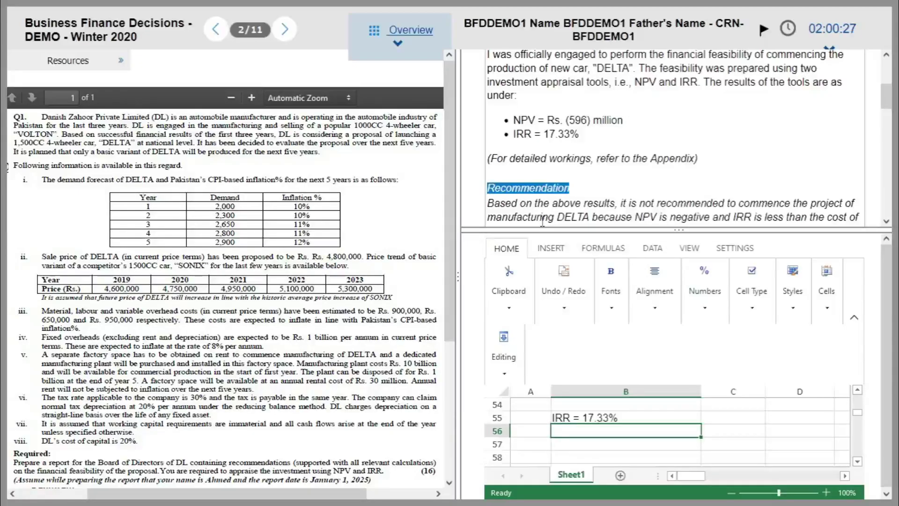
pyautogui.hotkey('ctrl', 'b')
pyautogui.hotkey('ctrl', 'u')
pyautogui.press('Down')
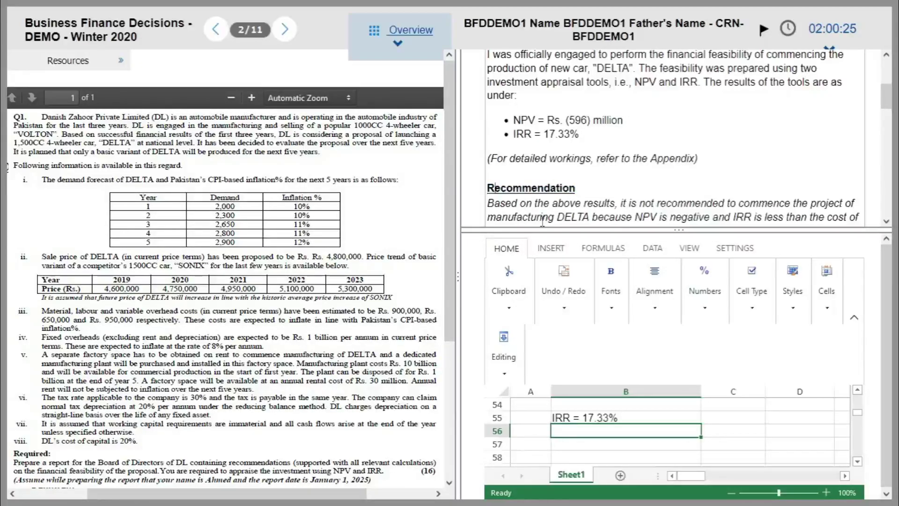
# Remove the italics from the whole paragraph under the Recommendation heading.
pyautogui.scroll(-1, 542, 221)
pyautogui.hotkey('shift', 'Down')
pyautogui.hotkey('shift', 'Down')
pyautogui.hotkey('ctrl', 'shift', 'Right')
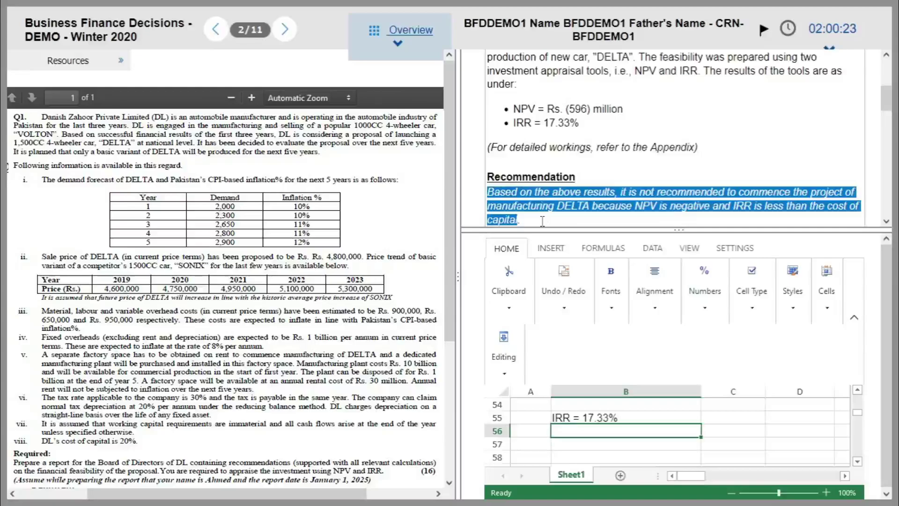
pyautogui.press('Left')
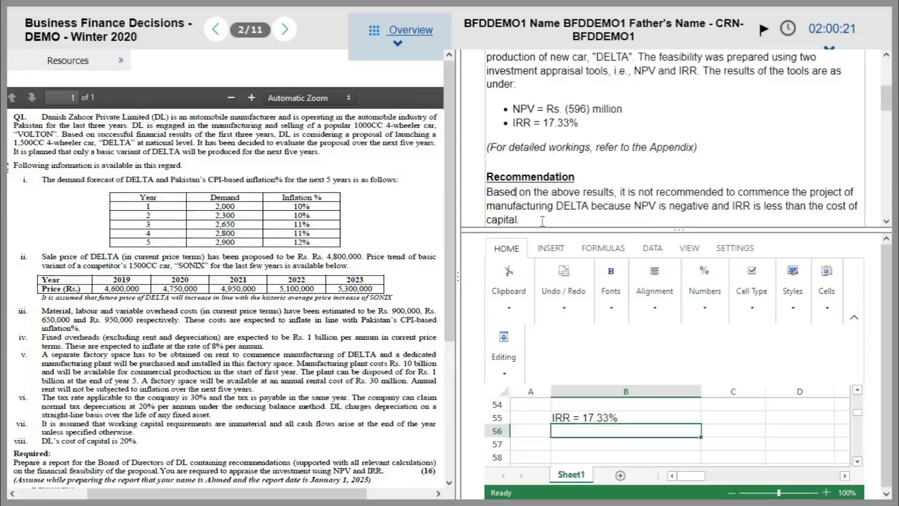
# Add the heading "APPENDIX" below the recommendation paragraph, bold and underlined without italics.
pyautogui.press('Return')
pyautogui.press('Return')
pyautogui.write('APP')
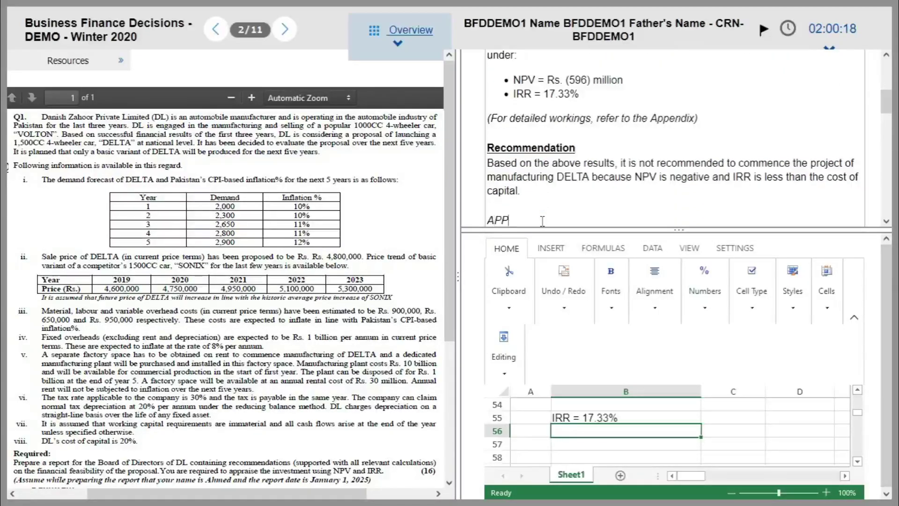
pyautogui.write('ENDIX')
pyautogui.hotkey('shift', 'Home')
pyautogui.hotkey('ctrl', 'b')
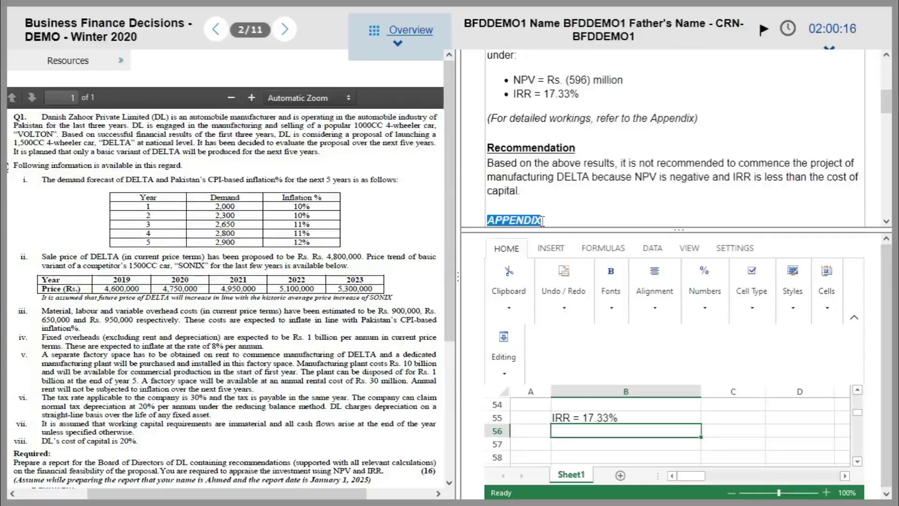
pyautogui.hotkey('ctrl', 'i')
pyautogui.press('Right')
pyautogui.hotkey('shift', 'Home')
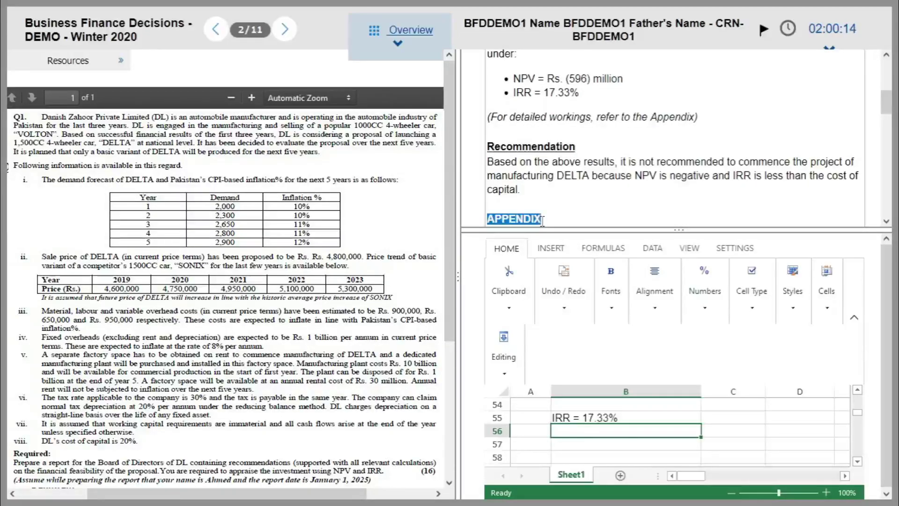
pyautogui.hotkey('ctrl', 'u')
pyautogui.press('Right')
# Write the subheading "Appendix 1 - Net Present Value" below the APPENDIX heading, leaving a blank line between them.
pyautogui.press('Return')
pyautogui.press('Return')
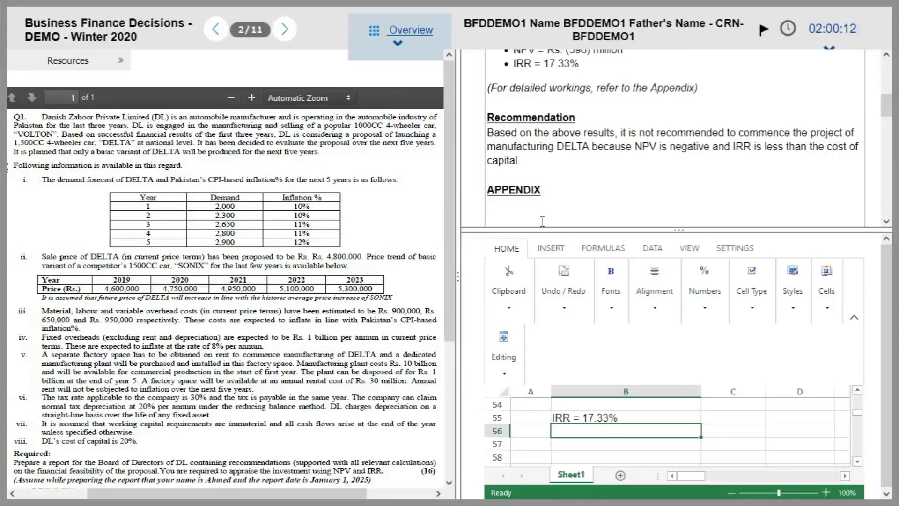
pyautogui.write('Appendix 1')
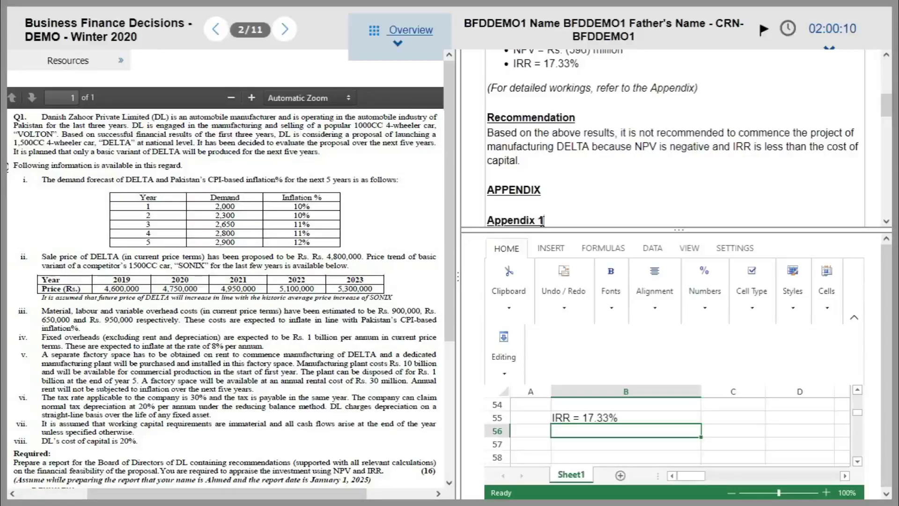
pyautogui.write(' - Net Pr')
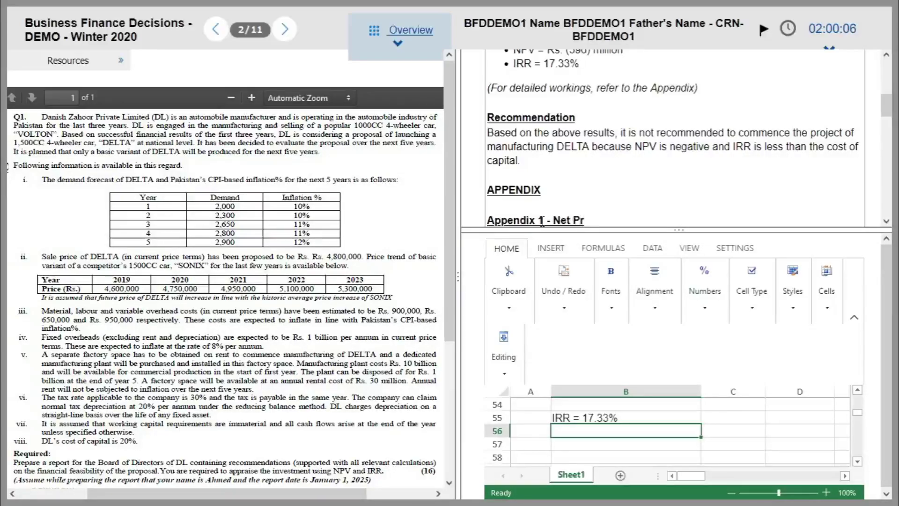
pyautogui.write('esent AV')
pyautogui.press('BackSpace')
pyautogui.press('BackSpace')
pyautogui.write('Va')
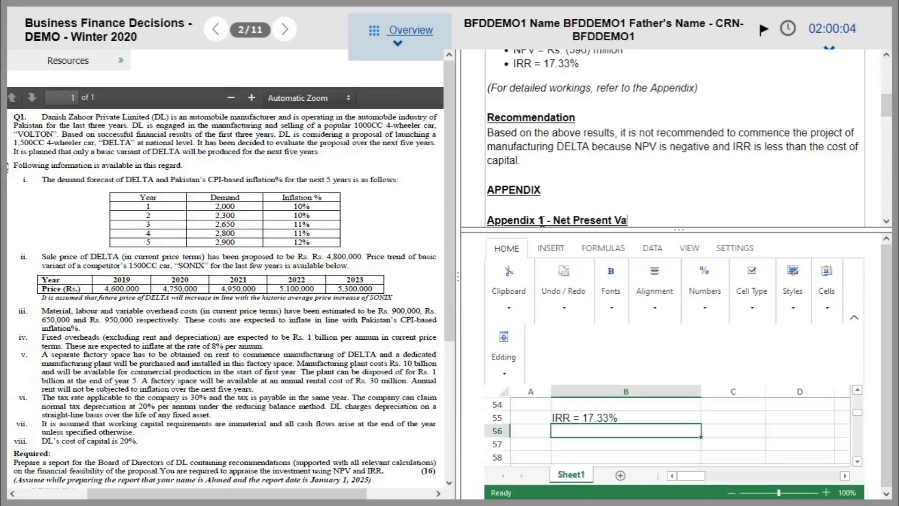
pyautogui.write('lue')
pyautogui.hotkey('shift', 'Home')
pyautogui.hotkey('ctrl', 'c')
pyautogui.press('End')
pyautogui.press('Return')
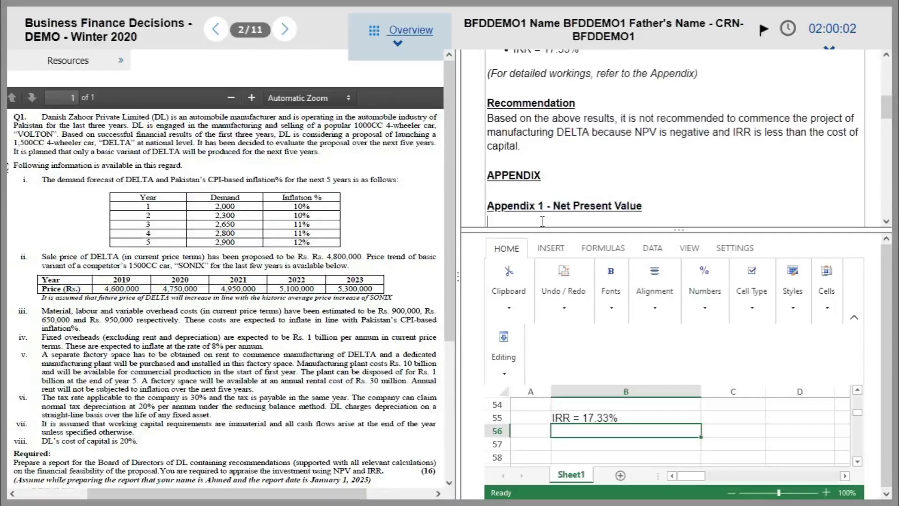
pyautogui.hotkey('ctrl', 'v')
pyautogui.press('Home')
pyautogui.press('Right')
pyautogui.press('Right')
pyautogui.press('Right')
pyautogui.press('Home')
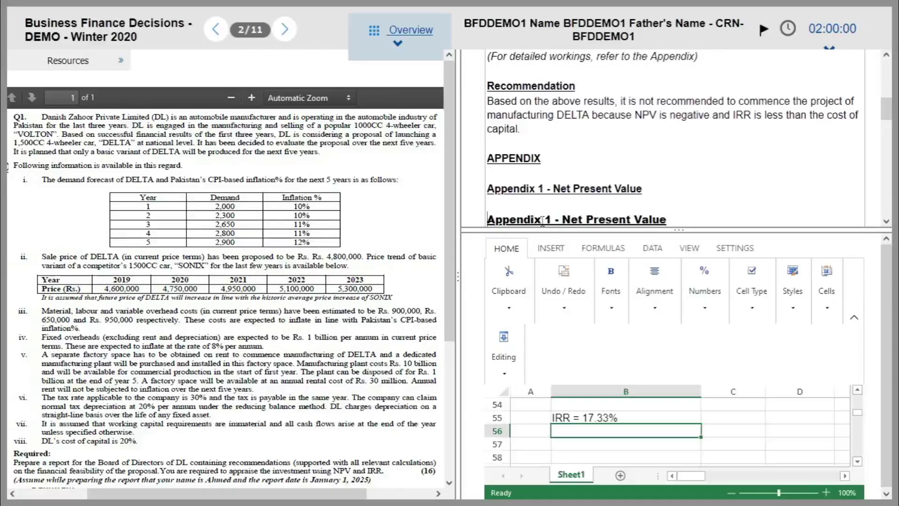
pyautogui.hotkey('shift', 'End')
pyautogui.press('BackSpace')
pyautogui.press('BackSpace')
pyautogui.hotkey('shift', 'Home')
pyautogui.press('Down')
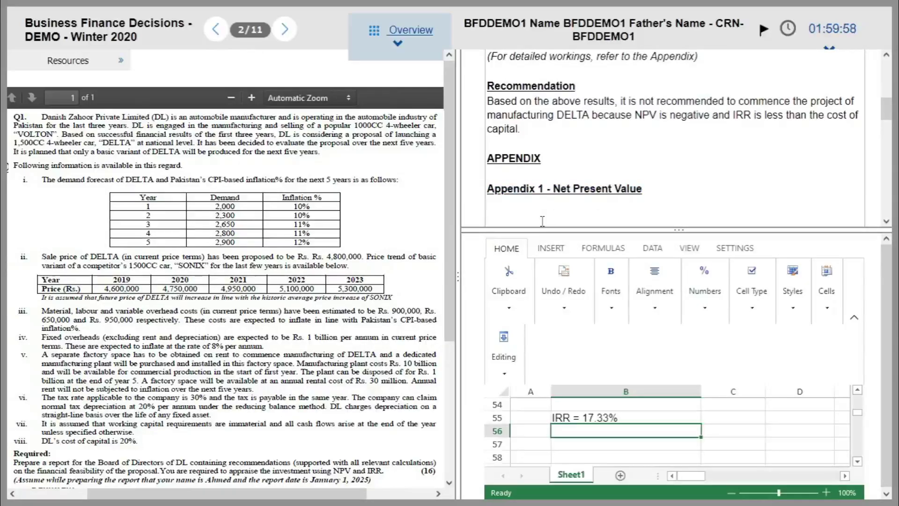
# Write the subheading "Appendix 2 - Internal Rate of Return" below the Appendix 1 subheading, leaving a blank line between them.
pyautogui.press('Return')
pyautogui.write('A')
pyautogui.press('BackSpace')
pyautogui.press('BackSpace')
pyautogui.press('Return')
pyautogui.write('Appe')
pyautogui.press('BackSpace')
pyautogui.write('endix 2 - Internal')
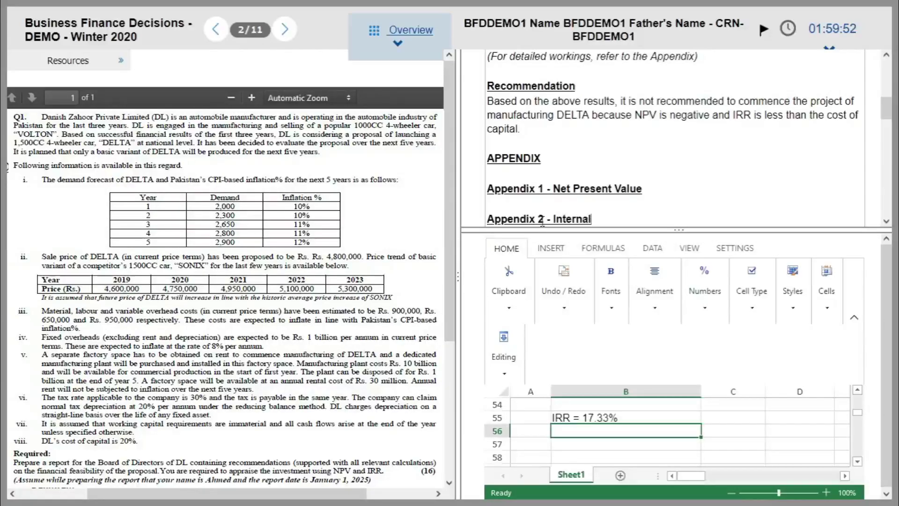
pyautogui.write(' Rate of Return')
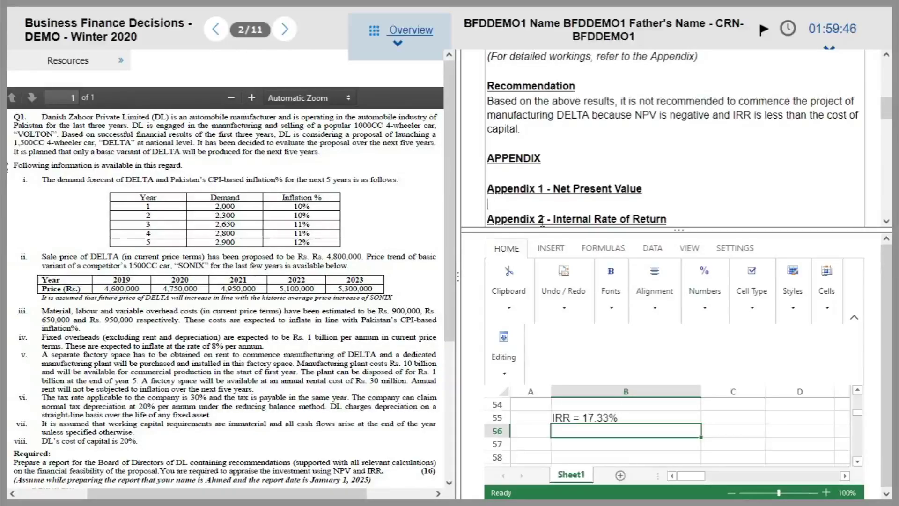
# Review the report from its addressee lines down to the appendix subheadings.
pyautogui.scroll(5, 542, 222)
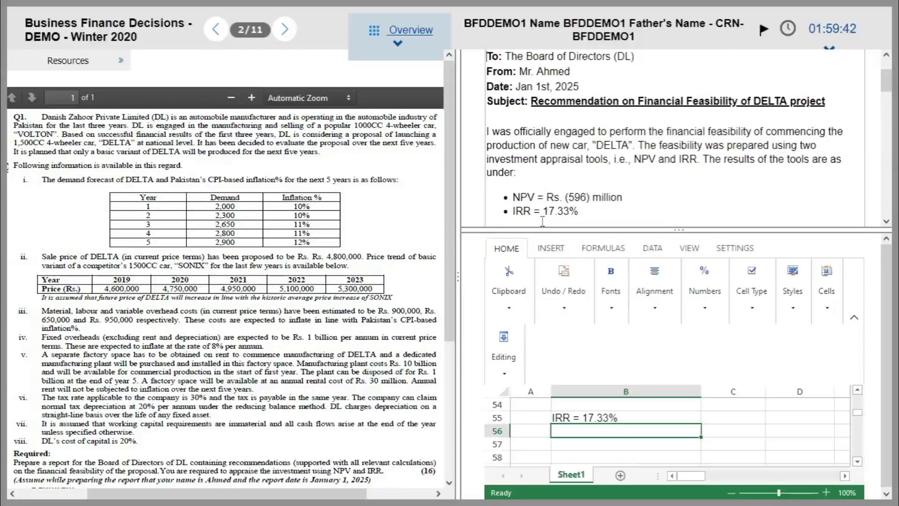
pyautogui.scroll(-3, 543, 221)
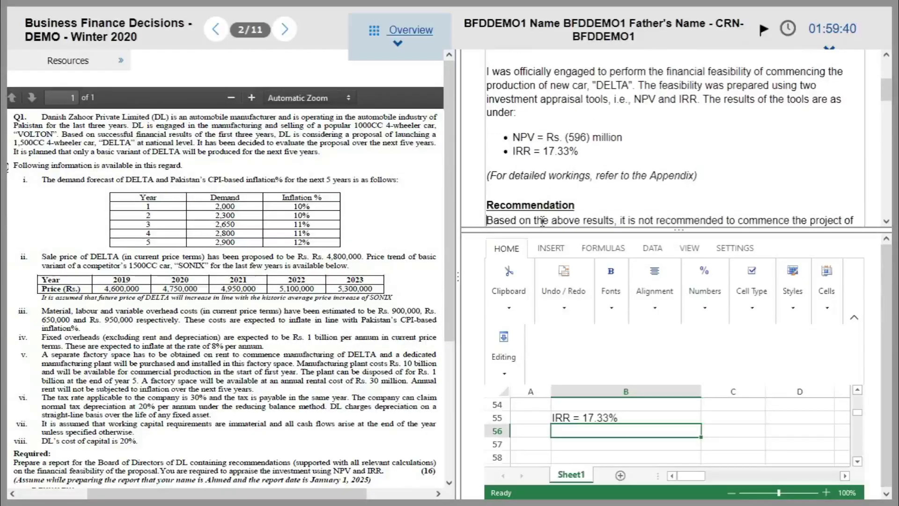
pyautogui.press('Return')
pyautogui.write('APPENDIX')
pyautogui.press('Return')
pyautogui.press('Return')
pyautogui.write('Appendix 1 - Net Present Value')
pyautogui.press('Return')
pyautogui.press('Return')
pyautogui.write('Appendix 2 - Internal Rate of Return')
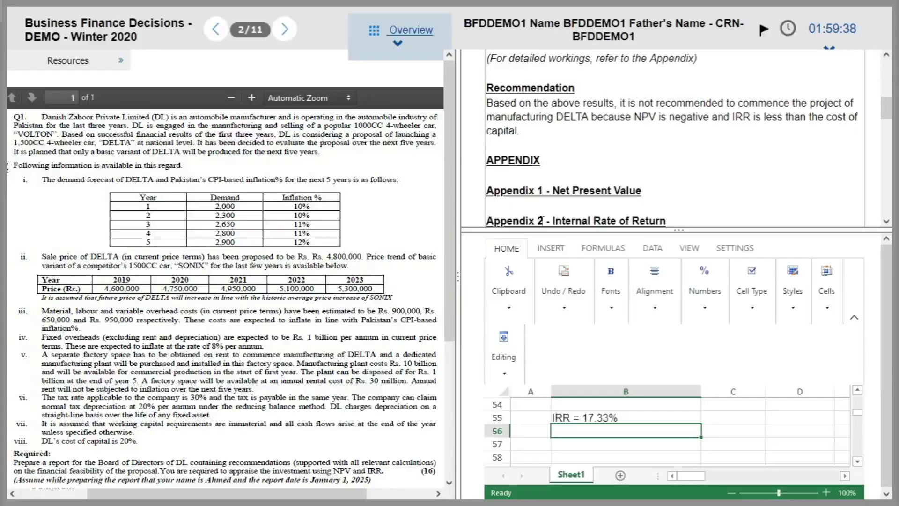
# Insert extra blank lines between the Appendix 1 and Appendix 2 subheadings to make room for the NPV workings.
pyautogui.press('Return')
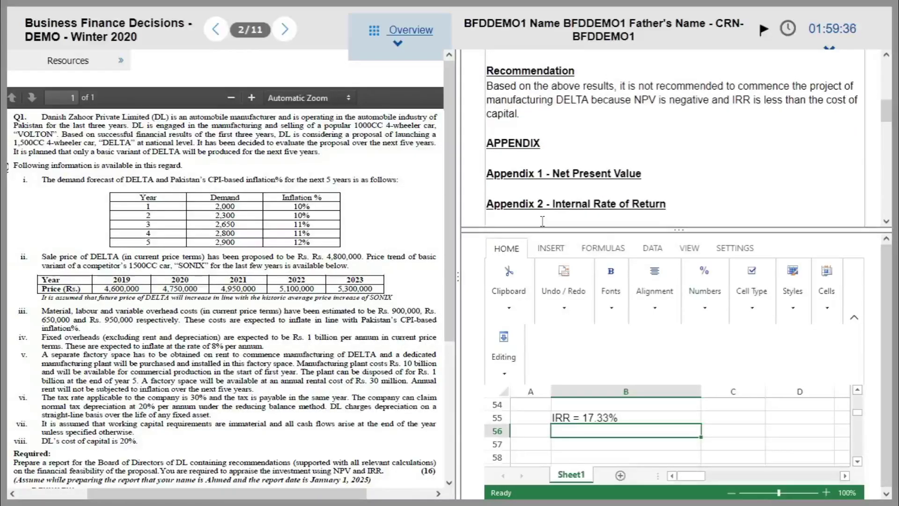
pyautogui.press('Up')
pyautogui.press('Up')
pyautogui.press('Return')
pyautogui.press('Return')
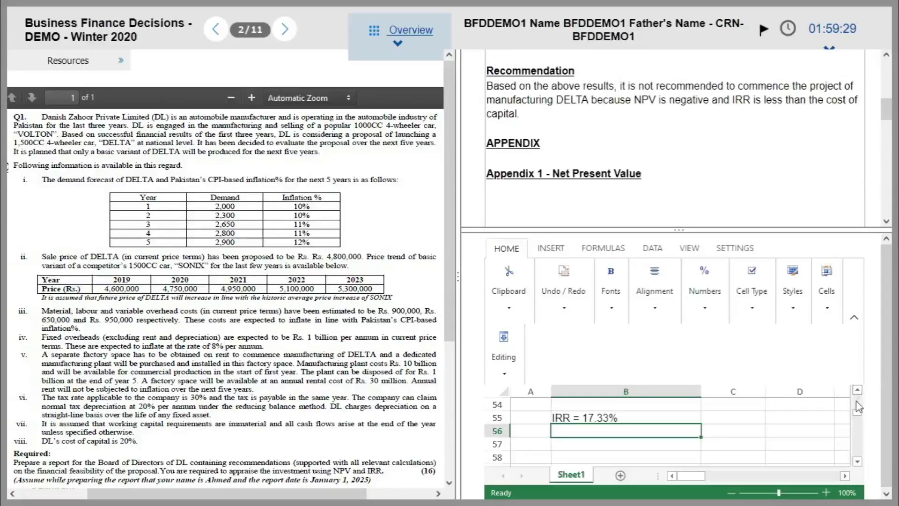
# Enlarge the spreadsheet area and go to the year 5 column in the first row of the workings.
pyautogui.moveTo(766, 228); pyautogui.dragTo(763, 79)
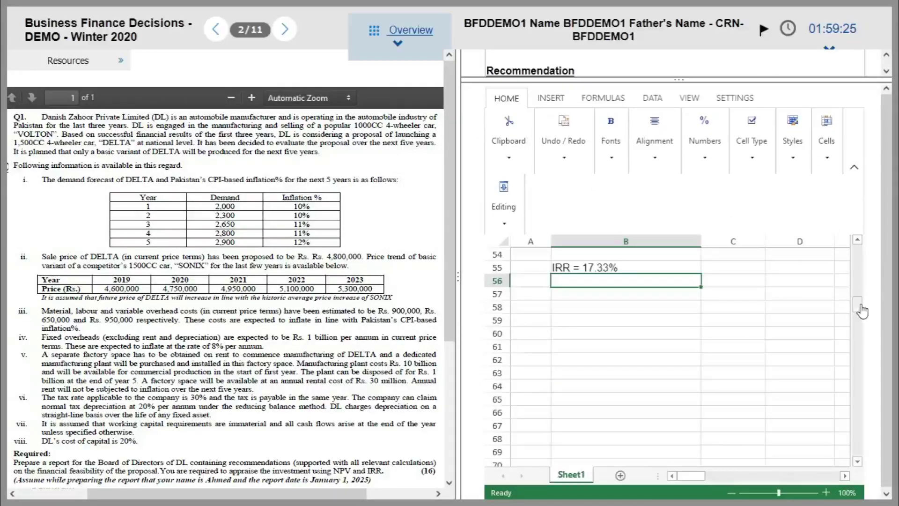
pyautogui.moveTo(861, 306); pyautogui.dragTo(859, 254)
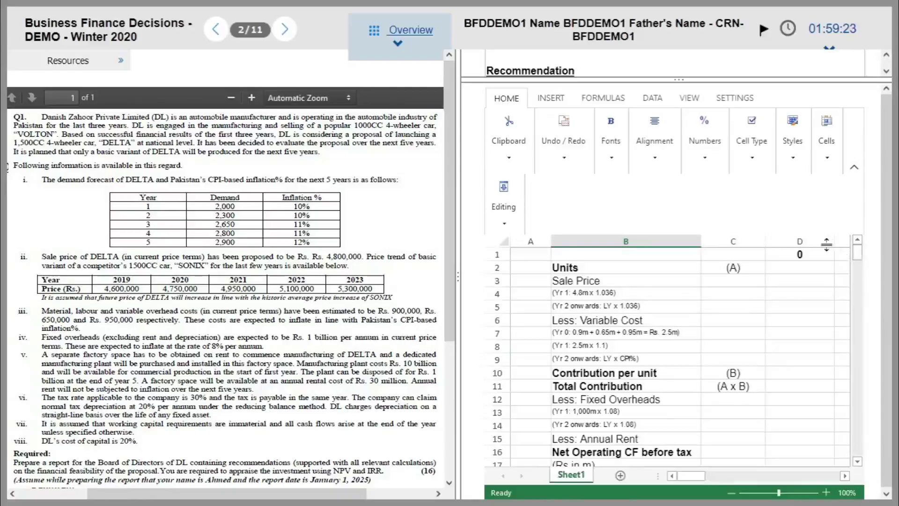
pyautogui.click(635, 259)
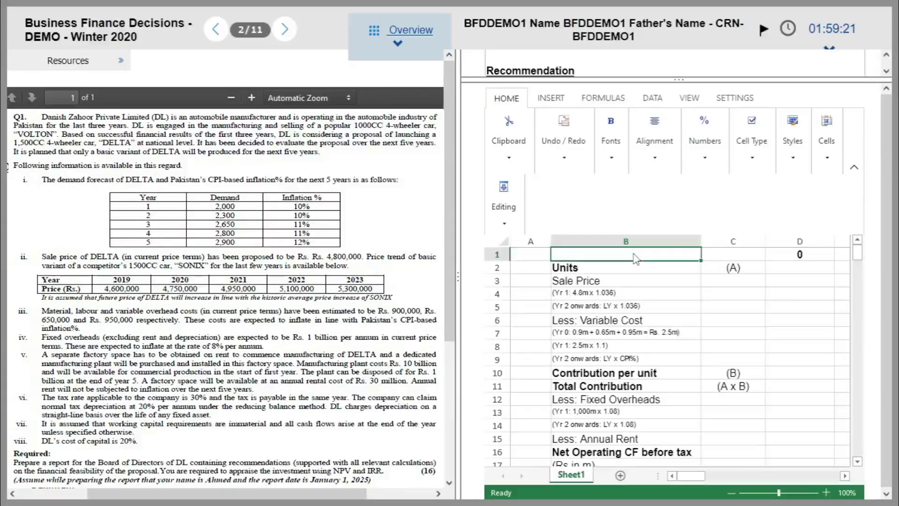
pyautogui.hotkey('ctrl', 'Right')
pyautogui.hotkey('ctrl', 'Right')
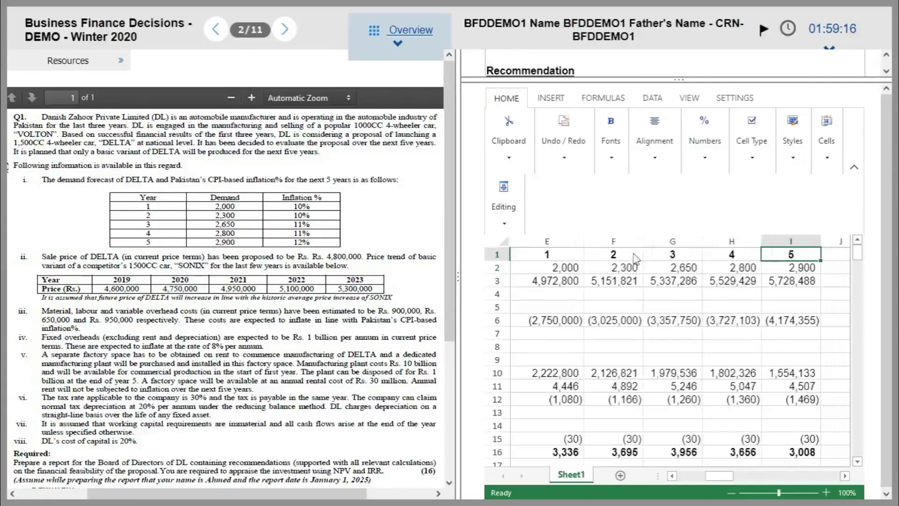
# Examine the year 5 column of the workings from the units row down to the IRR calculations.
pyautogui.press('Right')
pyautogui.press('Left')
pyautogui.press('Down')
pyautogui.press('Down')
pyautogui.press('Down')
pyautogui.press('Down')
pyautogui.press('Down')
pyautogui.press('Down')
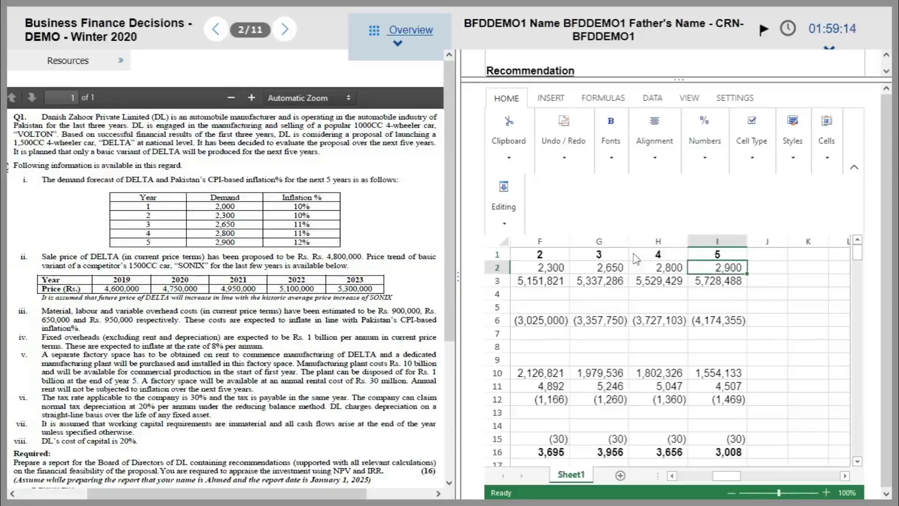
pyautogui.press('Down')
pyautogui.press('Down')
pyautogui.press('Down')
pyautogui.press('Down')
pyautogui.press('Down')
pyautogui.press('Down')
pyautogui.press('Down')
pyautogui.press('Down')
pyautogui.press('Down')
pyautogui.press('Down')
pyautogui.press('Down')
pyautogui.press('Down')
pyautogui.press('Down')
pyautogui.press('Down')
pyautogui.press('Down')
pyautogui.press('Down')
pyautogui.press('Down')
pyautogui.press('Down')
pyautogui.press('Down')
pyautogui.press('Down')
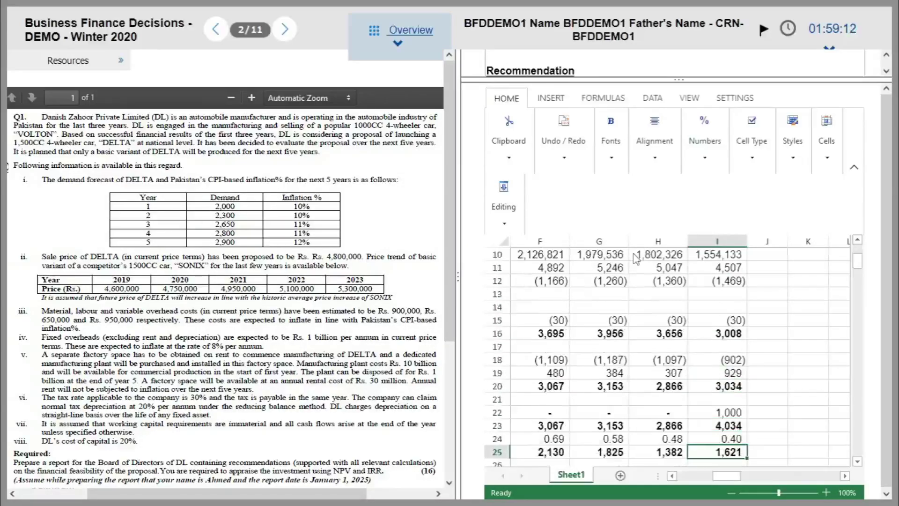
pyautogui.press('Down')
pyautogui.press('Down')
pyautogui.press('Down')
pyautogui.press('Down')
pyautogui.press('Down')
pyautogui.press('Down')
pyautogui.press('Down')
pyautogui.press('Down')
pyautogui.press('Down')
pyautogui.press('Down')
pyautogui.press('Down')
pyautogui.press('Down')
pyautogui.press('Down')
pyautogui.press('Down')
pyautogui.press('Down')
pyautogui.press('Down')
pyautogui.press('Down')
pyautogui.press('Down')
pyautogui.press('Down')
pyautogui.press('Down')
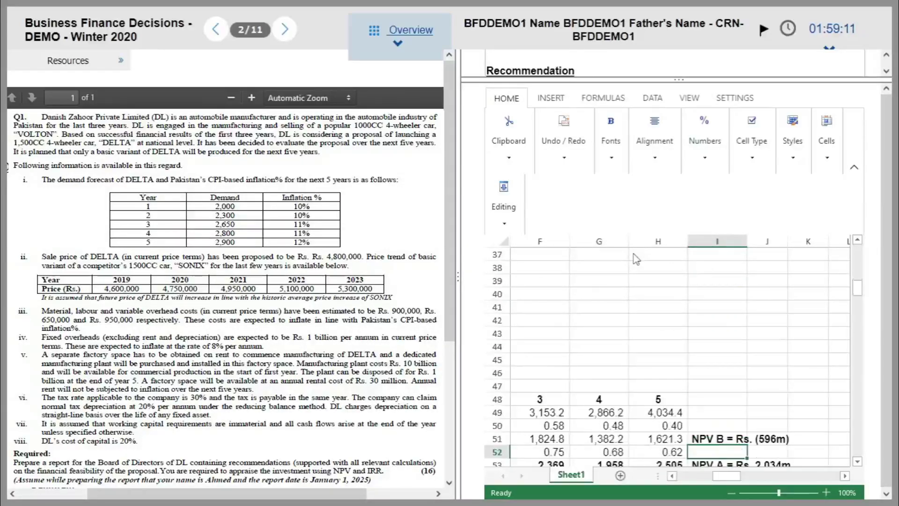
pyautogui.press('Up')
pyautogui.press('Up')
pyautogui.press('Up')
pyautogui.press('Up')
pyautogui.press('Up')
pyautogui.press('Up')
pyautogui.press('Up')
pyautogui.press('Up')
pyautogui.press('Up')
pyautogui.press('Up')
pyautogui.press('Up')
pyautogui.press('Up')
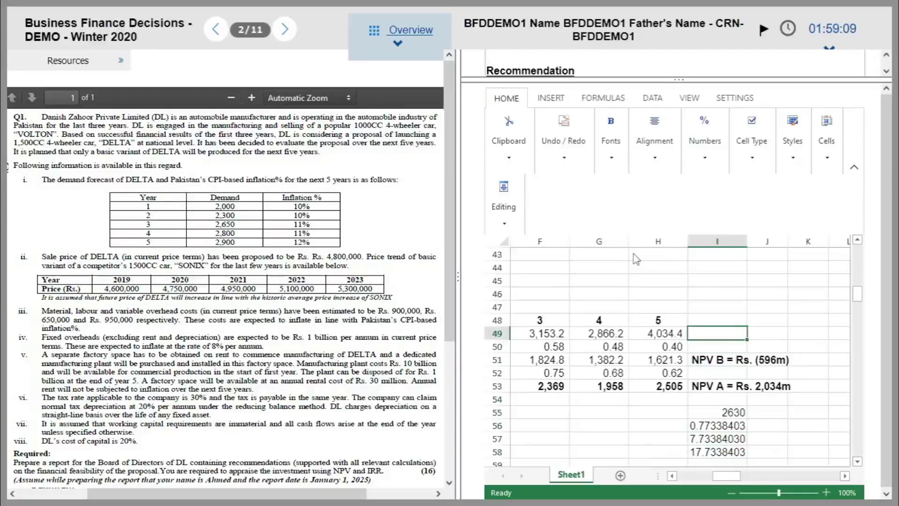
pyautogui.press('Up')
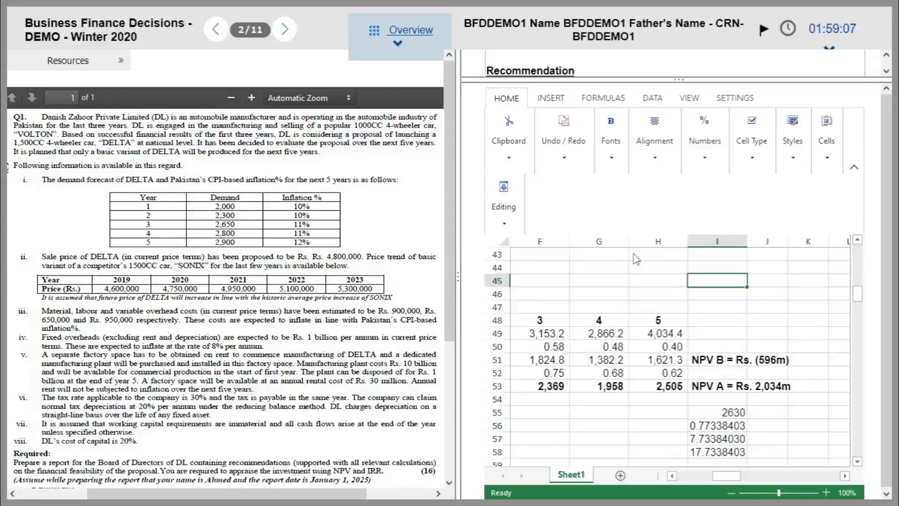
# Copy the NPV calculation together with workings w-1 and w-2, range B1:I45 of the sheet.
pyautogui.hotkey('ctrl', 'Home')
pyautogui.click(636, 259)
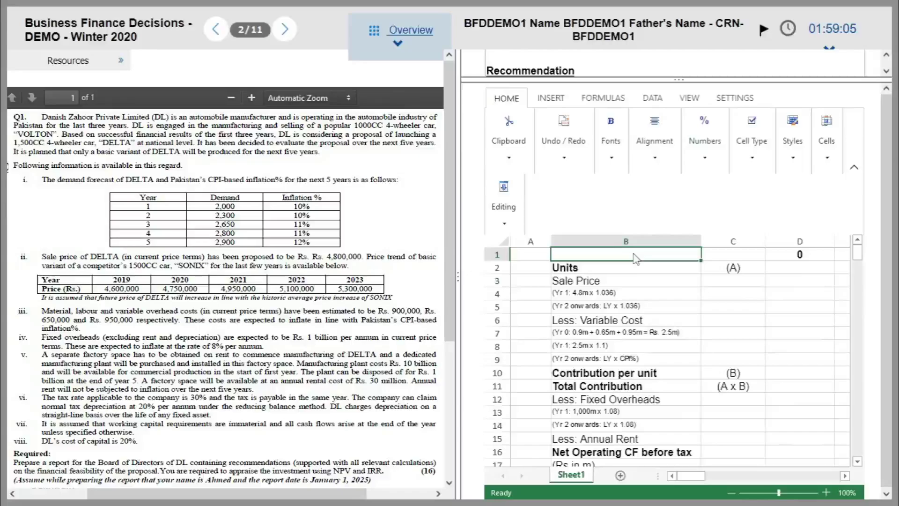
pyautogui.hotkey('shift', 'Right')
pyautogui.hotkey('shift', 'Right')
pyautogui.hotkey('shift', 'Down')
pyautogui.hotkey('shift', 'Down')
pyautogui.hotkey('shift', 'Down')
pyautogui.hotkey('shift', 'Down')
pyautogui.hotkey('shift', 'Down')
pyautogui.hotkey('shift', 'Down')
pyautogui.hotkey('shift', 'Down')
pyautogui.hotkey('shift', 'Down')
pyautogui.hotkey('shift', 'Down')
pyautogui.hotkey('shift', 'Down')
pyautogui.hotkey('shift', 'Down')
pyautogui.hotkey('shift', 'Down')
pyautogui.hotkey('shift', 'Down')
pyautogui.hotkey('shift', 'Down')
pyautogui.hotkey('shift', 'Down')
pyautogui.hotkey('shift', 'Down')
pyautogui.hotkey('shift', 'Down')
pyautogui.hotkey('shift', 'Down')
pyautogui.hotkey('shift', 'Down')
pyautogui.hotkey('shift', 'Down')
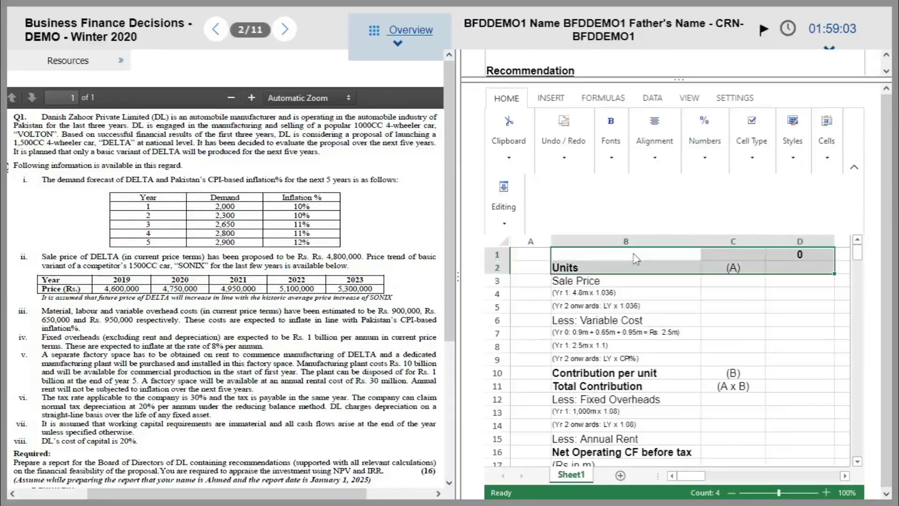
pyautogui.hotkey('shift', 'Down')
pyautogui.hotkey('shift', 'Down')
pyautogui.hotkey('shift', 'Down')
pyautogui.hotkey('shift', 'Down')
pyautogui.hotkey('shift', 'Down')
pyautogui.hotkey('shift', 'Down')
pyautogui.hotkey('shift', 'Down')
pyautogui.hotkey('shift', 'Down')
pyautogui.hotkey('shift', 'Down')
pyautogui.hotkey('shift', 'Down')
pyautogui.hotkey('shift', 'Down')
pyautogui.hotkey('shift', 'Down')
pyautogui.hotkey('shift', 'Down')
pyautogui.hotkey('shift', 'Down')
pyautogui.hotkey('shift', 'Down')
pyautogui.hotkey('shift', 'Down')
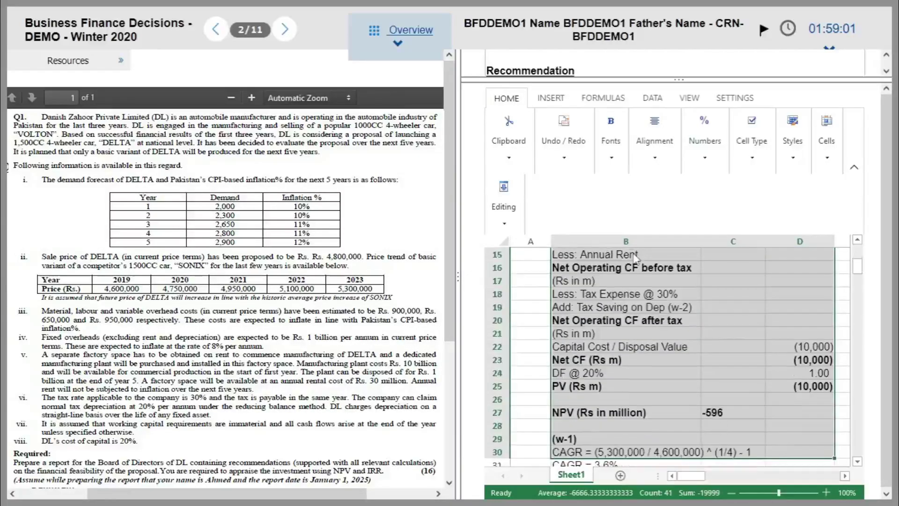
pyautogui.hotkey('shift', 'Down')
pyautogui.hotkey('shift', 'Down')
pyautogui.hotkey('shift', 'Down')
pyautogui.hotkey('shift', 'Down')
pyautogui.hotkey('shift', 'Down')
pyautogui.hotkey('shift', 'Down')
pyautogui.hotkey('shift', 'Down')
pyautogui.hotkey('shift', 'Down')
pyautogui.hotkey('shift', 'Down')
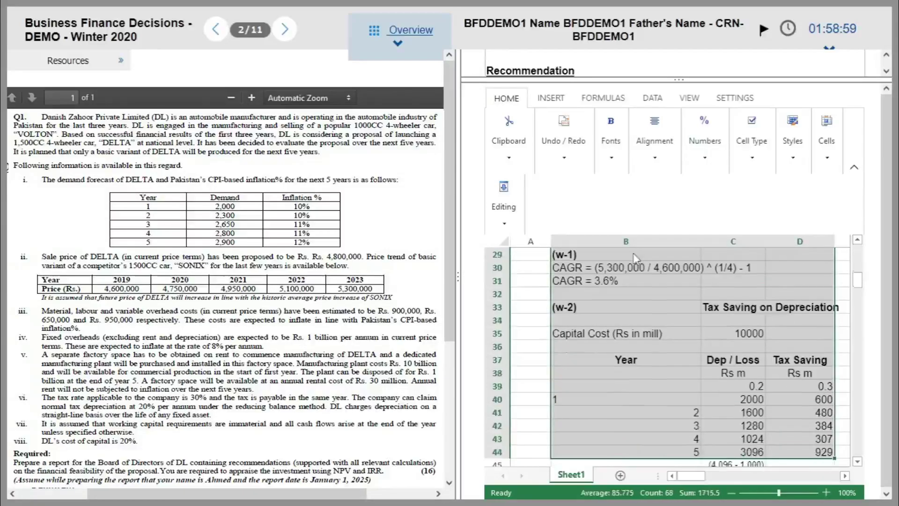
pyautogui.hotkey('shift', 'Up')
pyautogui.hotkey('shift', 'Up')
pyautogui.hotkey('shift', 'Up')
pyautogui.hotkey('shift', 'Up')
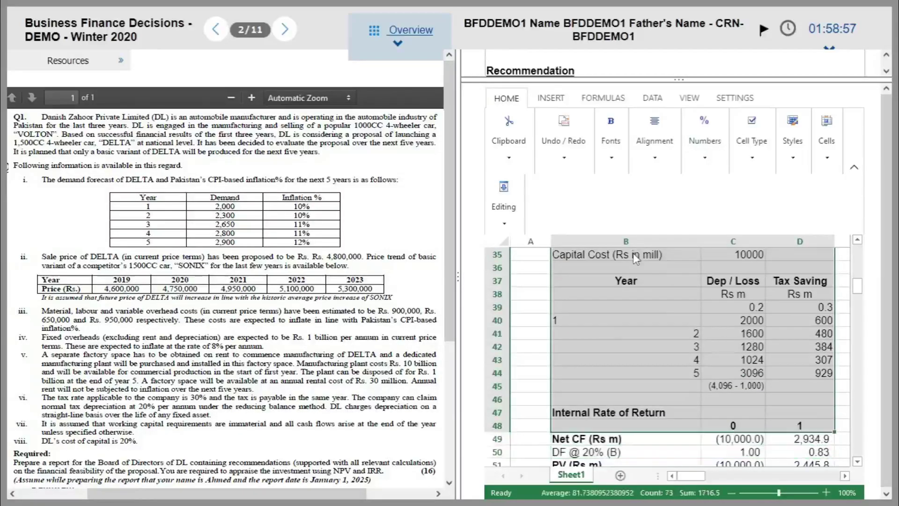
pyautogui.hotkey('shift', 'Right')
pyautogui.hotkey('shift', 'Right')
pyautogui.hotkey('shift', 'Right')
pyautogui.hotkey('shift', 'Right')
pyautogui.hotkey('shift', 'Right')
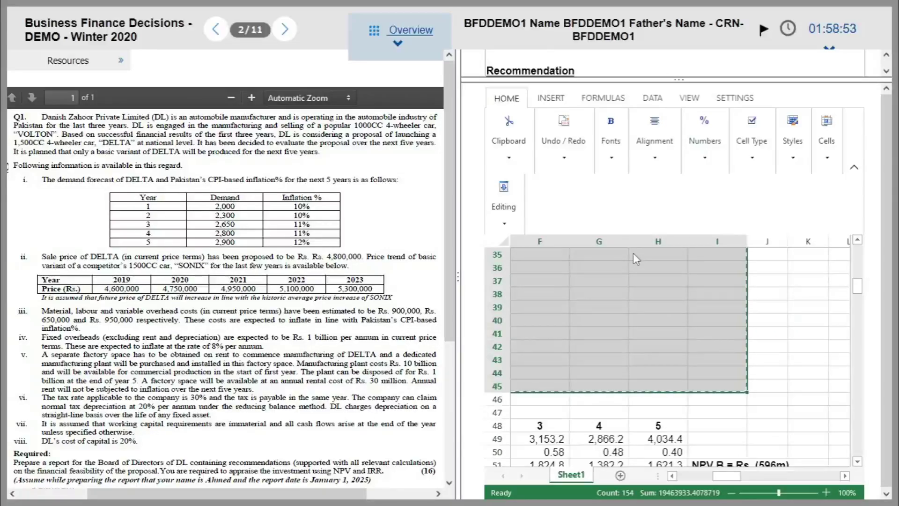
# Enlarge the report area and paste the copied workings between the Appendix 1 and Appendix 2 subheadings.
pyautogui.moveTo(679, 80); pyautogui.dragTo(681, 336)
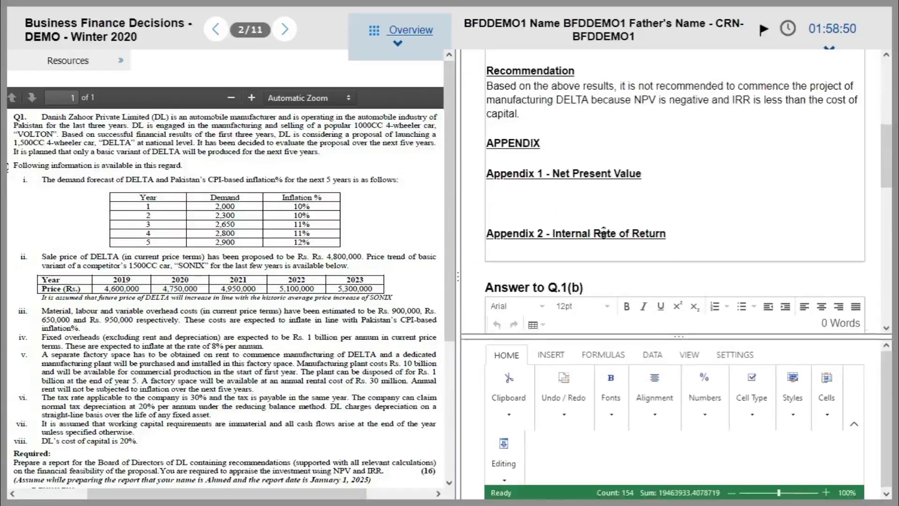
pyautogui.click(546, 205)
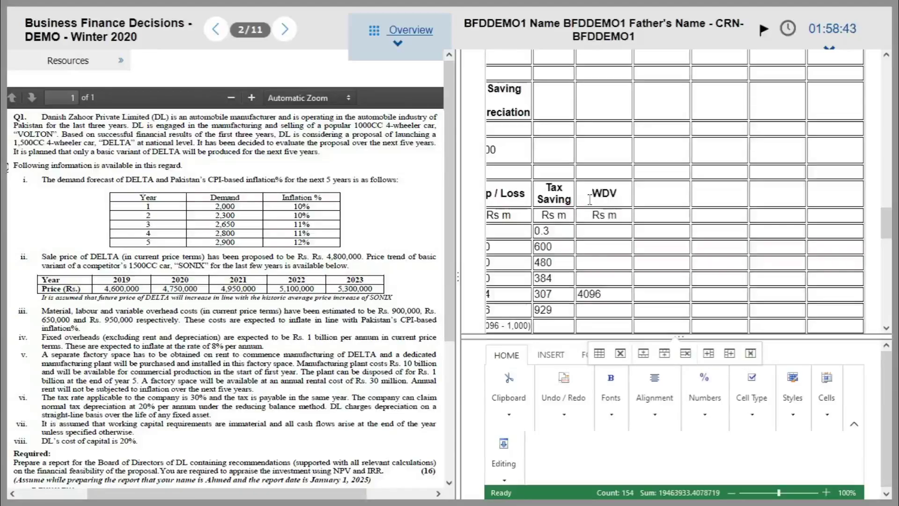
pyautogui.moveTo(889, 221); pyautogui.dragTo(869, 126)
pyautogui.scroll(1, 890, 241)
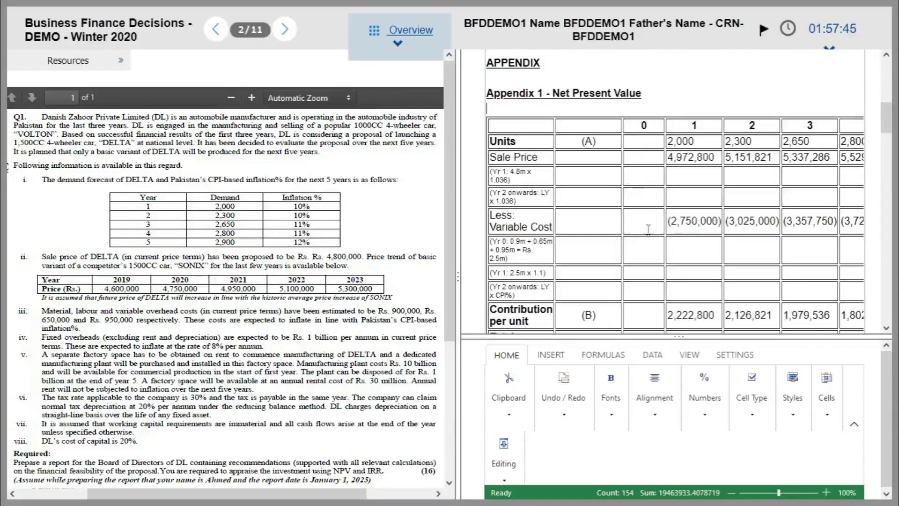
# Right-align the figures in the year 0 to 5 columns of the NPV table under Appendix 1.
pyautogui.moveTo(887, 127); pyautogui.dragTo(887, 158)
pyautogui.moveTo(886, 159); pyautogui.dragTo(886, 128)
pyautogui.moveTo(643, 109); pyautogui.dragTo(830, 204)
pyautogui.scroll(-6, 814, 281)
pyautogui.moveTo(886, 187); pyautogui.dragTo(890, 53)
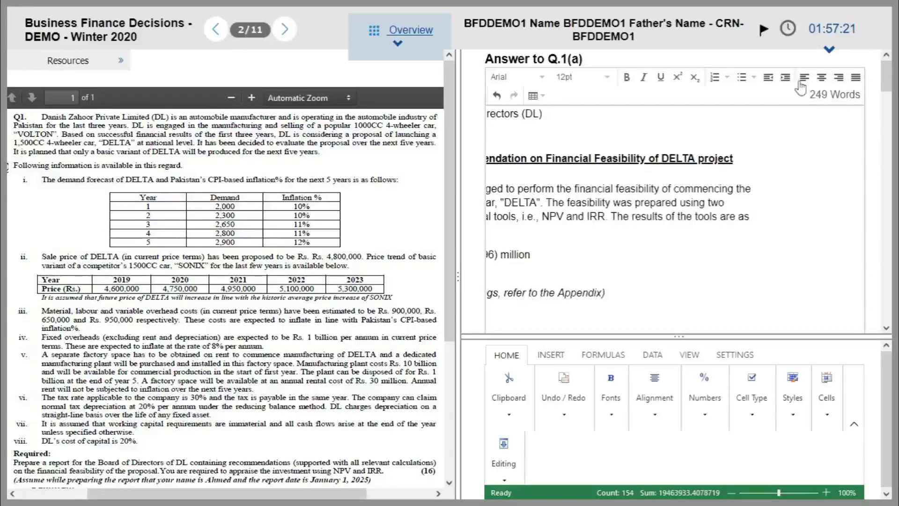
pyautogui.click(837, 81)
pyautogui.moveTo(889, 96); pyautogui.dragTo(889, 139)
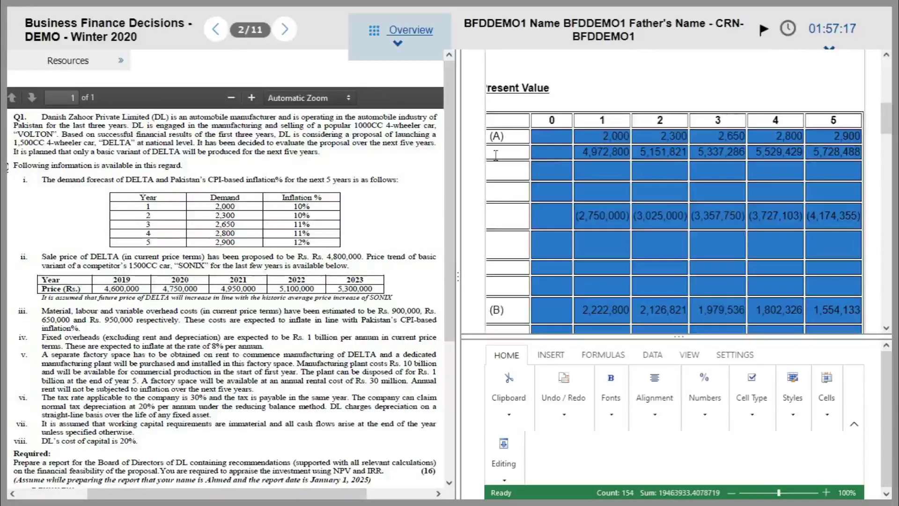
pyautogui.click(496, 154)
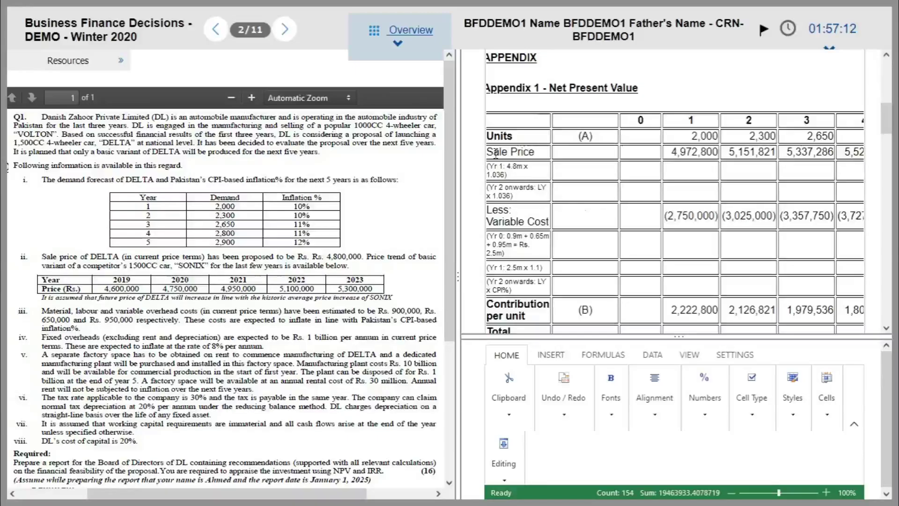
# Right-align the Dep / Loss, Tax Saving and WDV figures in the depreciation working w-2.
pyautogui.moveTo(890, 120); pyautogui.dragTo(895, 237)
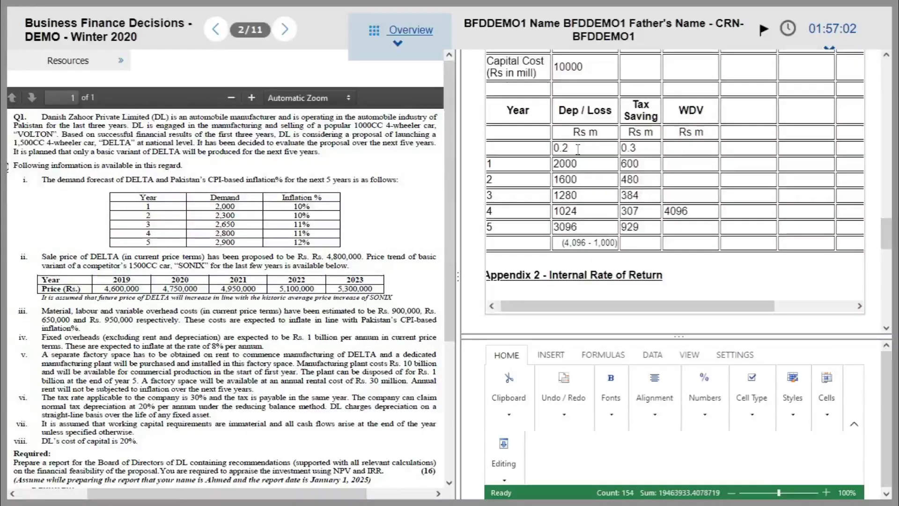
pyautogui.moveTo(578, 149); pyautogui.dragTo(691, 227)
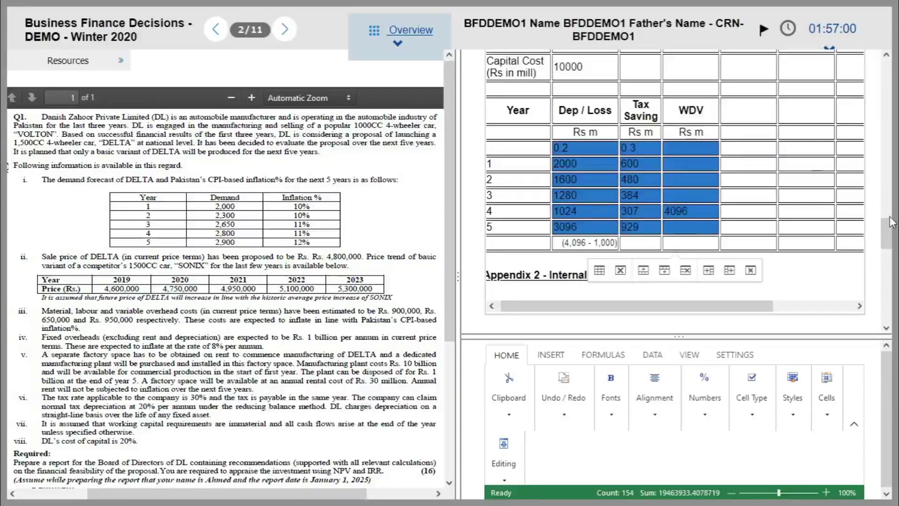
pyautogui.moveTo(892, 222)
pyautogui.mouseDown()
pyautogui.moveTo(896, 70)
pyautogui.moveTo(880, 232)
pyautogui.mouseUp()
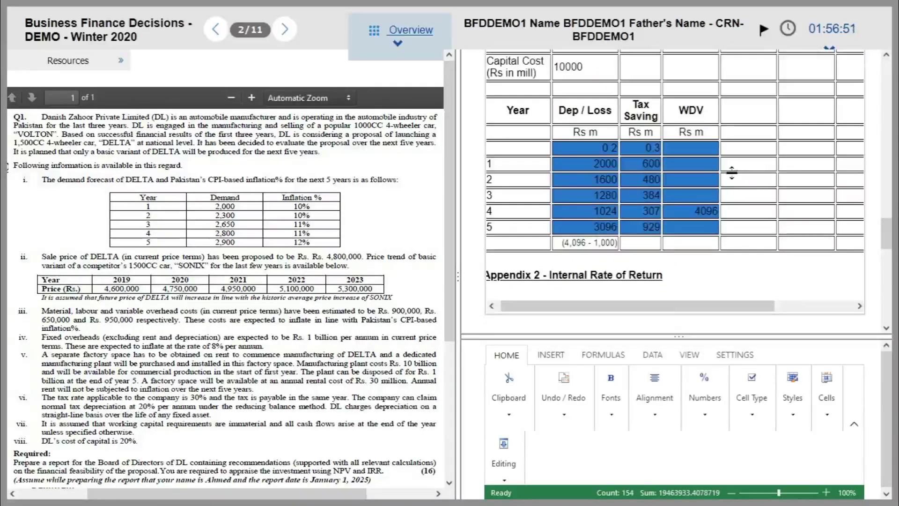
pyautogui.click(587, 242)
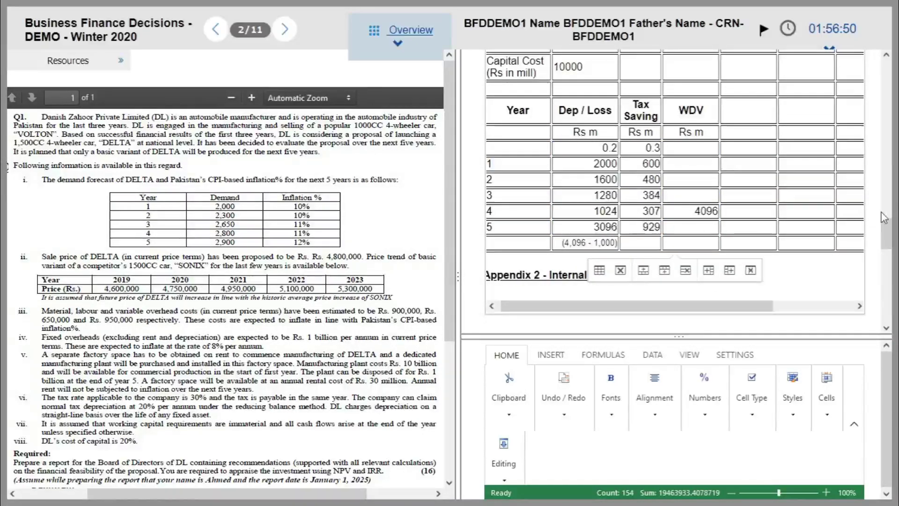
# Try to move "CAGR = 3.6%" into the cell beside the CAGR formula in working w-1.
pyautogui.moveTo(887, 227); pyautogui.dragTo(887, 222)
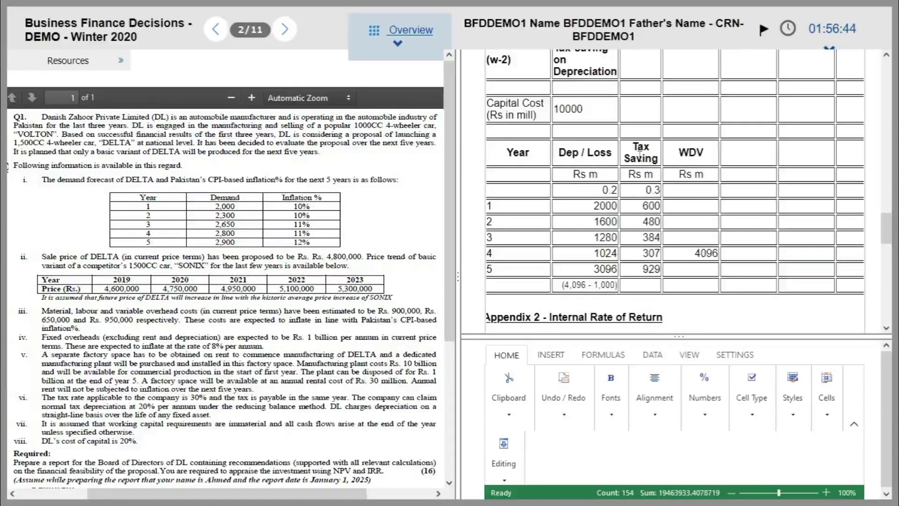
pyautogui.moveTo(887, 231); pyautogui.dragTo(887, 212)
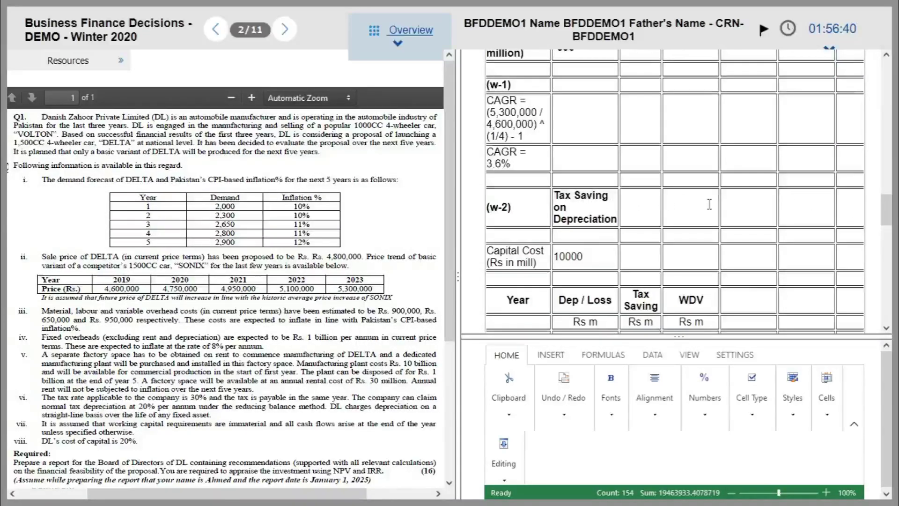
pyautogui.moveTo(888, 216); pyautogui.dragTo(891, 204)
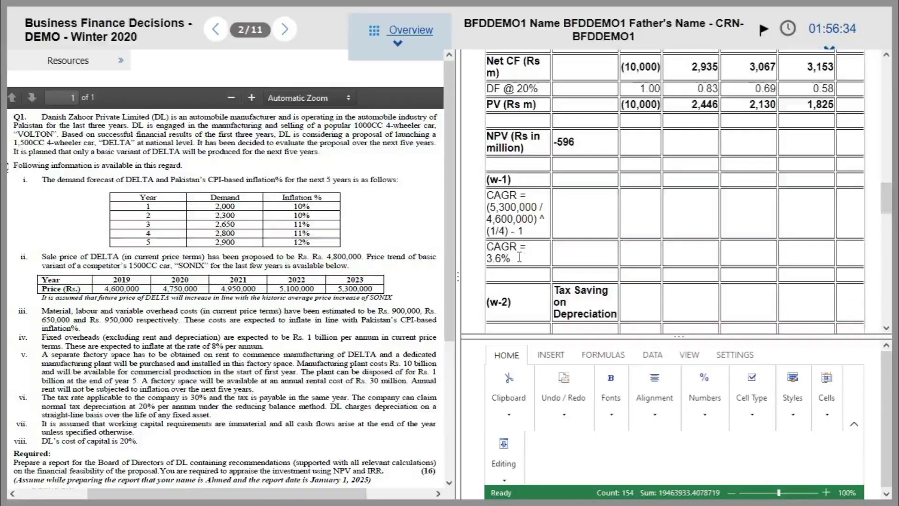
pyautogui.moveTo(510, 258); pyautogui.dragTo(490, 247)
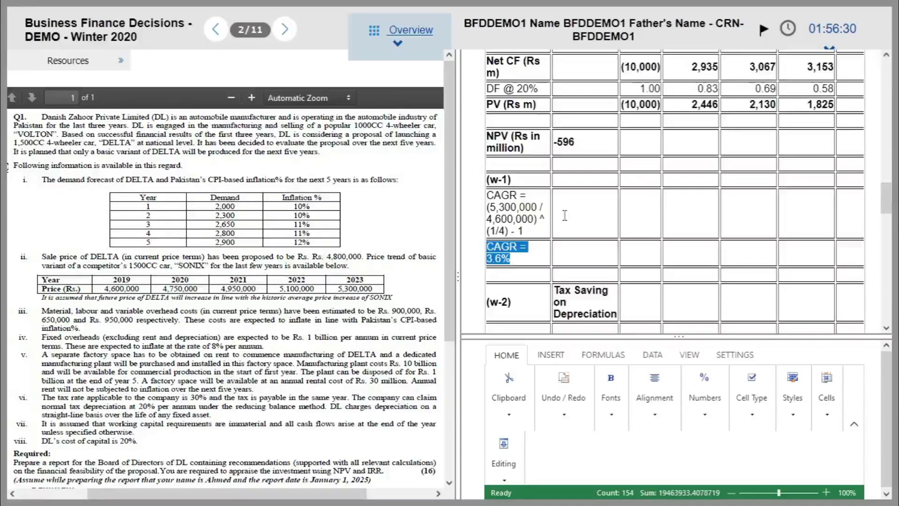
pyautogui.press('BackSpace')
pyautogui.write('CAGR = 3.6%')
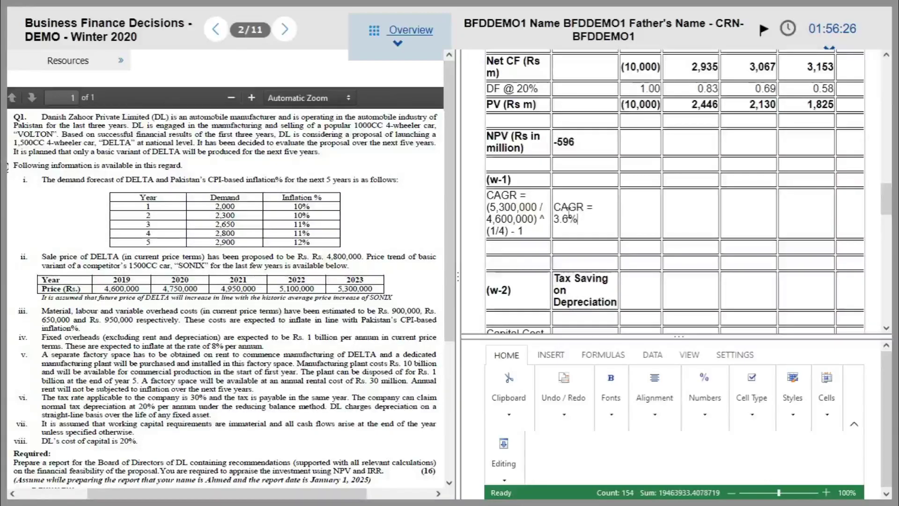
pyautogui.hotkey('ctrl', 'z')
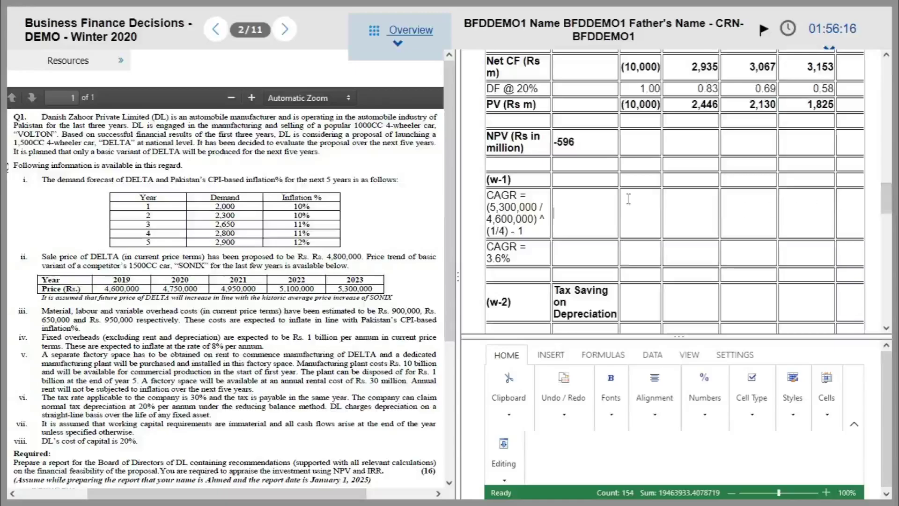
# Widen the description column of the Appendix 1 table and check the layout down to the Appendix 2 subheading.
pyautogui.moveTo(886, 202)
pyautogui.mouseDown()
pyautogui.moveTo(897, 127)
pyautogui.moveTo(898, 194)
pyautogui.mouseUp()
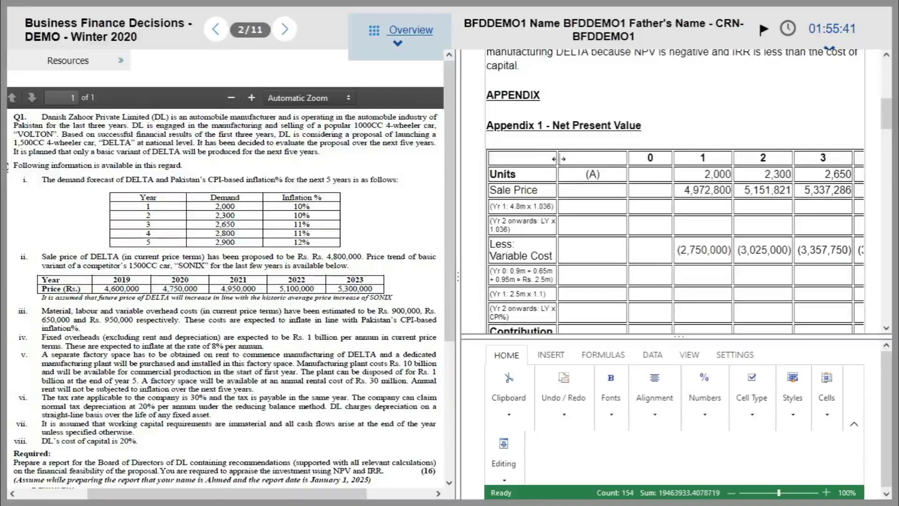
pyautogui.moveTo(556, 156); pyautogui.dragTo(570, 159)
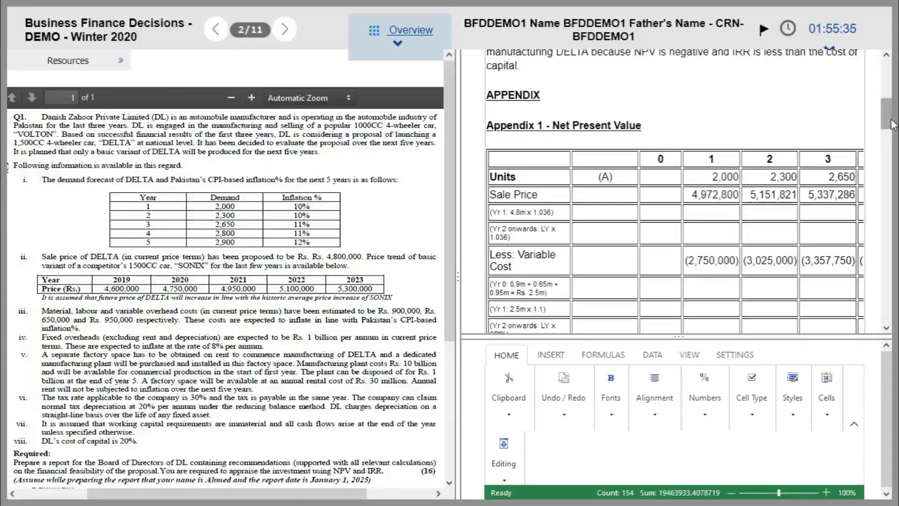
pyautogui.moveTo(890, 121); pyautogui.dragTo(892, 239)
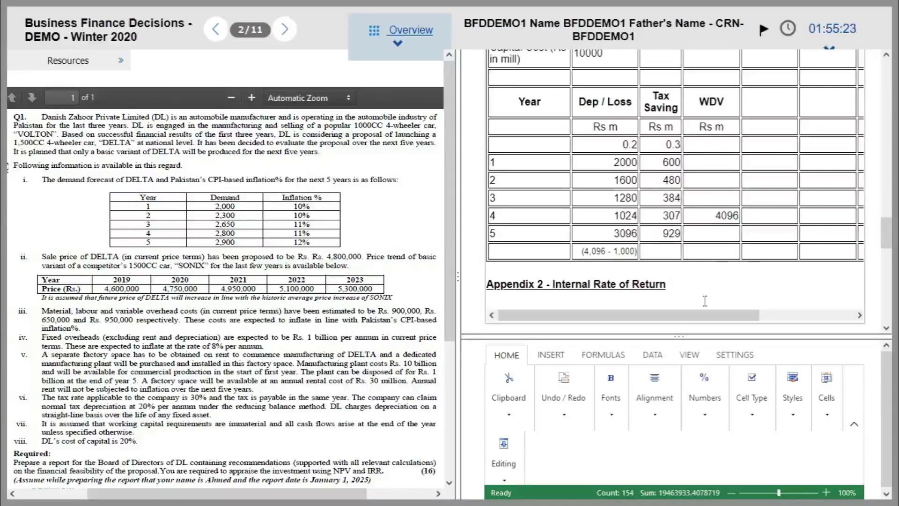
pyautogui.moveTo(707, 316); pyautogui.dragTo(679, 334)
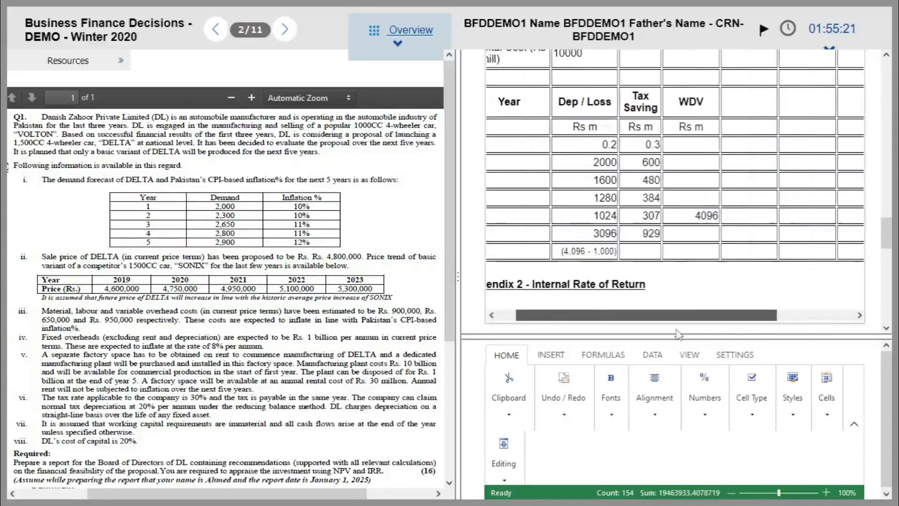
# Resize the Appendix 1 table slightly and shift the border between its (A)/(B) reference column and the year 0 column.
pyautogui.moveTo(892, 233); pyautogui.dragTo(893, 125)
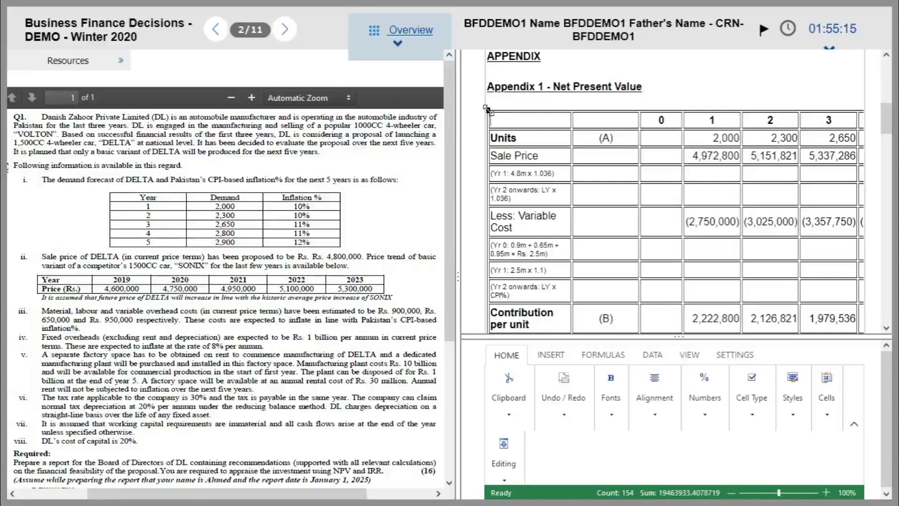
pyautogui.moveTo(487, 109); pyautogui.dragTo(483, 110)
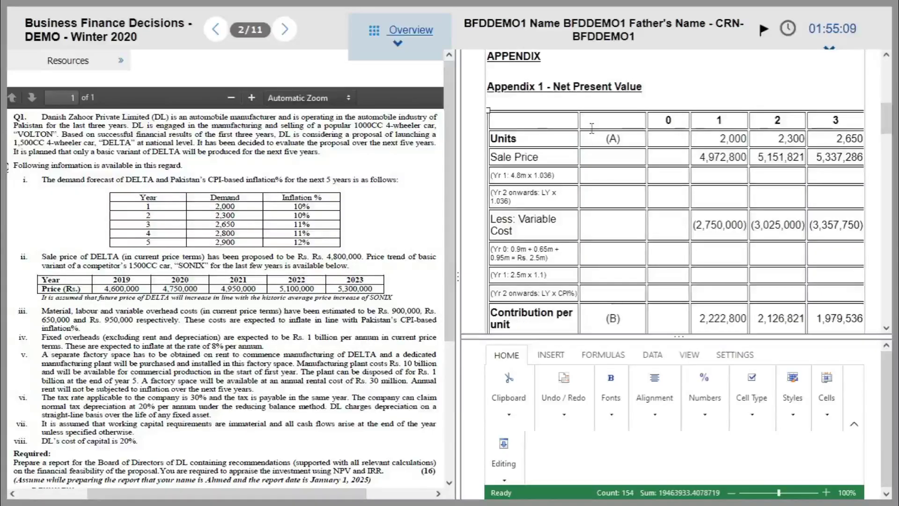
pyautogui.click(603, 199)
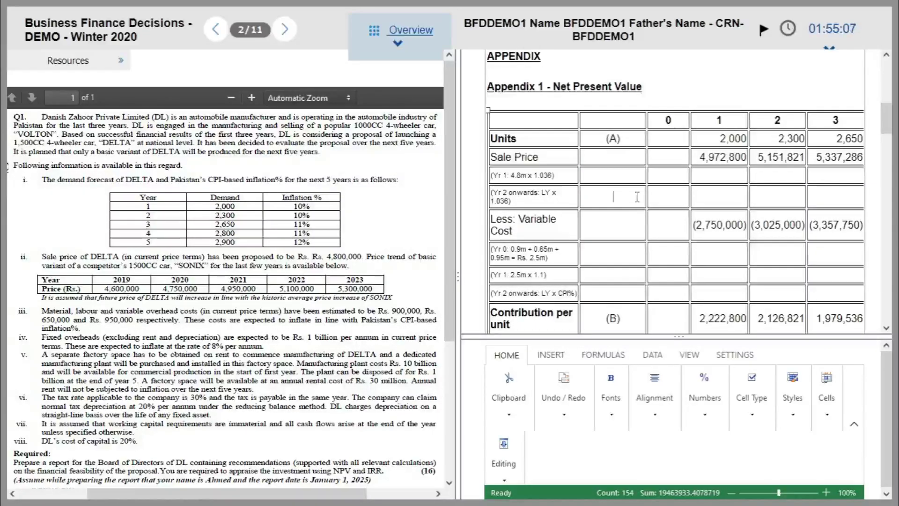
pyautogui.moveTo(648, 120); pyautogui.dragTo(639, 120)
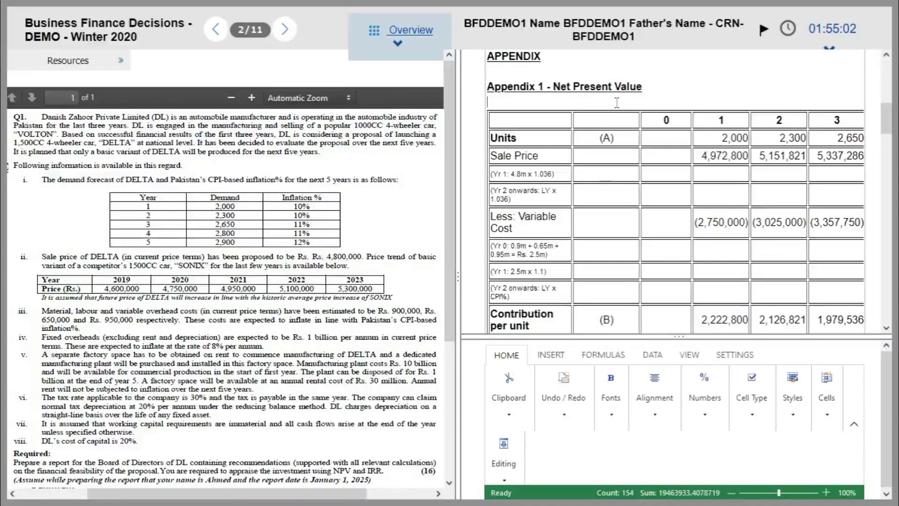
# Add a blank line under the "Appendix 2 - Internal Rate of Return" subheading in the report.
pyautogui.moveTo(889, 118); pyautogui.dragTo(892, 253)
pyautogui.click(628, 169)
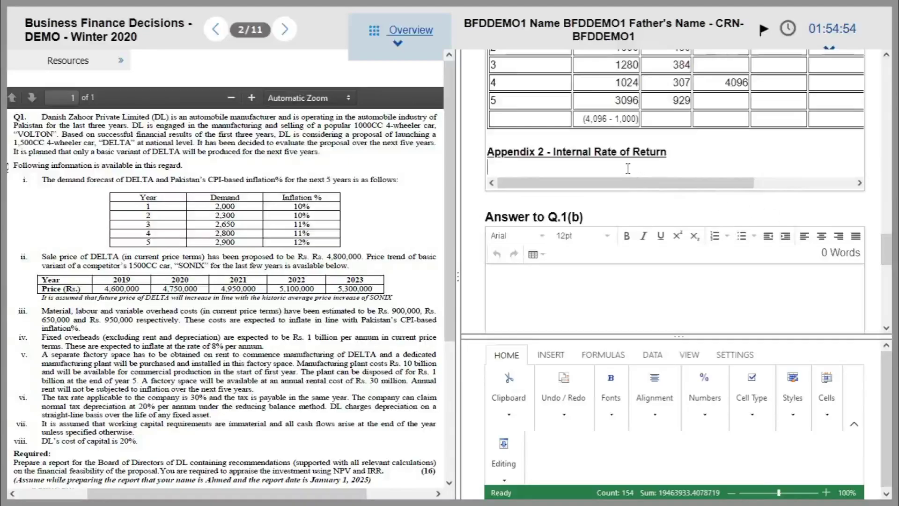
pyautogui.press('Return')
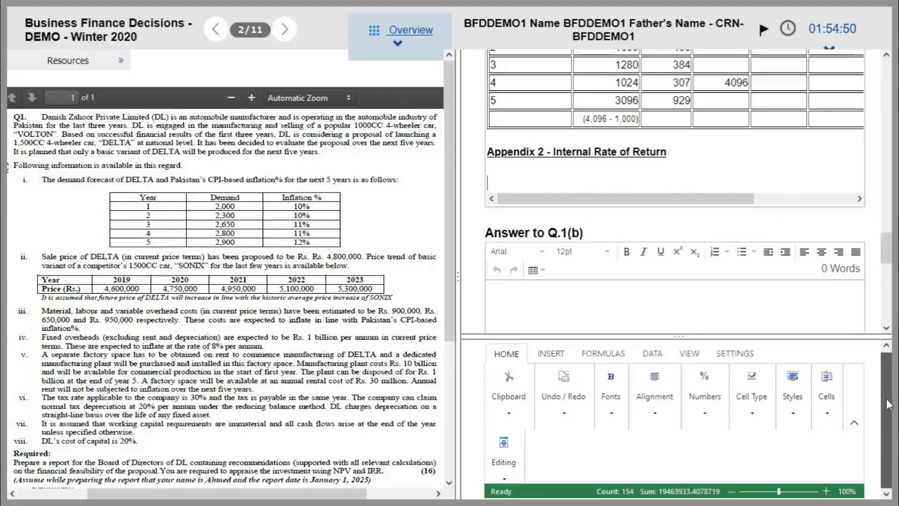
# Copy the Internal Rate of Return working in B48:K55 and paste it under the Appendix 2 subheading.
pyautogui.moveTo(692, 336); pyautogui.dragTo(686, 143)
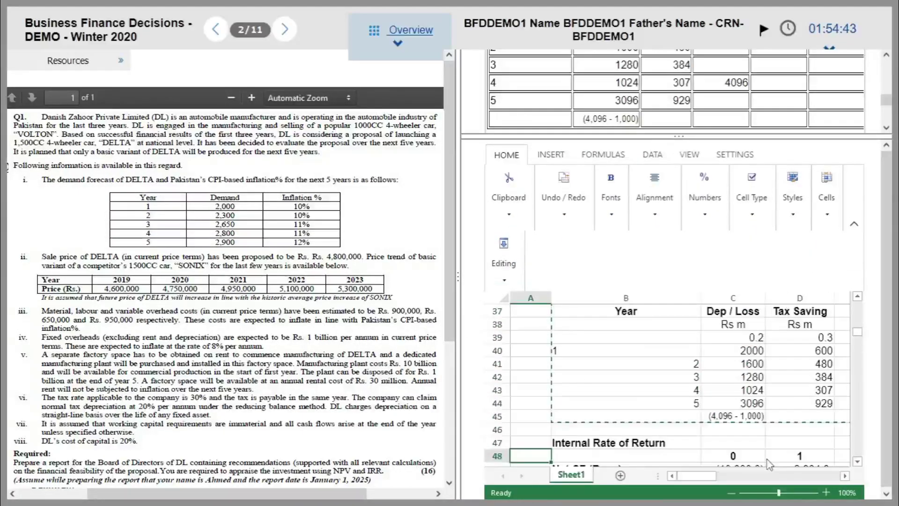
pyautogui.press('Up')
pyautogui.press('Up')
pyautogui.press('Up')
pyautogui.press('Up')
pyautogui.press('Up')
pyautogui.press('Up')
pyautogui.press('Up')
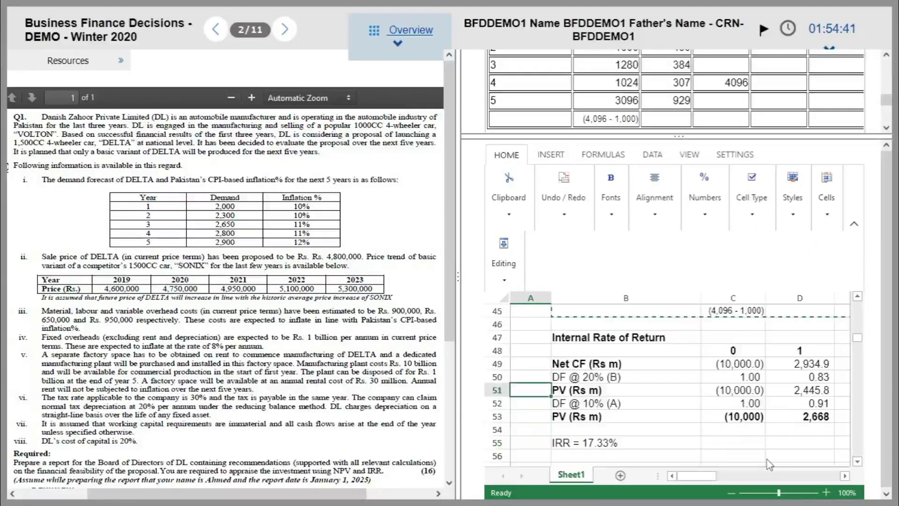
pyautogui.press('Right')
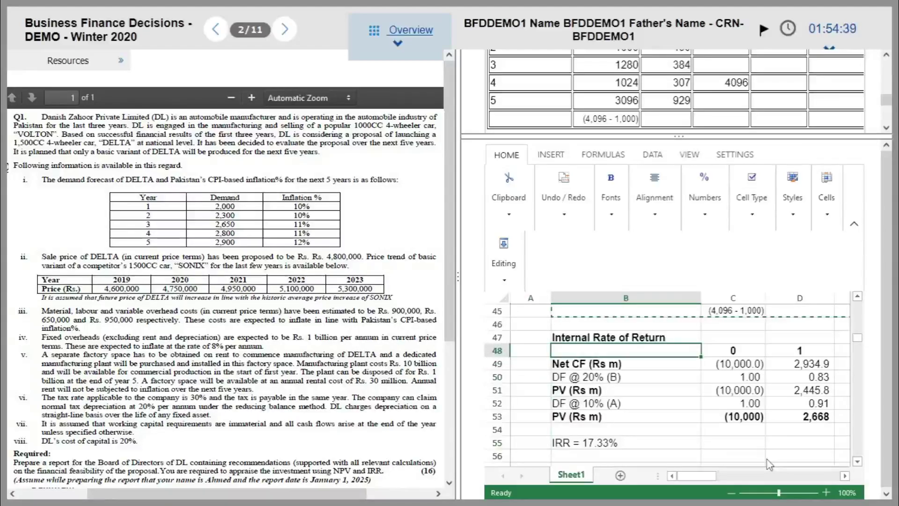
pyautogui.hotkey('shift', 'Down')
pyautogui.hotkey('shift', 'Down')
pyautogui.hotkey('shift', 'Down')
pyautogui.hotkey('shift', 'Down')
pyautogui.hotkey('shift', 'Down')
pyautogui.hotkey('shift', 'Down')
pyautogui.hotkey('shift', 'Down')
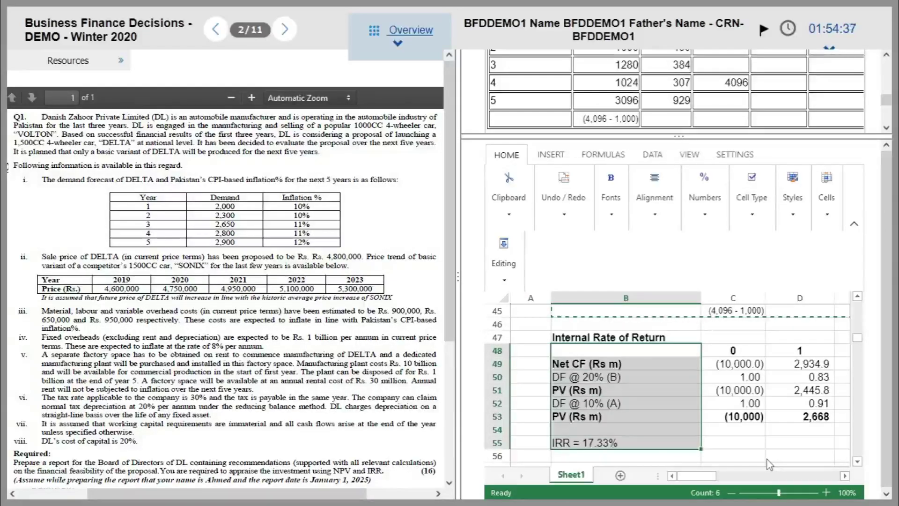
pyautogui.hotkey('shift', 'Right')
pyautogui.hotkey('shift', 'Right')
pyautogui.hotkey('shift', 'Right')
pyautogui.hotkey('shift', 'Right')
pyautogui.hotkey('shift', 'Right')
pyautogui.hotkey('shift', 'Right')
pyautogui.hotkey('shift', 'Right')
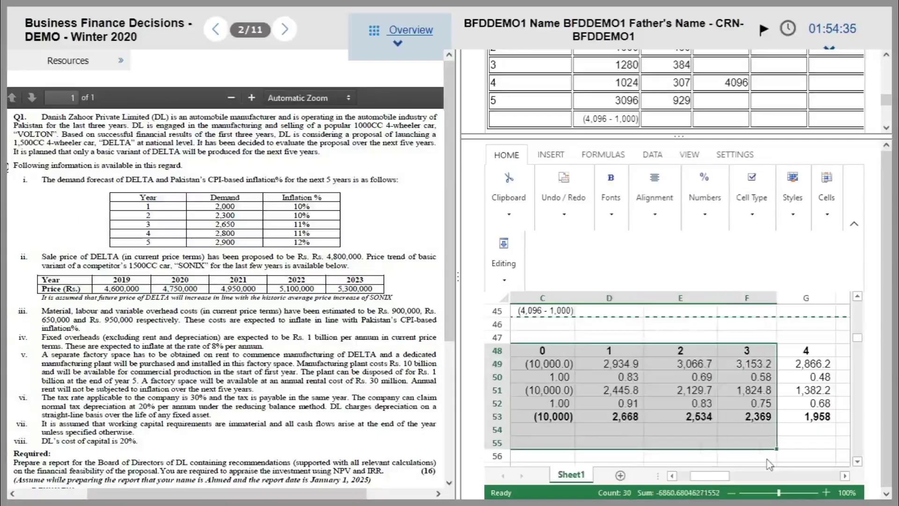
pyautogui.hotkey('shift', 'Right')
pyautogui.hotkey('shift', 'Right')
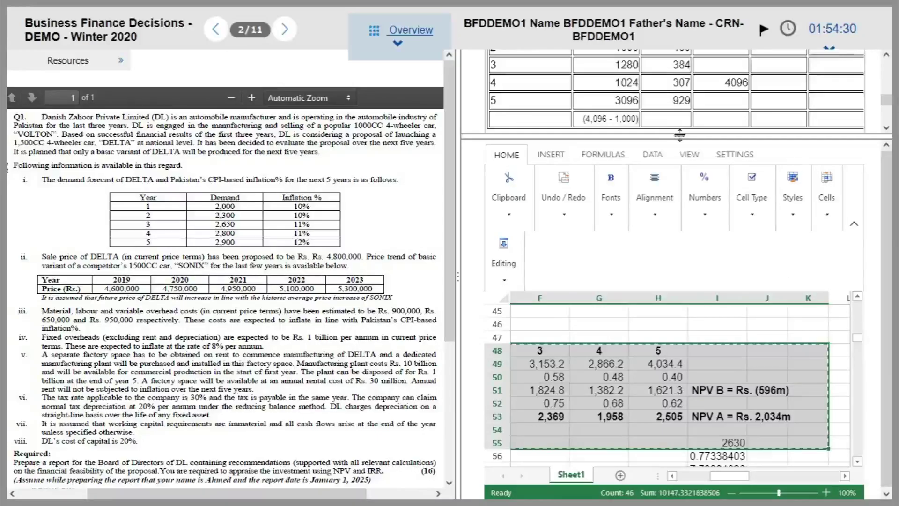
pyautogui.moveTo(680, 136); pyautogui.dragTo(690, 408)
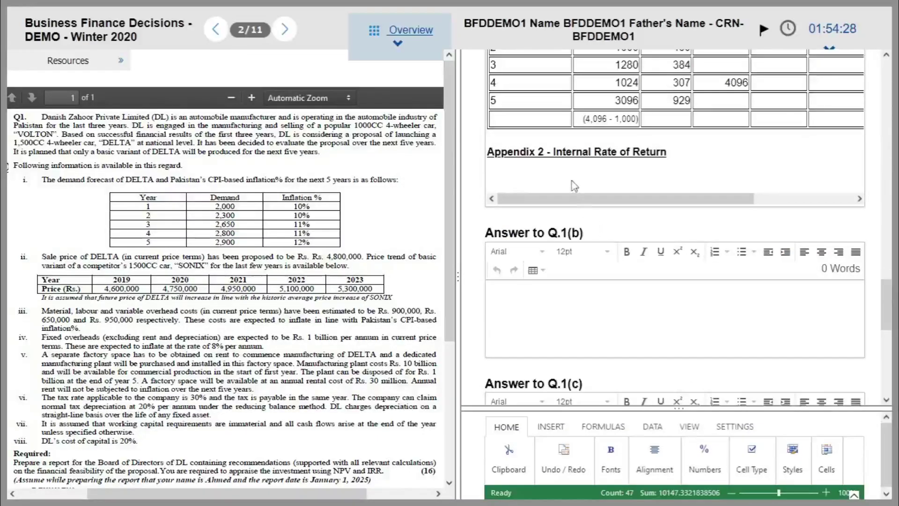
pyautogui.hotkey('ctrl', 'v')
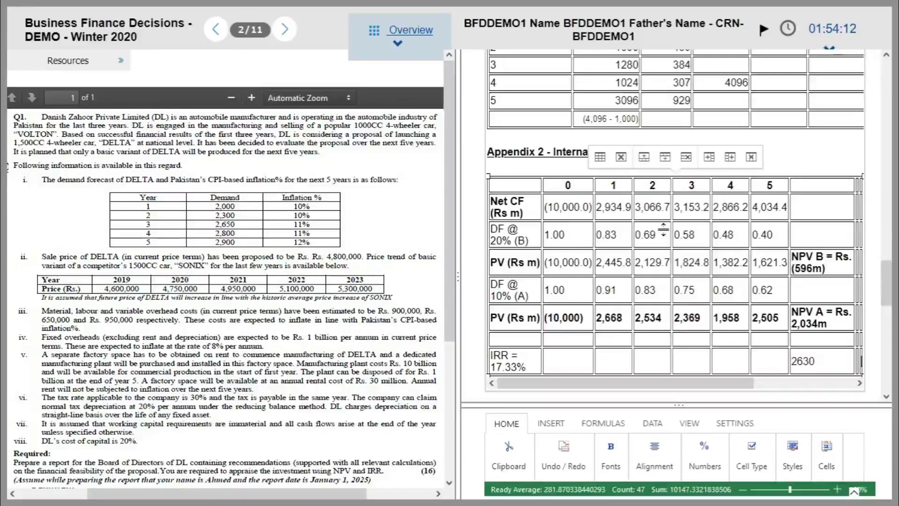
# Clear the leftover 2630 and the working figures below it in column I, and remove the pasted Appendix 2 table.
pyautogui.moveTo(673, 407); pyautogui.dragTo(672, 151)
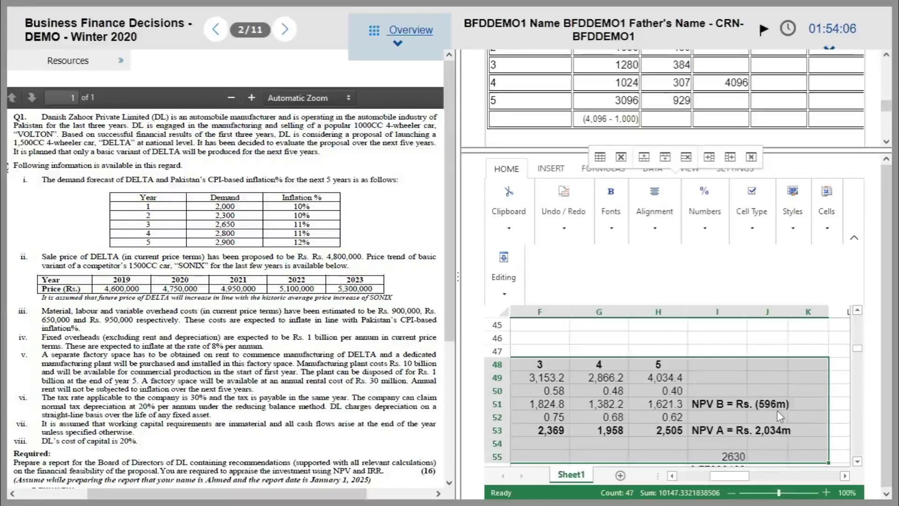
pyautogui.click(719, 385)
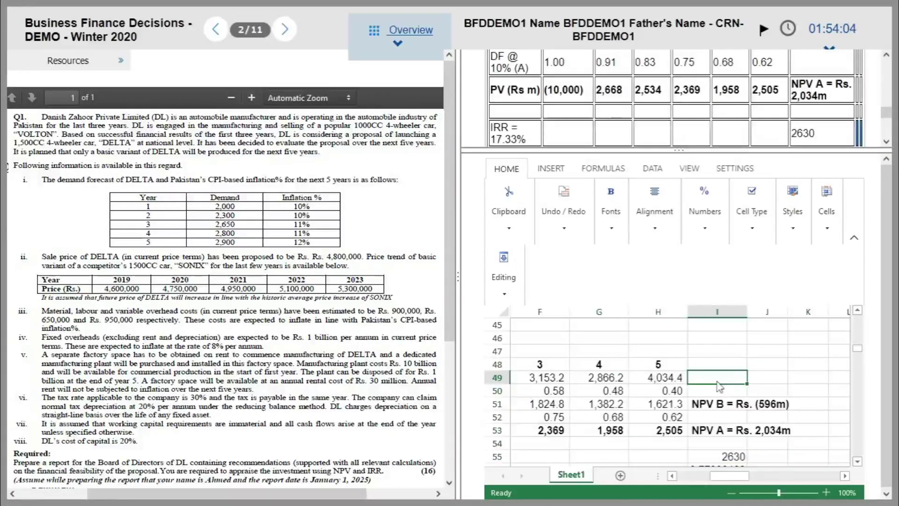
pyautogui.press('Home')
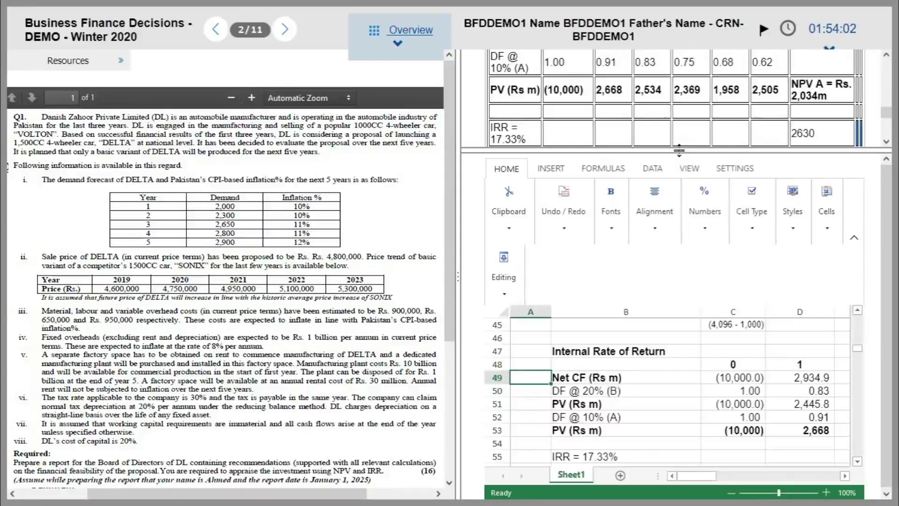
pyautogui.moveTo(679, 150); pyautogui.dragTo(677, 257)
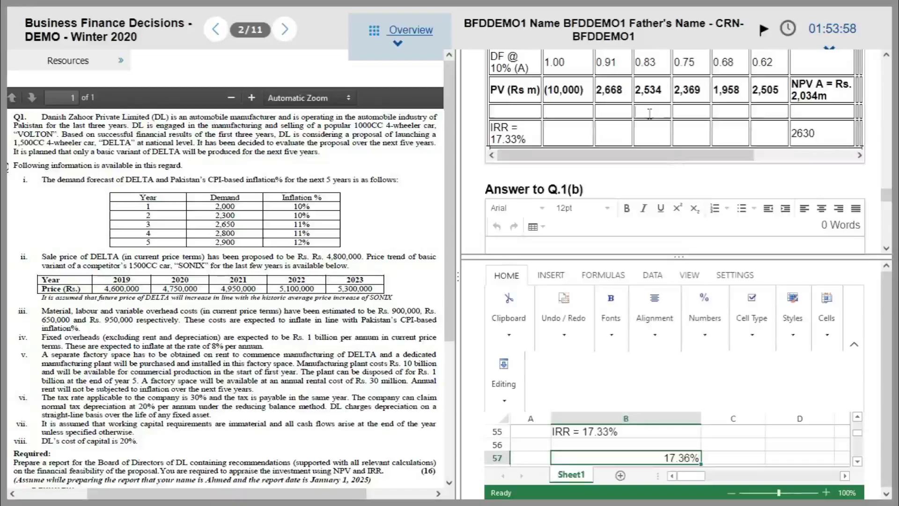
pyautogui.scroll(-2, 650, 113)
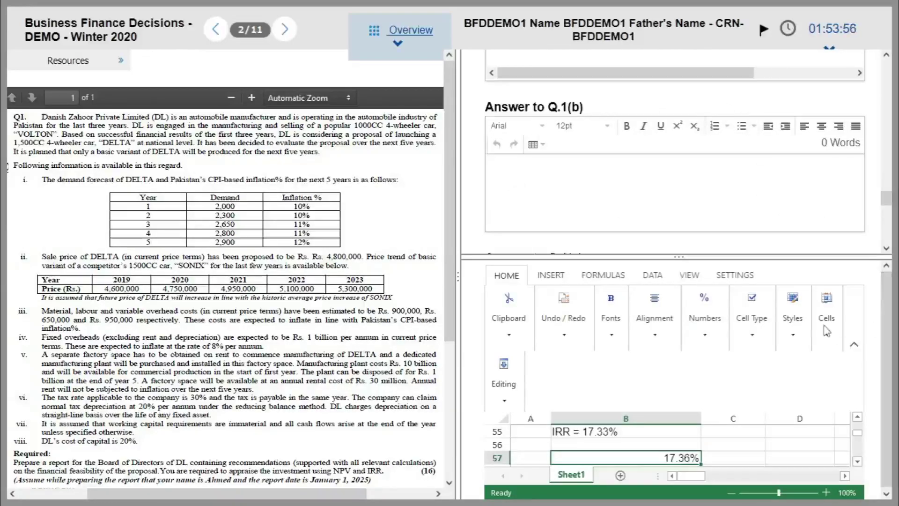
# Copy only B48:I55 of the Internal Rate of Return working and paste it under the Appendix 2 subheading.
pyautogui.moveTo(682, 256); pyautogui.dragTo(677, 124)
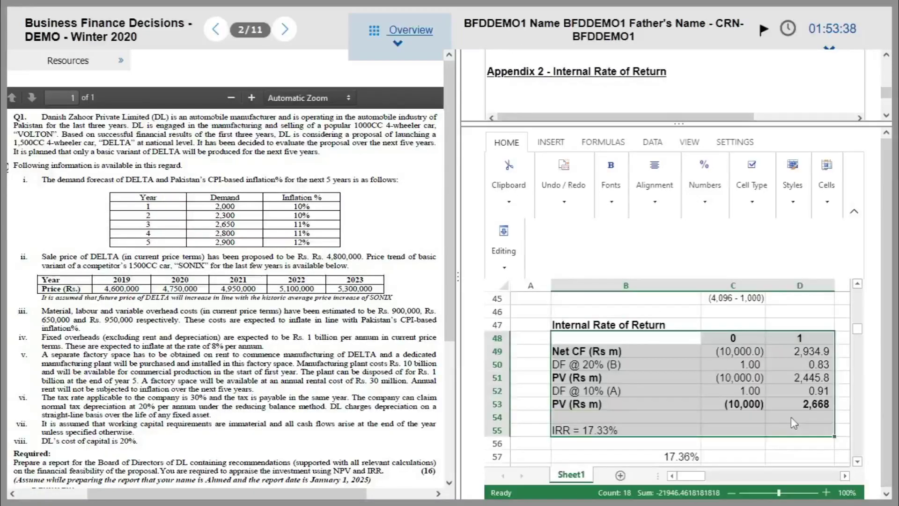
pyautogui.hscroll(5, 791, 417)
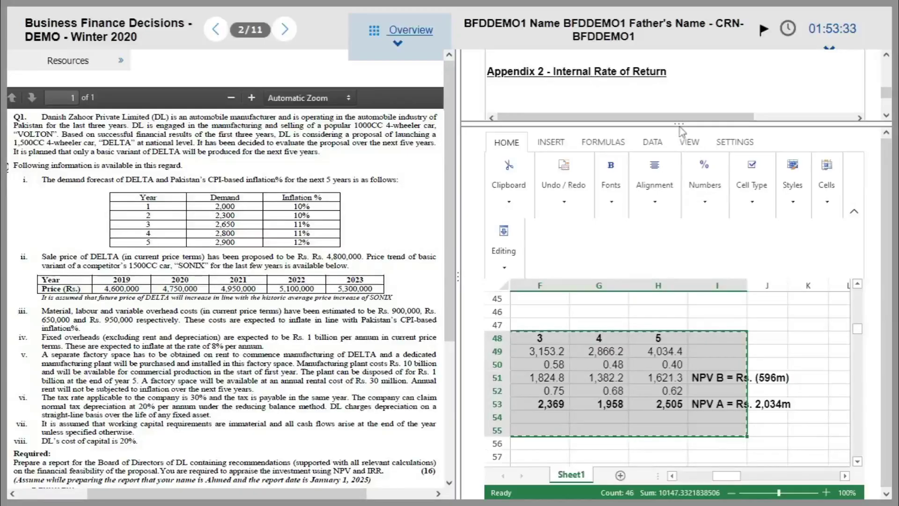
pyautogui.moveTo(678, 123); pyautogui.dragTo(679, 370)
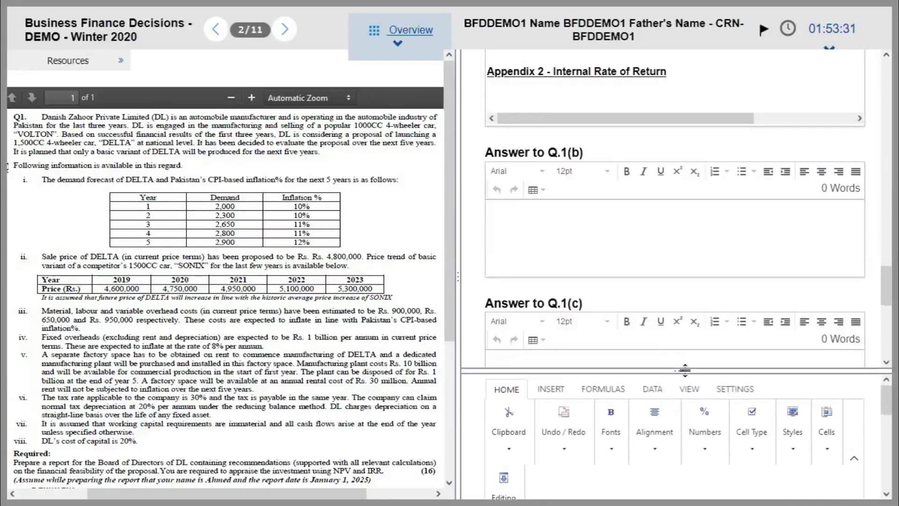
pyautogui.hotkey('ctrl', 'v')
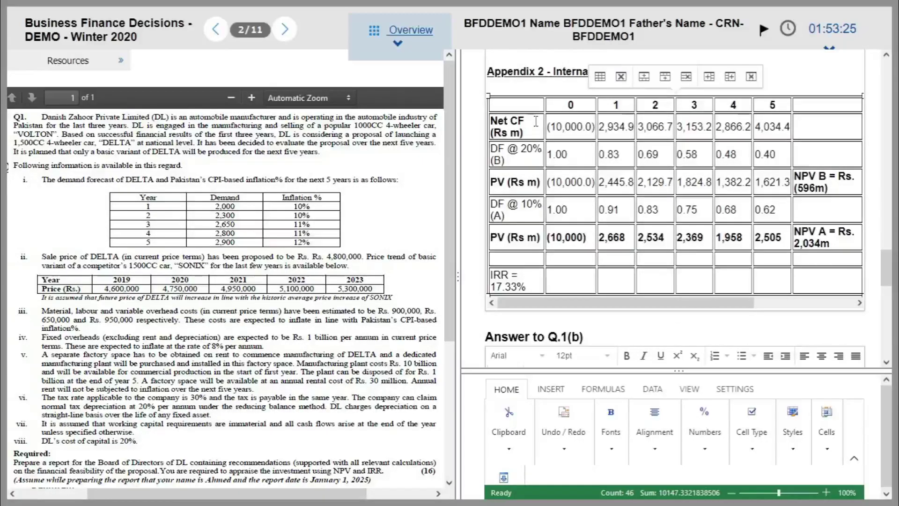
# Enlarge the Appendix 2 table so that each row label in its first column fits on one line.
pyautogui.click(514, 85)
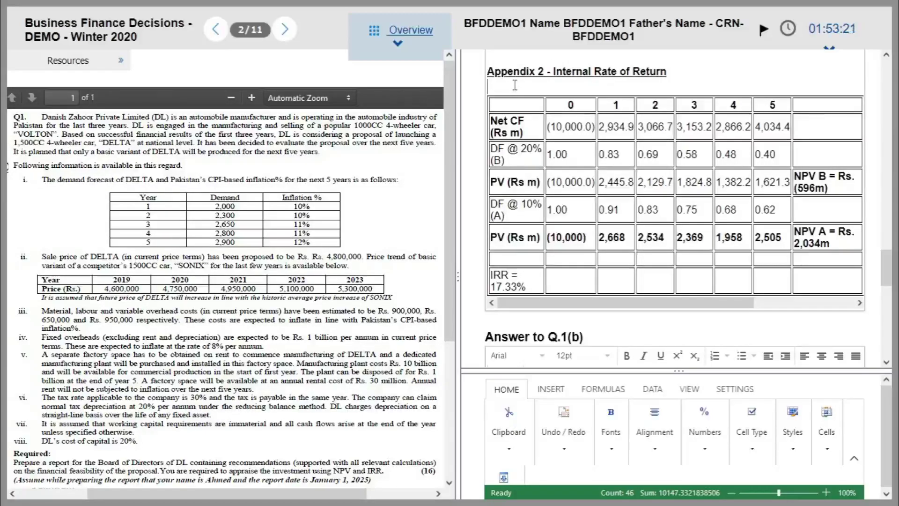
pyautogui.click(497, 98)
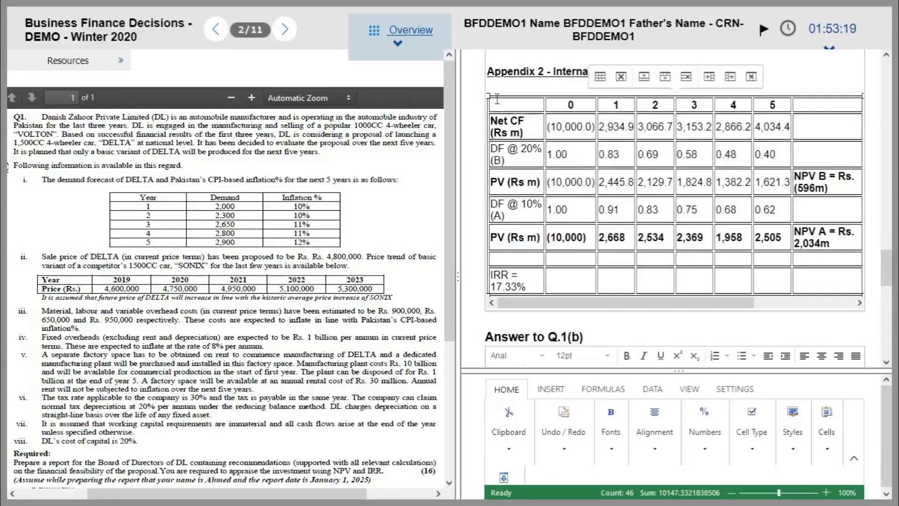
pyautogui.moveTo(487, 95); pyautogui.dragTo(572, 106)
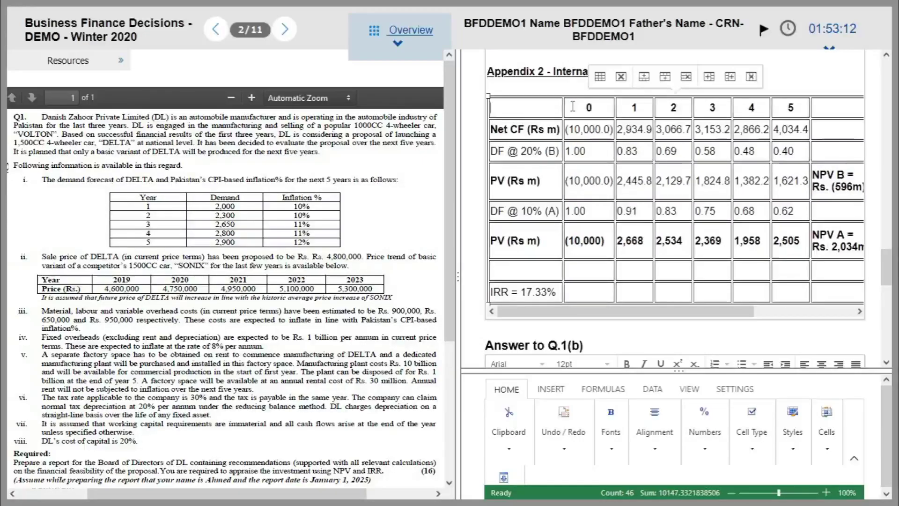
# Right-align the year 0 to 5 figures in the Appendix 2 table, from Net CF to the last PV row.
pyautogui.moveTo(583, 130); pyautogui.dragTo(810, 243)
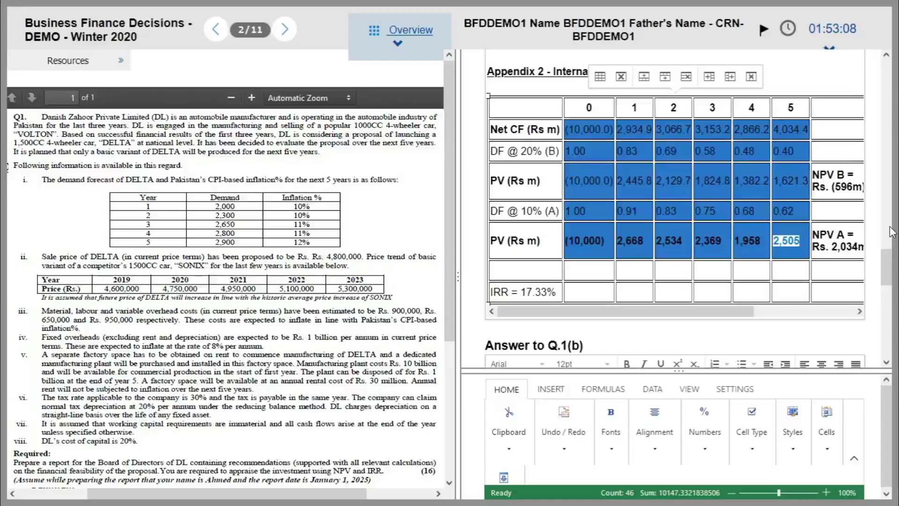
pyautogui.moveTo(887, 266); pyautogui.dragTo(888, 70)
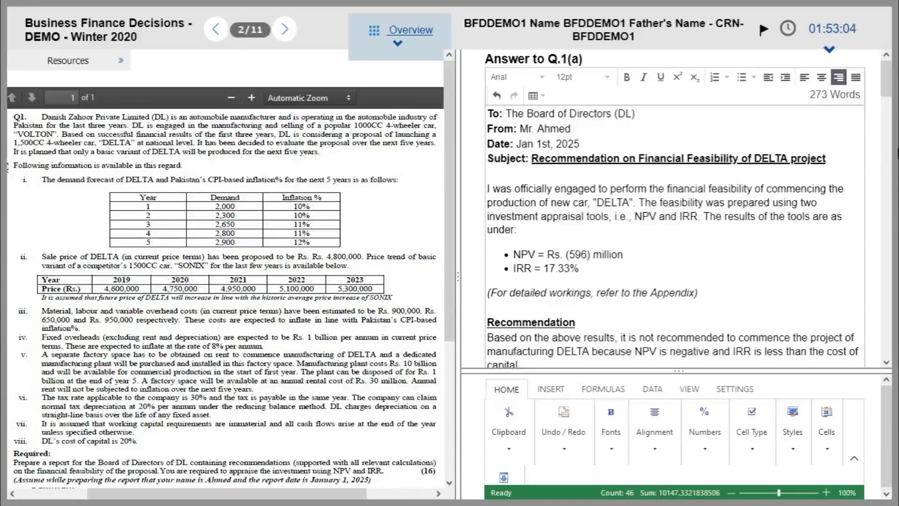
pyautogui.moveTo(889, 89); pyautogui.dragTo(888, 283)
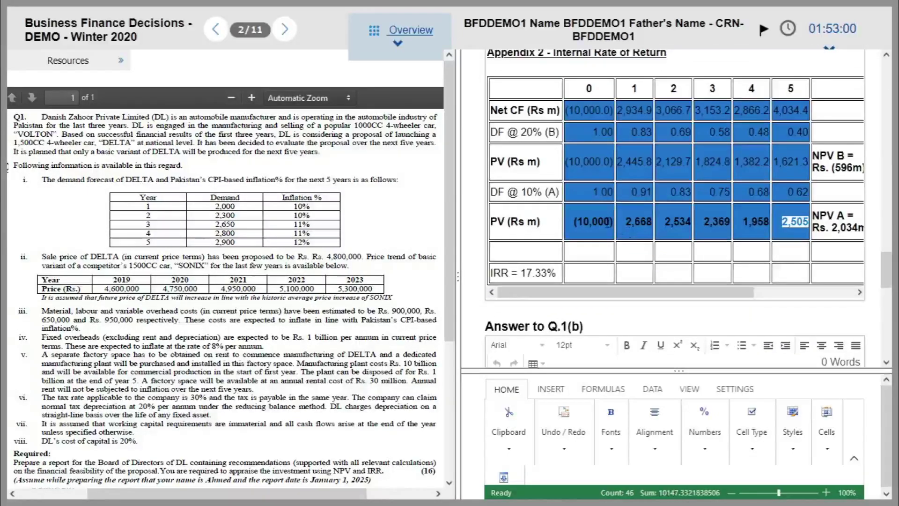
pyautogui.click(550, 273)
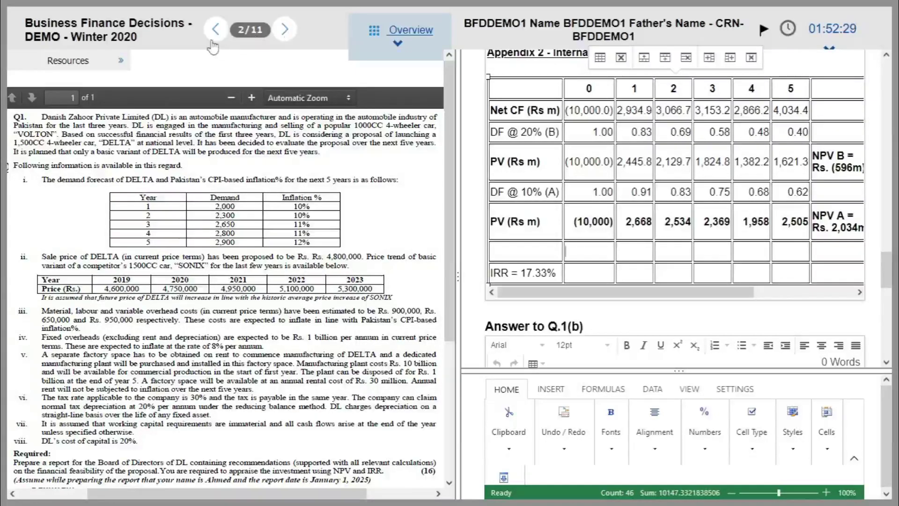
# Look over the question overview and the Q.2(a) page, and return to Question 1.
pyautogui.click(397, 46)
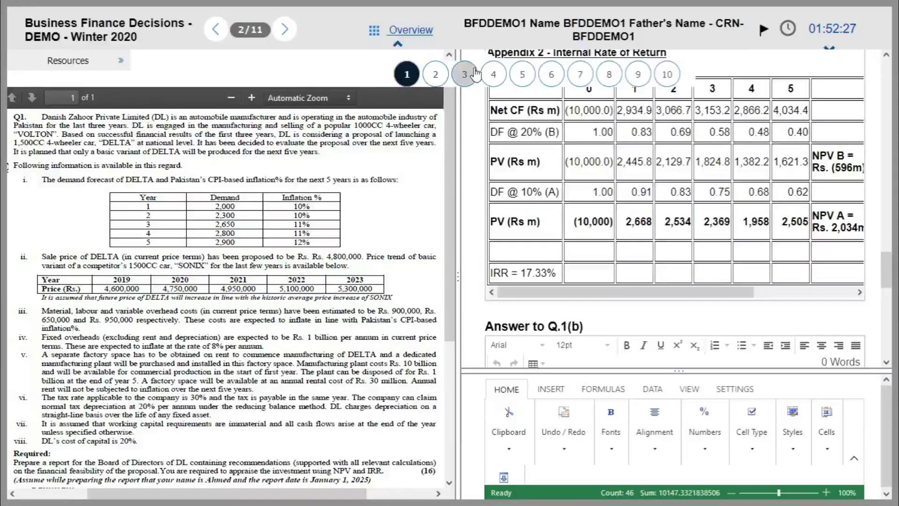
pyautogui.click(339, 48)
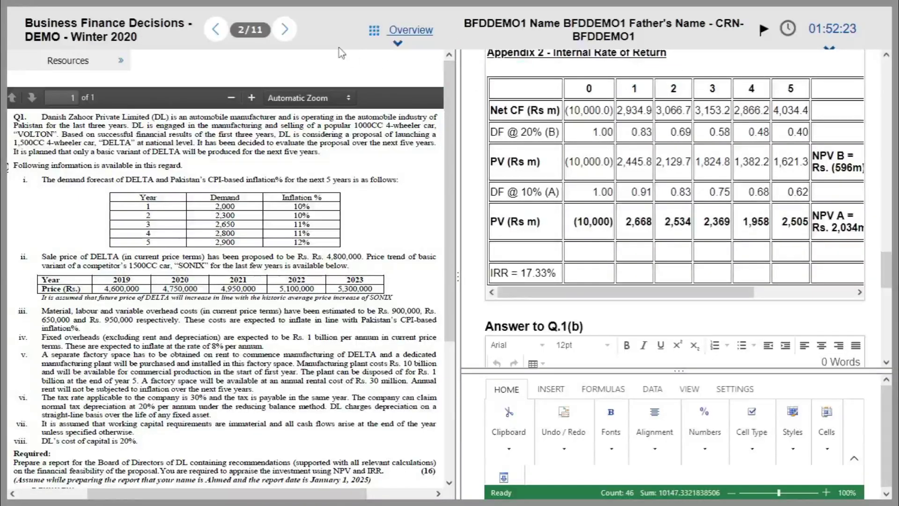
pyautogui.click(285, 28)
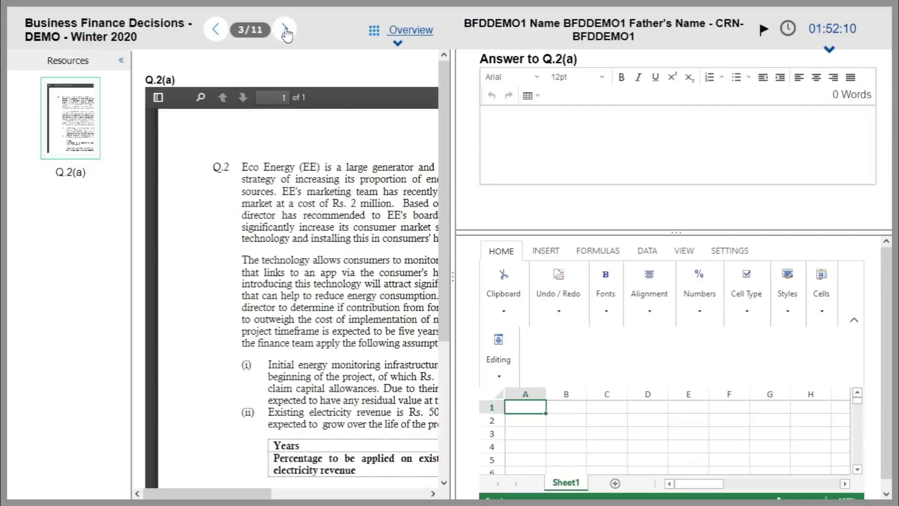
pyautogui.click(217, 29)
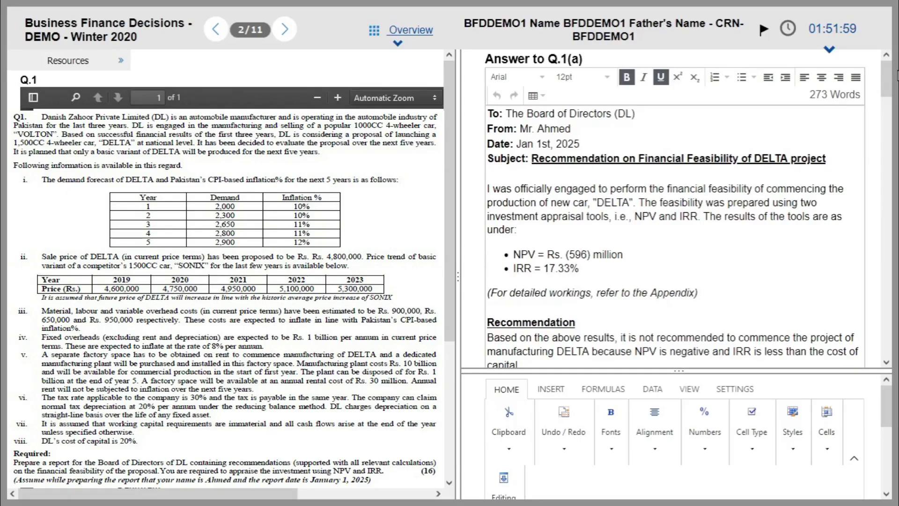
# Review the Appendix 2 table in the report and the workings sheet from the IRR section back to cell B1.
pyautogui.moveTo(887, 86); pyautogui.dragTo(892, 96)
pyautogui.moveTo(892, 140); pyautogui.dragTo(891, 281)
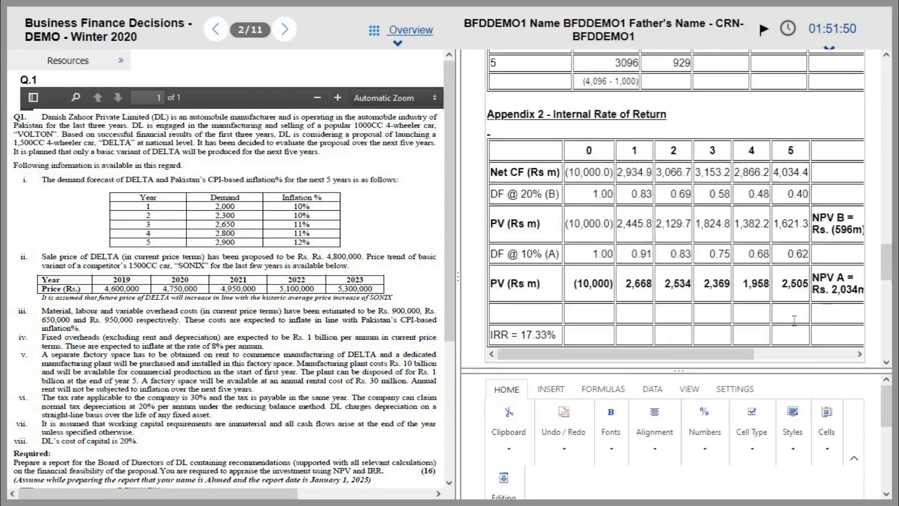
pyautogui.moveTo(686, 370); pyautogui.dragTo(667, 113)
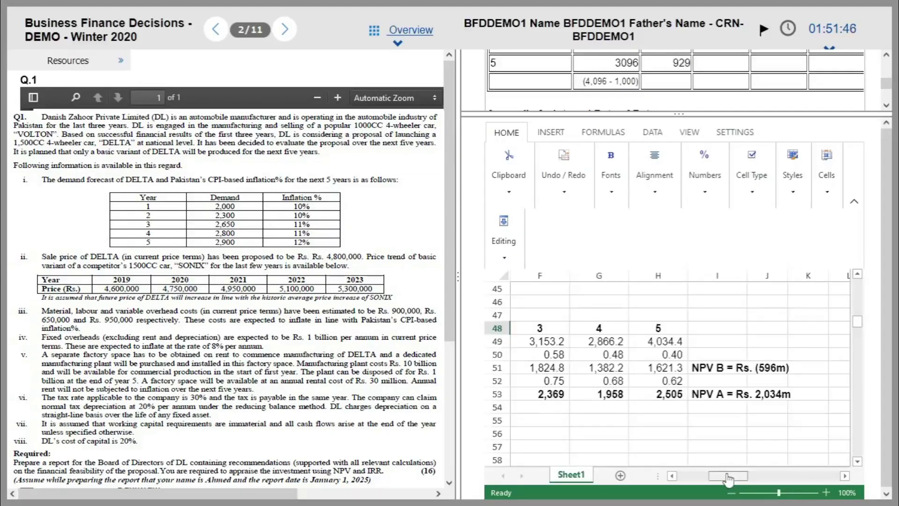
pyautogui.moveTo(731, 475); pyautogui.dragTo(698, 475)
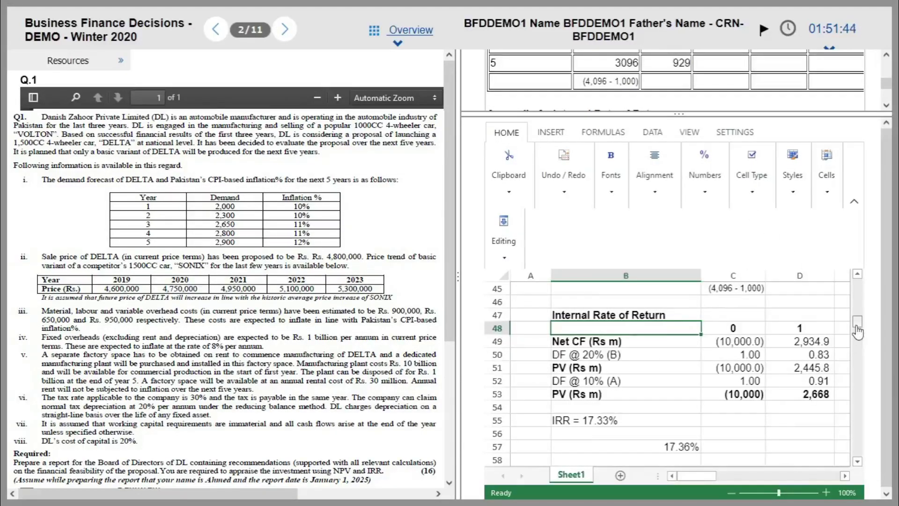
pyautogui.moveTo(856, 321); pyautogui.dragTo(857, 286)
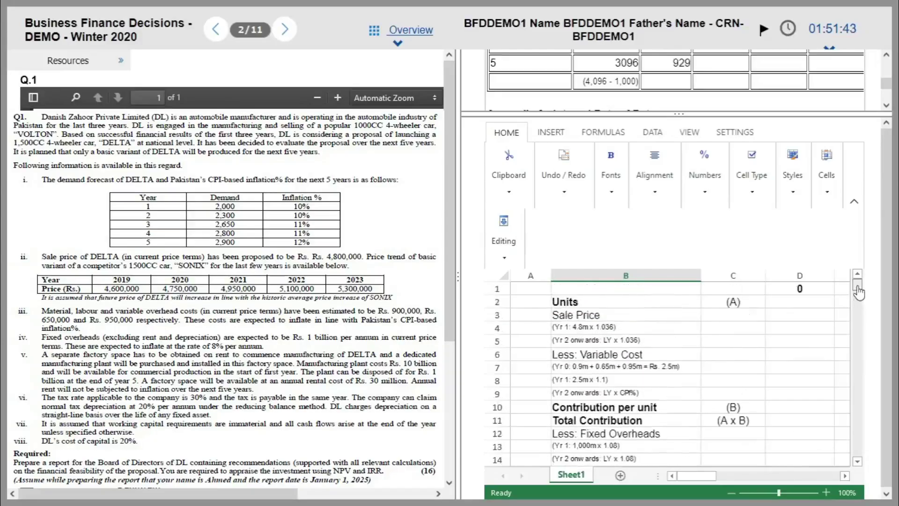
pyautogui.click(677, 291)
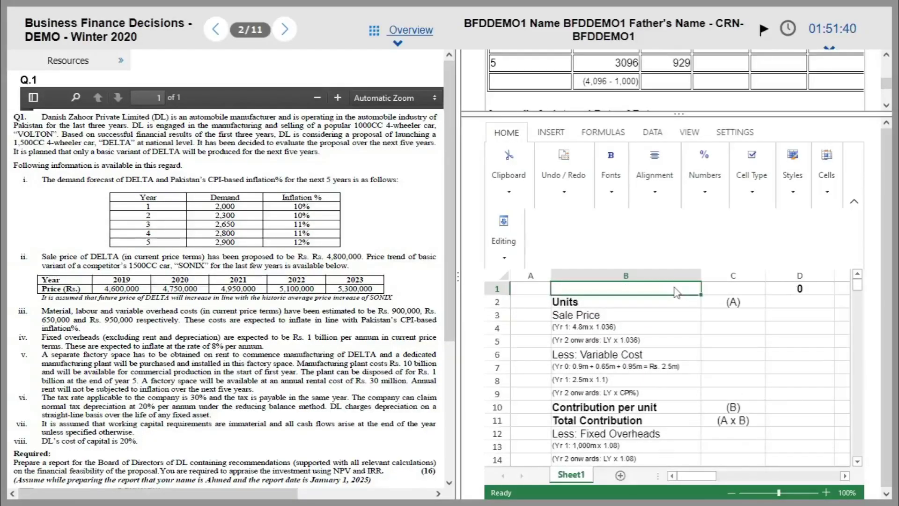